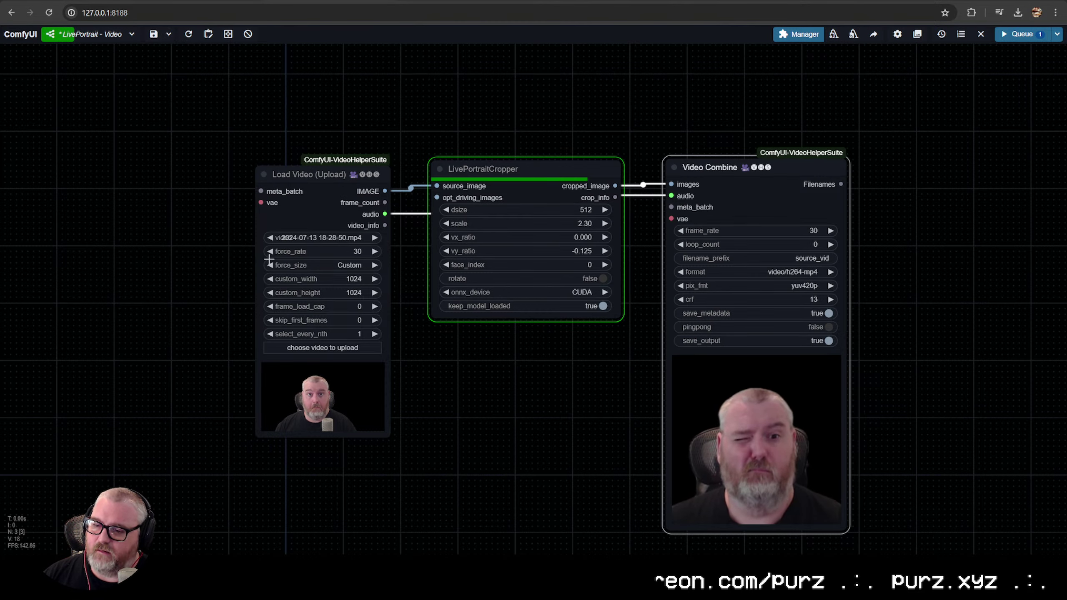
# Examine the source video cropping nodes and the full LivePortrait video workflow with its loaders, croppers and combined output
pyautogui.scroll(3, 451, 381)
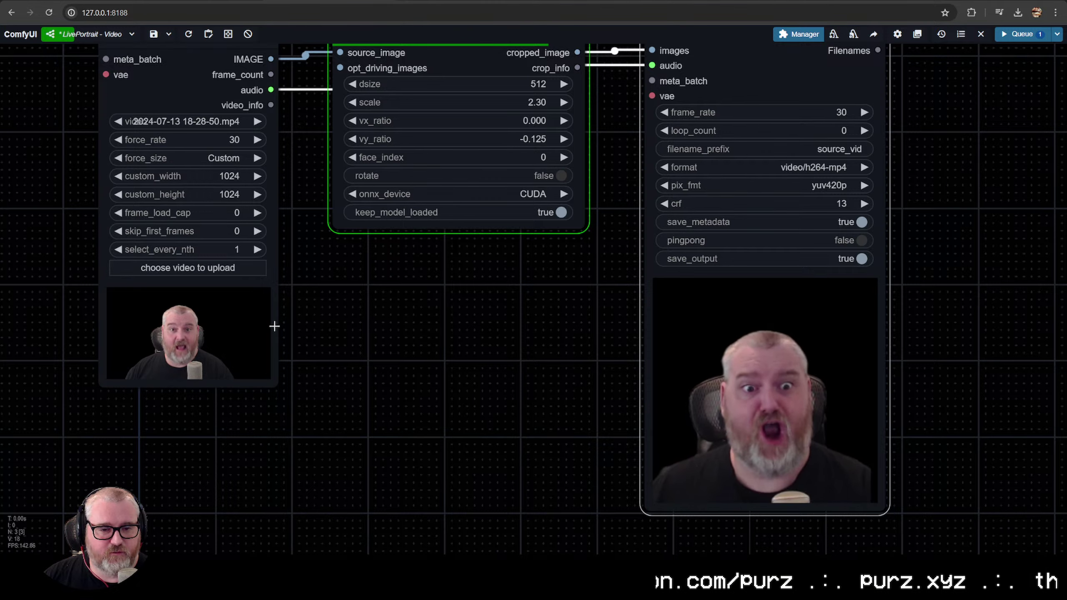
pyautogui.click(397, 351)
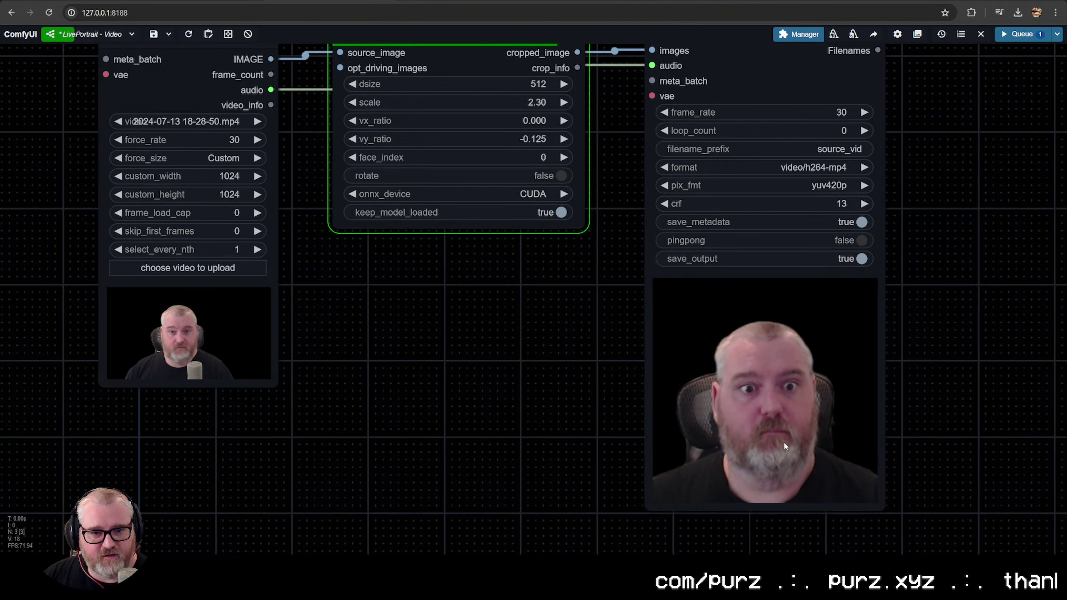
pyautogui.moveTo(571, 372); pyautogui.dragTo(636, 455)
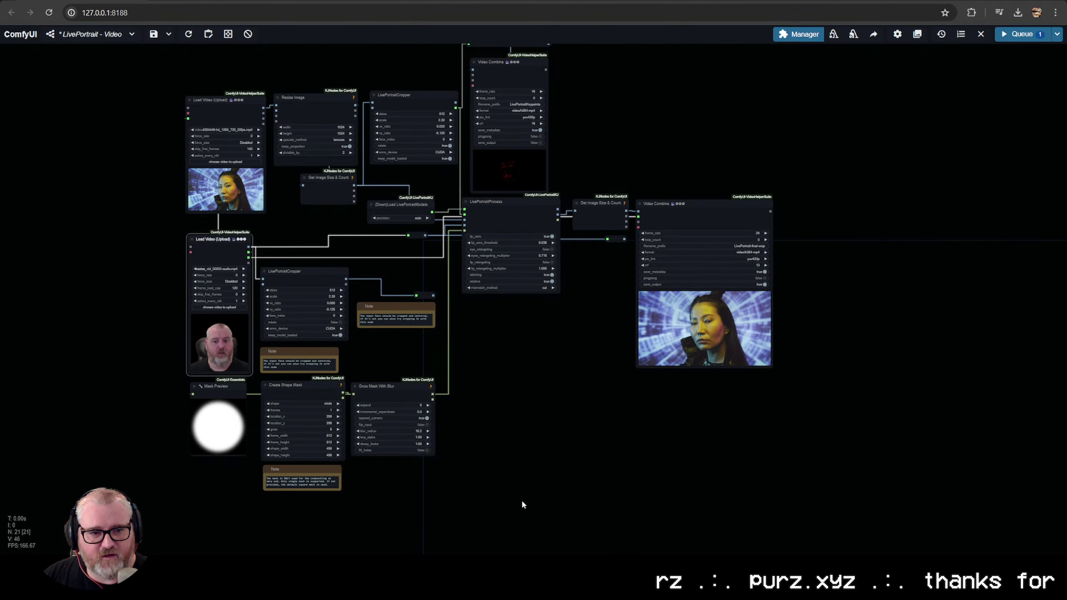
pyautogui.scroll(2, 522, 499)
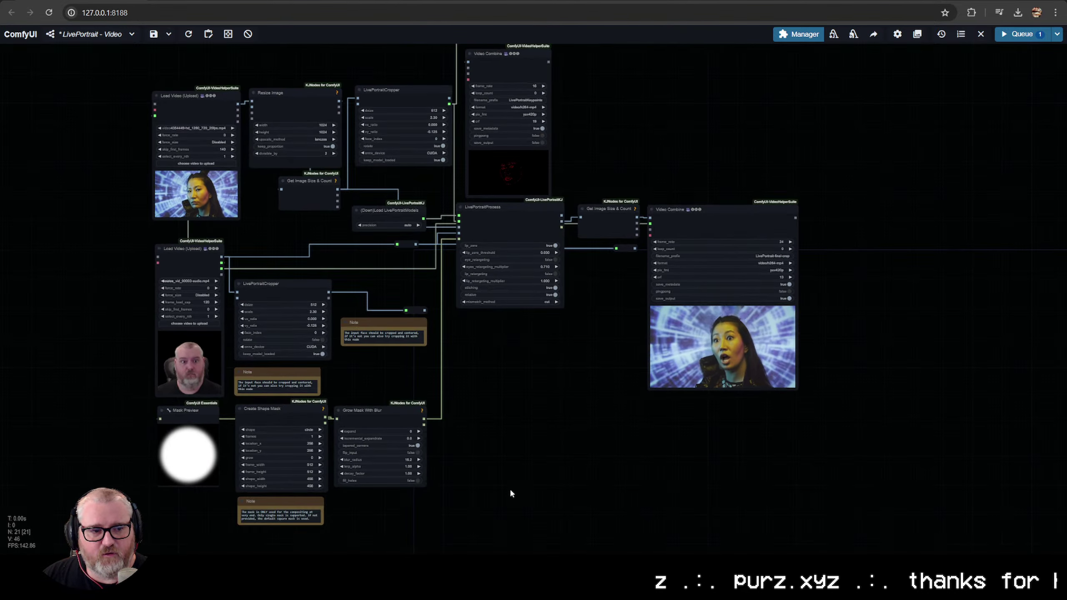
pyautogui.moveTo(509, 488); pyautogui.dragTo(512, 509)
pyautogui.moveTo(511, 460); pyautogui.dragTo(514, 475)
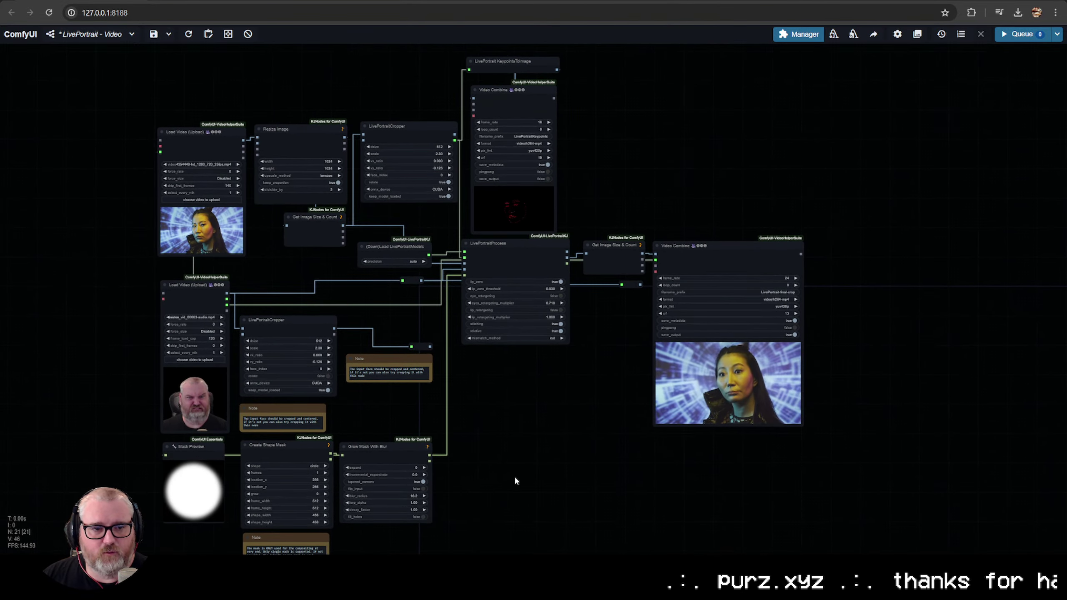
pyautogui.scroll(-1, 515, 479)
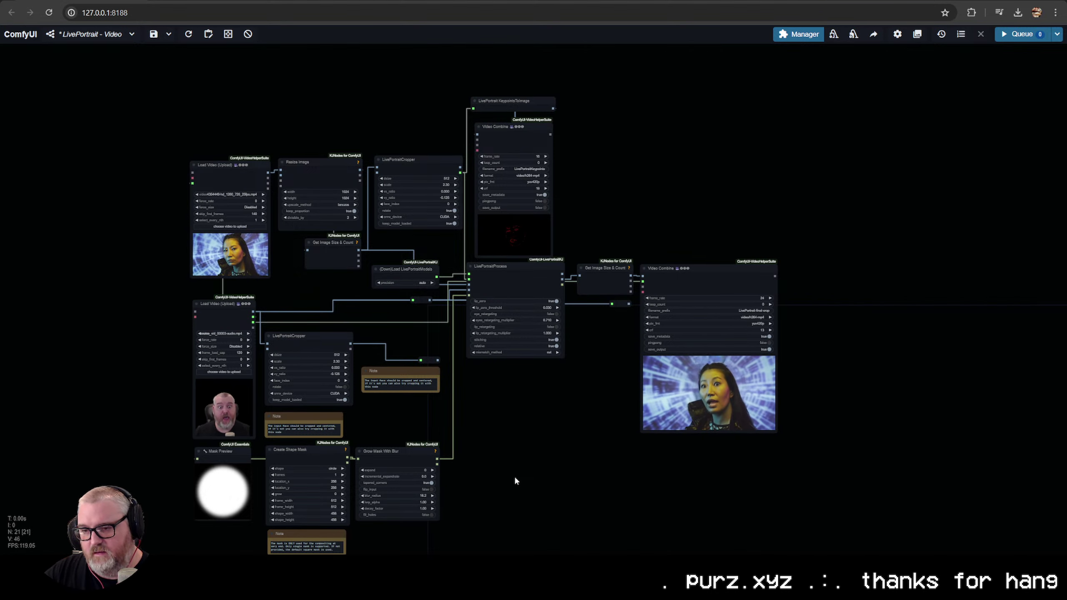
# Open the kijai/ComfyUI-LivePortraitKJ GitHub repository in a new browser tab and select its web address
pyautogui.hotkey('ctrl', 't')
pyautogui.write('livepo')
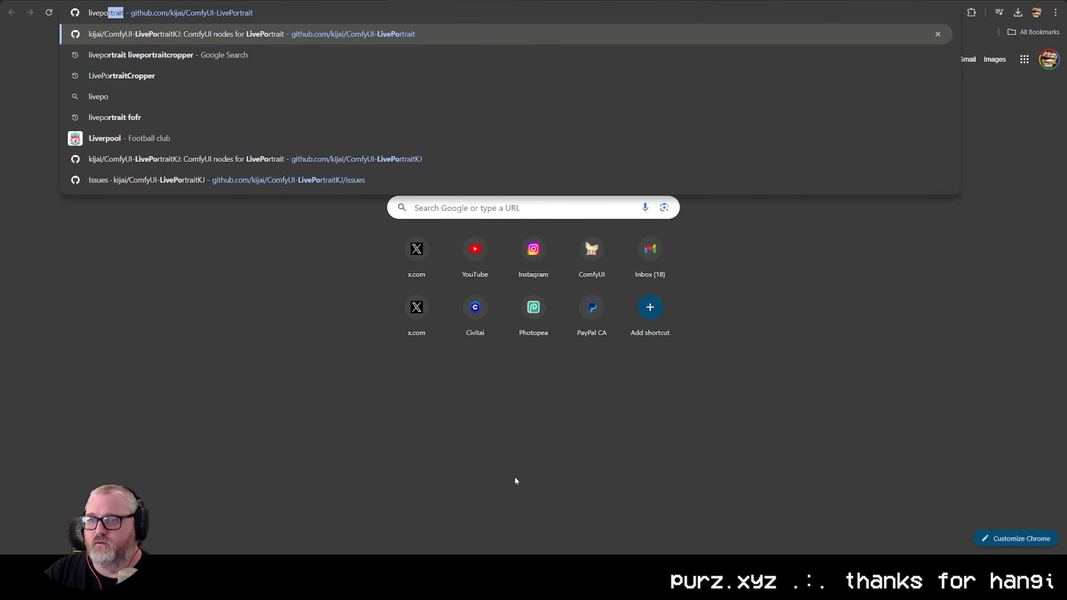
pyautogui.press('Return')
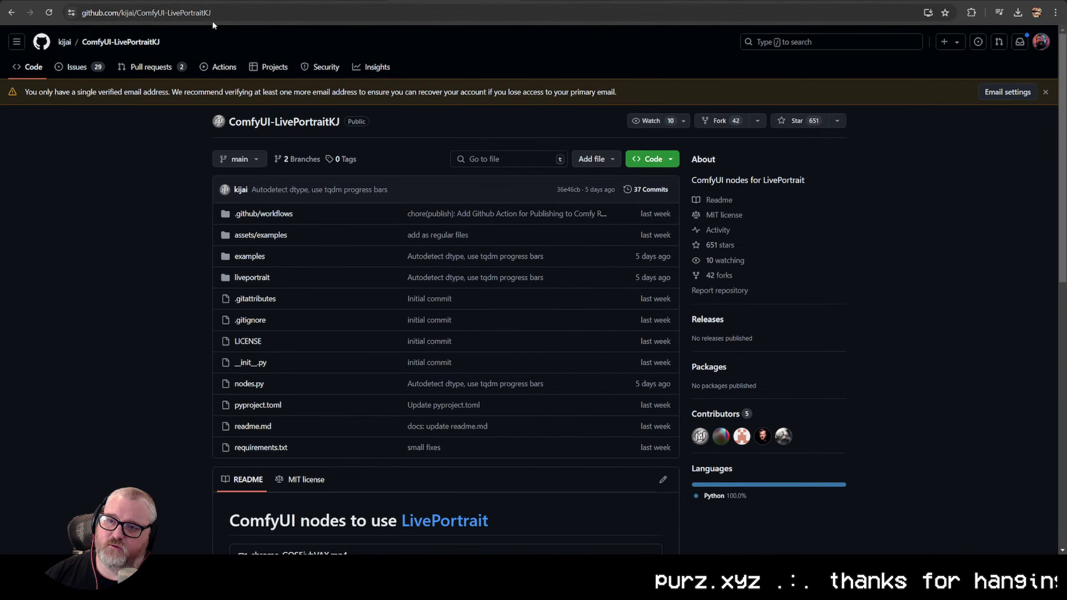
pyautogui.click(212, 20)
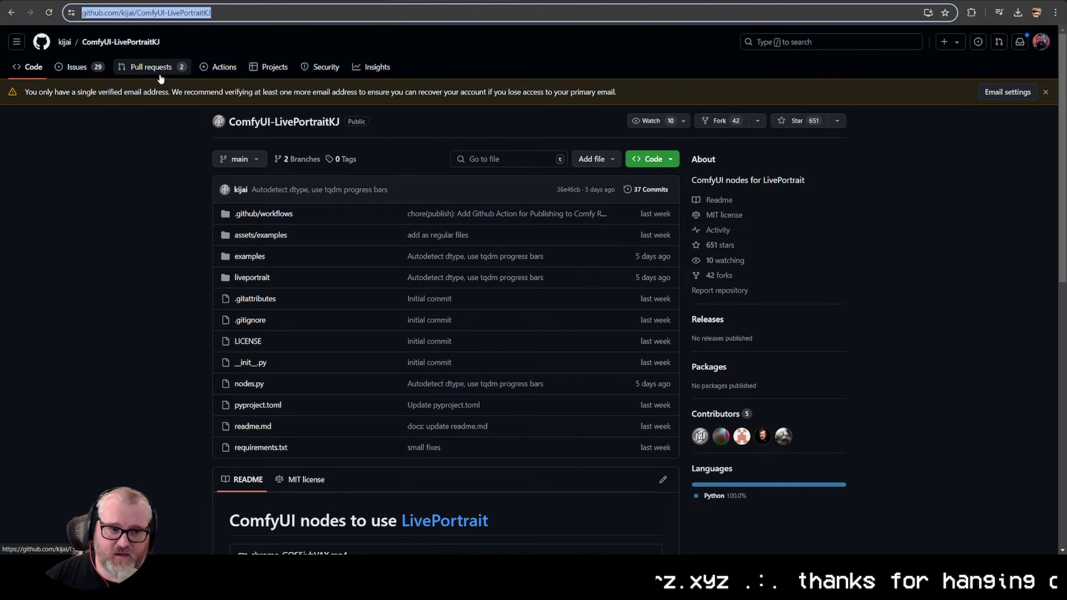
# Read the repository README's instructions on the LivePortrait model location and installing Insightface
pyautogui.scroll(-5, 96, 295)
pyautogui.scroll(-4, 142, 299)
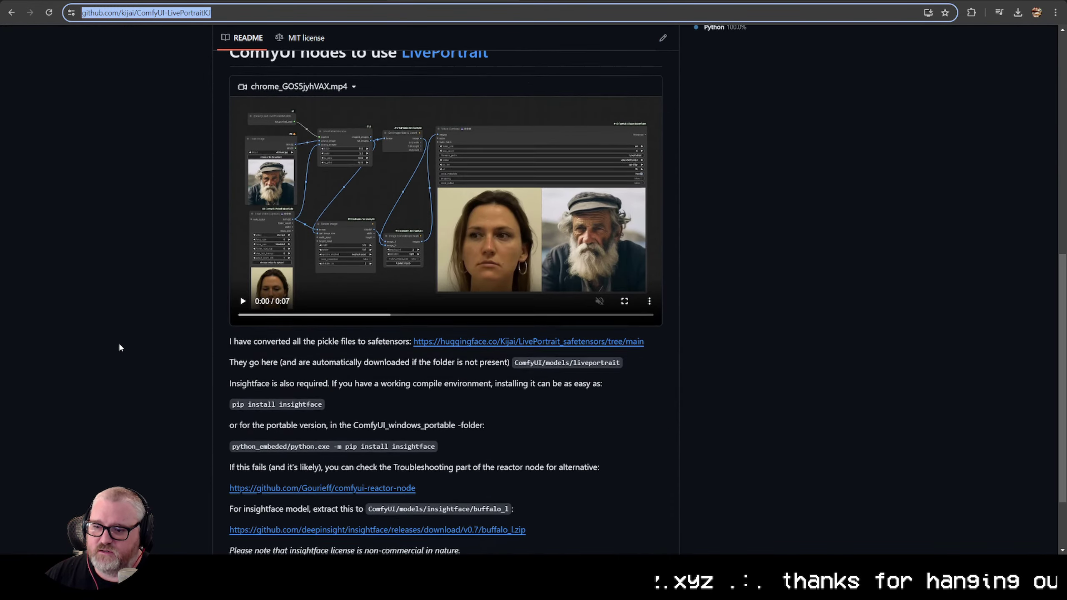
pyautogui.scroll(-3, 120, 349)
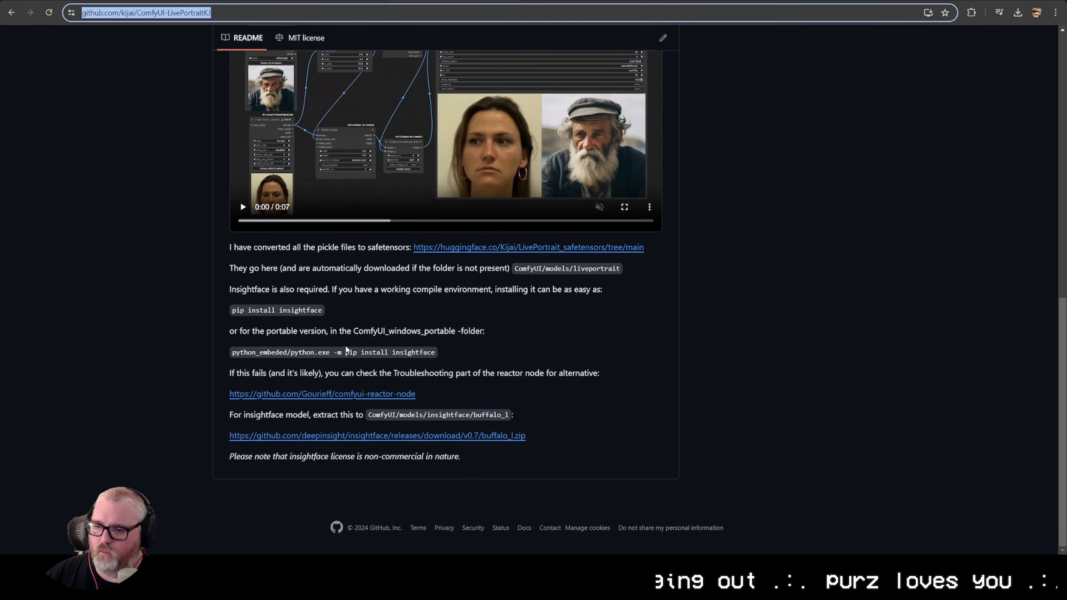
pyautogui.scroll(3, 338, 336)
pyautogui.scroll(-3, 334, 311)
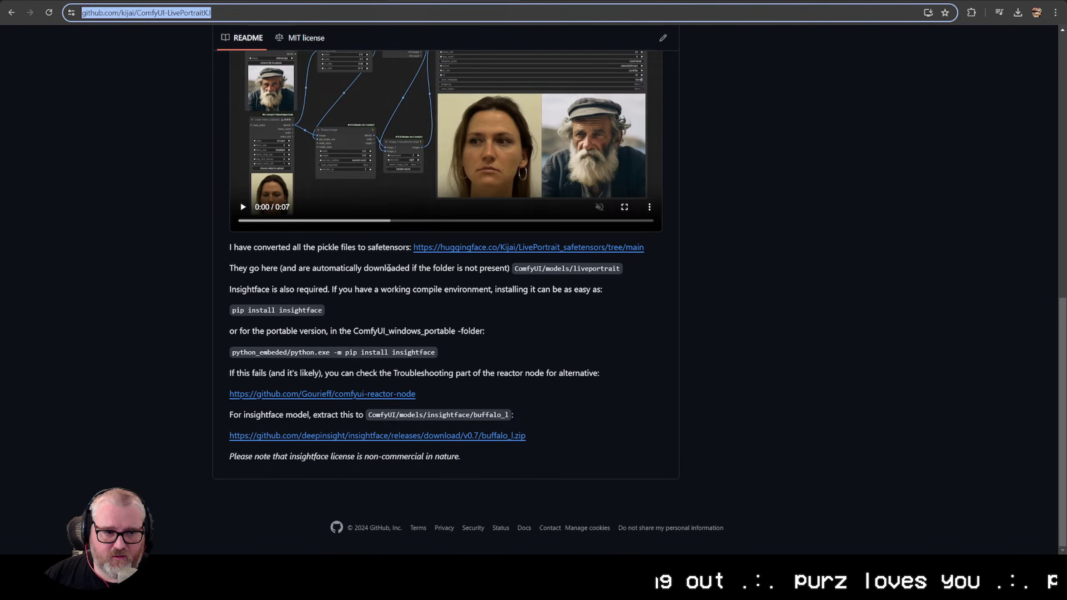
pyautogui.click(389, 268)
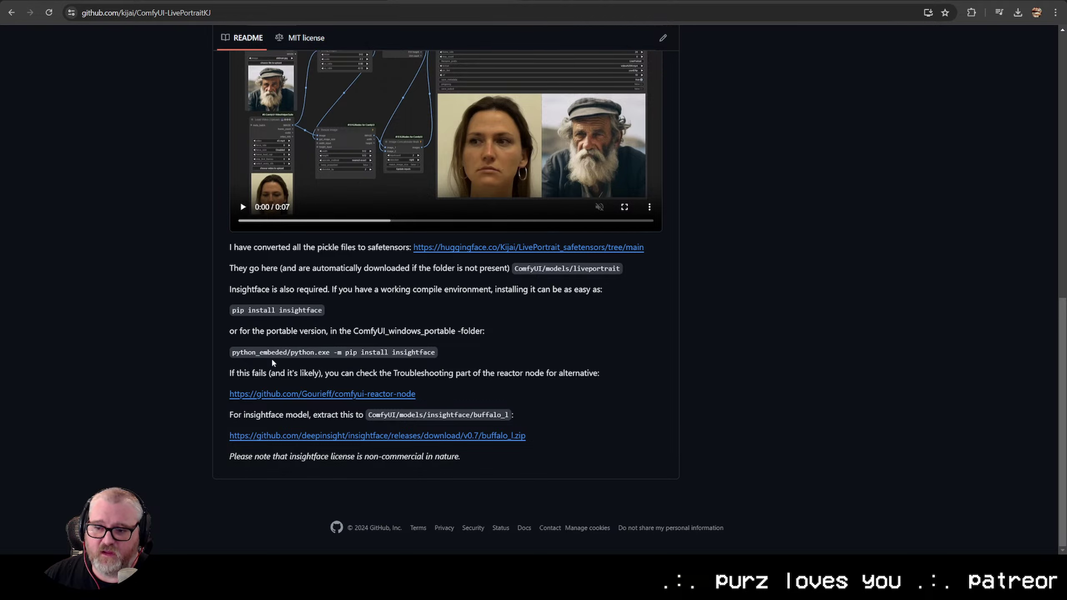
# Try to open the ComfyUI_windows_portable\ComfyUI\models folder under C:\ai through the Windows Run dialog
pyautogui.press('super+r')
pyautogui.write('C:\\ai')
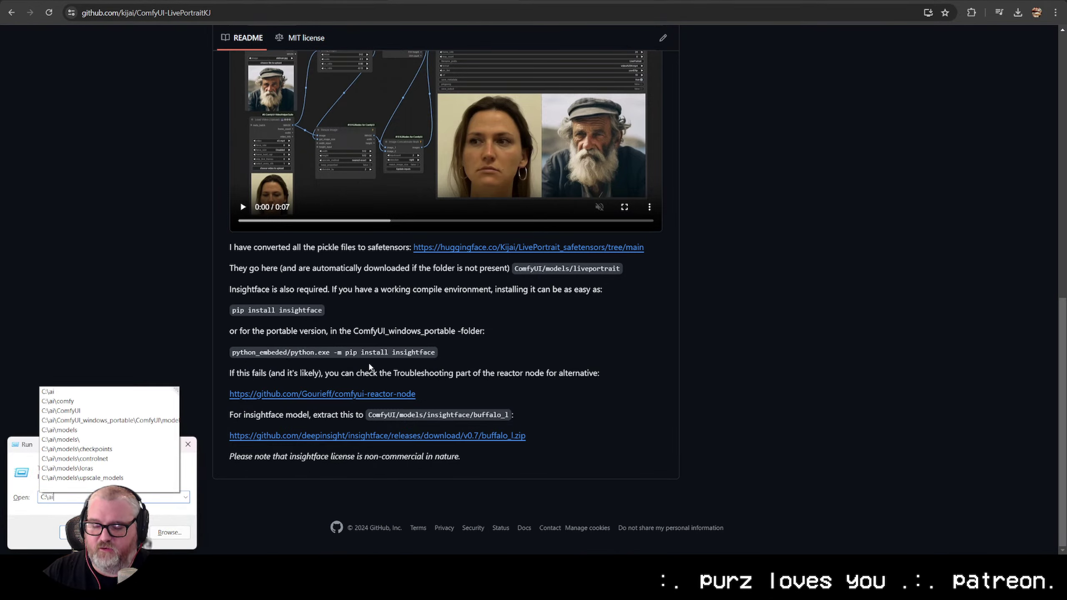
pyautogui.write('\\com')
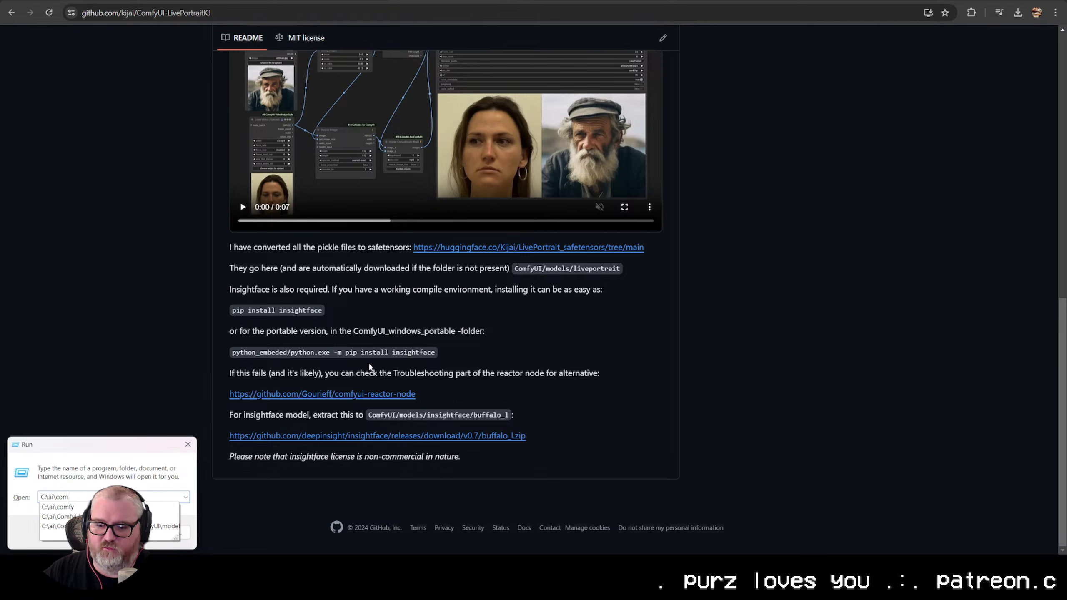
pyautogui.press('Down')
pyautogui.press('Down')
pyautogui.press('Down')
pyautogui.press('Return')
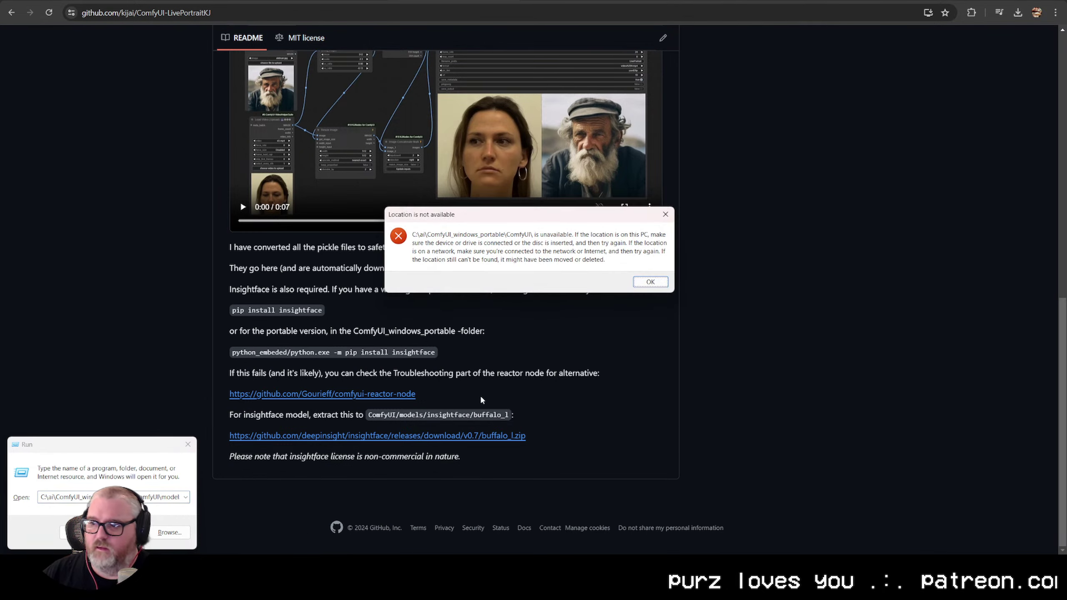
pyautogui.press('Return')
pyautogui.write('s')
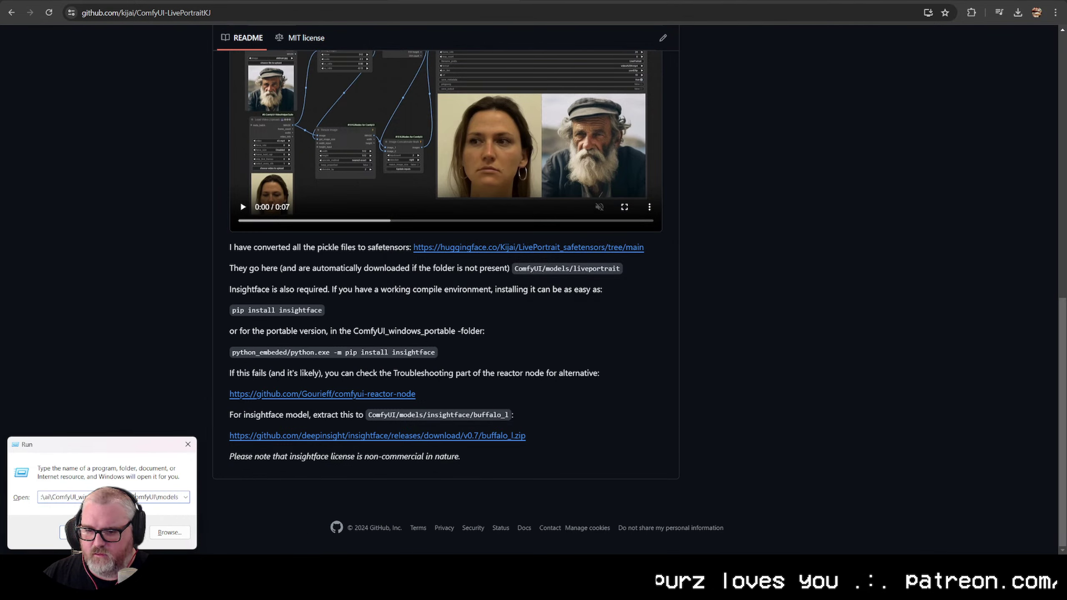
pyautogui.moveTo(135, 497); pyautogui.dragTo(78, 424)
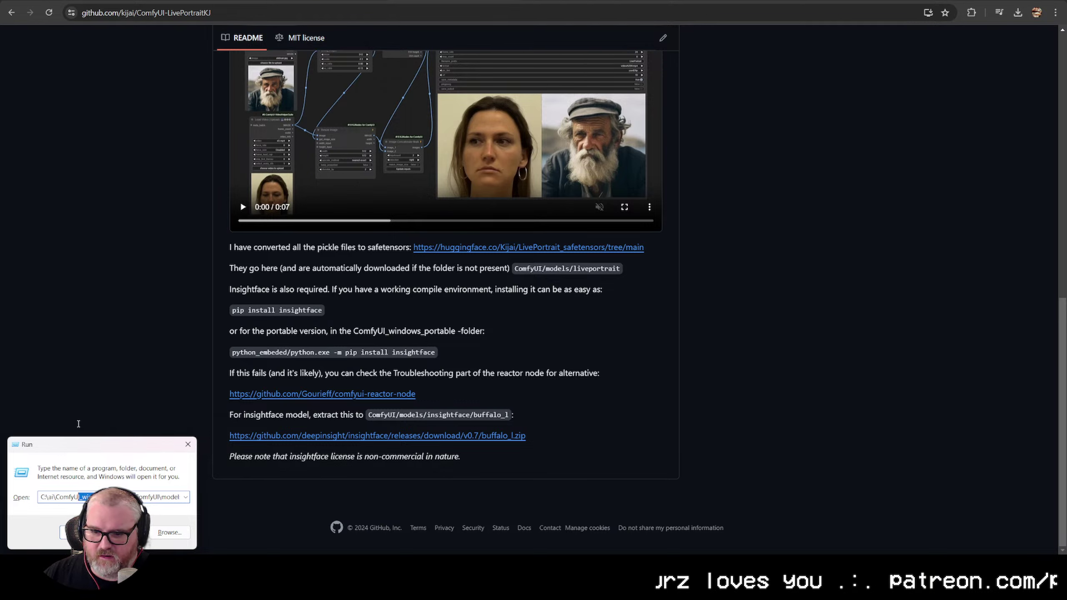
pyautogui.press('BackSpace')
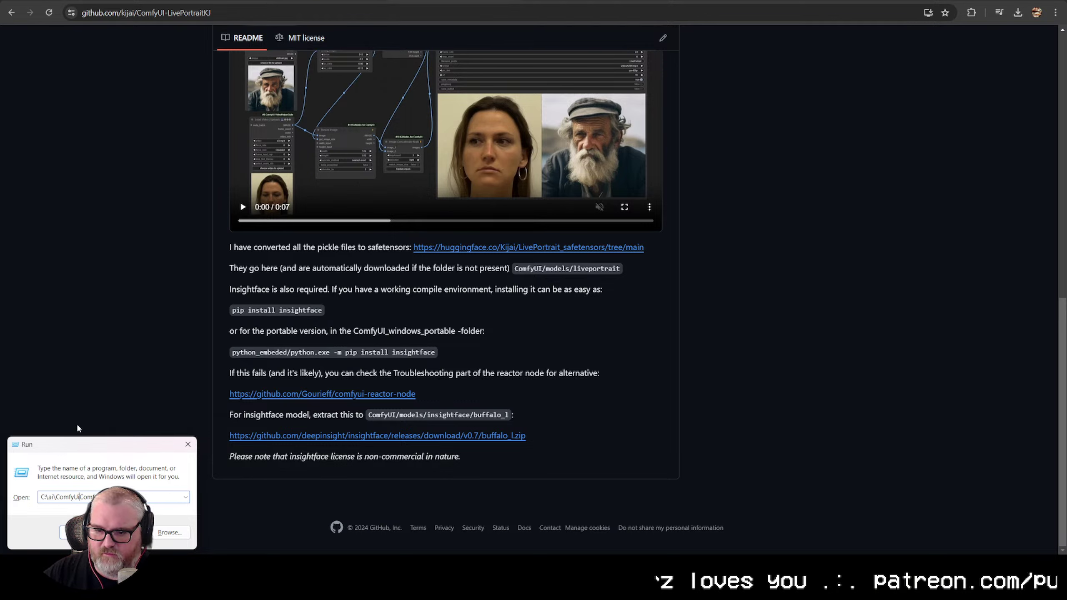
# Replace the Run path with C:\ai\ComfyUI and open that folder in File Explorer
pyautogui.hotkey('ctrl', 'a')
pyautogui.write('C:\\aii')
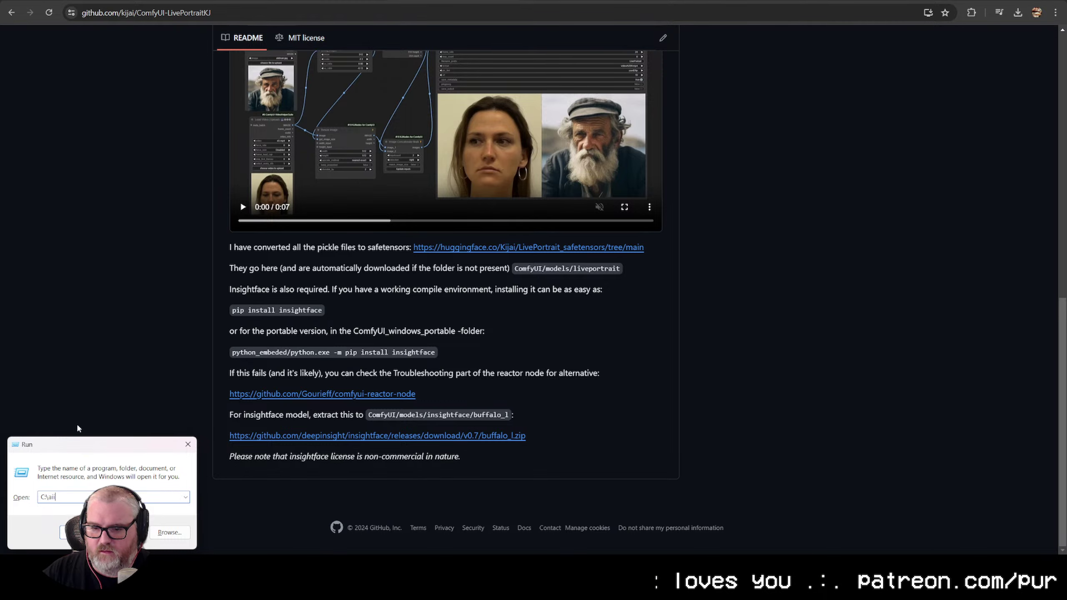
pyautogui.press('BackSpace')
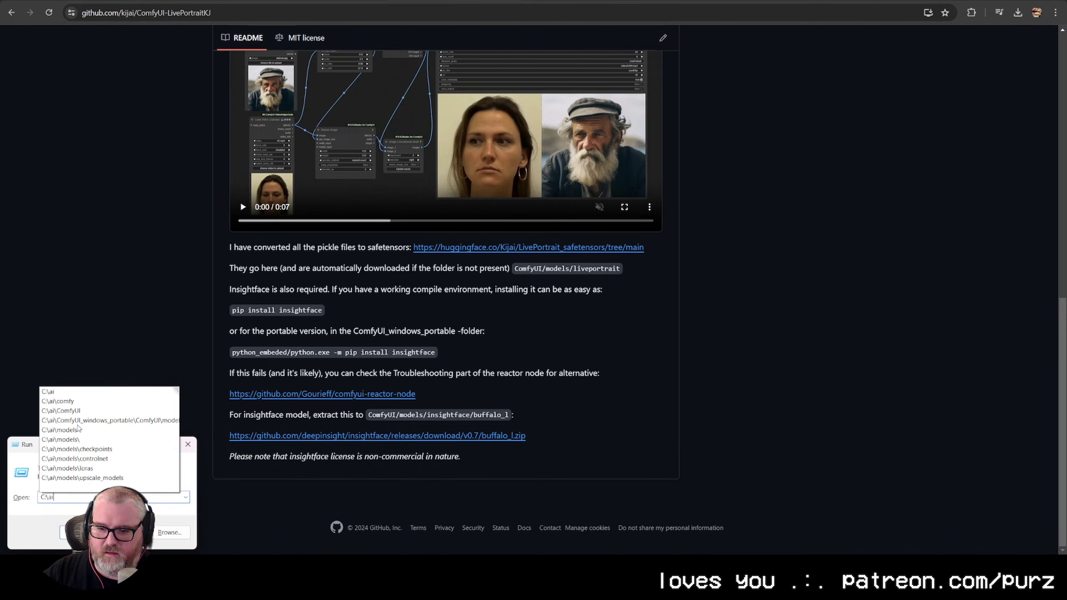
pyautogui.write('\\ComfyUI')
pyautogui.press('Return')
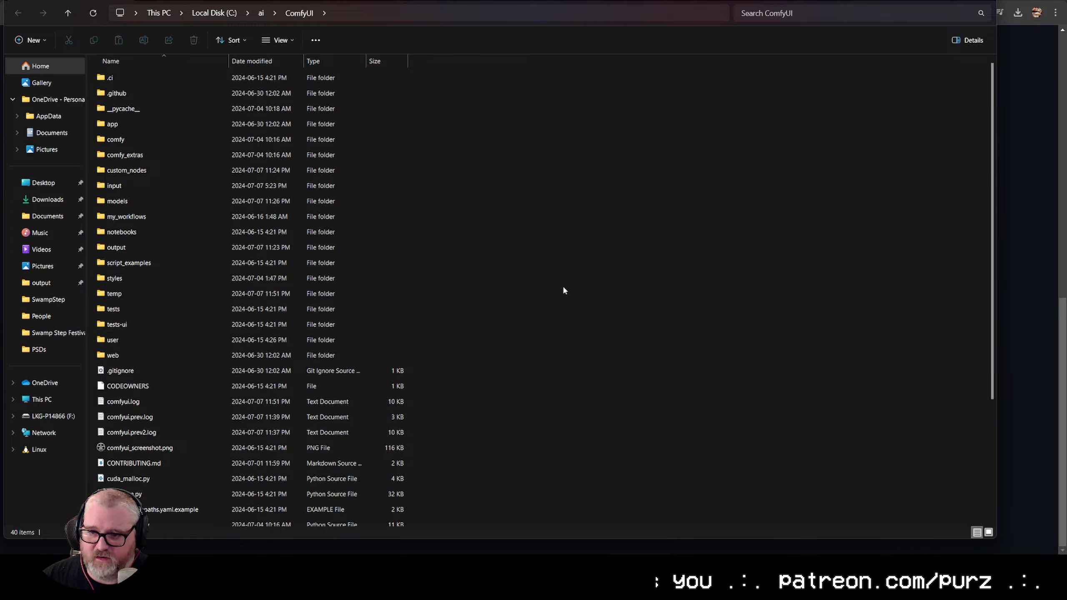
# Launch a Command Prompt from the C:\ai\ComfyUI folder and move its window clear of the folder's address
pyautogui.click(397, 15)
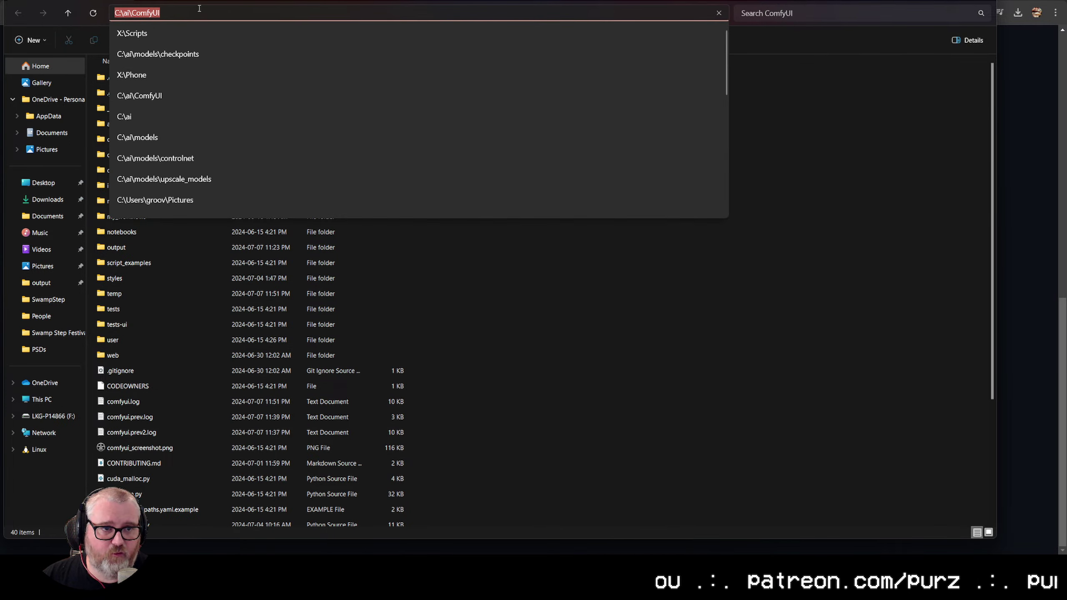
pyautogui.write('cmd')
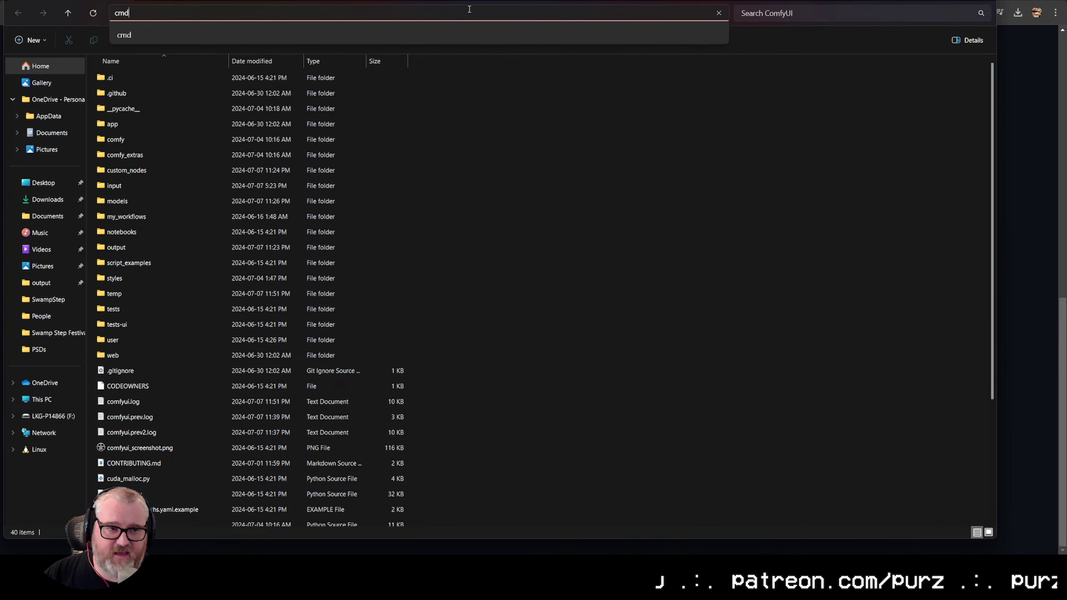
pyautogui.press('Return')
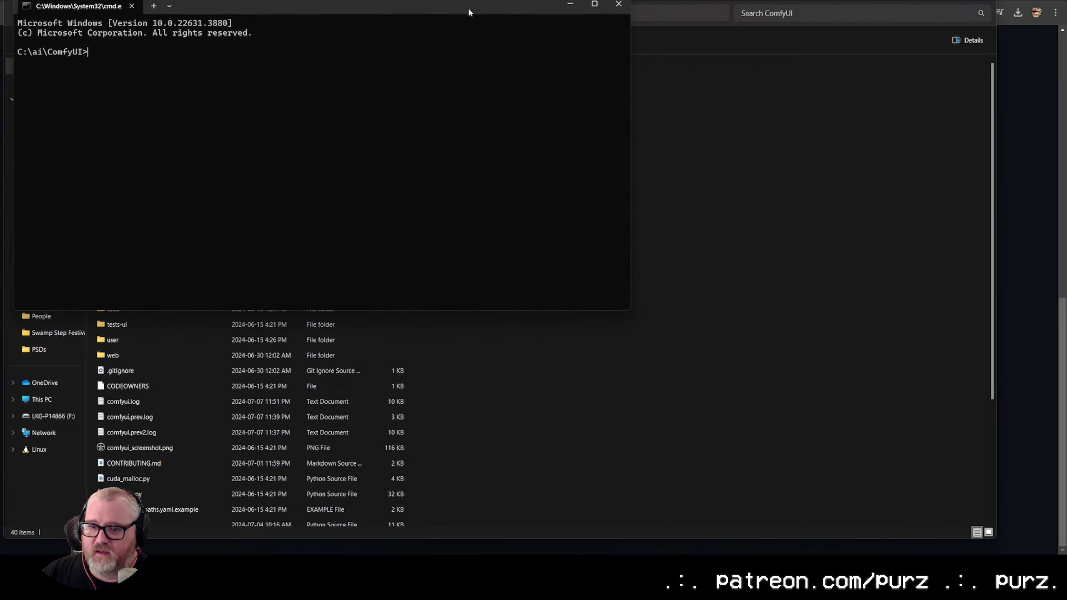
pyautogui.moveTo(298, 8); pyautogui.dragTo(293, 51)
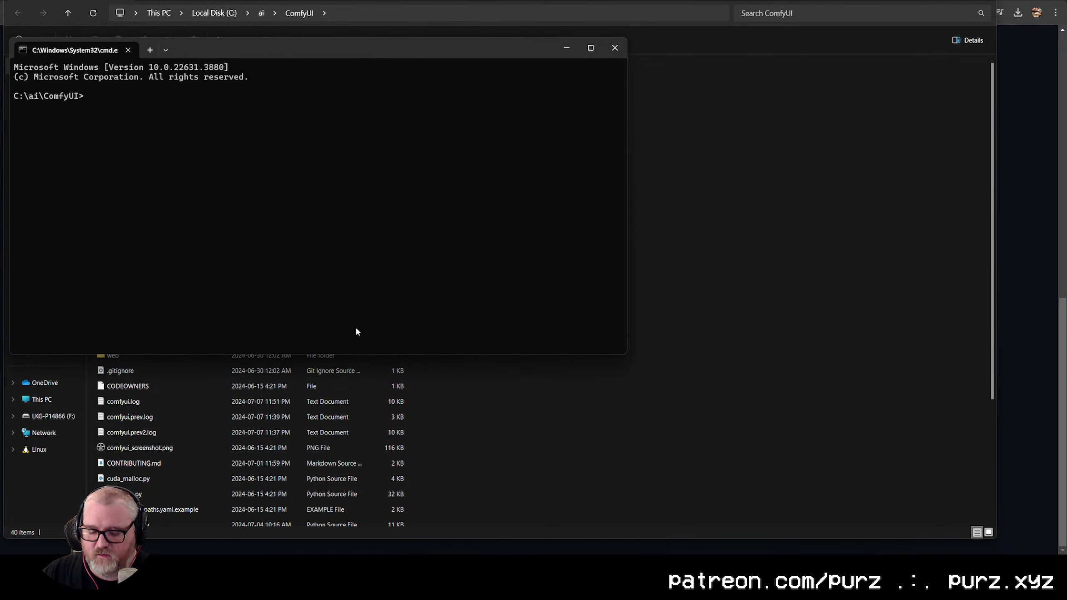
# Enter python_embeded\python.exe -m pip at the prompt, enlarge the terminal text, and abandon the command without running it
pyautogui.write('python_embede')
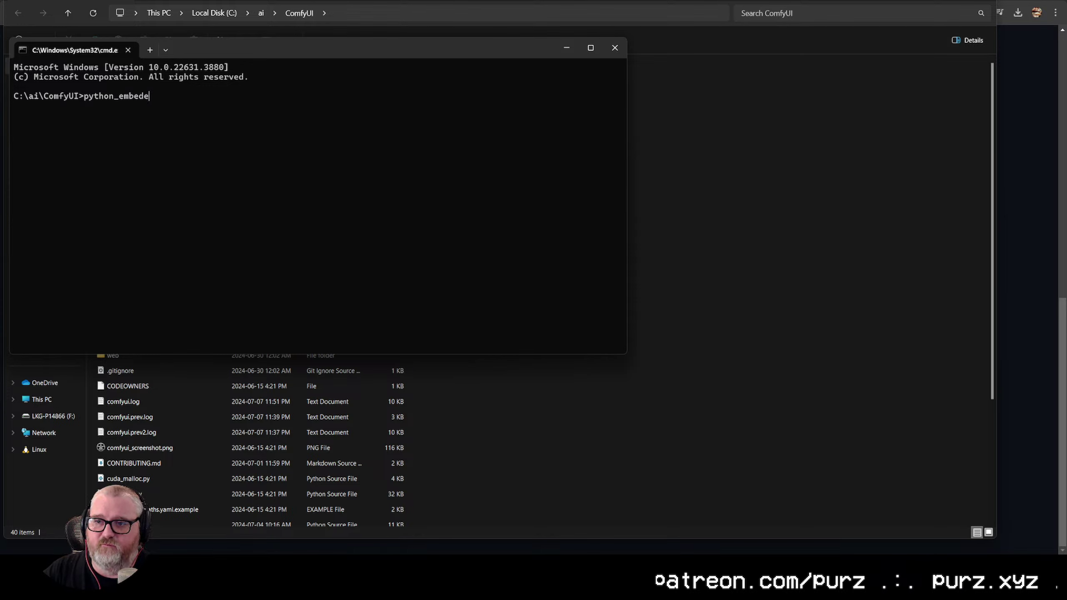
pyautogui.write('d\\python.exe -m ')
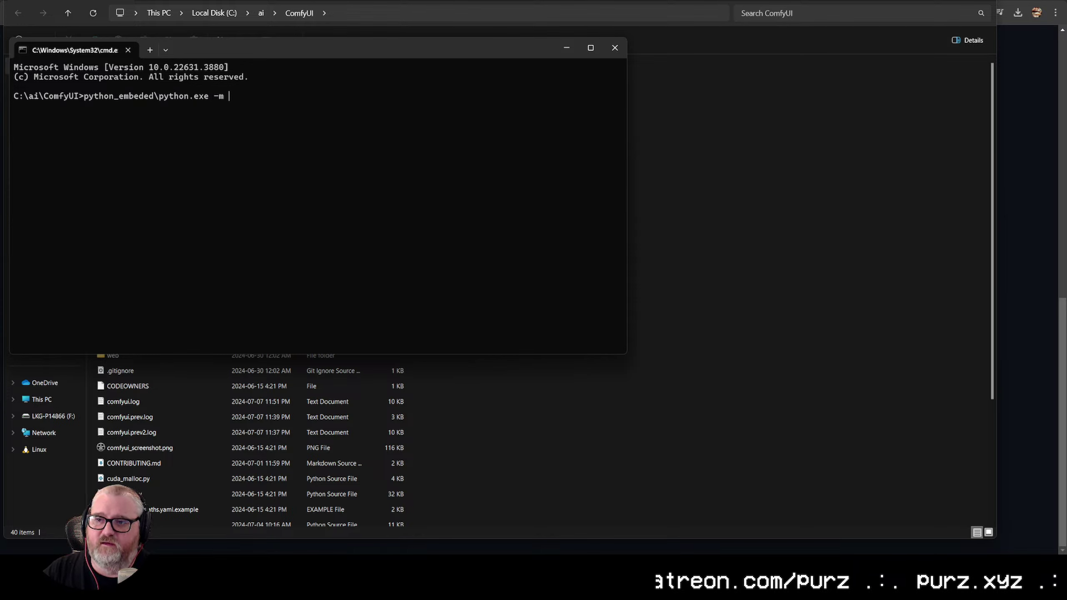
pyautogui.write('pip')
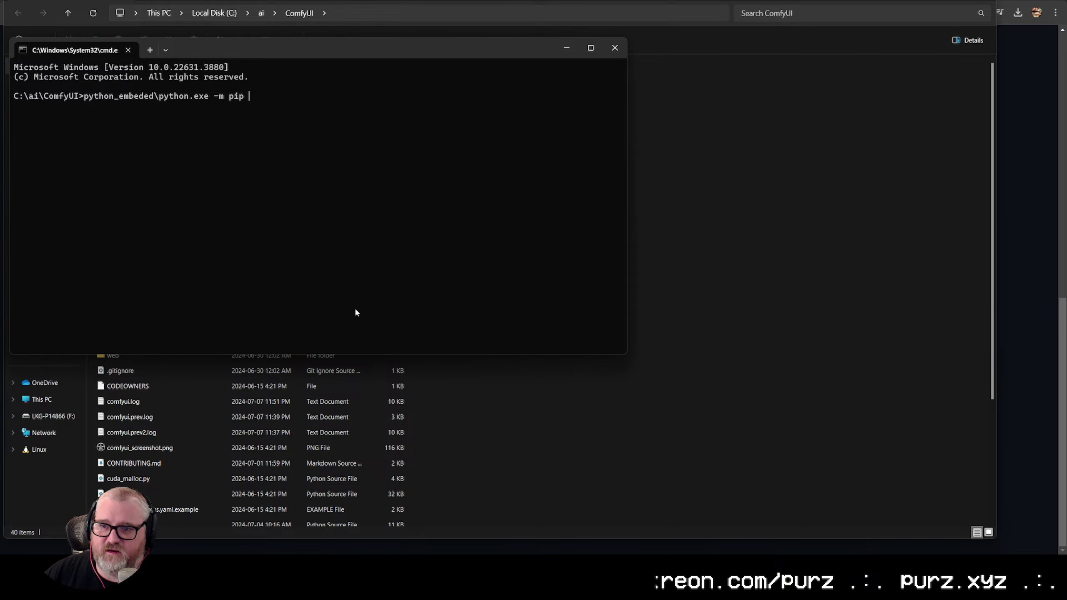
pyautogui.scroll(10, 246, 189)
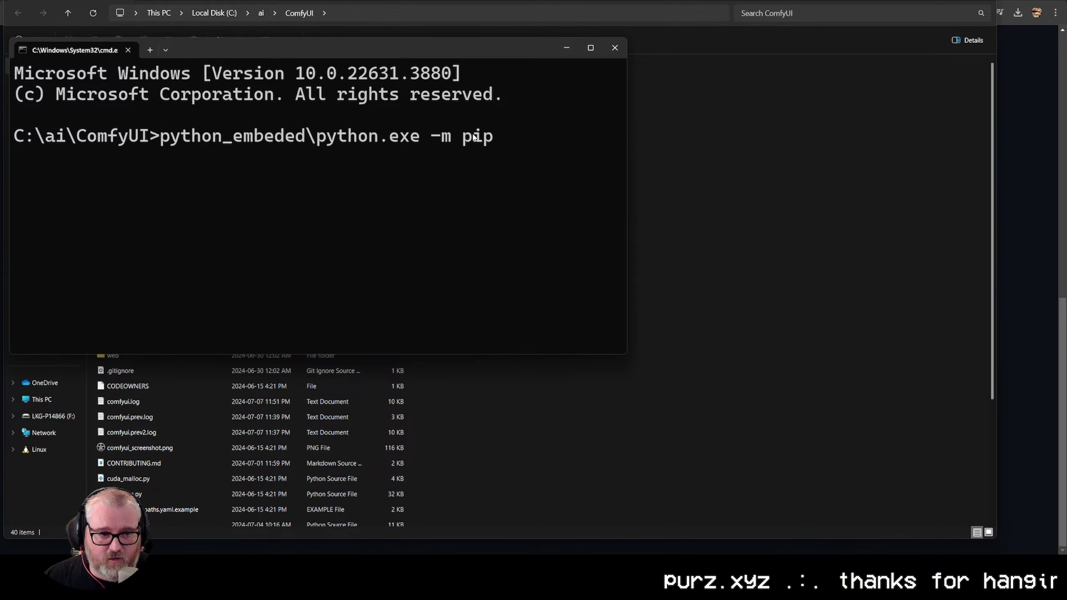
pyautogui.hotkey('ctrl', 'c')
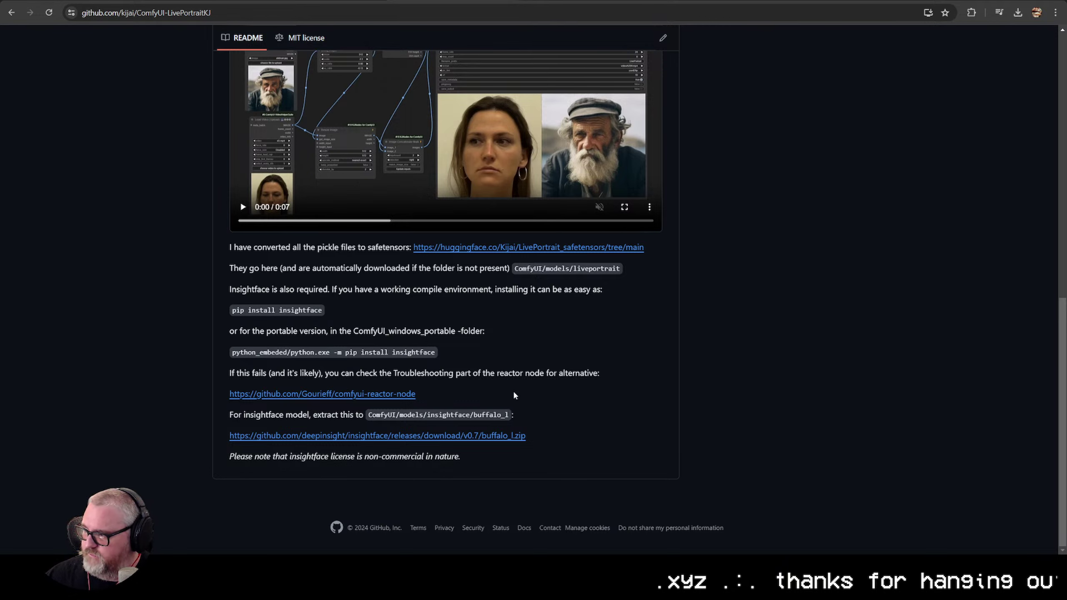
# Open the linked Gourieff/comfyui-reactor-node repository and read the README's Troubleshooting section on installing Insightface for Windows
pyautogui.click(348, 394)
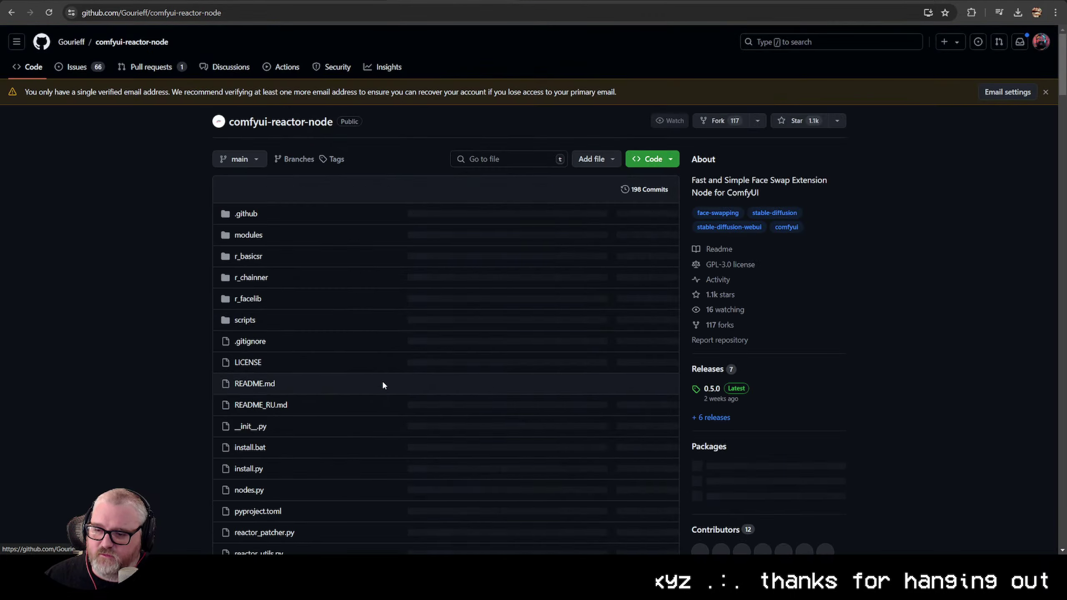
pyautogui.scroll(-20, 292, 399)
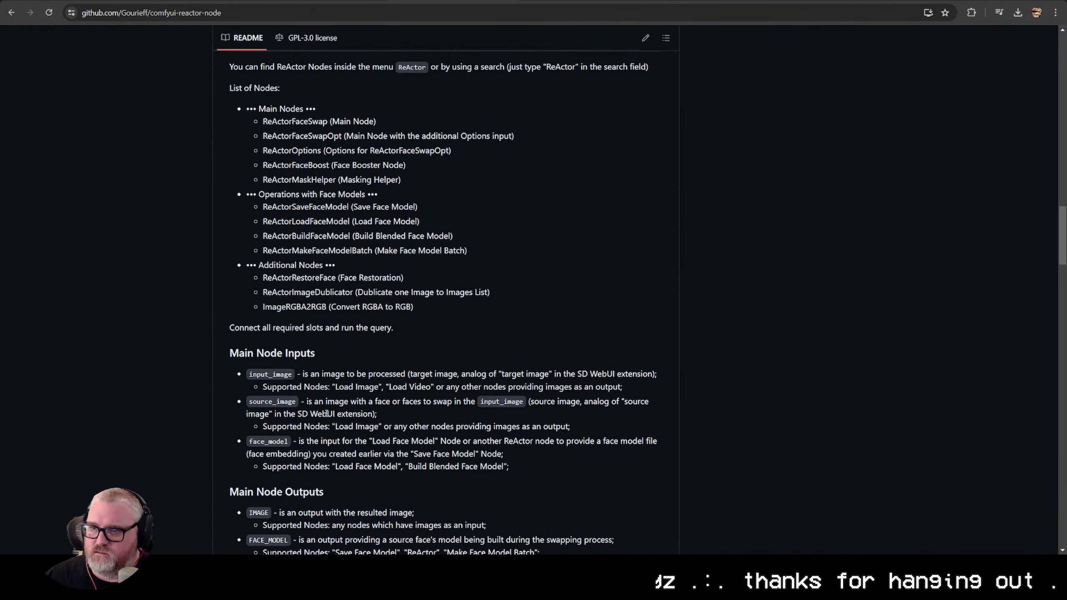
pyautogui.scroll(-15, 326, 414)
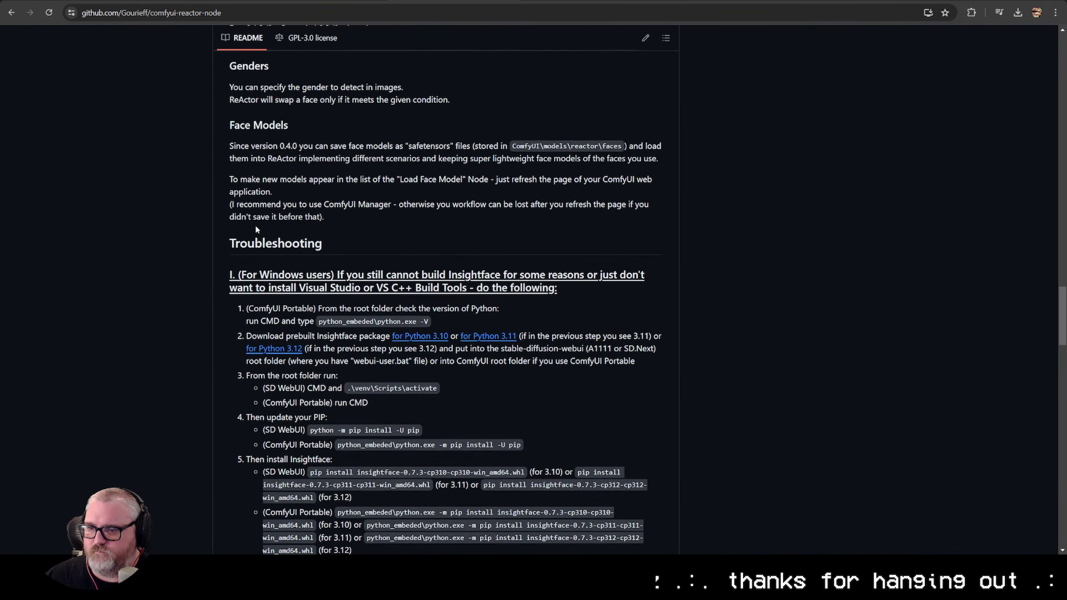
pyautogui.scroll(-3, 227, 317)
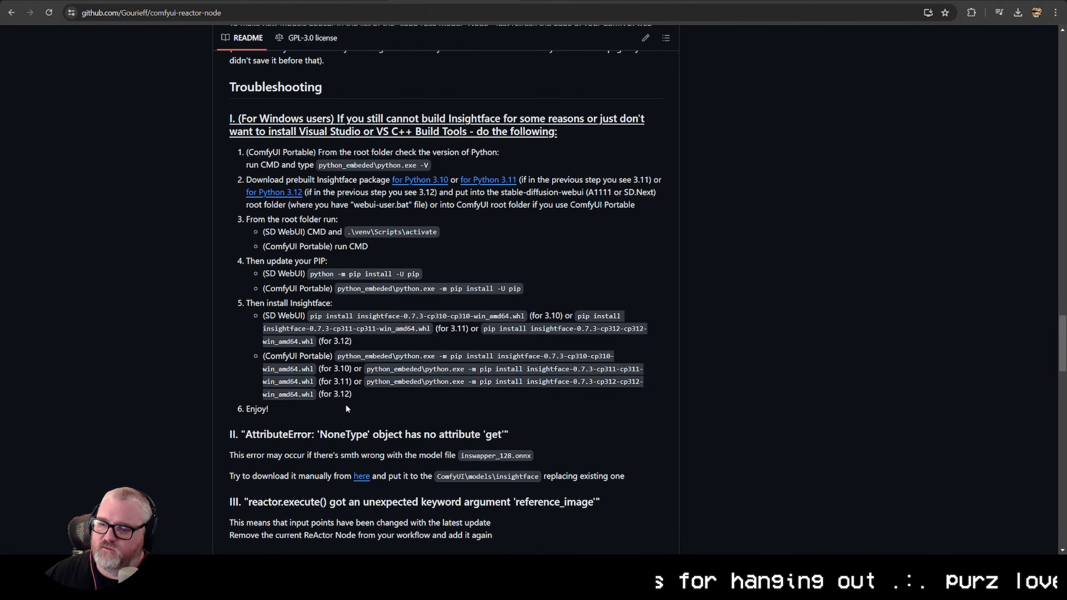
# Read the README's Troubleshooting instructions for updating pip and installing the prebuilt Insightface package on ComfyUI Portable
pyautogui.scroll(4, 345, 378)
pyautogui.scroll(-4, 345, 376)
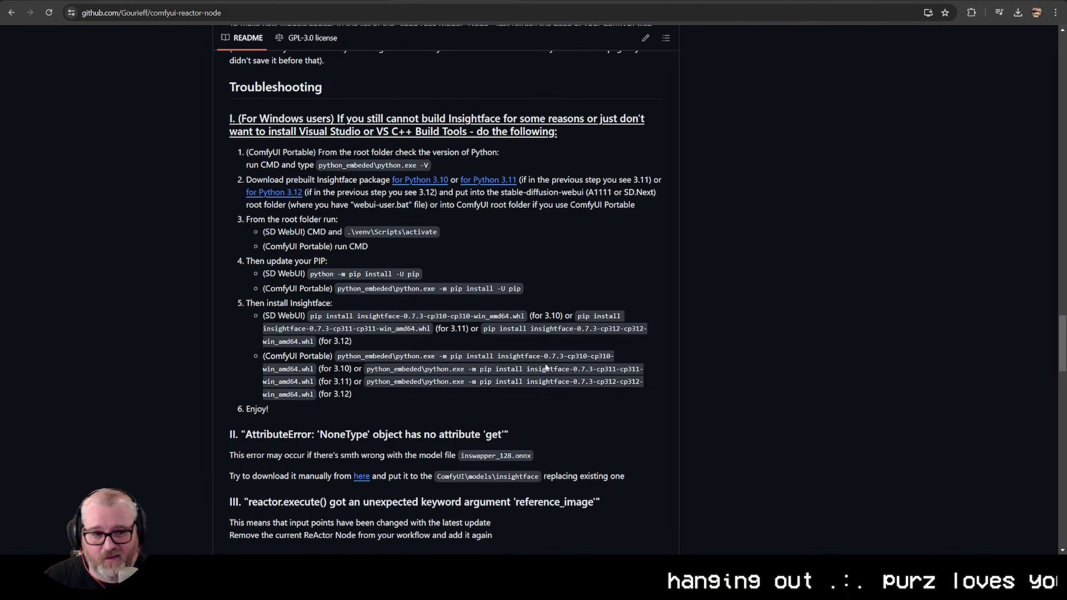
pyautogui.scroll(-1, 494, 354)
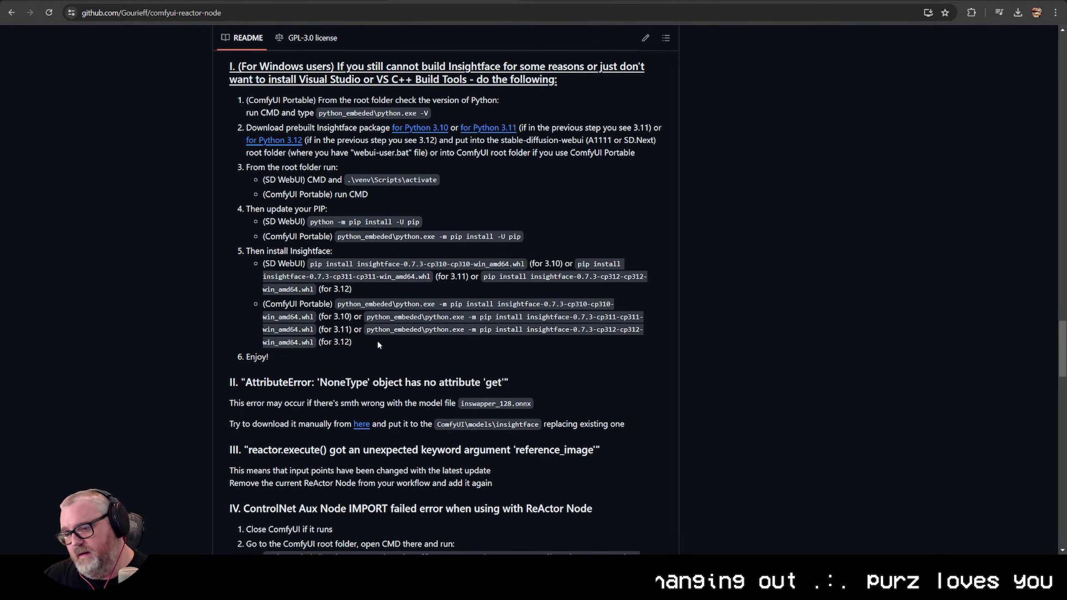
pyautogui.scroll(2, 376, 340)
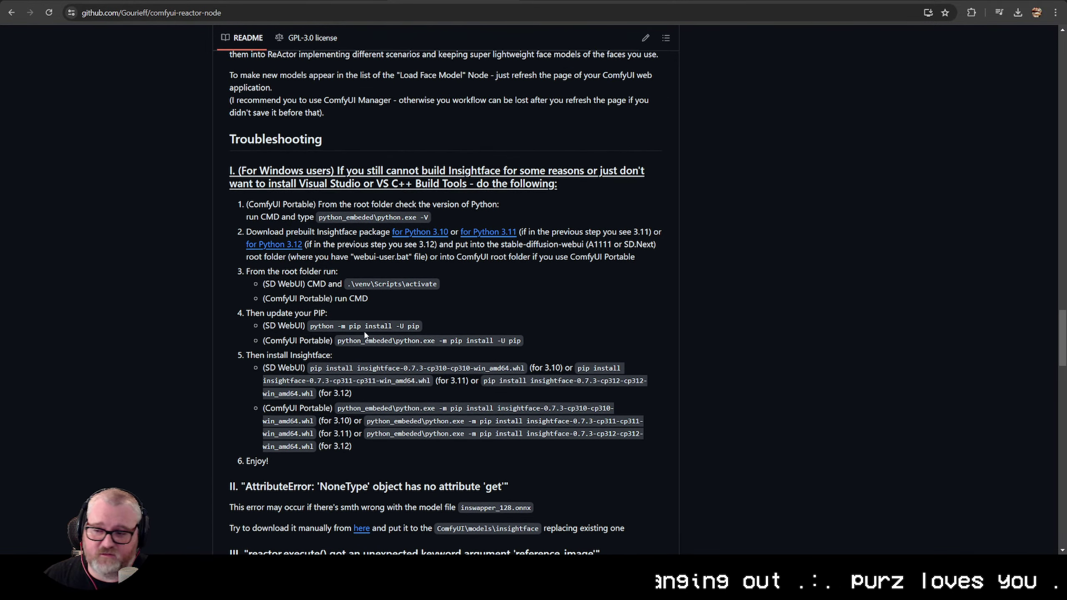
pyautogui.scroll(-1, 364, 331)
pyautogui.scroll(1, 361, 322)
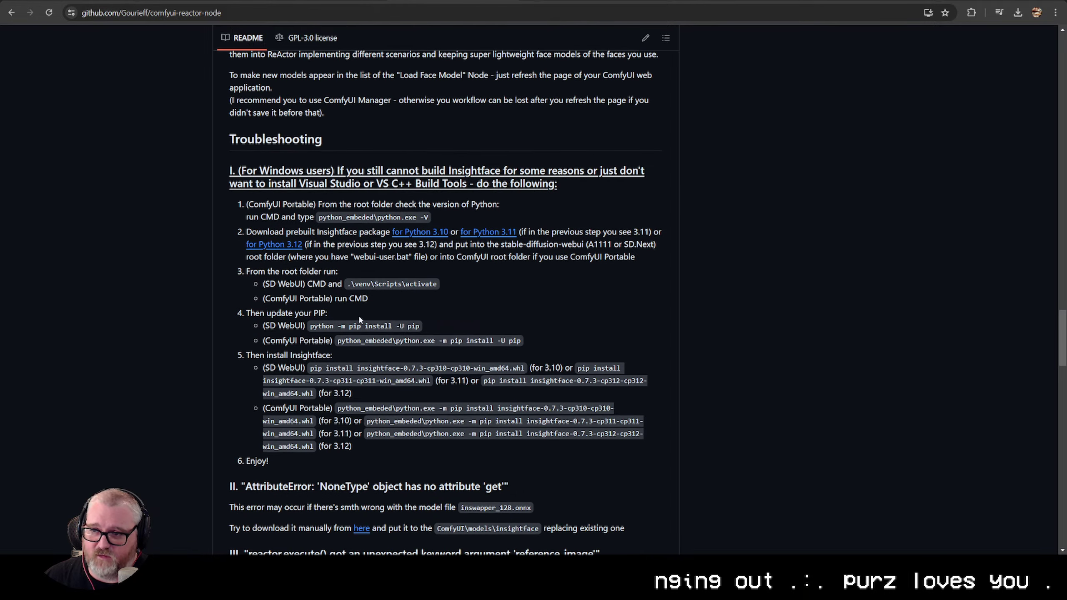
# Return to the ComfyUI-LivePortraitKJ README, reopen its Gourieff/comfyui-reactor-node link and review the Troubleshooting section there
pyautogui.click(11, 12)
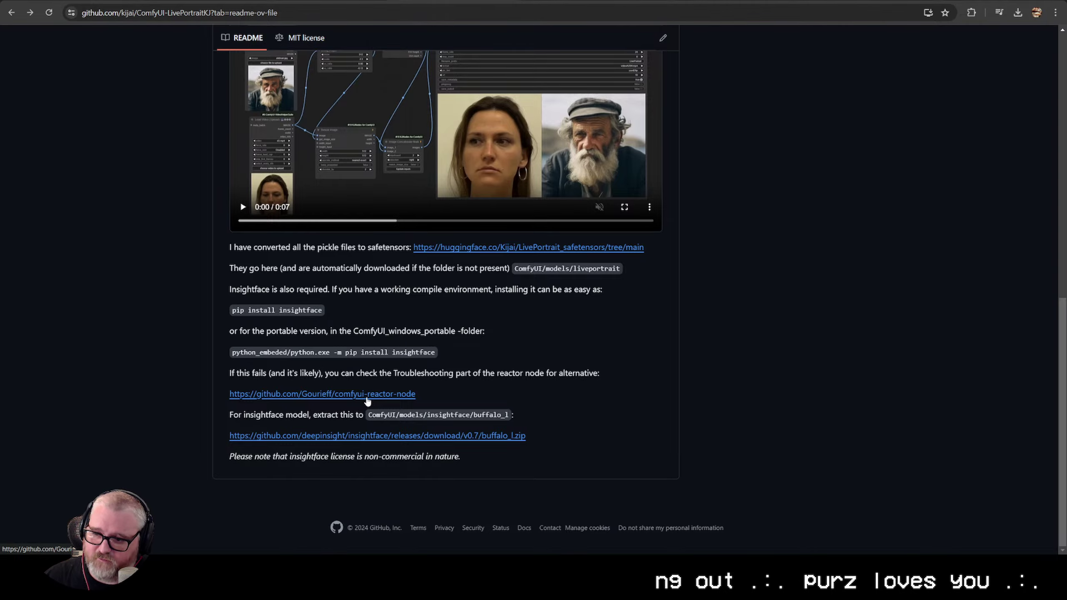
pyautogui.click(391, 395)
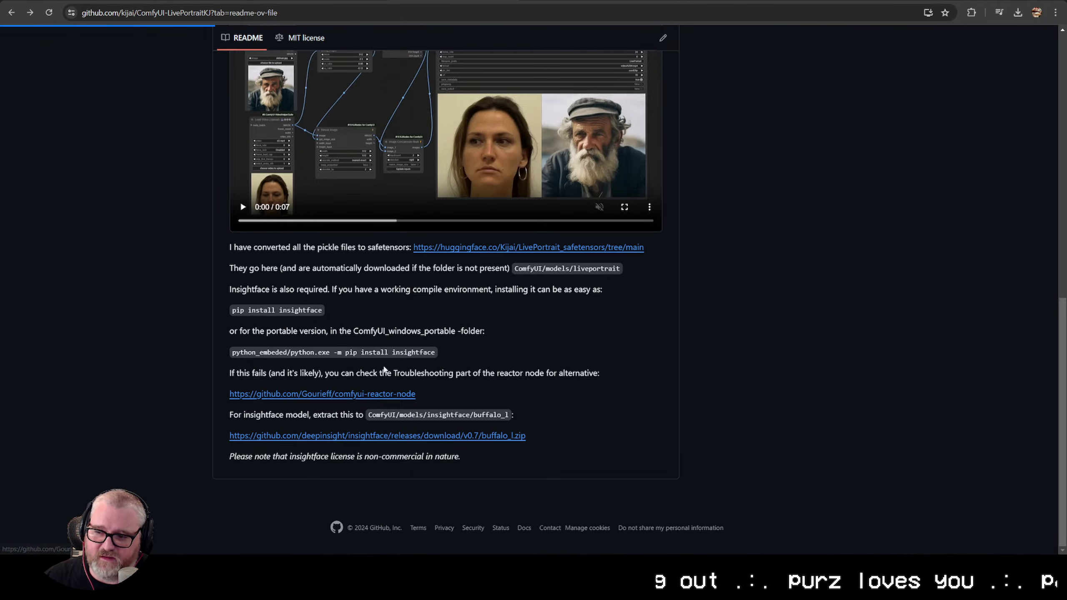
pyautogui.scroll(-15, 305, 357)
pyautogui.scroll(-20, 320, 415)
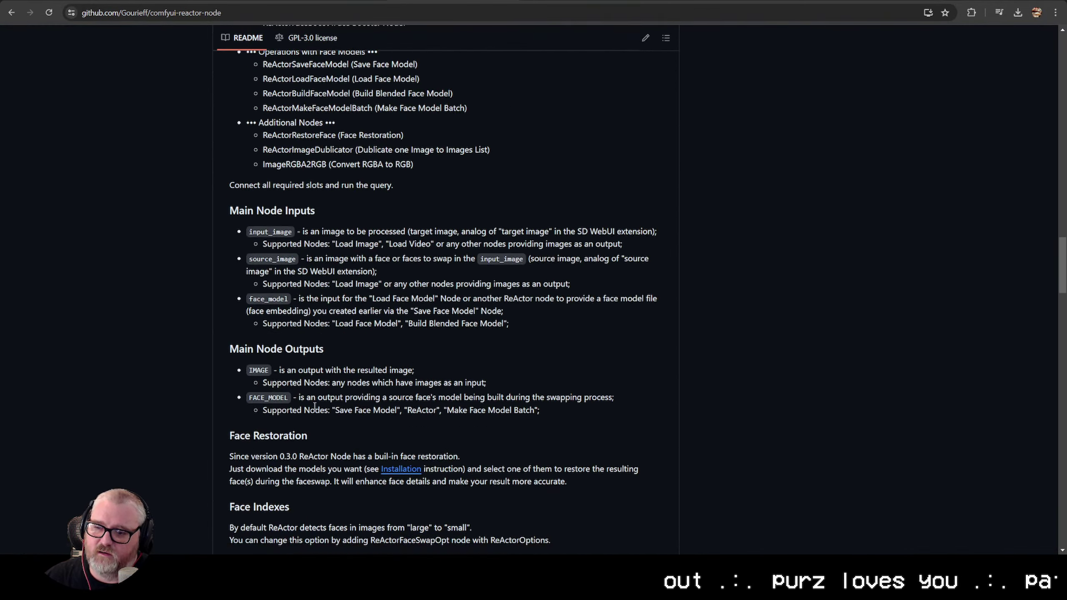
pyautogui.scroll(-4, 271, 258)
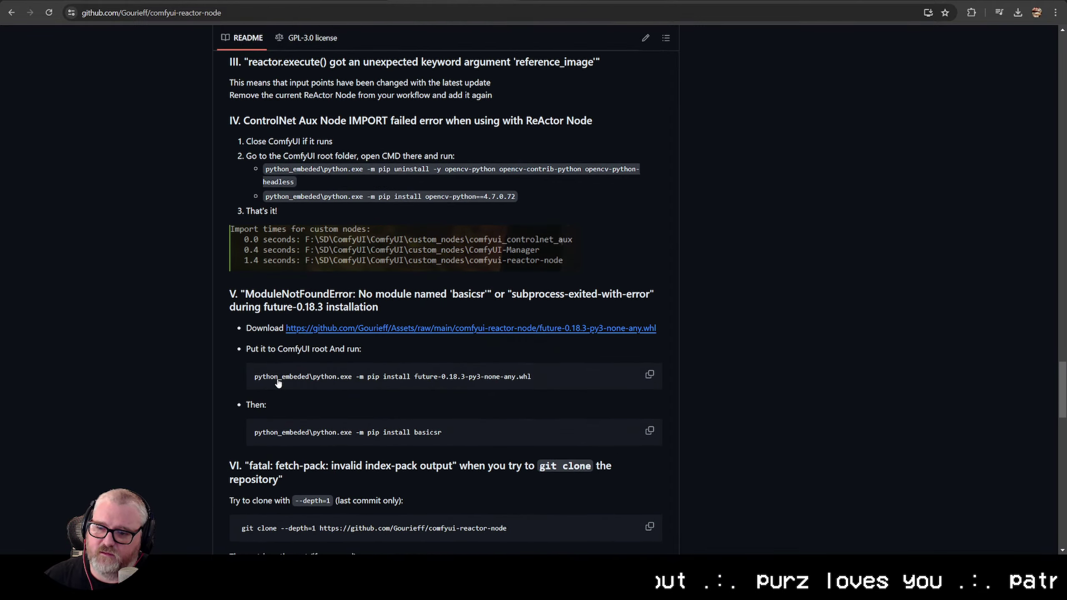
pyautogui.scroll(11, 289, 378)
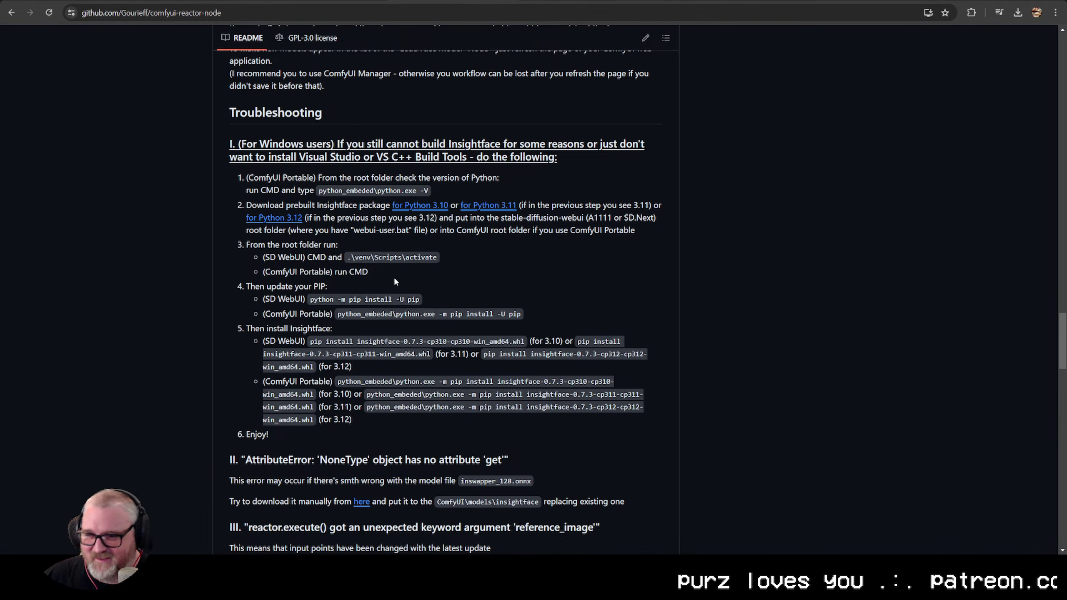
pyautogui.scroll(-5, 262, 289)
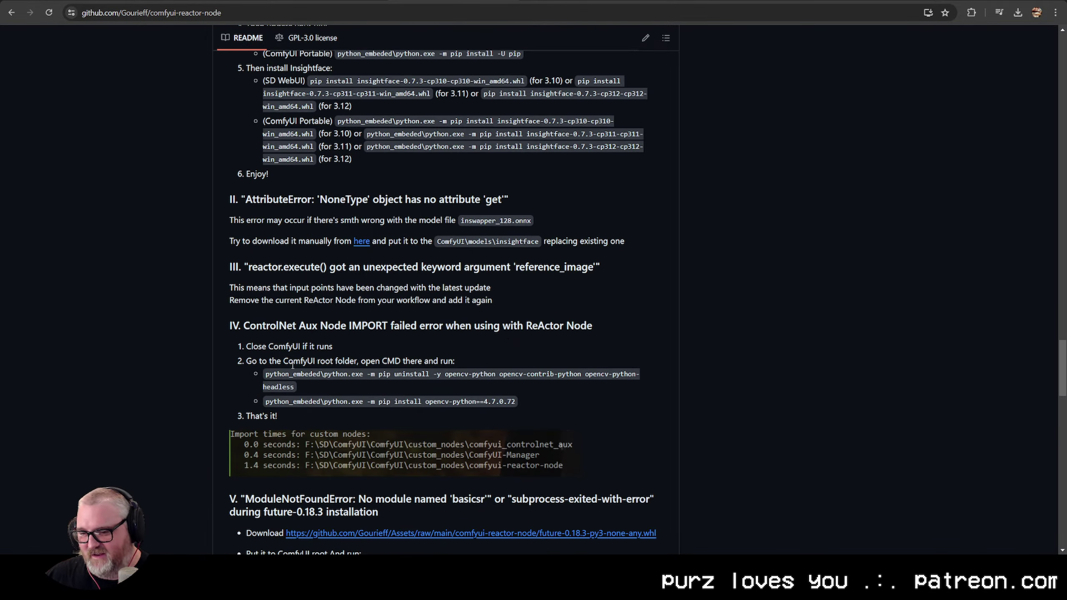
pyautogui.scroll(6, 337, 379)
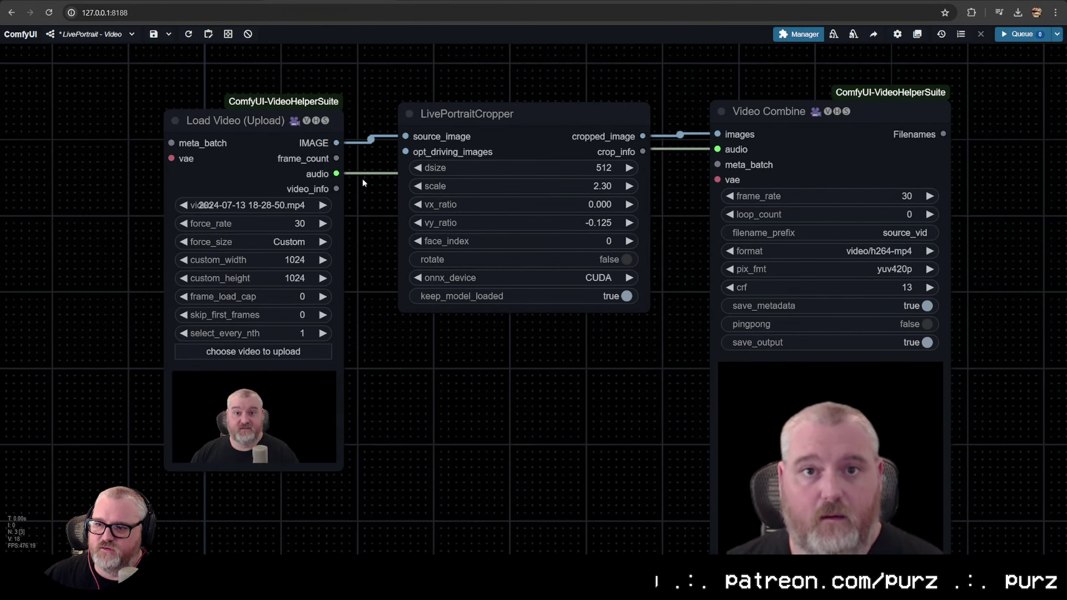
# Select the LivePortraitCropper node in the face-cropping workflow and save the cropped video preview from its Video Combine node
pyautogui.scroll(2, 472, 127)
pyautogui.click(472, 91)
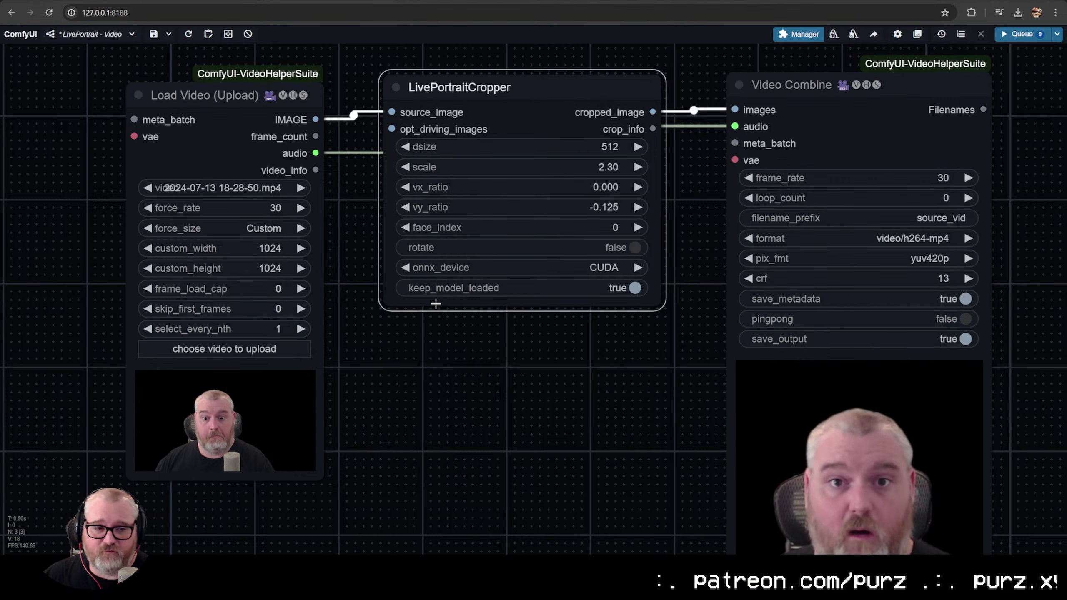
pyautogui.scroll(-5, 585, 417)
pyautogui.rightClick(745, 420)
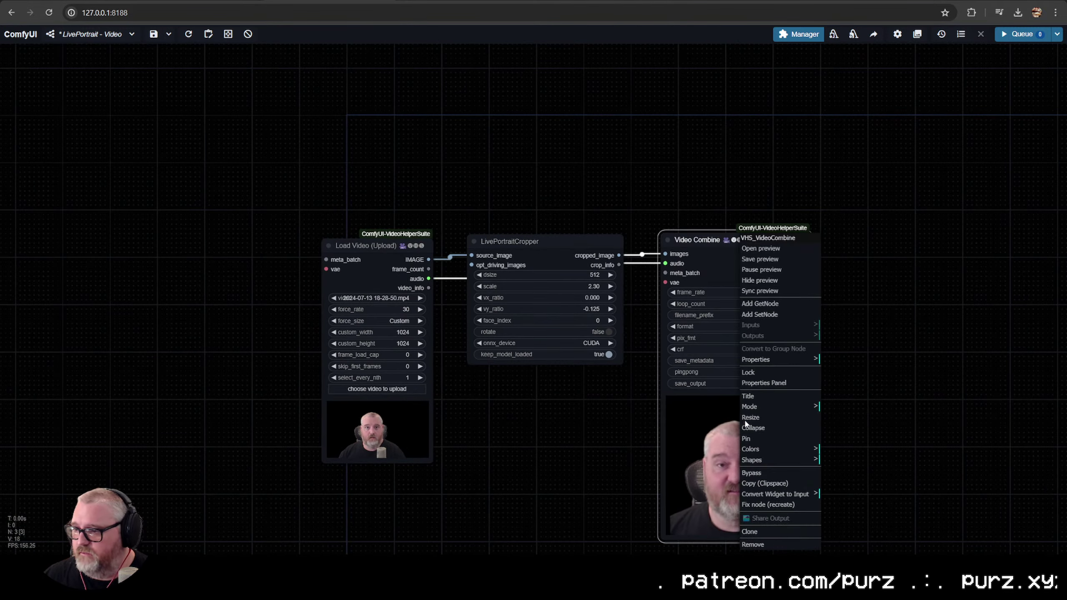
pyautogui.click(760, 258)
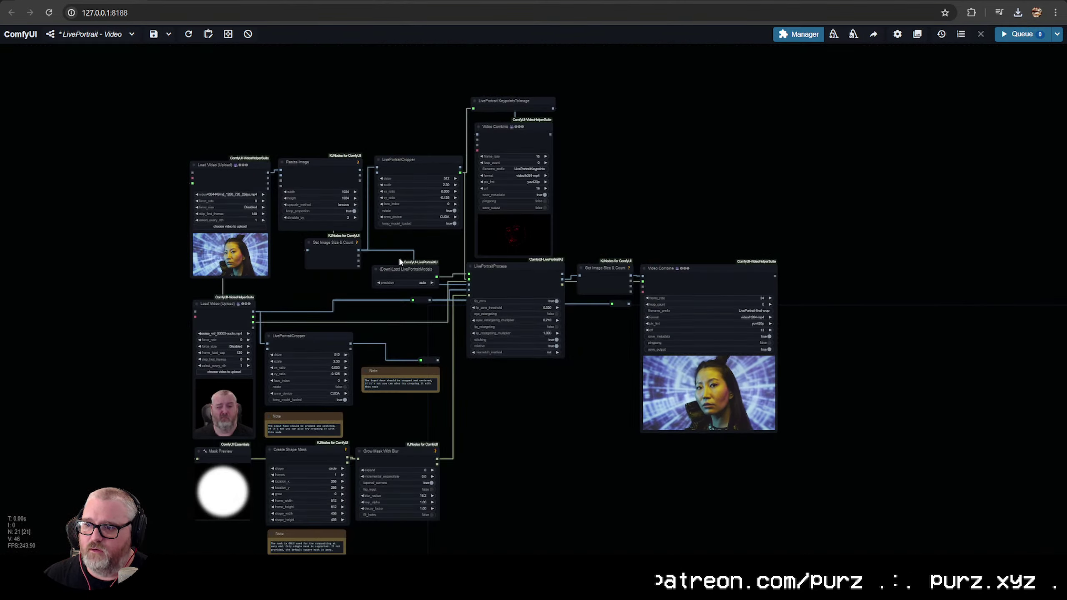
pyautogui.scroll(6, 398, 259)
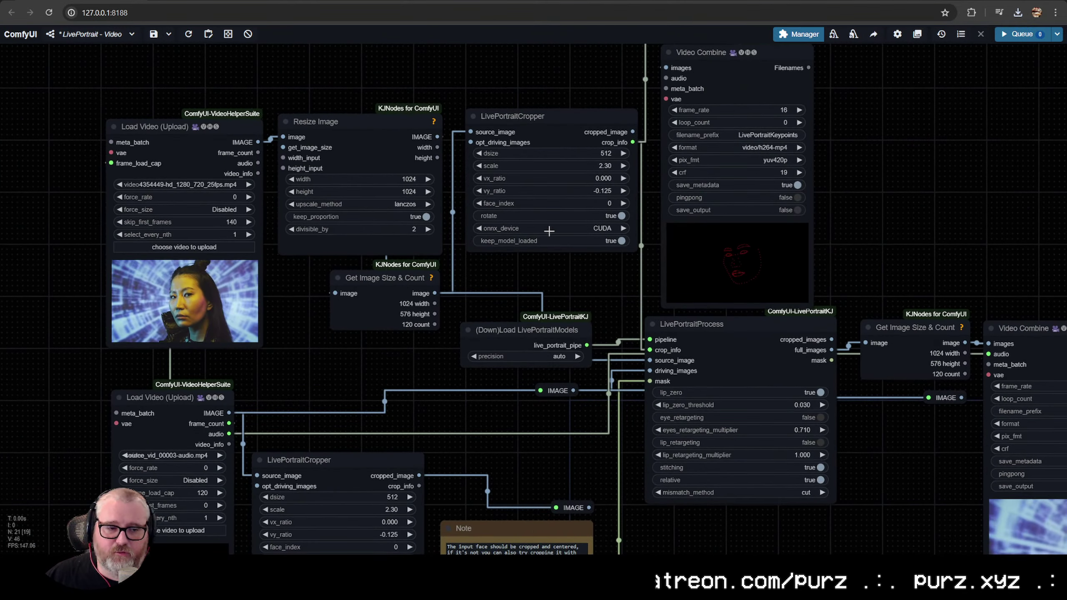
pyautogui.moveTo(549, 231); pyautogui.dragTo(465, 287)
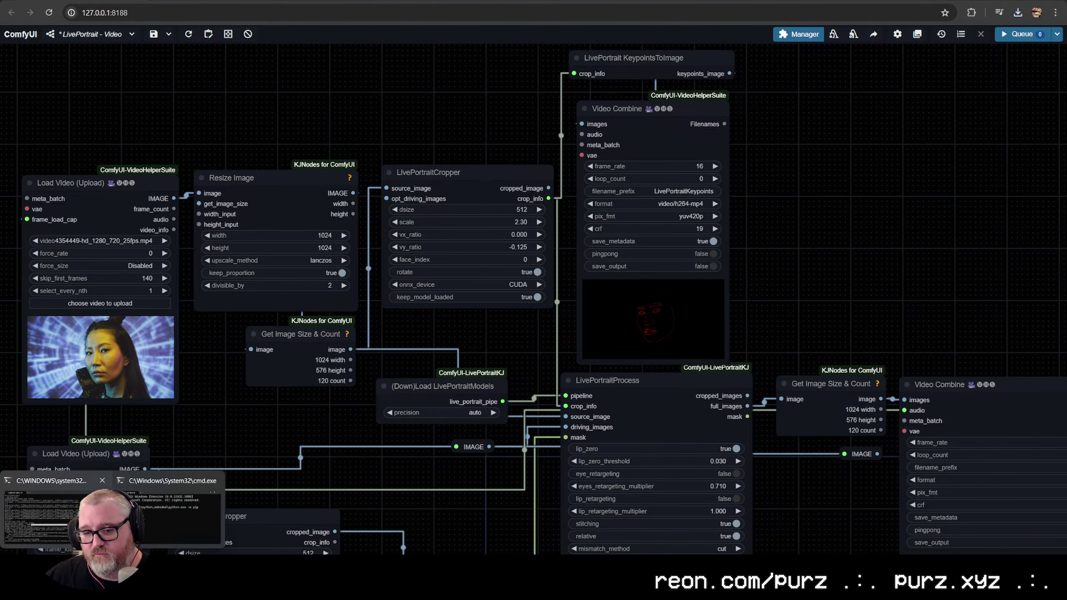
# Switch to the Command Prompt window at C:\ai\ComfyUI and list that folder's contents with dir
pyautogui.moveTo(50, 511)
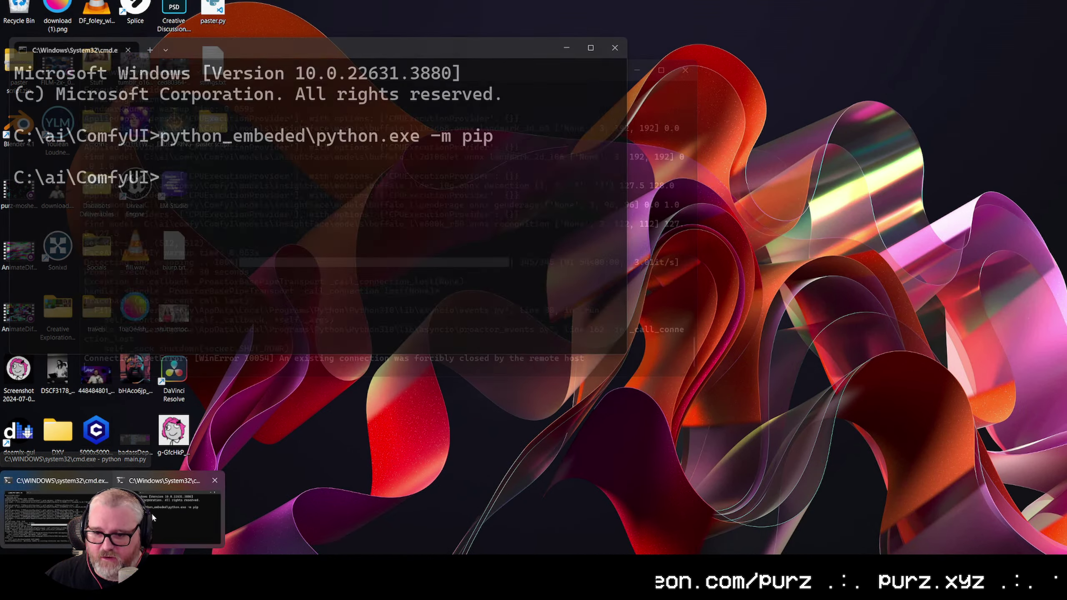
pyautogui.click(151, 512)
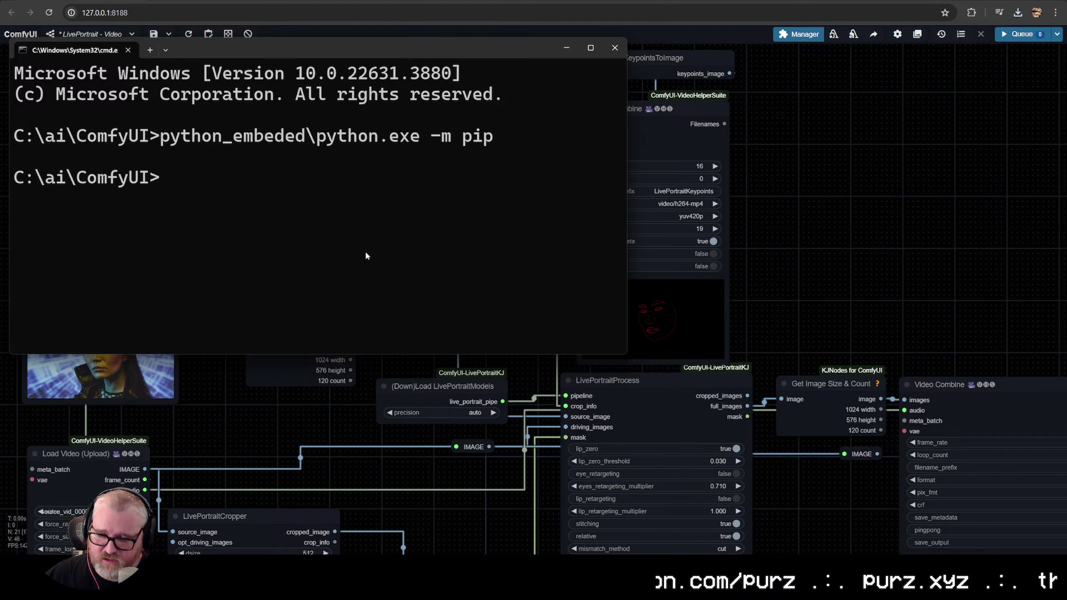
pyautogui.write('dir')
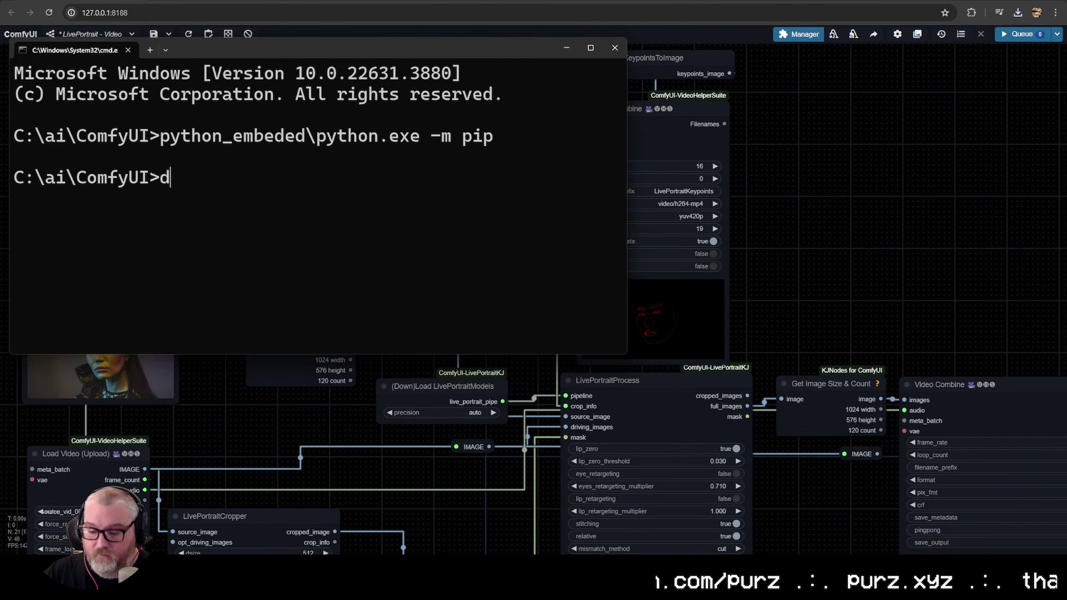
pyautogui.press('Return')
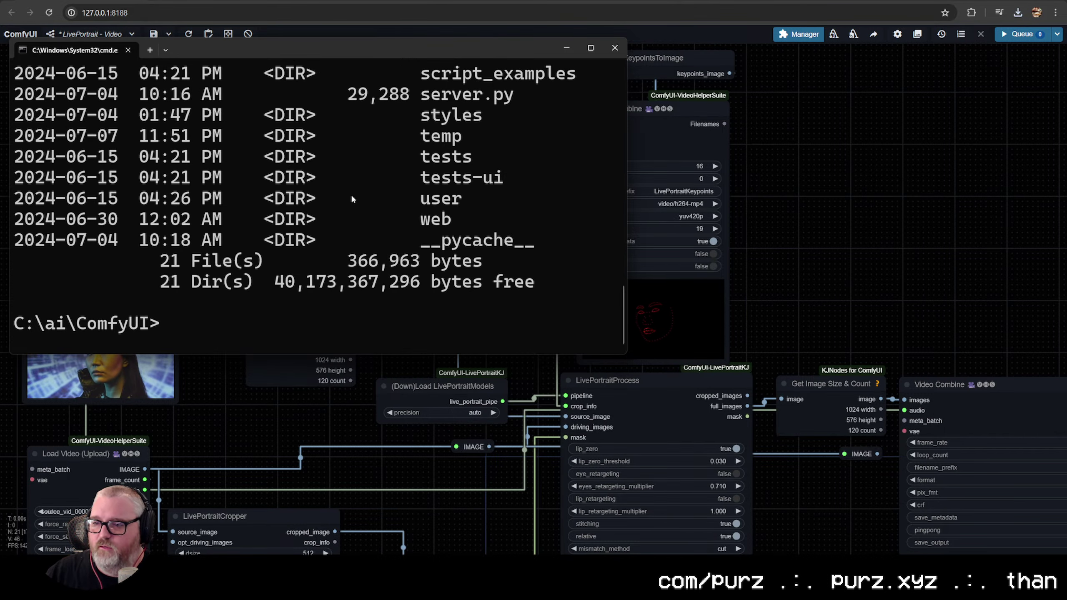
# Enlarge the Command Prompt window to cover most of the screen and reduce its text size
pyautogui.moveTo(625, 354); pyautogui.dragTo(877, 540)
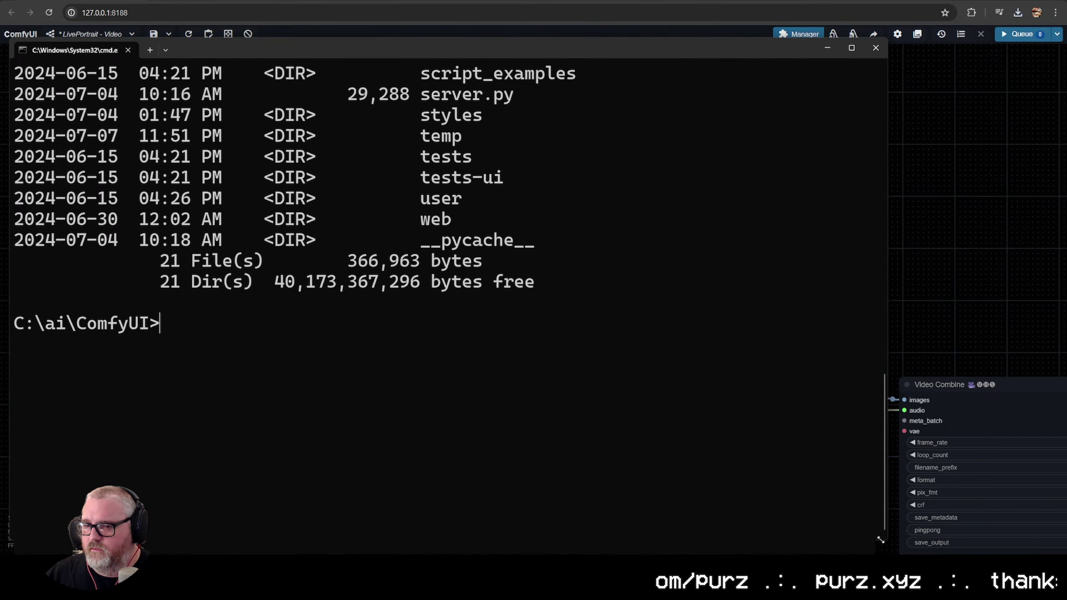
pyautogui.hotkey('ctrl', '-')
pyautogui.hotkey('ctrl', '-')
pyautogui.hotkey('ctrl', '-')
pyautogui.hotkey('ctrl', '-')
pyautogui.hotkey('ctrl', '-')
pyautogui.hotkey('ctrl', '-')
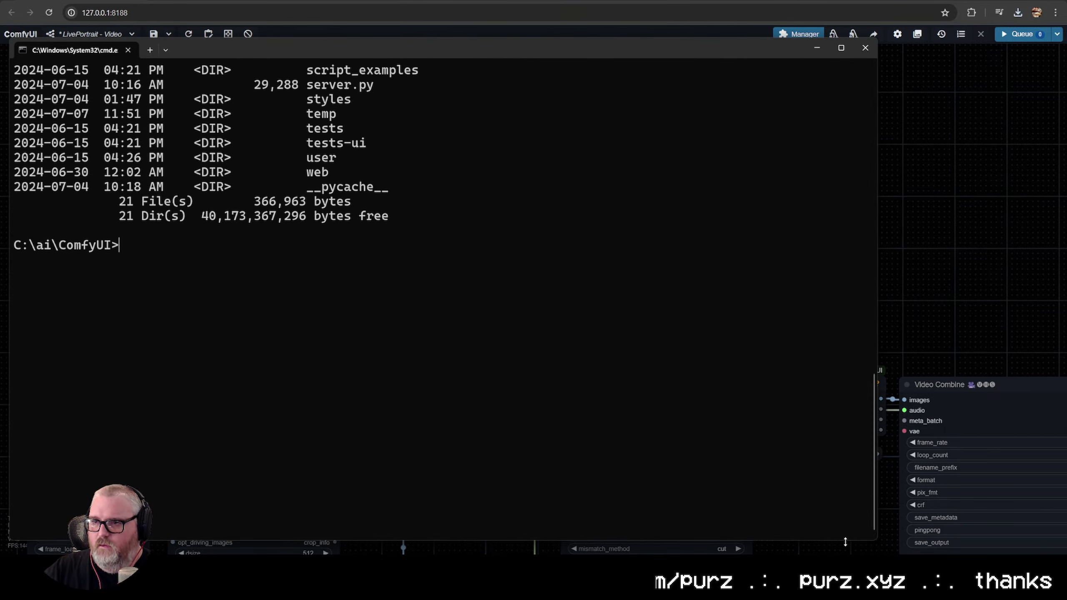
# Move up one folder to C:\ai with cd .. and list its contents with dir
pyautogui.write('cd ..')
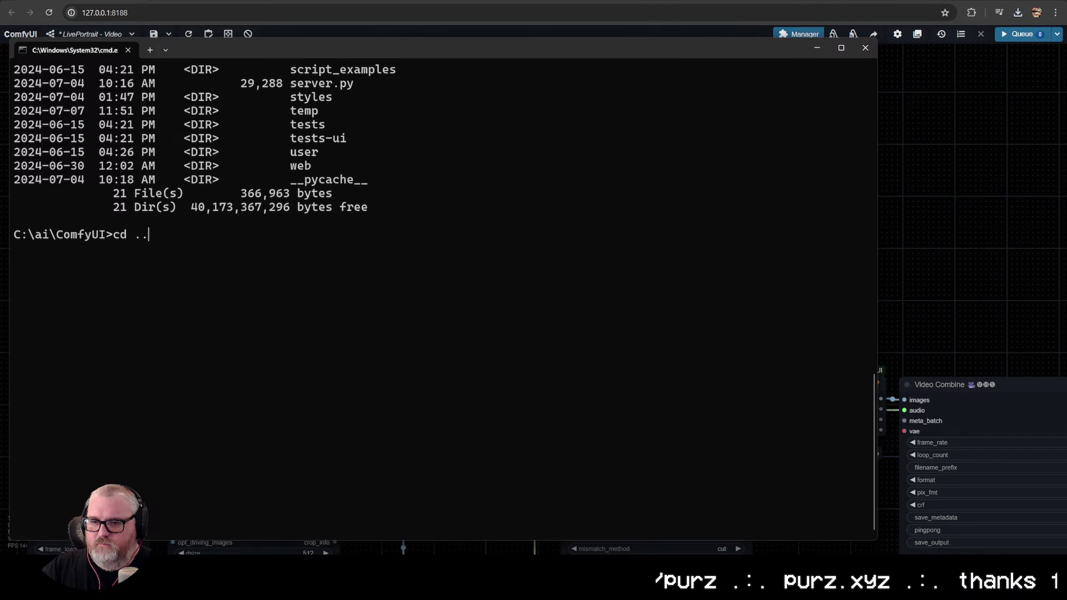
pyautogui.press('Return')
pyautogui.write('dir')
pyautogui.press('Return')
# Change into comfy, Comfy1 and custom_nodes, and list the installed custom nodes with dir
pyautogui.write('cd comfy')
pyautogui.press('Return')
pyautogui.write('cd comfy1')
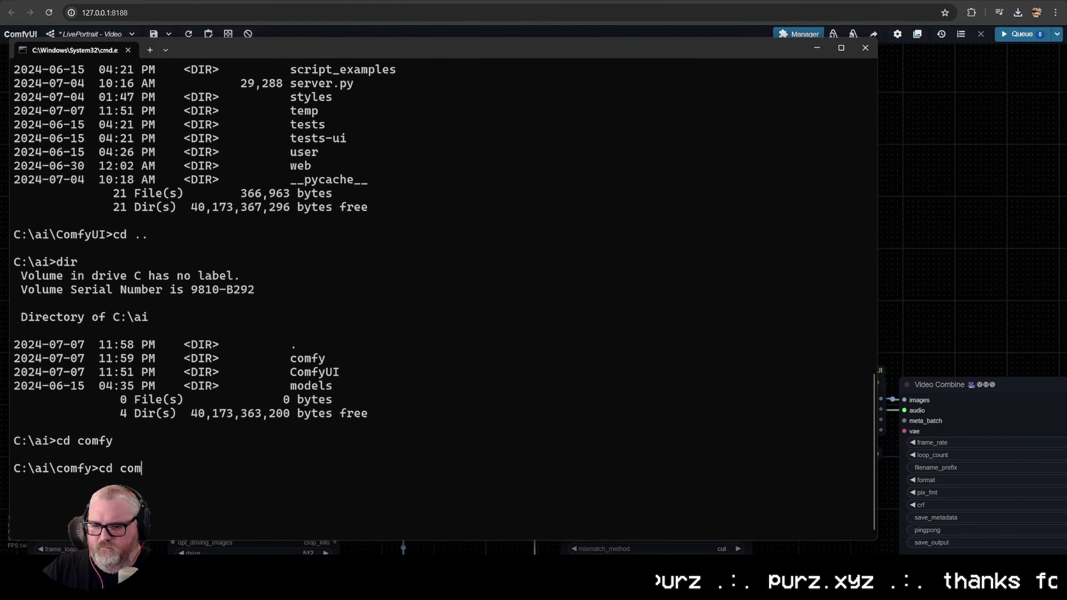
pyautogui.press('Return')
pyautogui.write('cd custom_nodes')
pyautogui.press('Return')
pyautogui.write('dir')
pyautogui.press('Return')
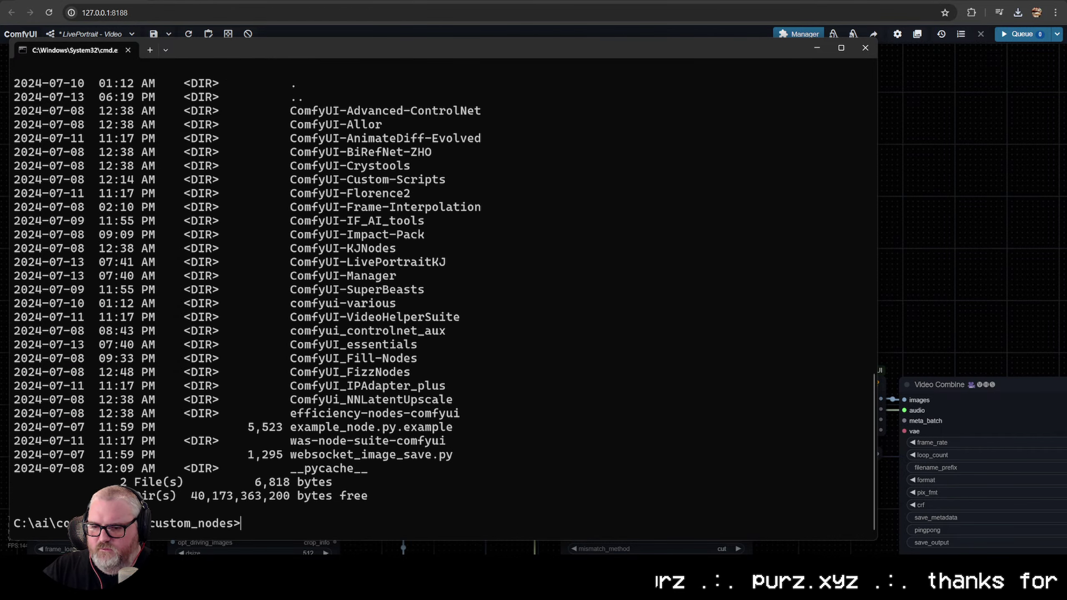
# Change into the ComfyUI-LivePortraitKJ folder and list its files with dir
pyautogui.write('c')
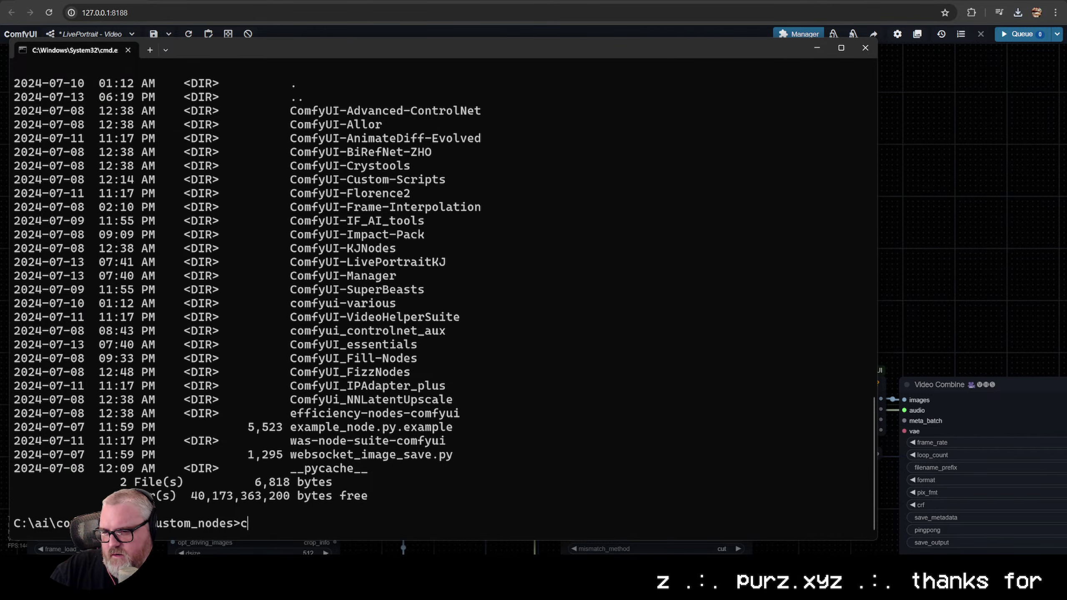
pyautogui.write('d ComfyUI-Live')
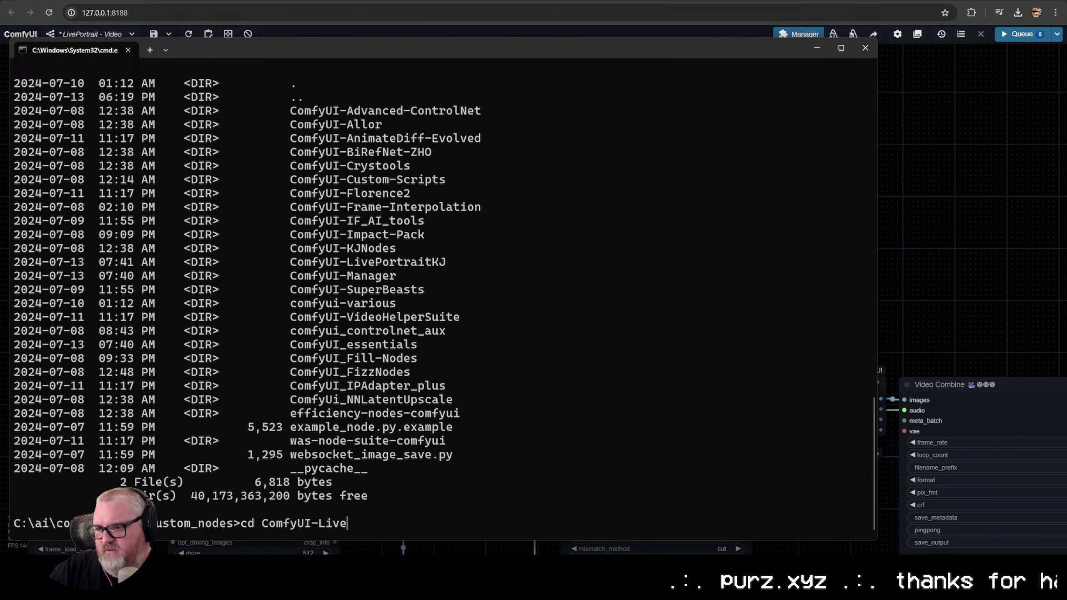
pyautogui.press('Tab')
pyautogui.press('Return')
pyautogui.write('dir')
pyautogui.press('Return')
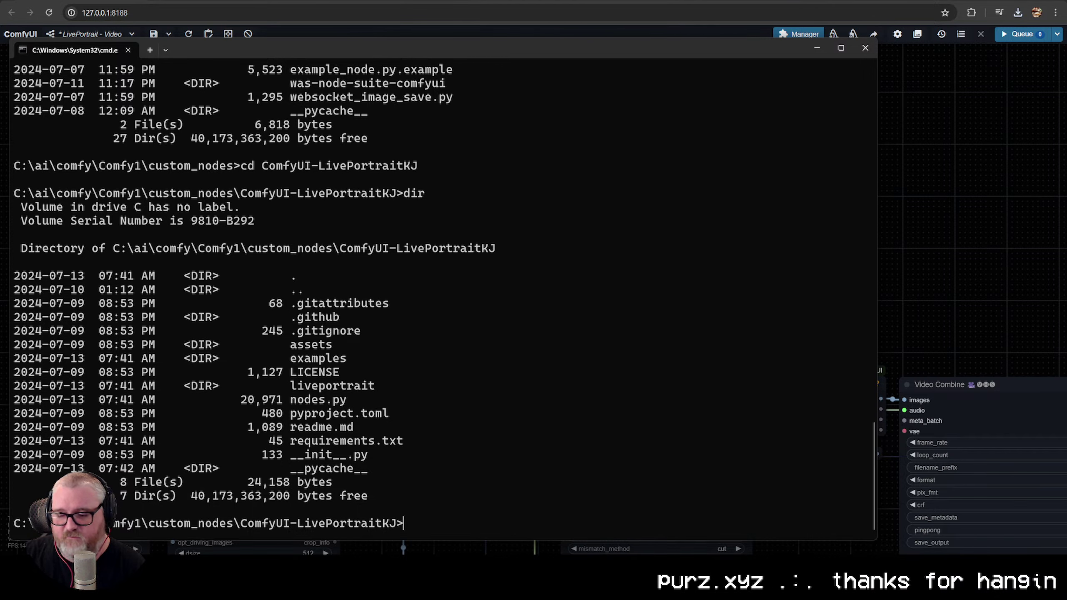
# Switch to the browser and search Google in a new tab for "switch to different branch git checkout"
pyautogui.click(404, 548)
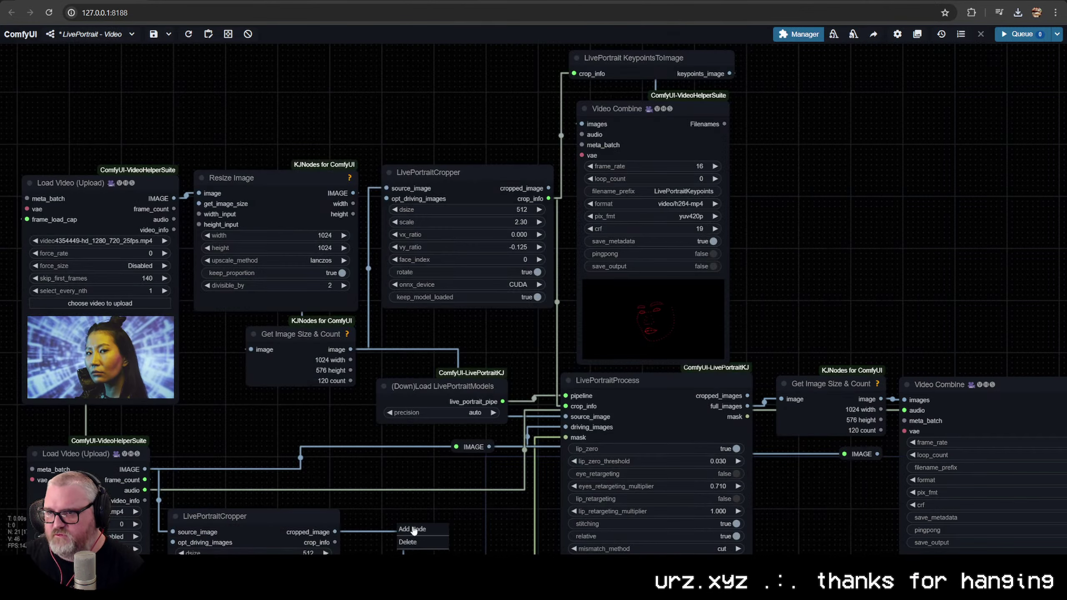
pyautogui.hotkey('ctrl', 't')
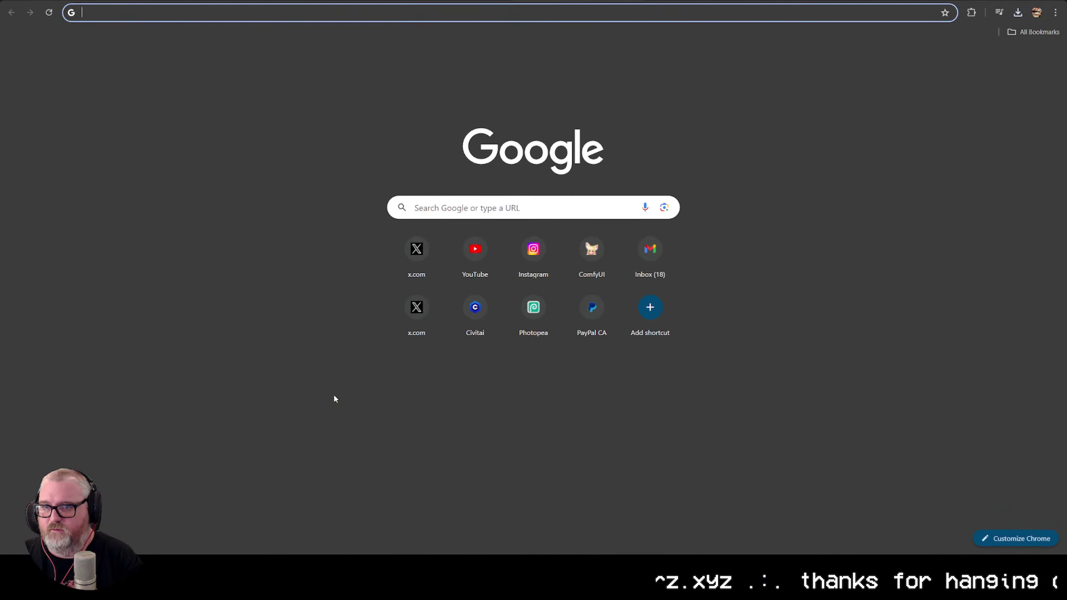
pyautogui.write('switch to different branch git')
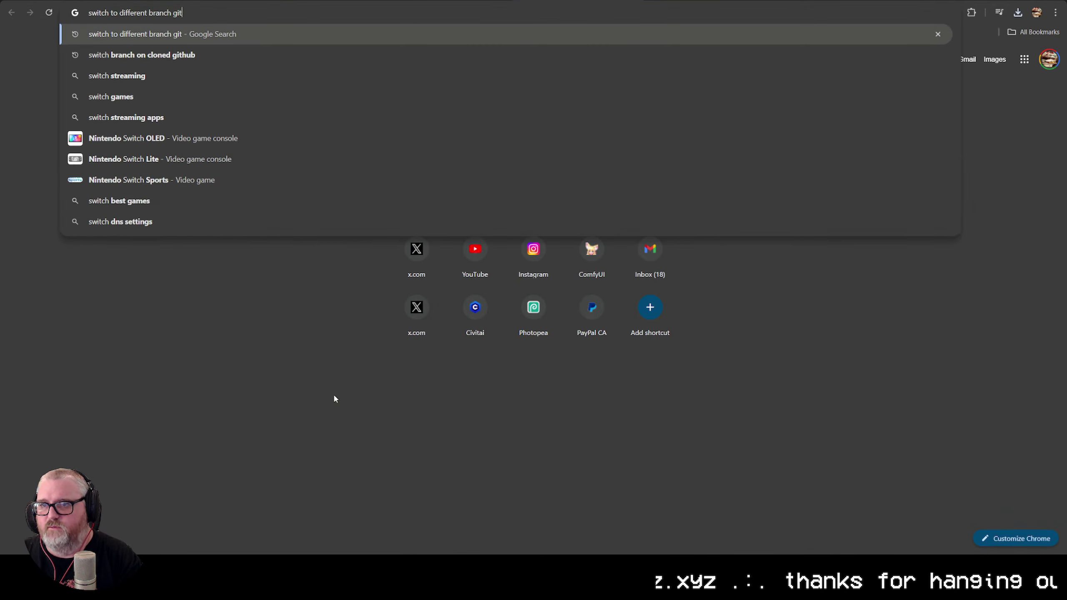
pyautogui.write(' checkout')
pyautogui.press('Return')
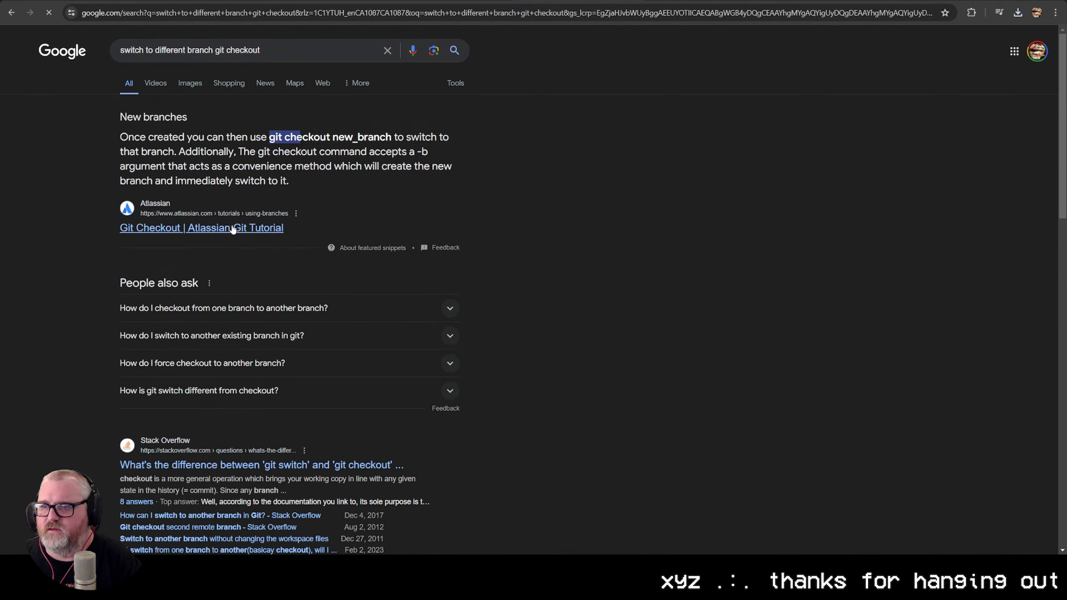
# Open the Tower Git Client result on git checkout and read its Important Options and Usage Examples
pyautogui.scroll(-5, 261, 420)
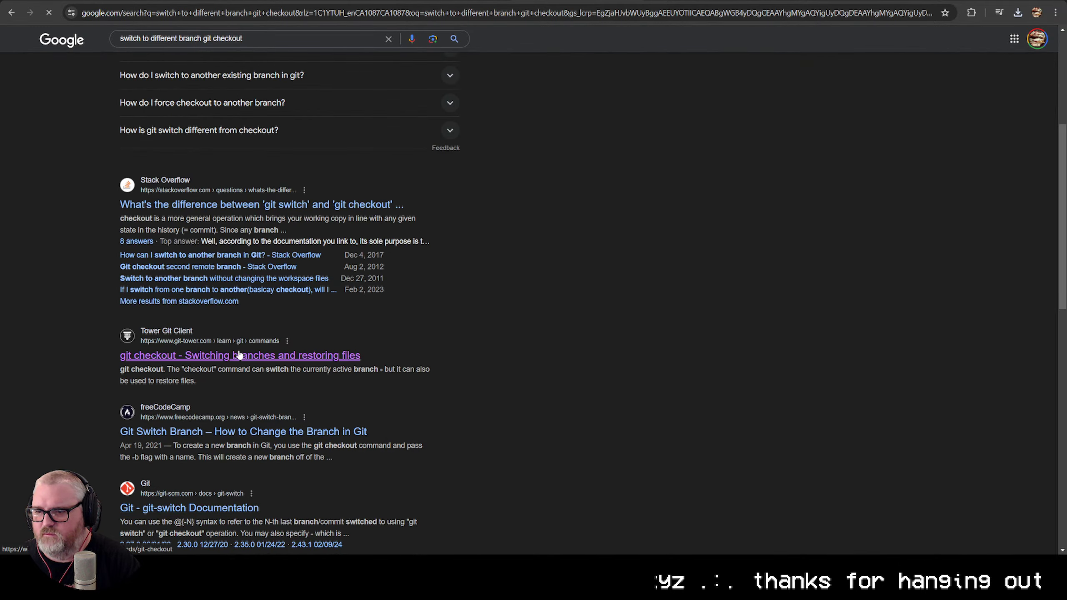
pyautogui.scroll(-5, 451, 277)
pyautogui.scroll(-2, 437, 233)
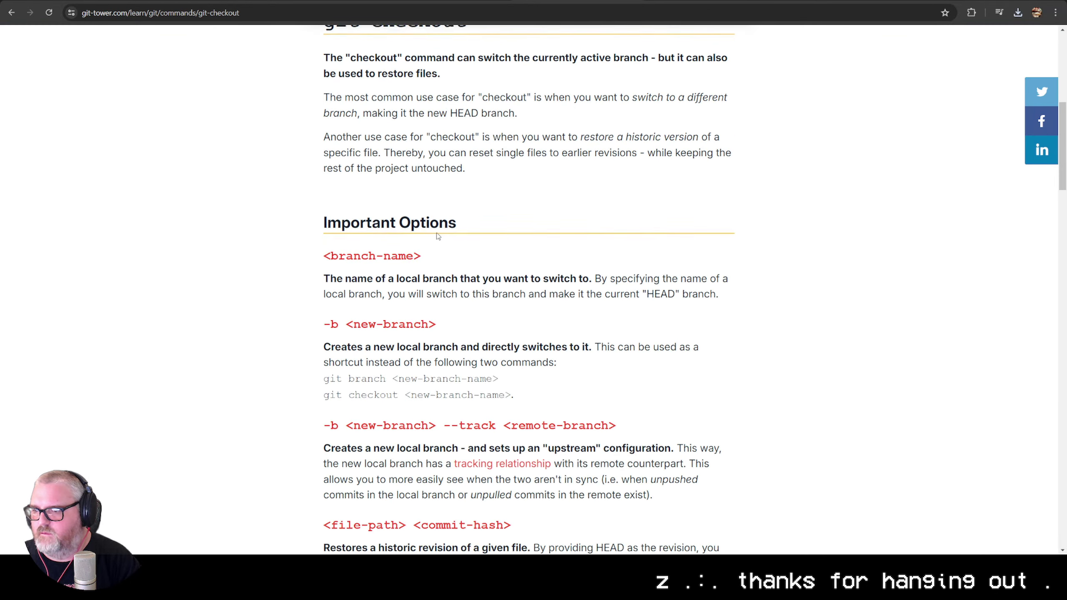
pyautogui.scroll(-4, 474, 255)
pyautogui.scroll(-6, 427, 309)
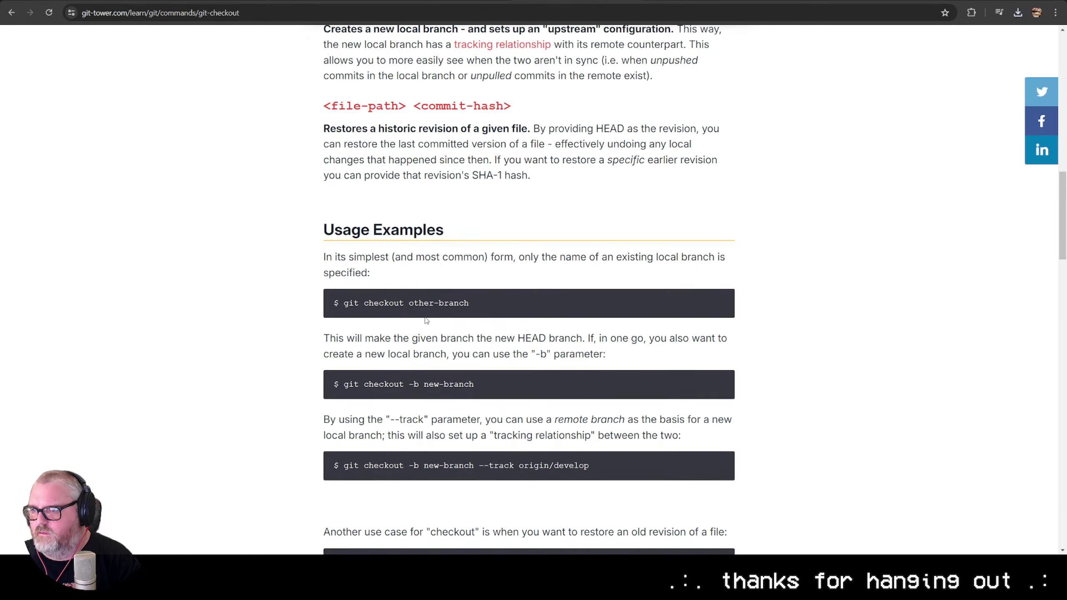
# Review the remaining git checkout usage examples on the Tower page, down to the Quick Checkout in Tower tip
pyautogui.scroll(-4, 400, 292)
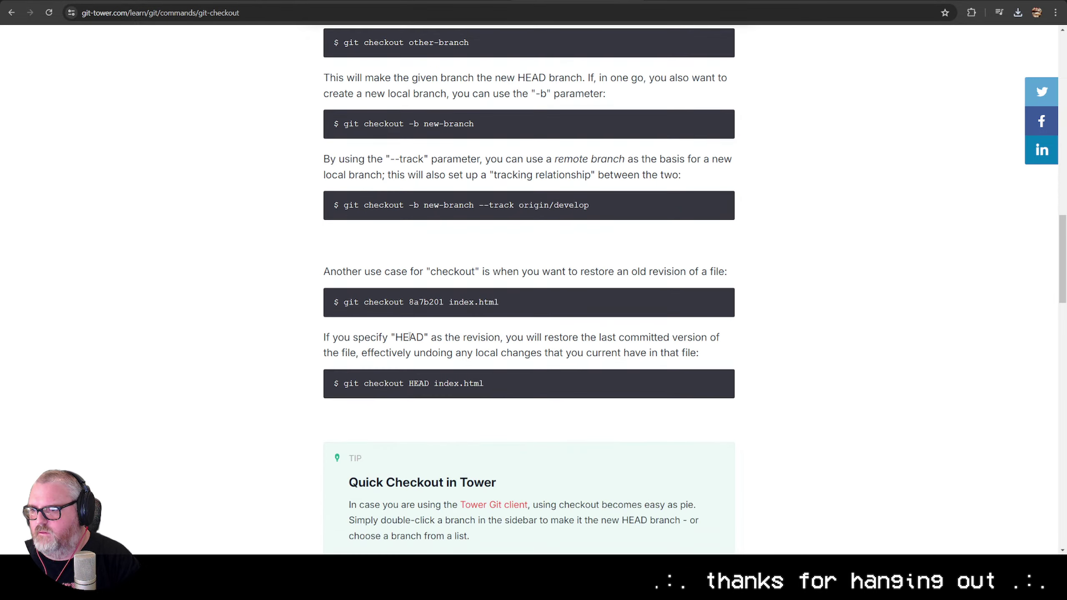
pyautogui.scroll(3, 439, 246)
pyautogui.scroll(1, 437, 244)
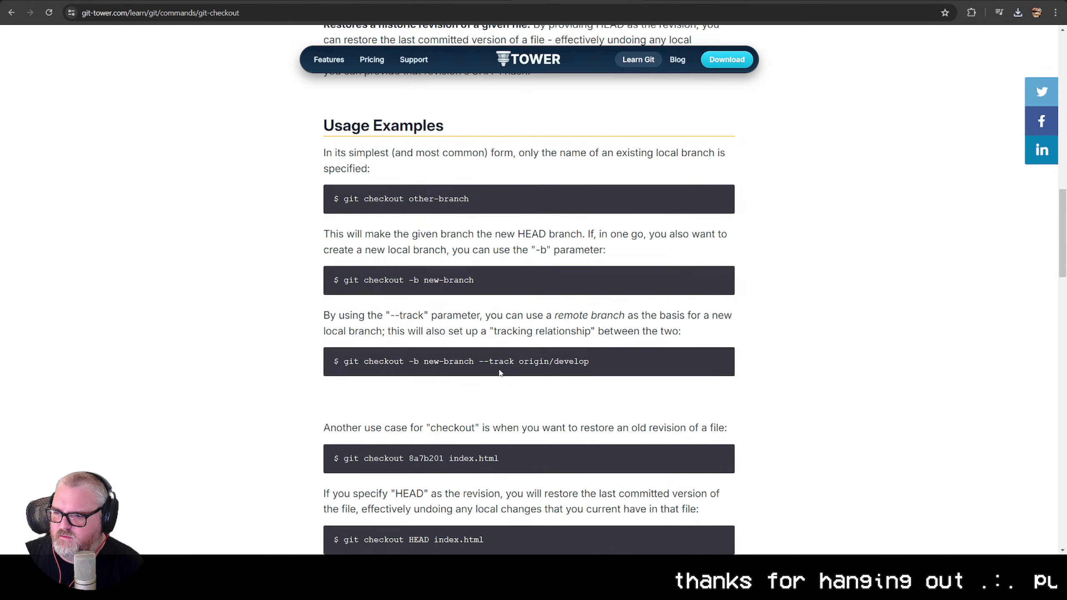
pyautogui.scroll(-10, 529, 394)
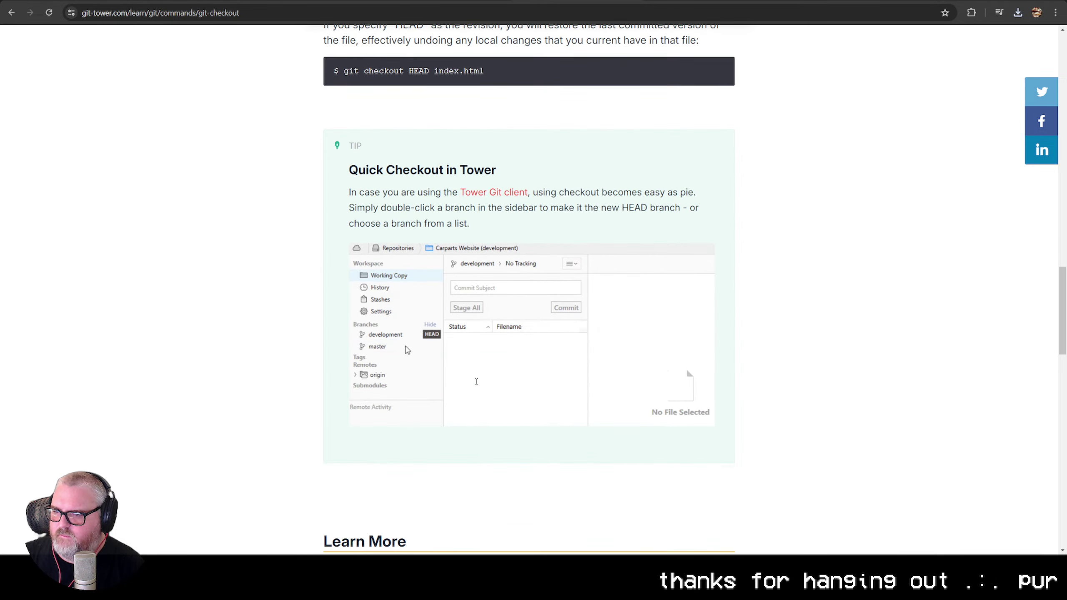
# Switch to the command prompt, begin a git command in the ComfyUI-LivePortraitKJ folder, and return to the browser
pyautogui.hotkey('alt', 'Tab')
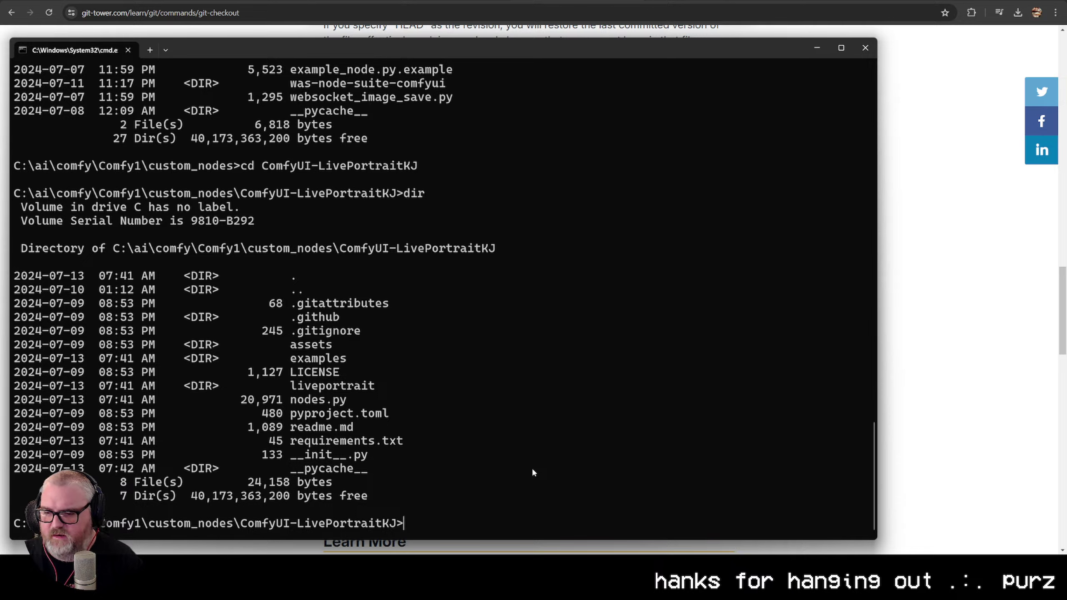
pyautogui.write('git')
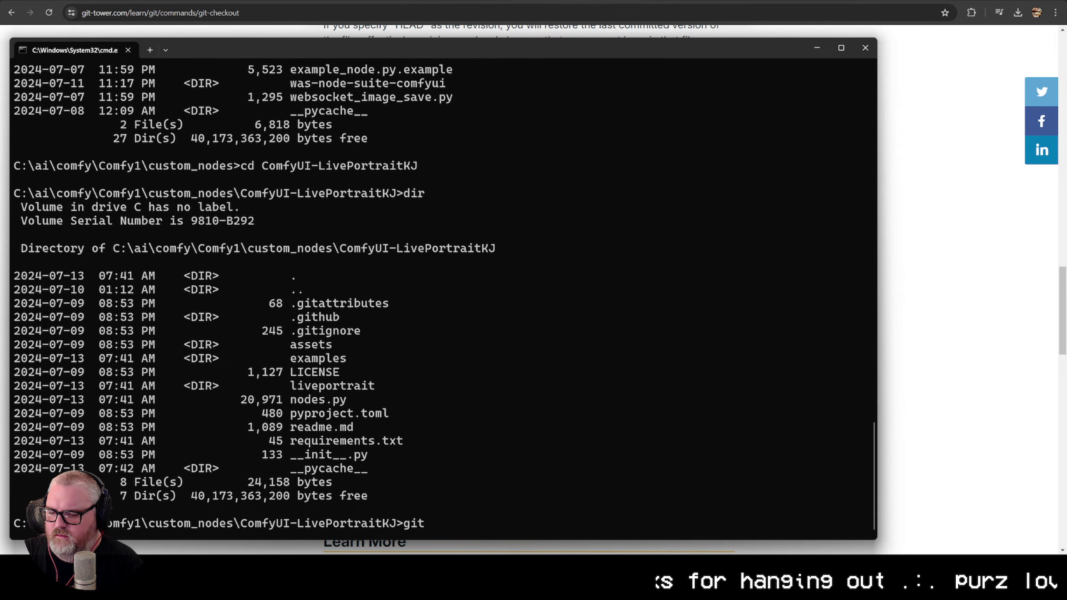
pyautogui.hotkey('alt', 'Tab')
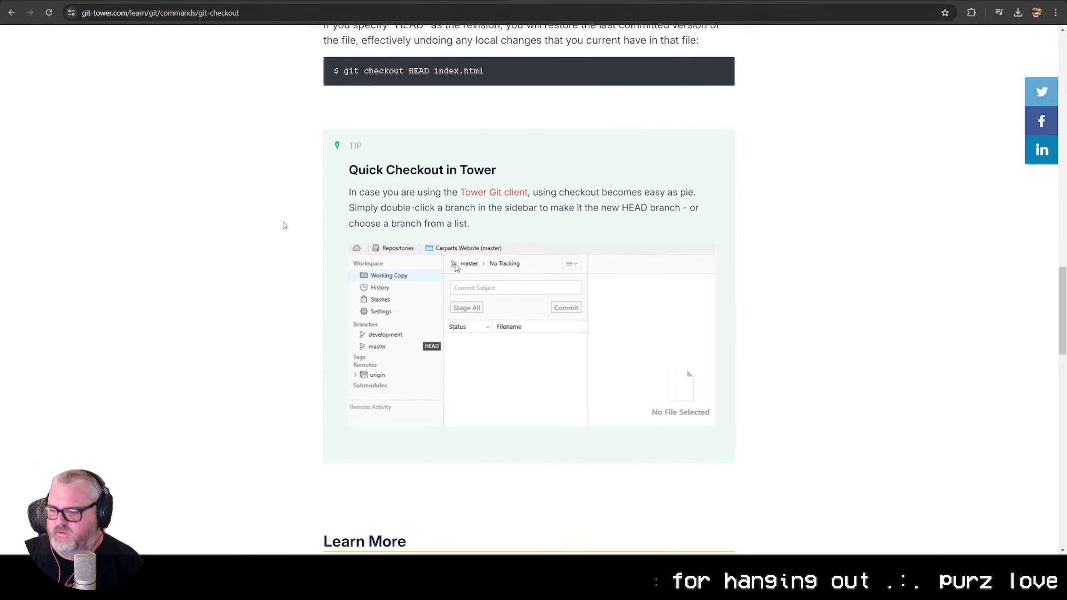
# Return to the search results, open freeCodeCamp's Git Switch Branch article, and read about switching branches and checking out a specific commit
pyautogui.hotkey('alt', 'Left')
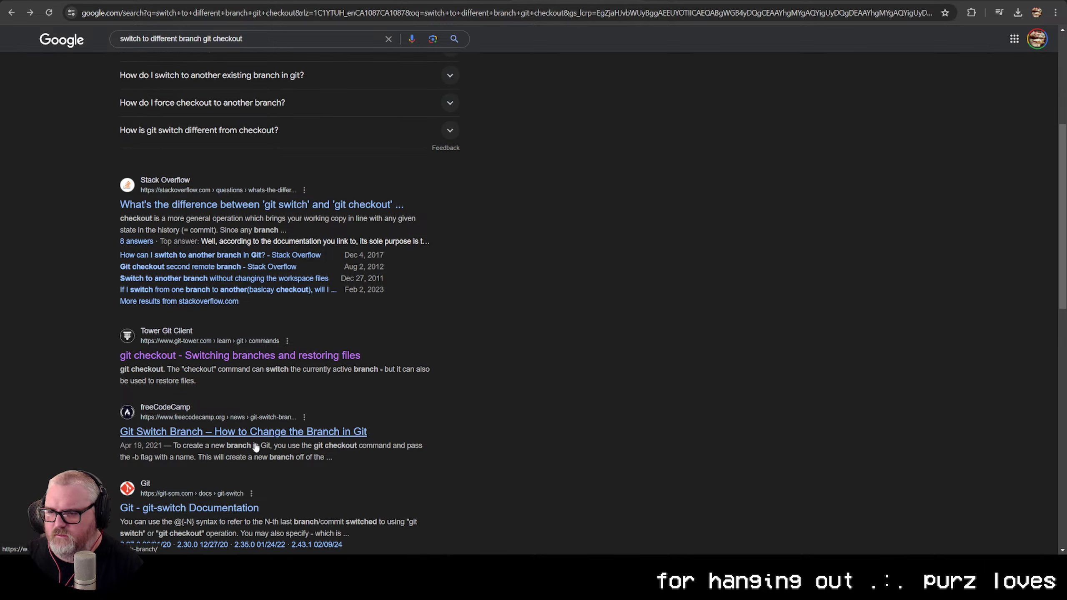
pyautogui.click(258, 431)
pyautogui.scroll(-10, 324, 418)
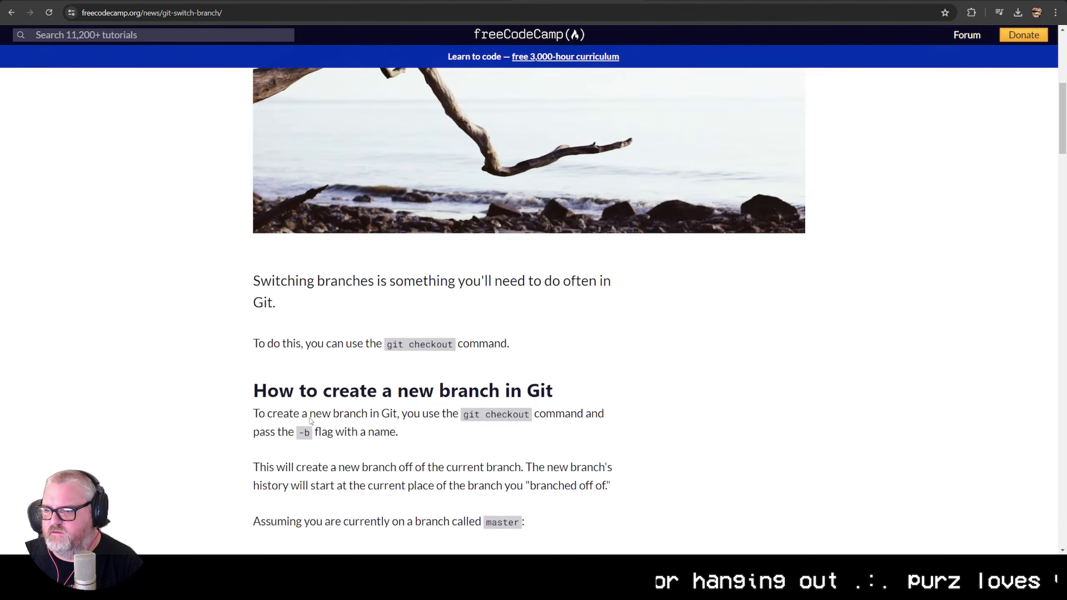
pyautogui.scroll(-8, 324, 418)
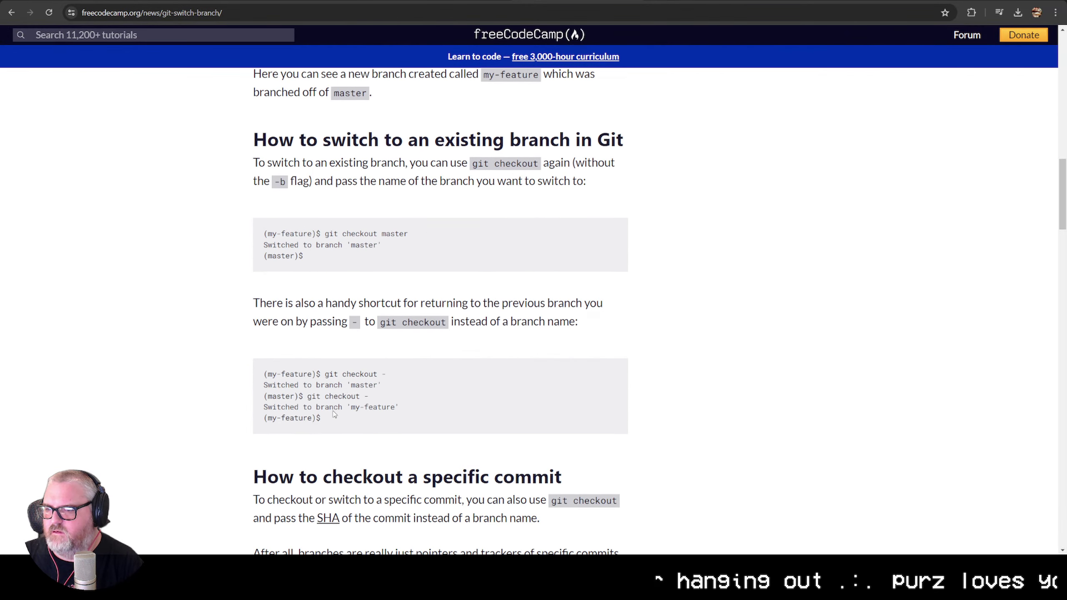
pyautogui.scroll(-4, 343, 369)
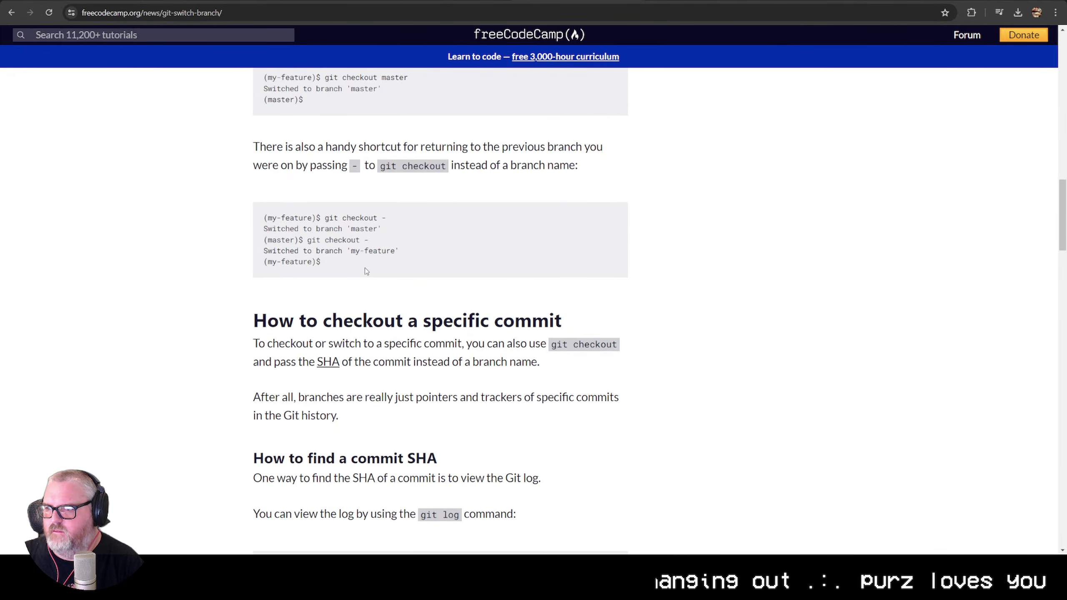
pyautogui.scroll(-12, 365, 269)
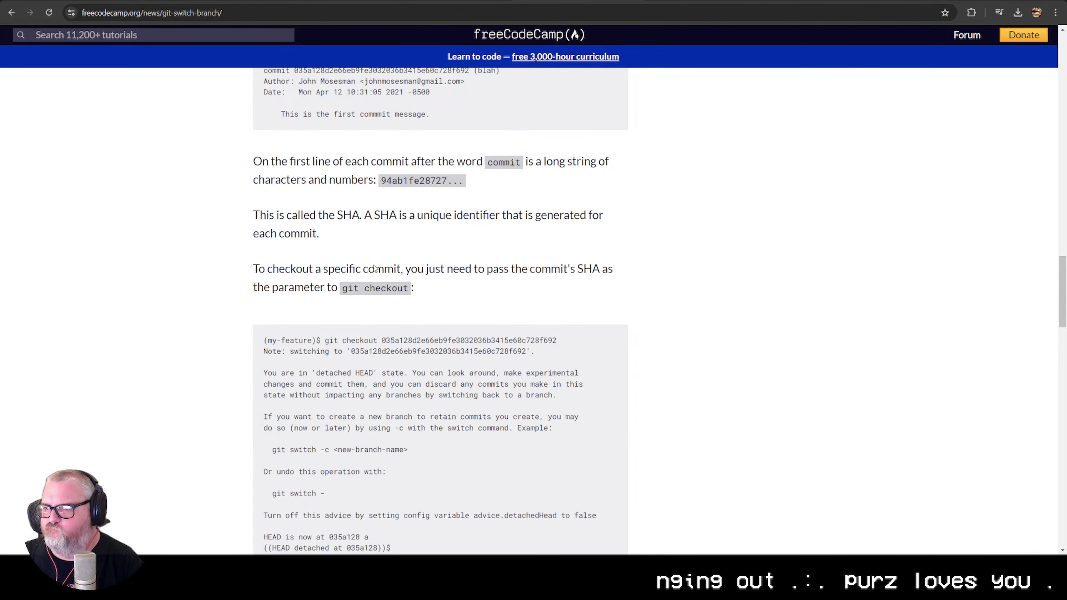
pyautogui.scroll(-6, 375, 268)
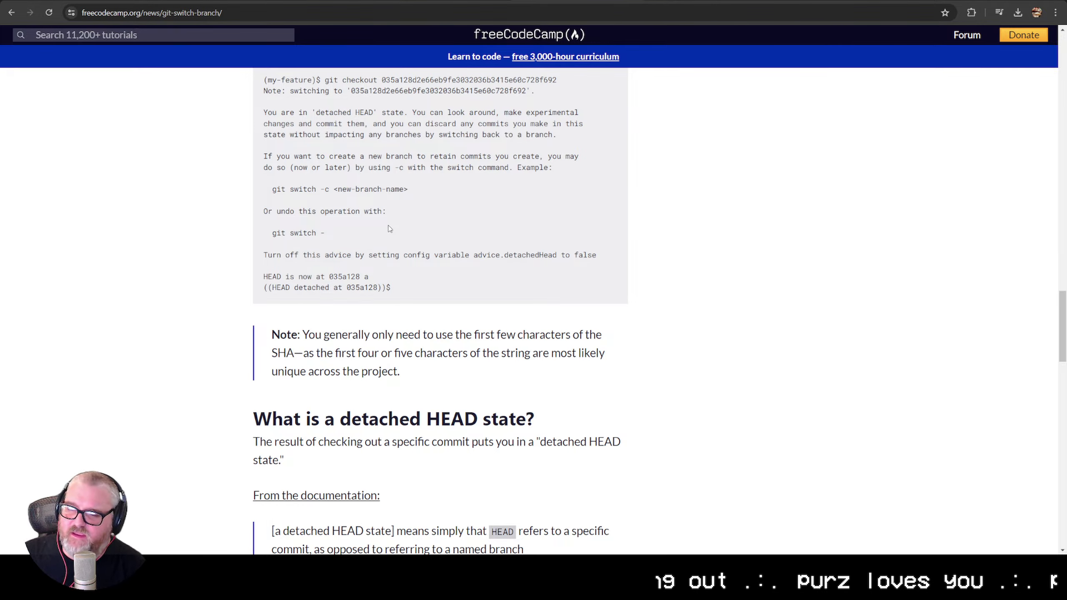
# Open kijai's ComfyUI-LivePortraitKJ GitHub repository in a new browser tab
pyautogui.hotkey('ctrl', 'Tab')
pyautogui.hotkey('ctrl', 't')
pyautogui.write('live')
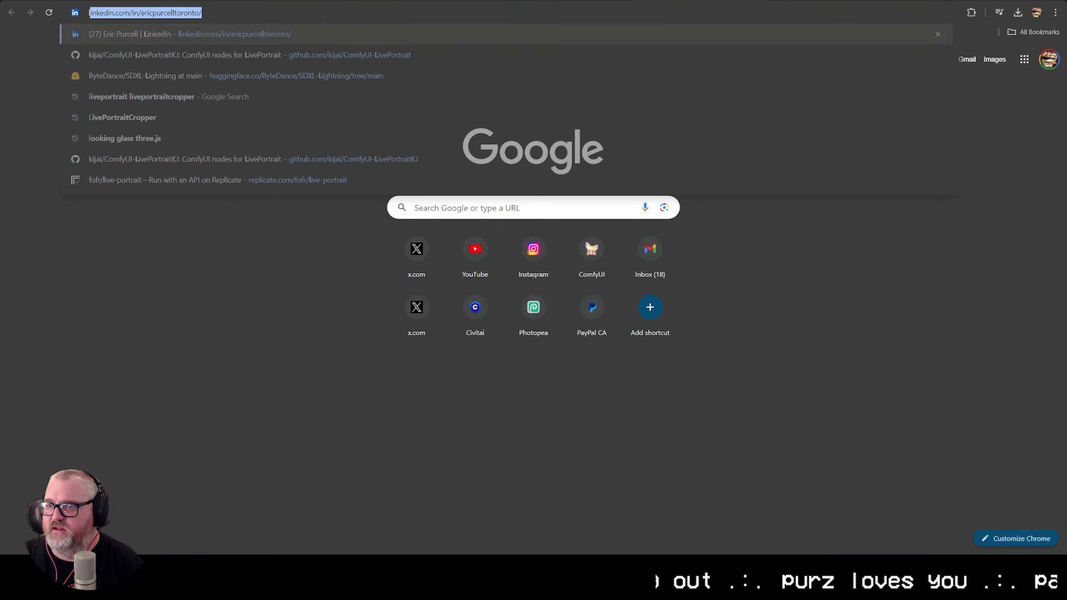
pyautogui.press('BackSpace')
pyautogui.write('portrait')
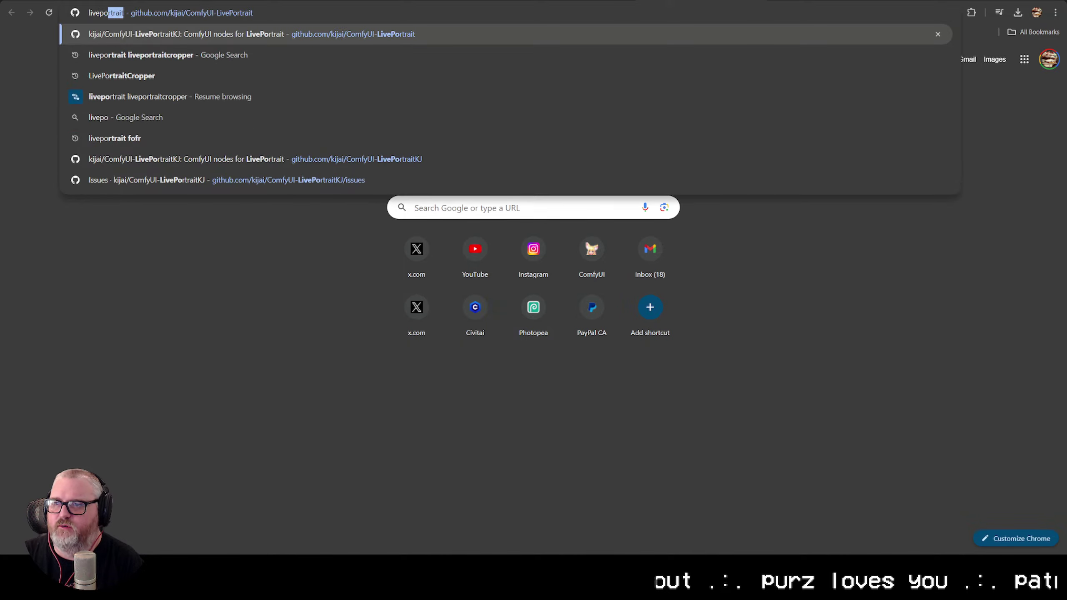
pyautogui.press('Return')
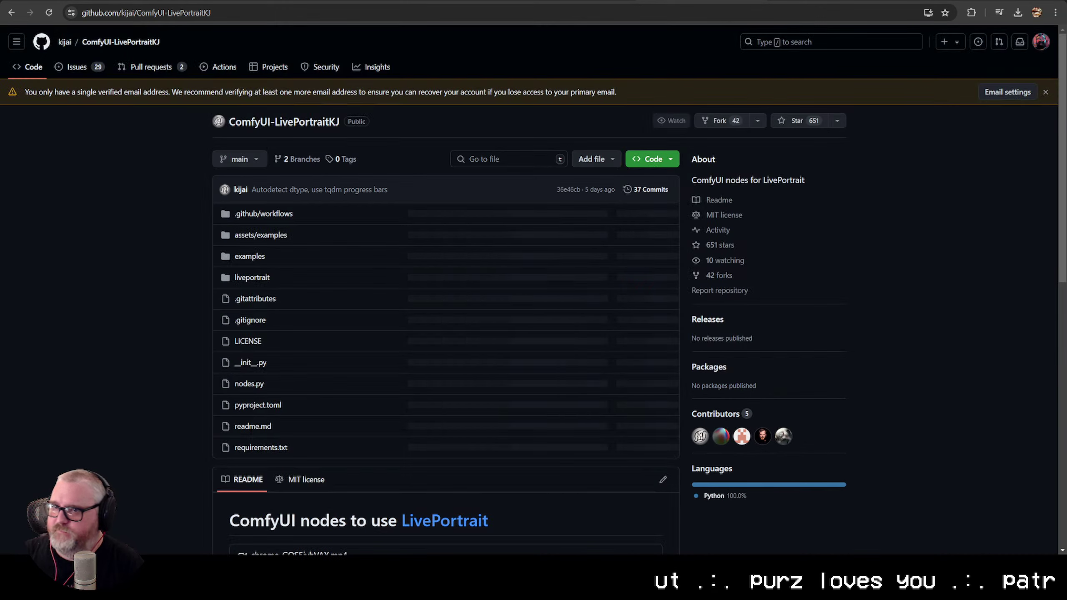
# Show the repository's develop branch and look over its file list and README
pyautogui.click(241, 159)
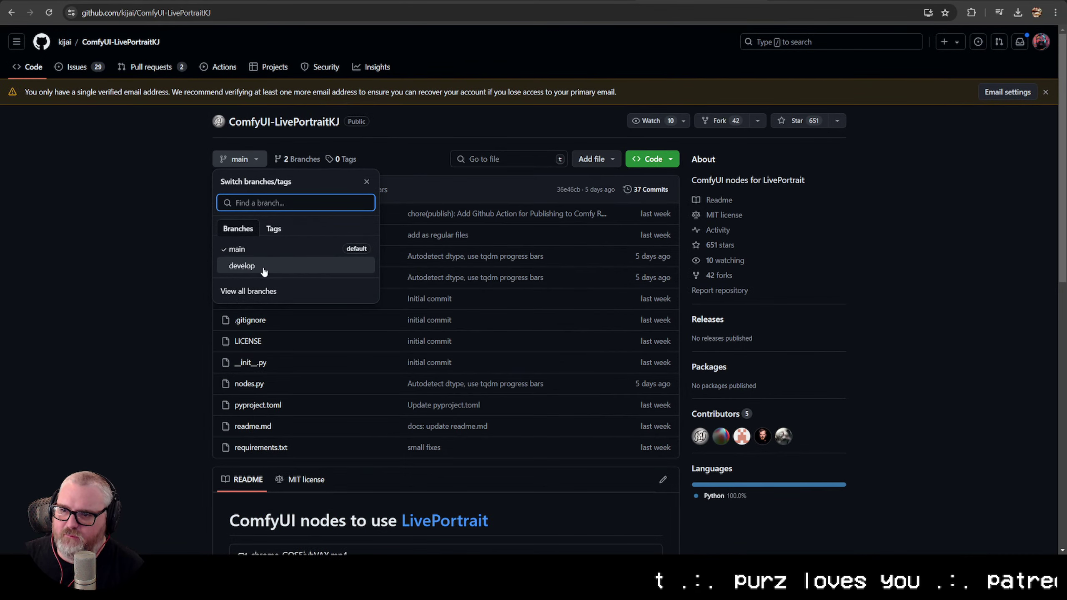
pyautogui.click(261, 269)
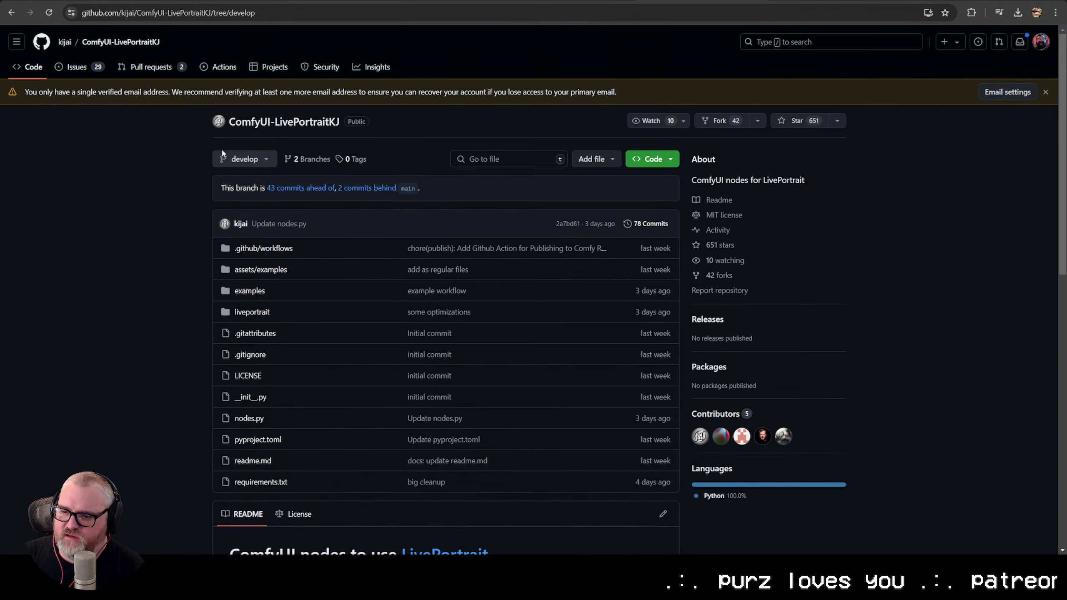
pyautogui.scroll(-10, 130, 410)
pyautogui.scroll(6, 131, 416)
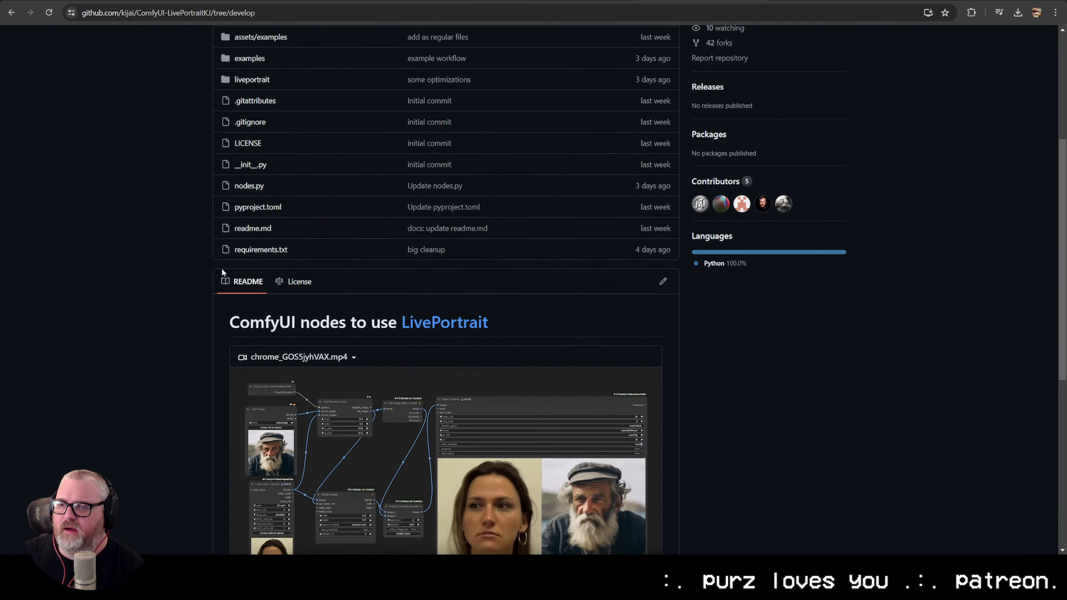
pyautogui.scroll(5, 242, 291)
# View the main branch, read its README notes on Insightface and model folders, and return to the develop branch
pyautogui.click(245, 159)
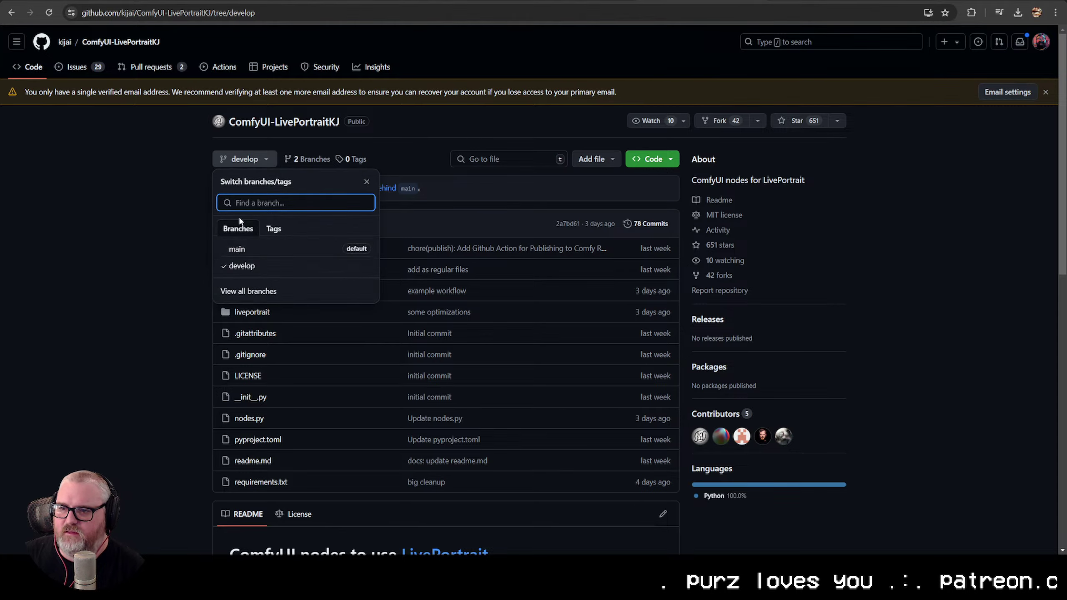
pyautogui.click(240, 252)
pyautogui.scroll(-10, 179, 406)
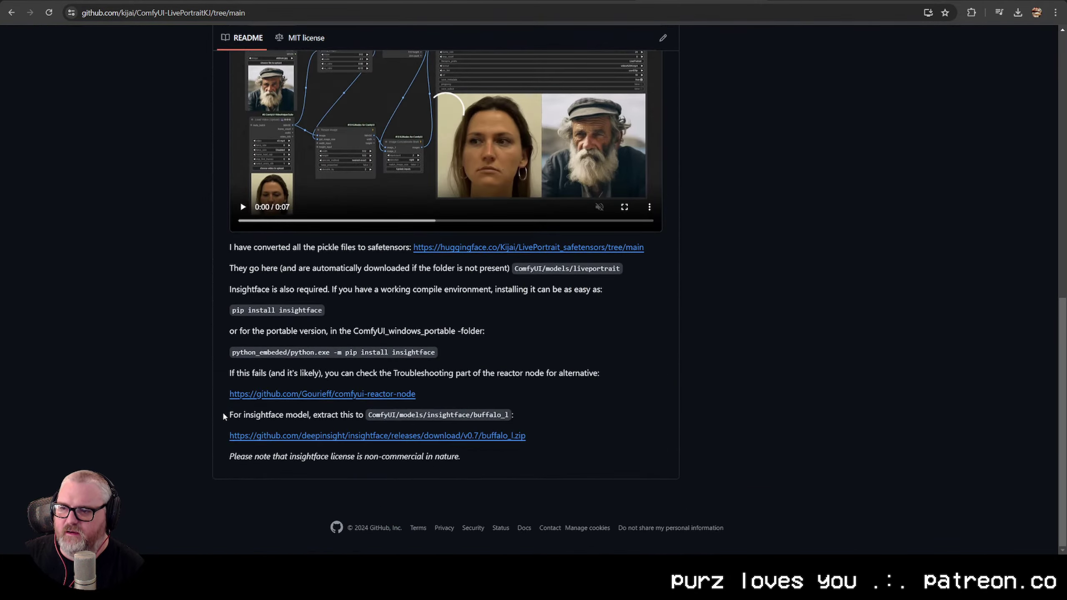
pyautogui.scroll(7, 343, 416)
pyautogui.scroll(-6, 348, 413)
pyautogui.scroll(4, 360, 412)
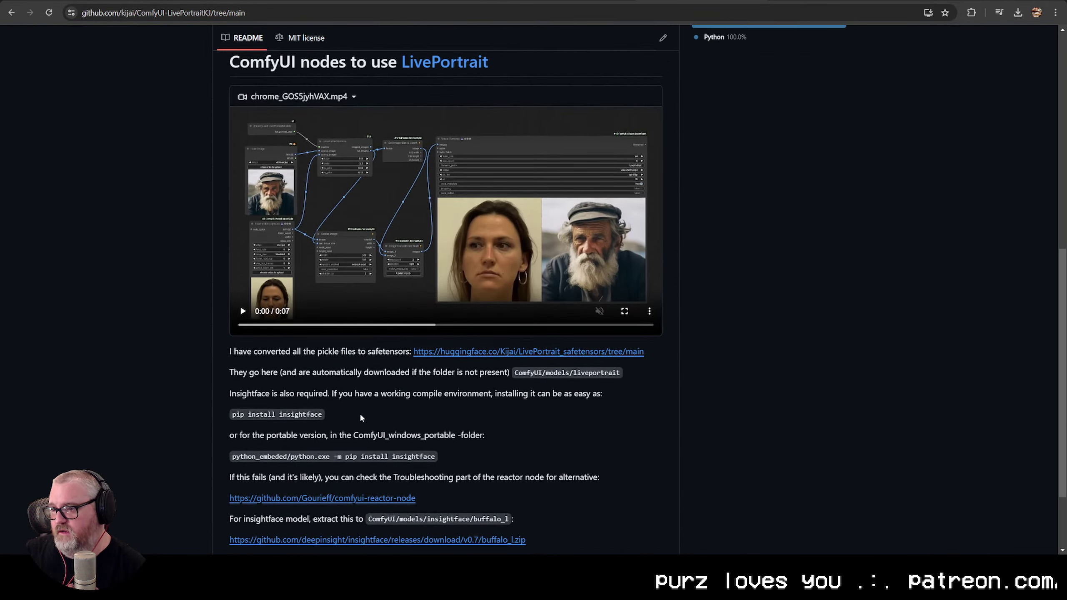
pyautogui.scroll(-4, 354, 417)
pyautogui.scroll(11, 353, 416)
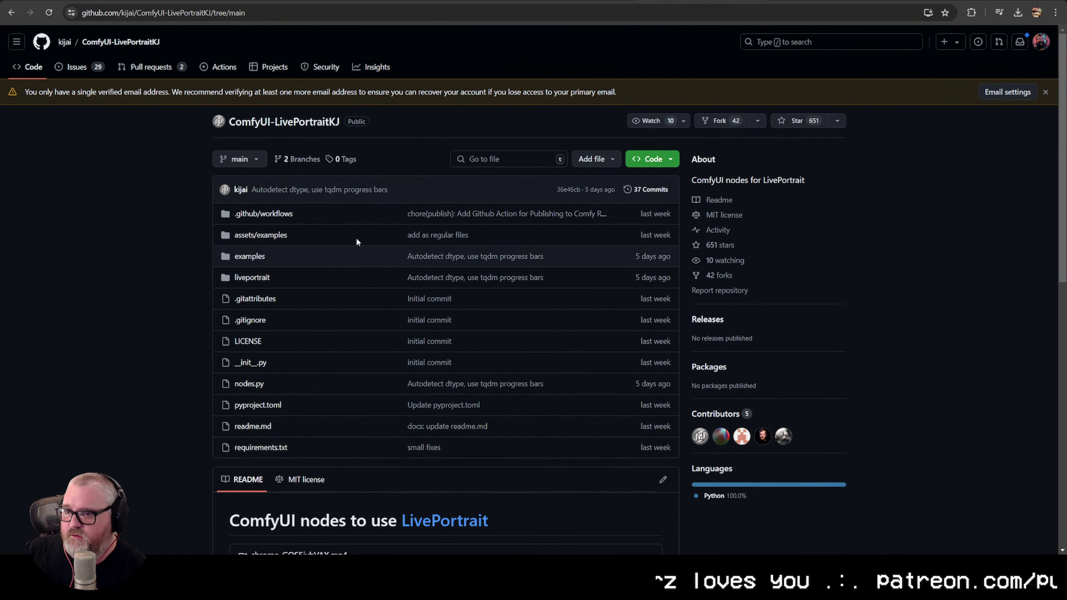
pyautogui.click(247, 160)
pyautogui.click(247, 264)
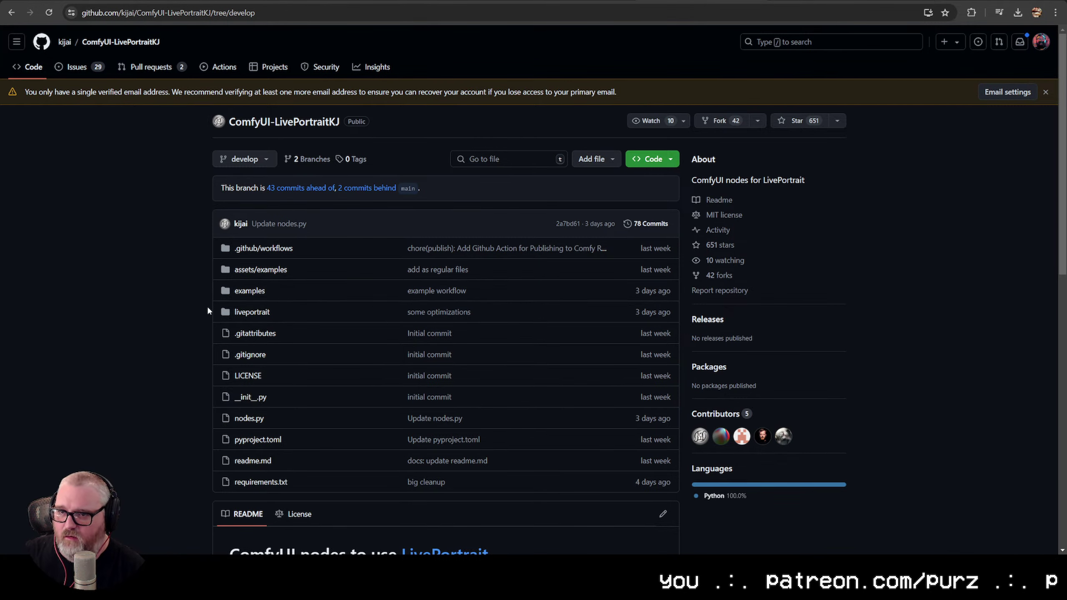
# Switch to the ComfyUI tab and examine the LivePortrait - Video workflow's loaders, croppers and LivePortraitProcess node
pyautogui.hotkey('ctrl', 'Tab')
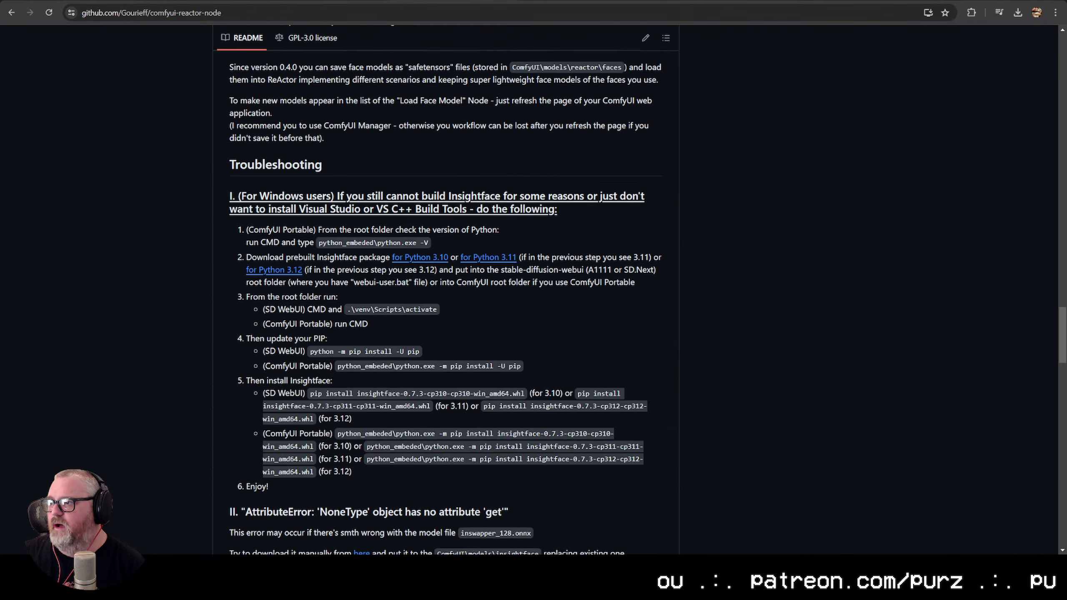
pyautogui.hotkey('ctrl', 'Tab')
pyautogui.hotkey('ctrl', 'Tab')
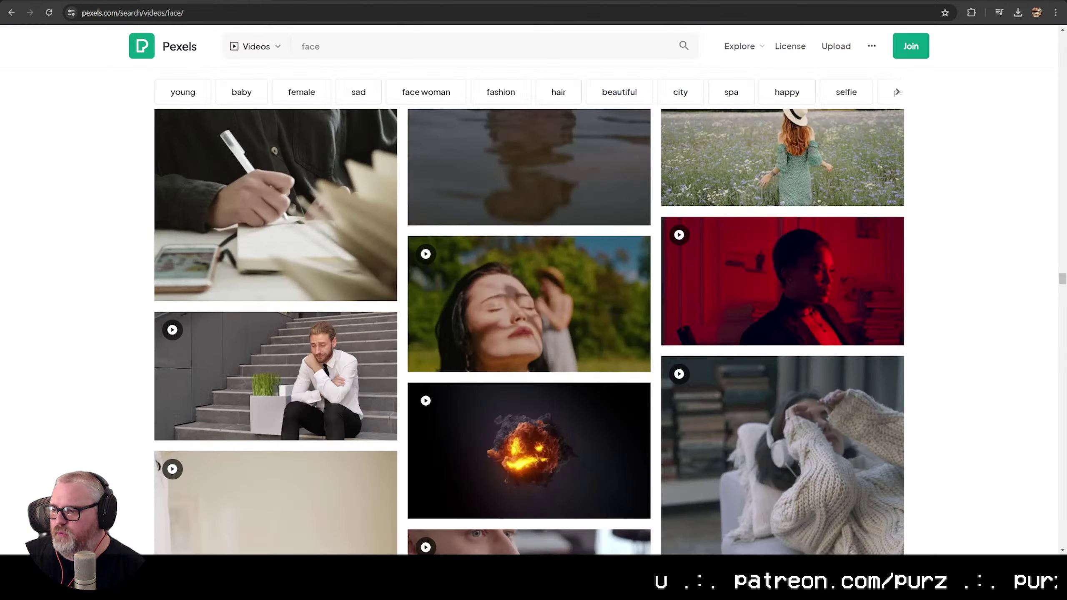
pyautogui.hotkey('ctrl', 'shift', 'Tab')
pyautogui.scroll(-2, 360, 280)
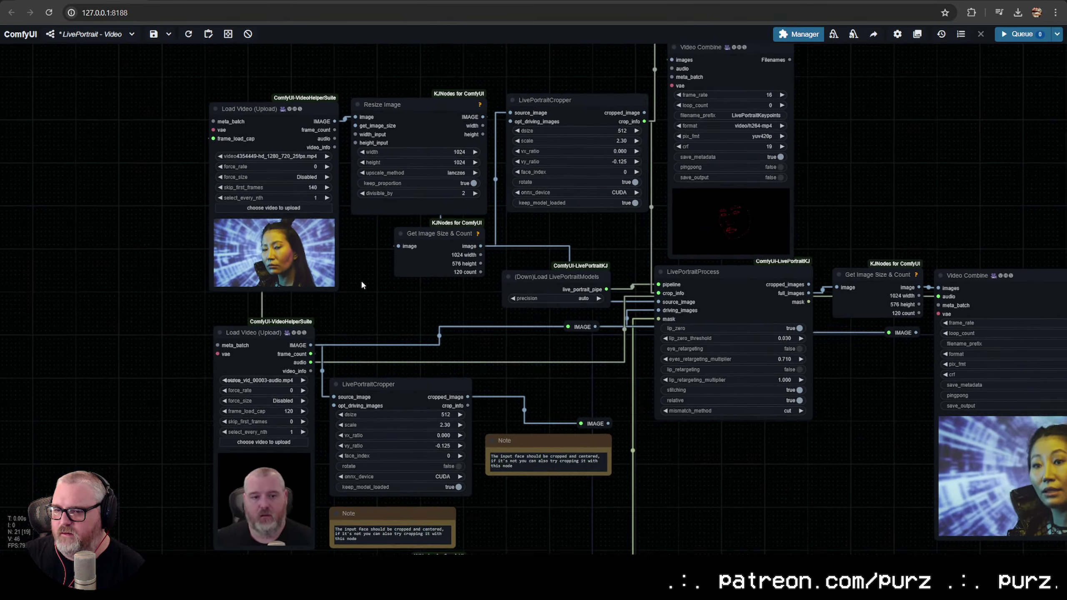
pyautogui.scroll(2, 219, 214)
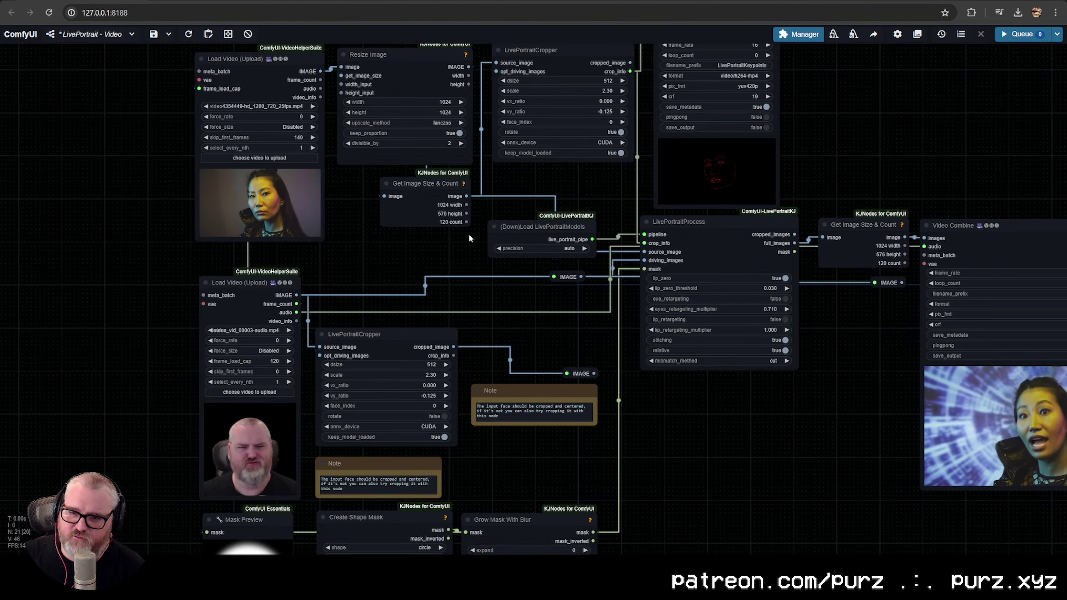
pyautogui.moveTo(469, 249); pyautogui.dragTo(341, 247)
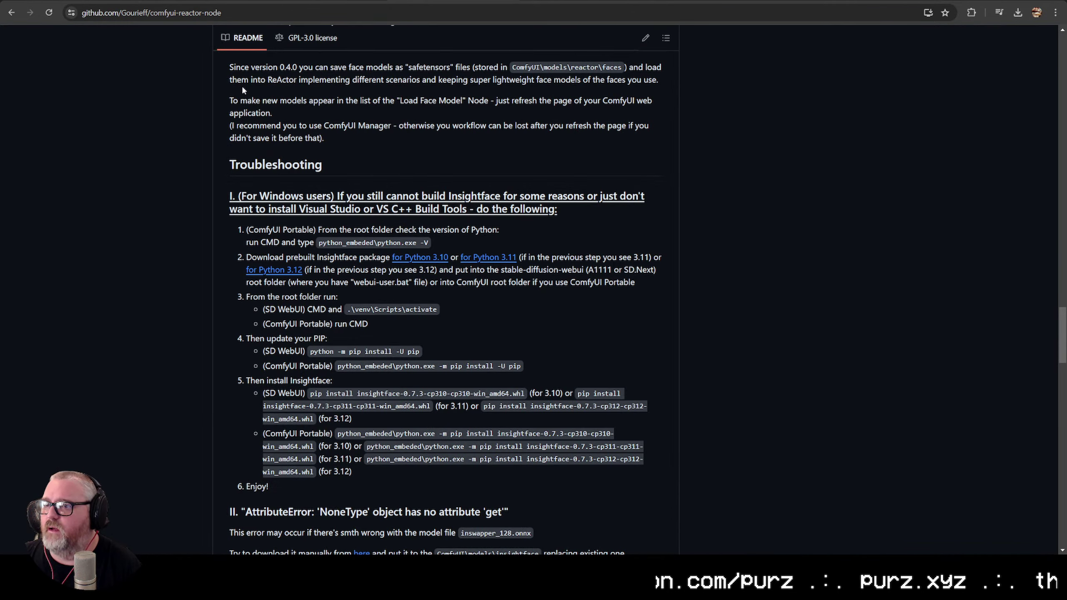
# Leave the ReActor node README and return to the examples folder on the ComfyUI-LivePortraitKJ main branch
pyautogui.scroll(5, 242, 85)
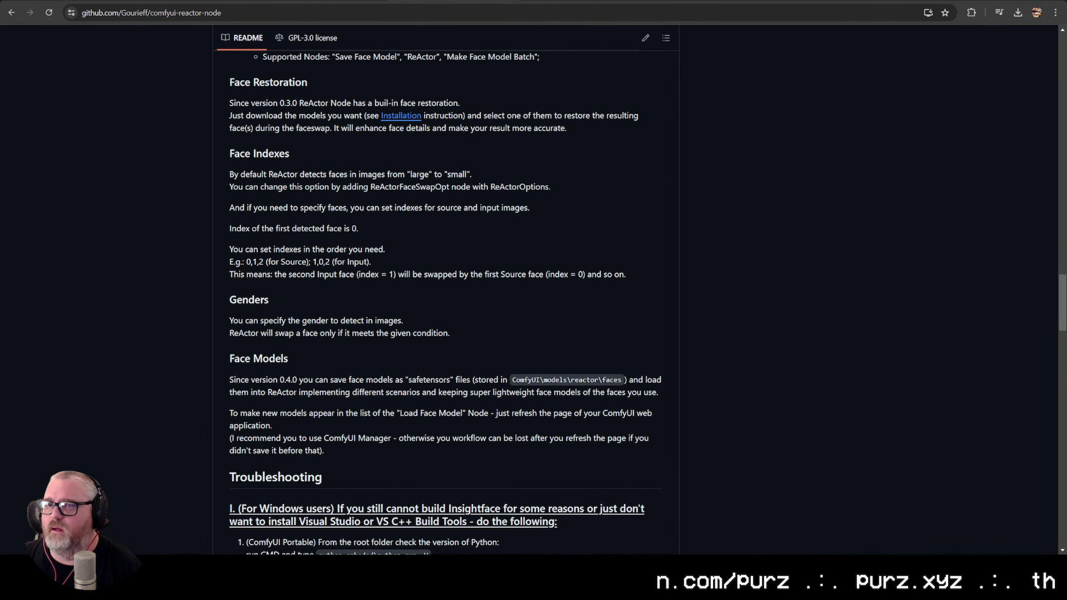
pyautogui.click(11, 13)
pyautogui.scroll(10, 261, 273)
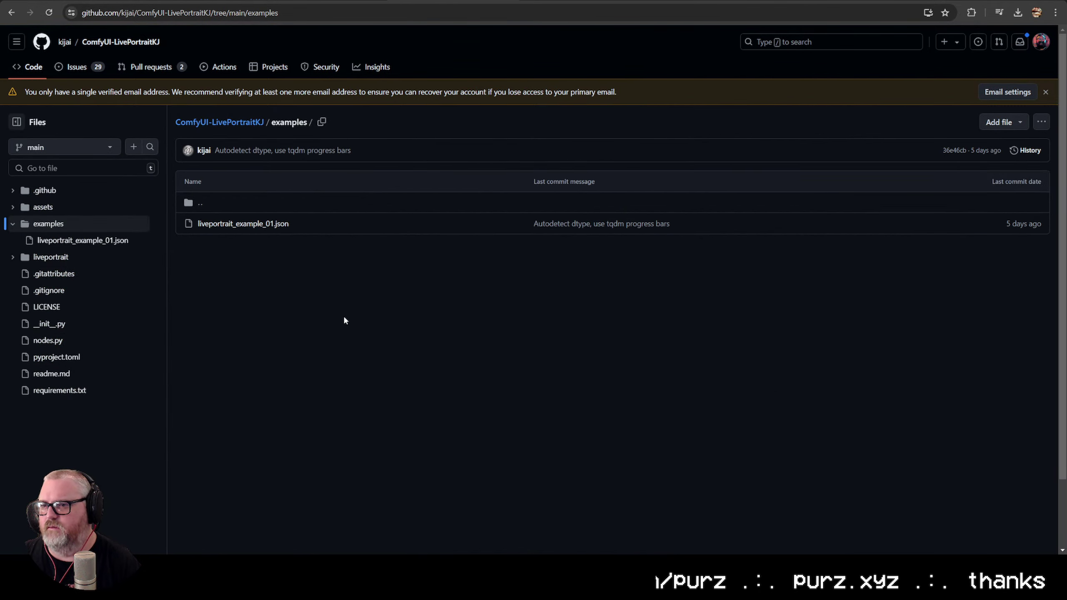
# Look up "liveportrait video" in a new tab, view the develop branch's liveportrait_video_example.json, and close the tab
pyautogui.hotkey('ctrl', 't')
pyautogui.write('liveportai')
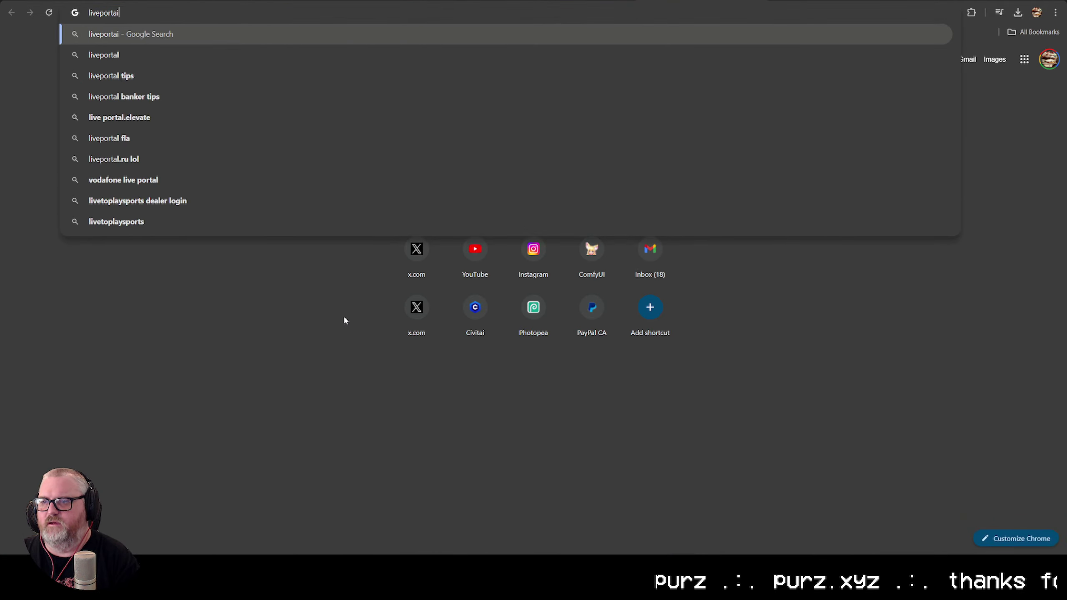
pyautogui.press('BackSpace')
pyautogui.write('rai')
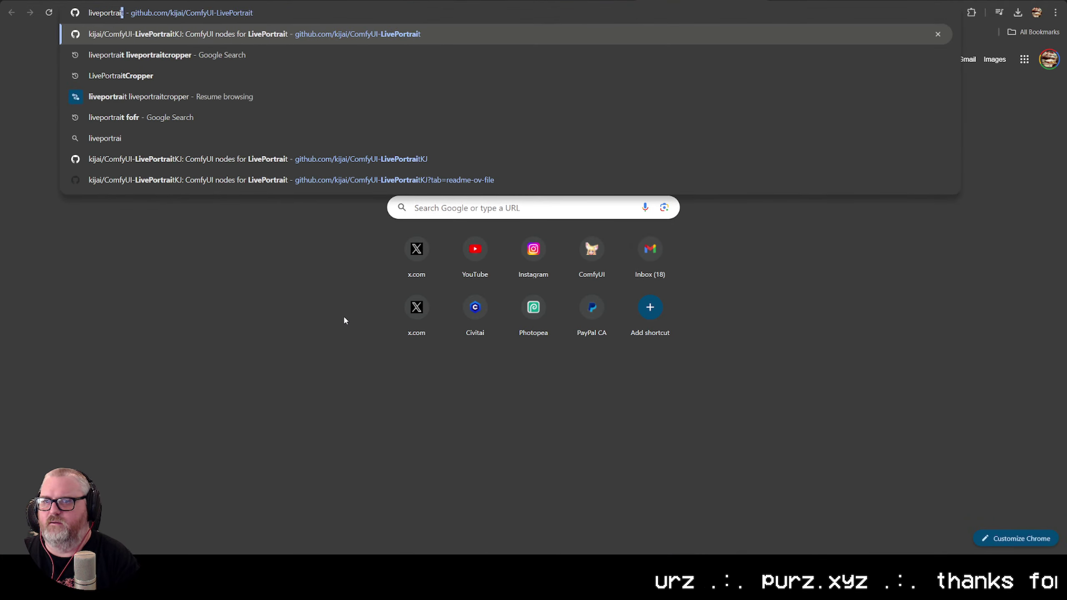
pyautogui.write('t video')
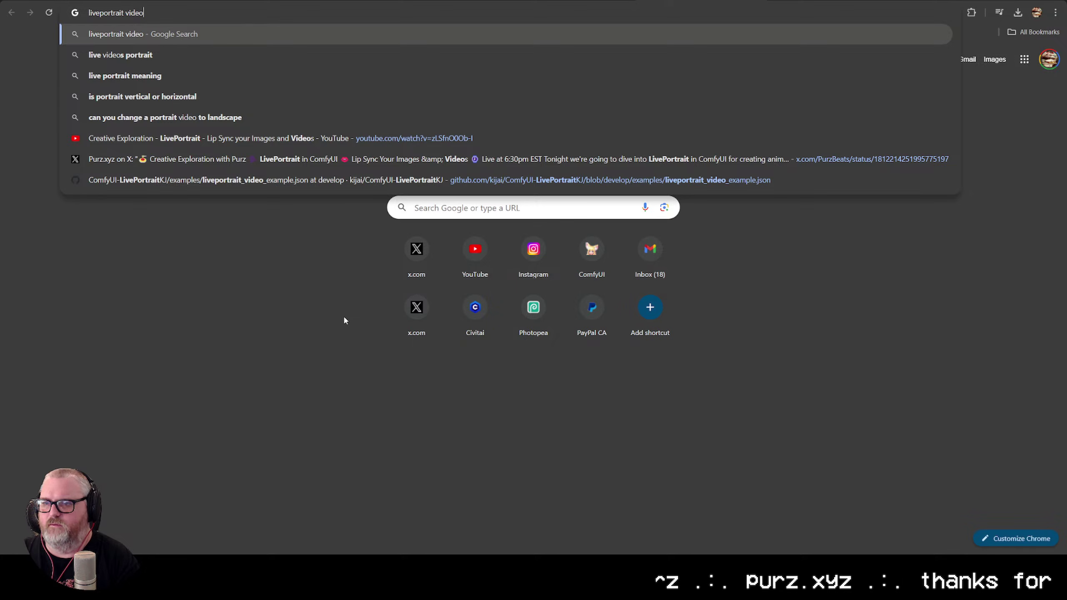
pyautogui.click(287, 181)
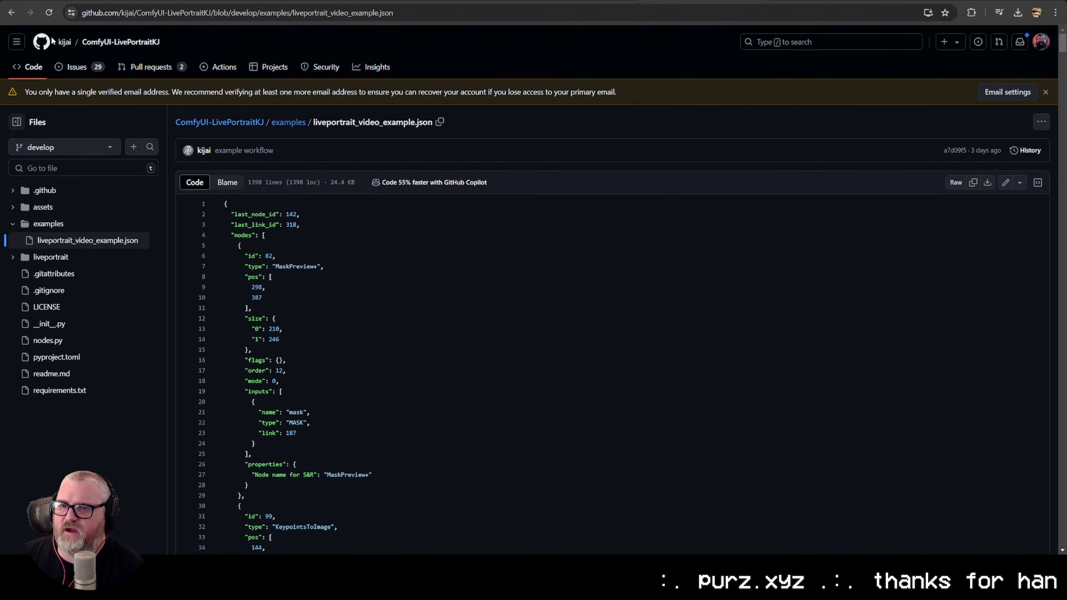
pyautogui.click(12, 13)
pyautogui.hotkey('ctrl', 'w')
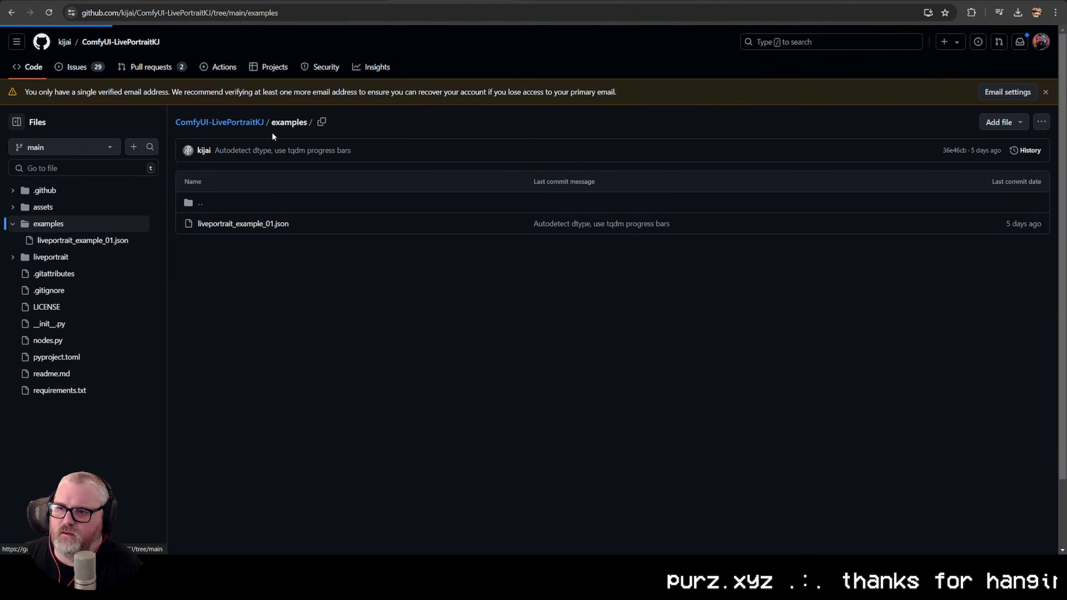
# Open the develop branch's examples folder and bring up the link options for liveportrait_video_example.json
pyautogui.click(242, 159)
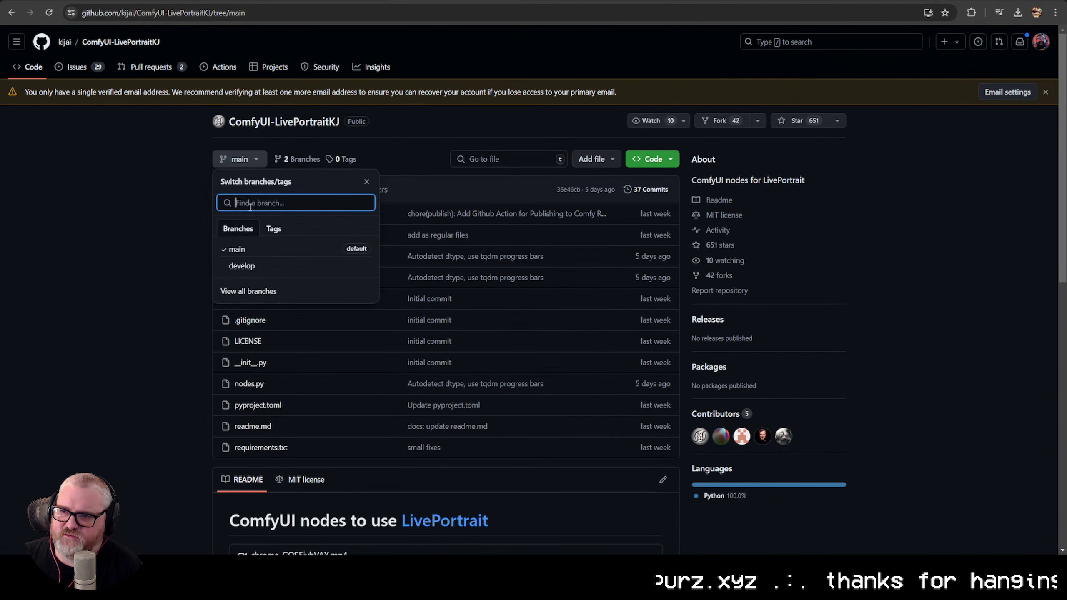
pyautogui.click(241, 264)
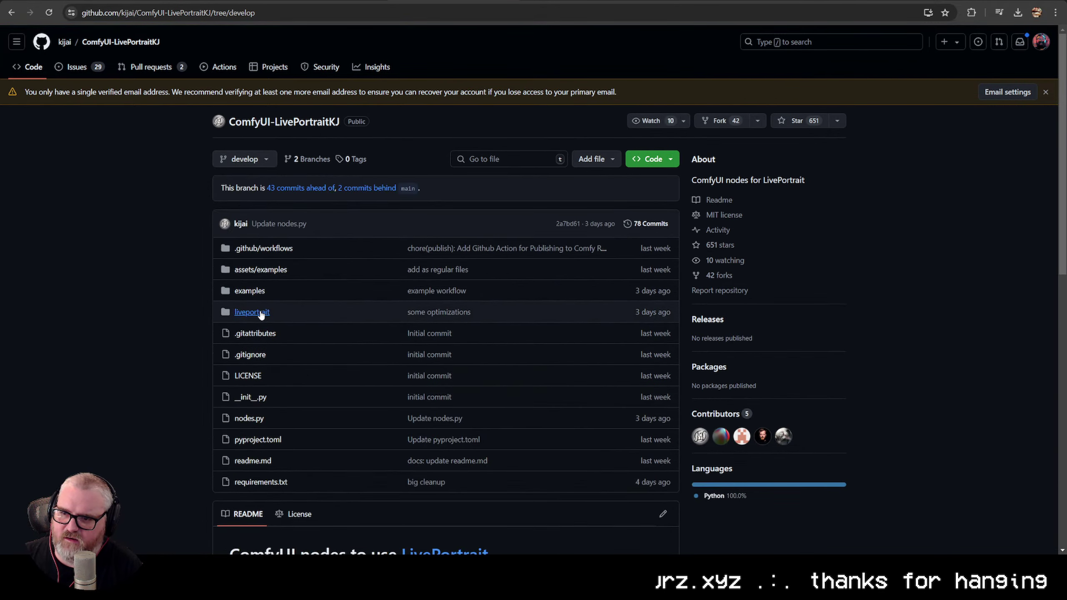
pyautogui.click(250, 291)
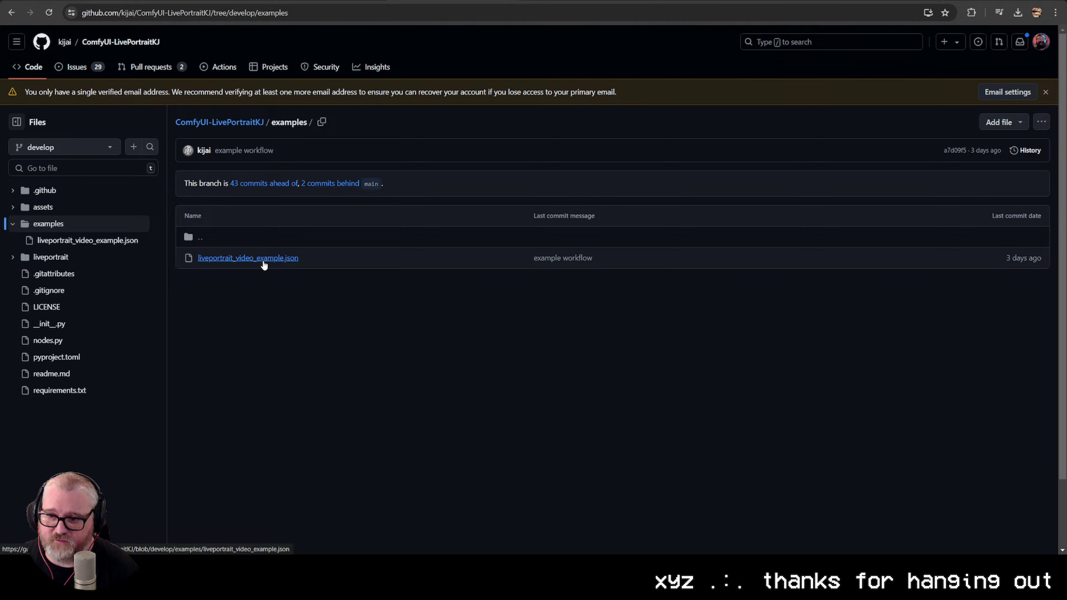
pyautogui.rightClick(264, 264)
pyautogui.click(323, 347)
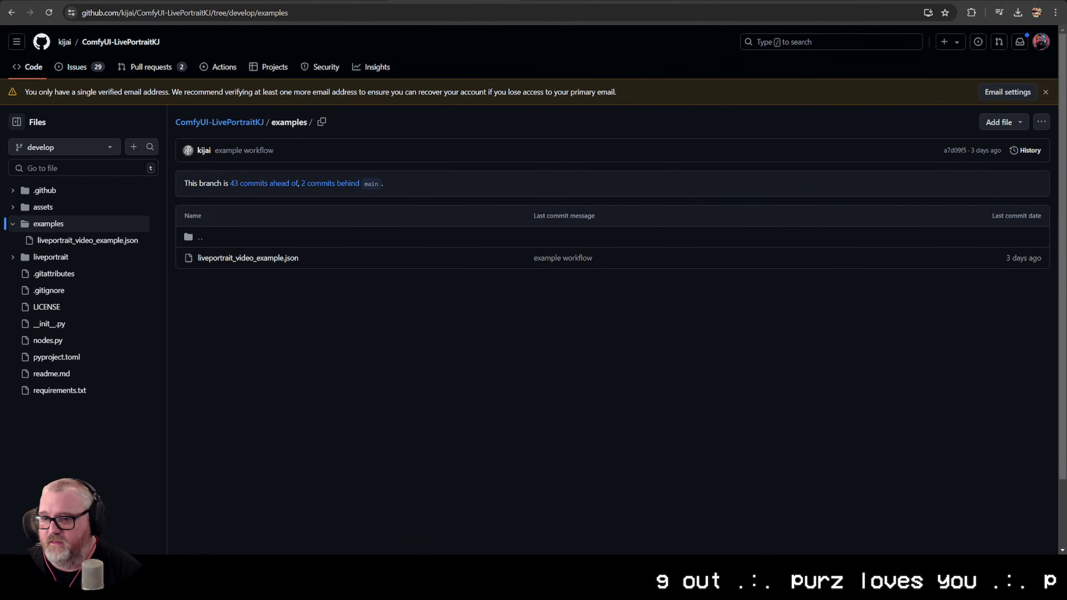
# Return to the repository root, reselect the develop branch, and switch to the ComfyUI tab
pyautogui.hotkey('alt', 'Left')
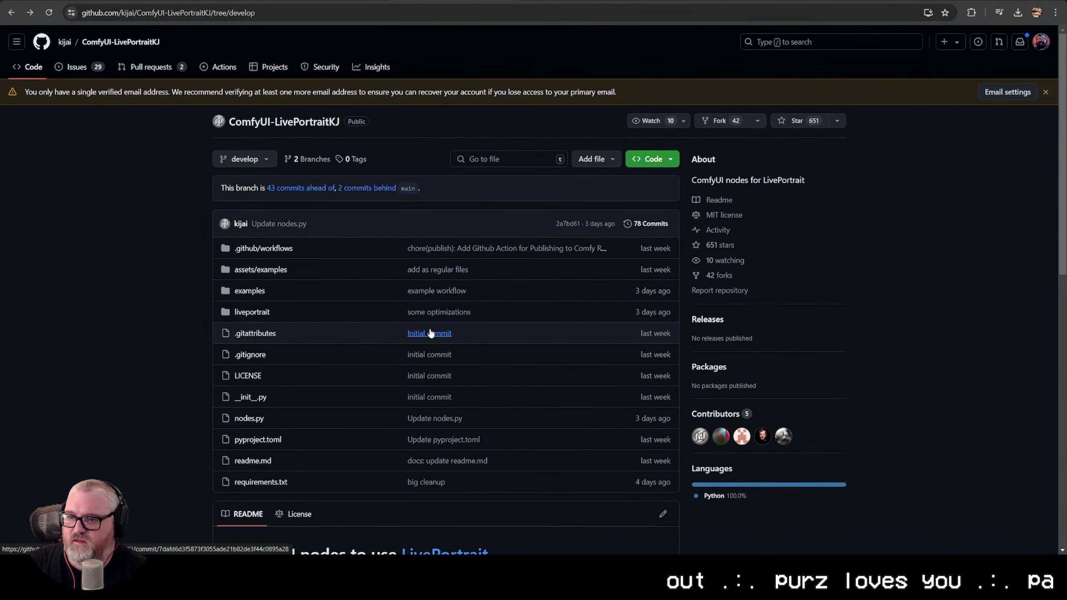
pyautogui.click(245, 159)
pyautogui.click(237, 264)
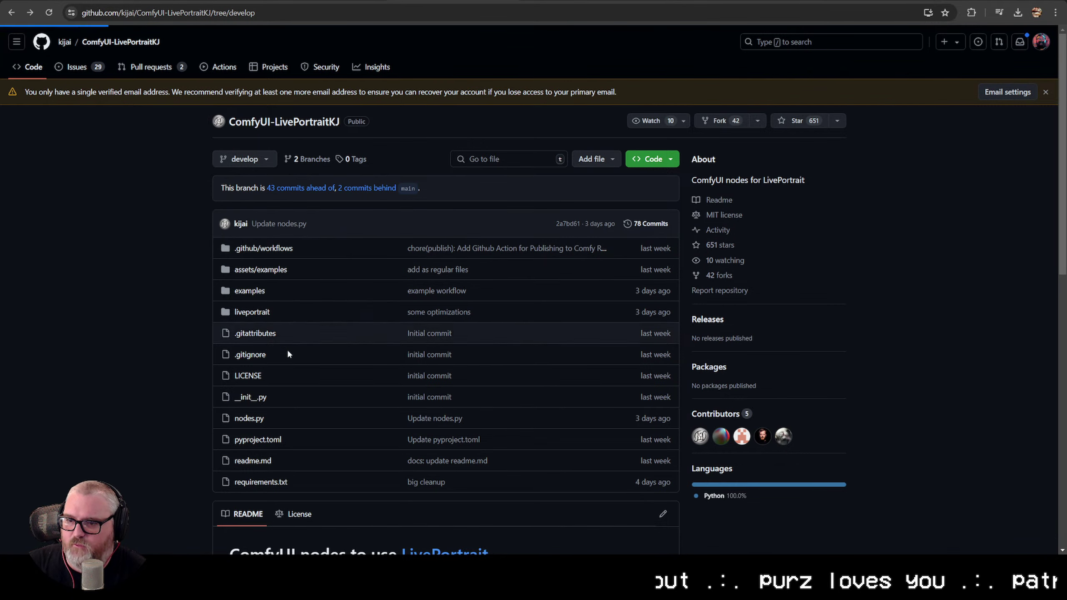
pyautogui.click(249, 264)
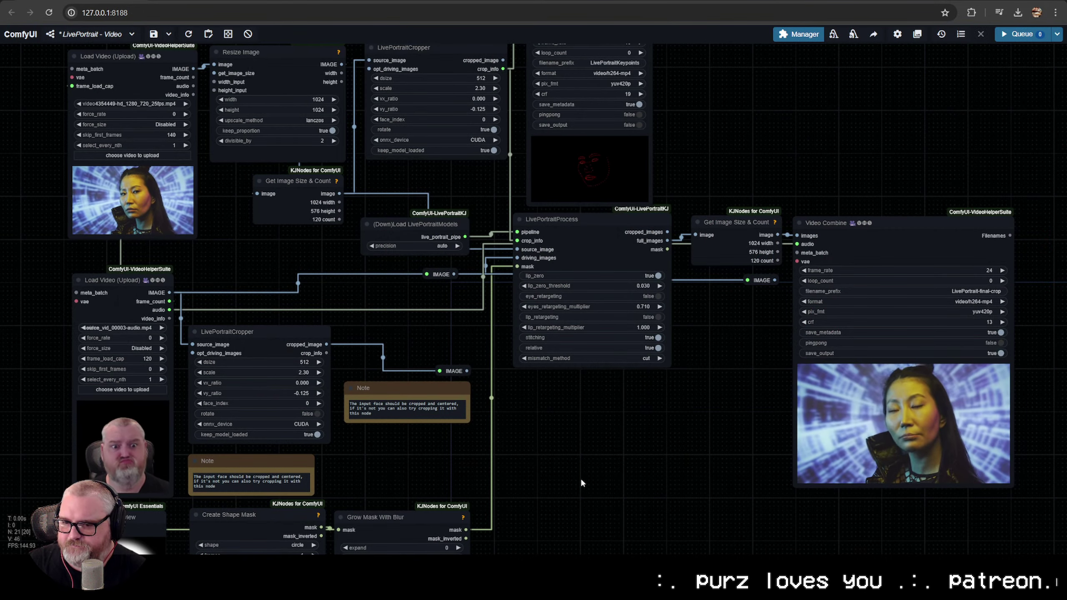
# Load source_vid_00004-audio.mp4 from the Downloads folder into the lower Load Video (Upload) node
pyautogui.moveTo(582, 482); pyautogui.dragTo(627, 443)
pyautogui.click(181, 352)
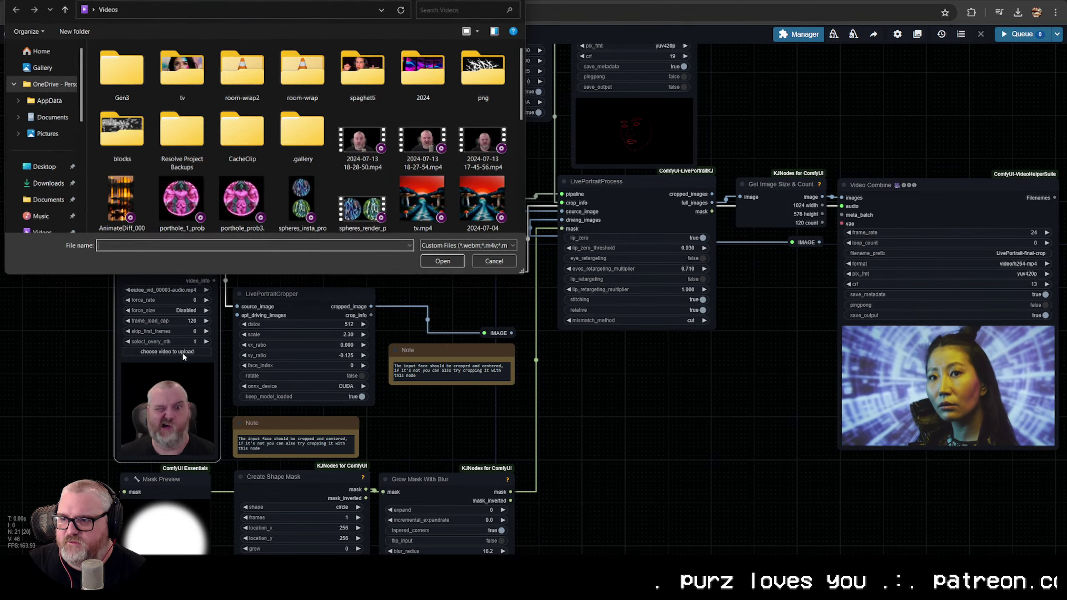
pyautogui.scroll(-1, 42, 196)
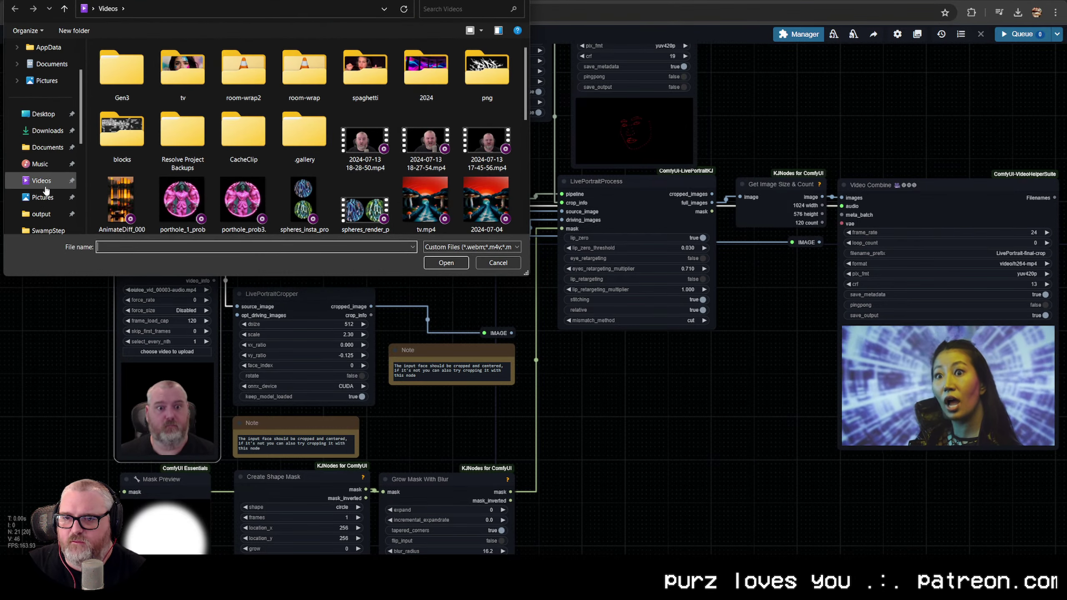
pyautogui.click(36, 135)
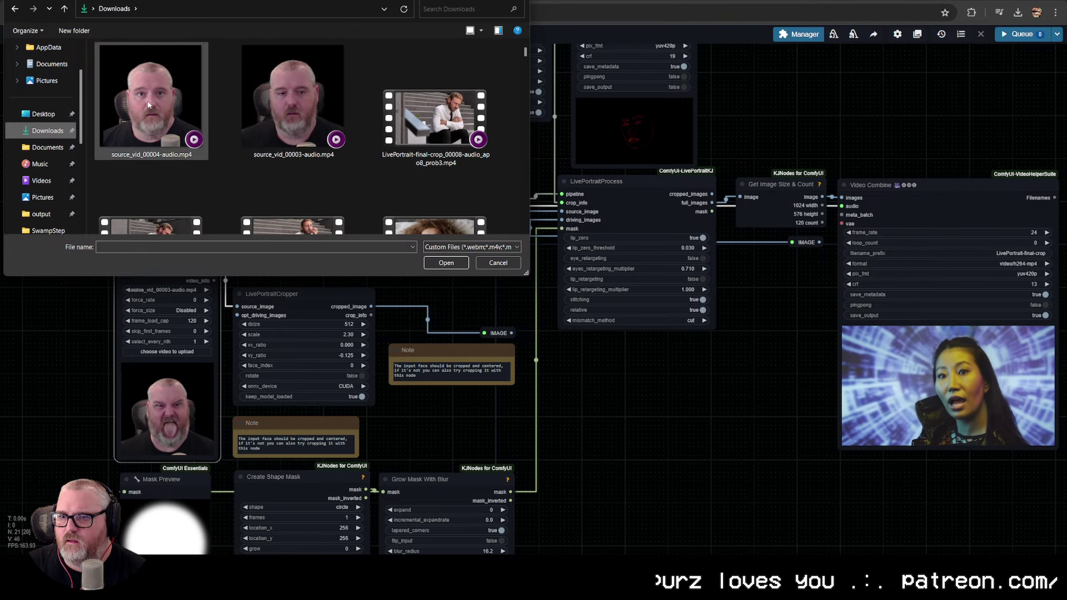
pyautogui.doubleClick(428, 120)
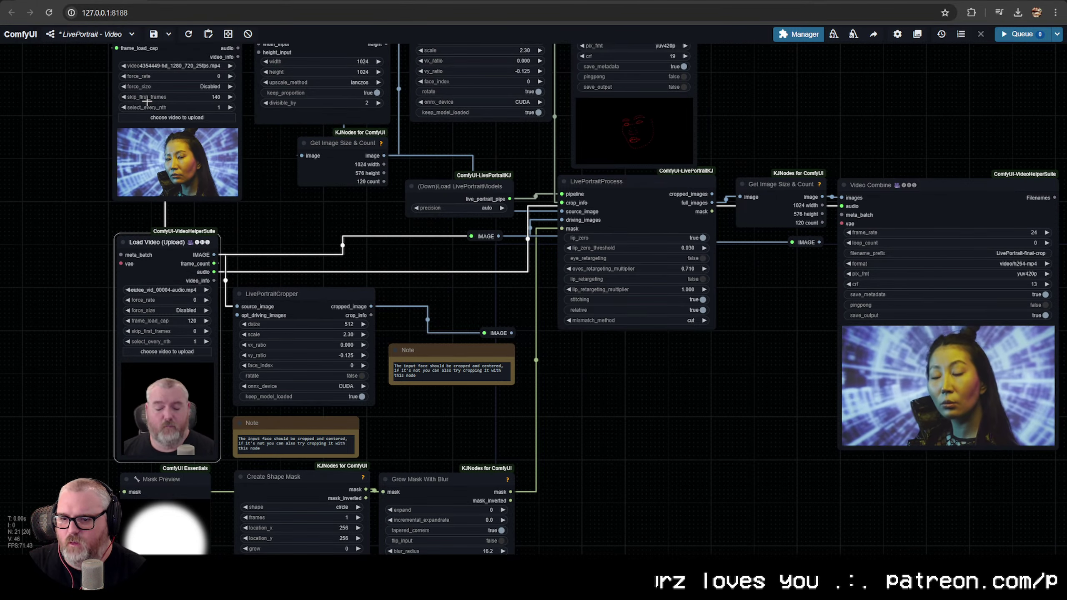
pyautogui.moveTo(294, 295); pyautogui.dragTo(297, 291)
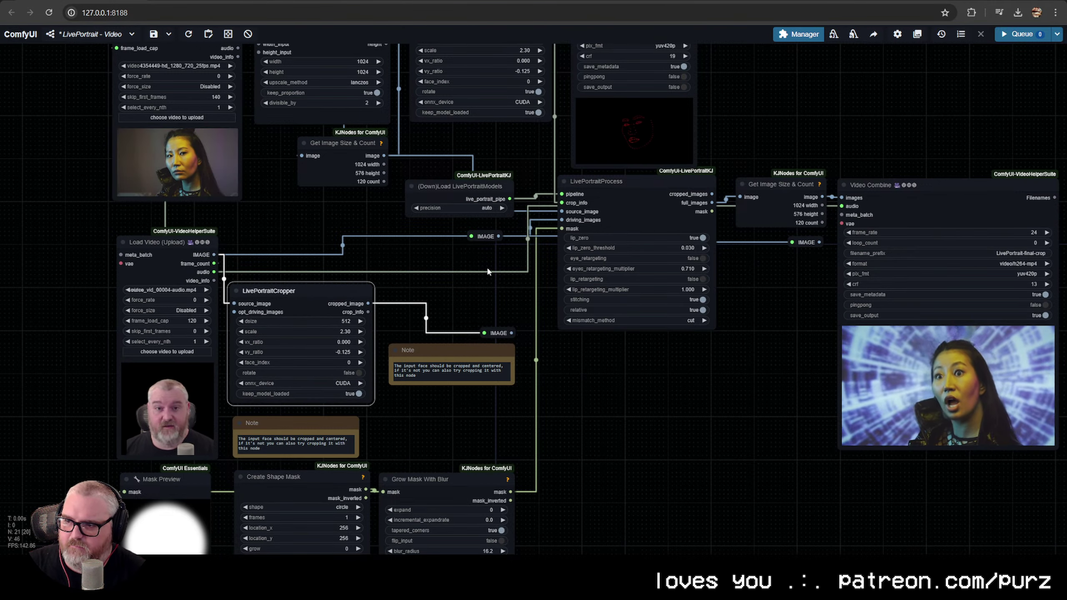
# Color both Load Video (Upload) nodes blue
pyautogui.moveTo(484, 239); pyautogui.dragTo(560, 435)
pyautogui.click(621, 211)
pyautogui.scroll(1, 455, 357)
pyautogui.scroll(-2, 420, 369)
pyautogui.moveTo(294, 145); pyautogui.dragTo(332, 207)
pyautogui.moveTo(205, 344); pyautogui.dragTo(199, 250)
pyautogui.rightClick(246, 233)
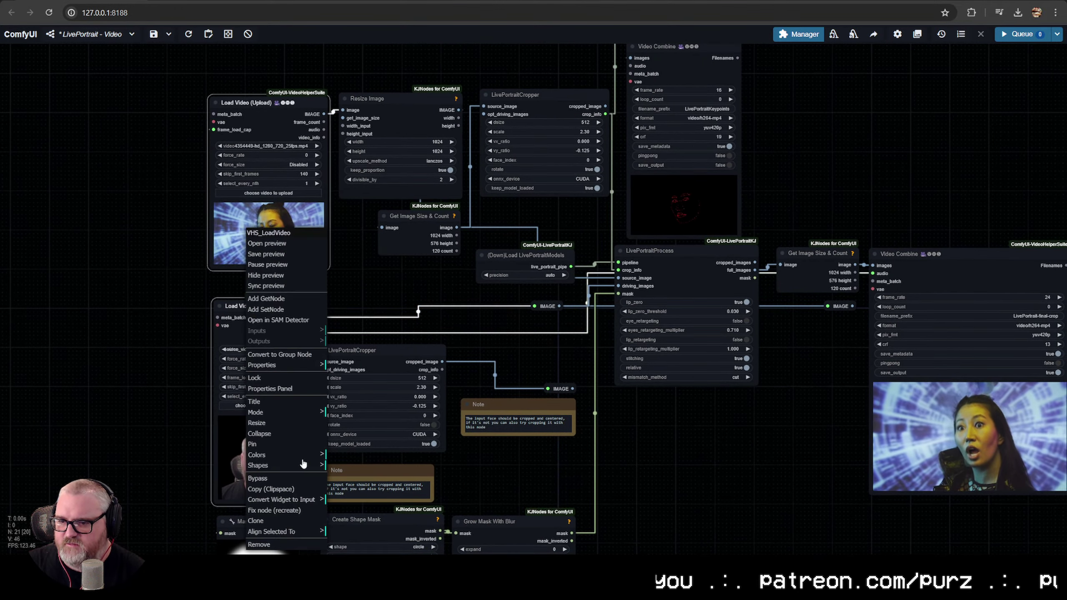
pyautogui.click(269, 456)
pyautogui.click(349, 504)
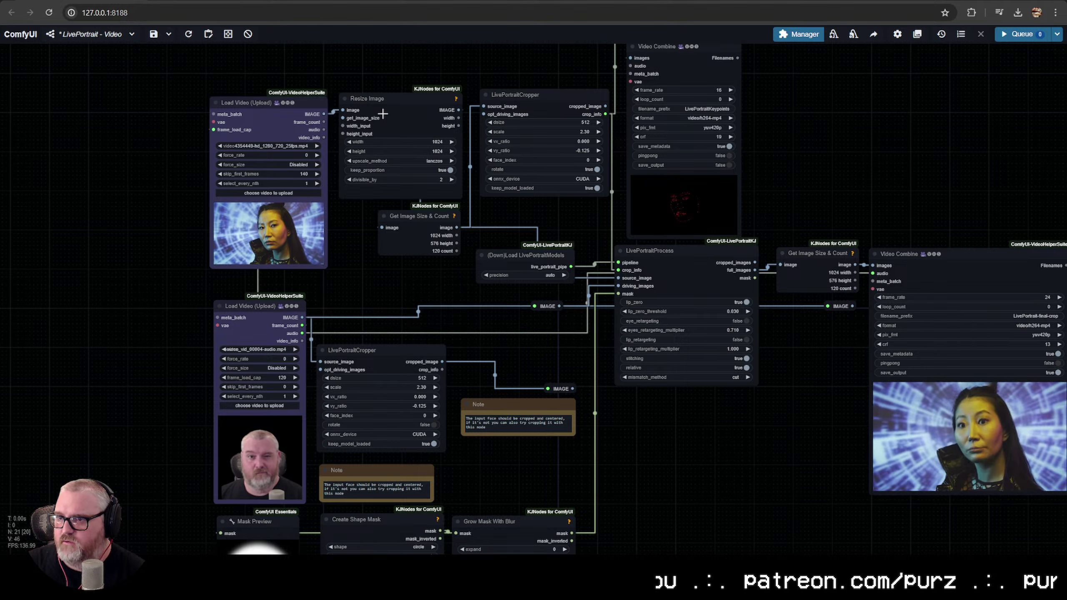
# Color the Resize Image node and the Get Image Size & Count node below it cyan
pyautogui.keyDown('shift'); pyautogui.click(402, 220); pyautogui.keyUp('shift')
pyautogui.keyDown('shift'); pyautogui.click(520, 256); pyautogui.keyUp('shift')
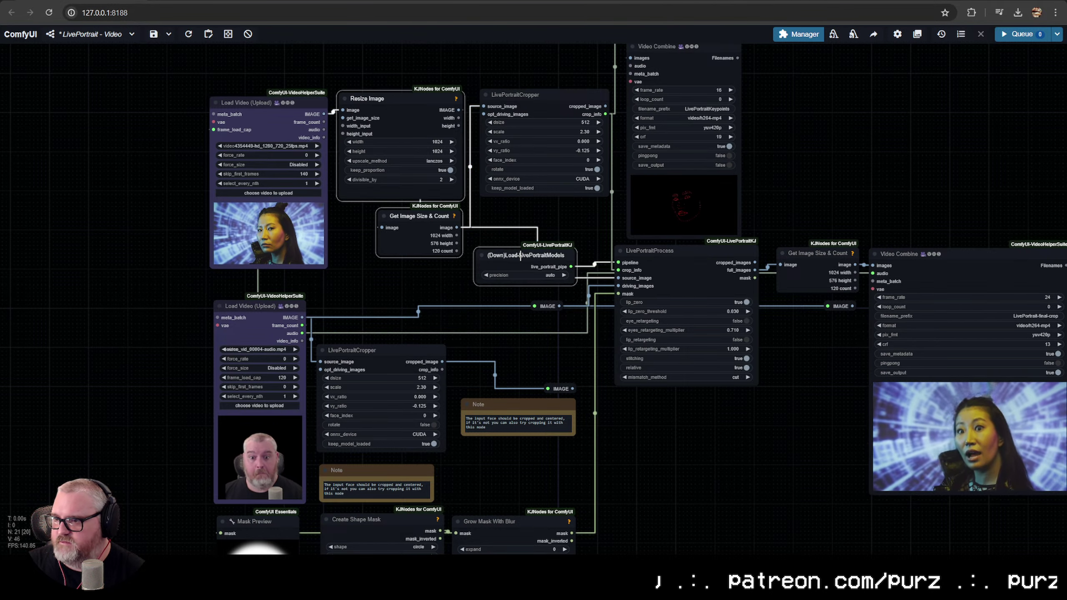
pyautogui.rightClick(392, 93)
pyautogui.click(399, 257)
pyautogui.click(494, 330)
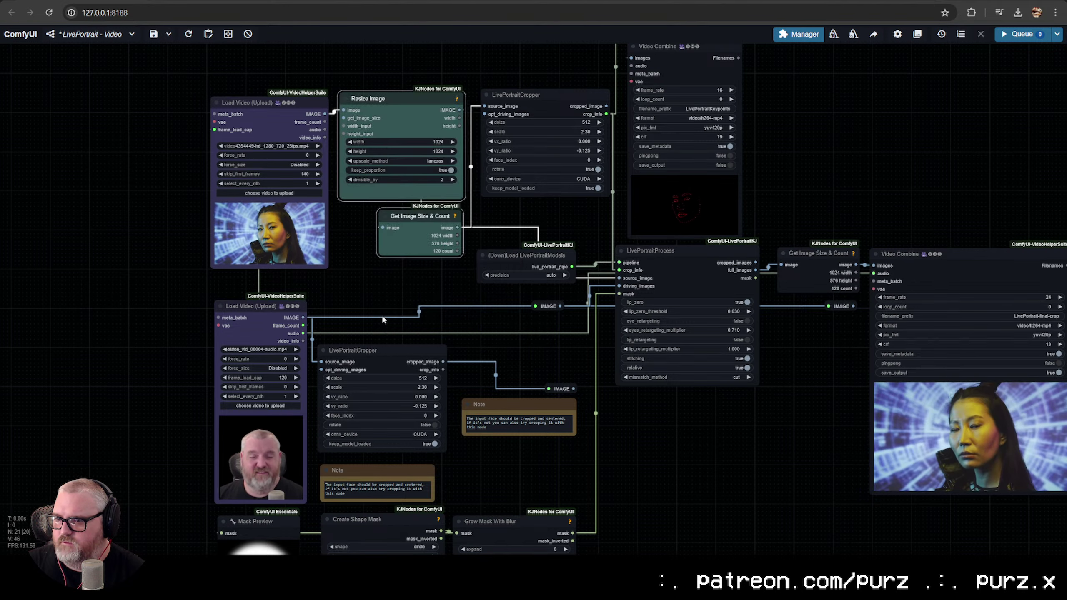
# Color the Create Shape Mask and Grow Mask With Blur nodes cyan
pyautogui.moveTo(383, 315); pyautogui.dragTo(385, 309)
pyautogui.scroll(-5, 398, 339)
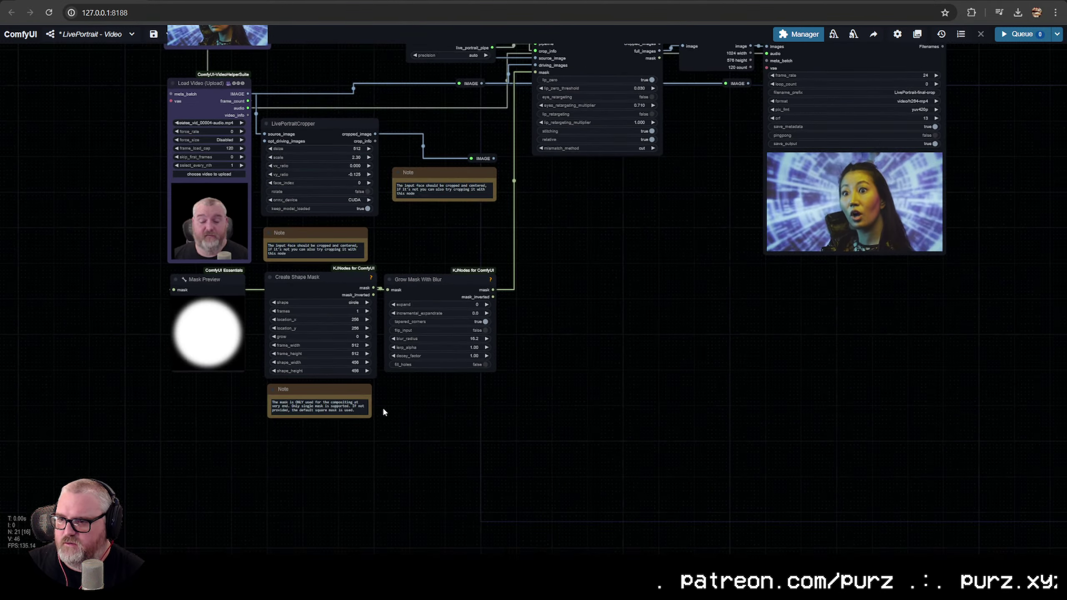
pyautogui.rightClick(312, 278)
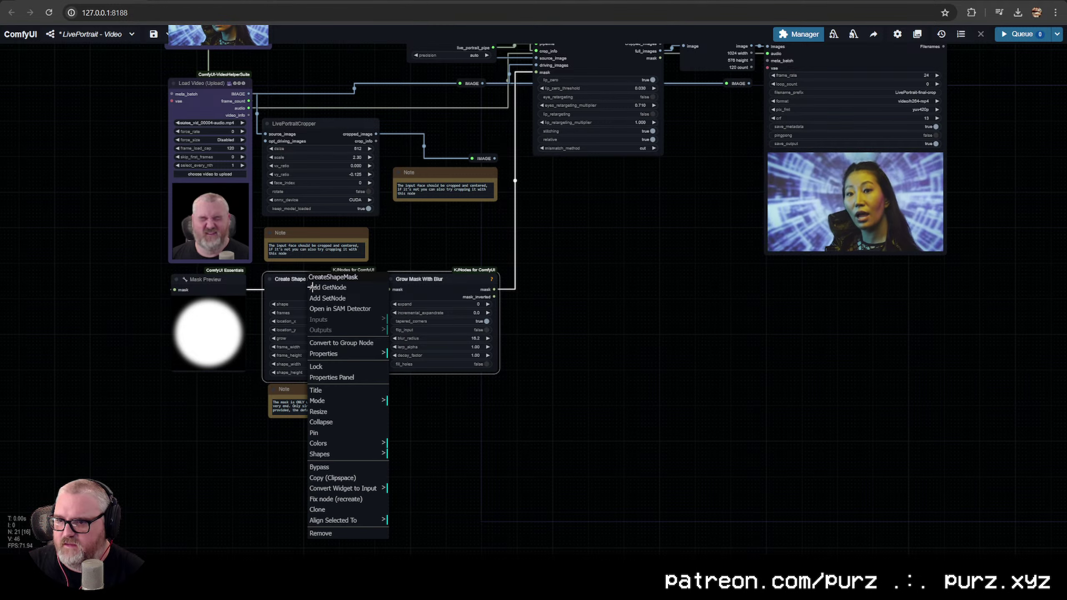
pyautogui.click(319, 443)
pyautogui.click(416, 498)
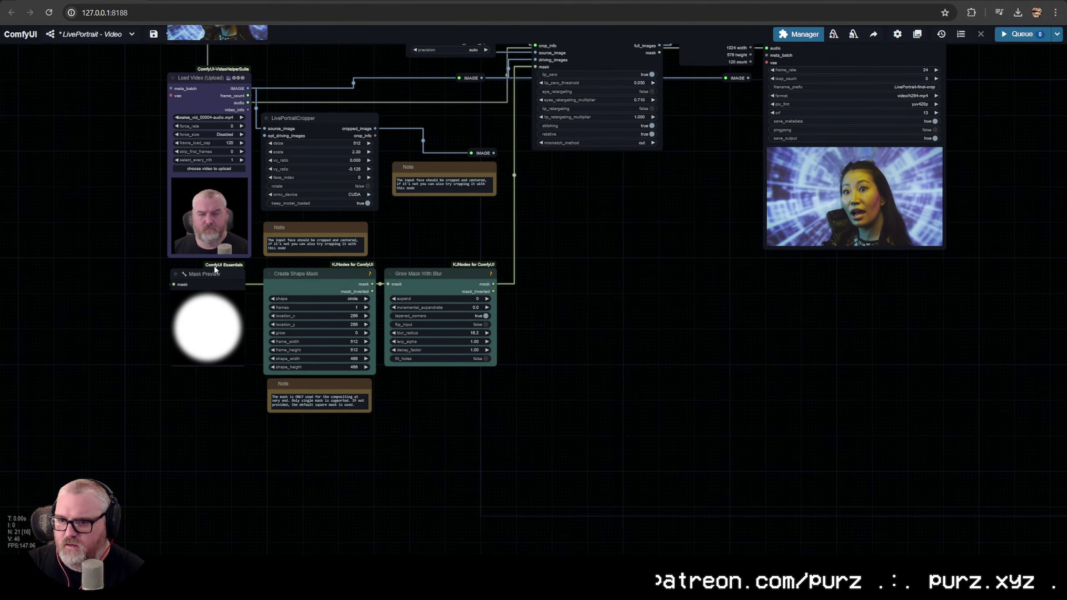
# Color the Mask Preview node blue
pyautogui.rightClick(206, 264)
pyautogui.click(216, 462)
pyautogui.click(297, 521)
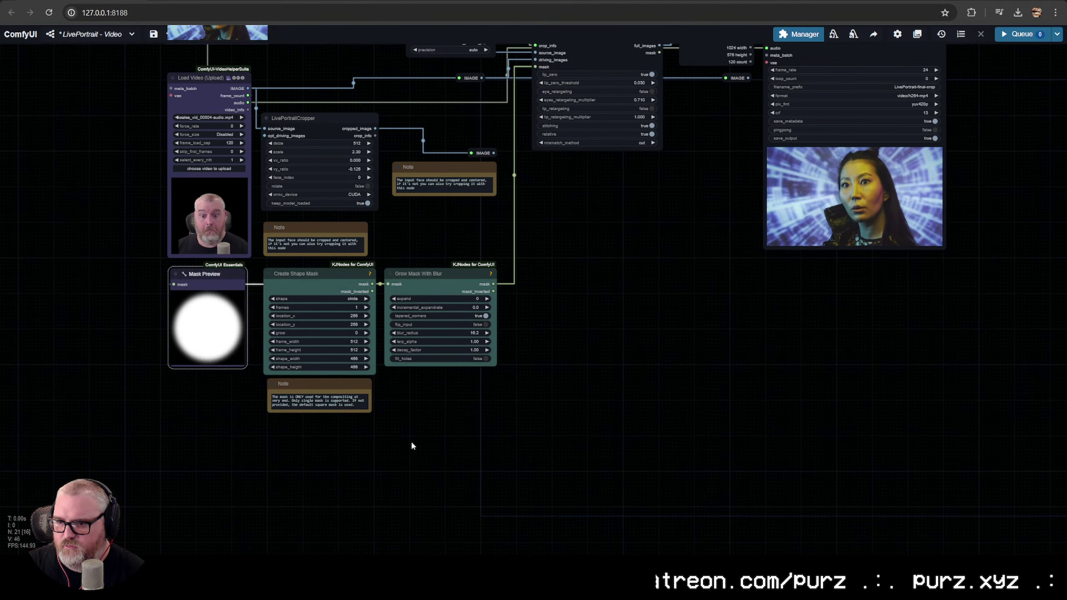
# Color both LivePortraitCropper nodes and the LivePortraitProcess node pale_blue
pyautogui.moveTo(410, 441); pyautogui.dragTo(404, 559)
pyautogui.moveTo(405, 340); pyautogui.dragTo(399, 386)
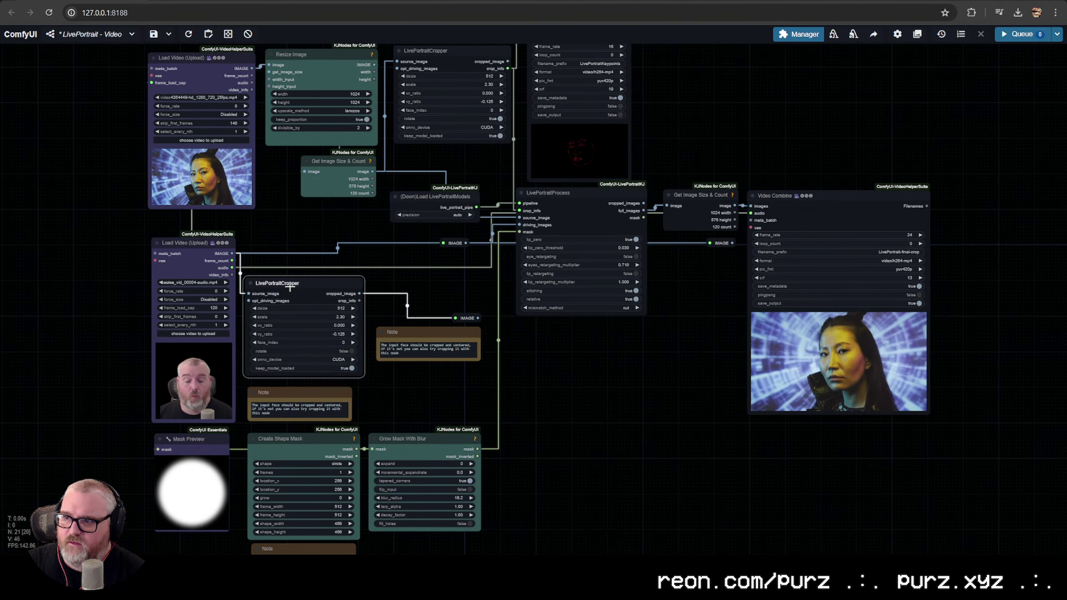
pyautogui.moveTo(418, 229); pyautogui.dragTo(365, 317)
pyautogui.click(399, 141)
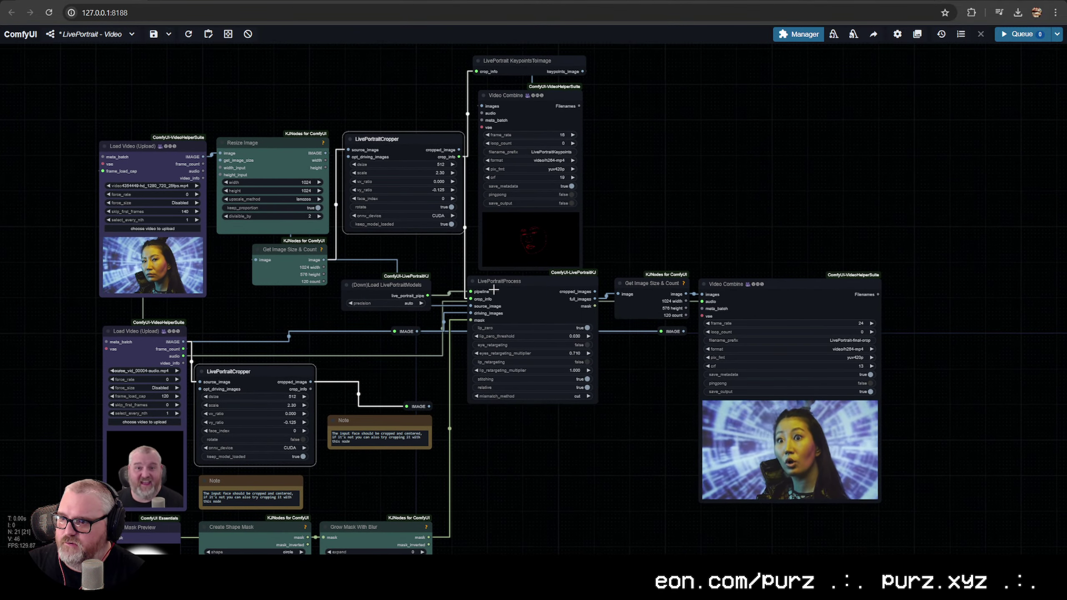
pyautogui.keyDown('shift'); pyautogui.click(516, 285); pyautogui.keyUp('shift')
pyautogui.rightClick(533, 280)
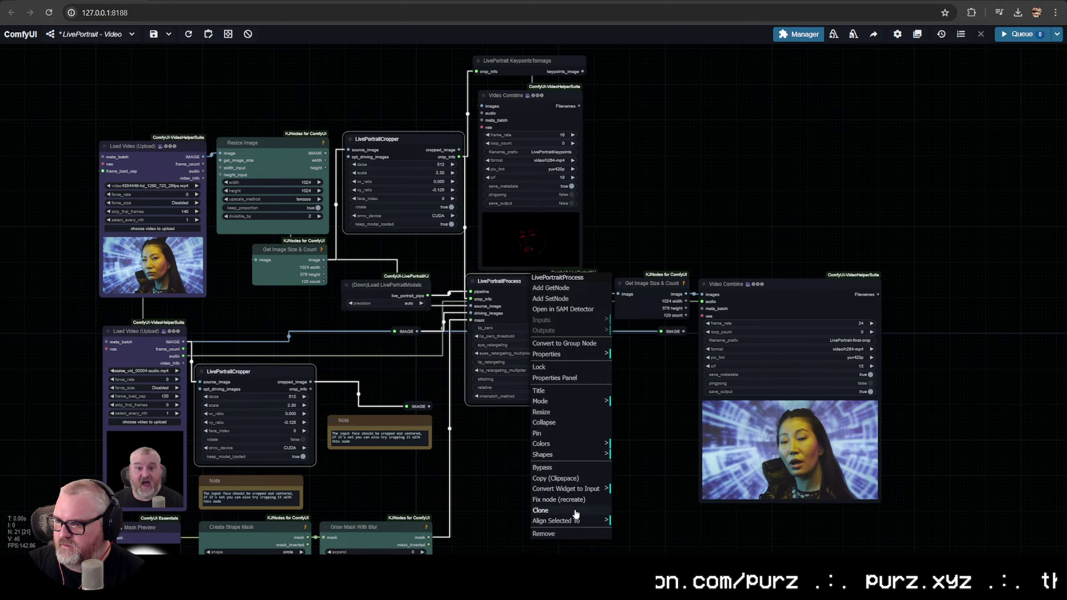
pyautogui.click(573, 445)
pyautogui.click(643, 493)
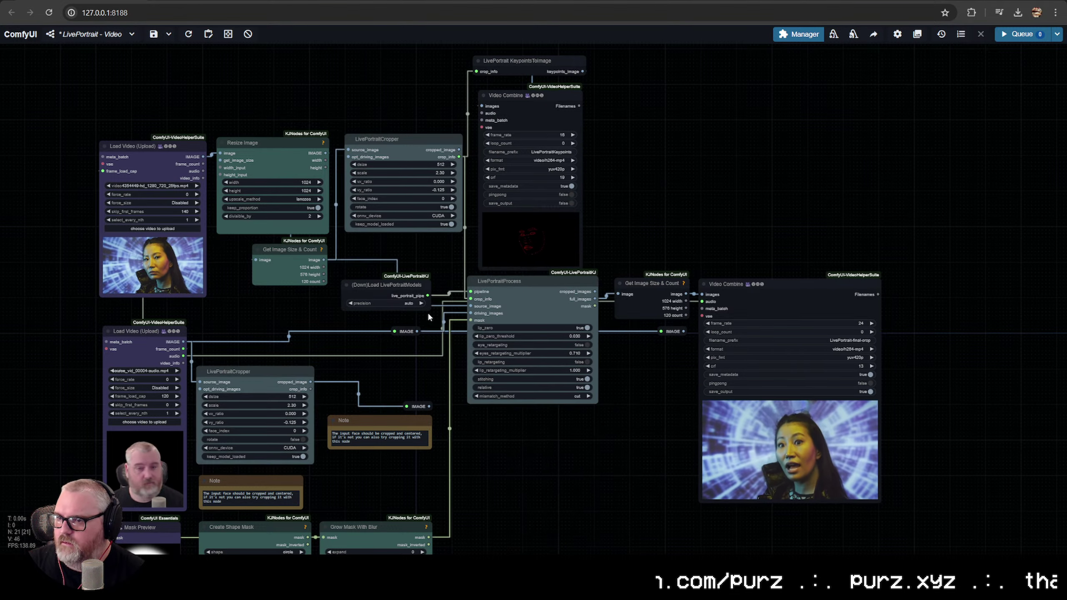
# Color the (Down)Load LivePortraitModels node pale_blue
pyautogui.click(391, 291)
pyautogui.rightClick(392, 291)
pyautogui.click(424, 436)
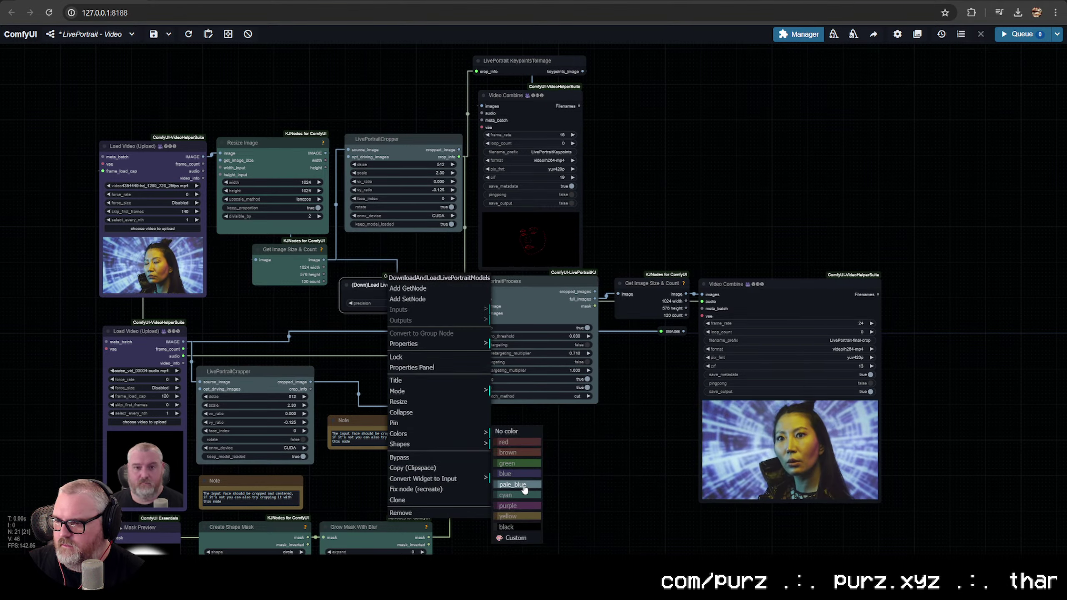
pyautogui.click(521, 489)
# Color the keypoints Video Combine node above LivePortraitProcess blue
pyautogui.moveTo(522, 489); pyautogui.dragTo(520, 473)
pyautogui.rightClick(519, 76)
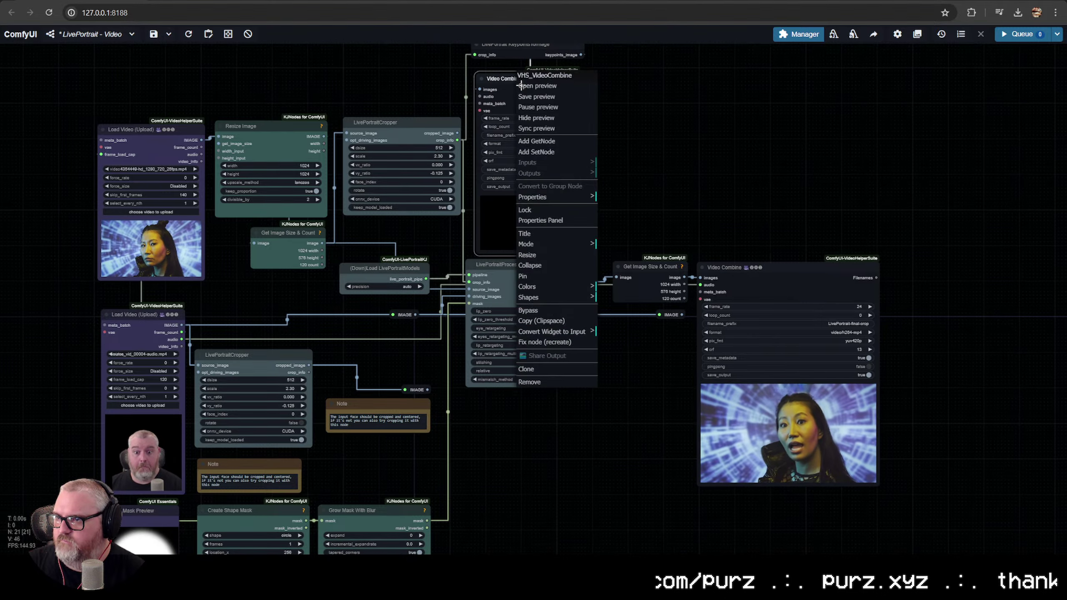
pyautogui.click(541, 288)
pyautogui.click(621, 360)
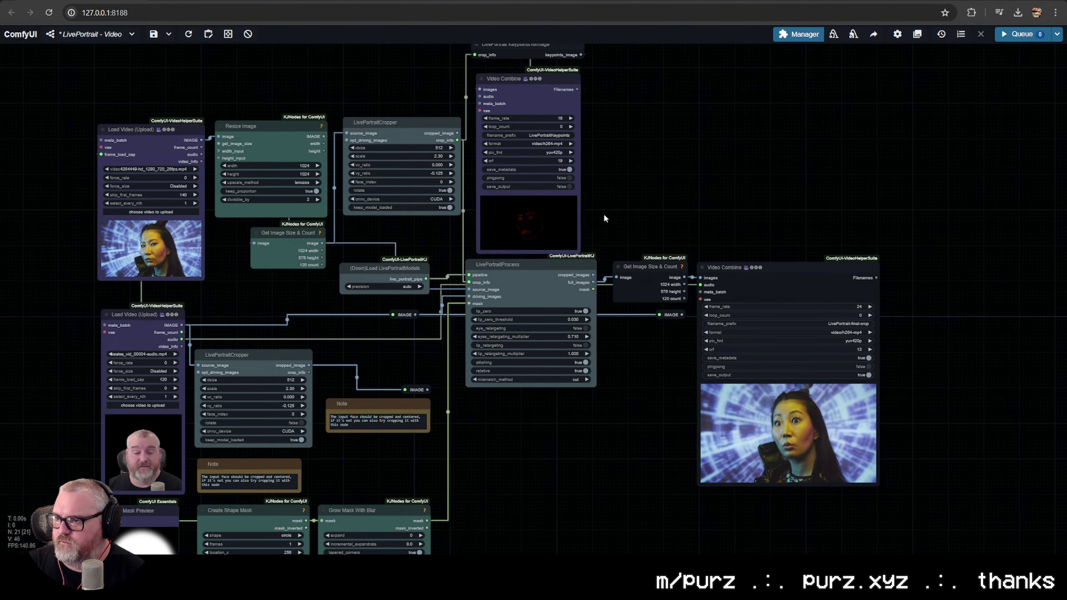
# Color the LivePortrait KeypointsToImage node blue
pyautogui.moveTo(512, 56); pyautogui.dragTo(475, 136)
pyautogui.rightClick(476, 136)
pyautogui.click(517, 284)
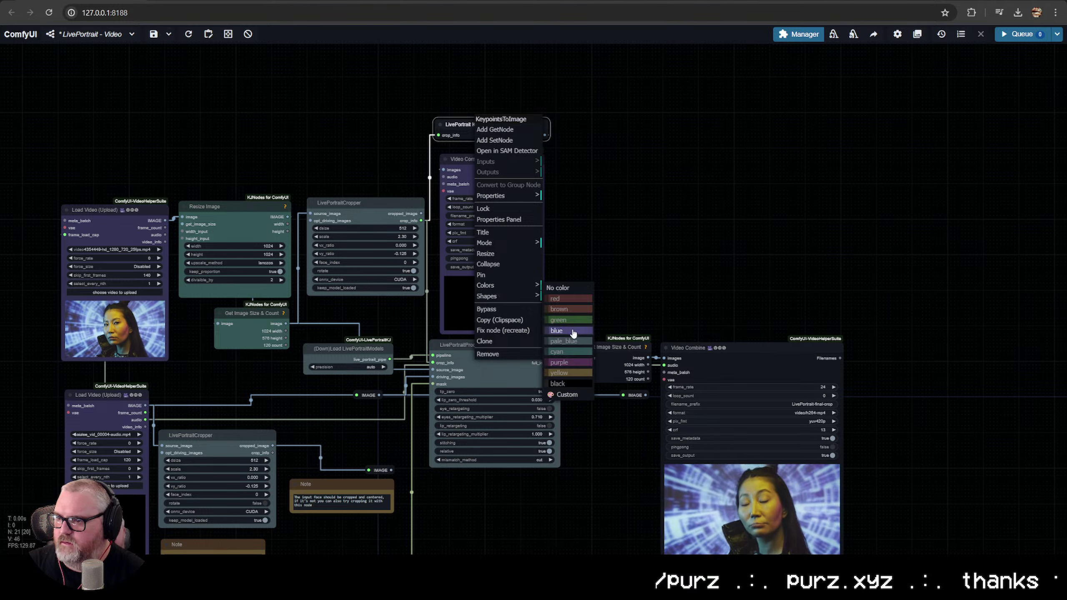
pyautogui.click(569, 334)
# Color the LivePortrait KeypointsToImage node pale_blue to match the other LivePortrait nodes
pyautogui.rightClick(489, 124)
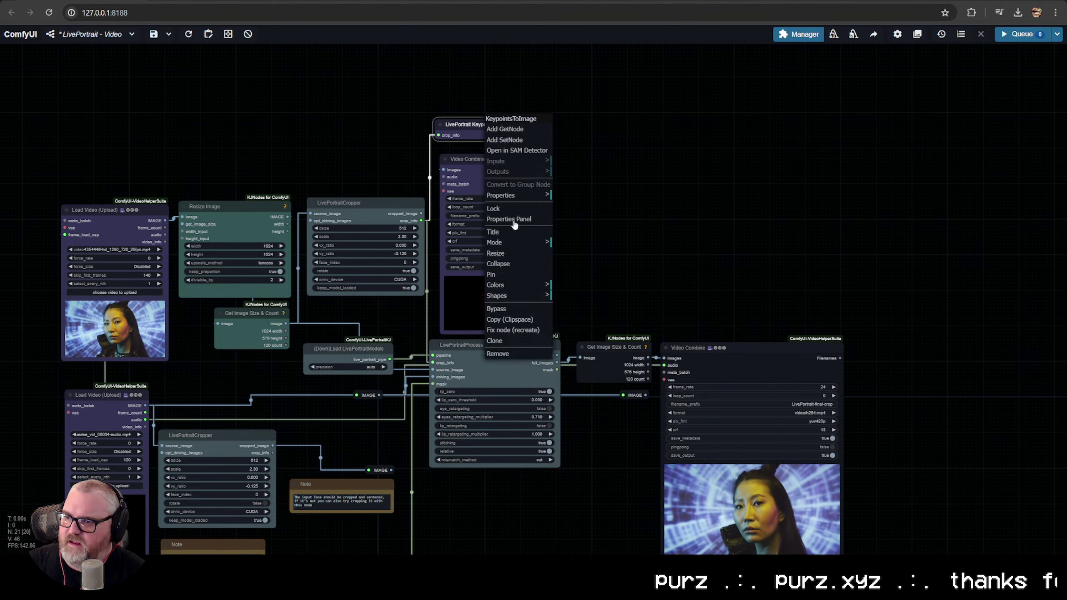
pyautogui.click(517, 285)
pyautogui.click(580, 364)
# Color the Get Image Size & Count node after LivePortraitProcess cyan
pyautogui.rightClick(590, 347)
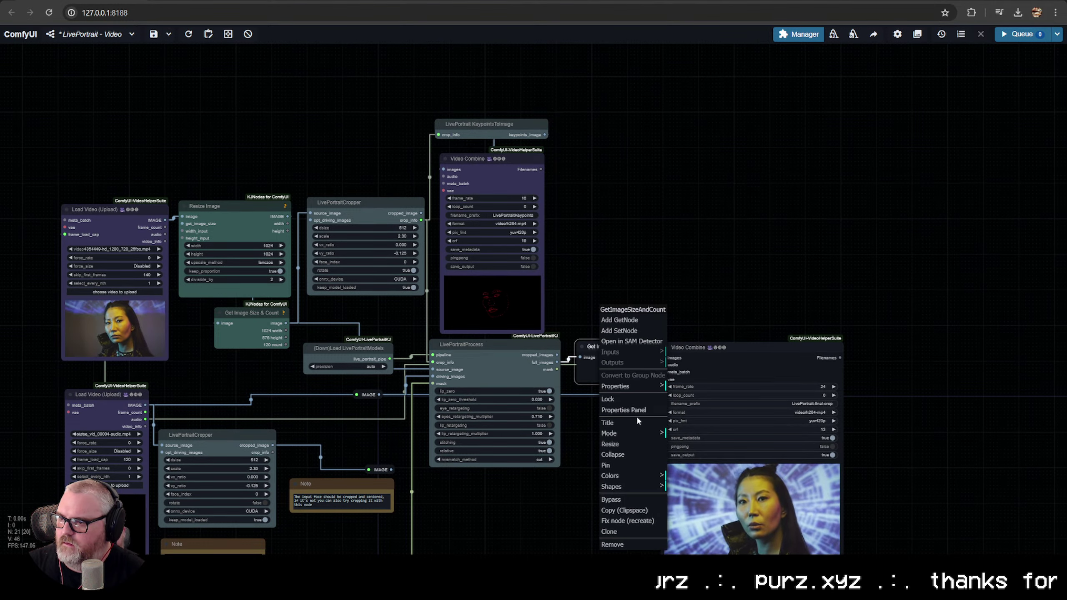
pyautogui.click(630, 480)
pyautogui.click(698, 514)
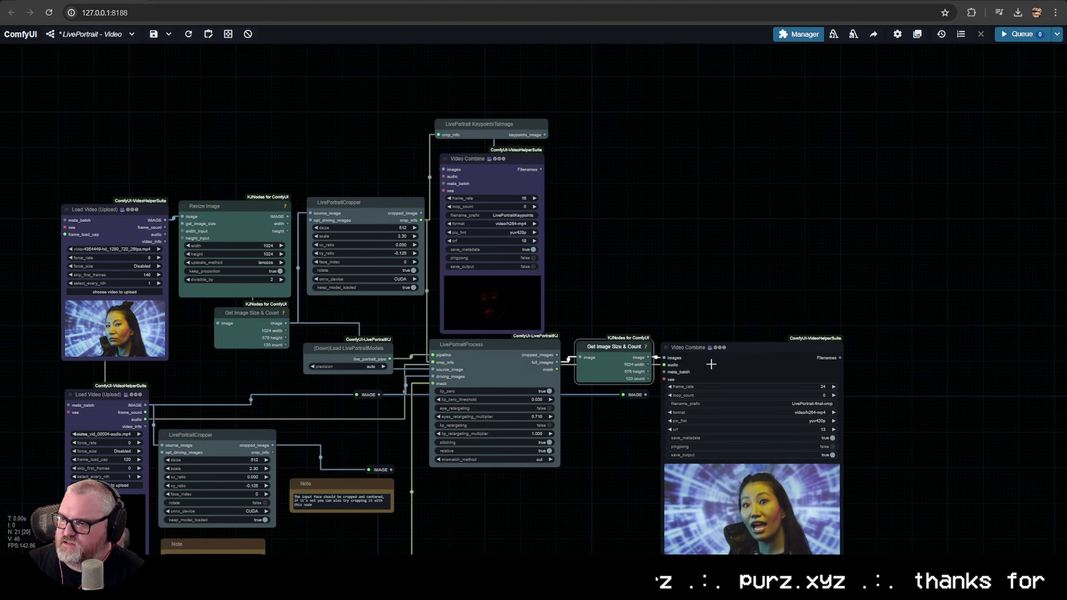
# Color the final Video Combine node, with filename prefix LivePortrait-final-crop, blue
pyautogui.rightClick(712, 475)
pyautogui.click(746, 495)
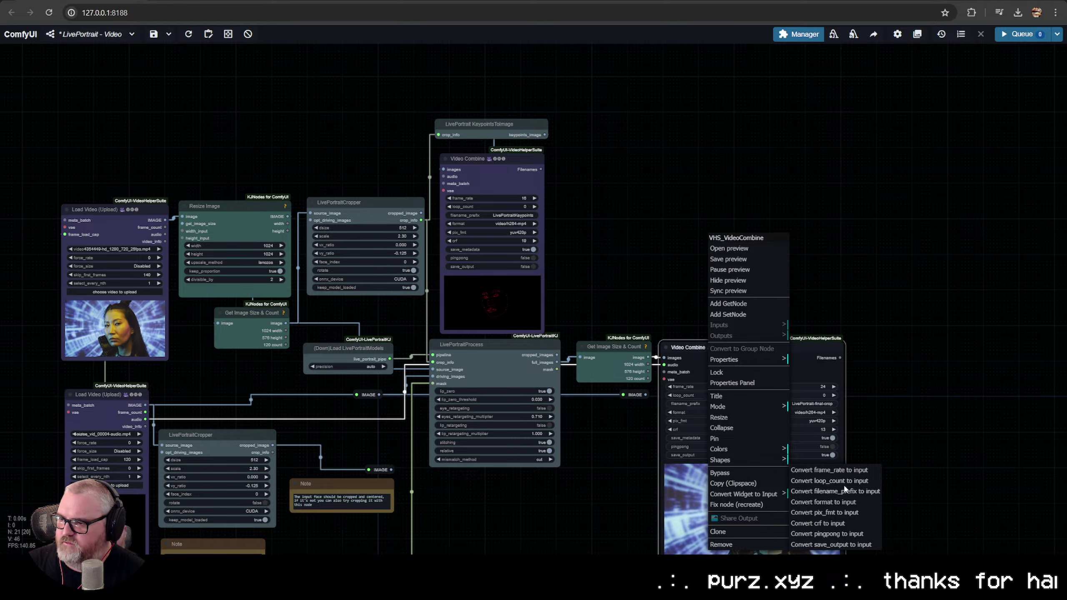
pyautogui.rightClick(609, 459)
pyautogui.rightClick(703, 364)
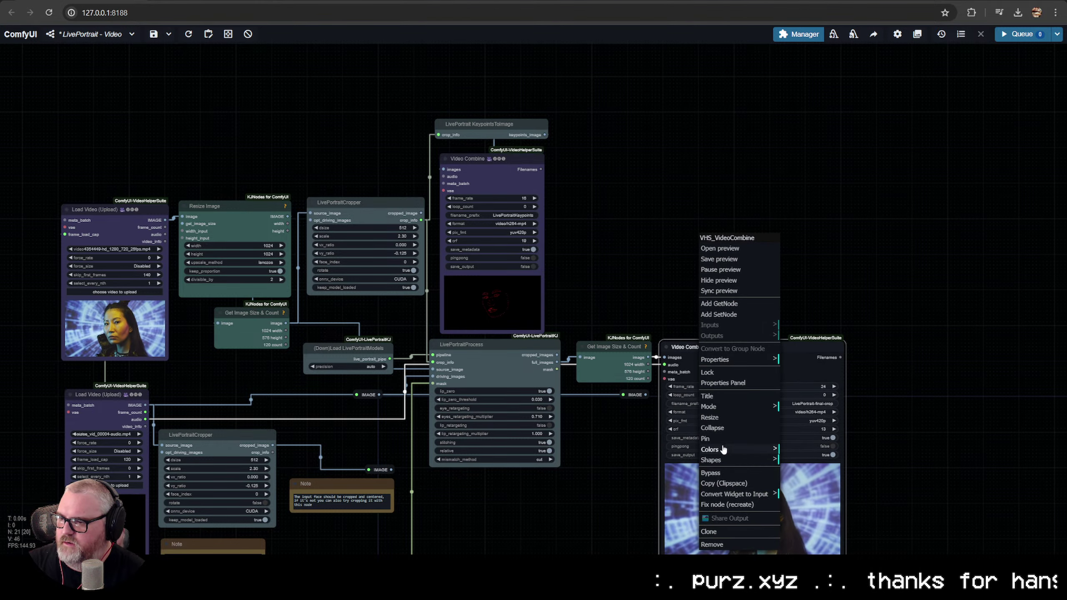
pyautogui.click(815, 498)
pyautogui.moveTo(615, 501); pyautogui.dragTo(662, 353)
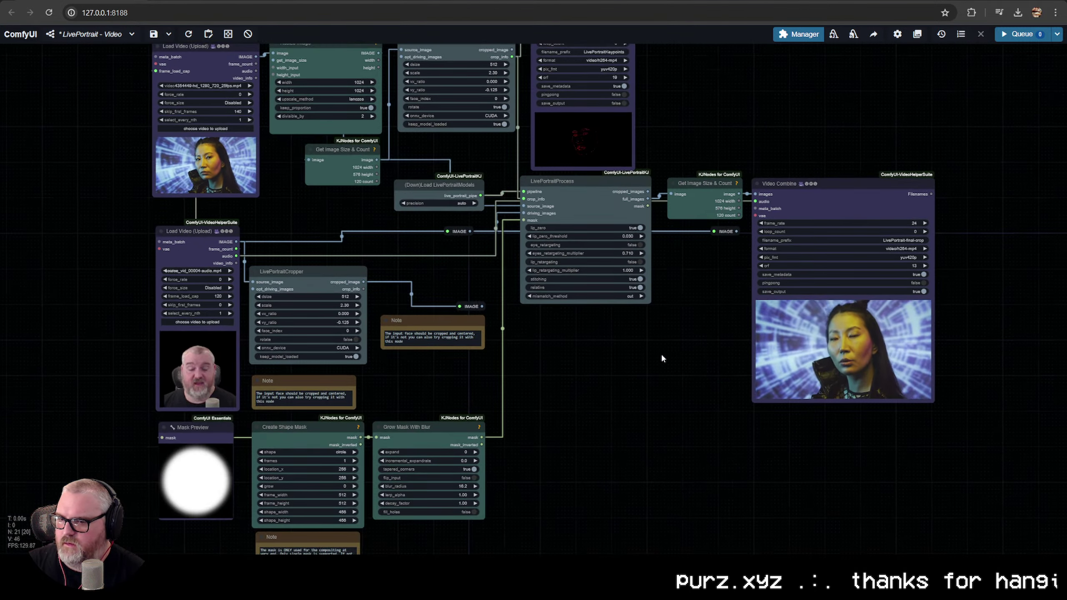
pyautogui.moveTo(696, 403); pyautogui.dragTo(598, 389)
pyautogui.scroll(-3, 618, 426)
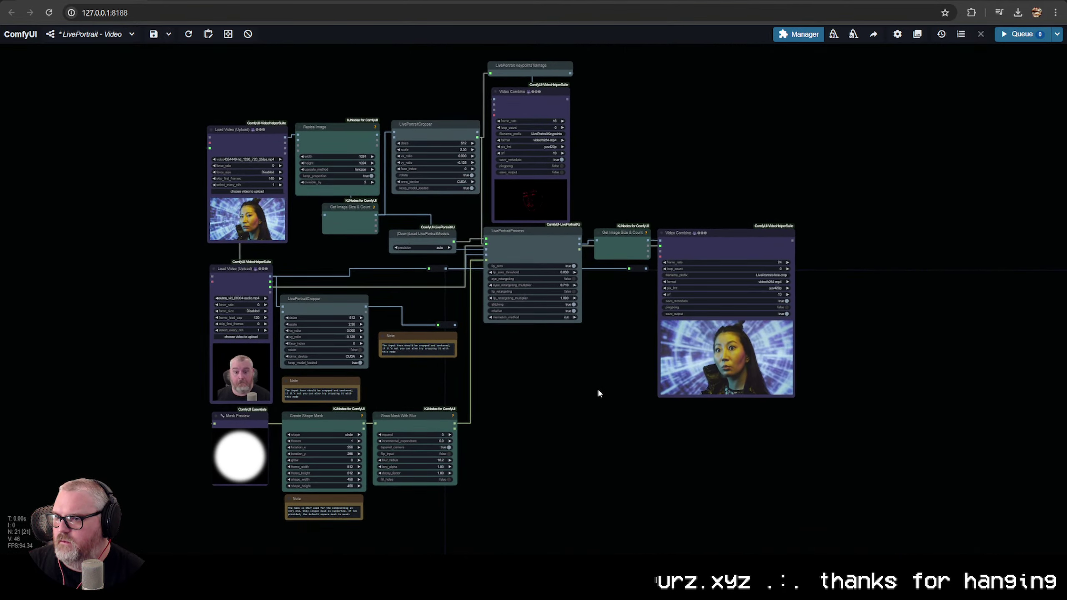
# Examine the LivePortraitProcess node's connections and its lip, eye retargeting, stitching and mismatch settings
pyautogui.scroll(2, 547, 375)
pyautogui.scroll(8, 547, 375)
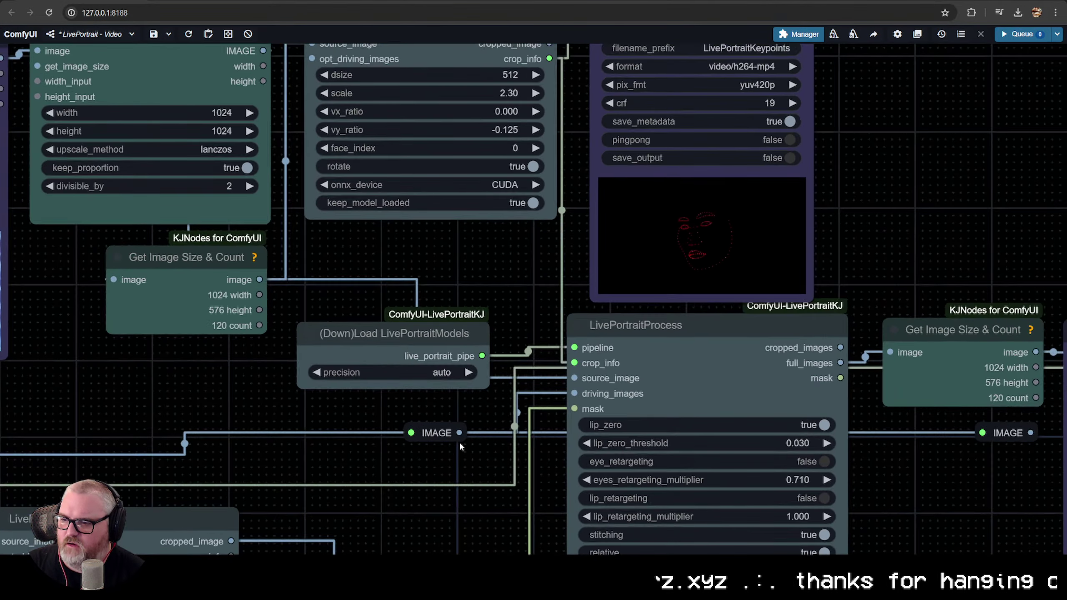
pyautogui.click(674, 348)
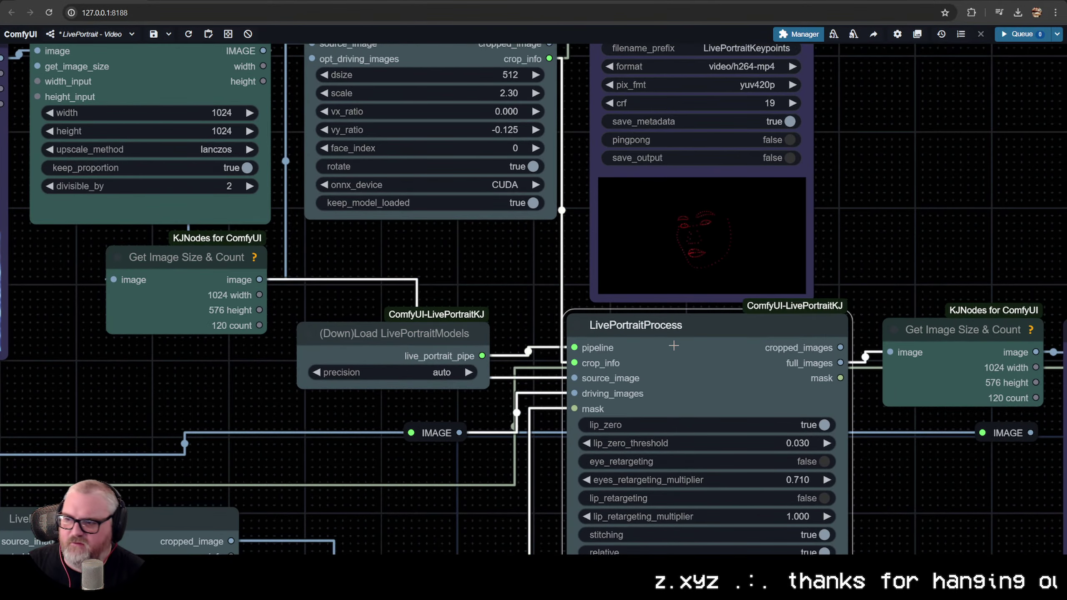
pyautogui.scroll(-3, 634, 353)
pyautogui.moveTo(420, 471); pyautogui.dragTo(311, 218)
pyautogui.scroll(7, 336, 214)
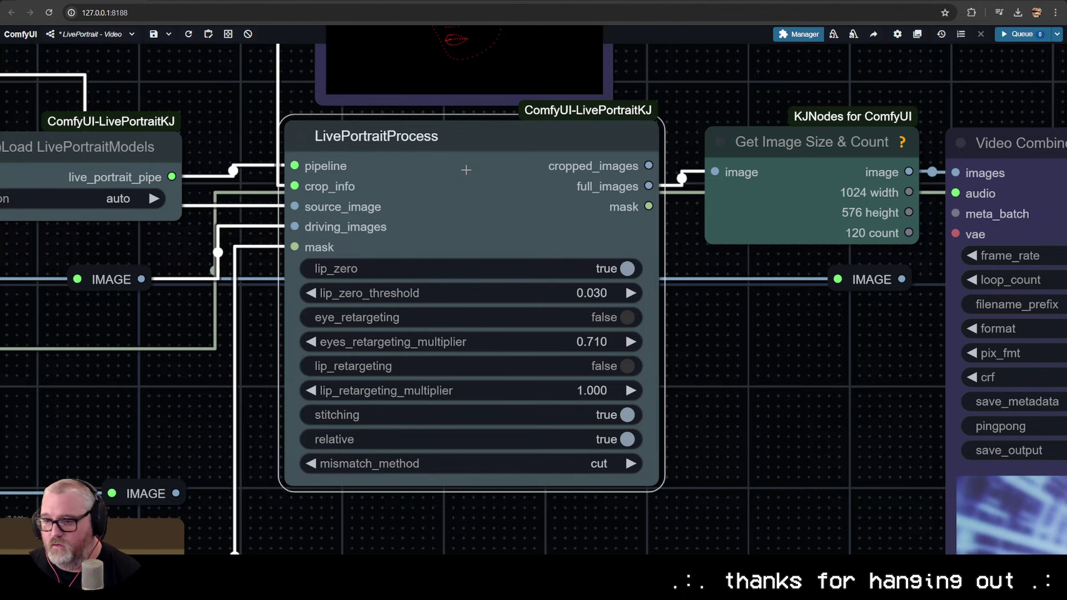
pyautogui.scroll(-10, 725, 209)
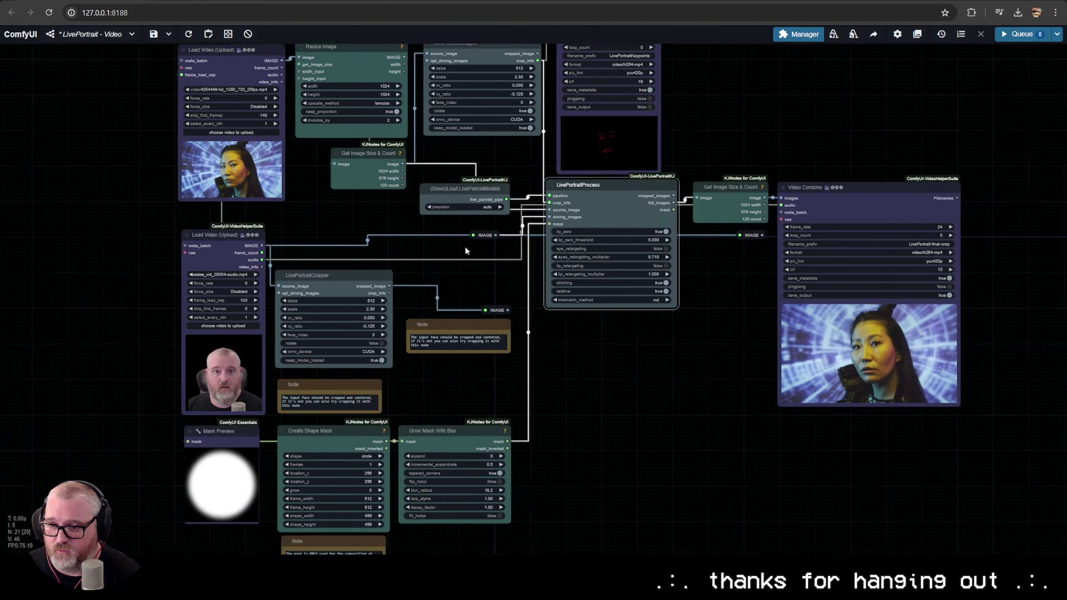
# Examine the settings and connections of the driving and source Load Video nodes
pyautogui.scroll(4, 360, 242)
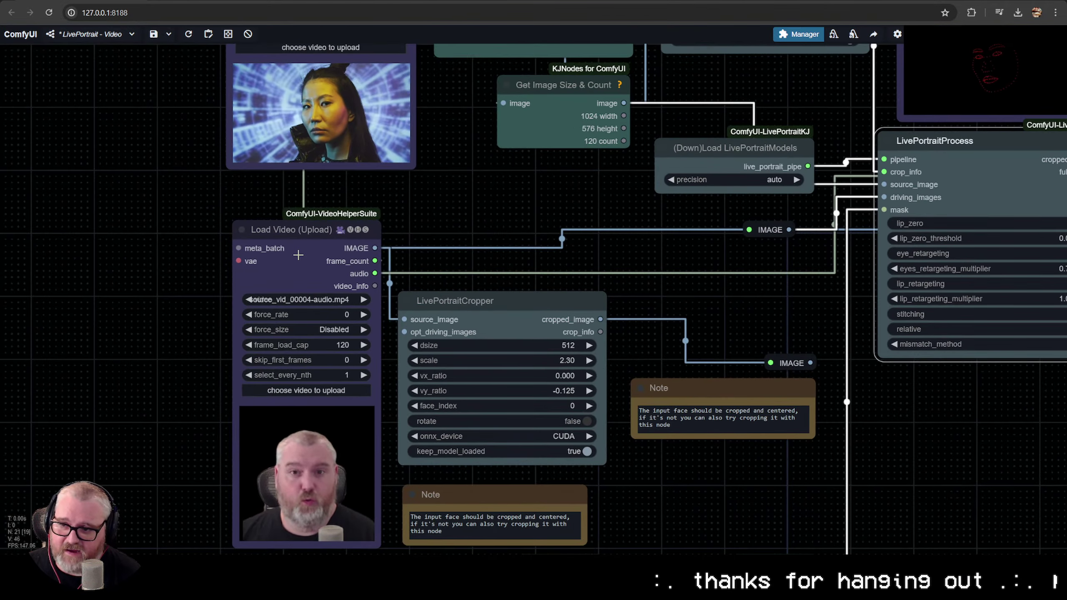
pyautogui.moveTo(329, 241); pyautogui.dragTo(310, 245)
pyautogui.moveTo(194, 313); pyautogui.dragTo(317, 233)
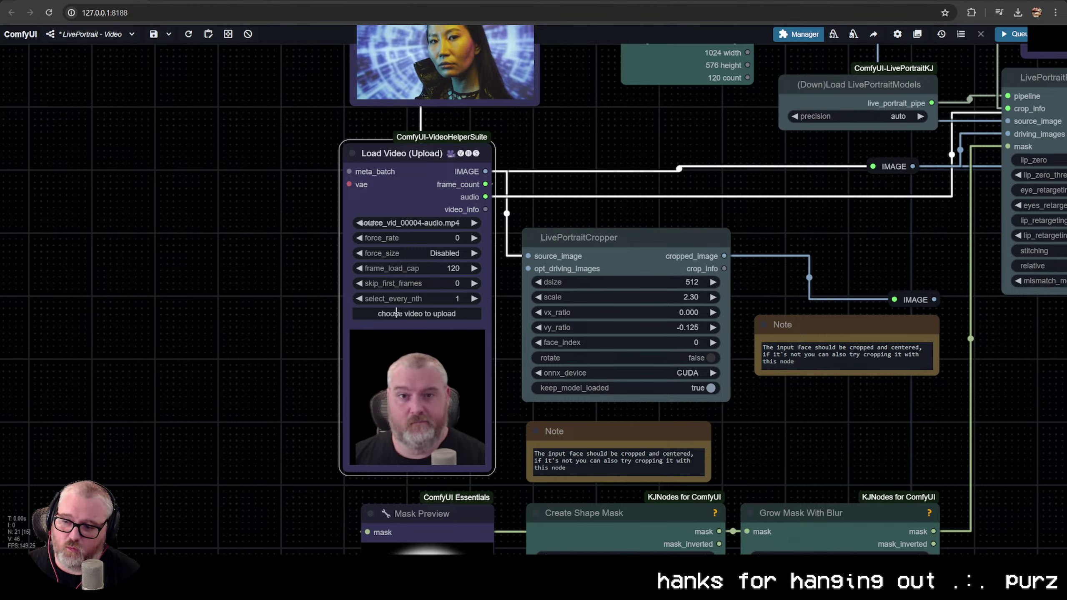
pyautogui.moveTo(574, 211); pyautogui.dragTo(558, 477)
pyautogui.click(440, 281)
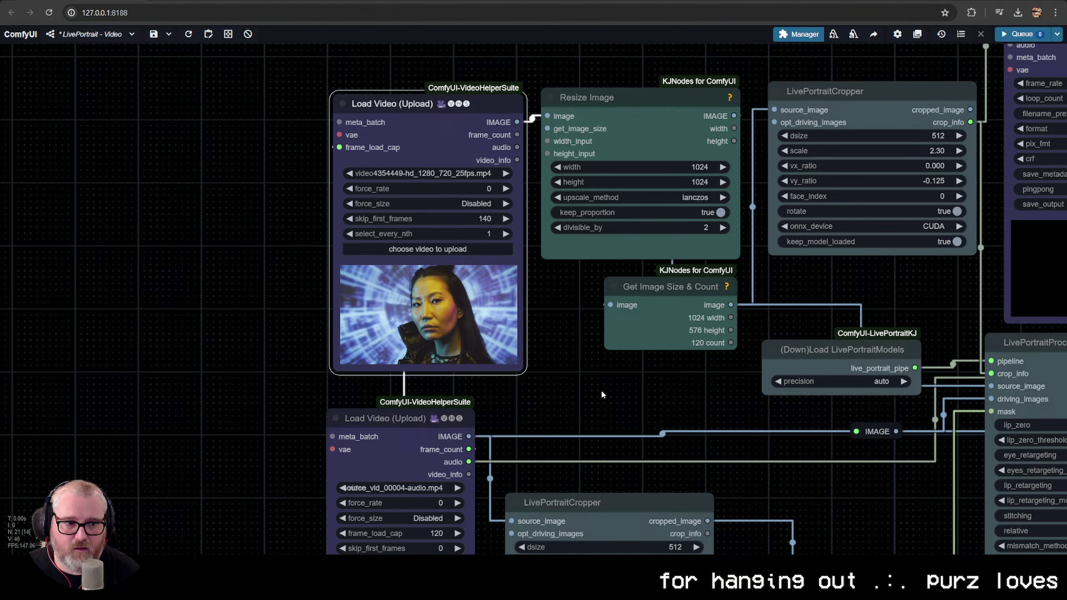
pyautogui.scroll(-4, 618, 387)
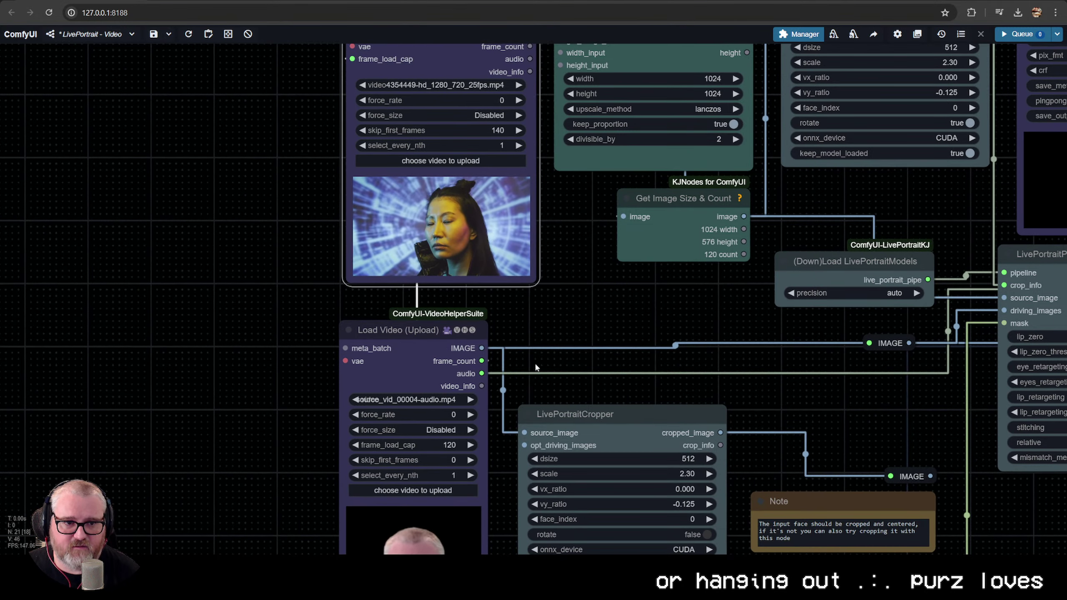
pyautogui.hscroll(-3, 467, 372)
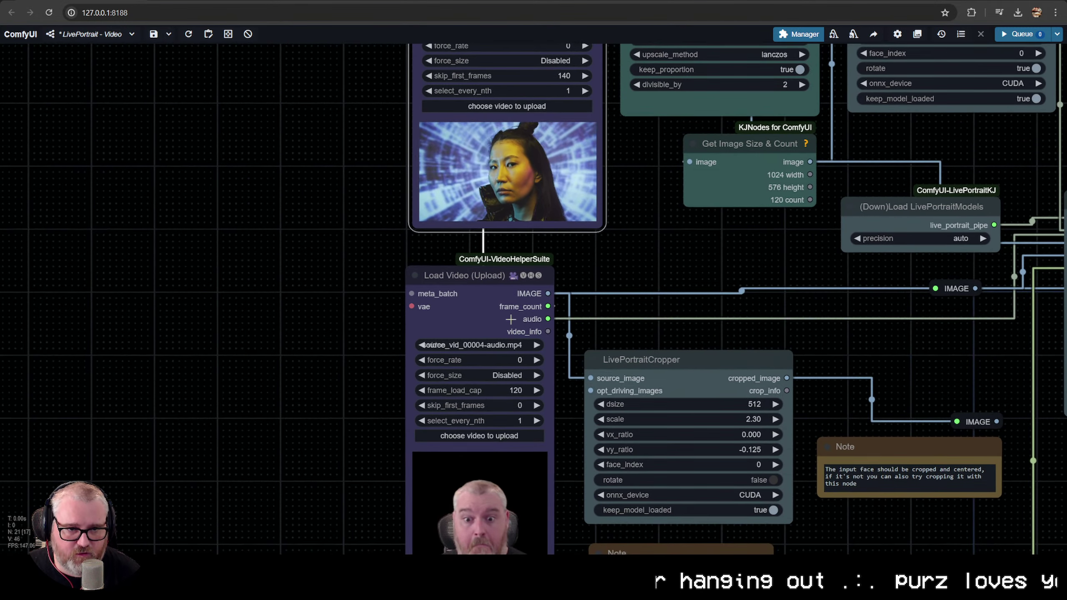
pyautogui.scroll(-2, 548, 306)
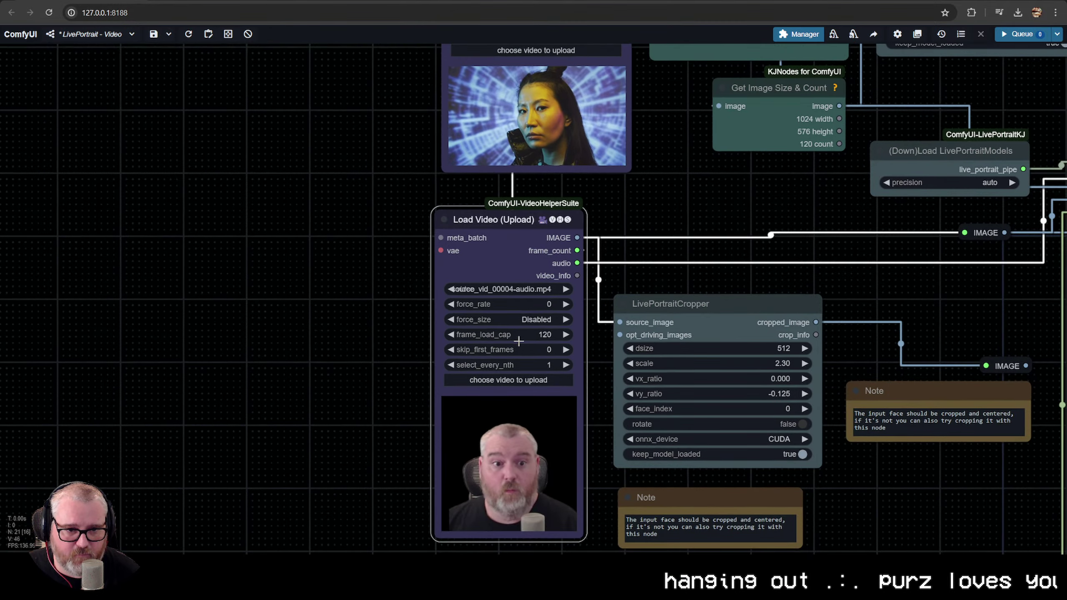
# Move the driving Load Video node aside to expose its frame_count link into the source video's frame_load_cap
pyautogui.hscroll(5, 502, 281)
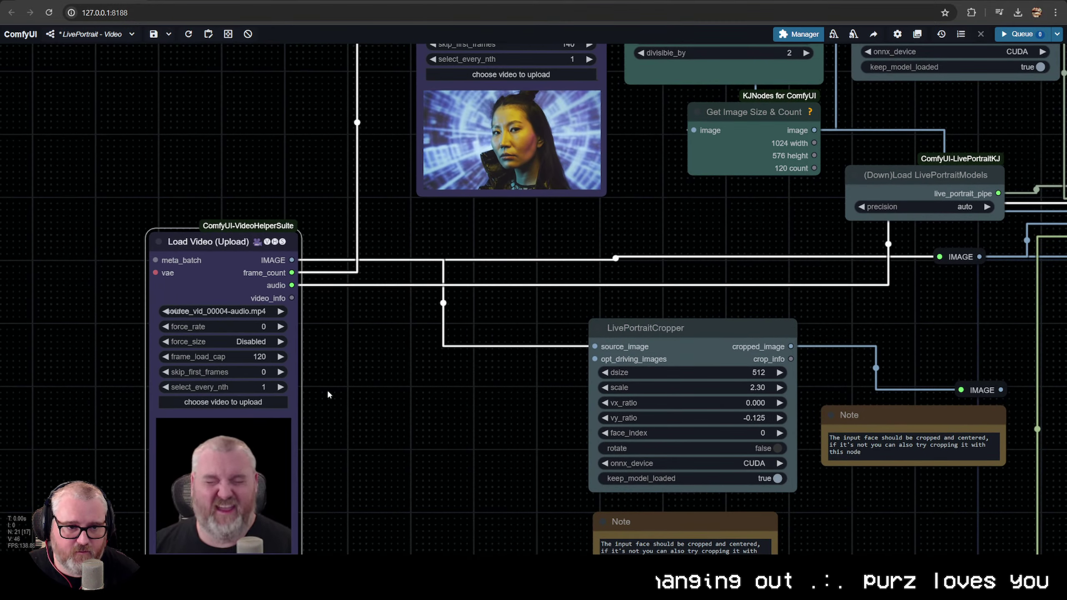
pyautogui.scroll(-2, 327, 389)
pyautogui.scroll(5, 311, 382)
pyautogui.hscroll(3, 417, 411)
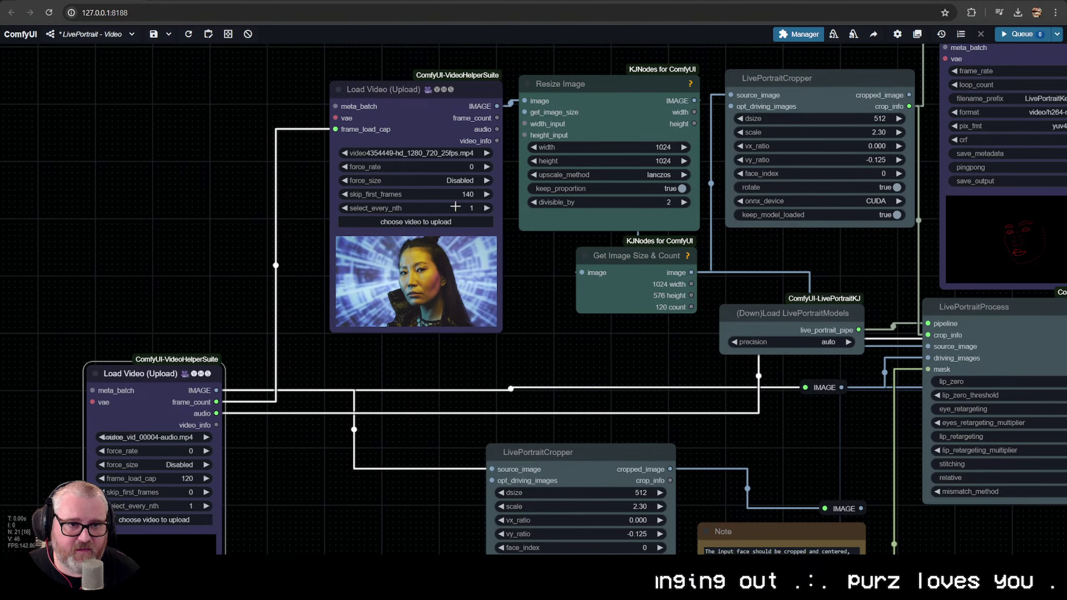
pyautogui.click(447, 132)
pyautogui.scroll(5, 377, 129)
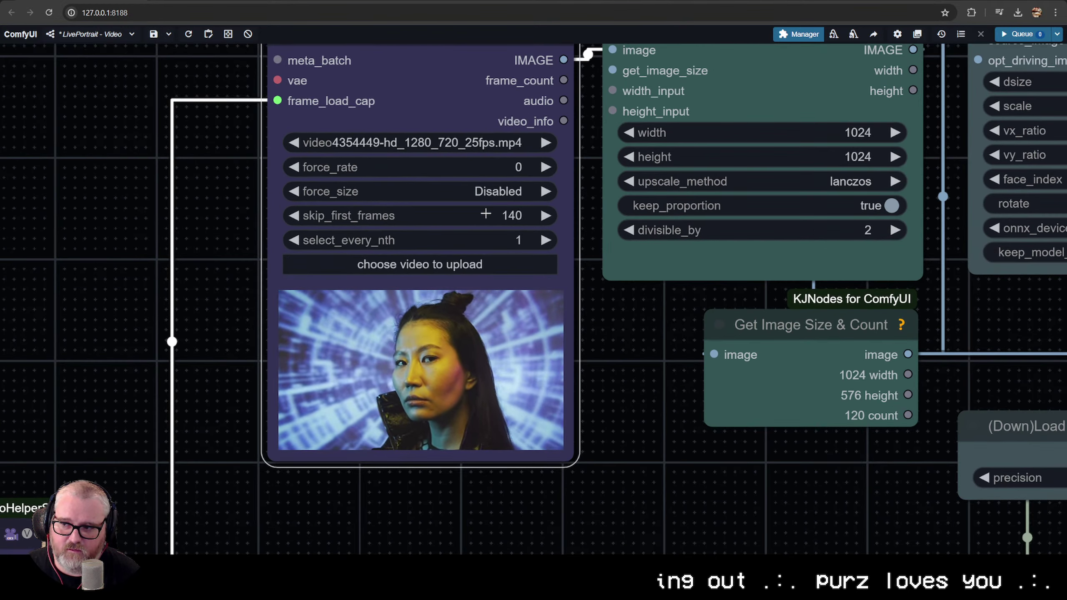
# Set skip_first_frames to 0 on the source Load Video node and place the driving Load Video node directly beneath it
pyautogui.scroll(-1, 419, 260)
pyautogui.scroll(-10, 420, 259)
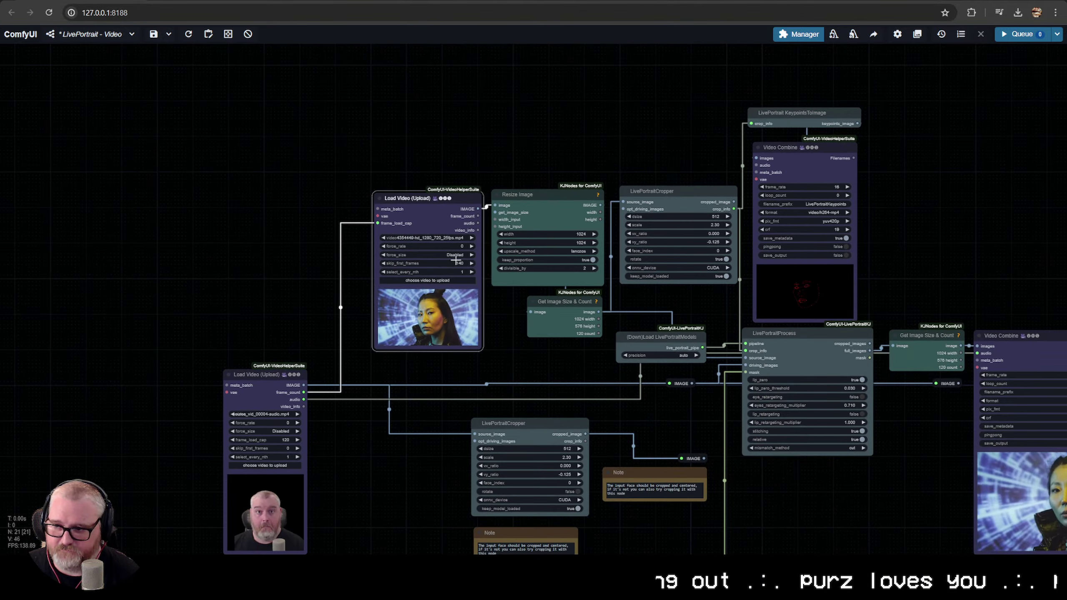
pyautogui.click(454, 263)
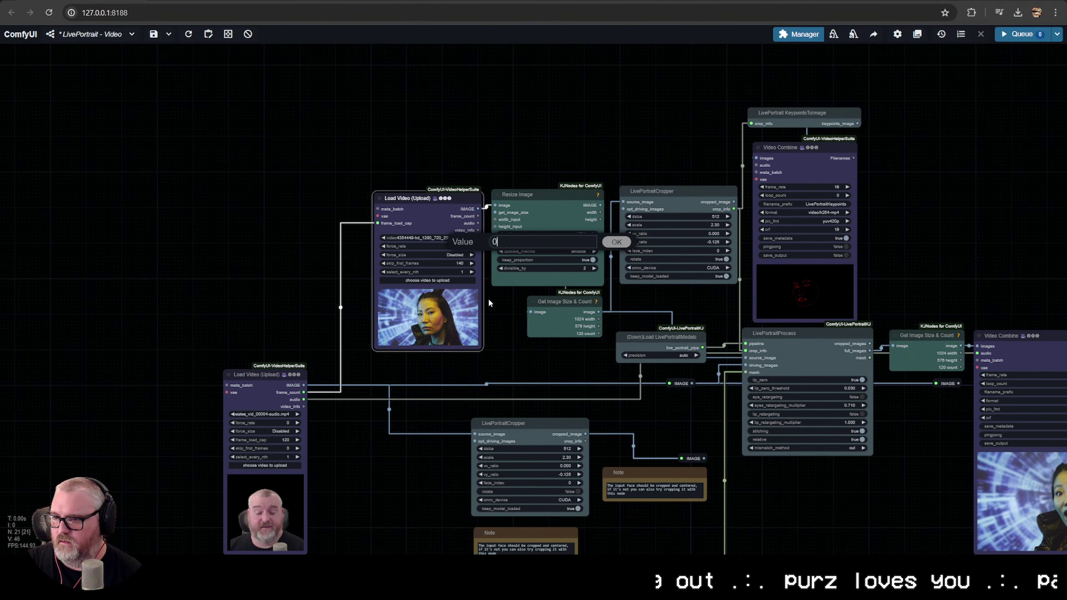
pyautogui.write('0')
pyautogui.press('Return')
pyautogui.moveTo(273, 374); pyautogui.dragTo(418, 360)
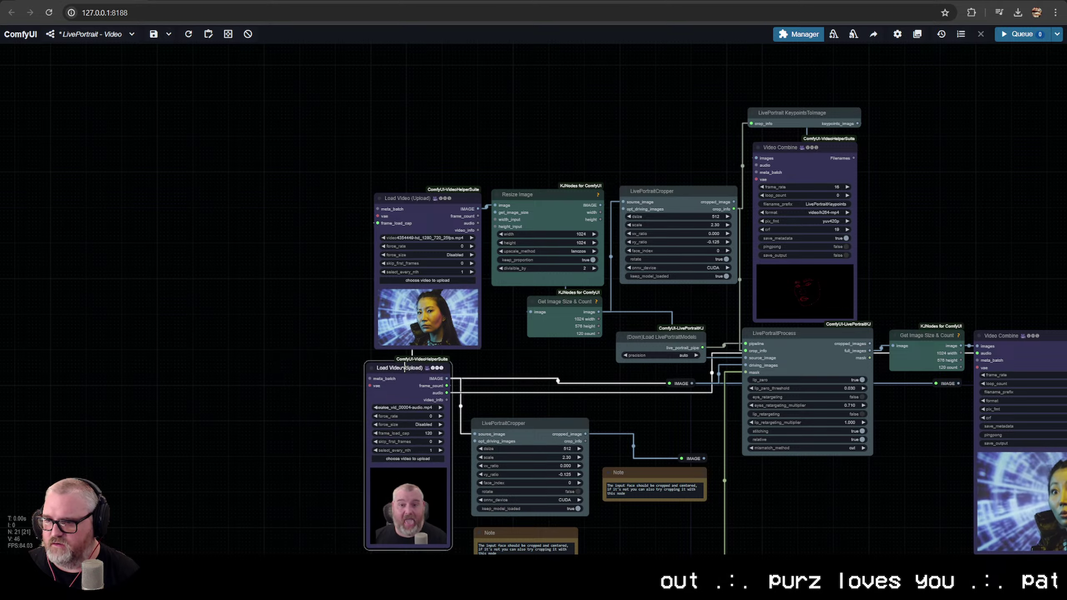
pyautogui.scroll(6, 421, 156)
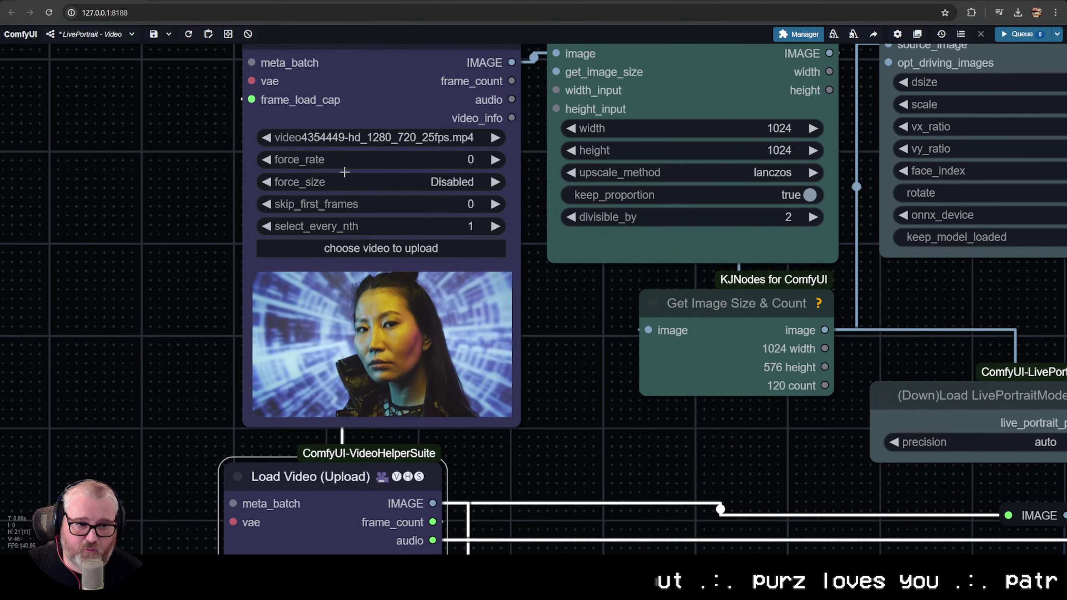
# Review both loaded videos and how they feed the resize, cropper and LivePortraitProcess nodes
pyautogui.click(413, 182)
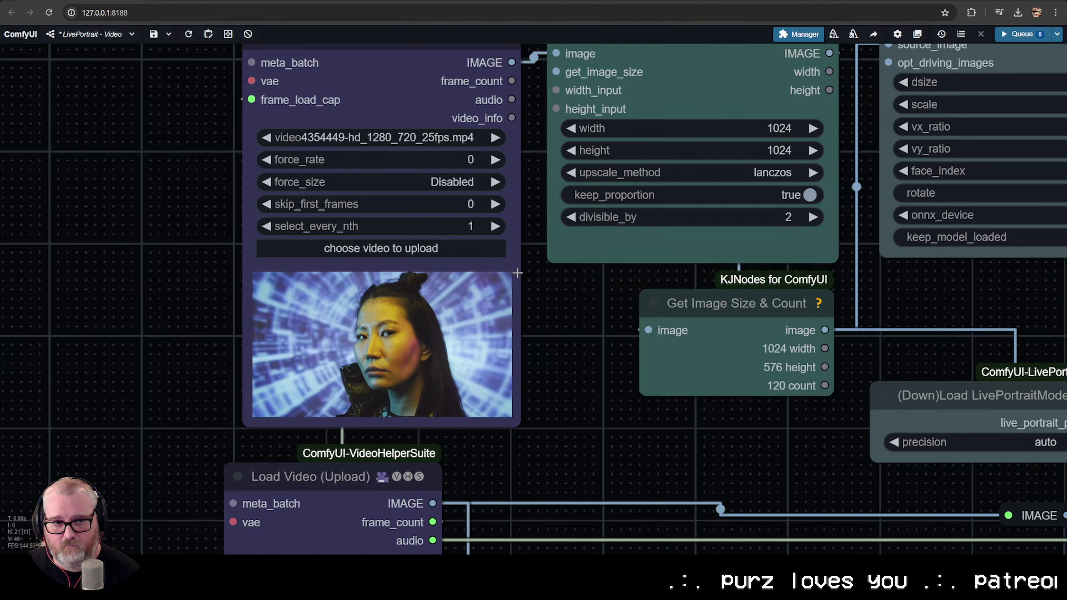
pyautogui.scroll(-3, 531, 374)
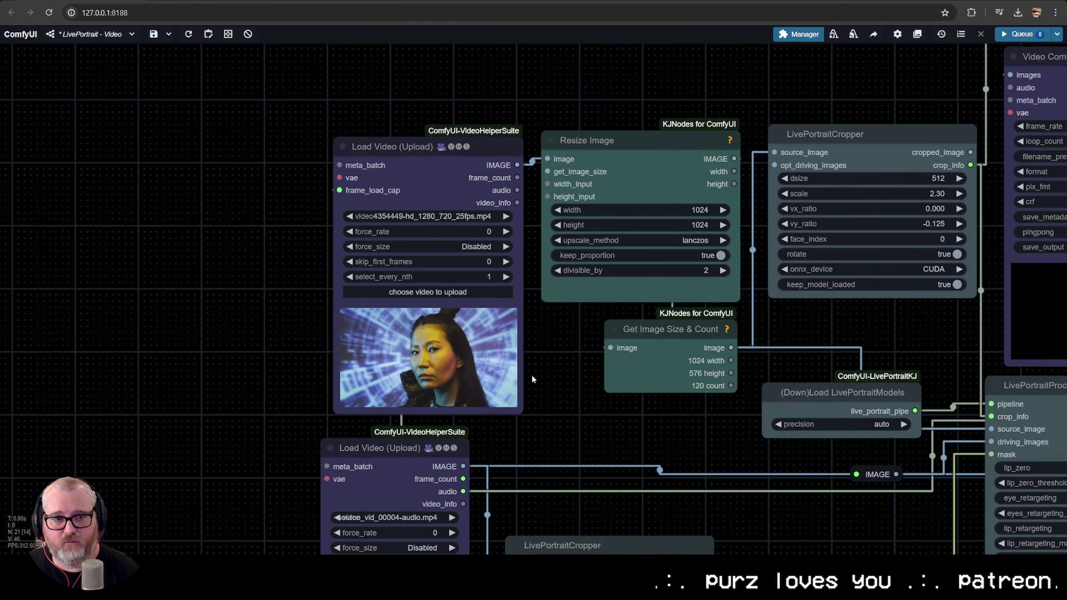
pyautogui.moveTo(531, 374); pyautogui.dragTo(542, 172)
pyautogui.scroll(-4, 498, 336)
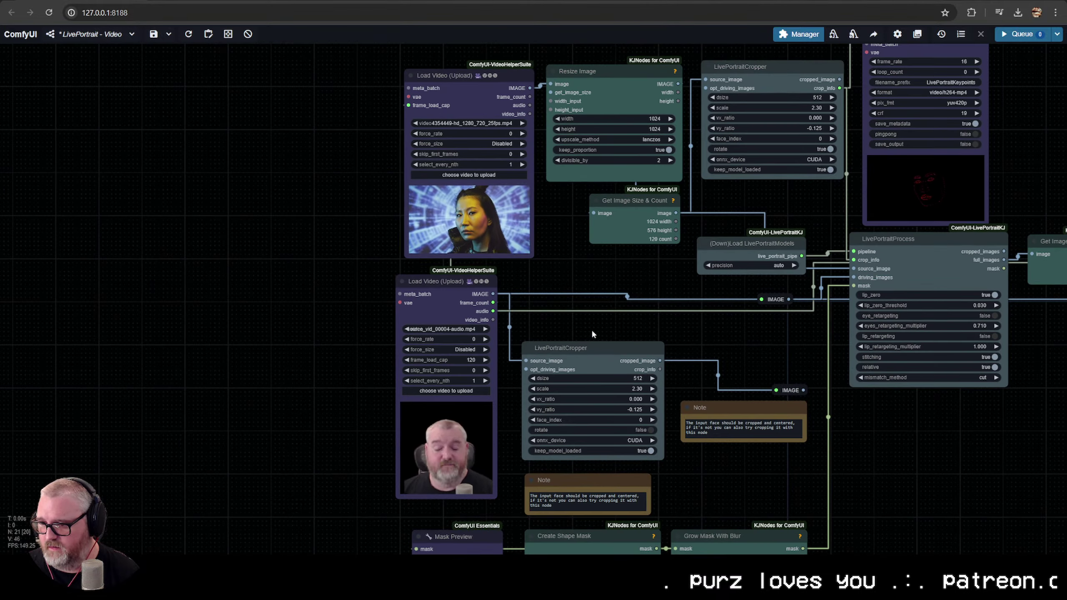
pyautogui.moveTo(592, 329); pyautogui.dragTo(367, 233)
pyautogui.moveTo(454, 253); pyautogui.dragTo(425, 361)
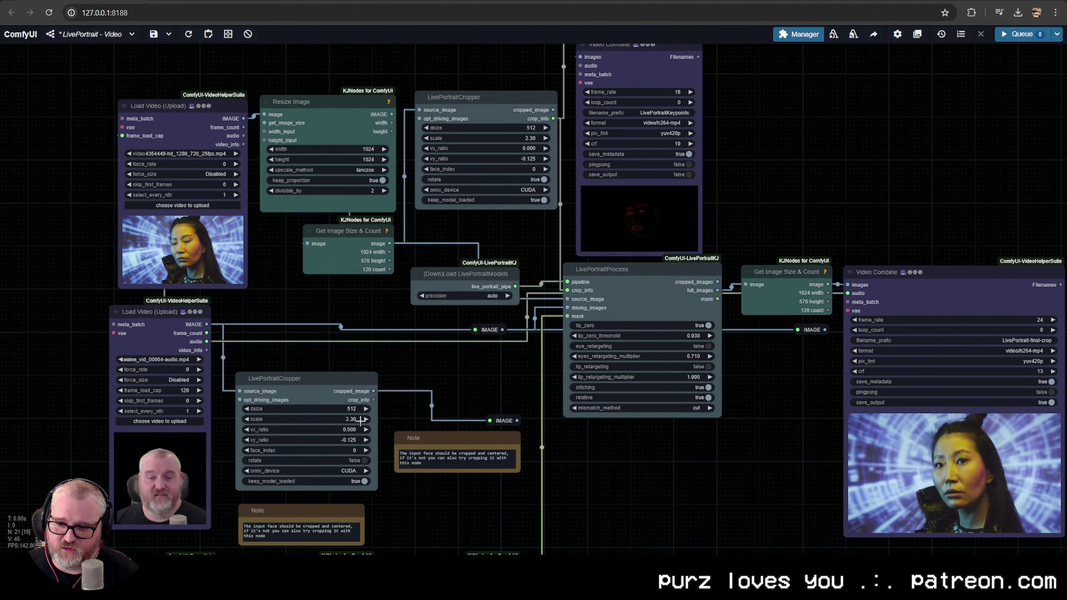
pyautogui.moveTo(317, 326); pyautogui.dragTo(389, 344)
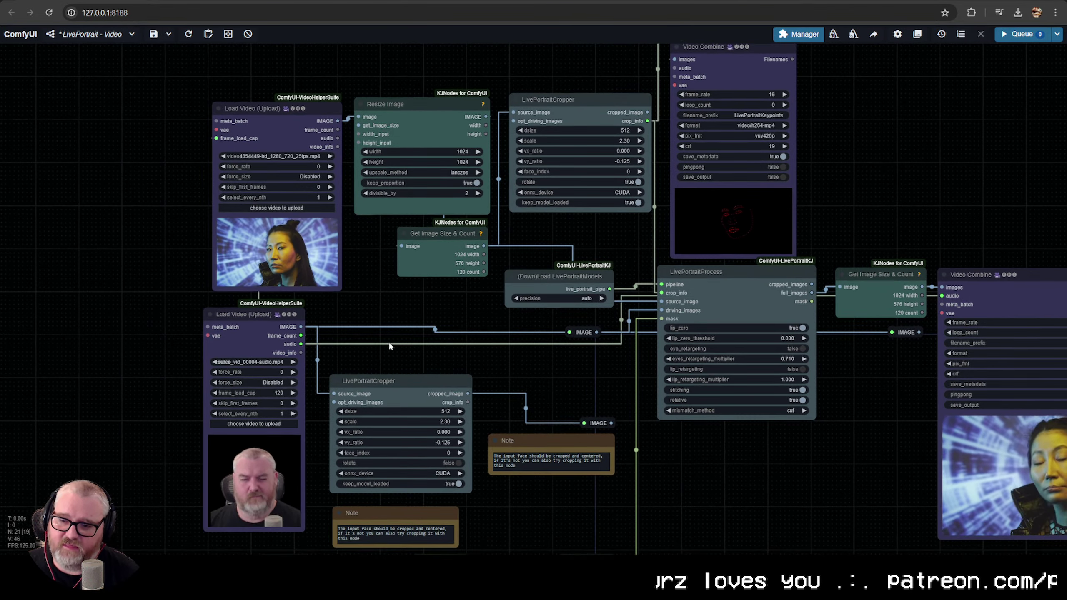
pyautogui.click(281, 393)
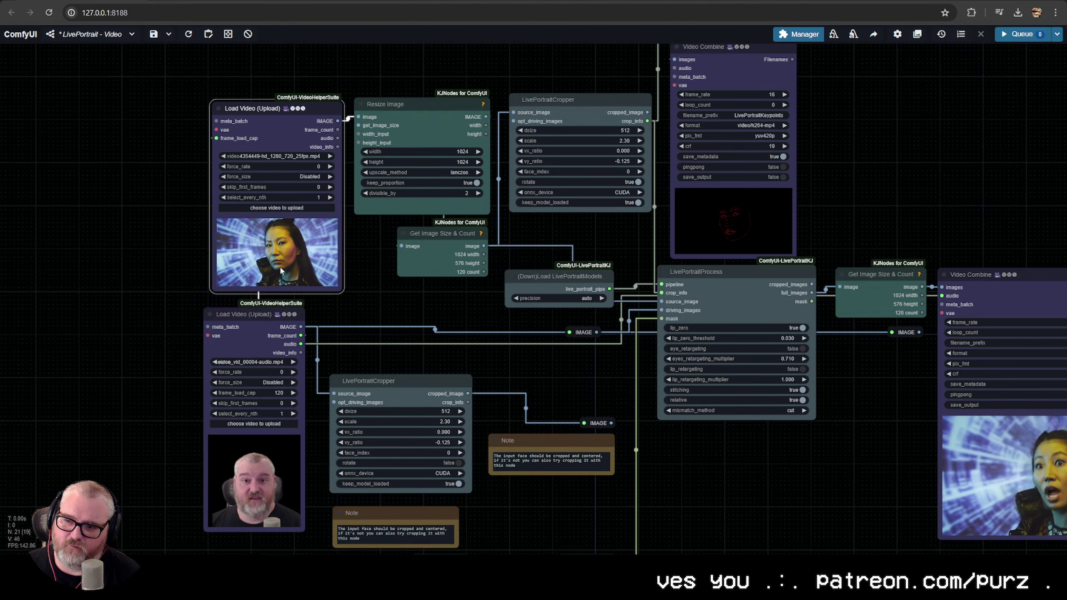
pyautogui.click(280, 331)
pyautogui.click(298, 129)
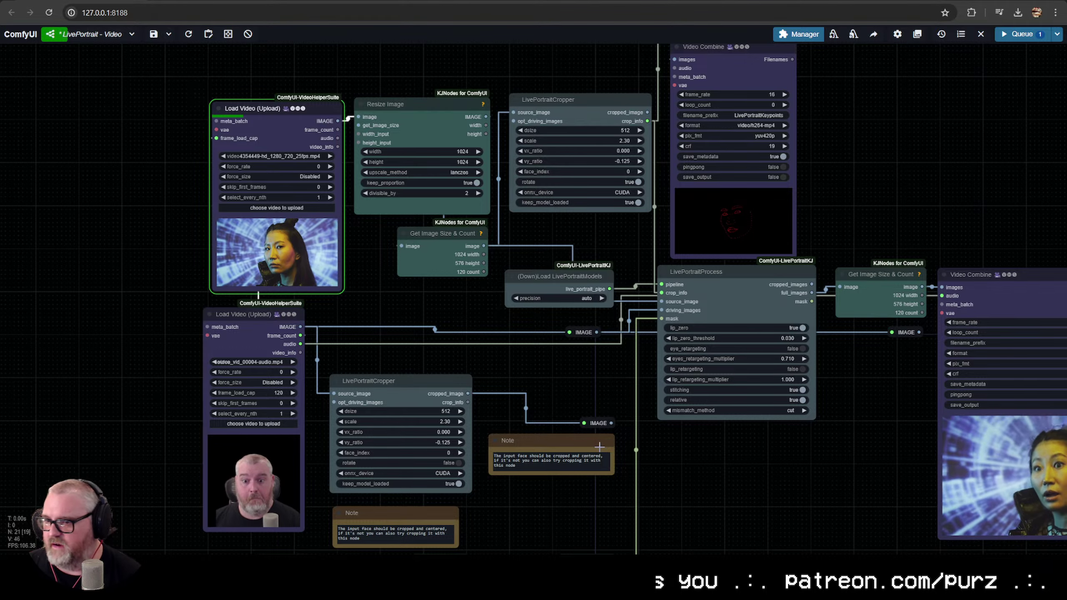
# Queue the workflow to generate the LivePortrait video
pyautogui.hotkey('ctrl', 'Return')
pyautogui.scroll(-5, 590, 456)
pyautogui.moveTo(582, 421); pyautogui.dragTo(369, 290)
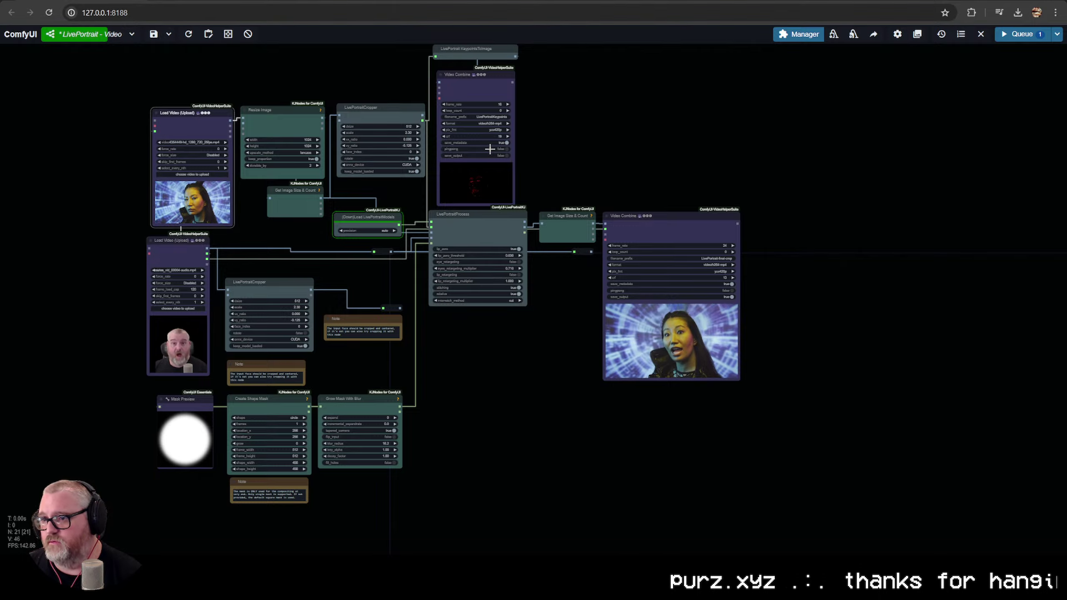
# Inspect the facial keypoints preview in the Video Combine node with the LivePortraitKeypoints prefix
pyautogui.scroll(10, 490, 149)
pyautogui.moveTo(577, 149); pyautogui.dragTo(572, 310)
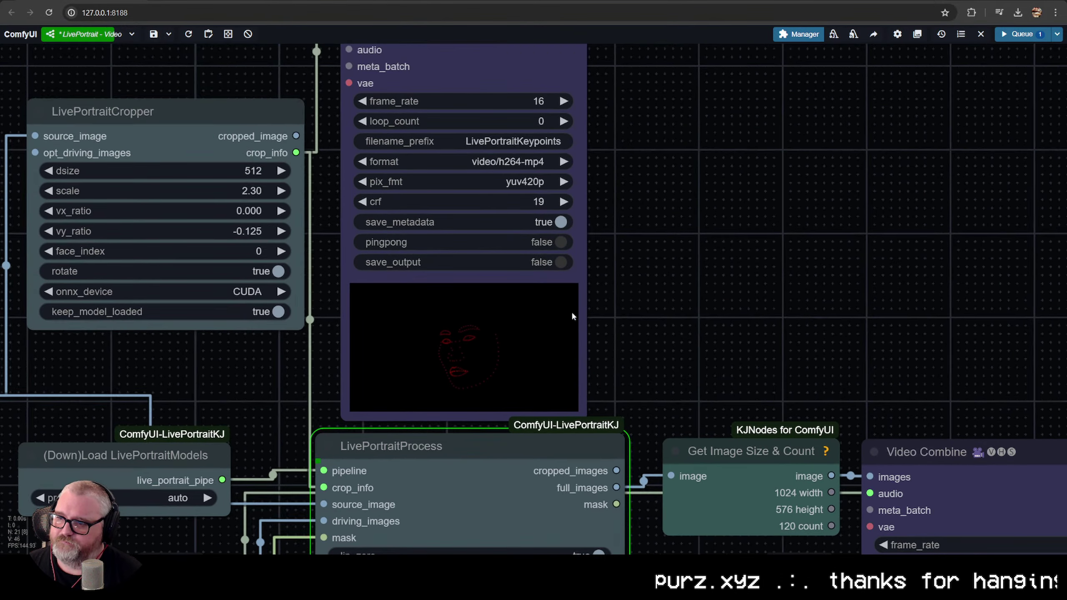
pyautogui.scroll(10, 573, 316)
pyautogui.scroll(1, 423, 379)
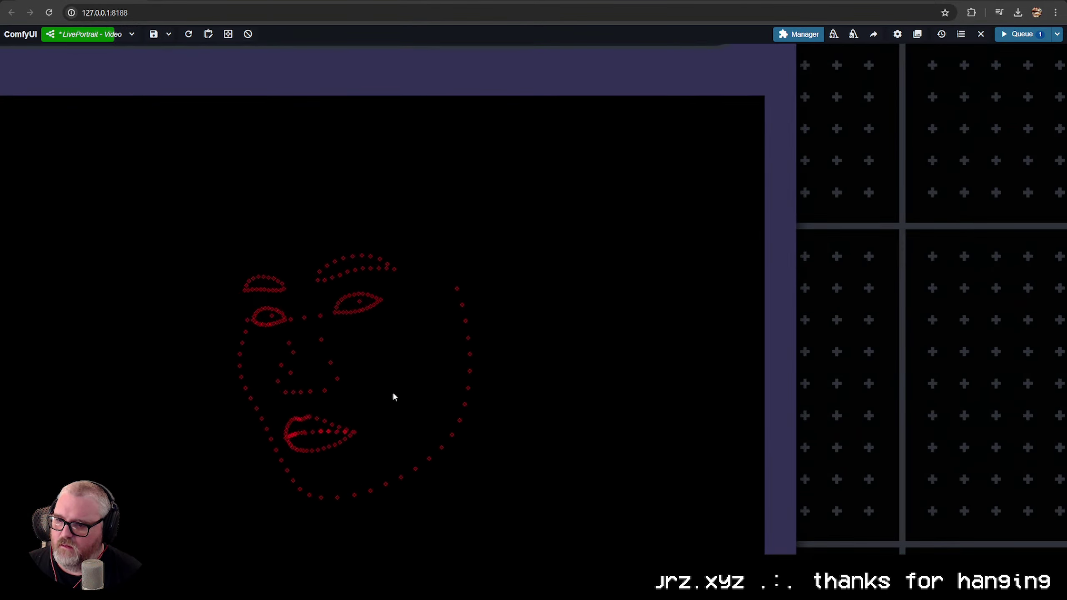
pyautogui.scroll(-7, 383, 396)
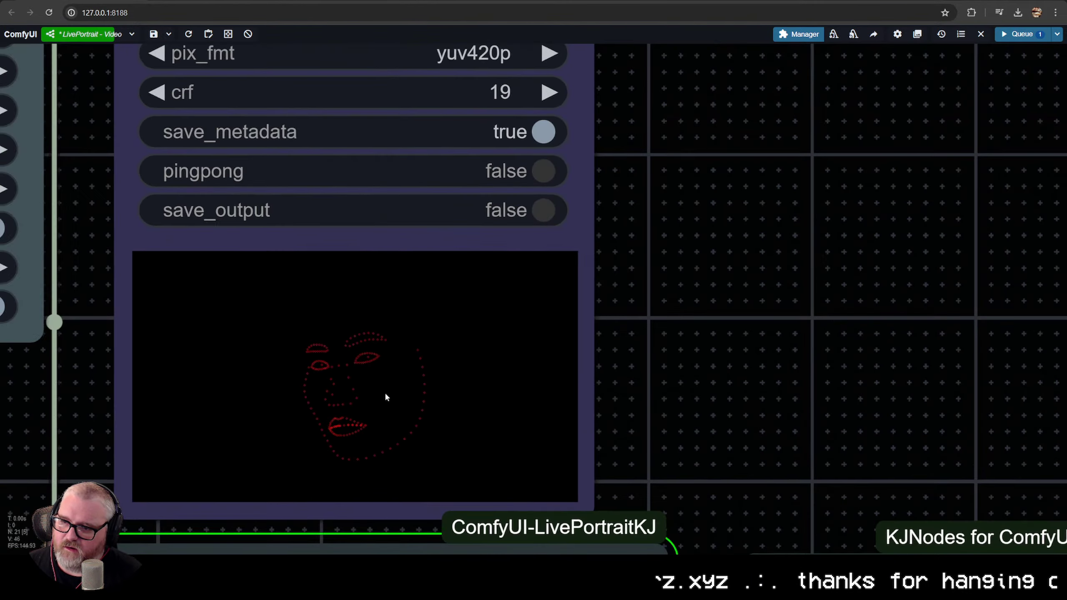
pyautogui.scroll(-6, 385, 393)
# Follow the run through LivePortraitProcess and examine the generated video in the final Video Combine node
pyautogui.moveTo(500, 404); pyautogui.dragTo(665, 215)
pyautogui.scroll(-2, 654, 279)
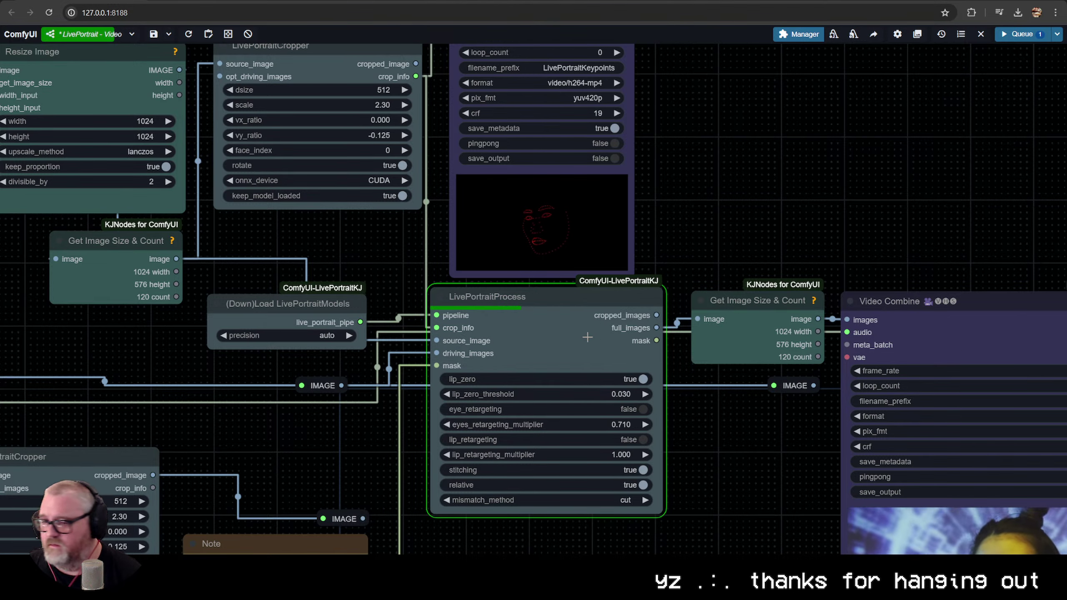
pyautogui.moveTo(590, 383); pyautogui.dragTo(467, 301)
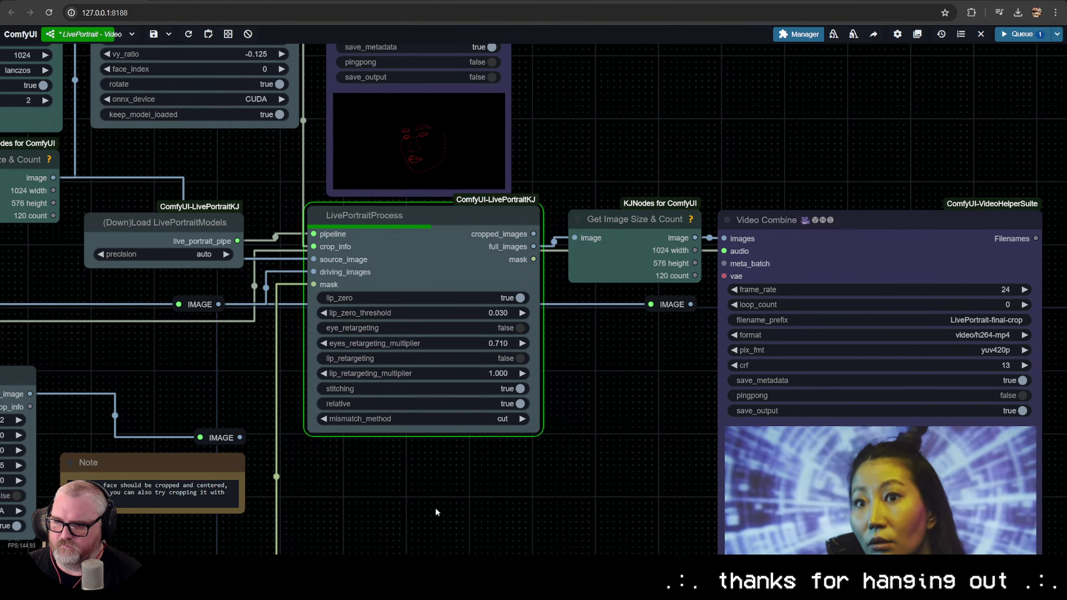
pyautogui.scroll(-4, 425, 507)
pyautogui.moveTo(419, 507); pyautogui.dragTo(610, 399)
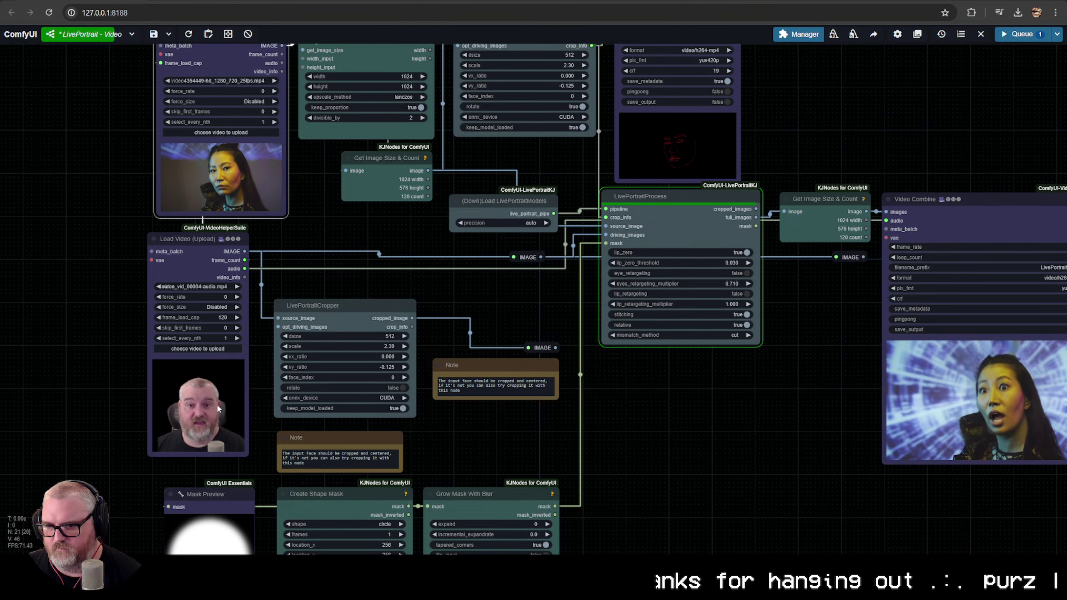
pyautogui.moveTo(695, 423); pyautogui.dragTo(384, 407)
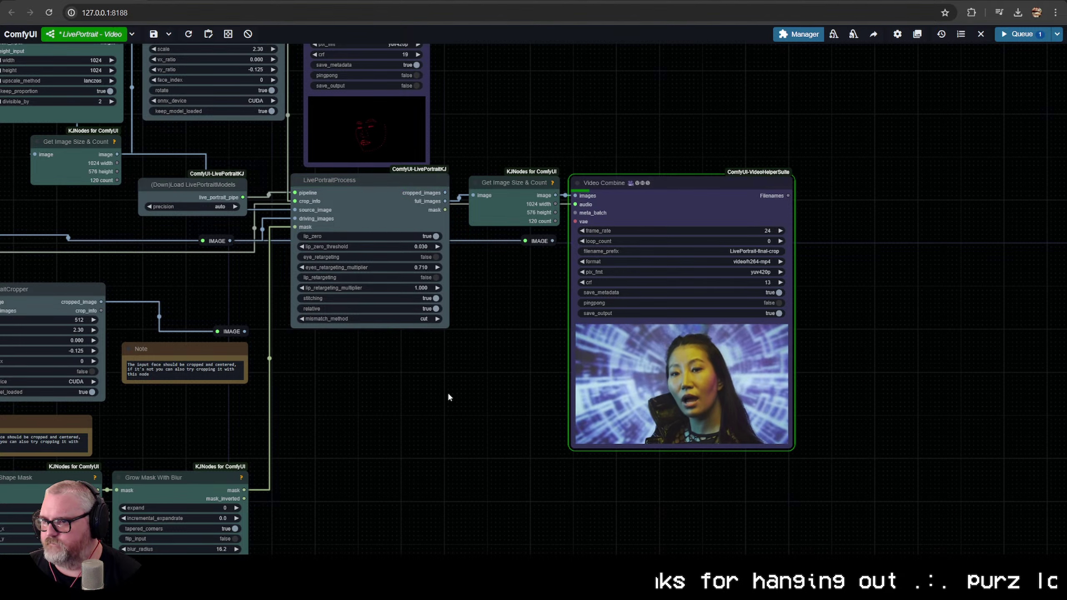
pyautogui.moveTo(475, 381); pyautogui.dragTo(269, 351)
pyautogui.scroll(4, 269, 350)
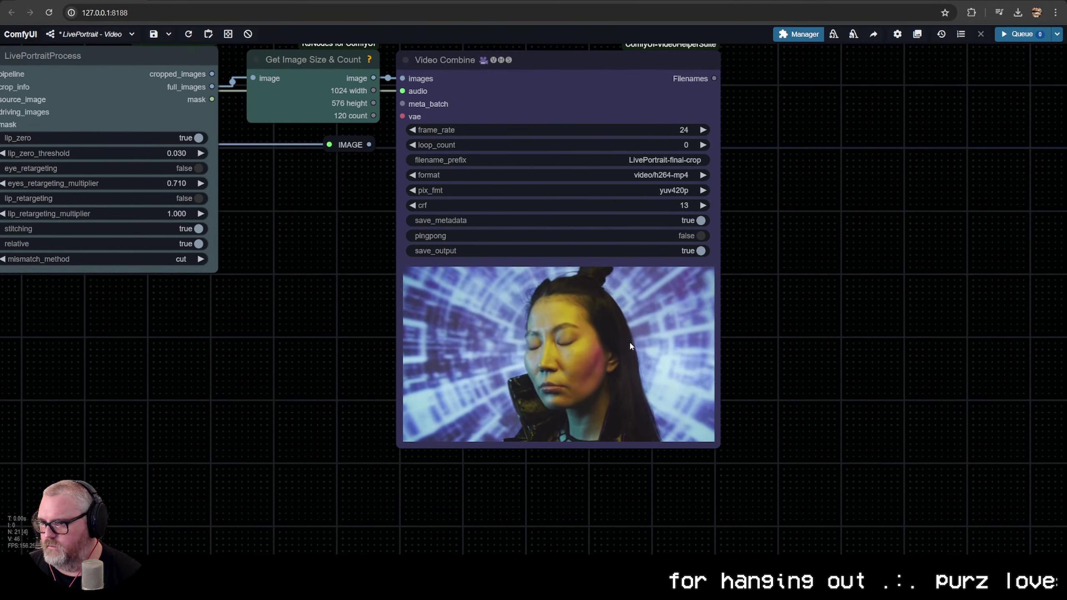
# Set the final Video Combine node's frame_rate to 30 and queue the workflow again
pyautogui.click(684, 130)
pyautogui.write('30')
pyautogui.press('Return')
pyautogui.hotkey('ctrl', 'Return')
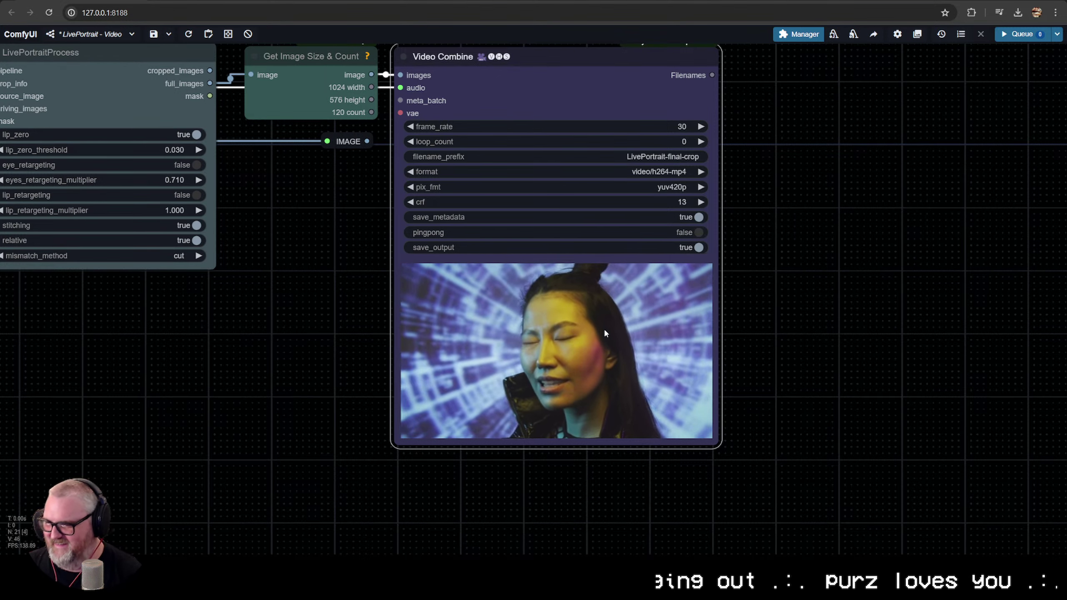
pyautogui.scroll(-12, 309, 347)
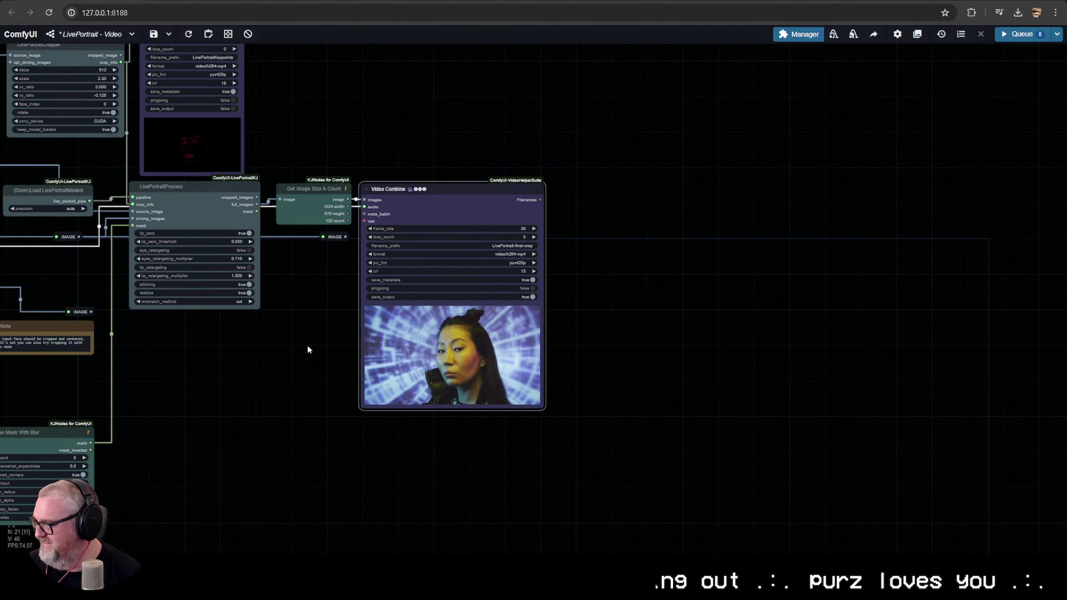
# Place the driving Load Video node beside the final Video Combine node to compare their previews, and return it to its original place
pyautogui.moveTo(309, 347); pyautogui.dragTo(585, 339)
pyautogui.moveTo(296, 274); pyautogui.dragTo(577, 278)
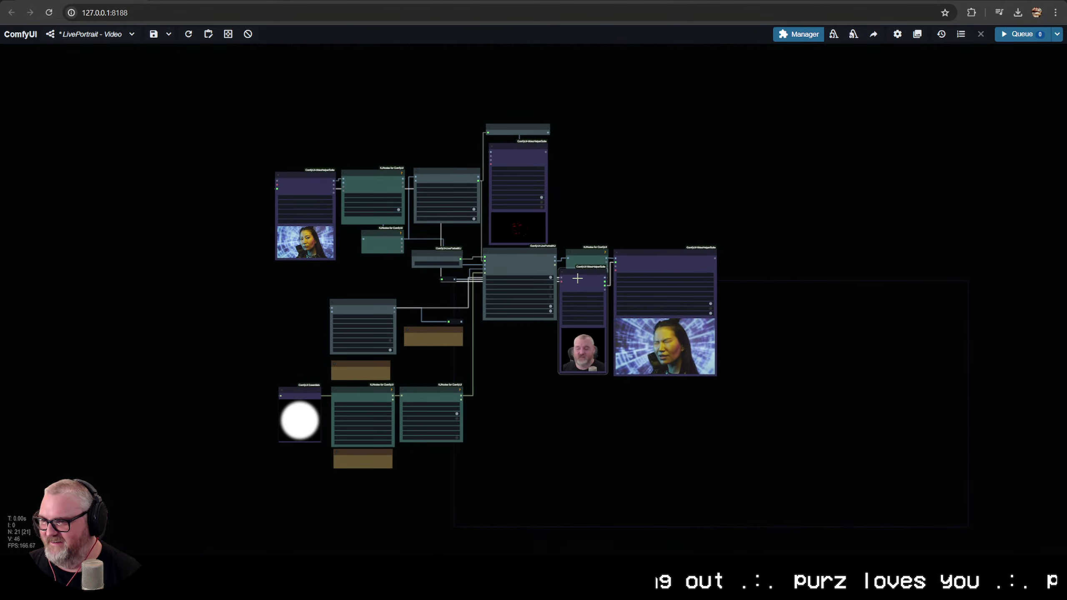
pyautogui.rightClick(661, 261)
pyautogui.scroll(5, 538, 337)
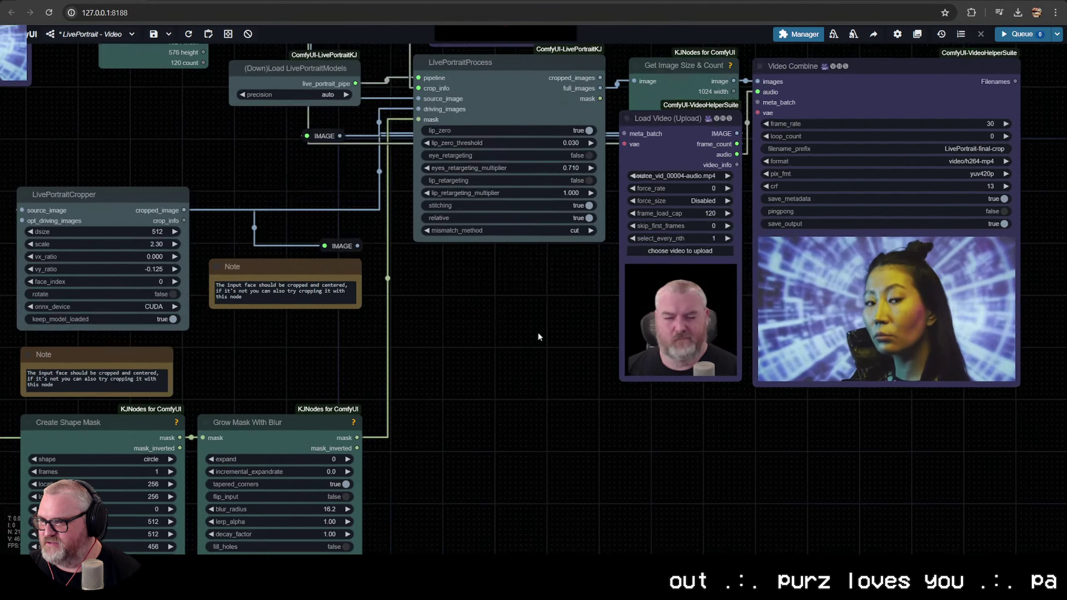
pyautogui.moveTo(360, 338); pyautogui.dragTo(269, 359)
pyautogui.moveTo(302, 219); pyautogui.dragTo(148, 282)
pyautogui.moveTo(209, 292); pyautogui.dragTo(555, 280)
pyautogui.moveTo(504, 265); pyautogui.dragTo(156, 209)
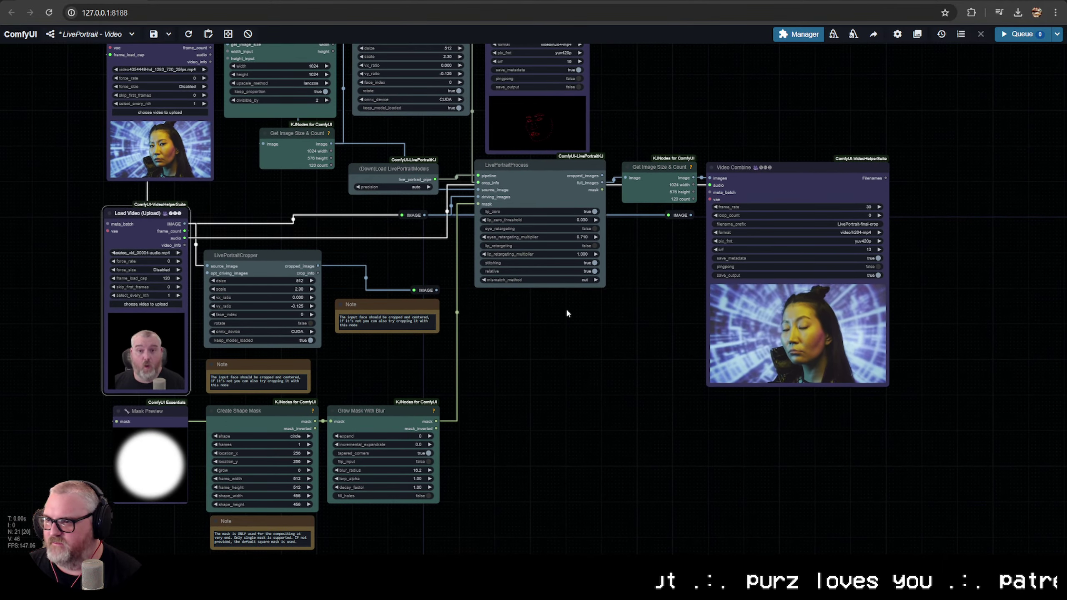
# Add an Image Concatenate node fed by the image output of the last Get Image Size & Count node
pyautogui.moveTo(565, 308); pyautogui.dragTo(420, 287)
pyautogui.scroll(-2, 471, 245)
pyautogui.scroll(4, 472, 245)
pyautogui.moveTo(472, 245); pyautogui.dragTo(331, 241)
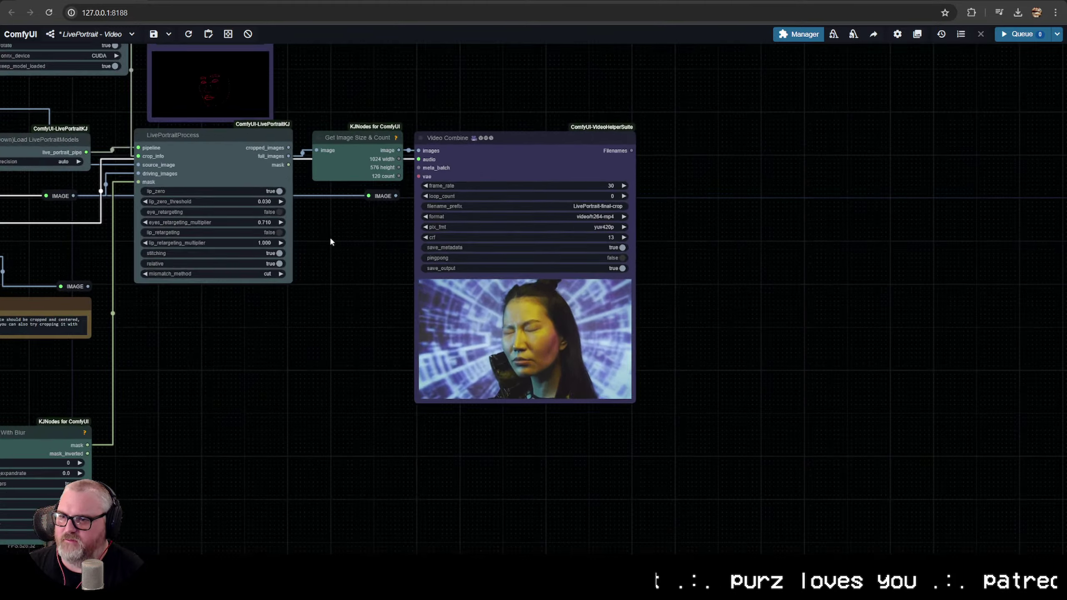
pyautogui.scroll(4, 331, 241)
pyautogui.moveTo(429, 100); pyautogui.dragTo(271, 370)
pyautogui.click(277, 382)
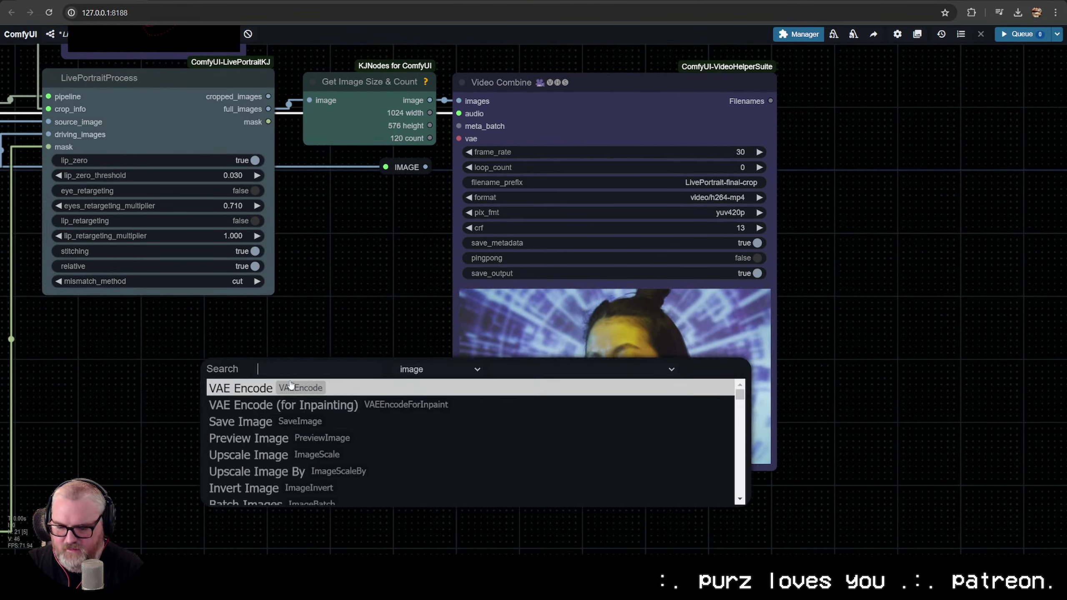
pyautogui.write('imageconca')
pyautogui.press('Return')
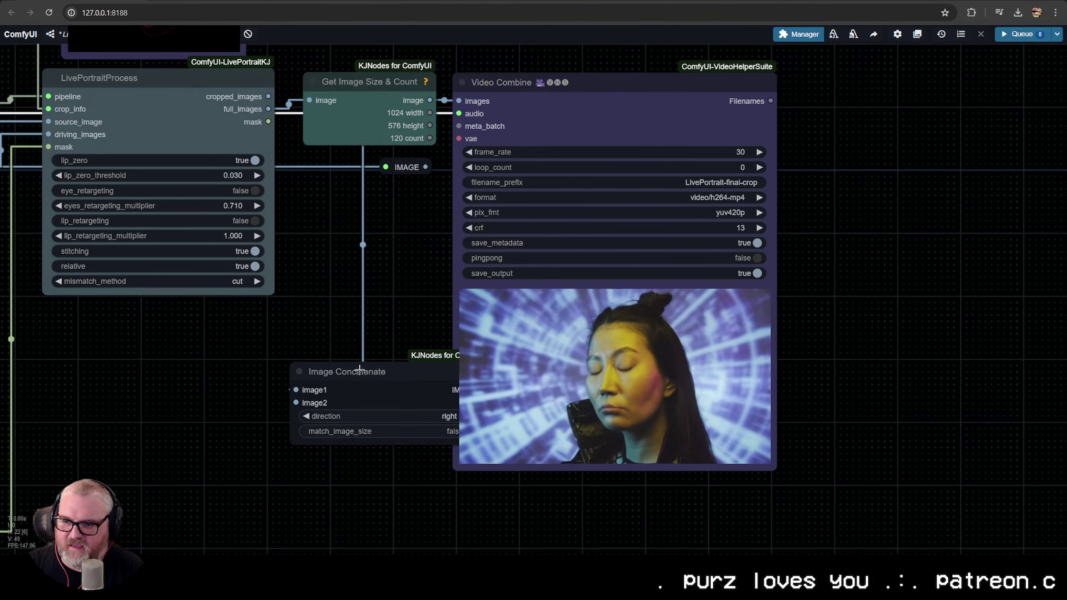
# Connect the driving video's images to image1 and the generated images to image2 of the Image Concatenate node
pyautogui.moveTo(226, 402); pyautogui.dragTo(424, 369)
pyautogui.scroll(-2, 375, 196)
pyautogui.moveTo(428, 353); pyautogui.dragTo(711, 293)
pyautogui.scroll(-1, 589, 299)
pyautogui.moveTo(585, 299); pyautogui.dragTo(623, 308)
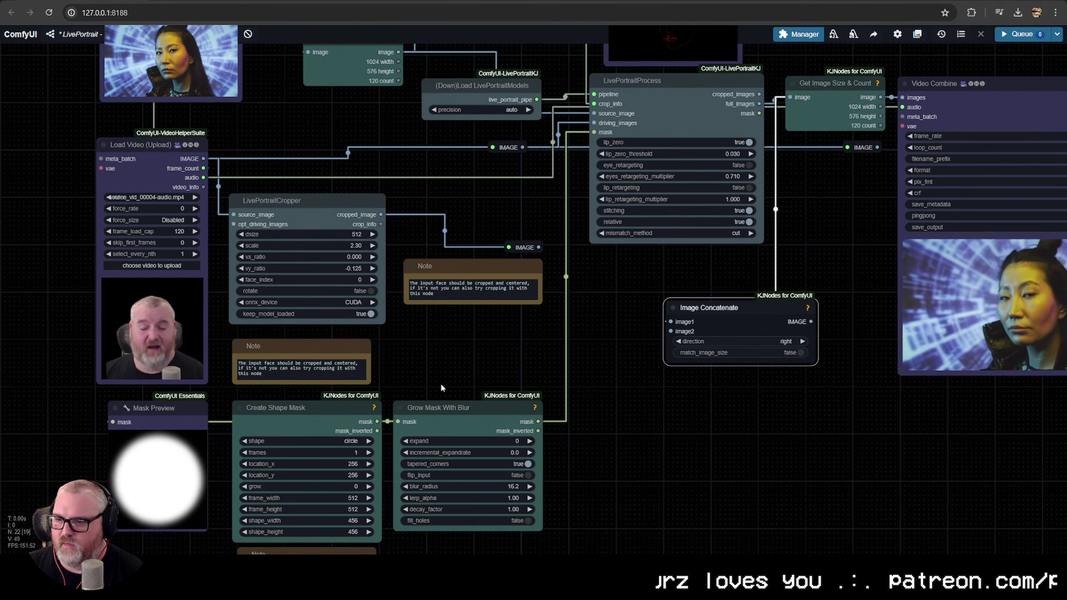
pyautogui.scroll(-2, 472, 453)
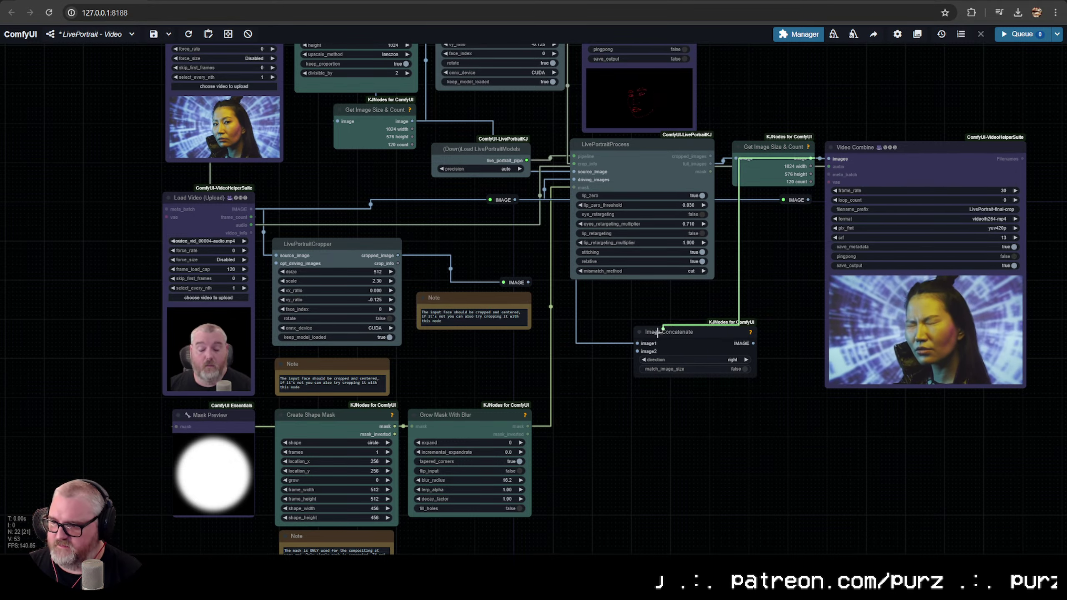
pyautogui.moveTo(771, 382); pyautogui.dragTo(565, 363)
pyautogui.scroll(3, 564, 312)
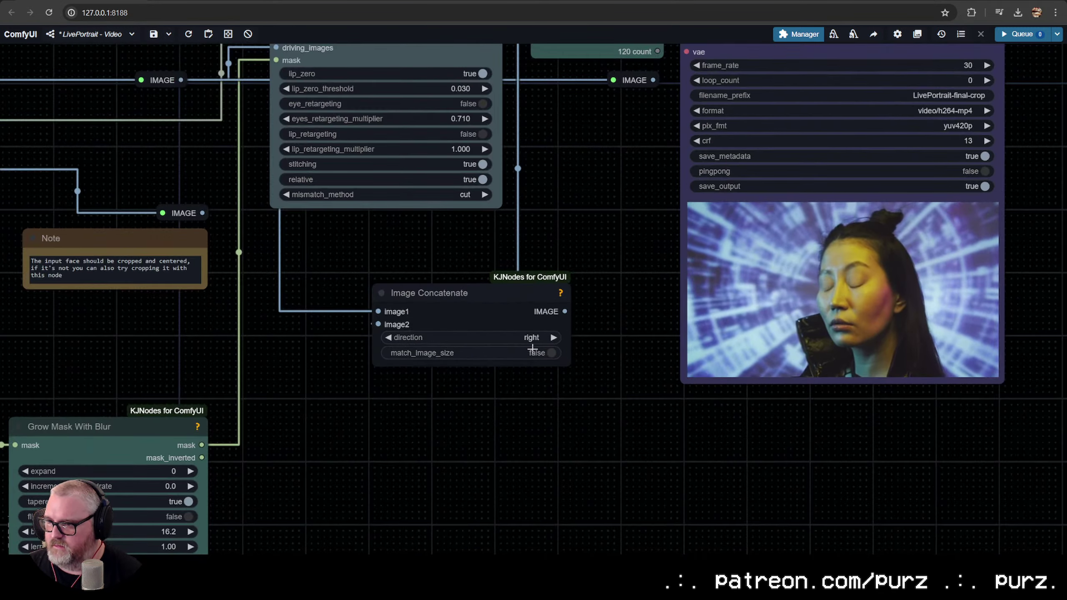
pyautogui.scroll(-4, 564, 312)
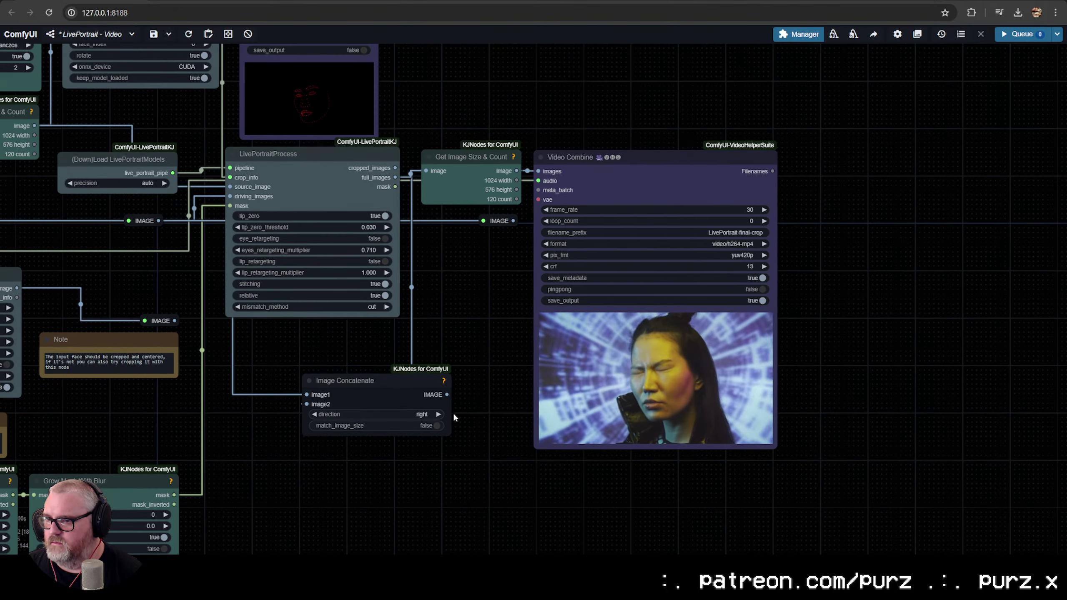
# Duplicate the final Video Combine node beside the original and connect the Image Concatenate output to the copy's images input
pyautogui.moveTo(448, 395); pyautogui.dragTo(832, 135)
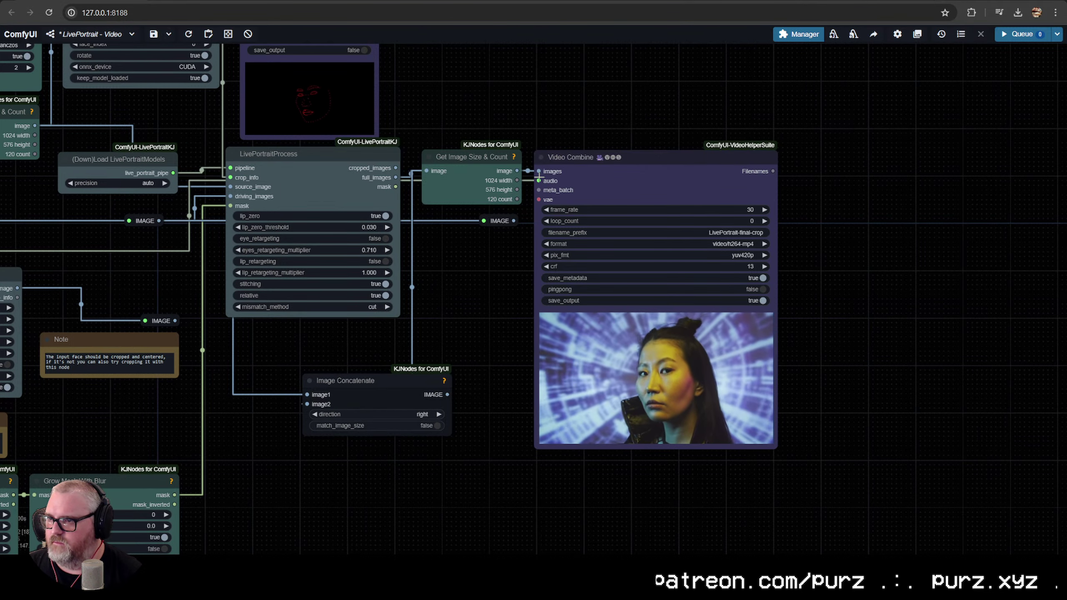
pyautogui.click(615, 172)
pyautogui.hotkey('ctrl', 'c')
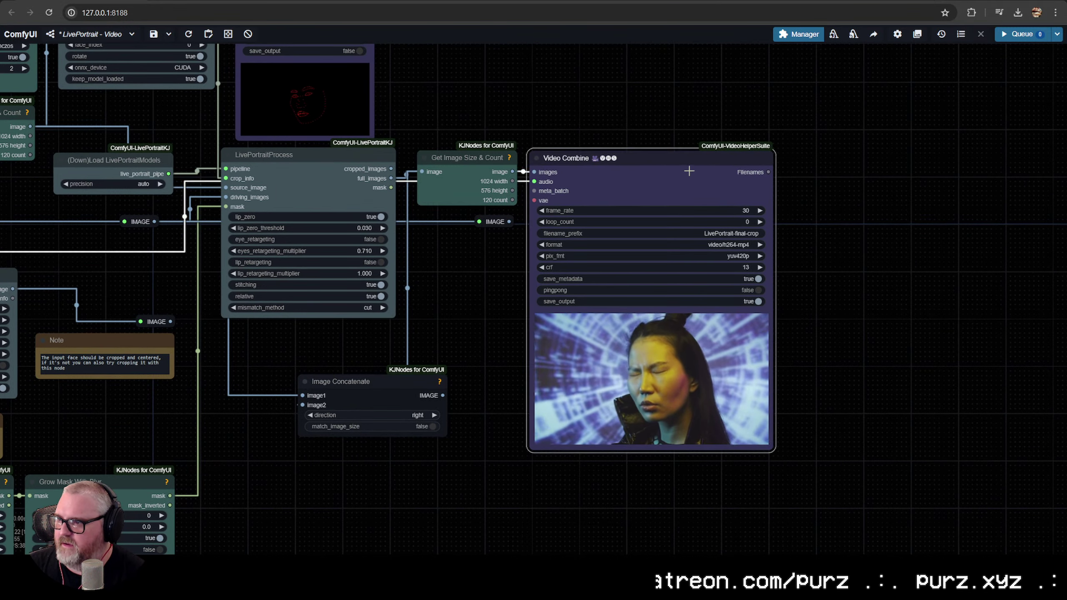
pyautogui.hotkey('ctrl', 'v')
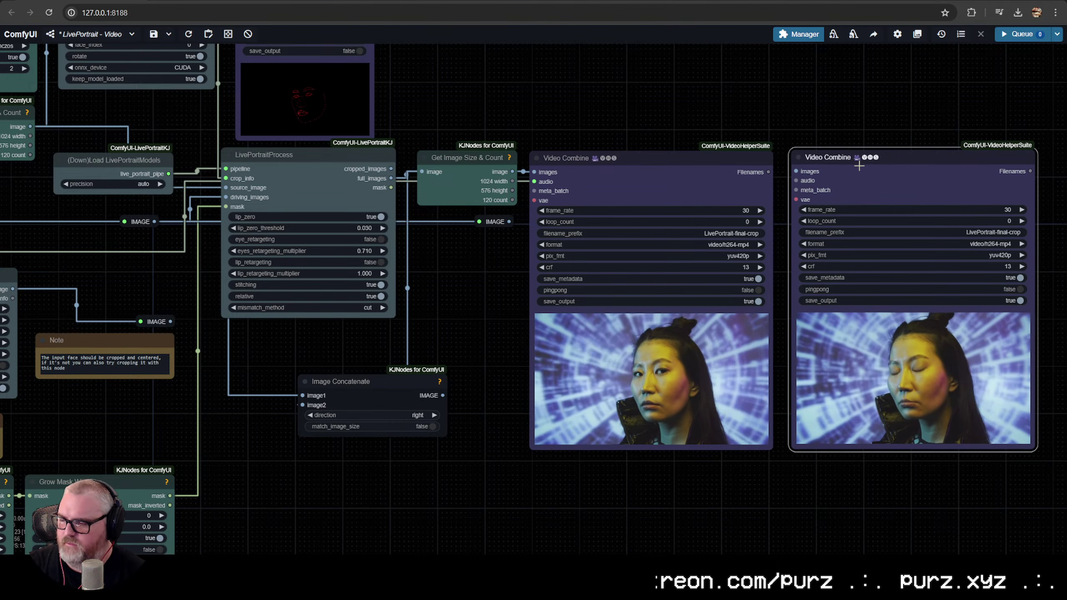
pyautogui.hotkey('ctrl', 'z')
pyautogui.hotkey('ctrl', 'shift', 'v')
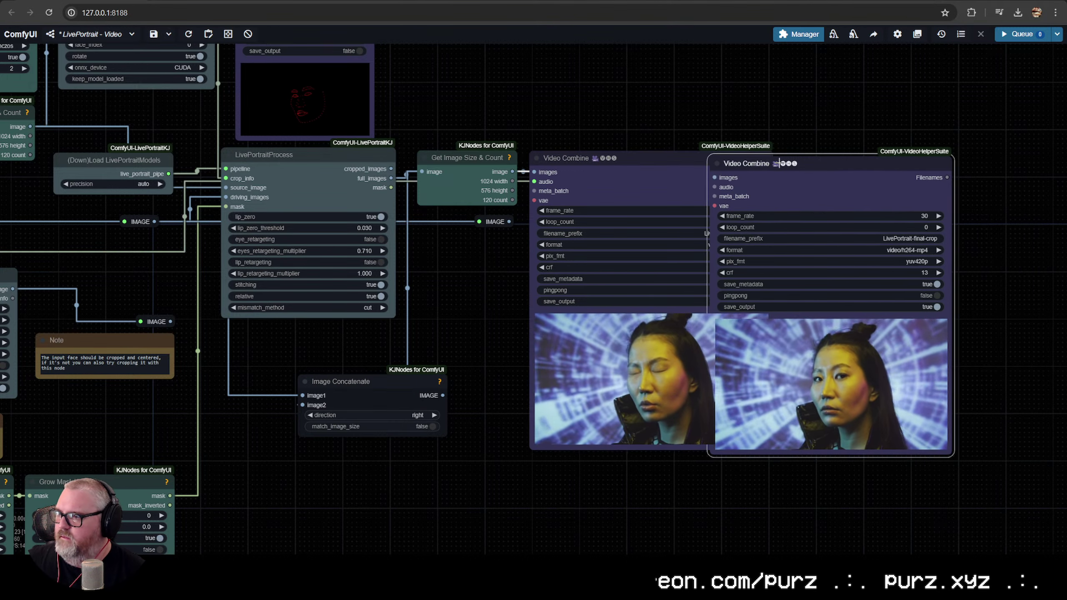
pyautogui.moveTo(790, 163); pyautogui.dragTo(887, 164)
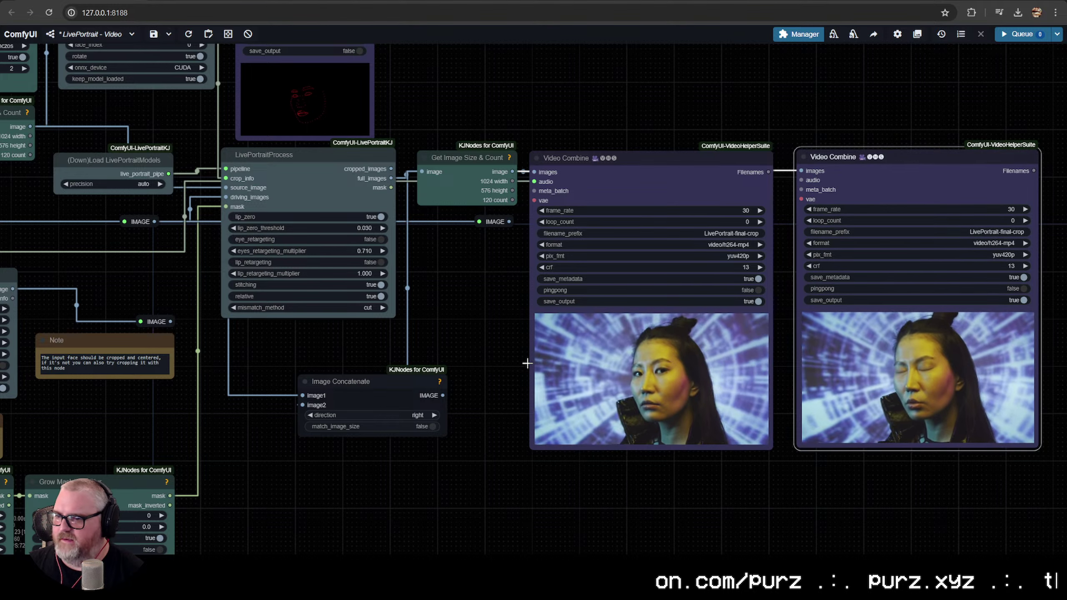
pyautogui.moveTo(442, 395); pyautogui.dragTo(633, 181)
# Try to connect the driving video's audio output to the duplicated Video Combine node
pyautogui.scroll(-2, 553, 254)
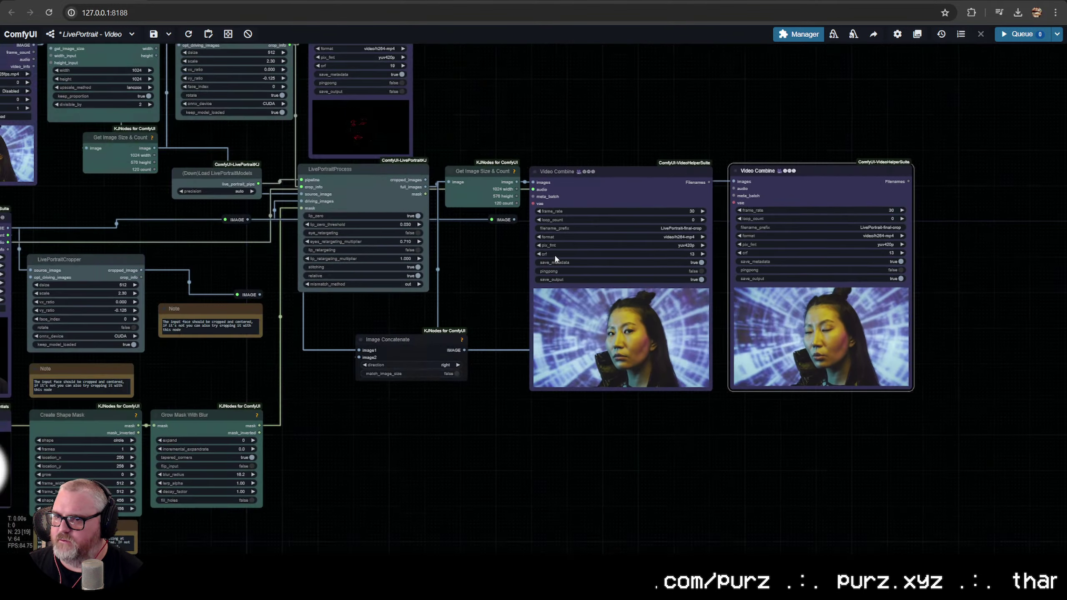
pyautogui.moveTo(25, 333); pyautogui.dragTo(450, 281)
pyautogui.moveTo(426, 190); pyautogui.dragTo(428, 187)
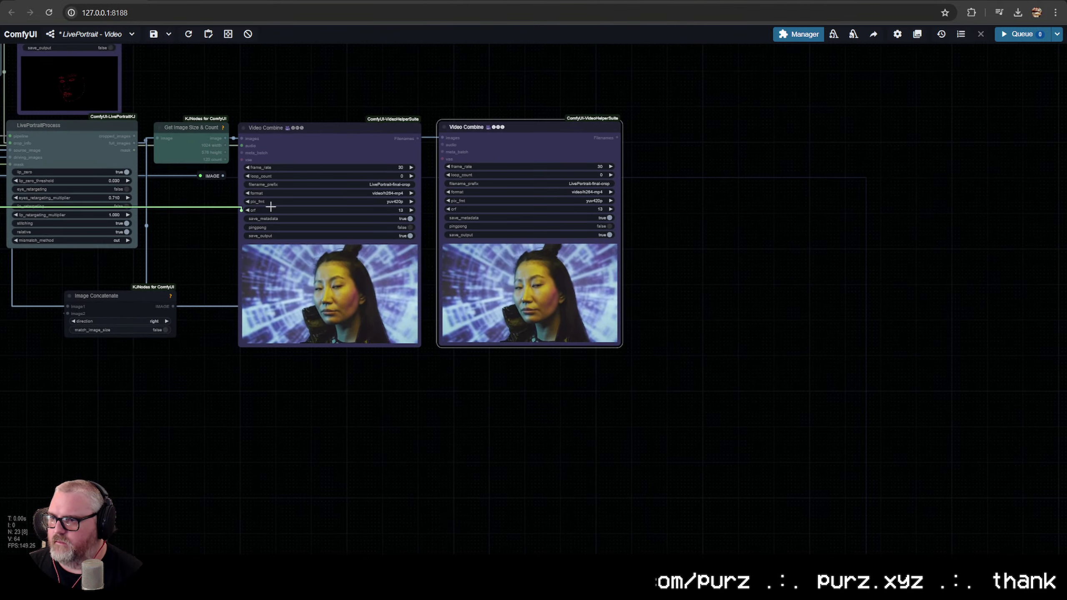
pyautogui.moveTo(442, 143); pyautogui.dragTo(769, 145)
pyautogui.scroll(4, 443, 142)
pyautogui.scroll(2, 437, 126)
pyautogui.press('space')
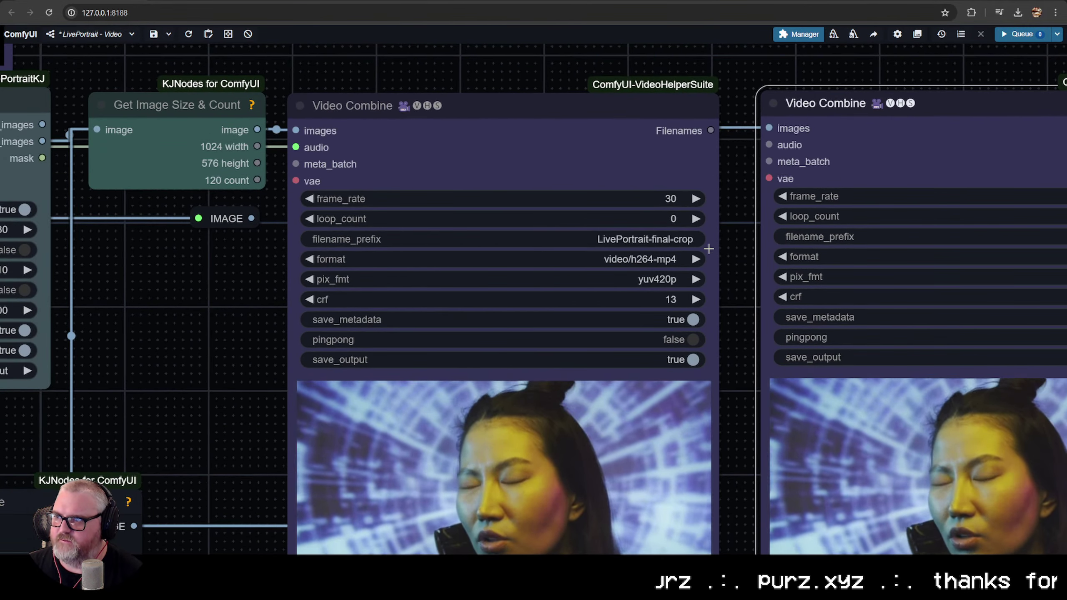
# Search the node library for audio nodes and look through the matching entries
pyautogui.scroll(-6, 710, 260)
pyautogui.doubleClick(498, 95)
pyautogui.write('audio')
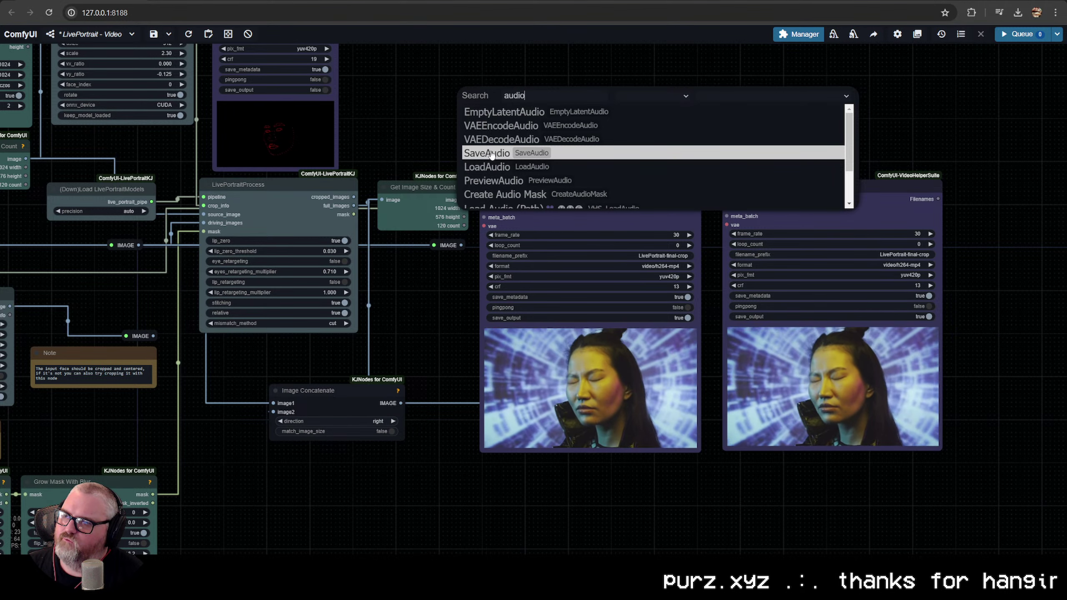
pyautogui.scroll(-2, 491, 155)
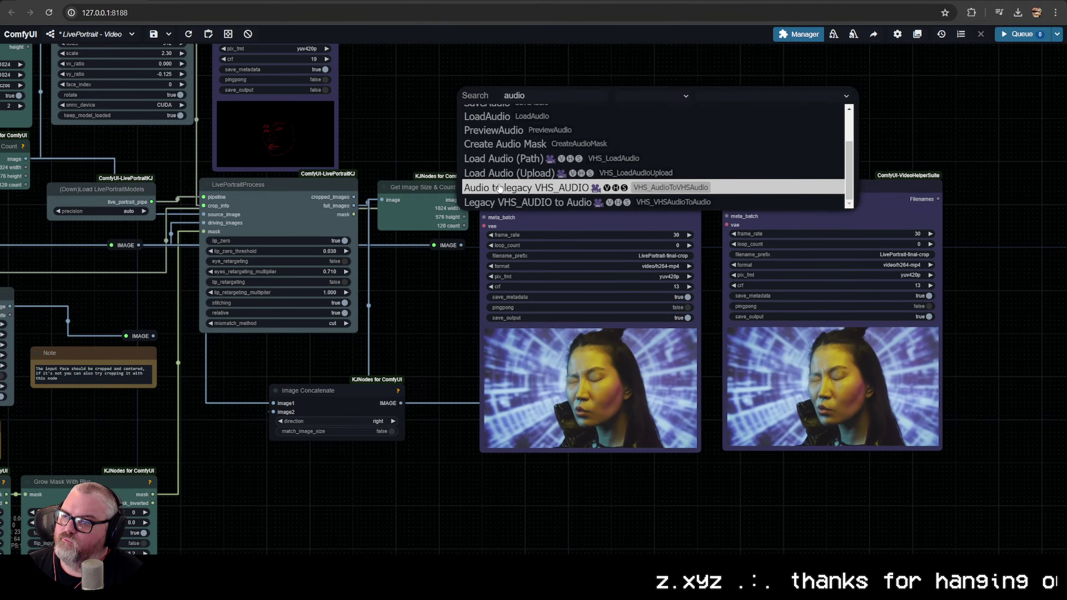
pyautogui.scroll(3, 499, 188)
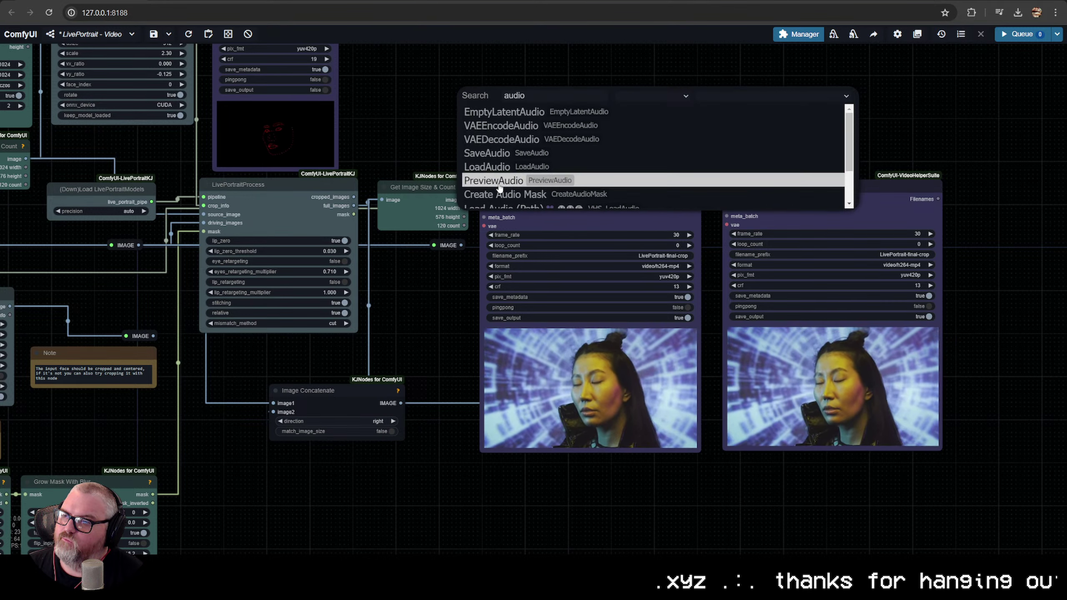
pyautogui.scroll(-2, 499, 189)
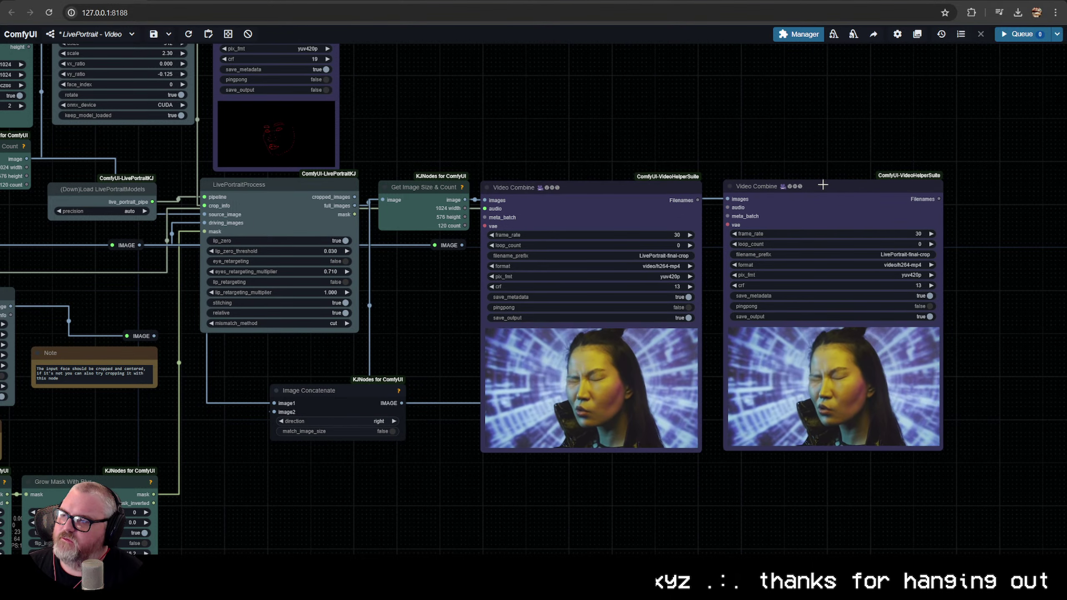
# Add a new Video Combine node above the duplicate and connect the driving video's audio output to its audio input
pyautogui.doubleClick(768, 112)
pyautogui.write('video com')
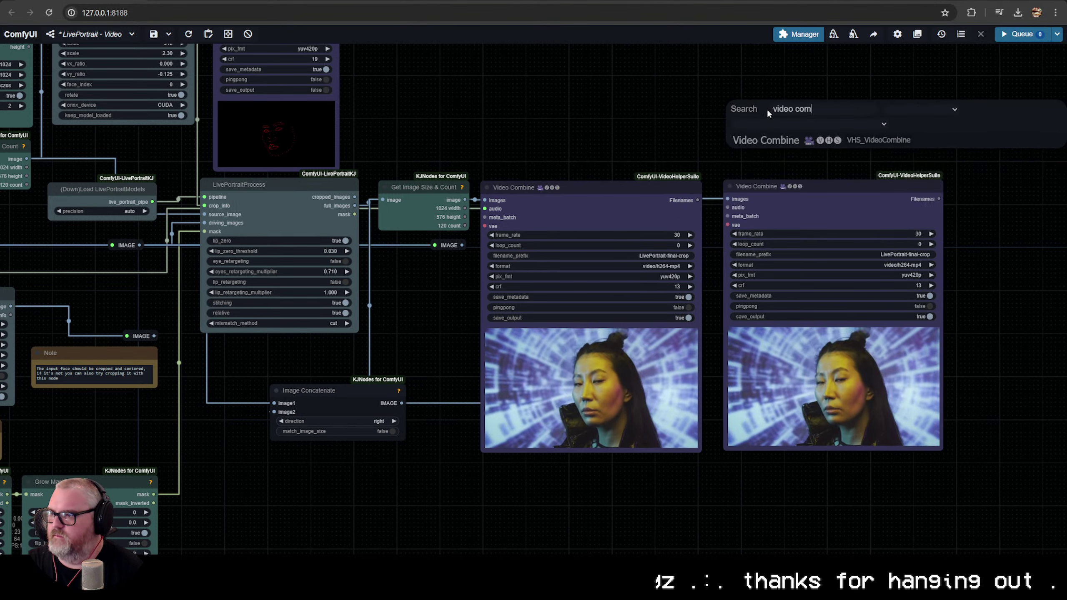
pyautogui.press('Return')
pyautogui.moveTo(838, 103); pyautogui.dragTo(810, 77)
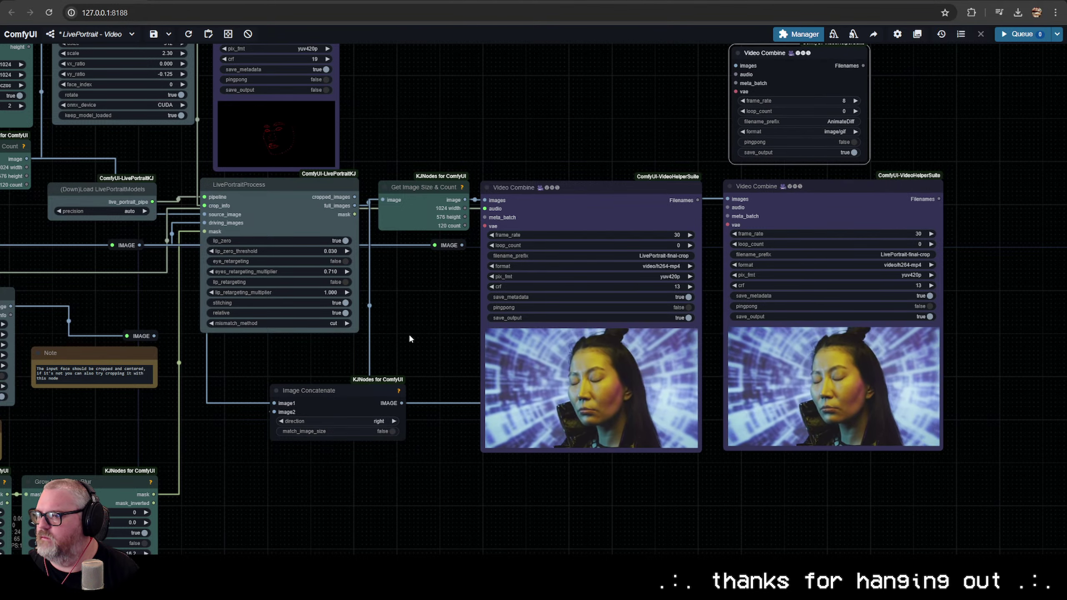
pyautogui.scroll(-3, 410, 339)
pyautogui.moveTo(410, 338); pyautogui.dragTo(735, 257)
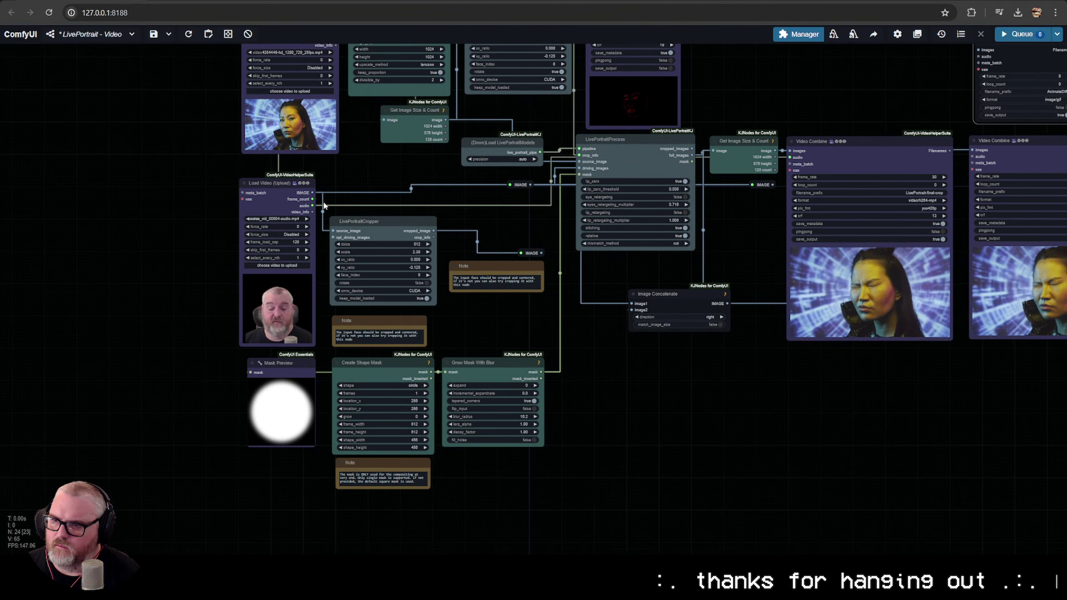
pyautogui.moveTo(313, 206); pyautogui.dragTo(541, 192)
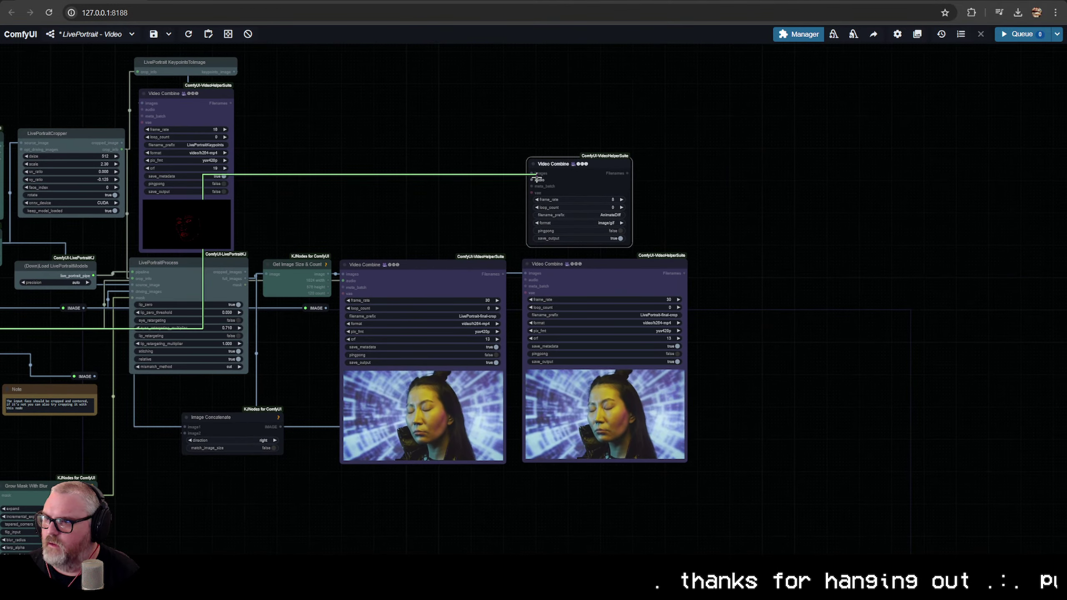
# Delete the duplicated Video Combine node and move the new one into its place
pyautogui.click(579, 281)
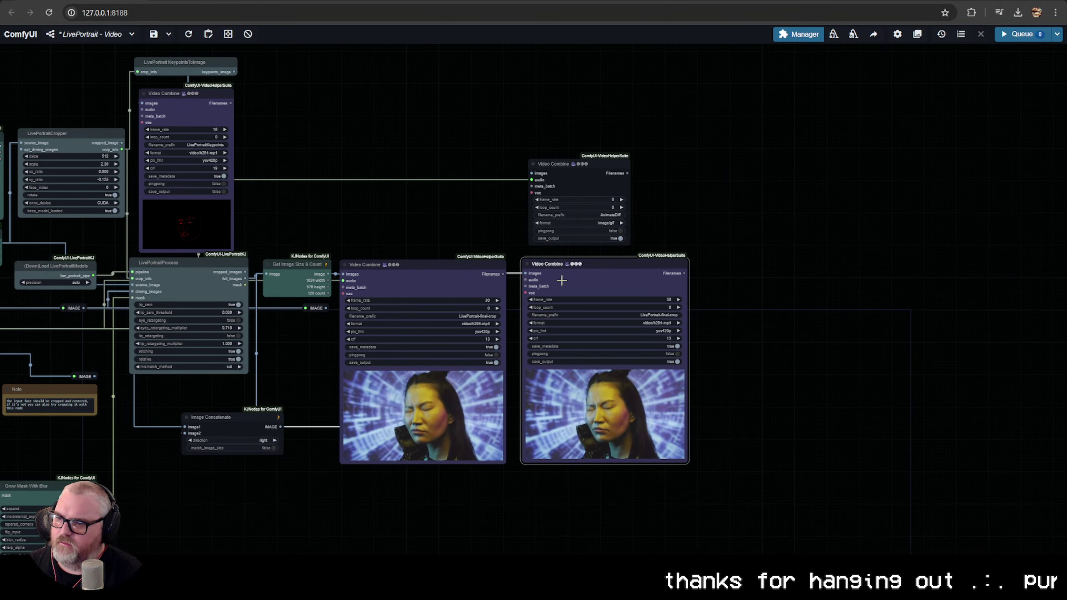
pyautogui.press('Delete')
pyautogui.moveTo(587, 168); pyautogui.dragTo(573, 264)
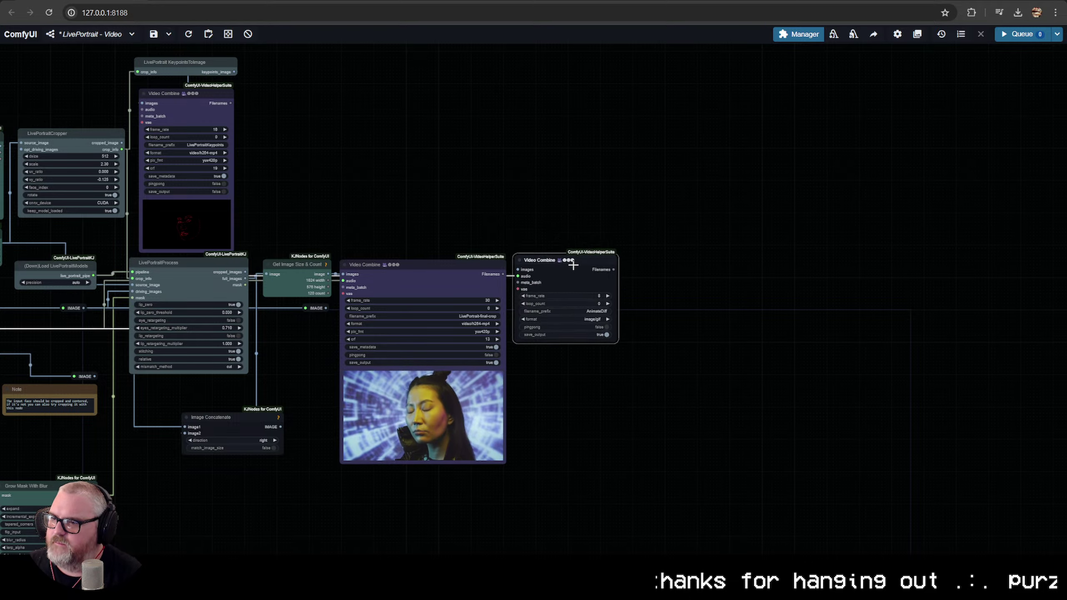
# Set the new Video Combine node's frame_rate to 30, filename_prefix to LivePortrait-final-crop, format to video/h264-mp4 and crf to 13
pyautogui.scroll(6, 577, 268)
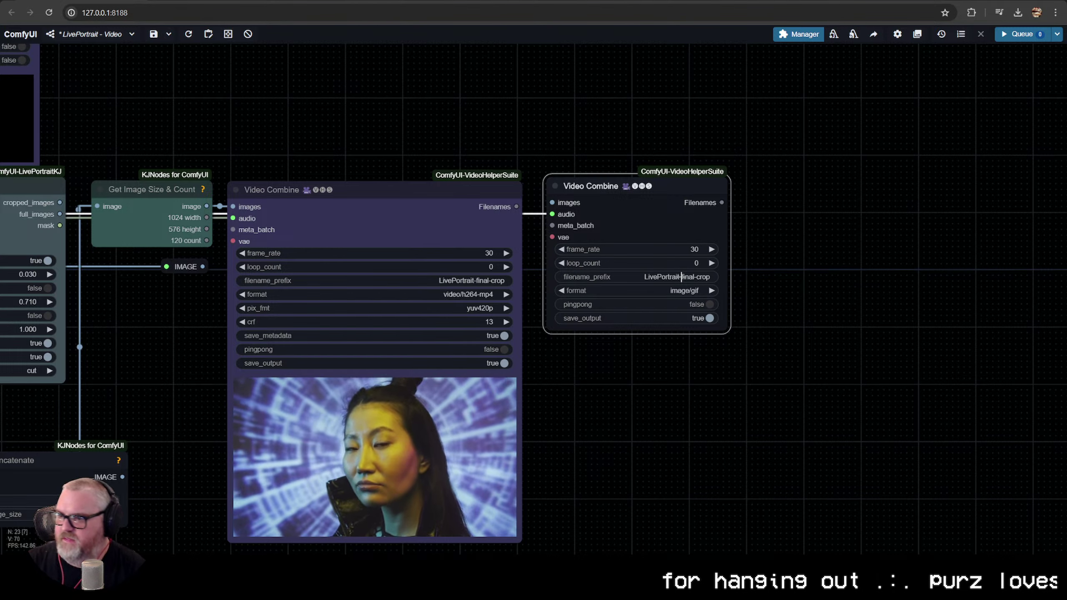
pyautogui.moveTo(394, 221); pyautogui.dragTo(438, 204)
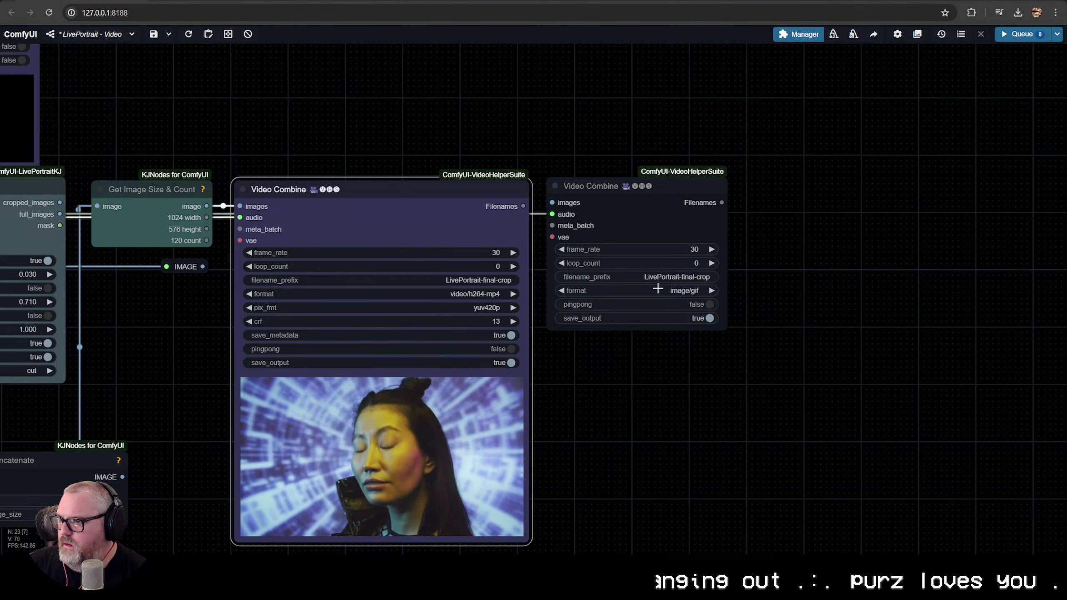
pyautogui.click(685, 290)
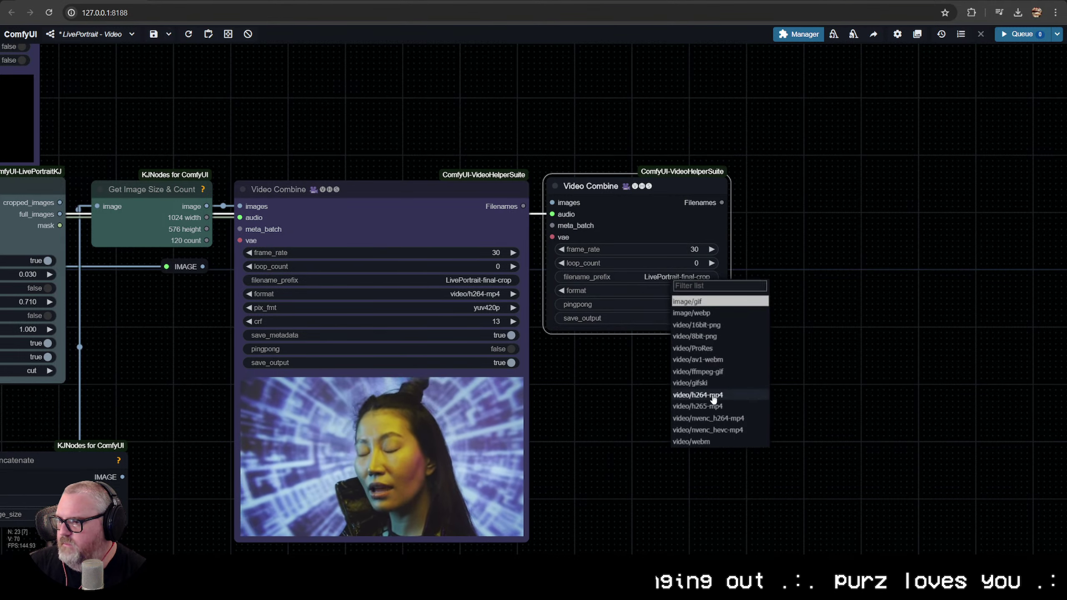
pyautogui.click(709, 396)
pyautogui.click(700, 318)
pyautogui.write('13')
pyautogui.press('Return')
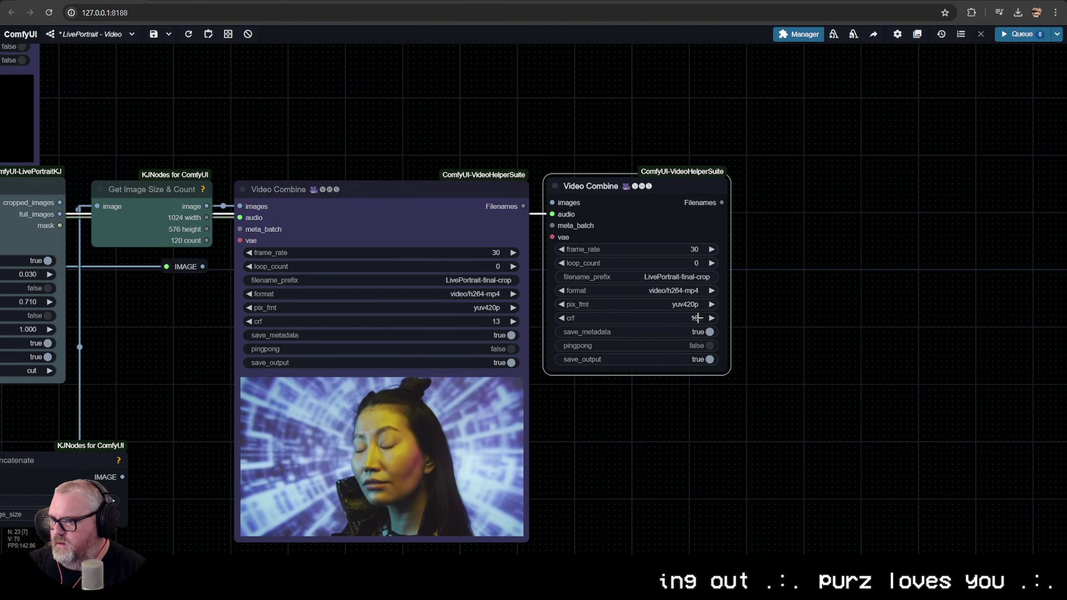
# Connect the Image Concatenate output to the new Video Combine node's images input and reposition both nodes
pyautogui.moveTo(654, 201); pyautogui.dragTo(717, 188)
pyautogui.scroll(-3, 647, 269)
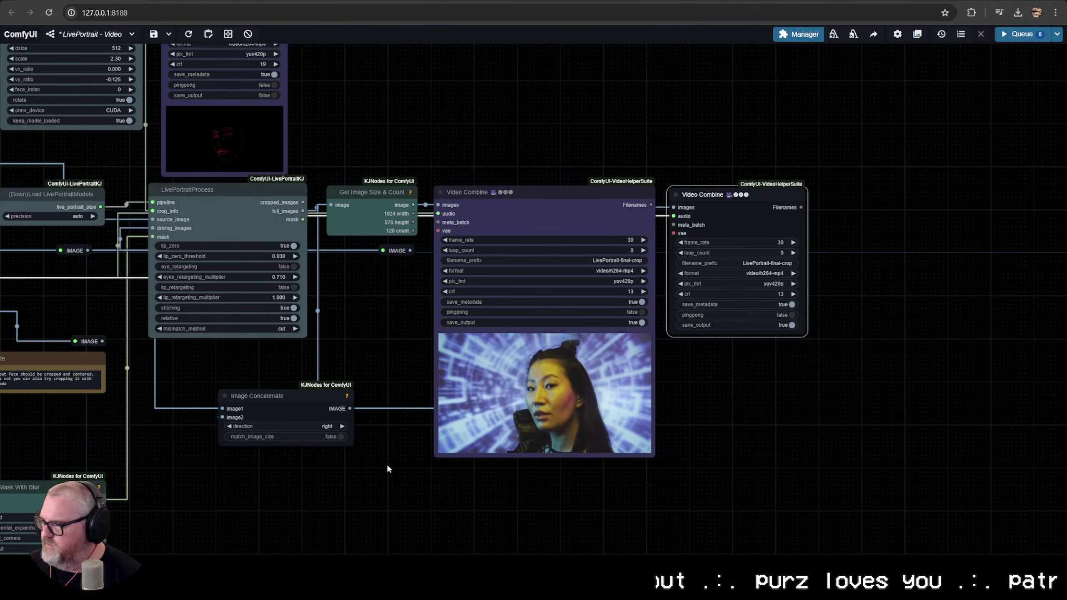
pyautogui.moveTo(311, 393); pyautogui.dragTo(265, 359)
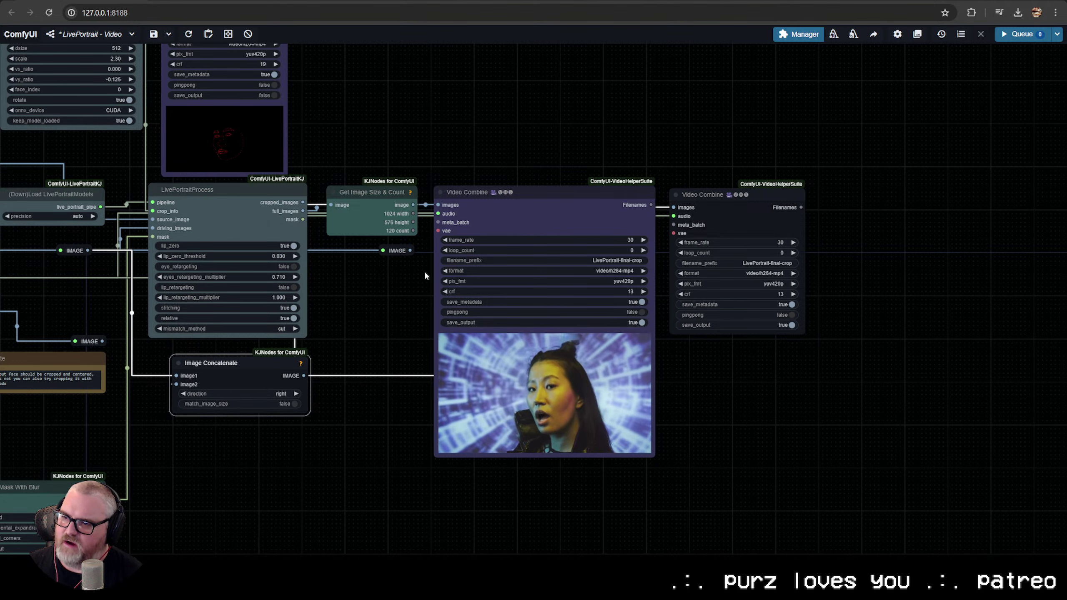
pyautogui.moveTo(382, 358); pyautogui.dragTo(289, 376)
pyautogui.moveTo(199, 386); pyautogui.dragTo(242, 399)
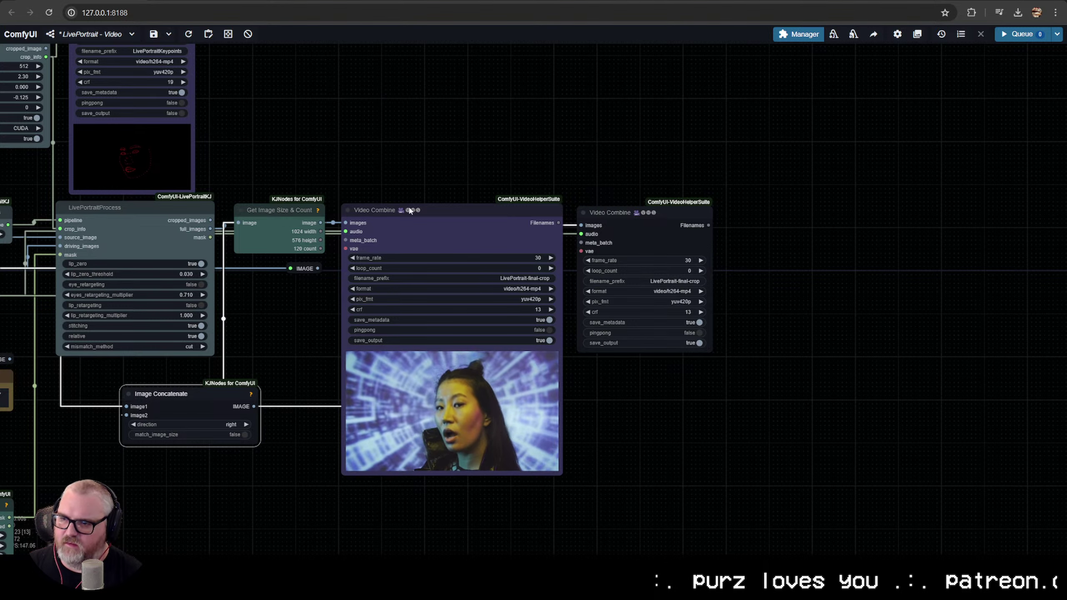
# Arrange the Image Concatenate node beneath LivePortraitProcess and the new Video Combine node beside the existing one
pyautogui.moveTo(183, 395); pyautogui.dragTo(136, 379)
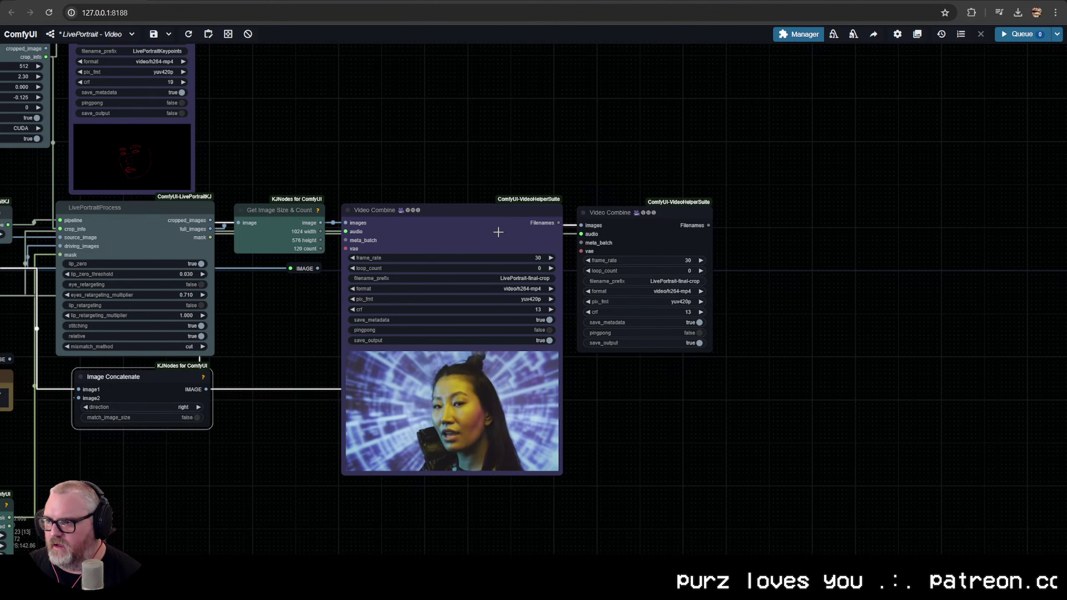
pyautogui.moveTo(614, 213); pyautogui.dragTo(612, 213)
pyautogui.moveTo(563, 181); pyautogui.dragTo(615, 159)
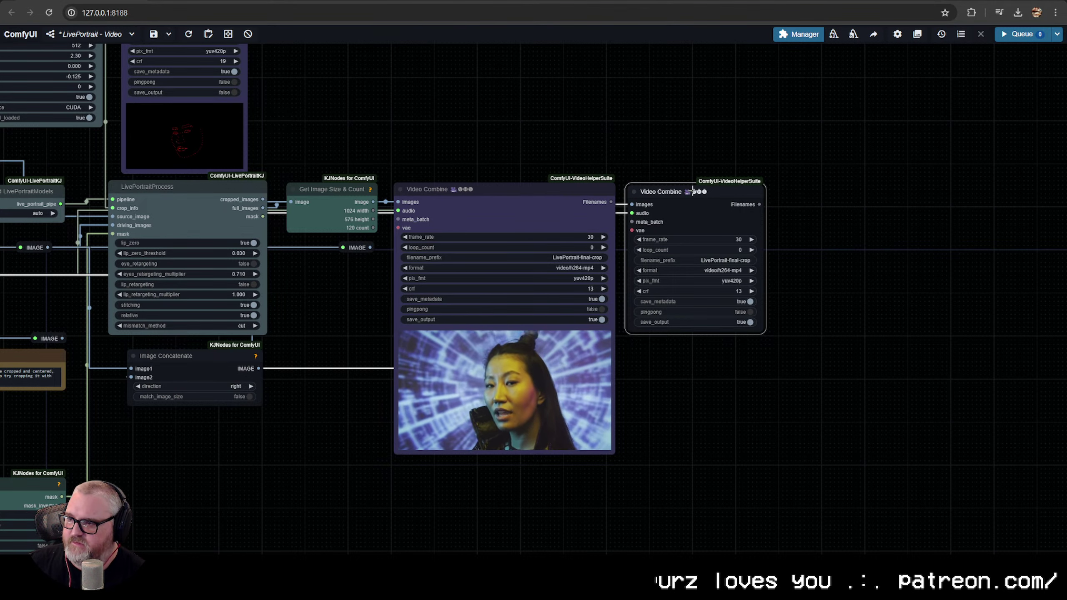
pyautogui.moveTo(195, 356); pyautogui.dragTo(195, 362)
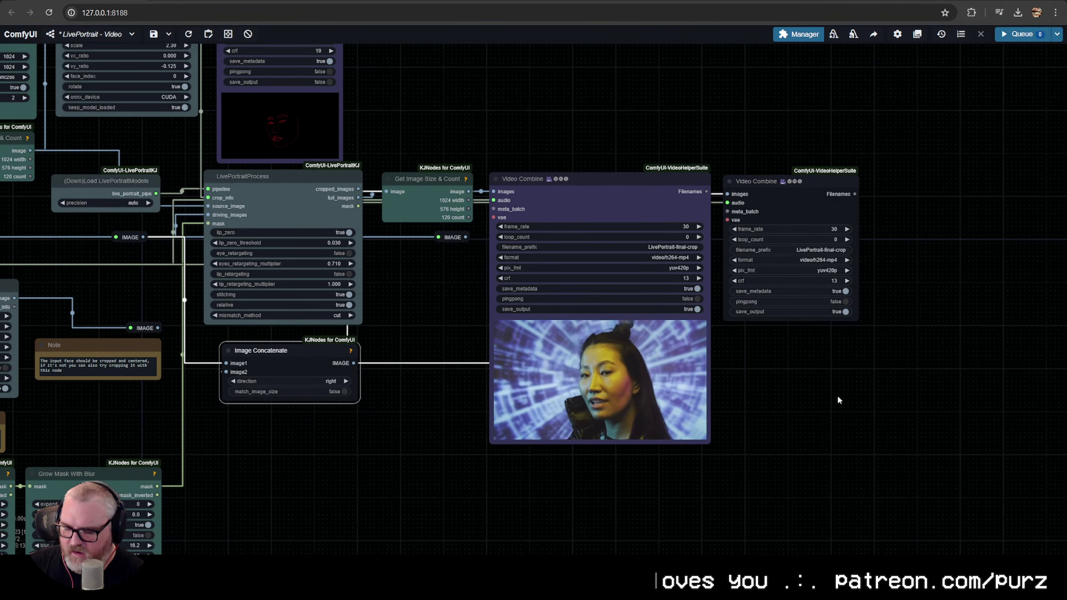
# Enable match_image_size on the Image Concatenate node and queue the workflow
pyautogui.click(336, 391)
pyautogui.moveTo(295, 355); pyautogui.dragTo(298, 355)
pyautogui.hotkey('ctrl', 'Return')
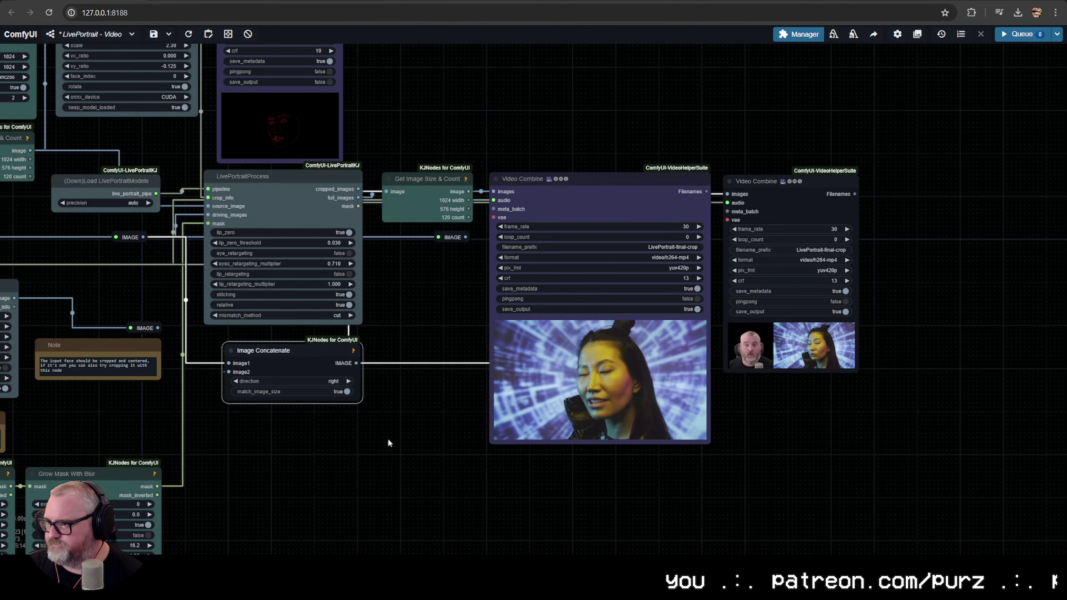
# Enlarge the new Video Combine node and examine its side-by-side preview of the driving and generated footage
pyautogui.moveTo(387, 437); pyautogui.dragTo(206, 430)
pyautogui.moveTo(676, 364); pyautogui.dragTo(807, 422)
pyautogui.scroll(4, 502, 364)
pyautogui.scroll(5, 502, 364)
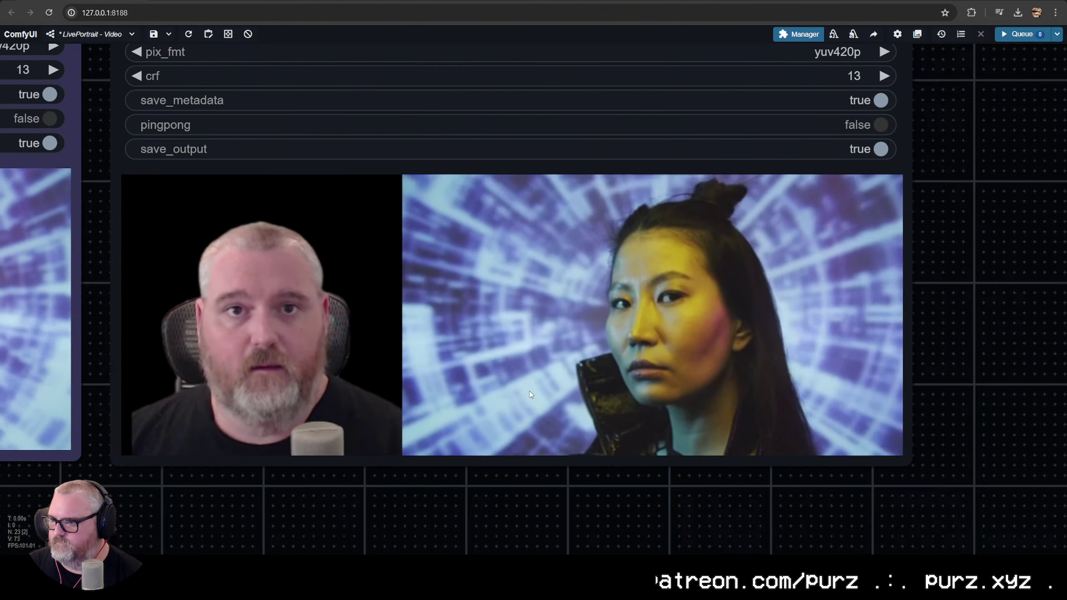
pyautogui.scroll(-10, 529, 392)
pyautogui.scroll(10, 467, 374)
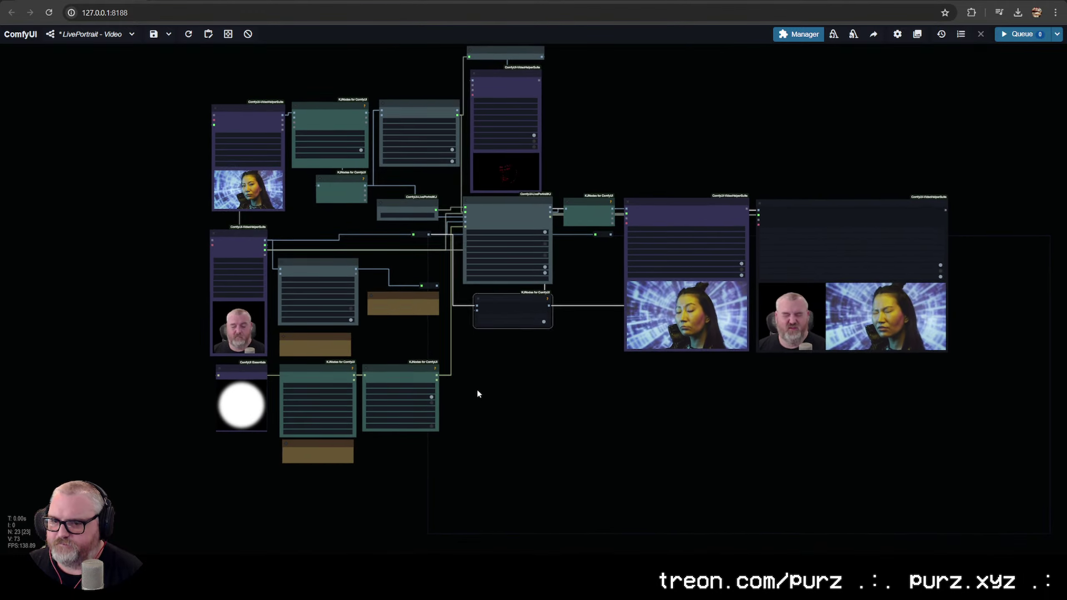
pyautogui.hscroll(-2, 580, 409)
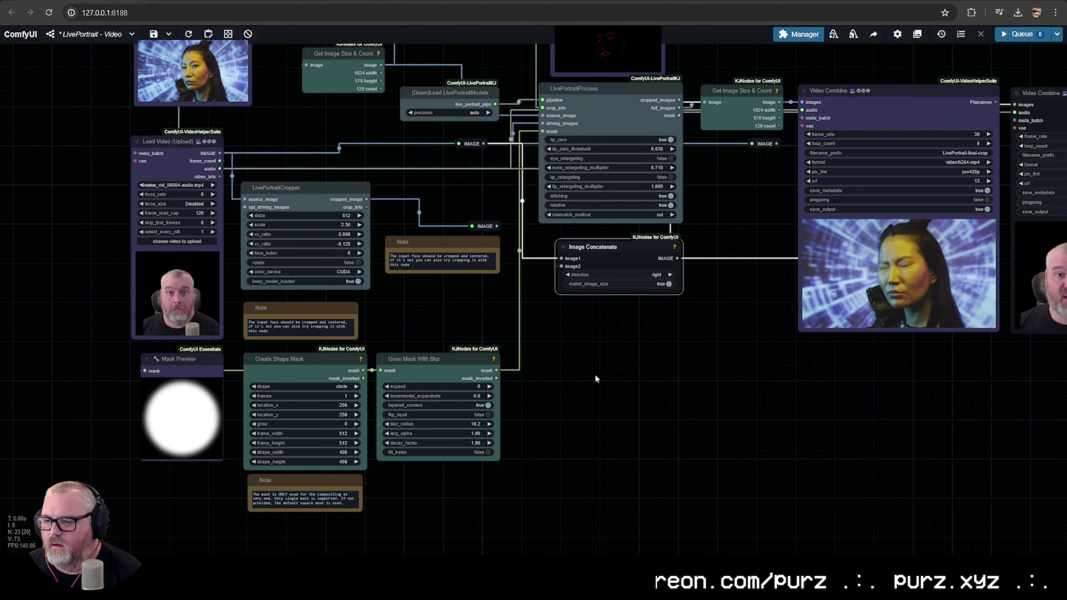
pyautogui.scroll(5, 591, 374)
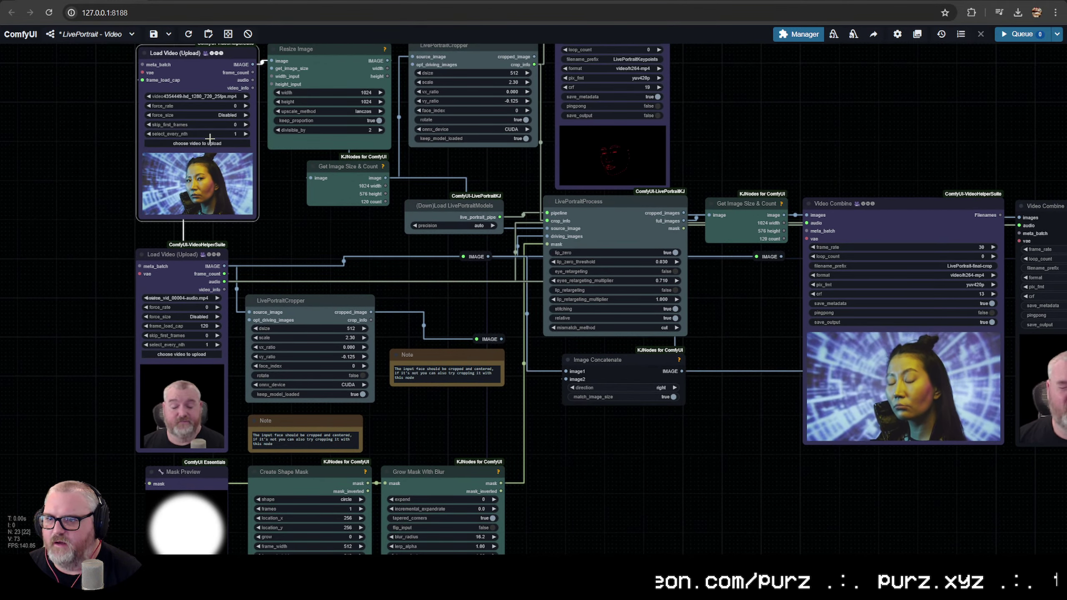
pyautogui.click(235, 144)
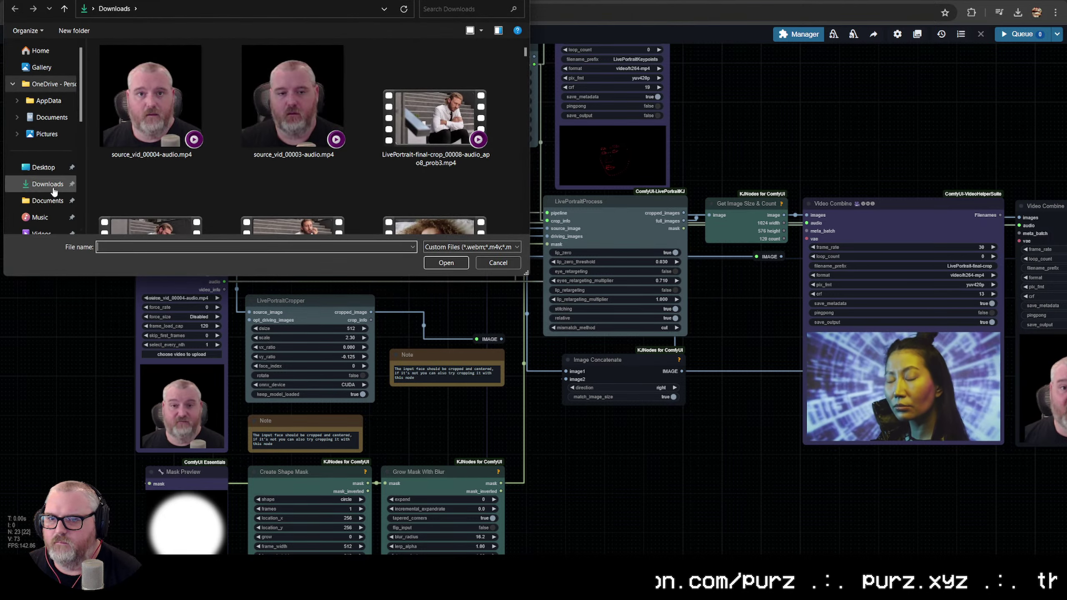
pyautogui.click(488, 266)
# Switch to Pexels, browse the face video results and open "A Woman Smoking A Cigarette" by cottonbro studio
pyautogui.hotkey('alt', 'Tab')
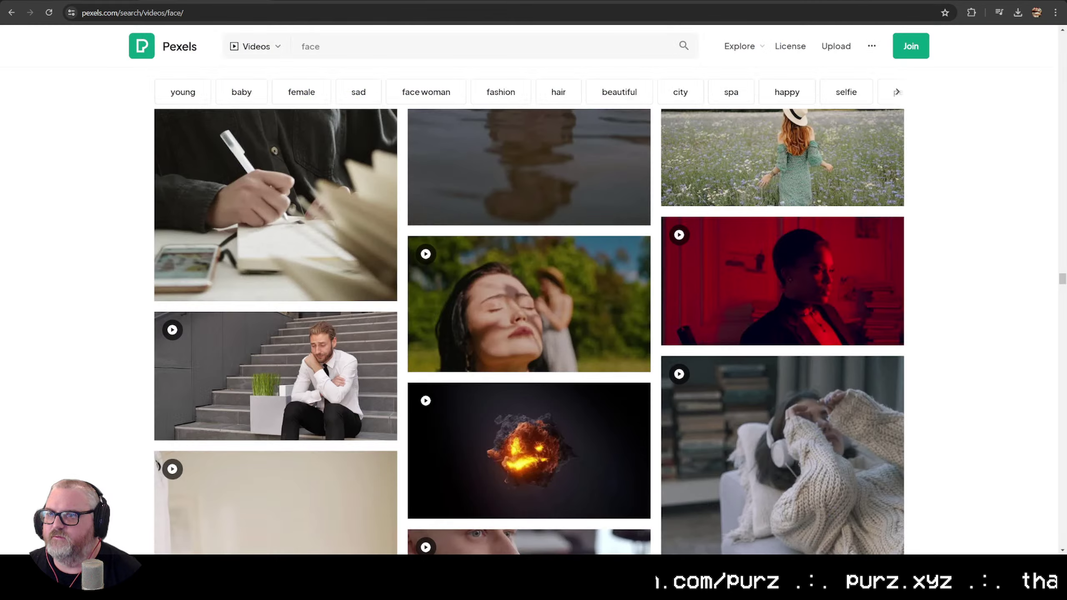
pyautogui.scroll(-8, 312, 219)
pyautogui.scroll(4, 315, 223)
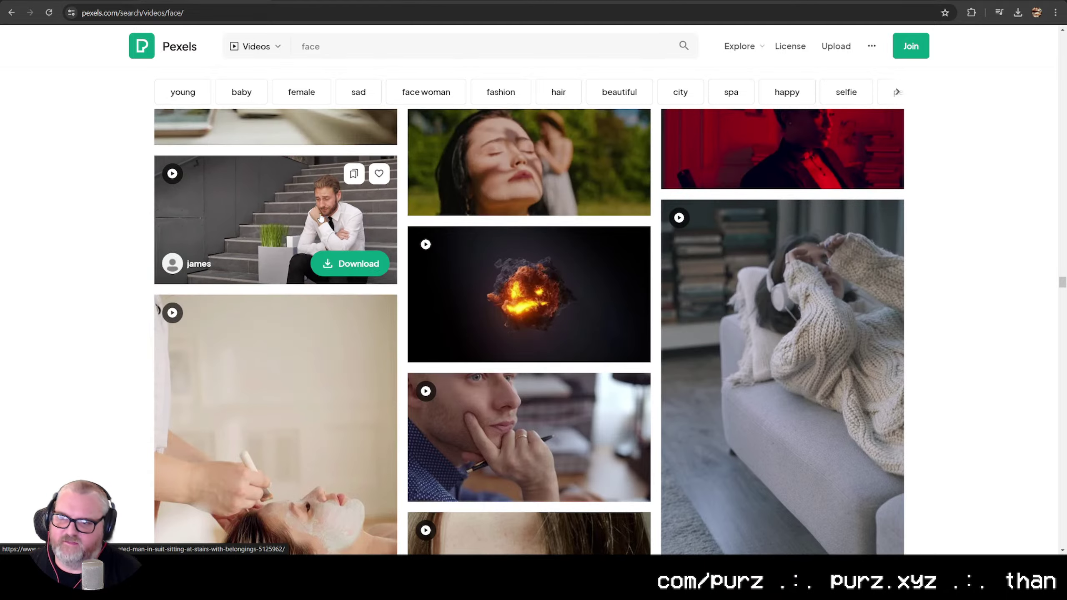
pyautogui.scroll(-15, 355, 236)
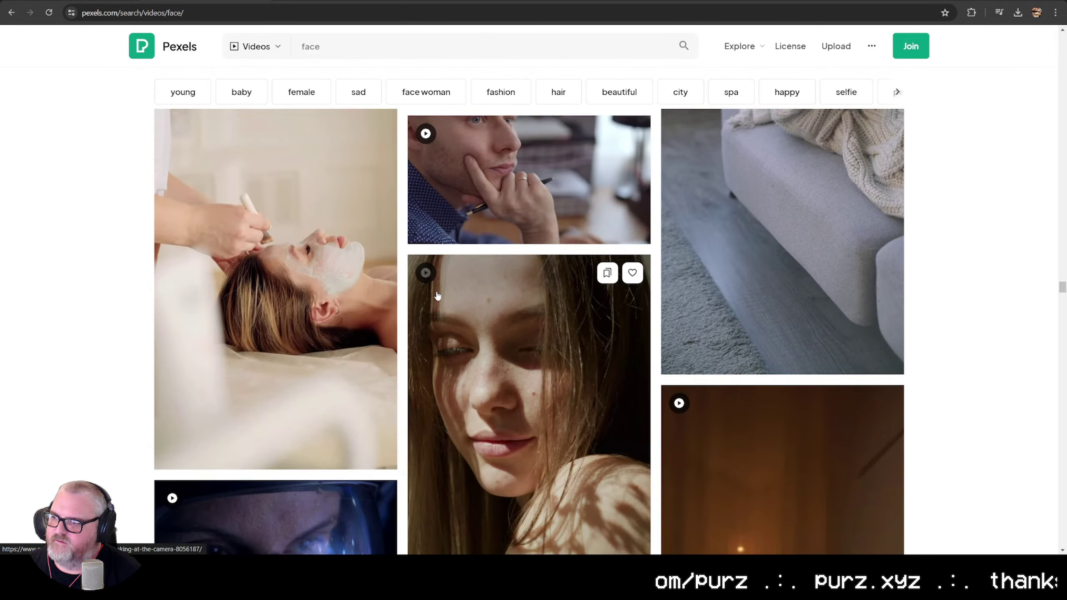
pyautogui.scroll(-2, 354, 269)
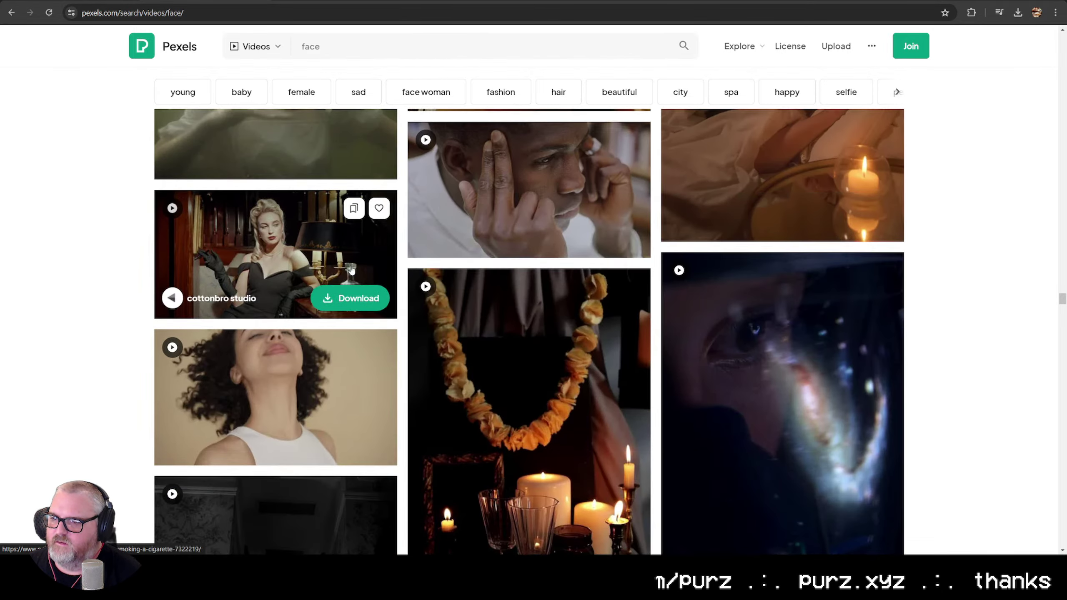
pyautogui.click(273, 250)
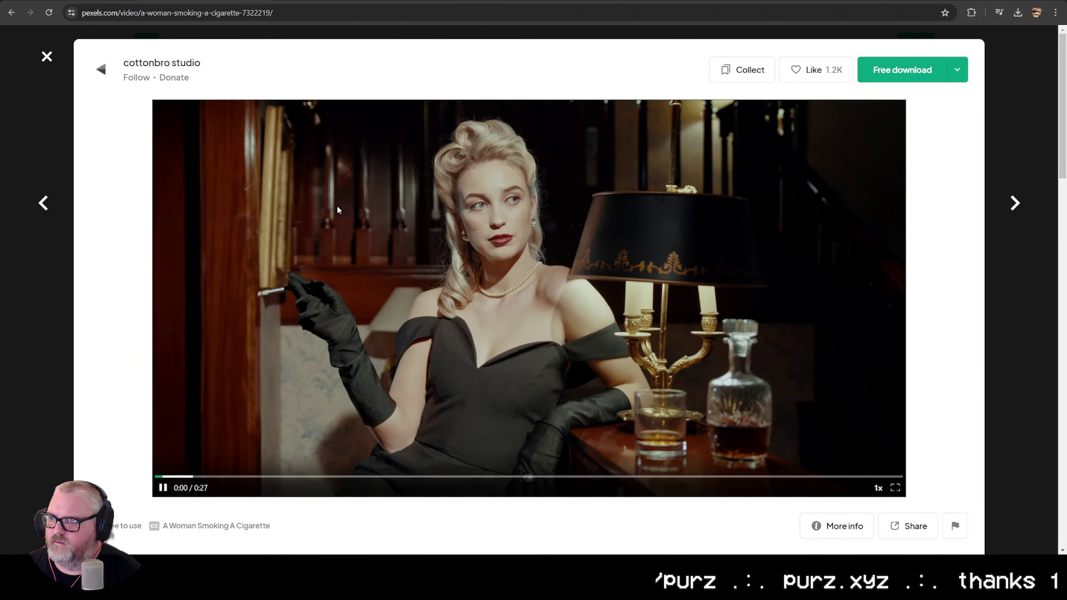
# Pause the clip and download it in HD at 1366×720
pyautogui.click(845, 155)
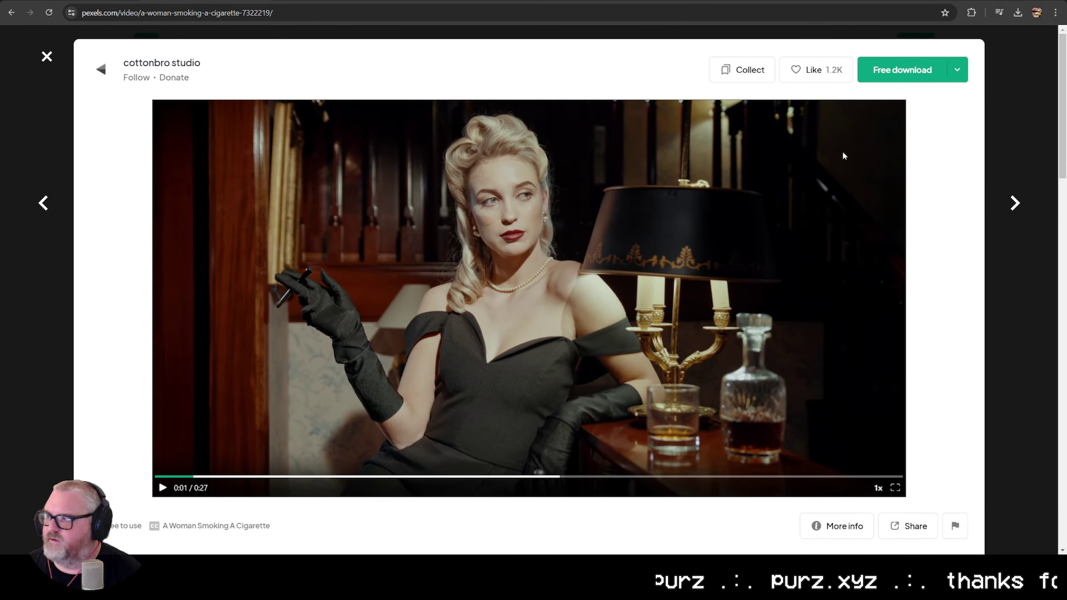
pyautogui.click(957, 71)
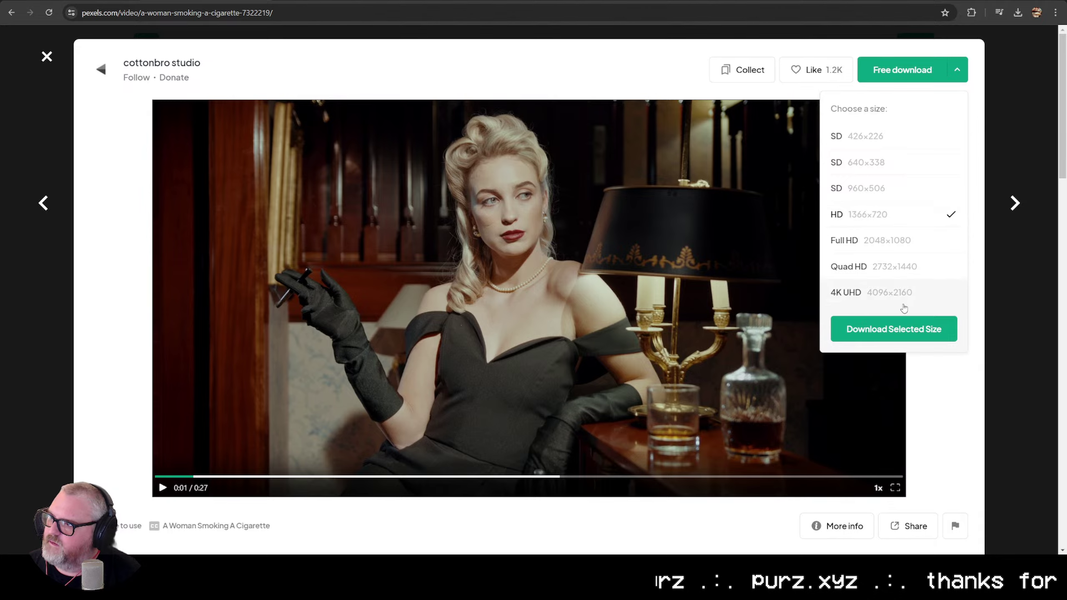
pyautogui.click(902, 330)
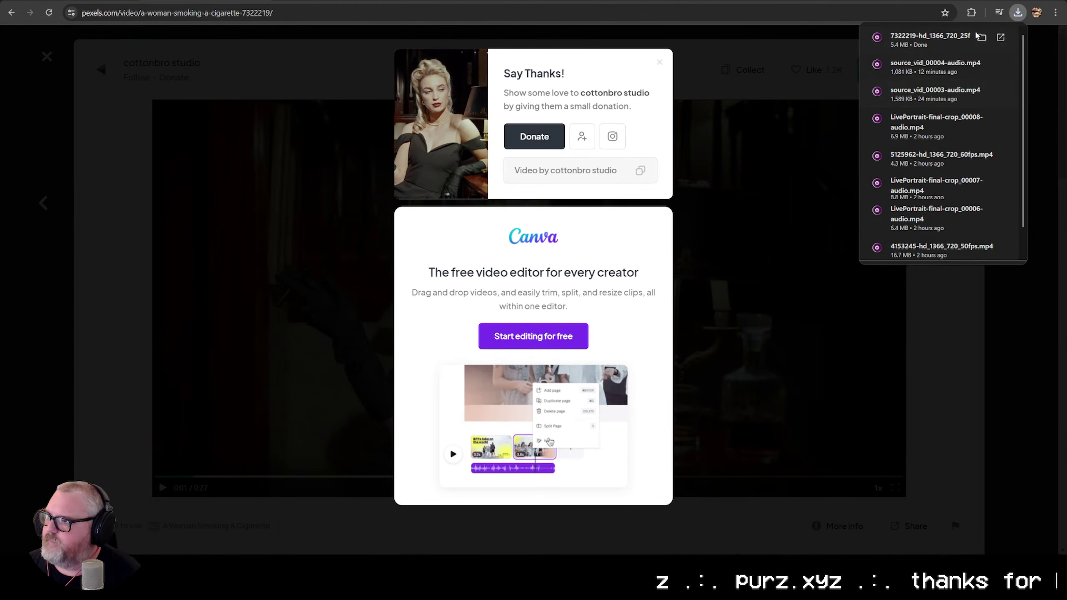
pyautogui.click(982, 38)
pyautogui.scroll(10, 383, 433)
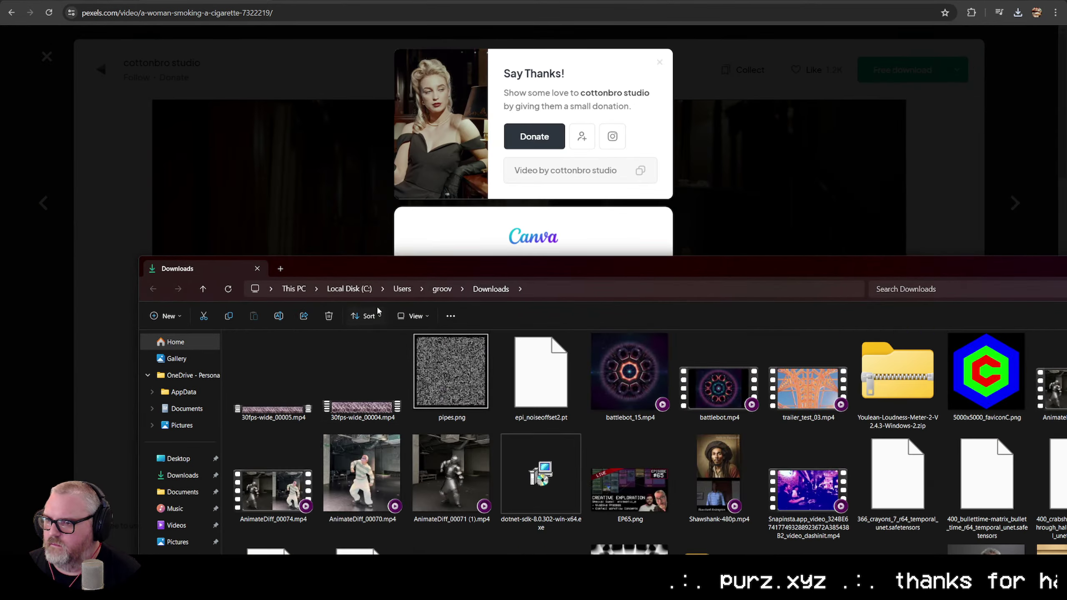
pyautogui.moveTo(394, 274); pyautogui.dragTo(1, 1)
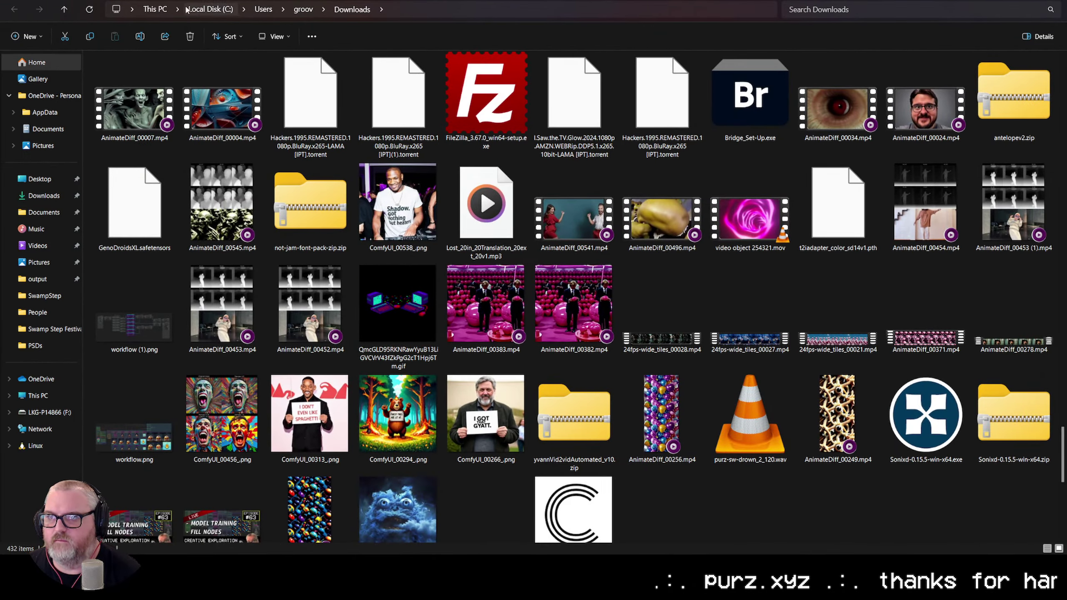
pyautogui.press('super+Down')
pyautogui.press('super+Down')
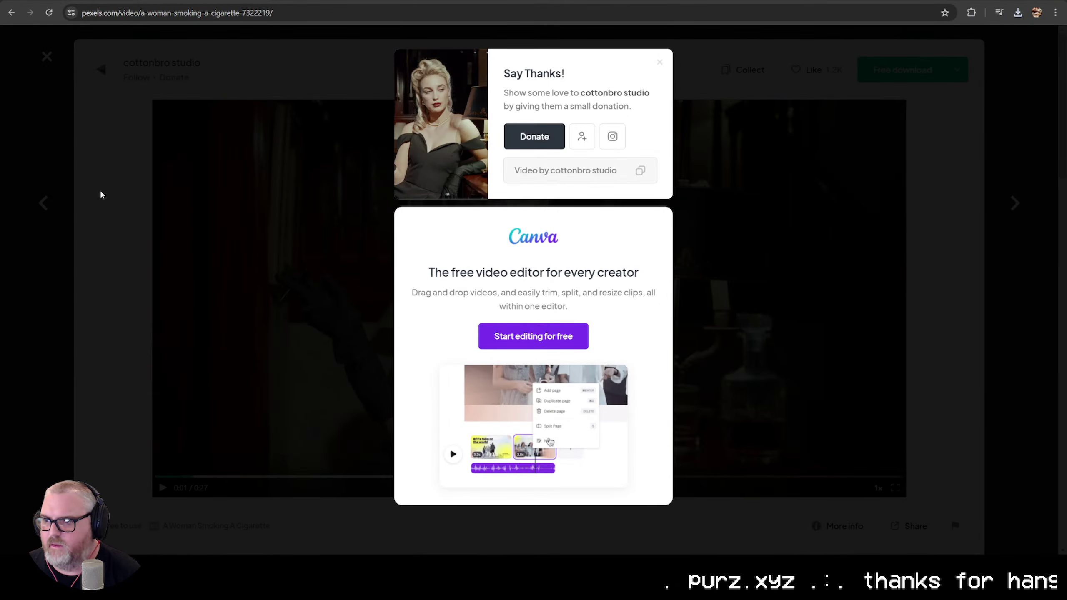
# Return to ComfyUI and load 7322219-hd_1366_720_25fps.mp4 from Downloads into the source Load Video node
pyautogui.click(55, 81)
pyautogui.hotkey('ctrl', 'Tab')
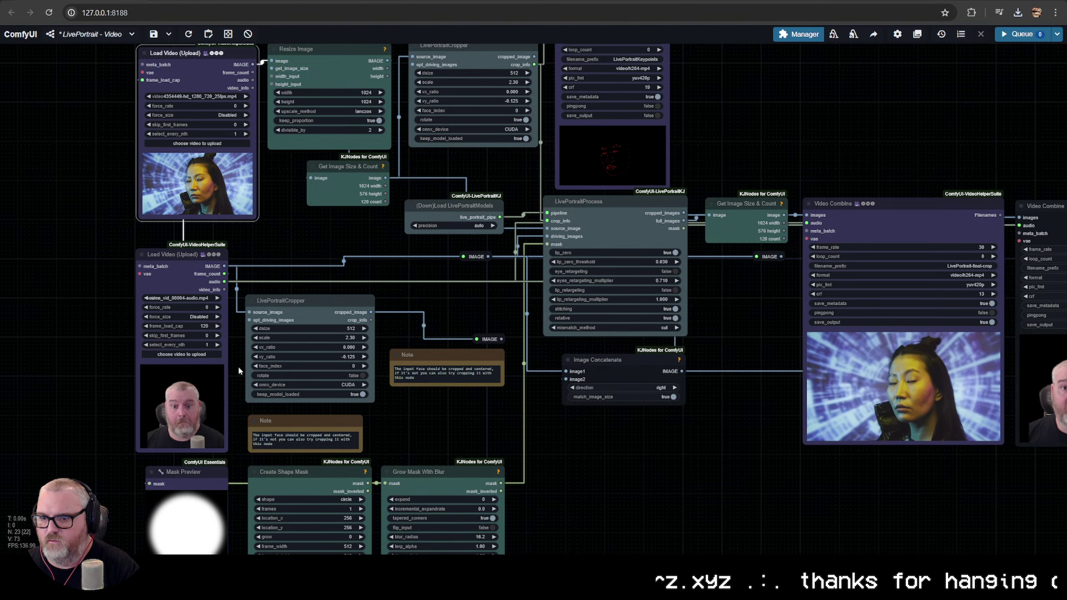
pyautogui.click(204, 143)
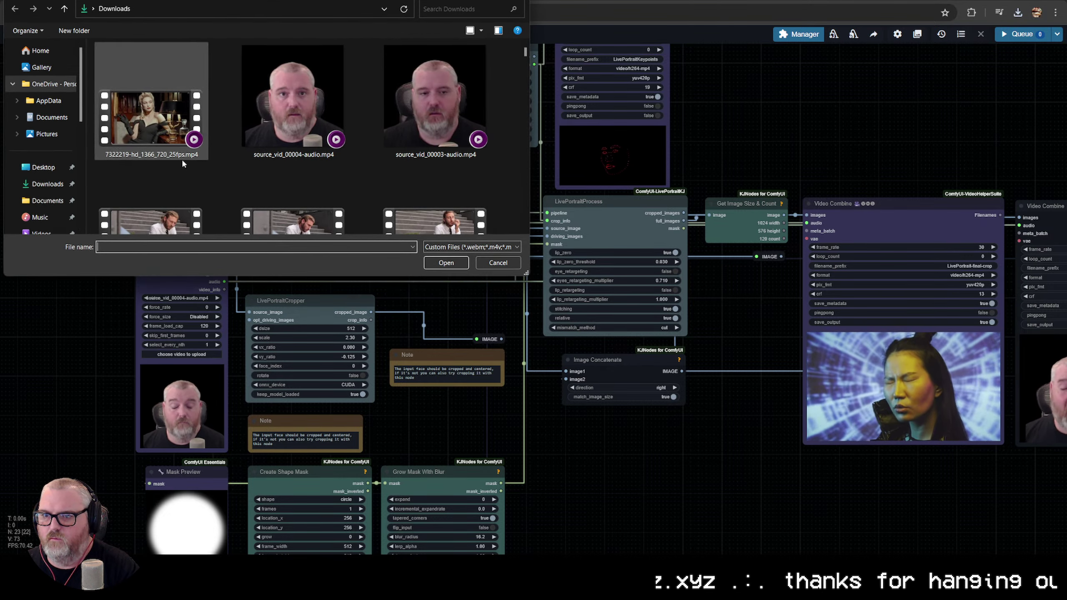
pyautogui.doubleClick(148, 125)
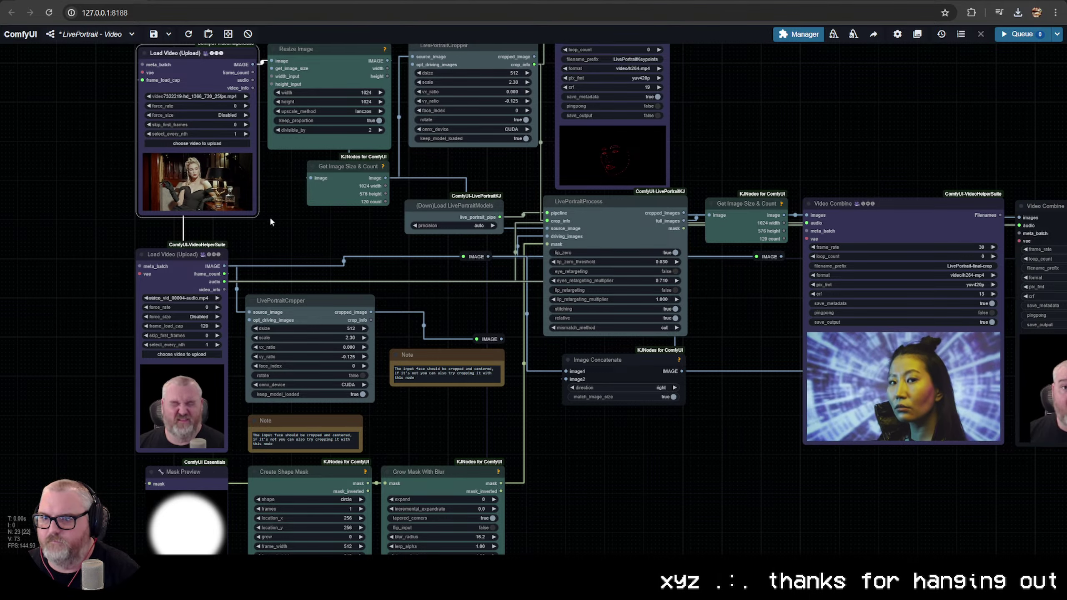
# Examine the source and driving Load Video settings and follow their connections through to the Video Combine node's frame_rate
pyautogui.scroll(1, 263, 166)
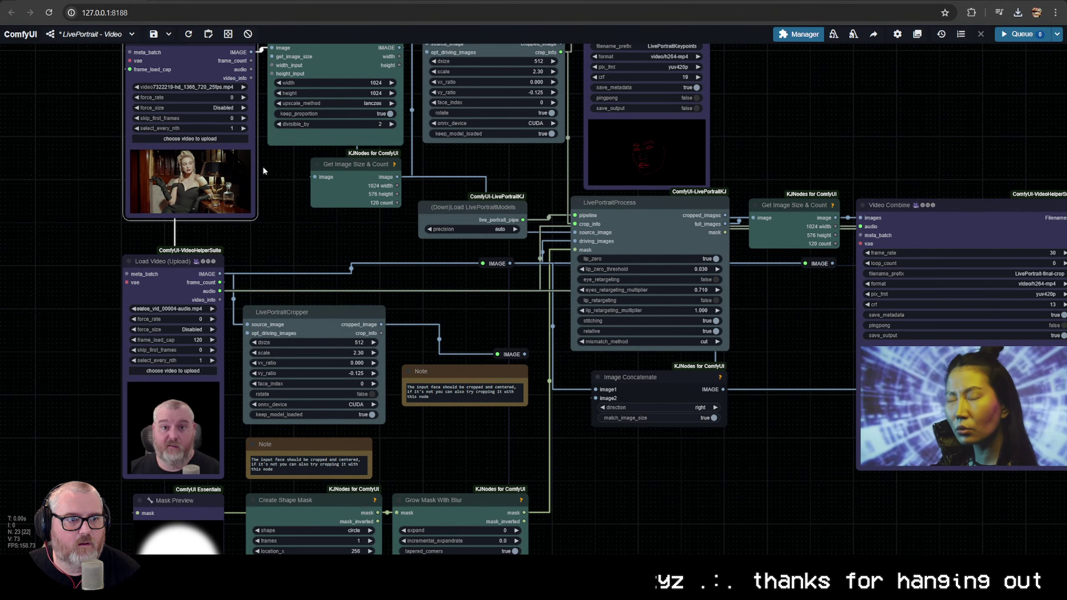
pyautogui.scroll(4, 260, 166)
pyautogui.moveTo(304, 392); pyautogui.dragTo(289, 203)
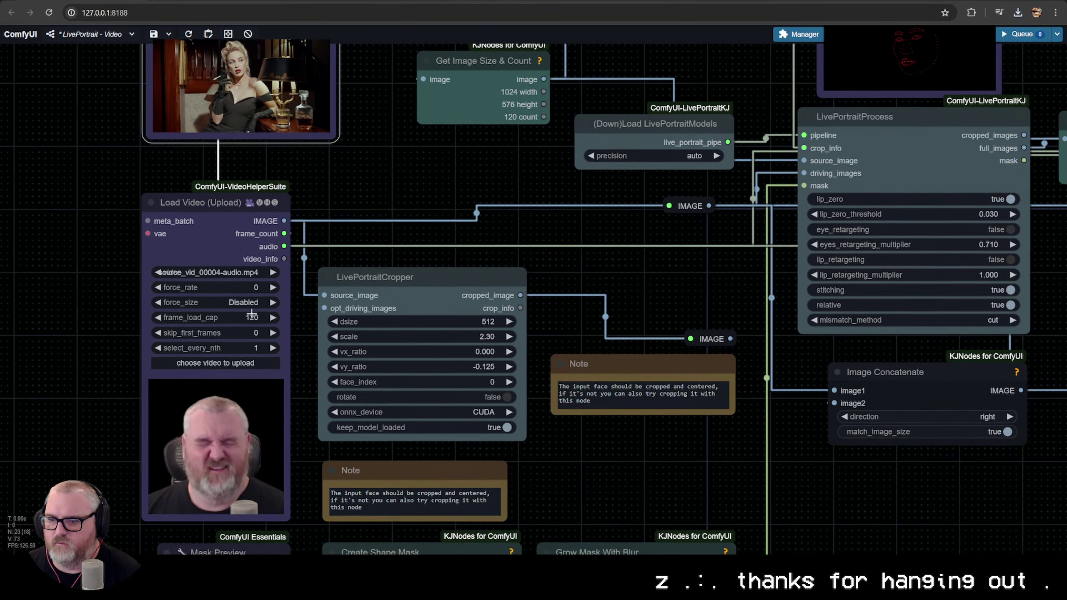
pyautogui.moveTo(205, 221); pyautogui.dragTo(171, 357)
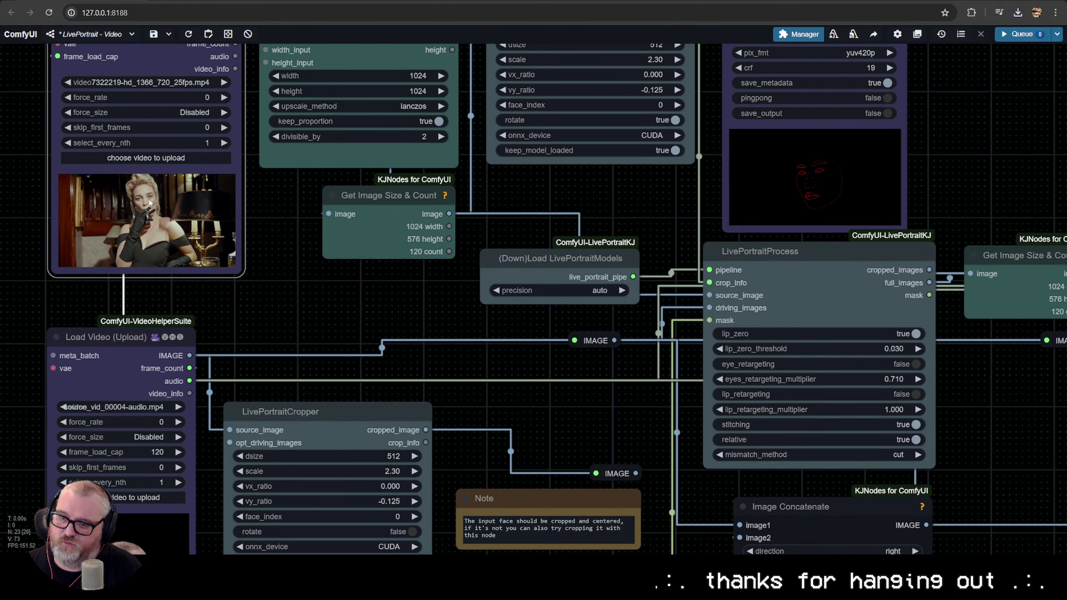
pyautogui.moveTo(267, 248); pyautogui.dragTo(393, 176)
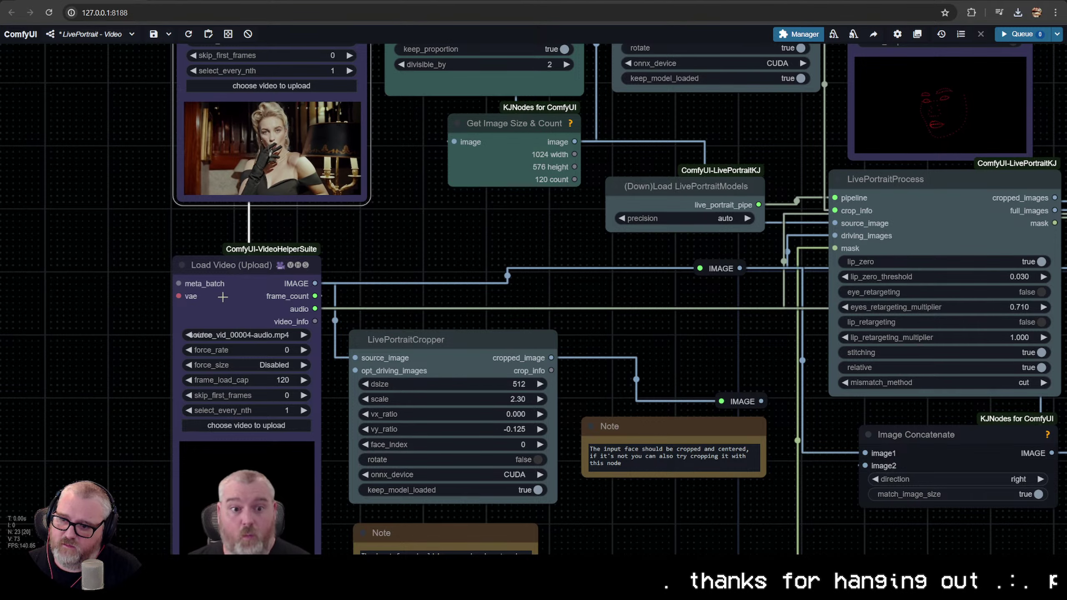
pyautogui.moveTo(295, 264); pyautogui.dragTo(294, 263)
pyautogui.moveTo(1050, 339); pyautogui.dragTo(342, 251)
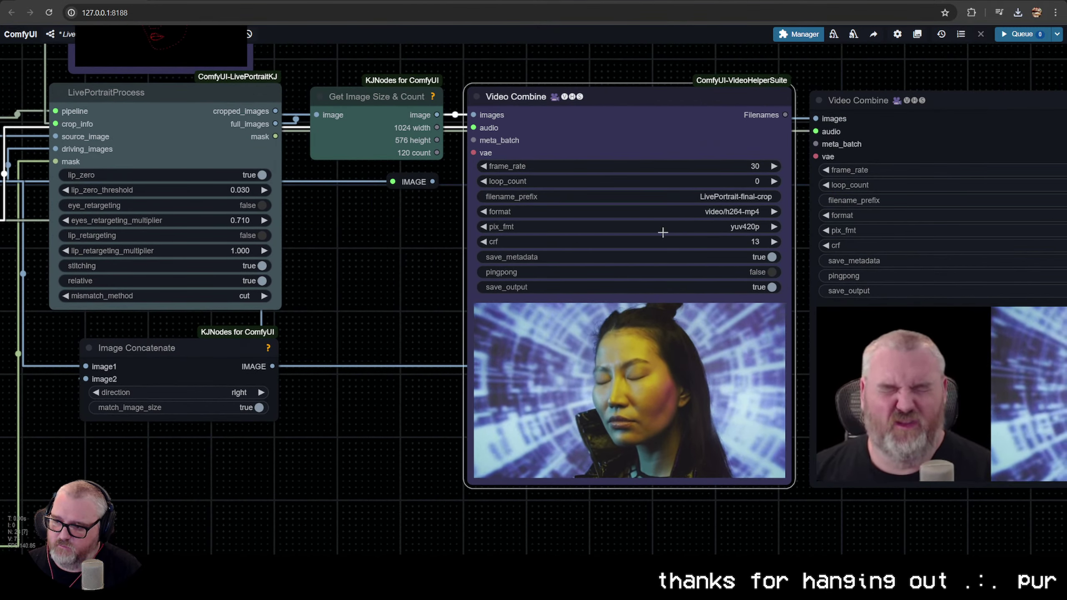
pyautogui.moveTo(671, 196); pyautogui.dragTo(861, 193)
# Examine the driving and source Load Video nodes again, comparing the source clip's file name and force_rate with its Resize Image settings
pyautogui.scroll(-5, 693, 349)
pyautogui.moveTo(340, 267); pyautogui.dragTo(600, 300)
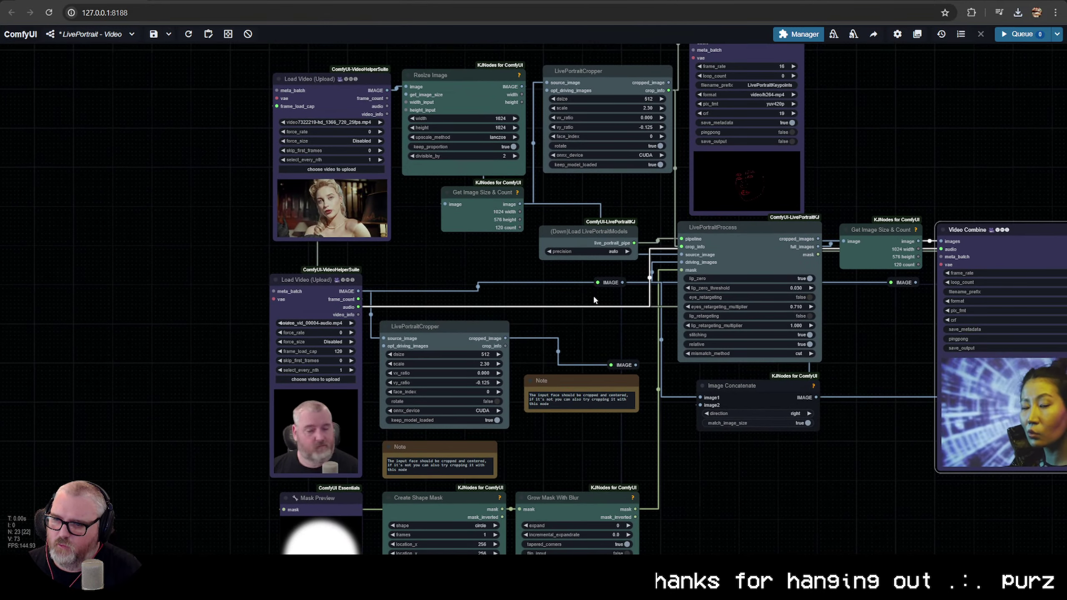
pyautogui.moveTo(408, 267); pyautogui.dragTo(288, 268)
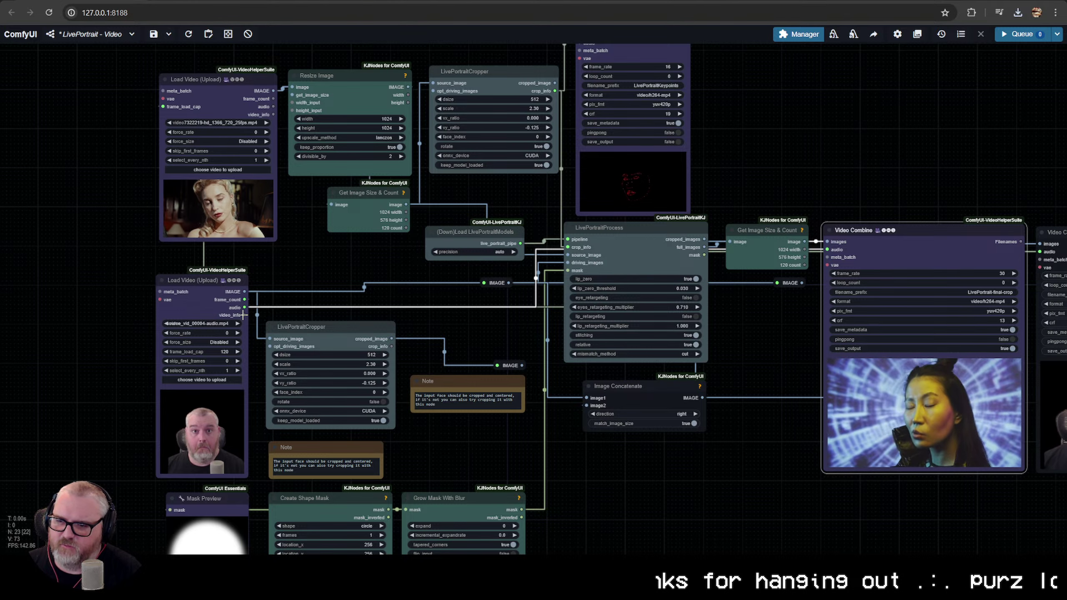
pyautogui.click(218, 286)
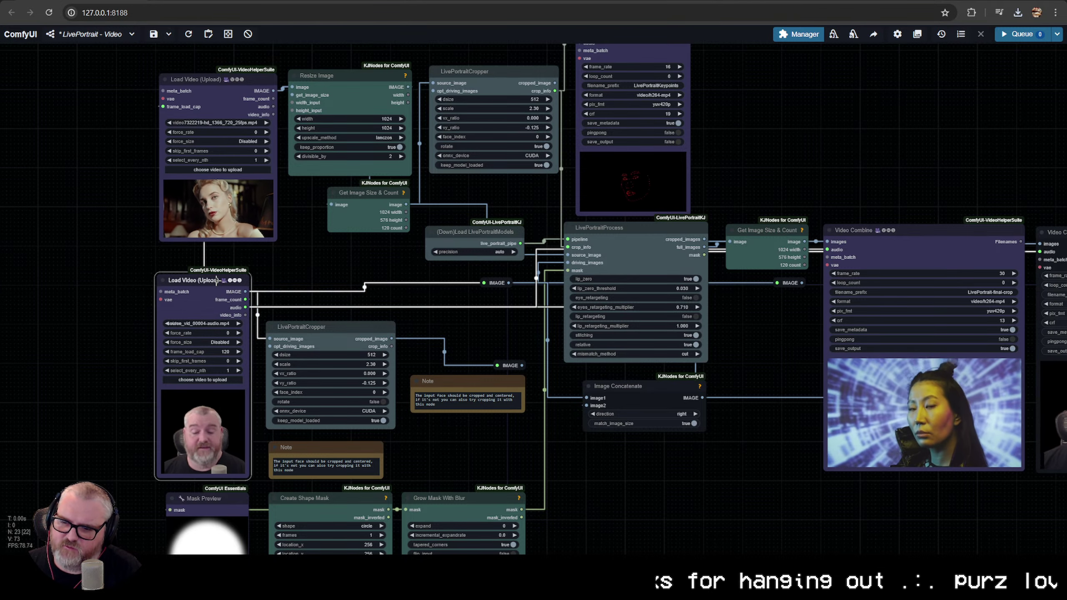
pyautogui.moveTo(718, 303); pyautogui.dragTo(613, 306)
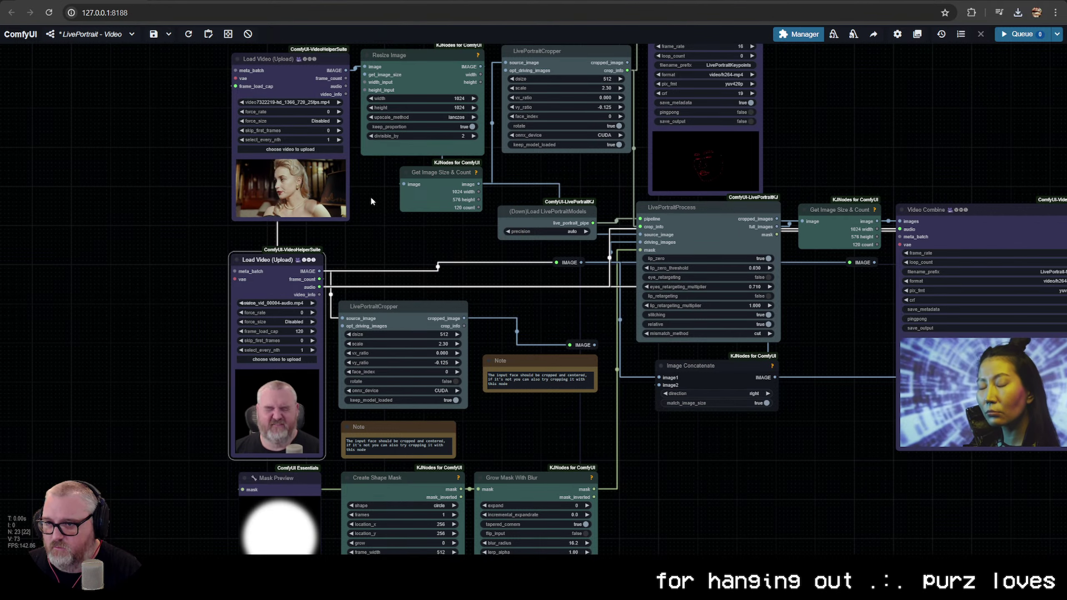
pyautogui.click(303, 79)
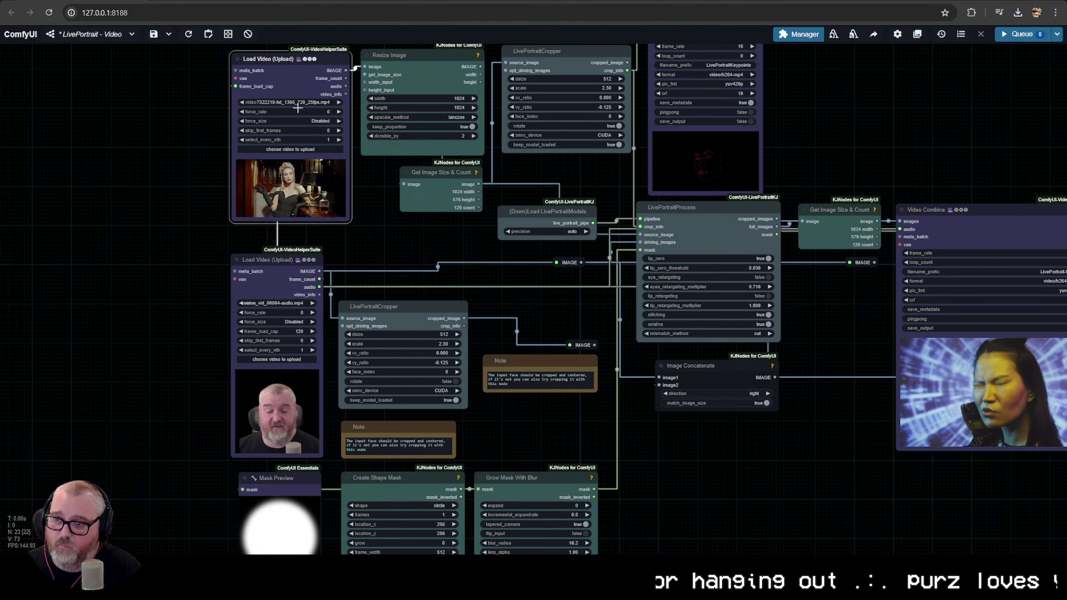
pyautogui.scroll(5, 298, 84)
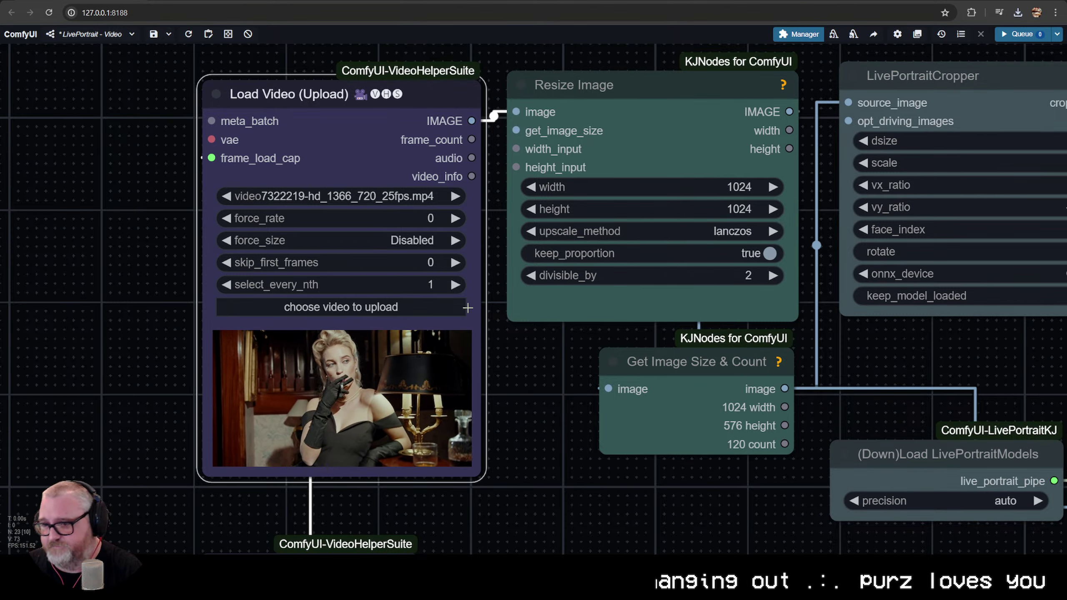
pyautogui.scroll(-4, 452, 320)
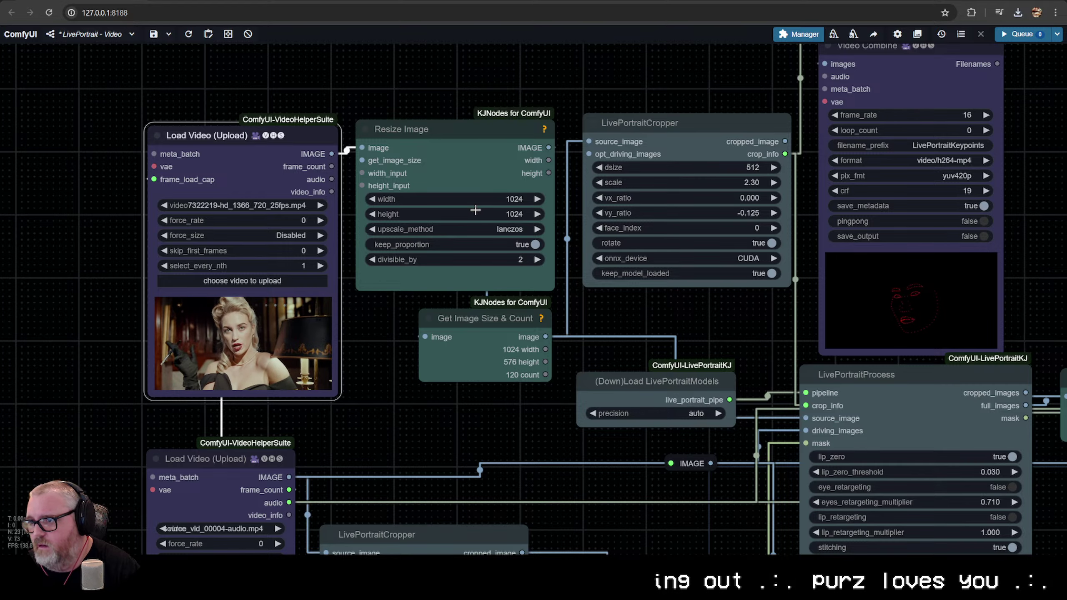
# Examine the driving Load Video node and both output Video Combine nodes, comparing their frame settings and video previews
pyautogui.scroll(-2, 463, 280)
pyautogui.scroll(-1, 463, 279)
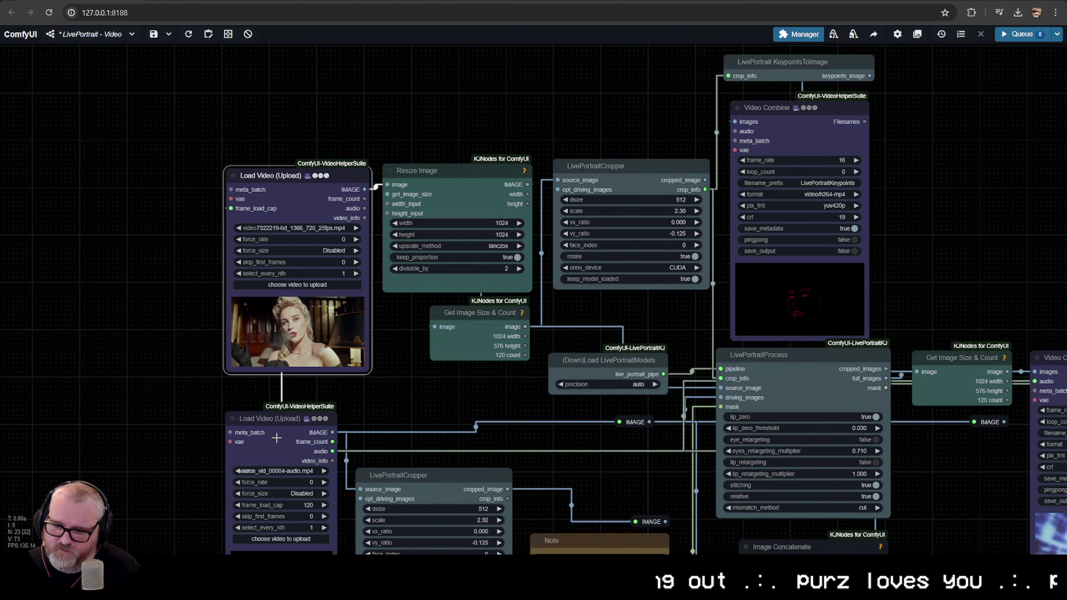
pyautogui.moveTo(277, 438); pyautogui.dragTo(282, 409)
pyautogui.moveTo(435, 437); pyautogui.dragTo(230, 265)
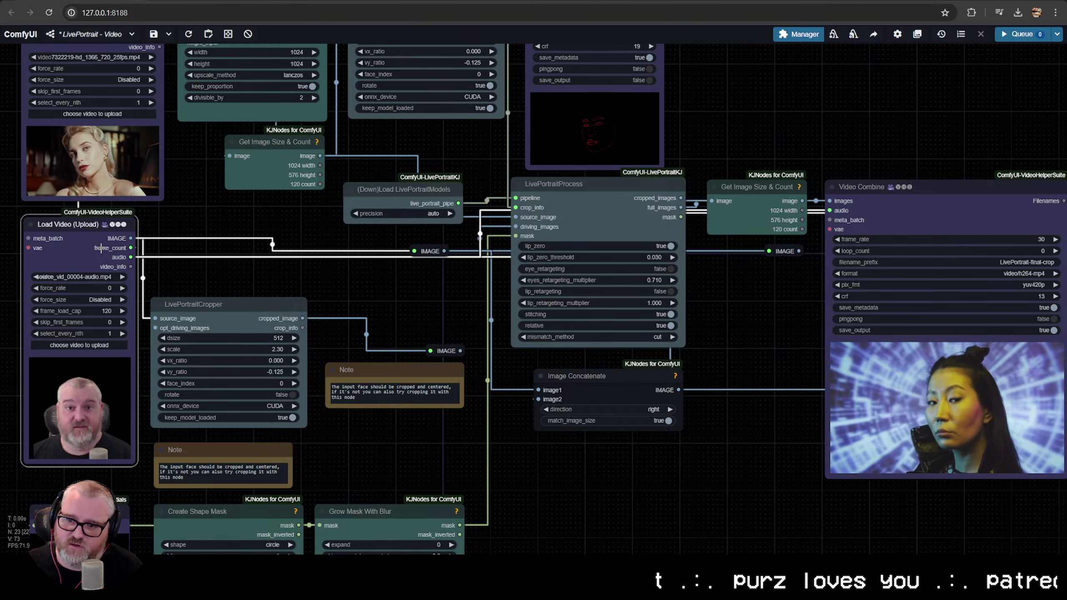
pyautogui.click(903, 206)
pyautogui.moveTo(765, 267); pyautogui.dragTo(451, 320)
pyautogui.moveTo(1001, 290); pyautogui.dragTo(631, 245)
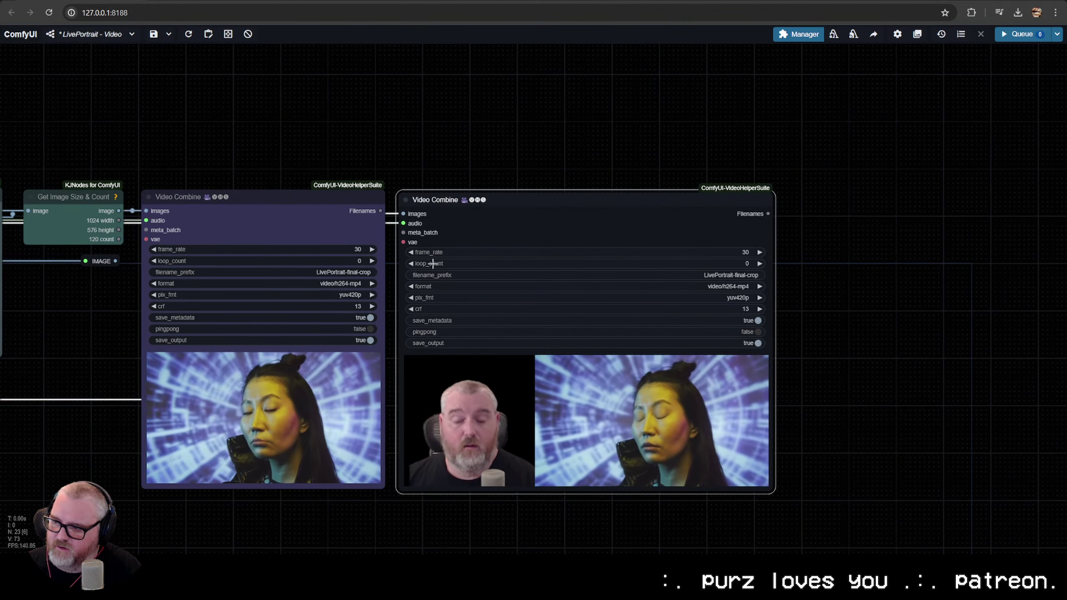
pyautogui.scroll(-1, 433, 264)
pyautogui.moveTo(85, 303); pyautogui.dragTo(517, 269)
pyautogui.moveTo(295, 294); pyautogui.dragTo(482, 274)
pyautogui.click(132, 210)
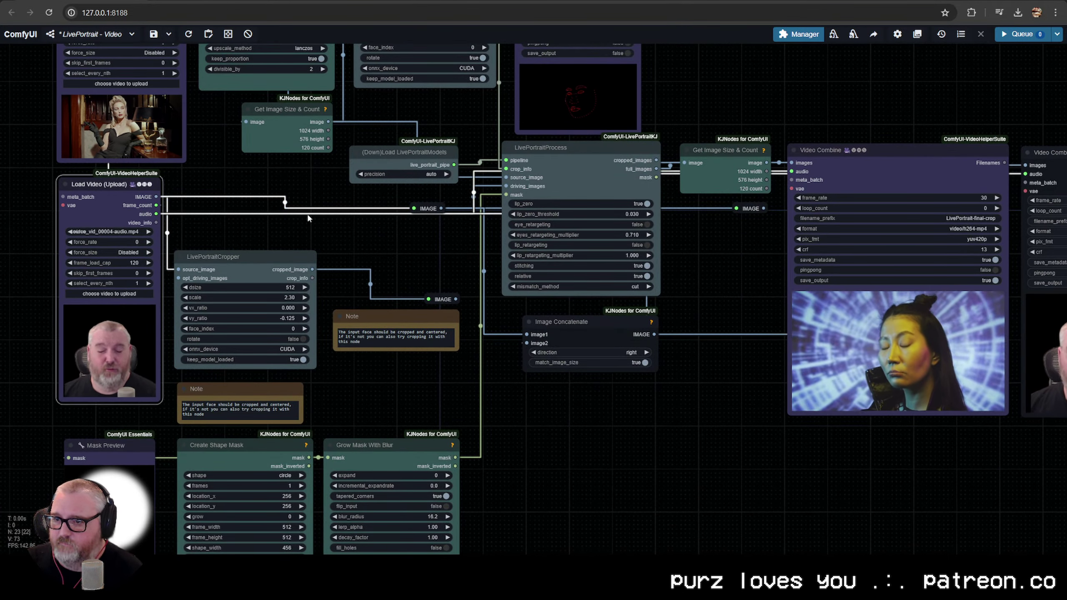
pyautogui.moveTo(308, 218); pyautogui.dragTo(357, 298)
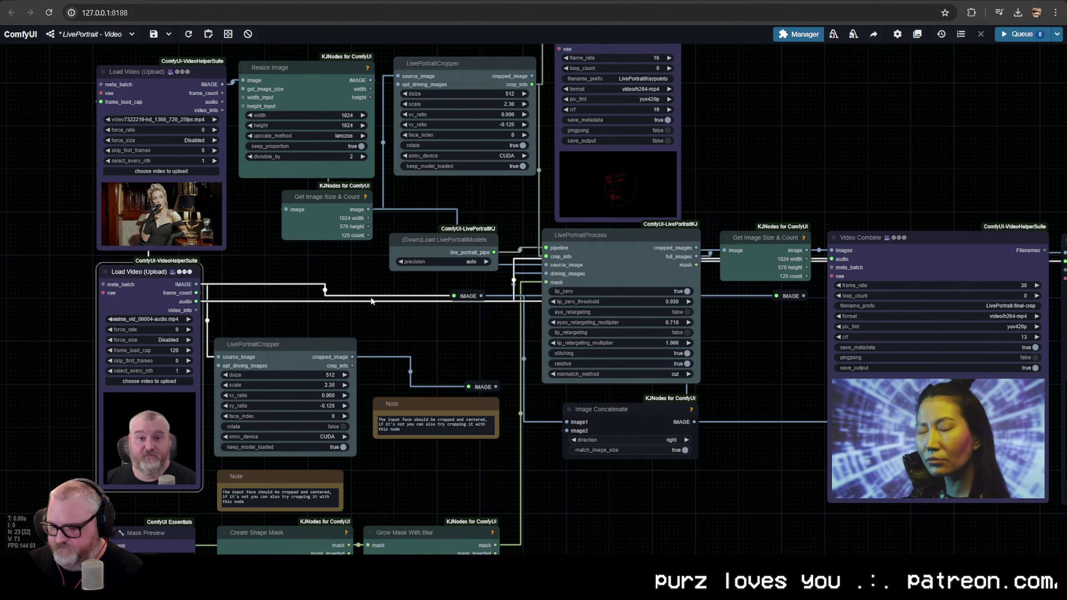
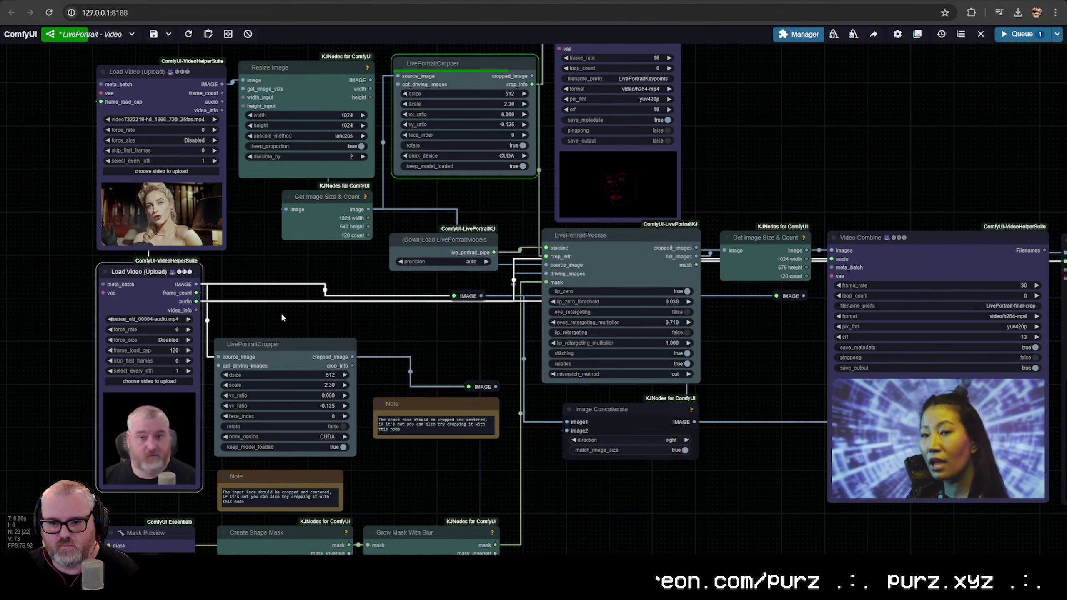
# Examine the source clip's preview and the face keypoints preview while the LivePortrait workflow is processing
pyautogui.moveTo(509, 450); pyautogui.dragTo(556, 452)
pyautogui.scroll(3, 504, 420)
pyautogui.scroll(1, 489, 407)
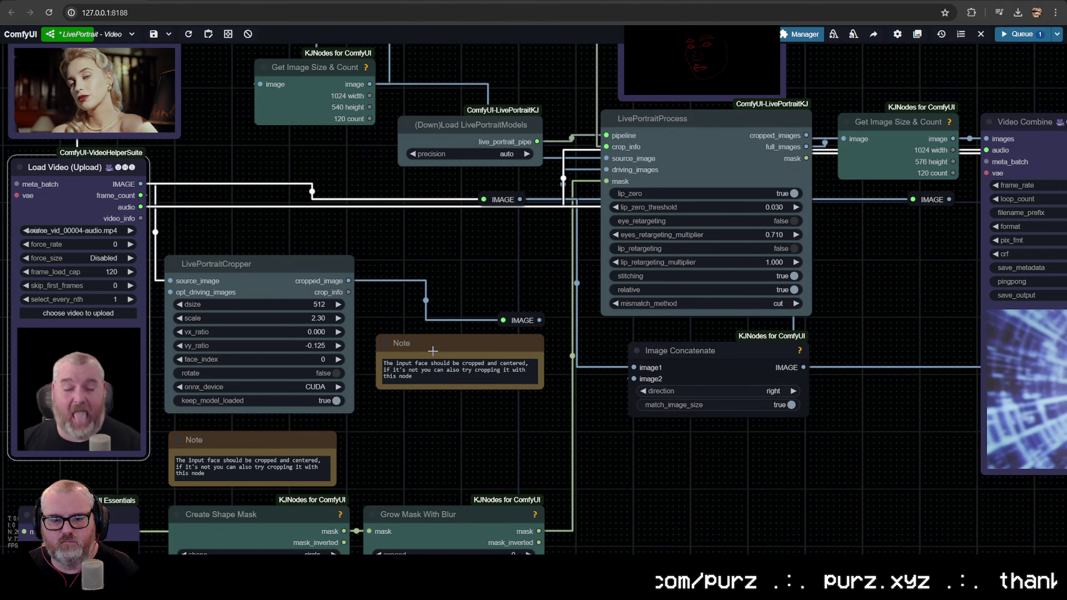
pyautogui.scroll(-2, 422, 322)
pyautogui.moveTo(503, 231); pyautogui.dragTo(374, 385)
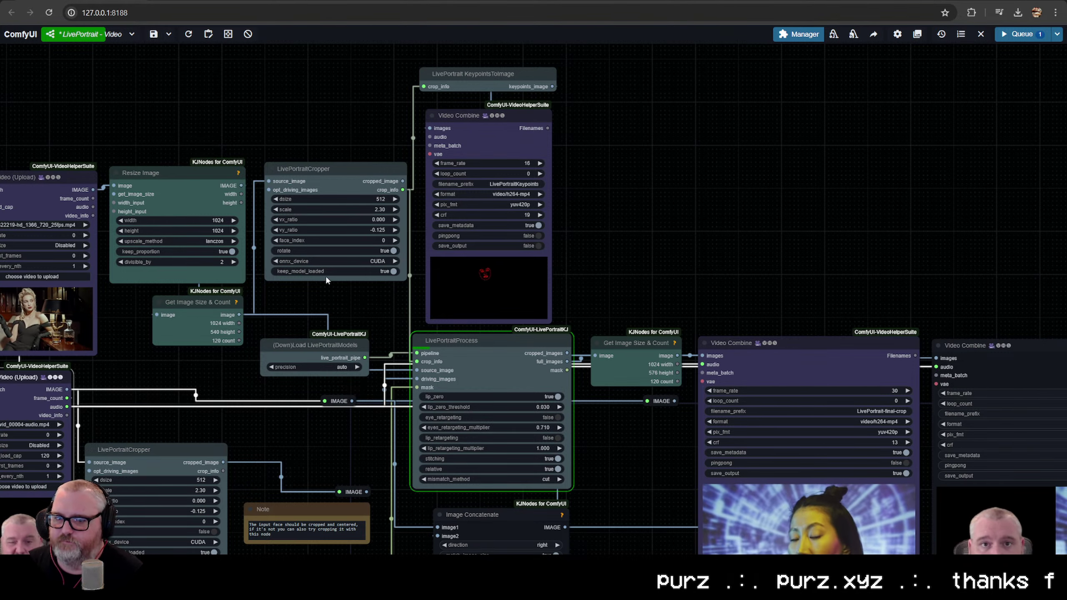
pyautogui.moveTo(326, 281); pyautogui.dragTo(549, 249)
pyautogui.scroll(6, 326, 261)
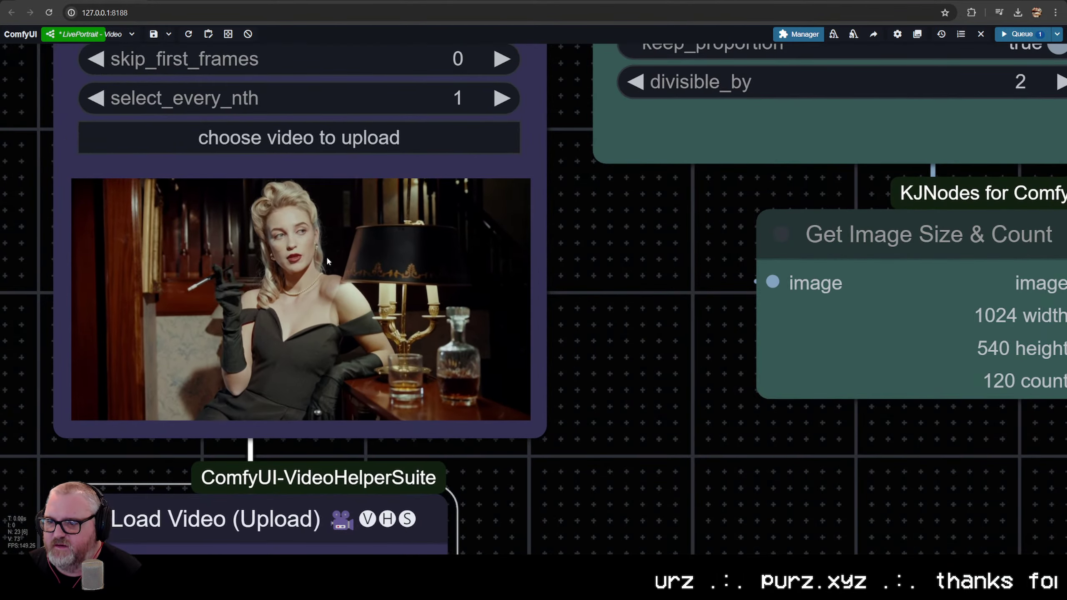
pyautogui.scroll(-8, 326, 260)
pyautogui.scroll(5, 582, 296)
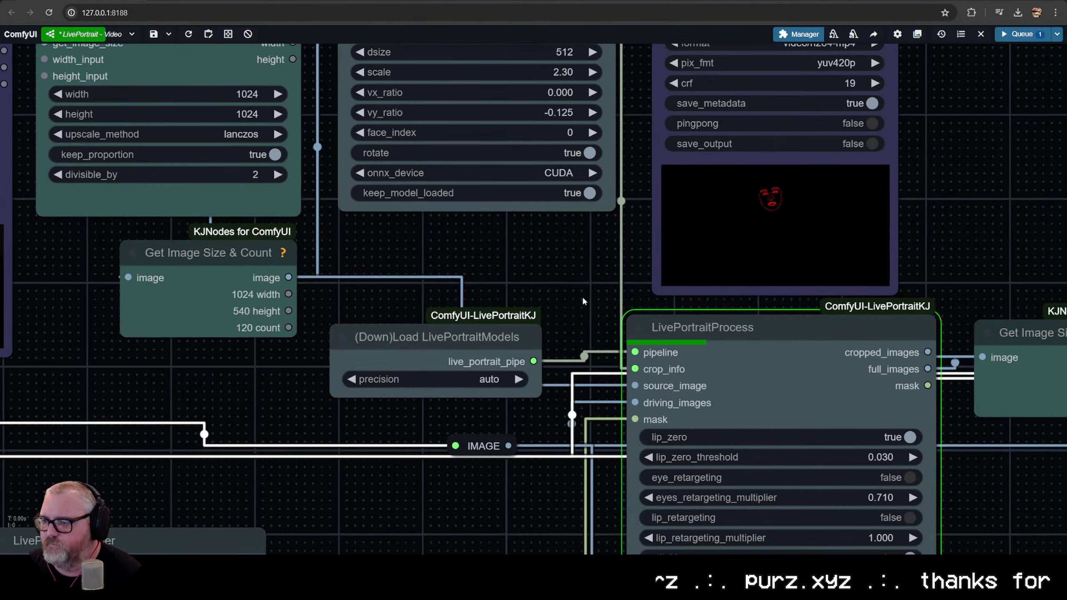
pyautogui.moveTo(582, 295); pyautogui.dragTo(329, 251)
pyautogui.scroll(3, 388, 190)
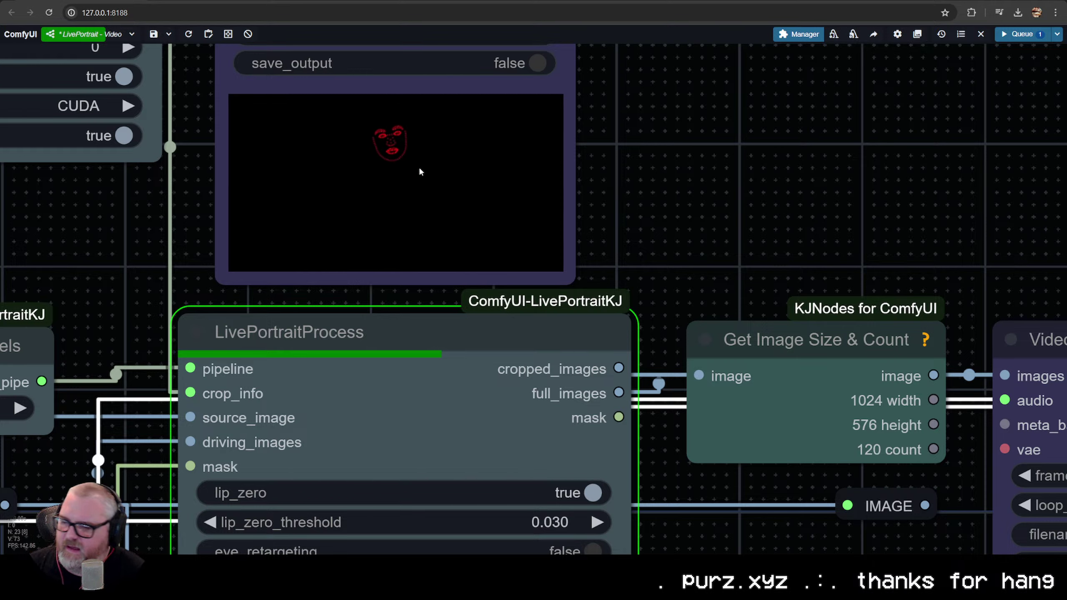
pyautogui.scroll(-5, 639, 266)
pyautogui.scroll(-4, 609, 170)
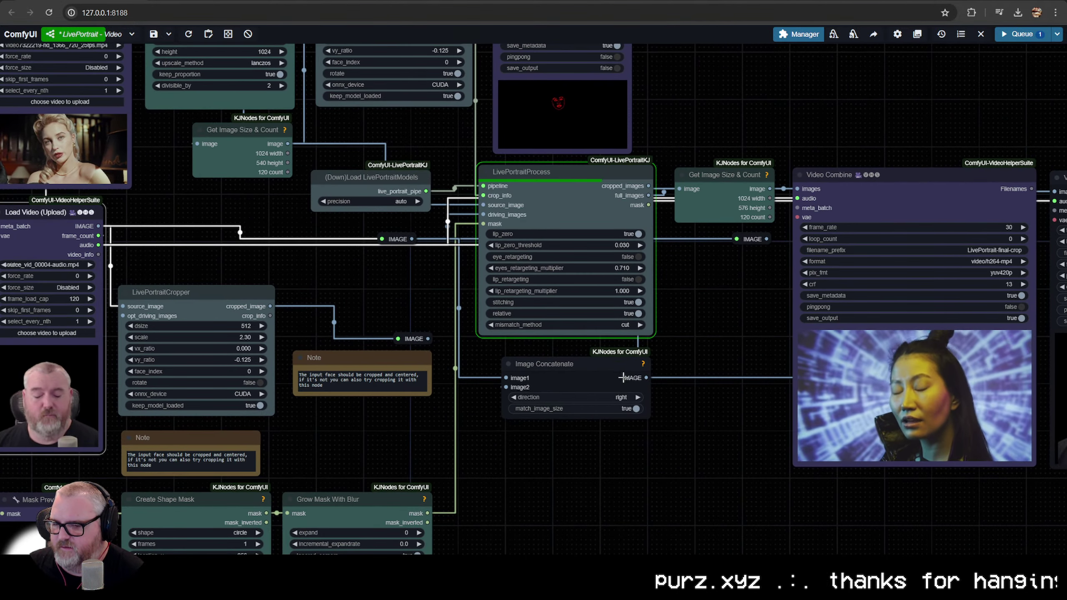
# Examine the finished LivePortrait video and the side-by-side comparison in the two output Video Combine nodes
pyautogui.moveTo(282, 360); pyautogui.dragTo(611, 356)
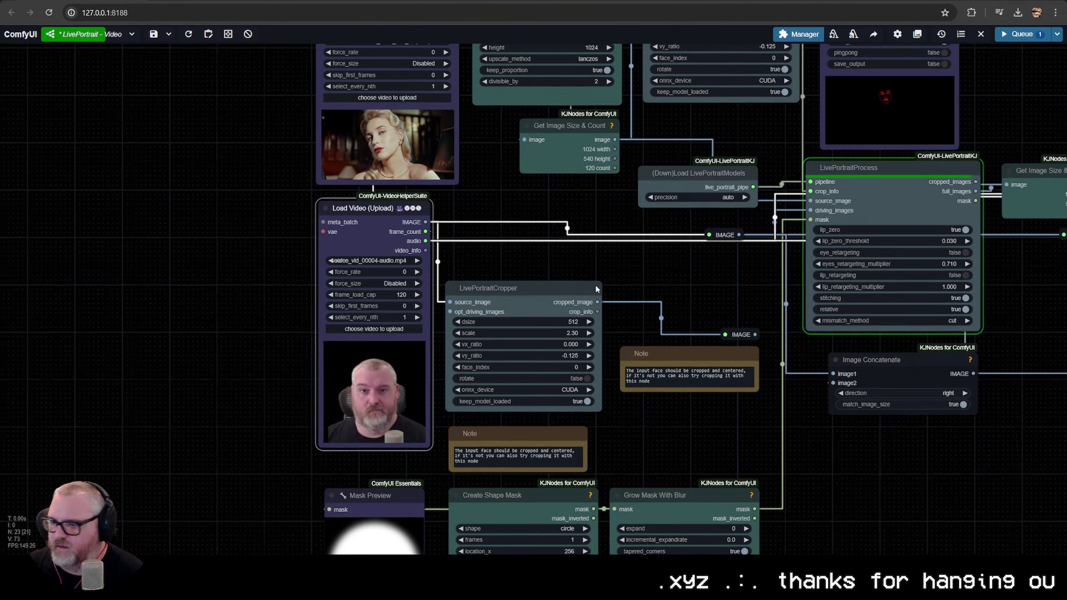
pyautogui.scroll(-5, 358, 347)
pyautogui.scroll(1, 418, 377)
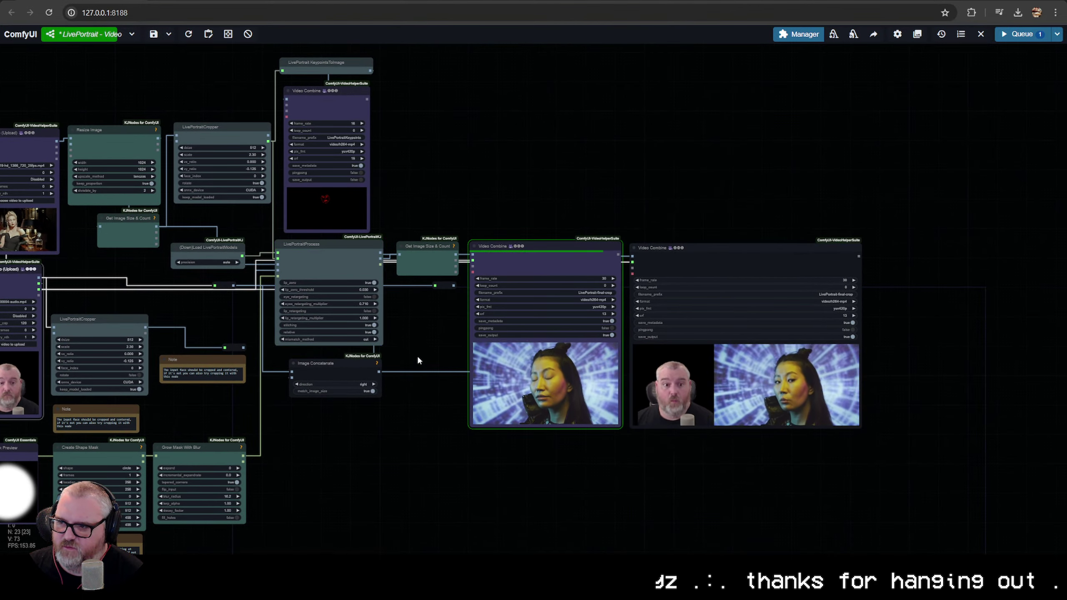
pyautogui.scroll(5, 477, 419)
pyautogui.scroll(4, 504, 414)
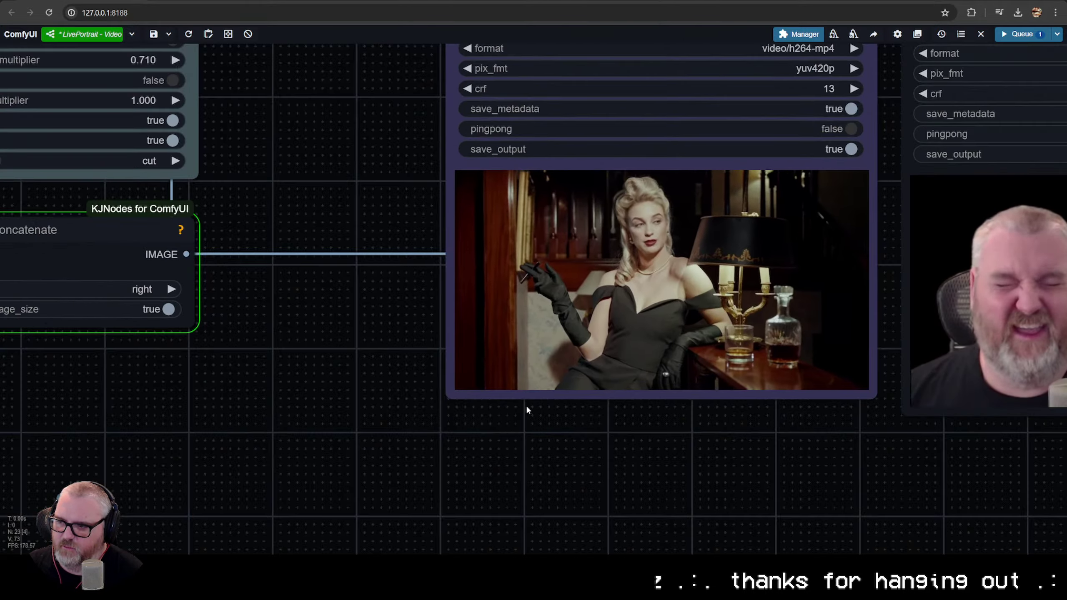
pyautogui.scroll(3, 486, 297)
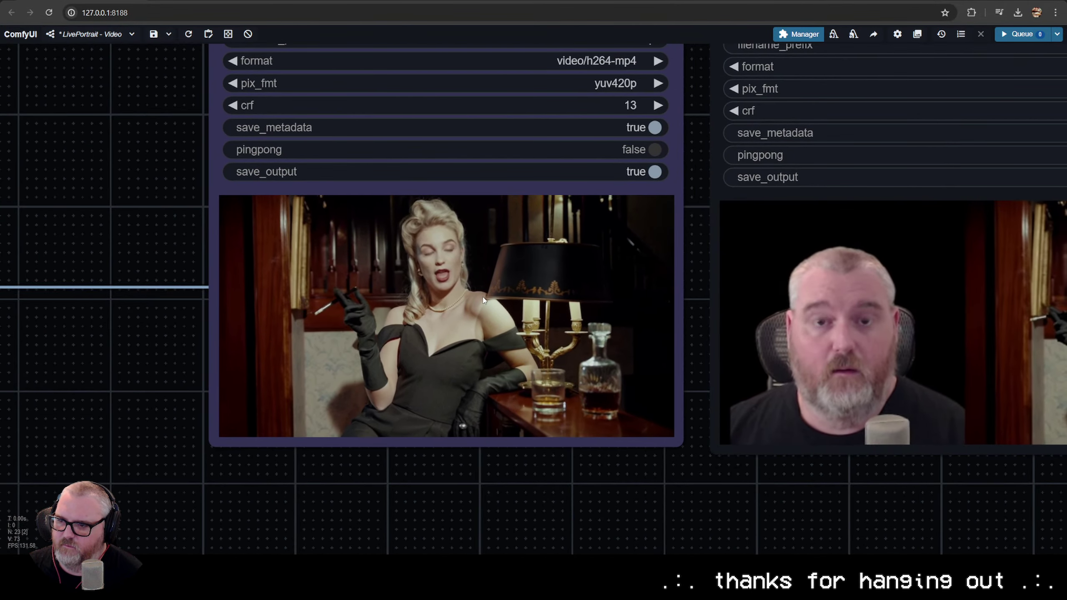
pyautogui.moveTo(798, 499); pyautogui.dragTo(255, 520)
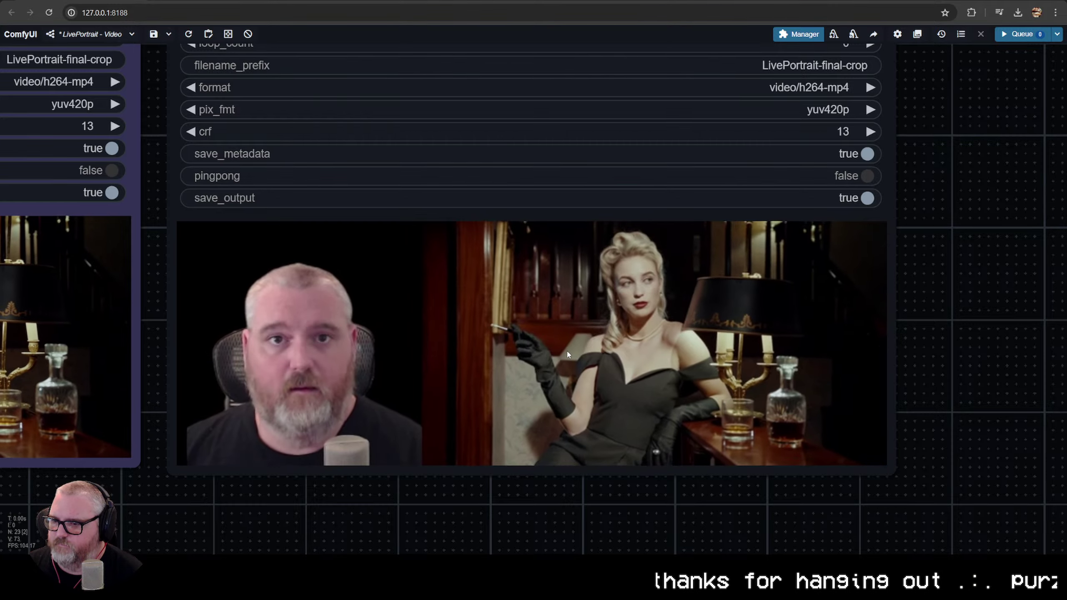
pyautogui.scroll(-5, 314, 422)
pyautogui.scroll(-5, 313, 422)
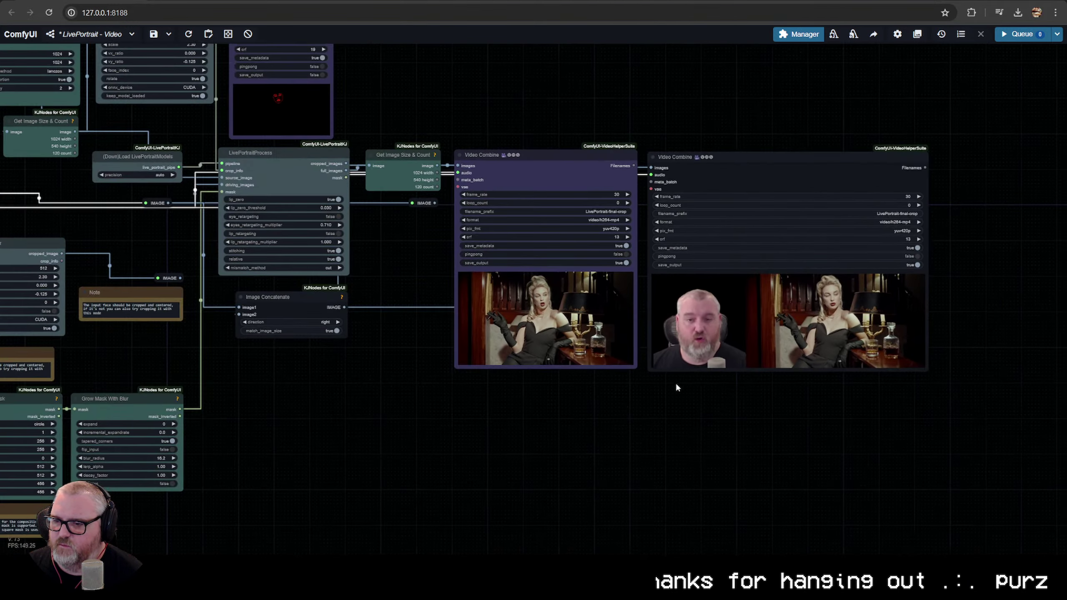
pyautogui.moveTo(472, 396); pyautogui.dragTo(872, 345)
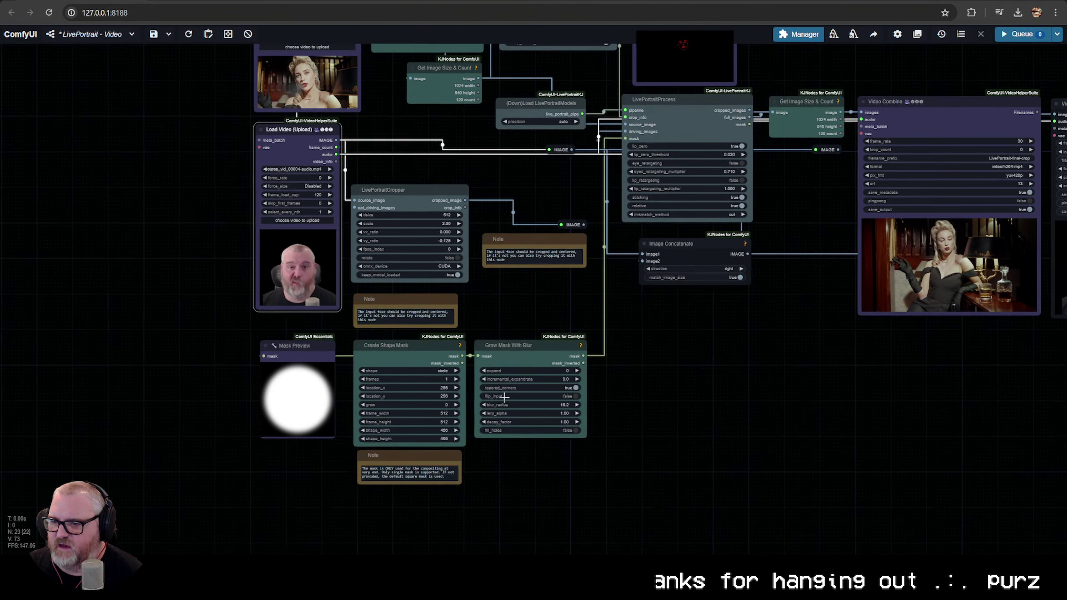
pyautogui.click(285, 221)
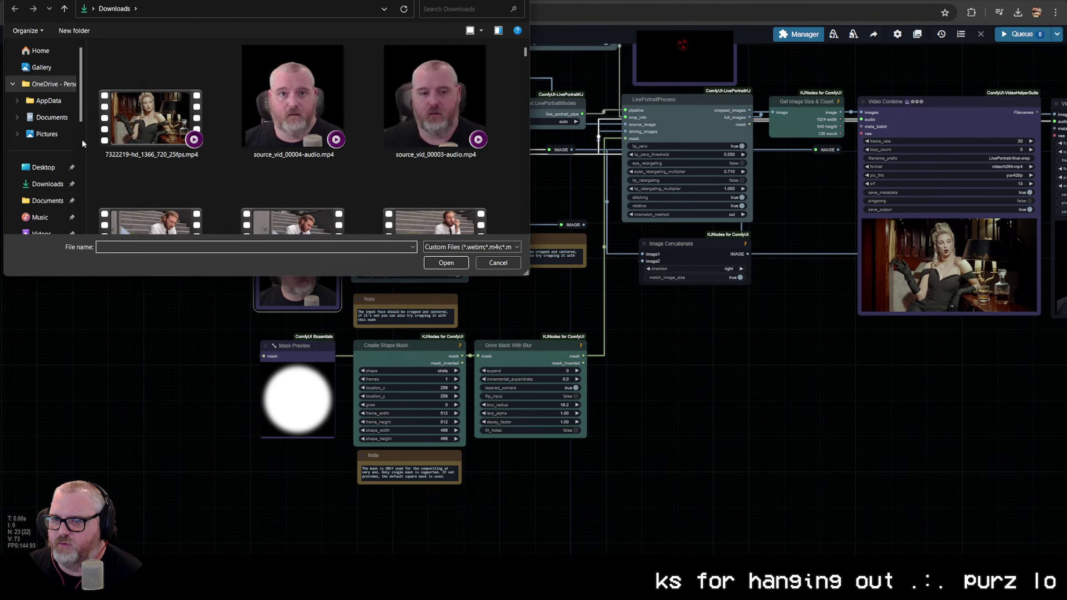
pyautogui.scroll(-1, 40, 212)
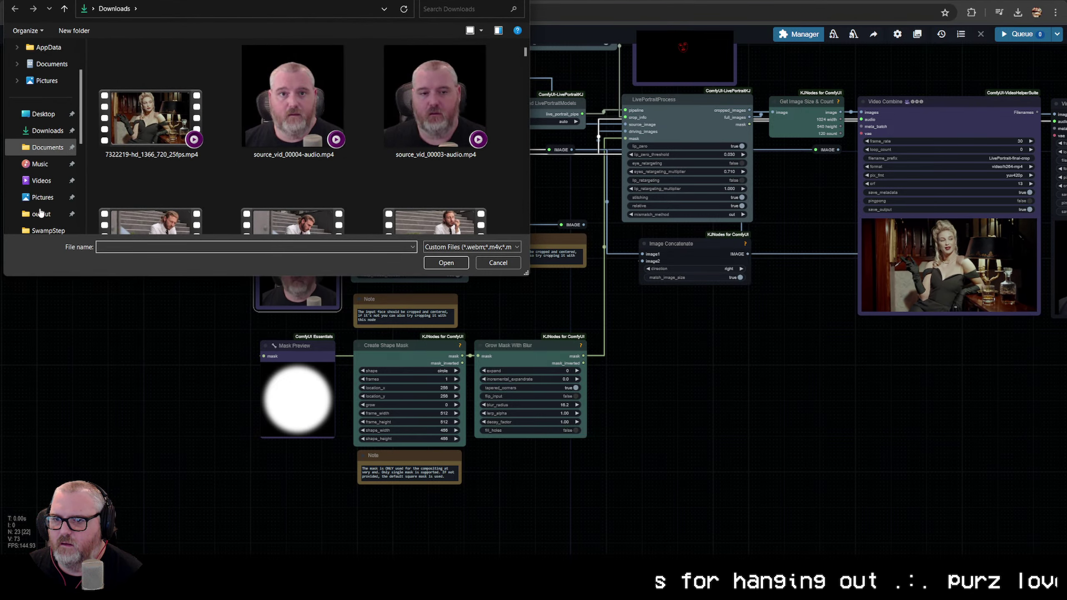
pyautogui.click(41, 180)
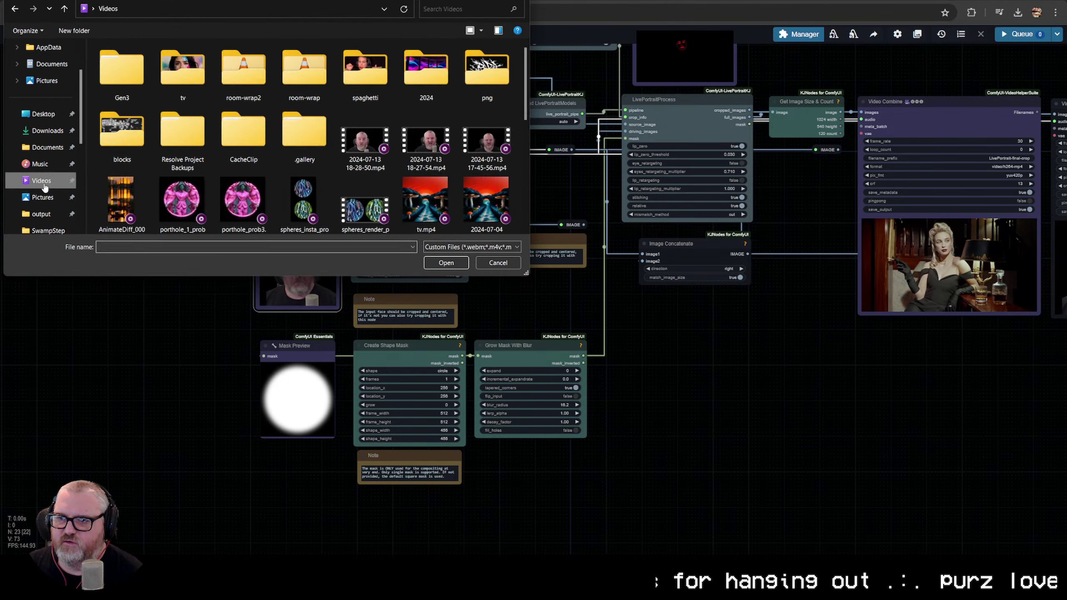
pyautogui.doubleClick(364, 141)
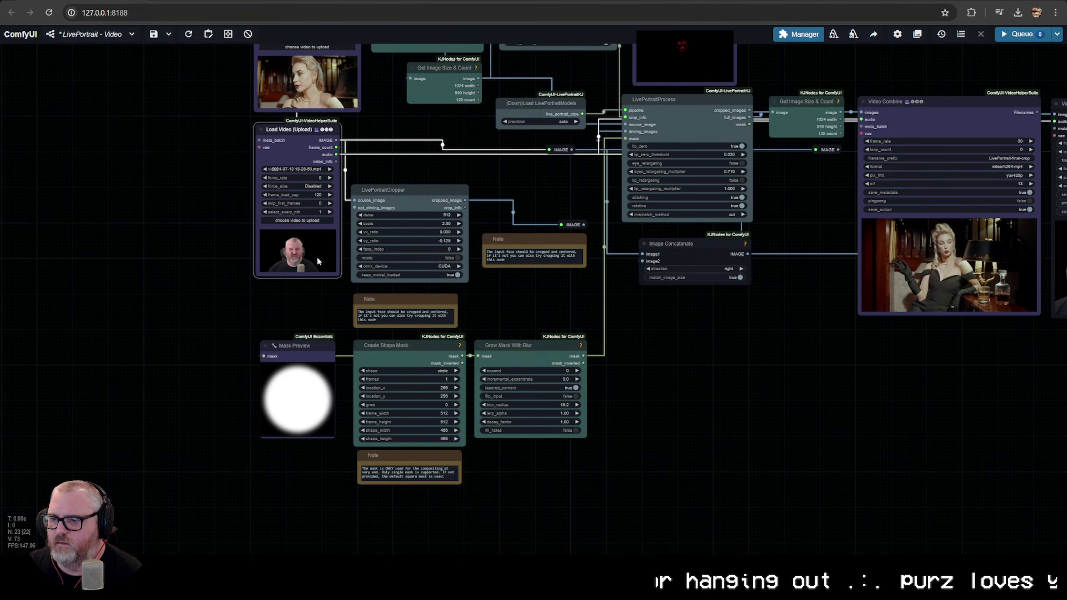
pyautogui.moveTo(457, 174); pyautogui.dragTo(424, 230)
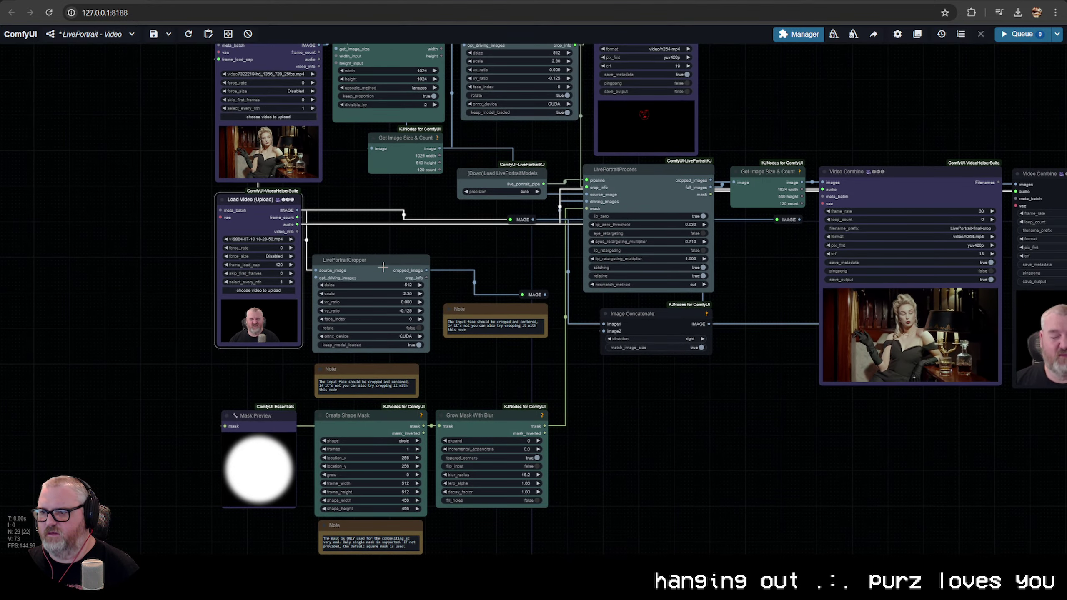
pyautogui.click(399, 265)
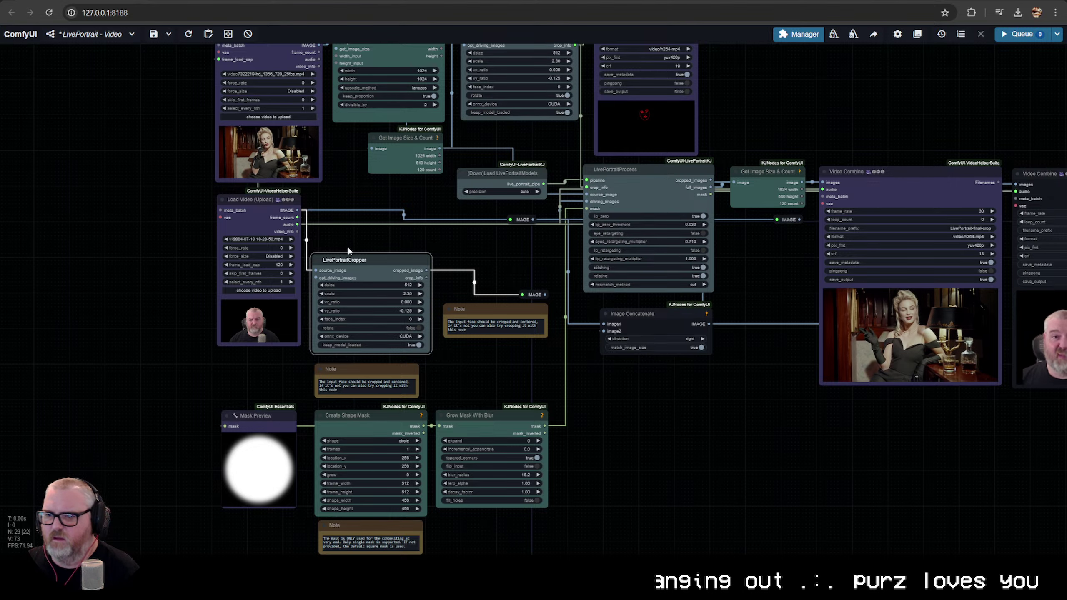
pyautogui.moveTo(238, 216); pyautogui.dragTo(227, 259)
pyautogui.click(226, 286)
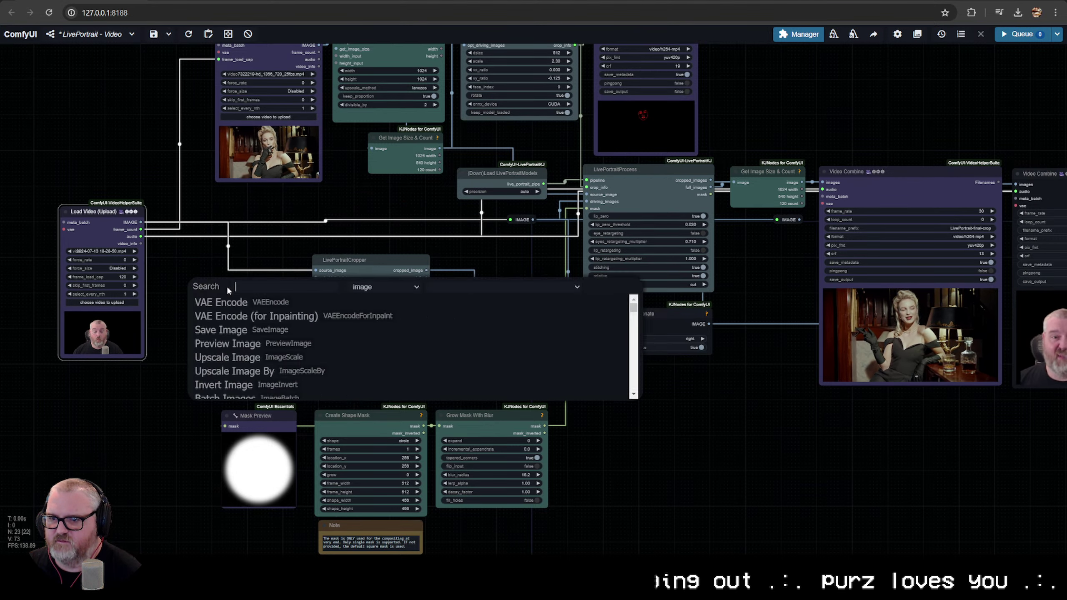
pyautogui.write('imagescal')
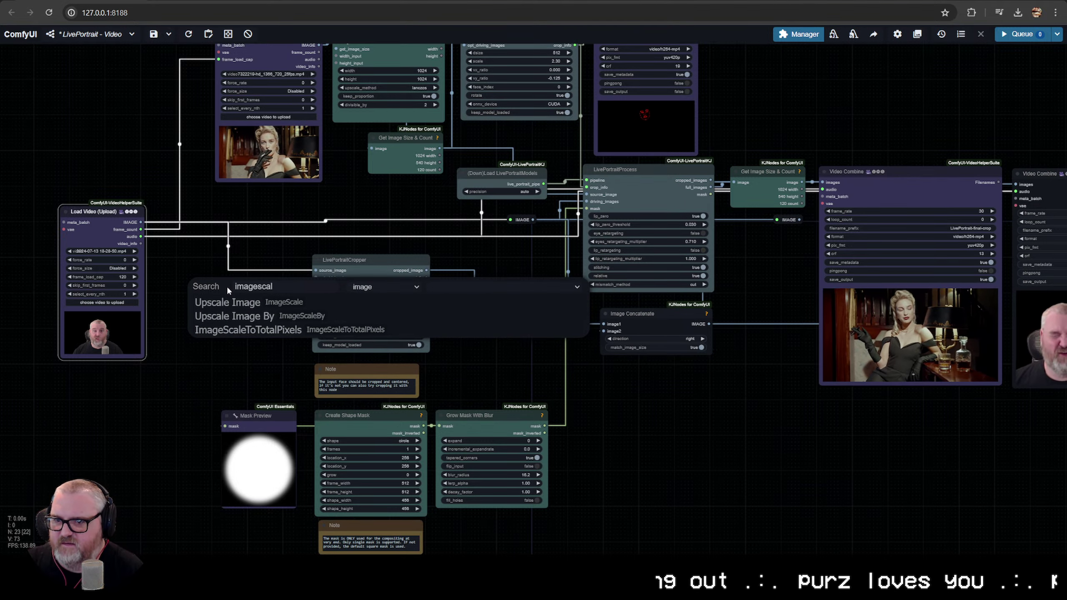
pyautogui.press('Escape')
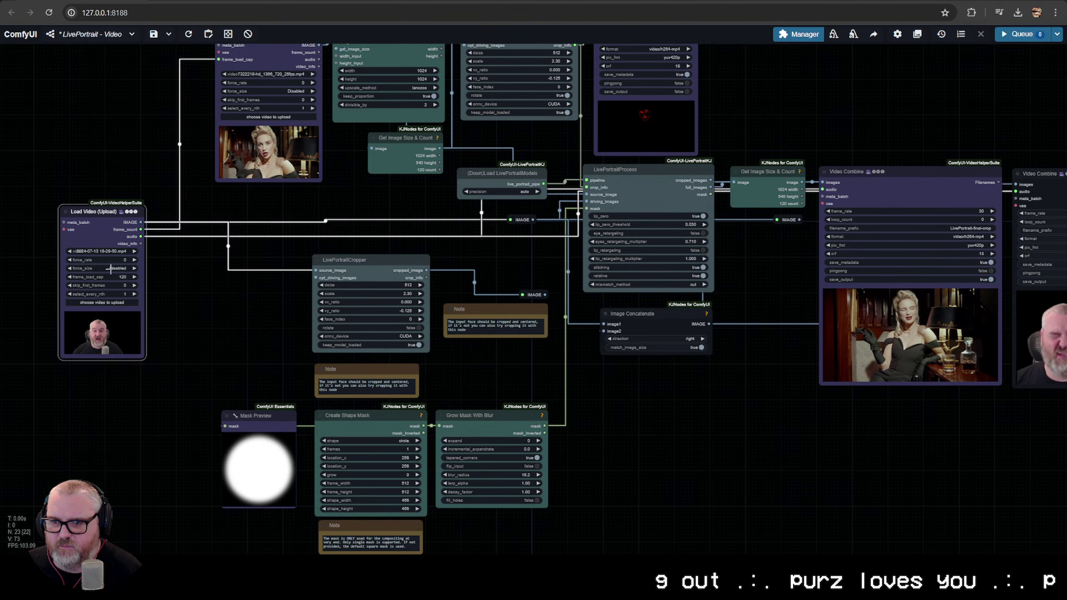
# Set the driving Load Video node's force_size to 512x512 and move the node back beside the LivePortraitCropper
pyautogui.click(105, 269)
pyautogui.click(120, 366)
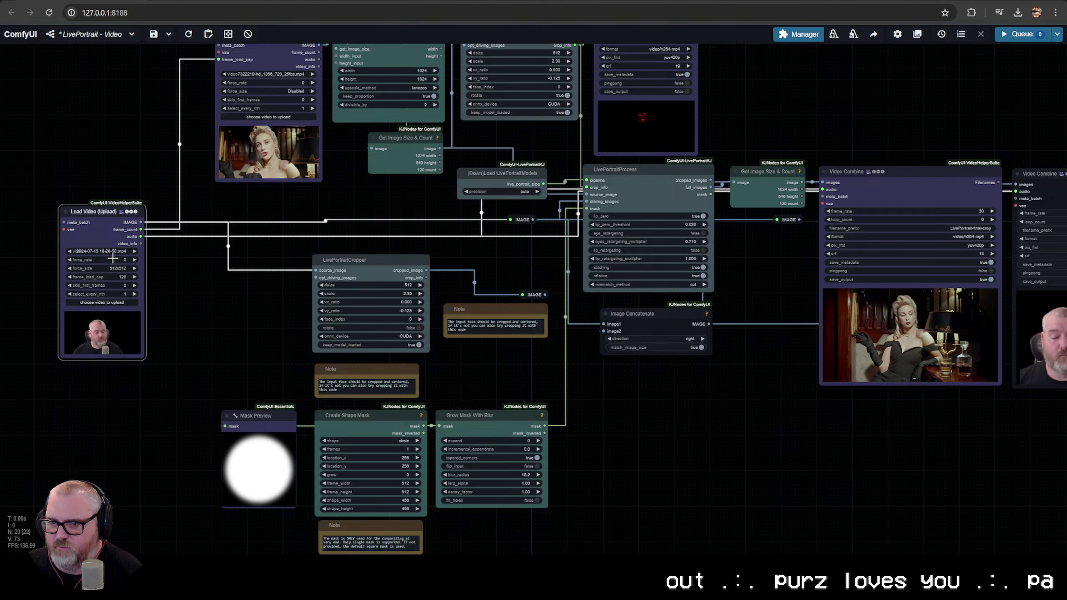
pyautogui.moveTo(104, 221); pyautogui.dragTo(255, 215)
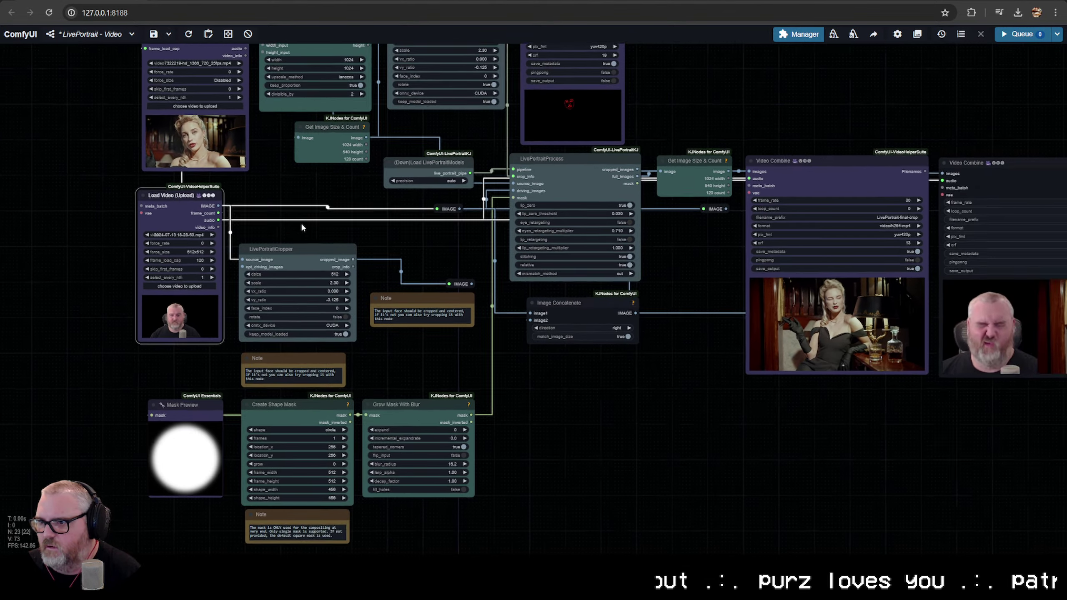
# Set the driving Load Video node's force_size to Custom, with custom_width and custom_height both at 1024
pyautogui.scroll(4, 327, 291)
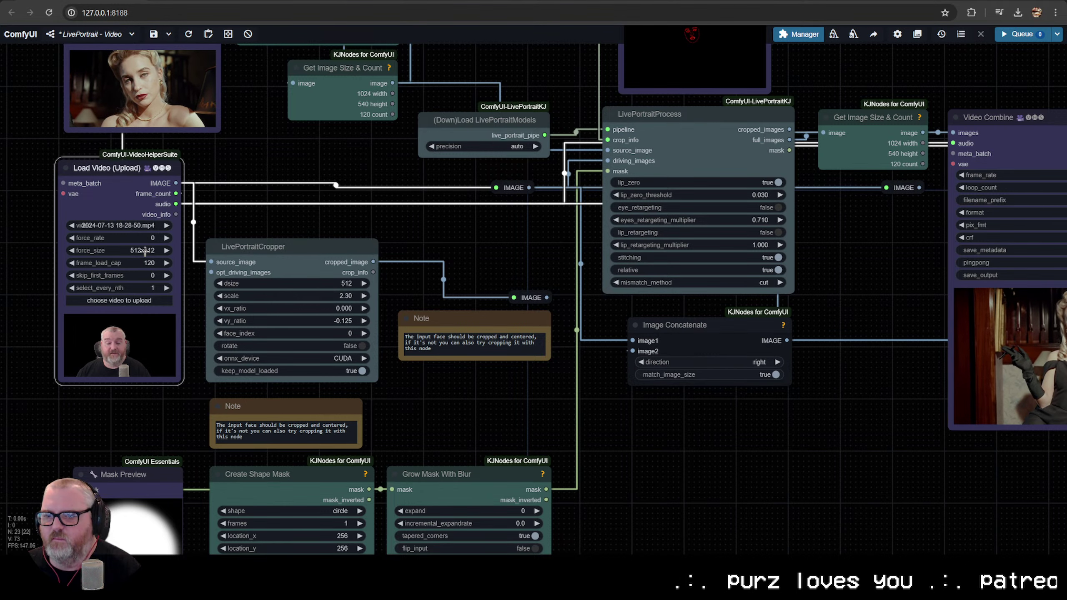
pyautogui.click(145, 251)
pyautogui.click(152, 285)
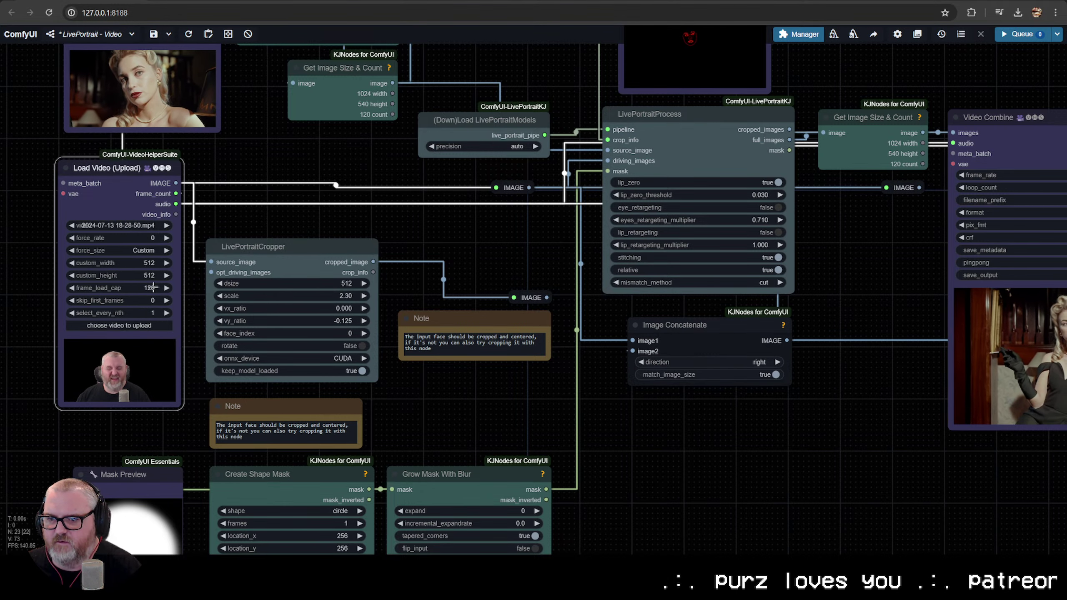
pyautogui.click(137, 263)
pyautogui.write('1024')
pyautogui.press('Return')
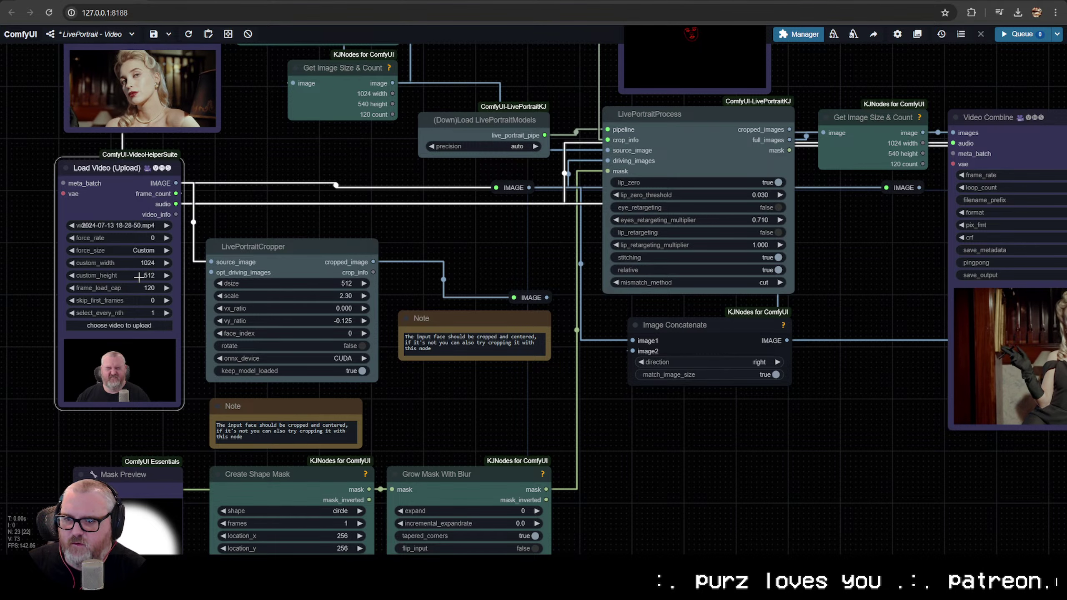
pyautogui.click(139, 276)
pyautogui.write('1024')
pyautogui.press('Return')
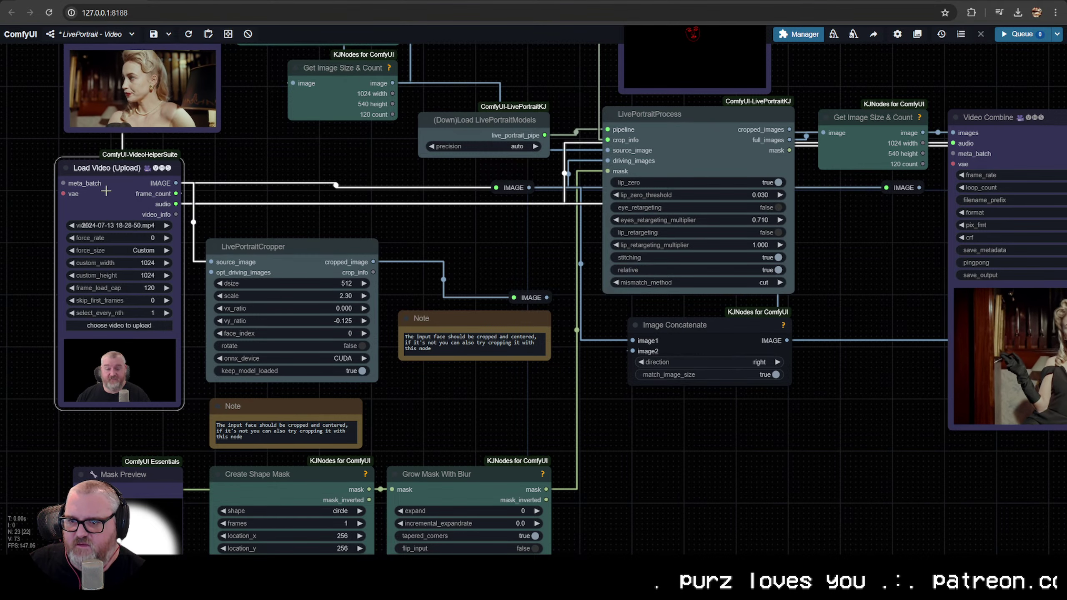
pyautogui.moveTo(126, 168); pyautogui.dragTo(128, 161)
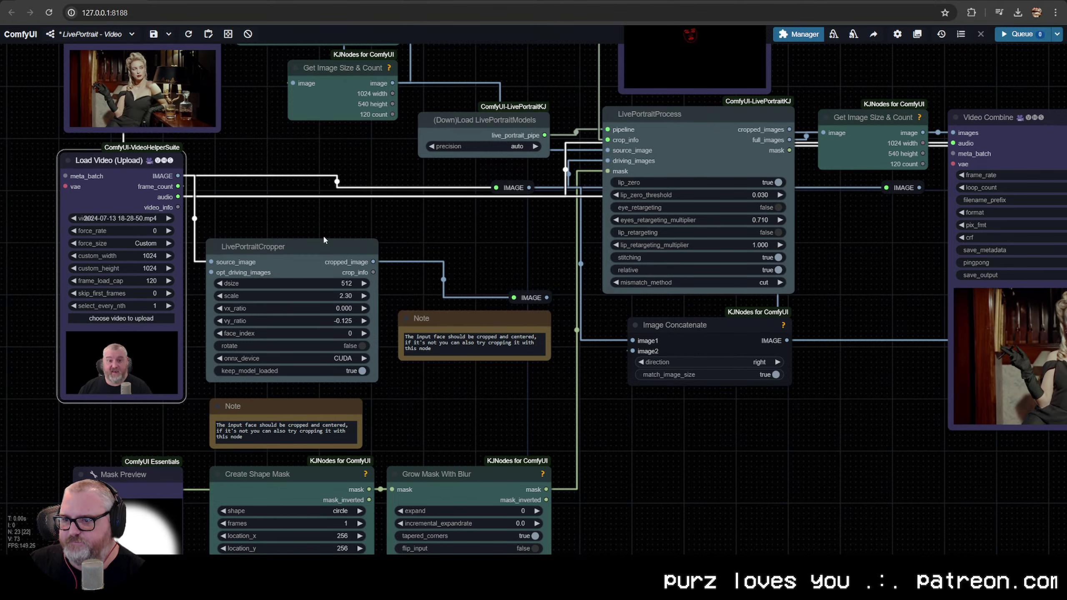
# Queue the workflow to animate the source clip with the new driving video
pyautogui.click(312, 246)
pyautogui.scroll(-3, 336, 269)
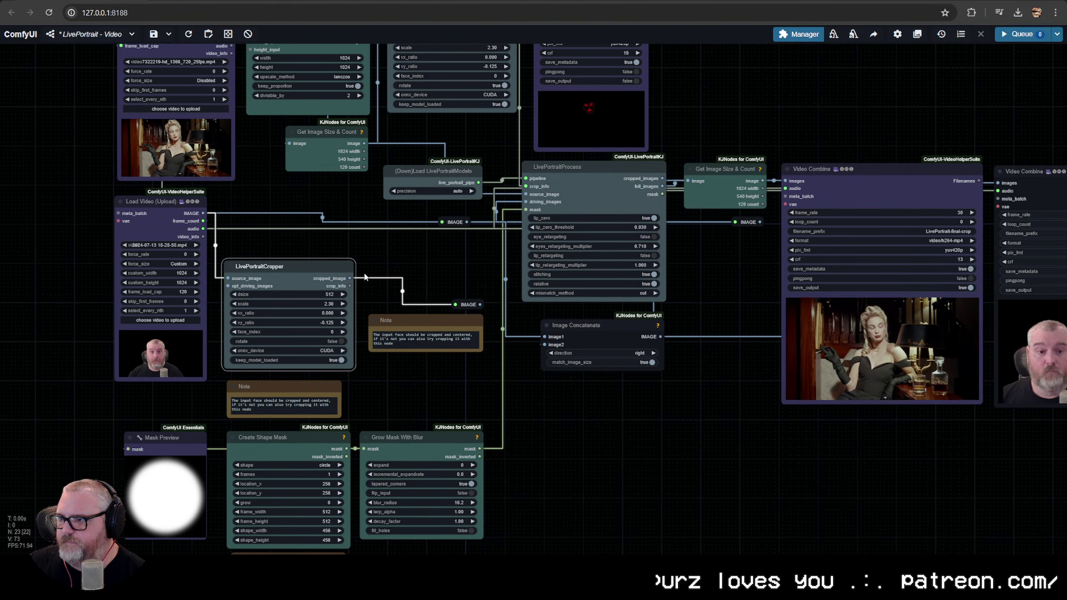
pyautogui.moveTo(364, 275); pyautogui.dragTo(364, 282)
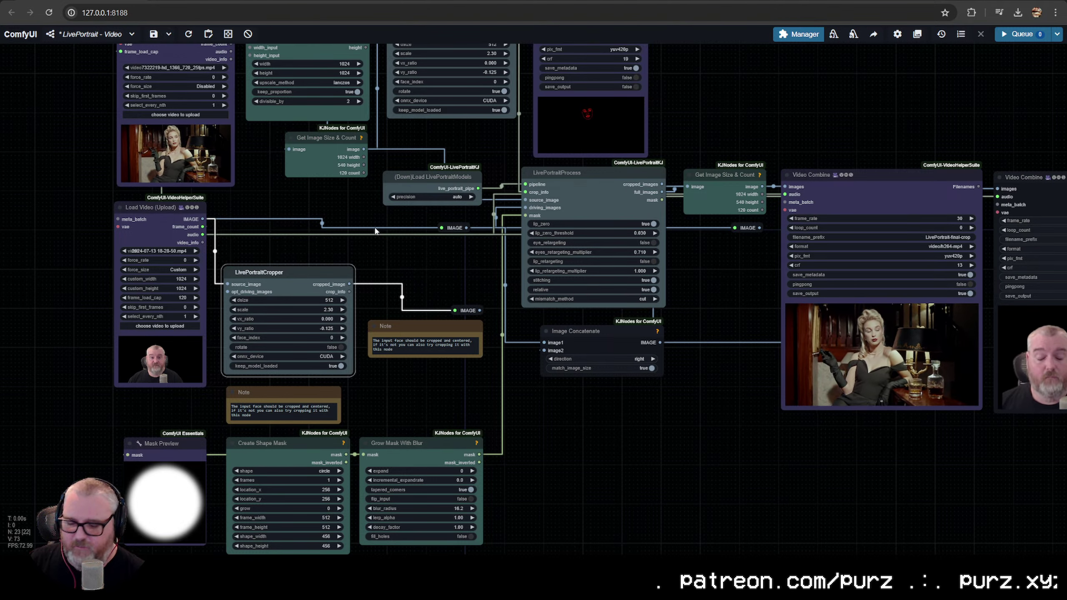
pyautogui.hotkey('ctrl', 'Return')
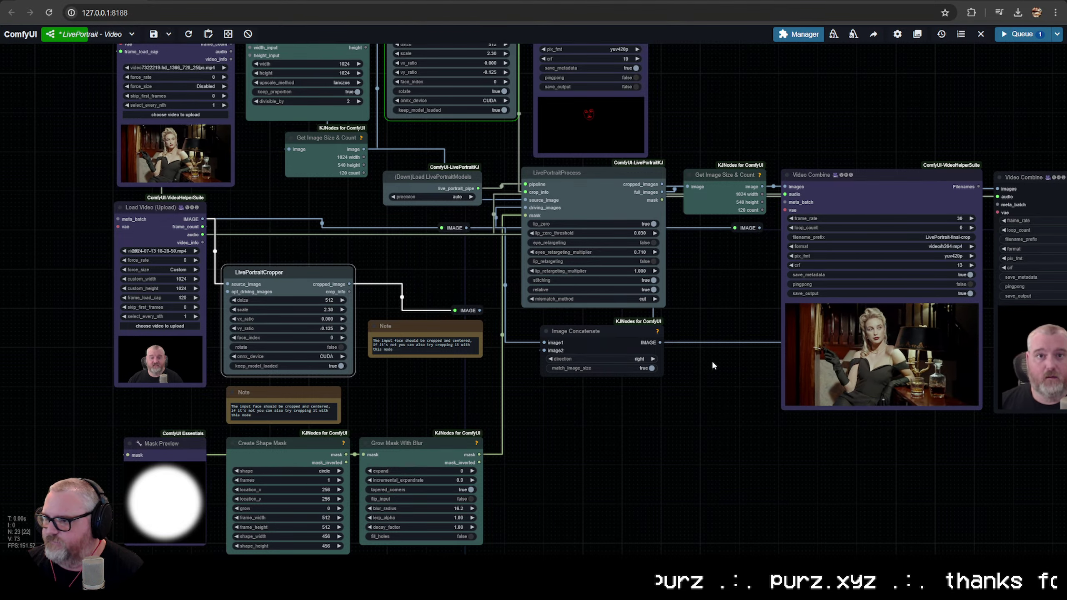
# Examine the driving video preview up close and review the finished side-by-side output in the last Video Combine node
pyautogui.moveTo(711, 365); pyautogui.dragTo(705, 371)
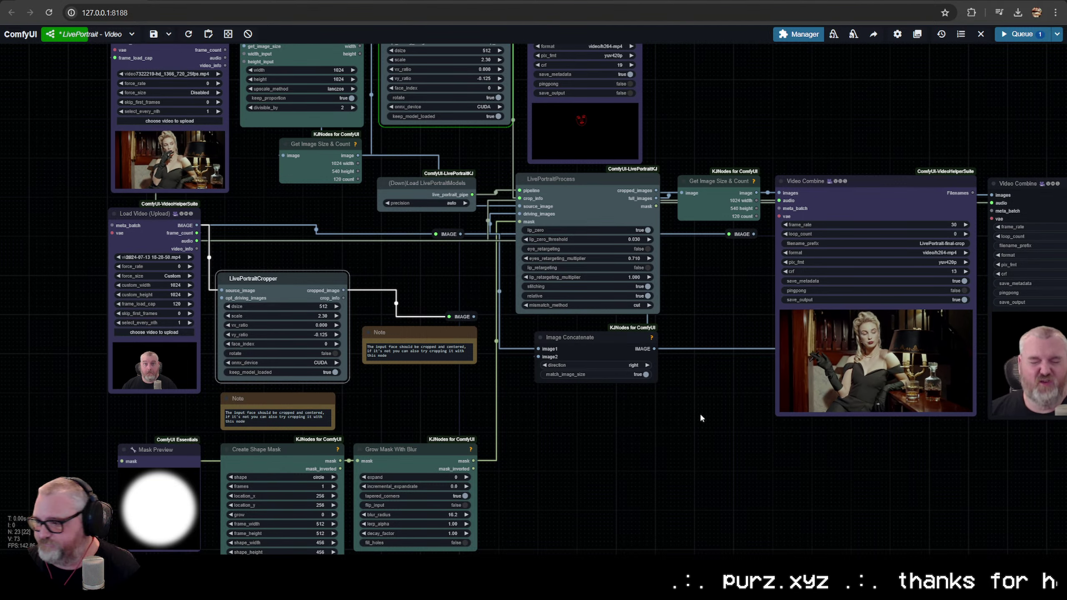
pyautogui.moveTo(706, 449); pyautogui.dragTo(478, 461)
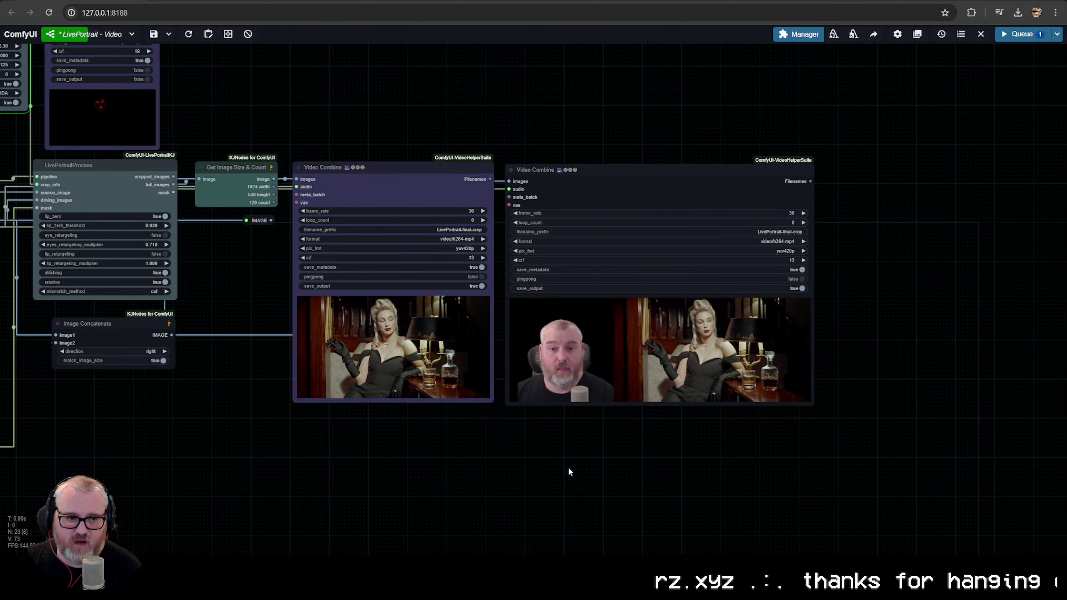
pyautogui.scroll(-10, 447, 441)
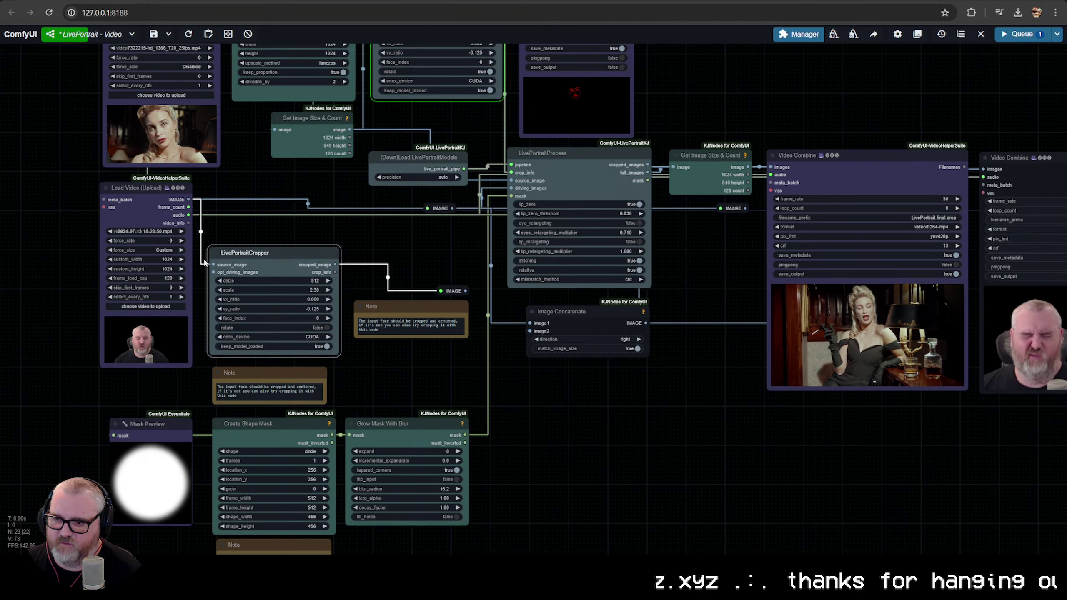
pyautogui.scroll(15, 527, 344)
pyautogui.scroll(15, 526, 344)
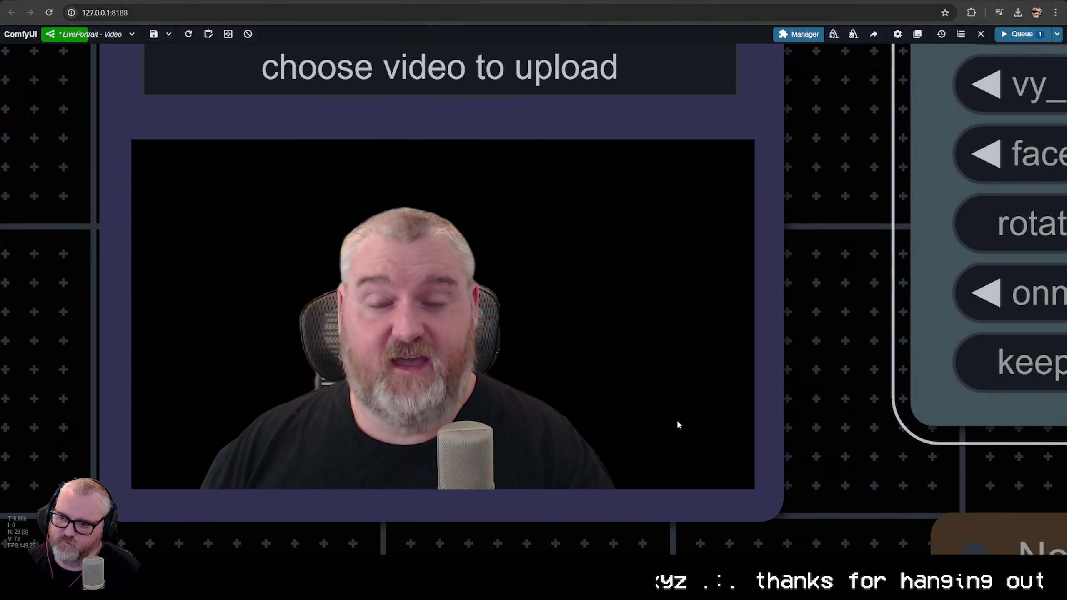
pyautogui.scroll(-8, 377, 462)
pyautogui.moveTo(377, 462); pyautogui.dragTo(114, 361)
pyautogui.scroll(-3, 220, 418)
pyautogui.moveTo(221, 424); pyautogui.dragTo(4, 367)
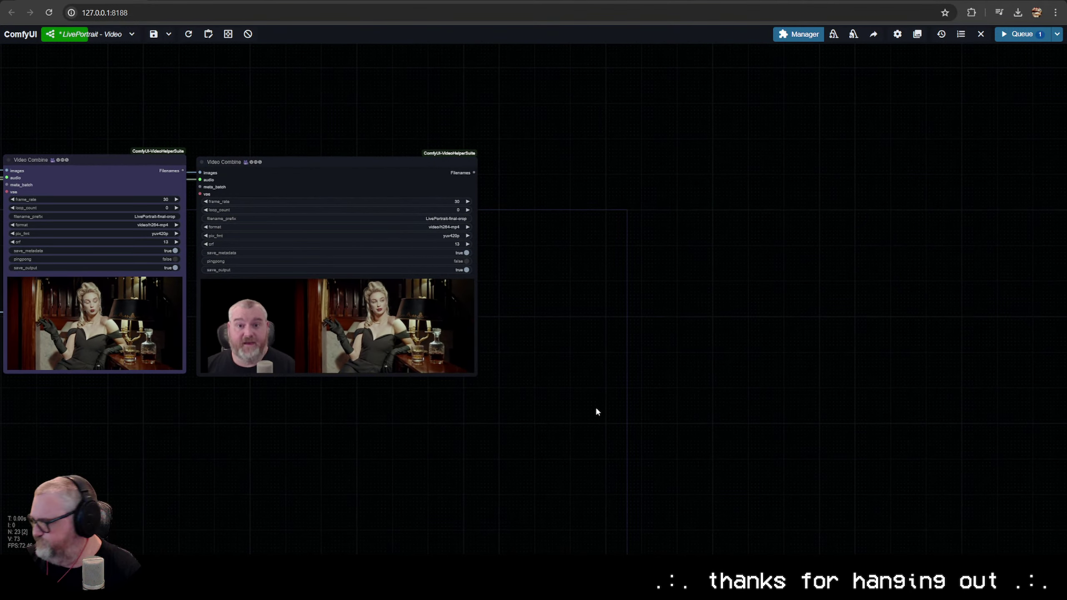
pyautogui.moveTo(312, 443); pyautogui.dragTo(460, 435)
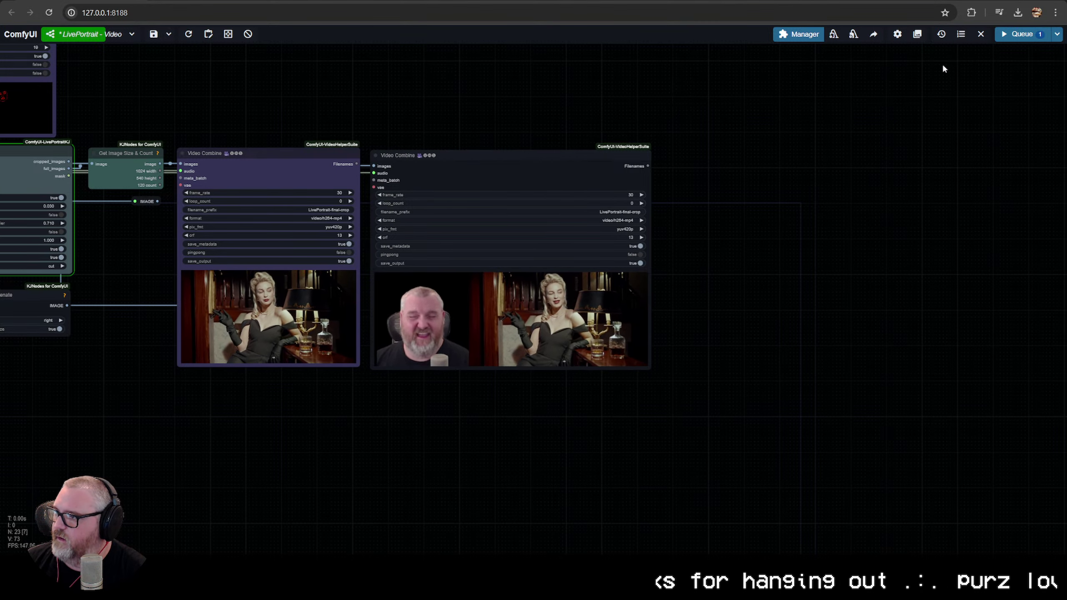
# In the settings, set the beta menu and workflow management option to Disabled, restore it to Top, and close the settings
pyautogui.click(895, 34)
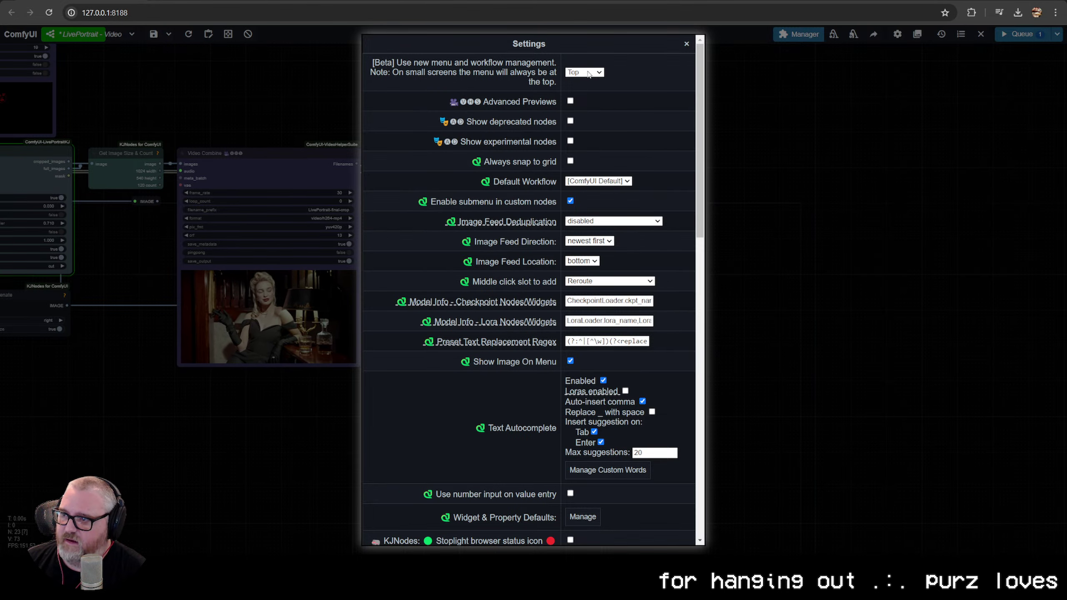
pyautogui.click(589, 74)
pyautogui.click(583, 81)
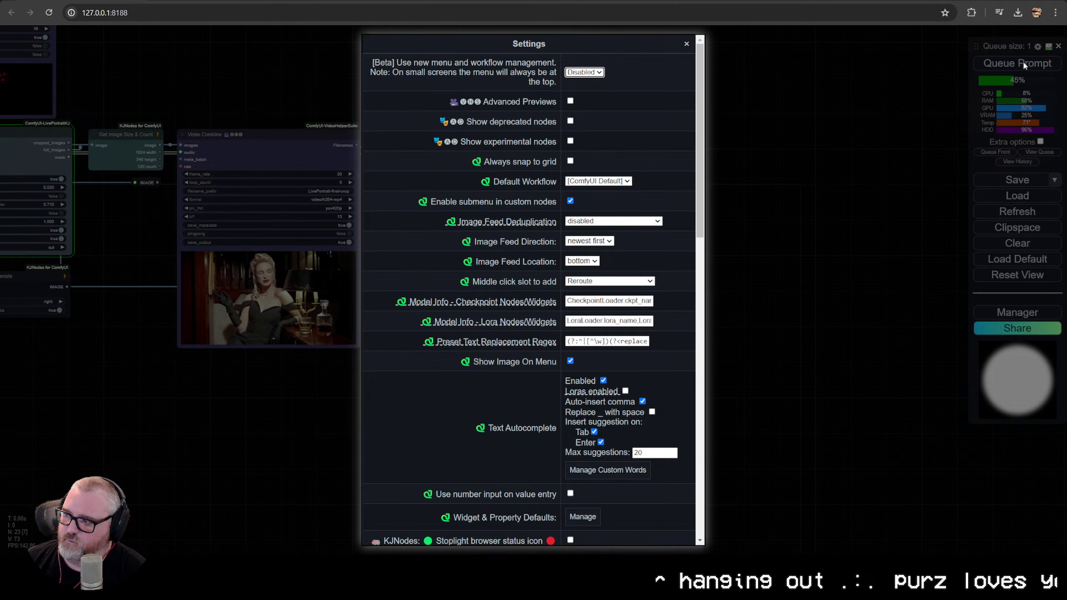
pyautogui.click(582, 73)
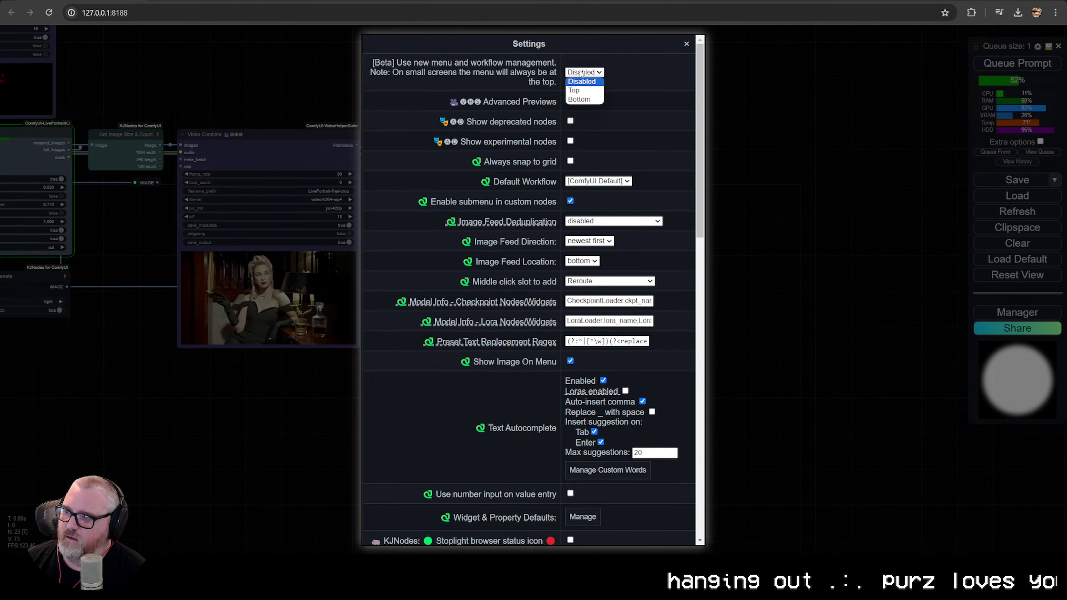
pyautogui.click(589, 91)
pyautogui.click(685, 45)
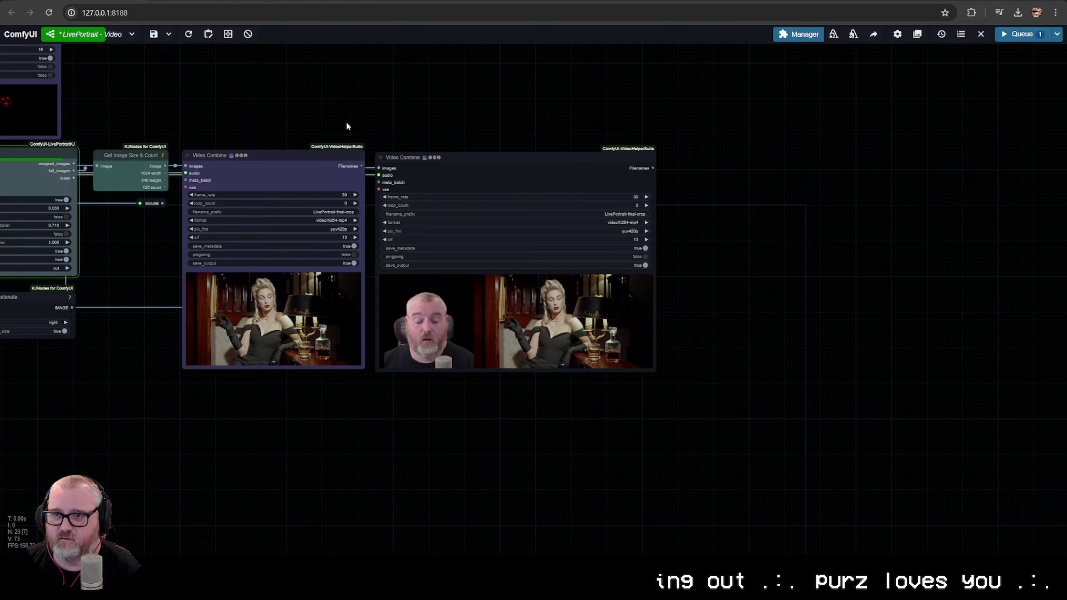
# Examine the side-by-side comparison preview in the last Video Combine node up close
pyautogui.moveTo(407, 114); pyautogui.dragTo(580, 134)
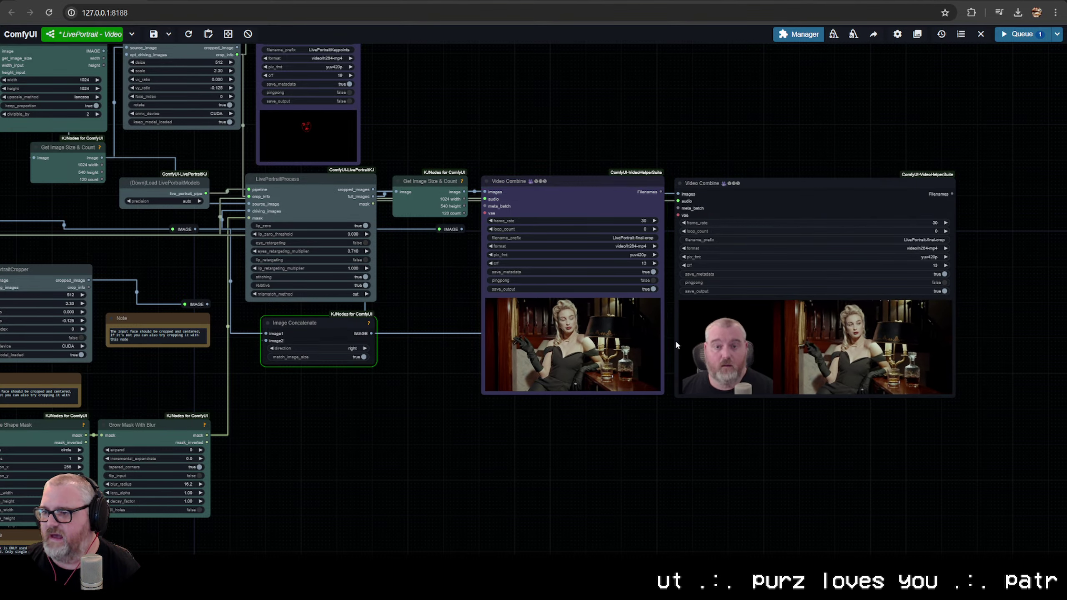
pyautogui.scroll(6, 681, 372)
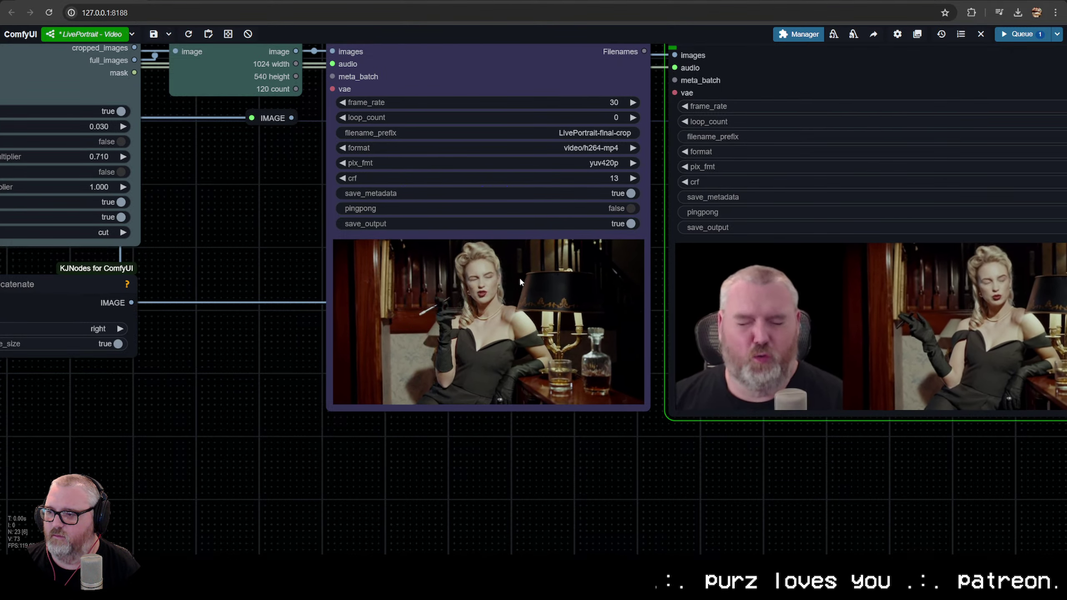
pyautogui.moveTo(628, 433); pyautogui.dragTo(338, 456)
pyautogui.scroll(3, 429, 422)
pyautogui.moveTo(429, 422); pyautogui.dragTo(345, 487)
pyautogui.scroll(-2, 346, 486)
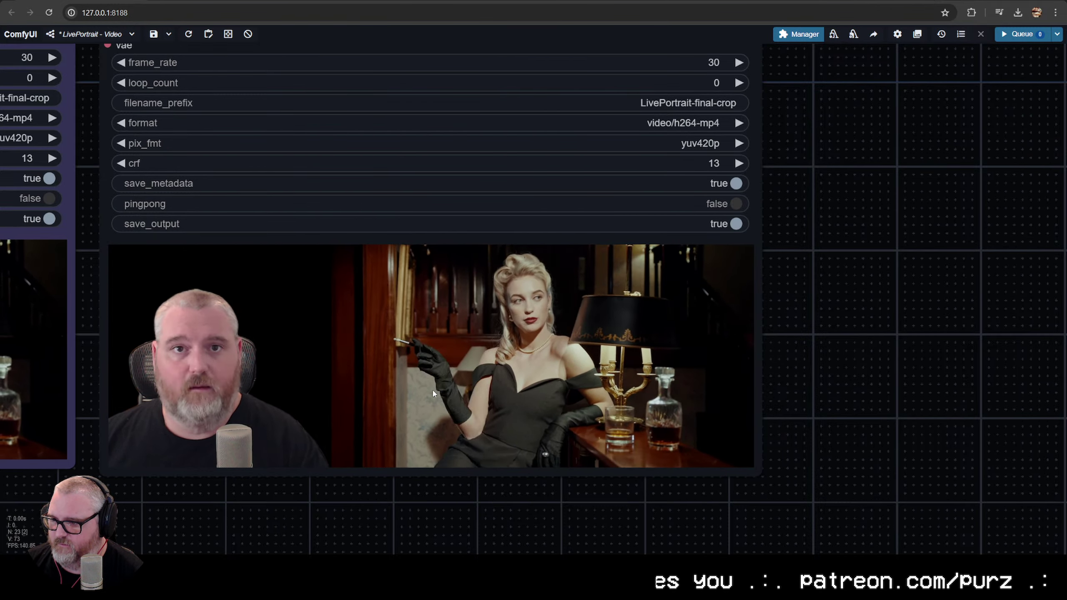
# Set frame_load_cap to 0 on the driving video's Load Video node and queue the workflow
pyautogui.scroll(-8, 421, 387)
pyautogui.scroll(10, 533, 380)
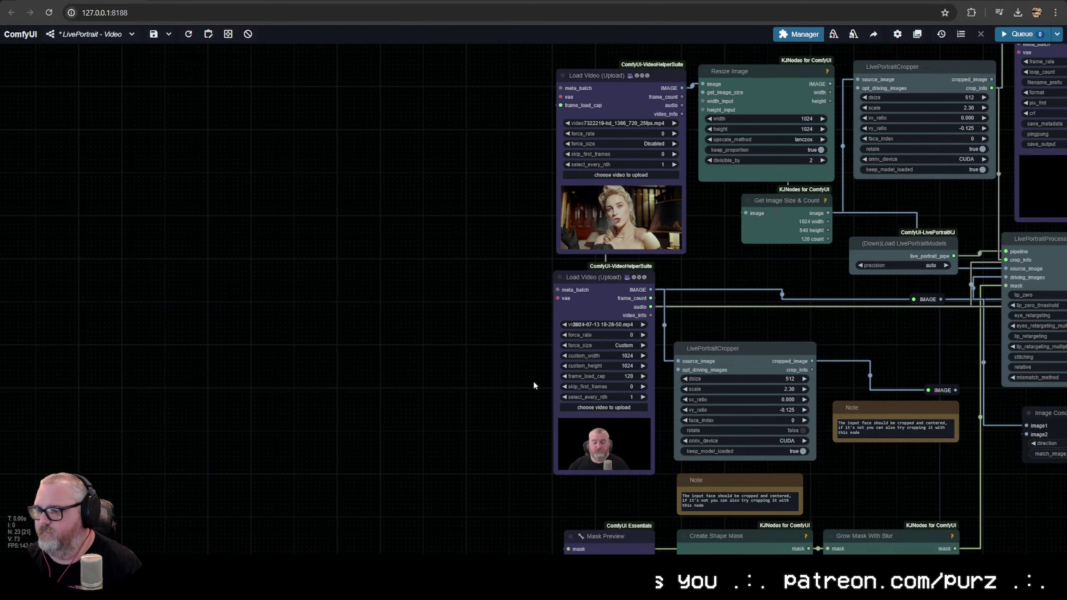
pyautogui.click(688, 361)
pyautogui.hotkey('ctrl', 'Return')
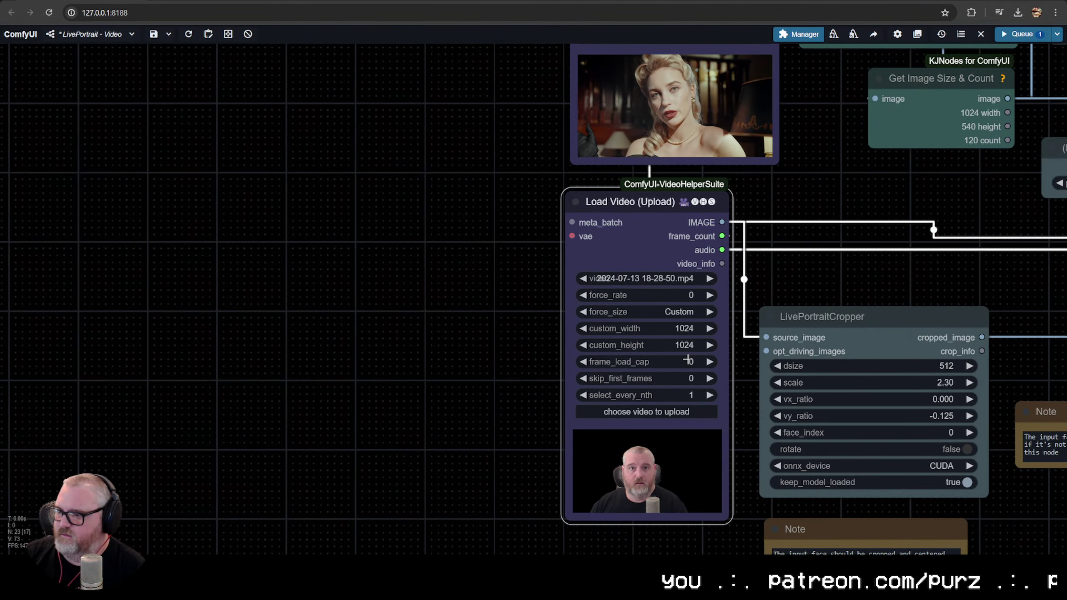
# Move LivePortraitProcess, Image Concatenate and the output nodes beside them further down, clear of the model loader node
pyautogui.scroll(-6, 698, 358)
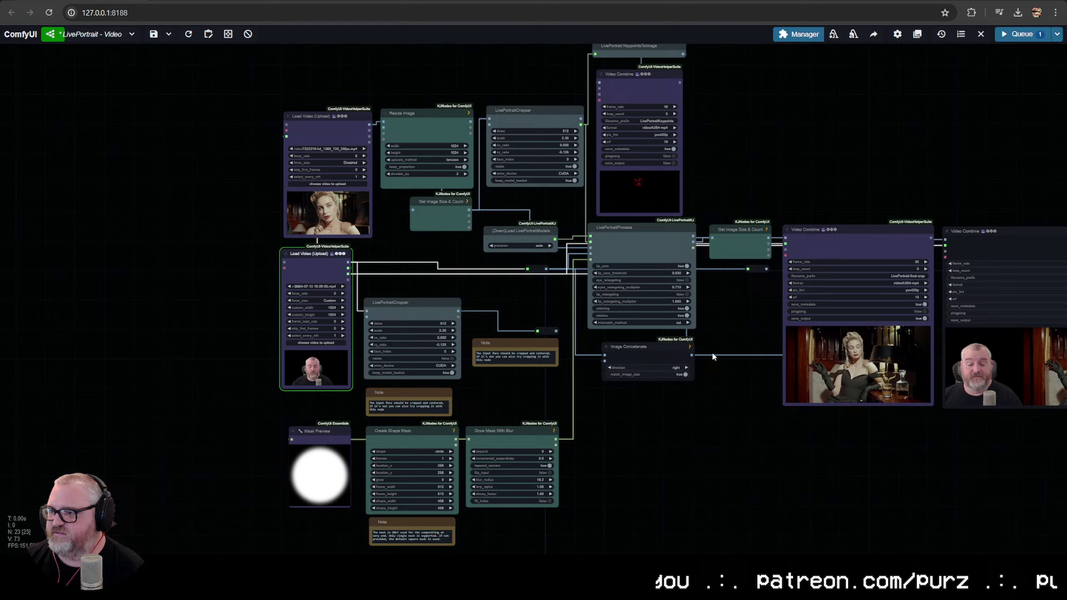
pyautogui.moveTo(712, 356); pyautogui.dragTo(768, 281)
pyautogui.scroll(3, 554, 328)
pyautogui.moveTo(671, 391); pyautogui.dragTo(655, 252)
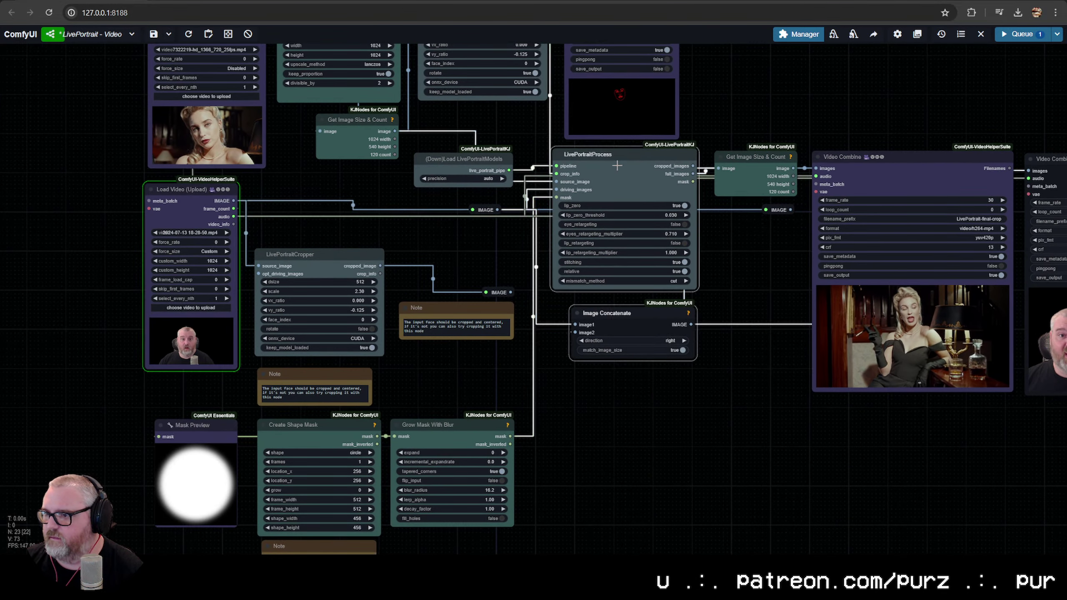
pyautogui.moveTo(634, 171); pyautogui.dragTo(620, 238)
pyautogui.moveTo(753, 104); pyautogui.dragTo(739, 255)
pyautogui.moveTo(744, 164); pyautogui.dragTo(518, 130)
pyautogui.scroll(-3, 714, 210)
# Review the mask nodes, the driving video's LivePortraitCropper, the source video and the output Video Combine previews
pyautogui.scroll(11, 543, 207)
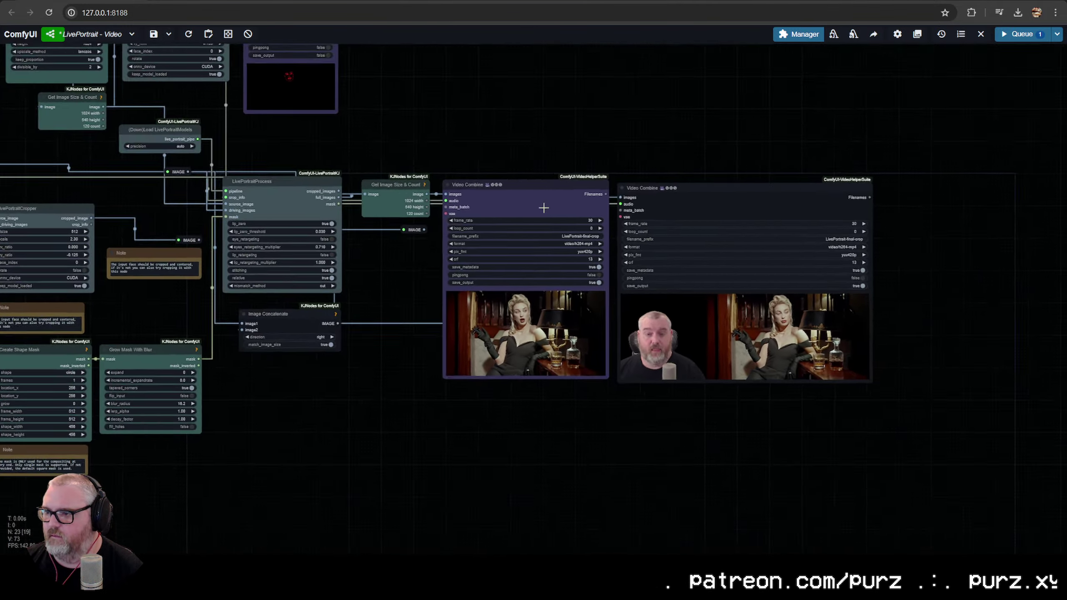
pyautogui.moveTo(727, 382); pyautogui.dragTo(1043, 335)
pyautogui.moveTo(357, 294); pyautogui.dragTo(930, 298)
pyautogui.scroll(5, 480, 320)
pyautogui.moveTo(480, 320); pyautogui.dragTo(711, 275)
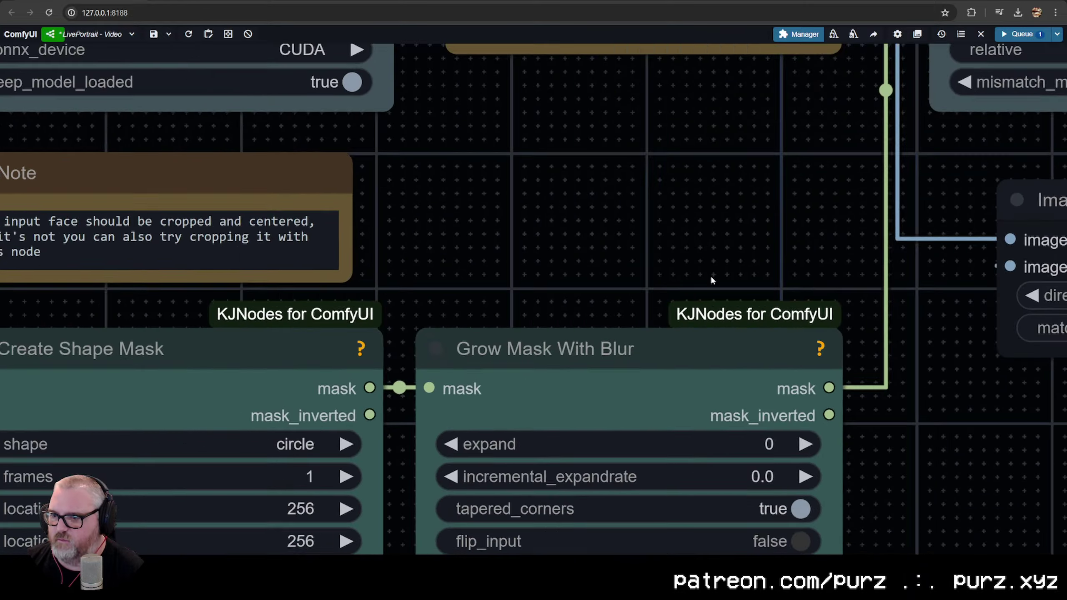
pyautogui.scroll(-3, 711, 276)
pyautogui.moveTo(348, 288); pyautogui.dragTo(473, 303)
pyautogui.moveTo(388, 330); pyautogui.dragTo(508, 498)
pyautogui.click(520, 142)
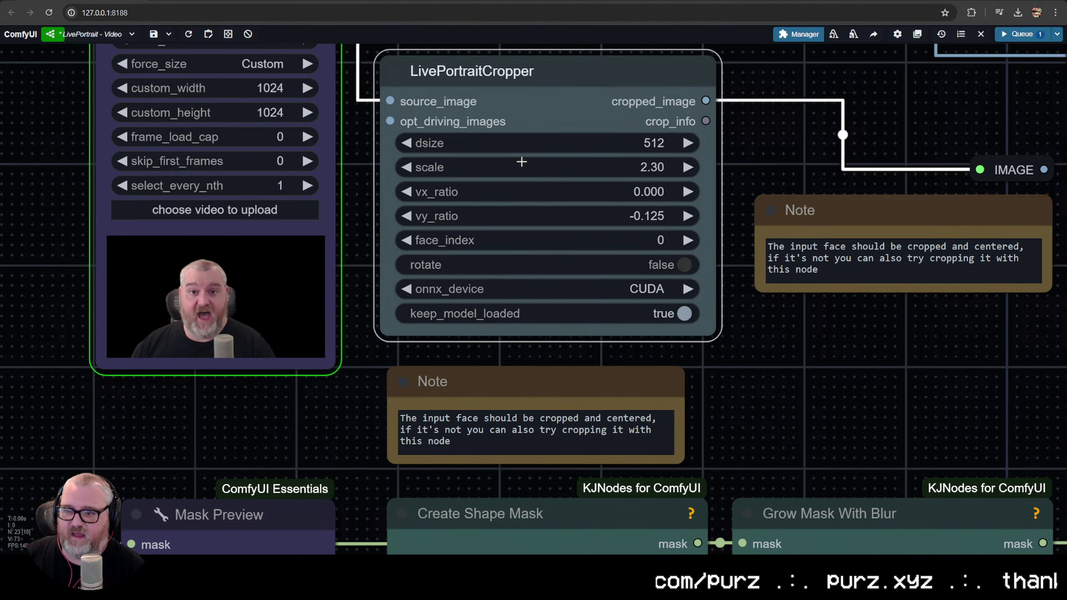
pyautogui.moveTo(314, 177); pyautogui.dragTo(239, 290)
pyautogui.scroll(-5, 238, 290)
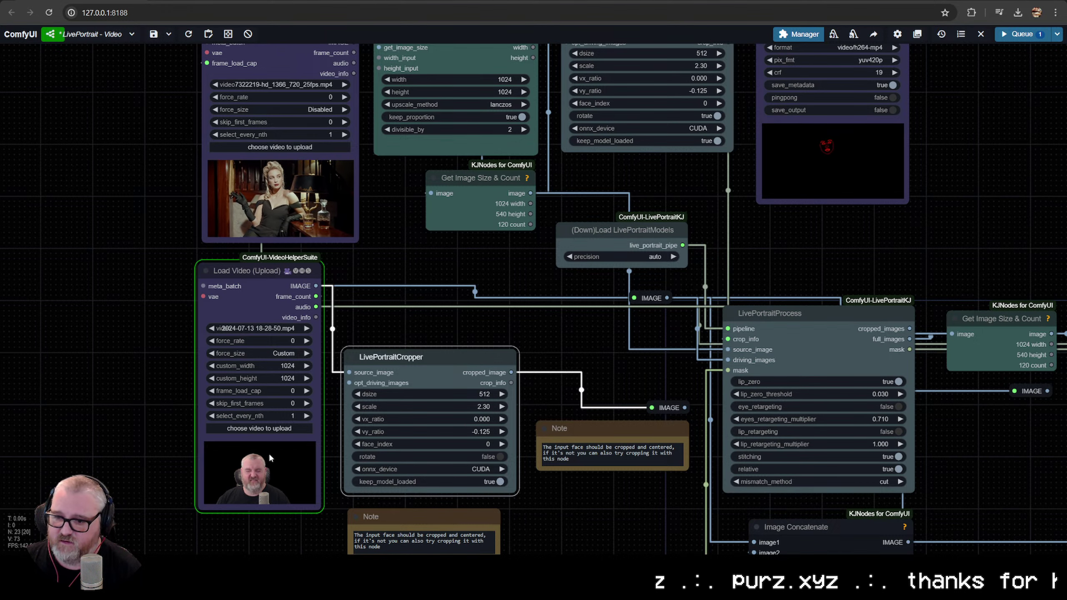
pyautogui.click(336, 240)
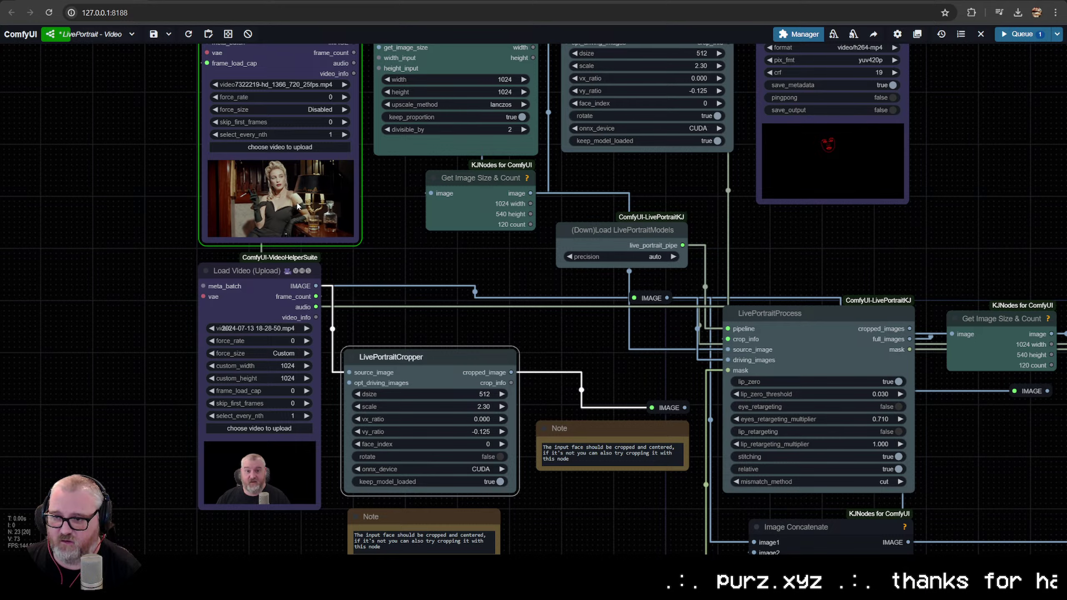
pyautogui.moveTo(504, 248); pyautogui.dragTo(76, 256)
pyautogui.moveTo(617, 247); pyautogui.dragTo(341, 123)
pyautogui.scroll(-2, 512, 170)
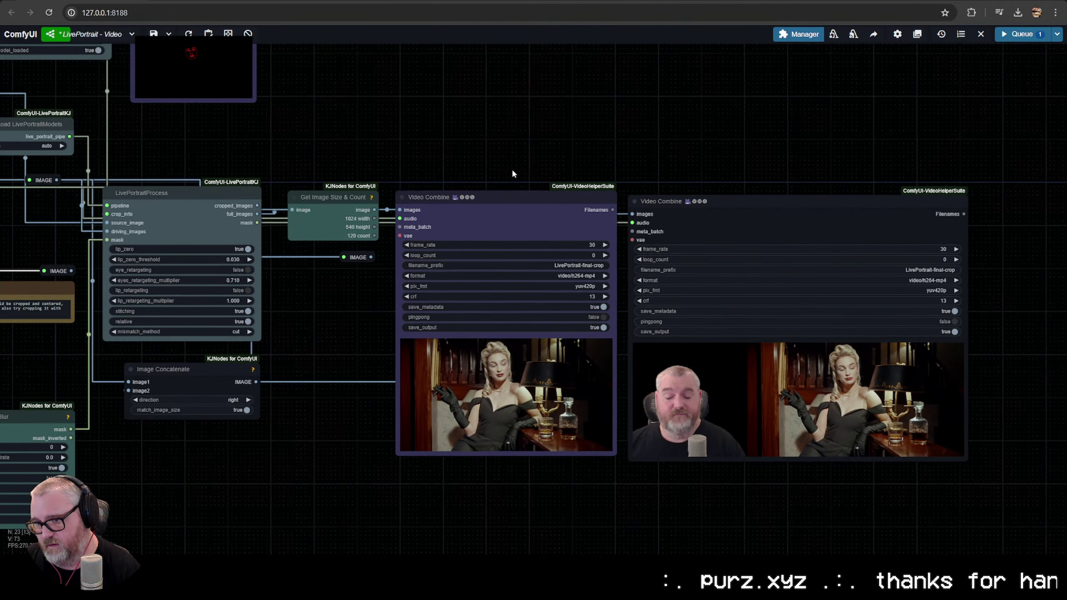
pyautogui.scroll(-2, 513, 171)
pyautogui.moveTo(513, 171); pyautogui.dragTo(800, 306)
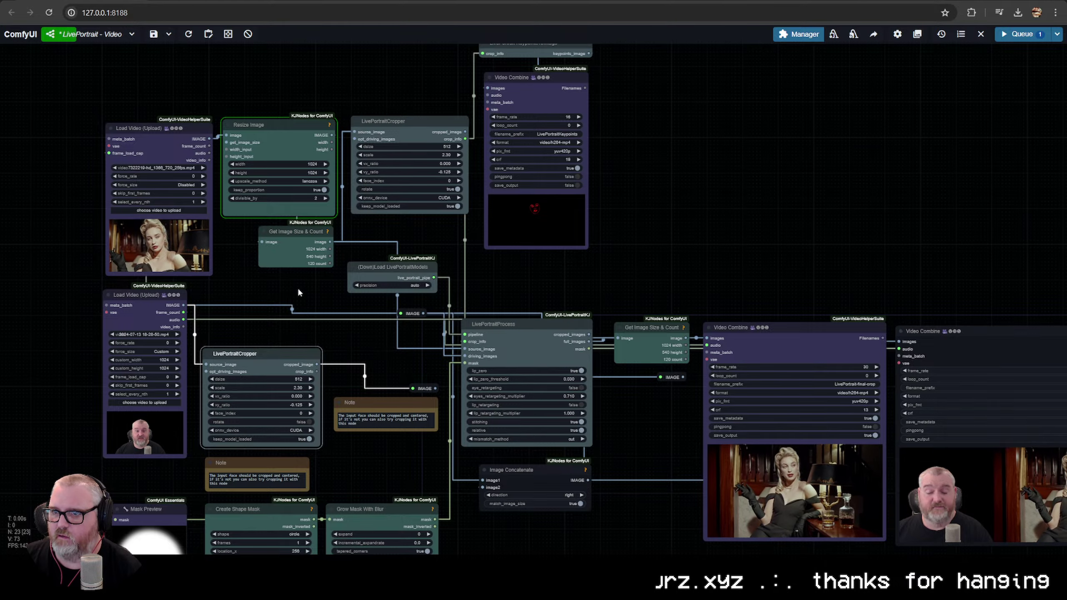
# Check the resized source video's dimensions and frame count in the Get Image Size & Count node below Resize Image
pyautogui.scroll(6, 297, 288)
pyautogui.click(310, 194)
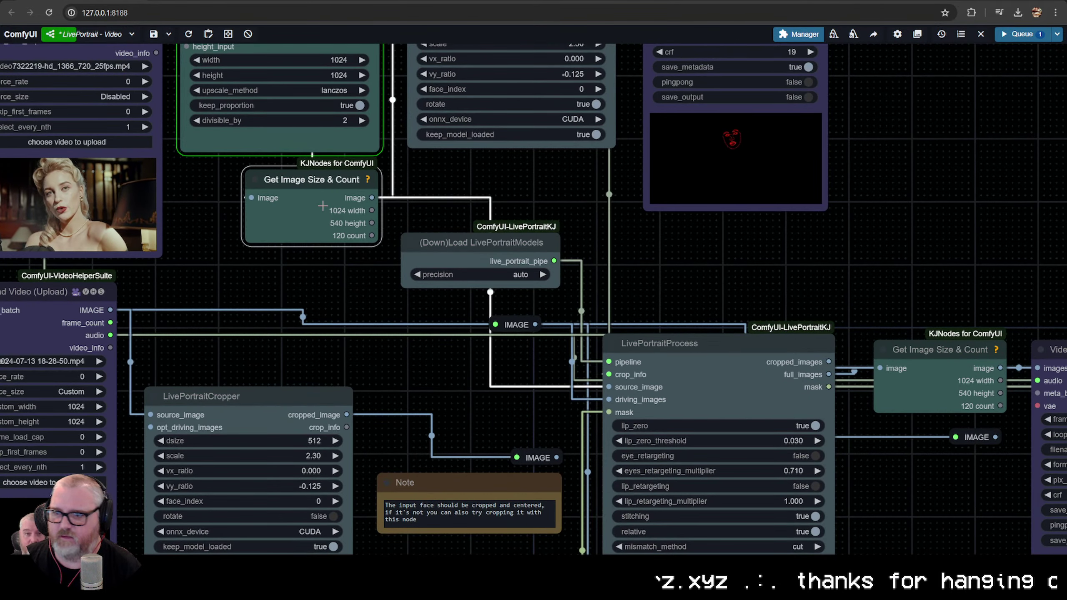
pyautogui.scroll(8, 310, 195)
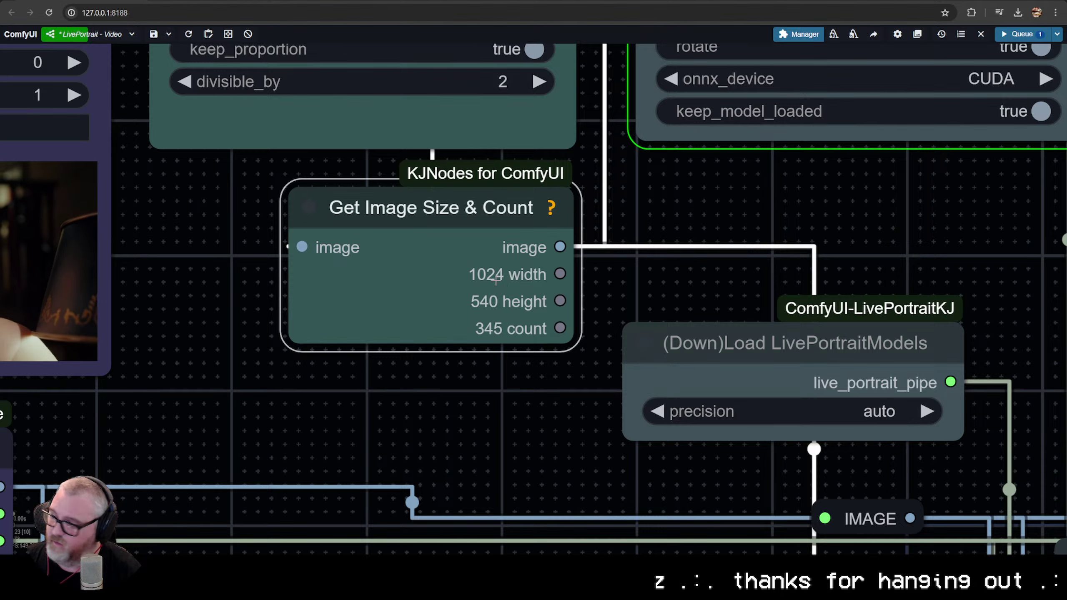
pyautogui.scroll(-8, 446, 361)
pyautogui.moveTo(447, 361); pyautogui.dragTo(434, 370)
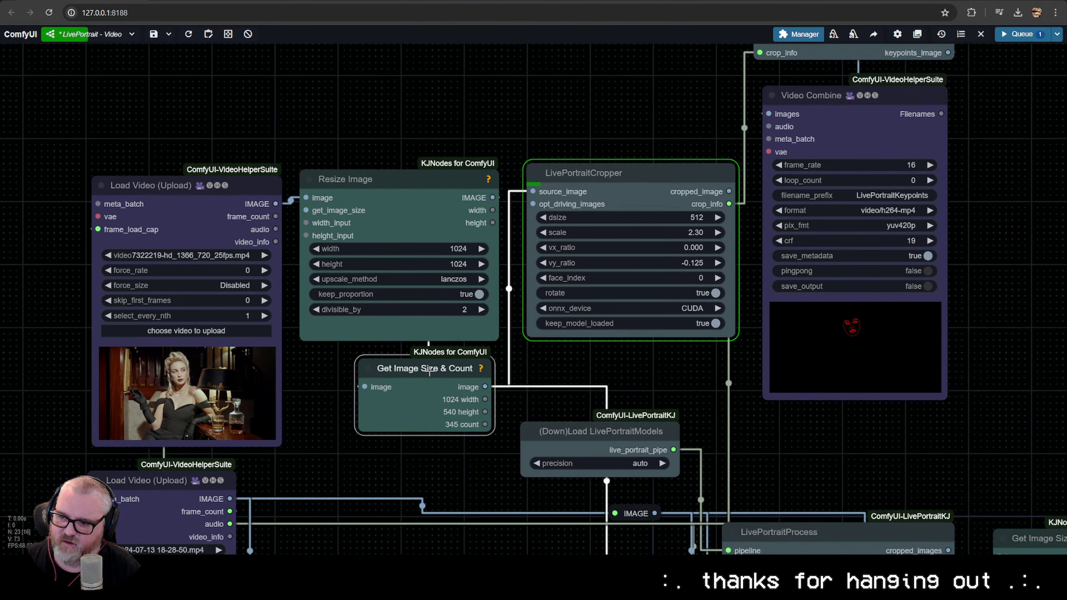
pyautogui.scroll(10, 425, 369)
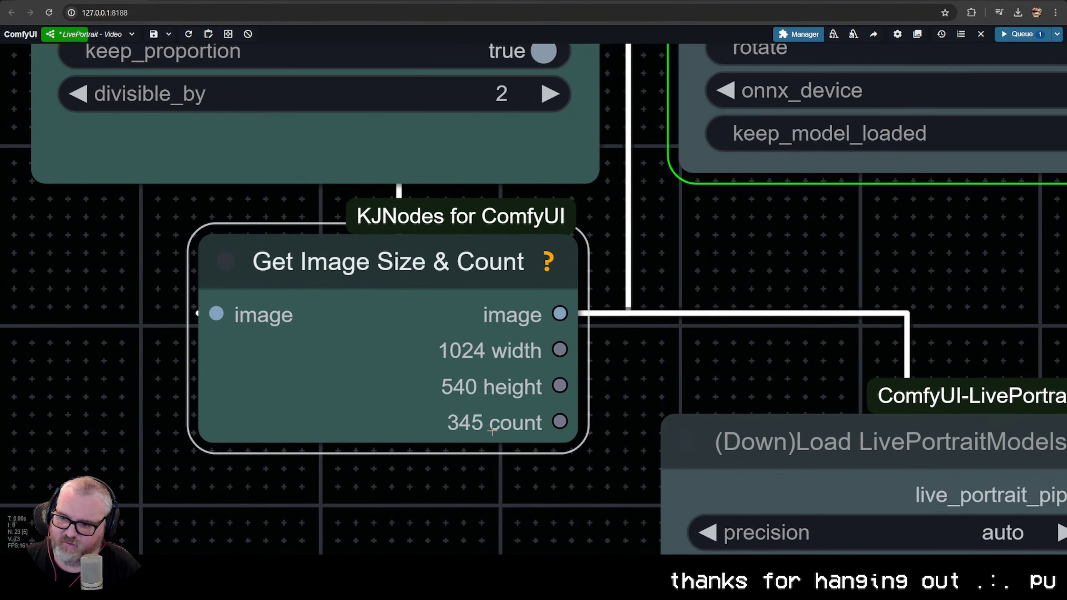
pyautogui.scroll(-10, 458, 425)
pyautogui.scroll(-5, 254, 348)
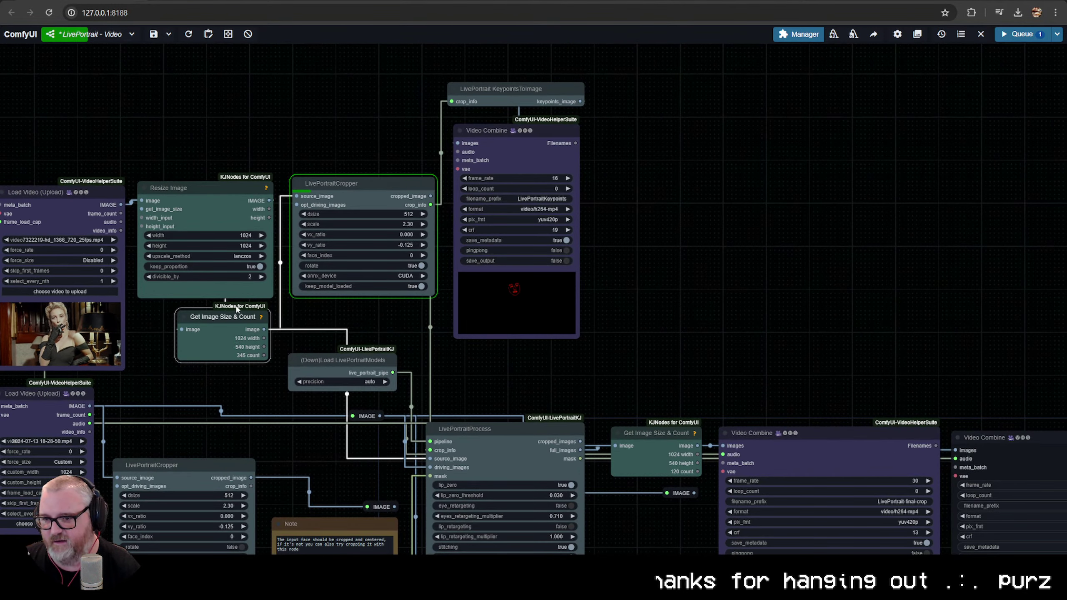
pyautogui.moveTo(218, 317); pyautogui.dragTo(220, 319)
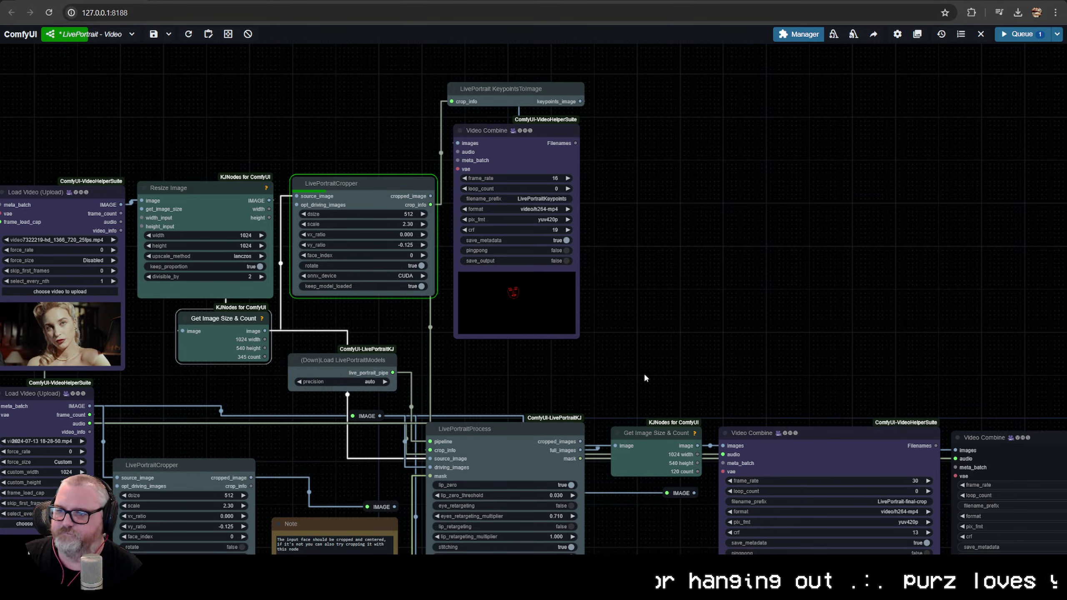
# Inspect the animated woman's face up close in the side-by-side output video, and return to the overall node graph
pyautogui.moveTo(574, 356); pyautogui.dragTo(664, 365)
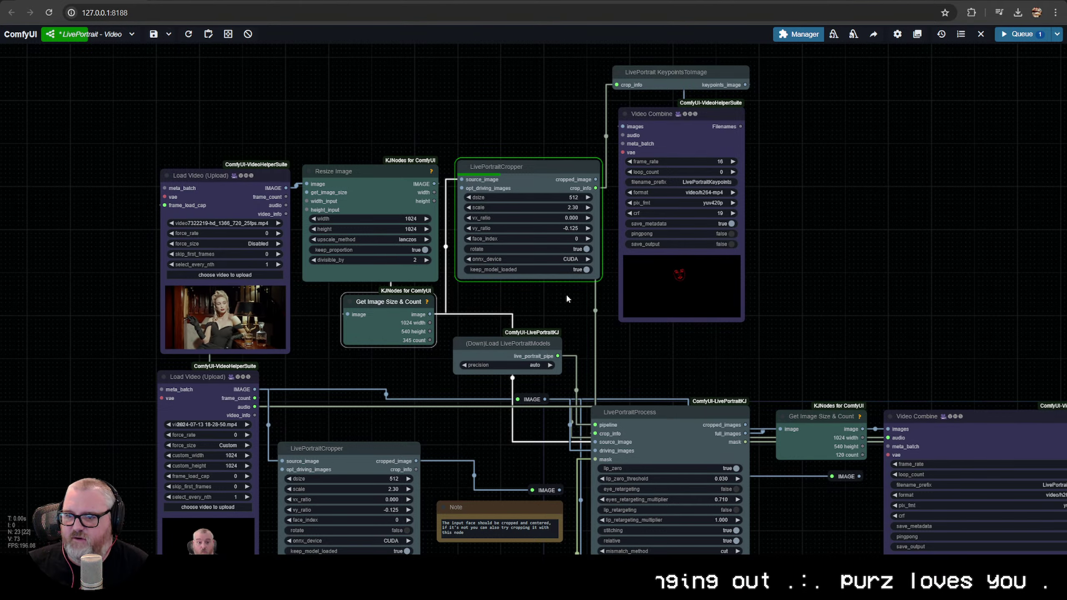
pyautogui.moveTo(607, 359); pyautogui.dragTo(512, 287)
pyautogui.scroll(-3, 512, 187)
pyautogui.scroll(8, 512, 287)
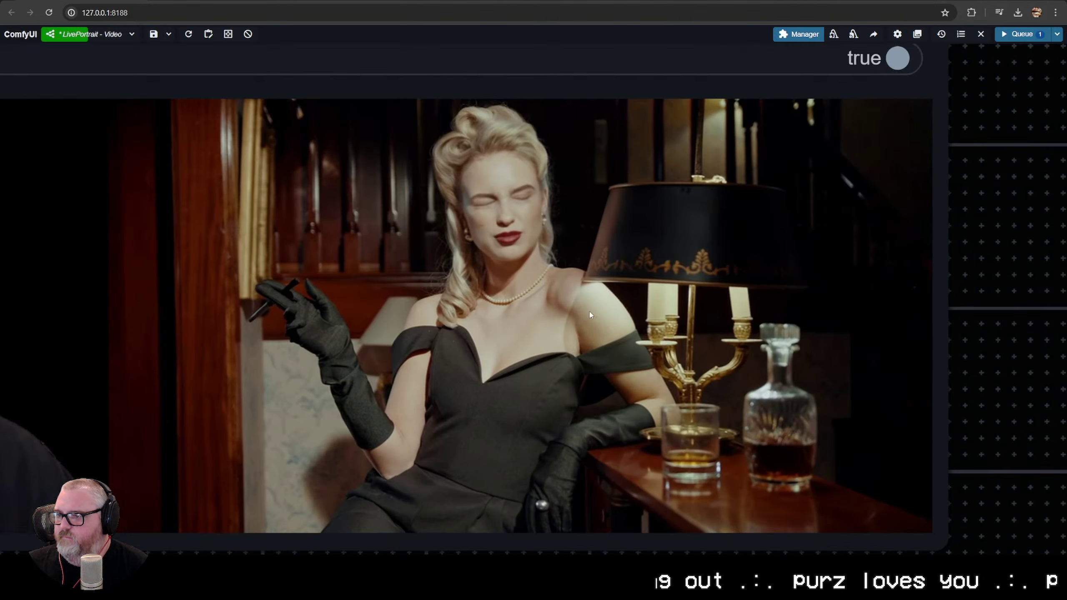
pyautogui.scroll(1, 591, 315)
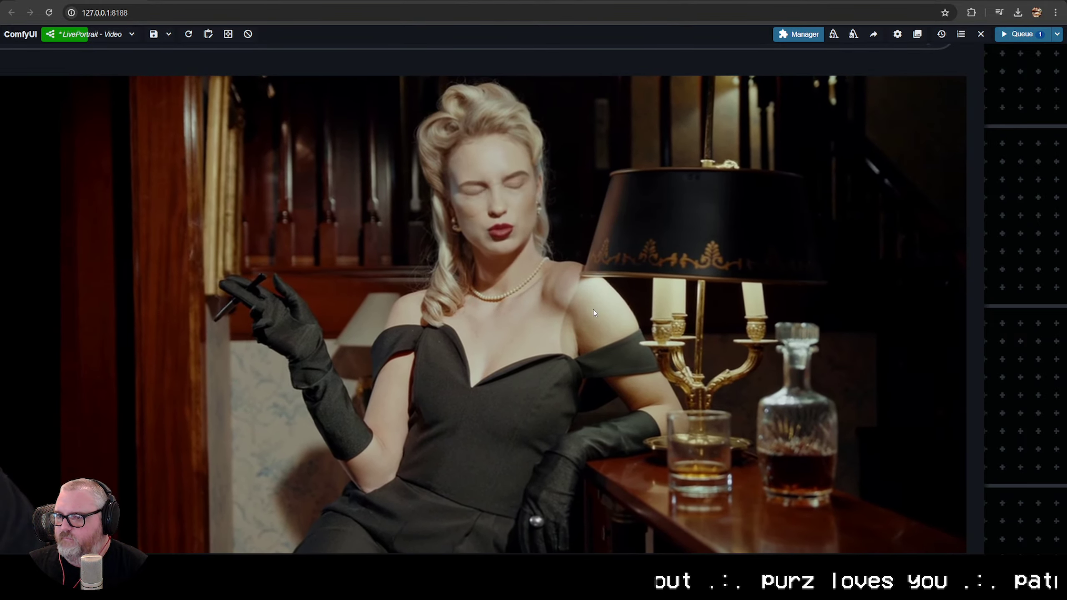
pyautogui.scroll(-10, 593, 311)
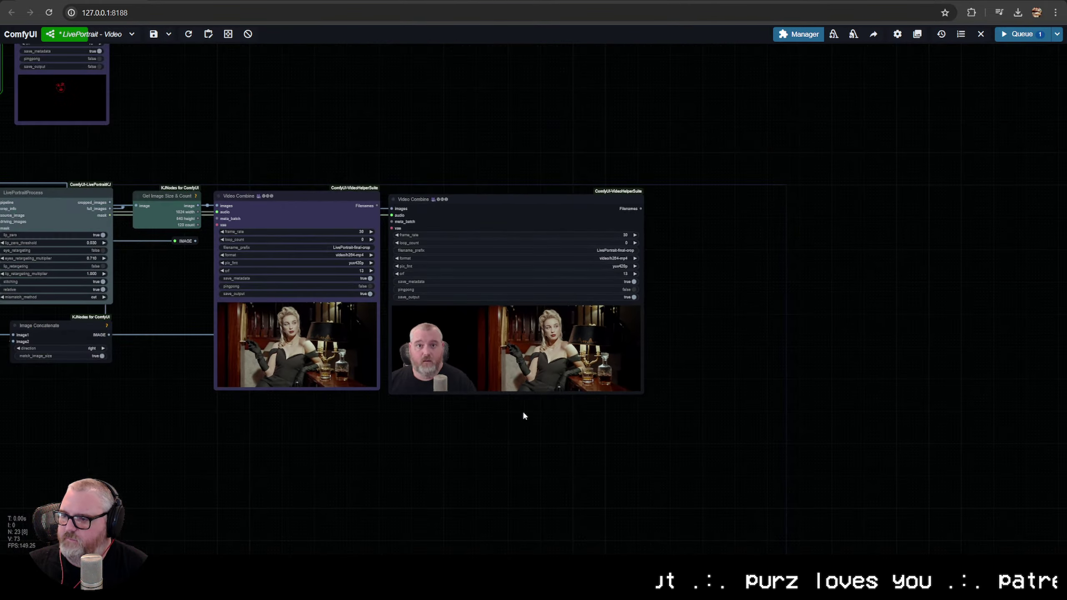
pyautogui.moveTo(523, 415); pyautogui.dragTo(882, 374)
pyautogui.moveTo(460, 405); pyautogui.dragTo(686, 416)
pyautogui.scroll(2, 345, 297)
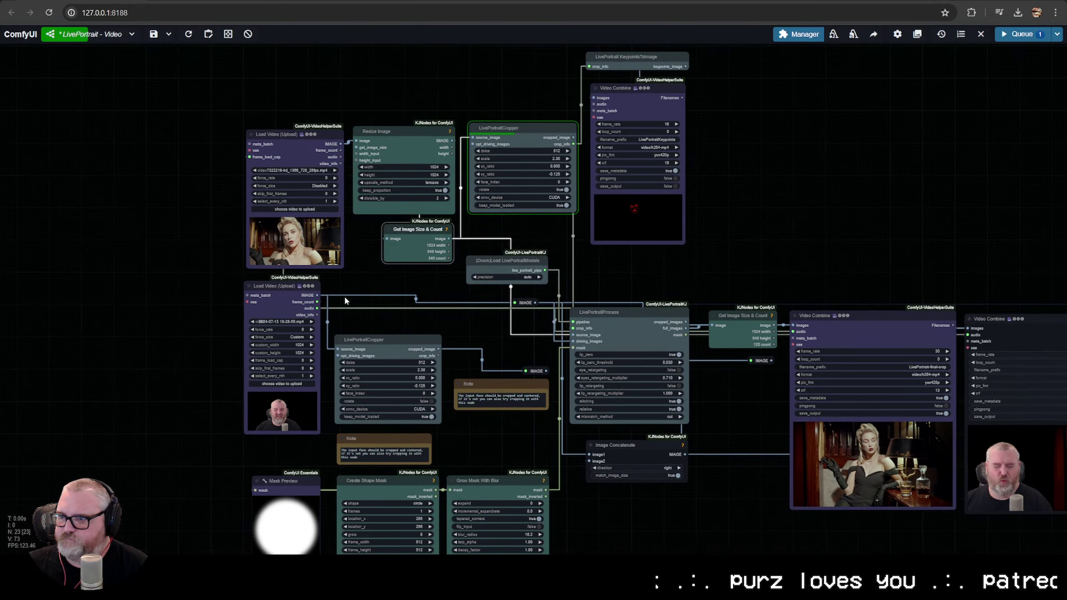
# Check the source frame count in Get Image Size & Count and the precision options of the (Down)Load LivePortraitModels node
pyautogui.scroll(5, 345, 298)
pyautogui.moveTo(375, 285); pyautogui.dragTo(327, 475)
pyautogui.scroll(5, 302, 347)
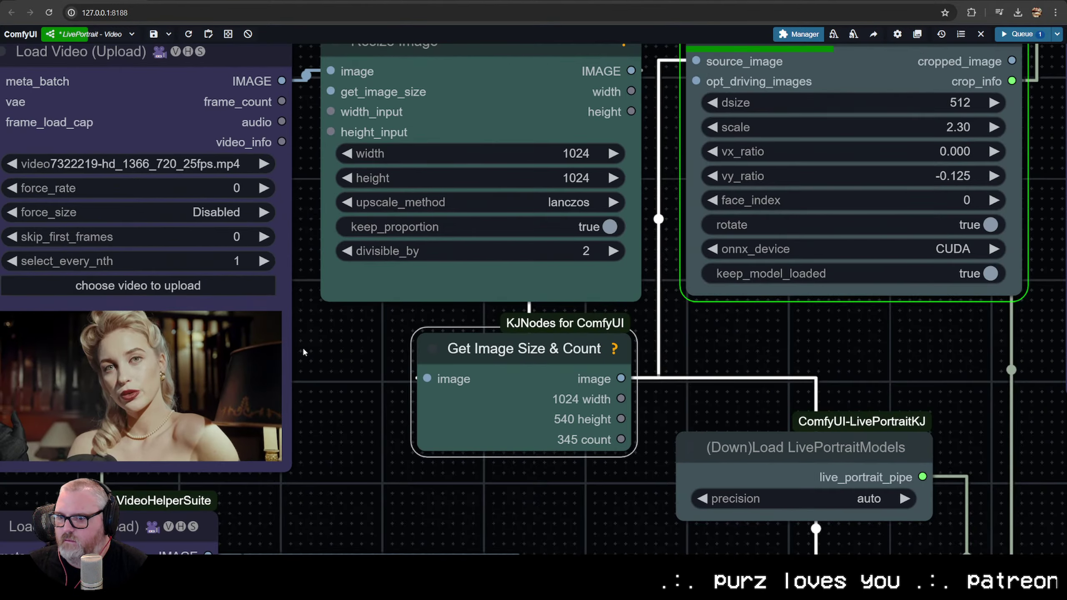
pyautogui.moveTo(302, 347); pyautogui.dragTo(50, 260)
pyautogui.moveTo(629, 314); pyautogui.dragTo(588, 202)
pyautogui.click(546, 274)
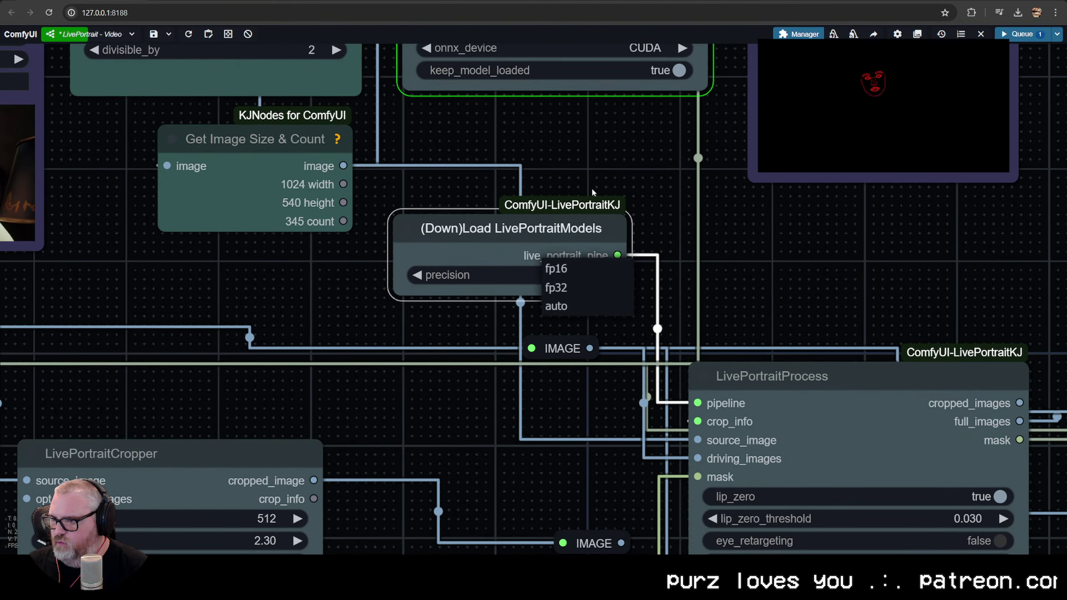
pyautogui.moveTo(588, 378); pyautogui.dragTo(447, 181)
pyautogui.scroll(-3, 447, 181)
pyautogui.moveTo(377, 157); pyautogui.dragTo(440, 170)
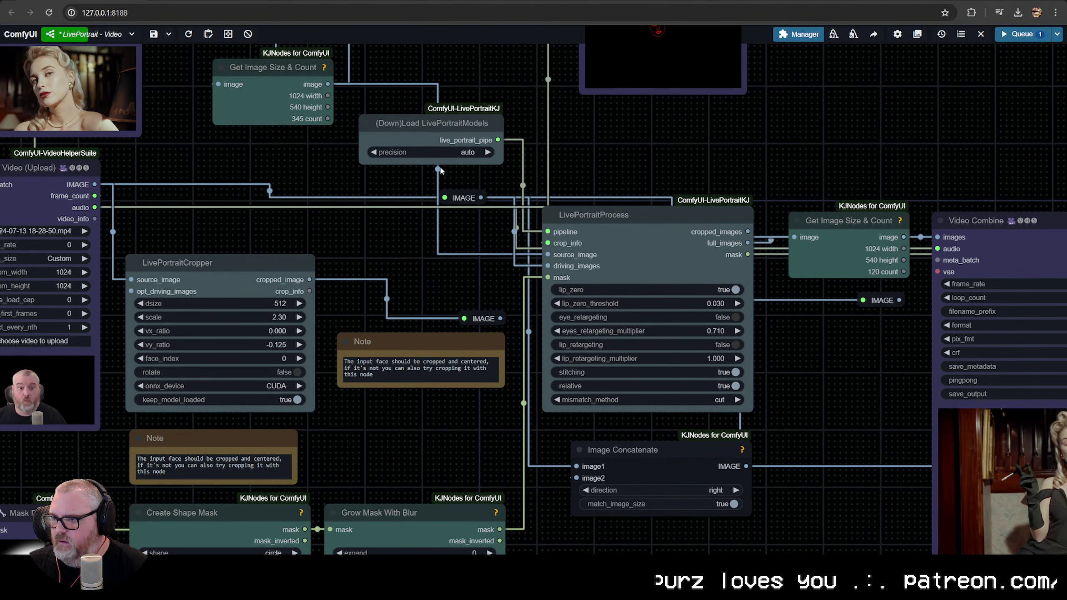
# Move the driving video's Load Video node left of the source video's loader, exposing the link from frame_count to frame_load_cap
pyautogui.moveTo(367, 266); pyautogui.dragTo(636, 189)
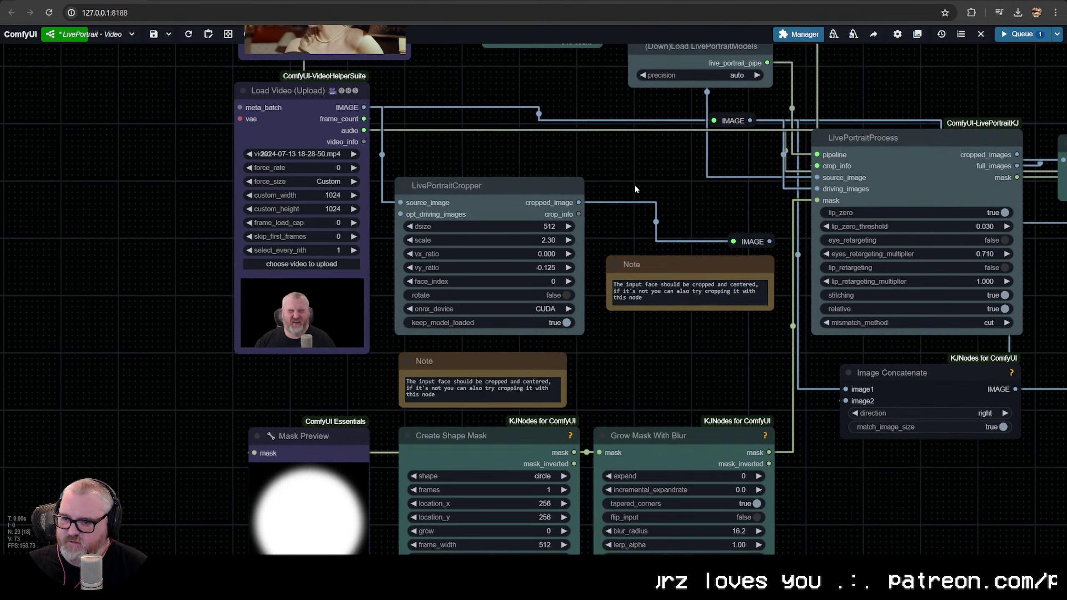
pyautogui.moveTo(290, 91); pyautogui.dragTo(320, 239)
pyautogui.moveTo(294, 190); pyautogui.dragTo(296, 283)
pyautogui.moveTo(336, 342); pyautogui.dragTo(359, 291)
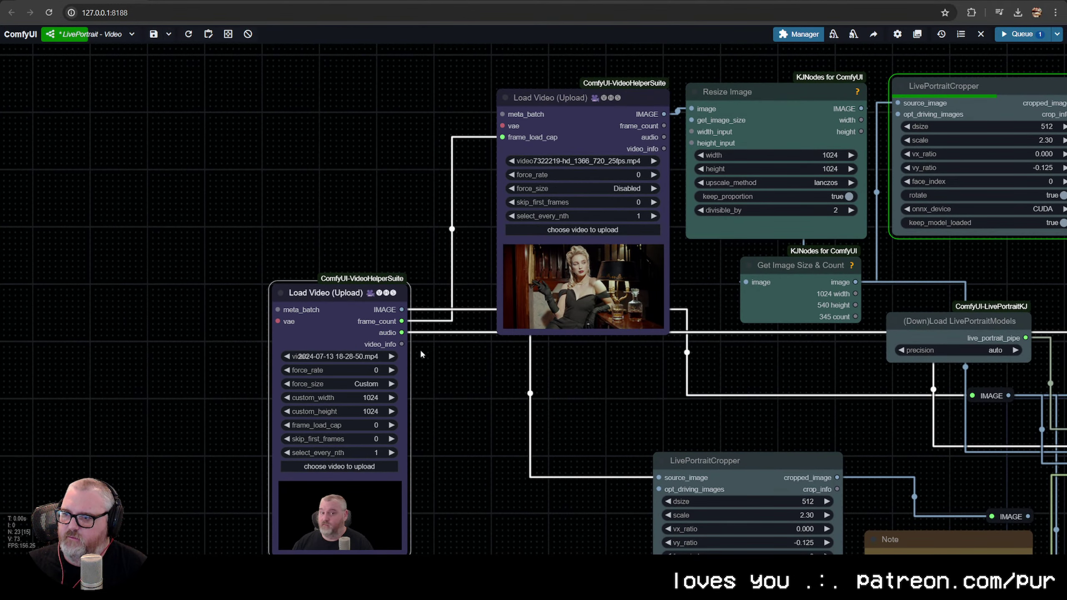
pyautogui.click(596, 125)
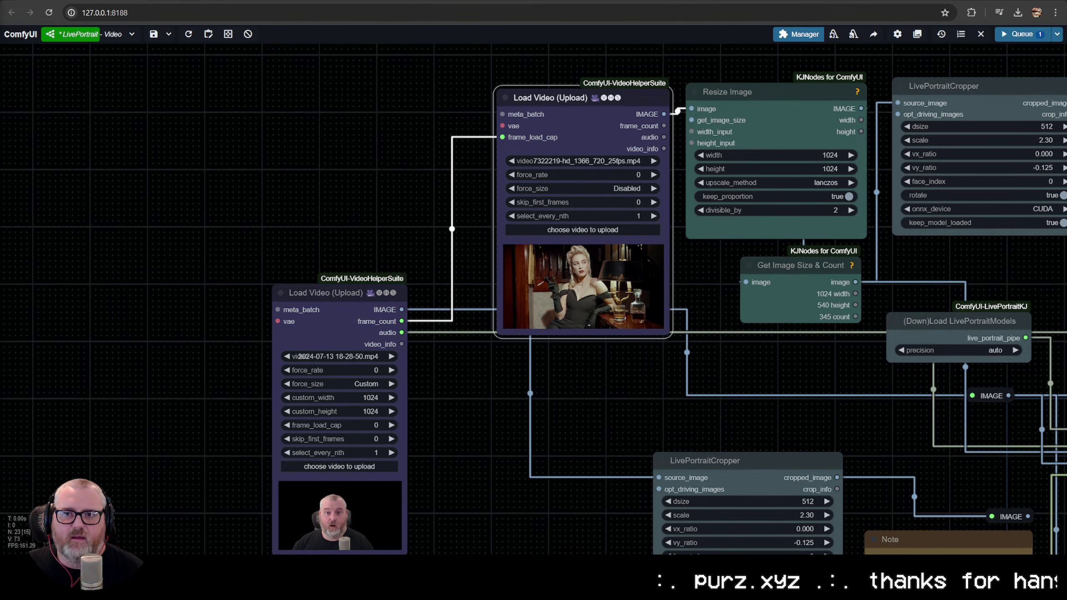
# Follow the graph from the video loaders through LivePortraitProcess and examine the side-by-side output video up close
pyautogui.moveTo(161, 234); pyautogui.dragTo(159, 234)
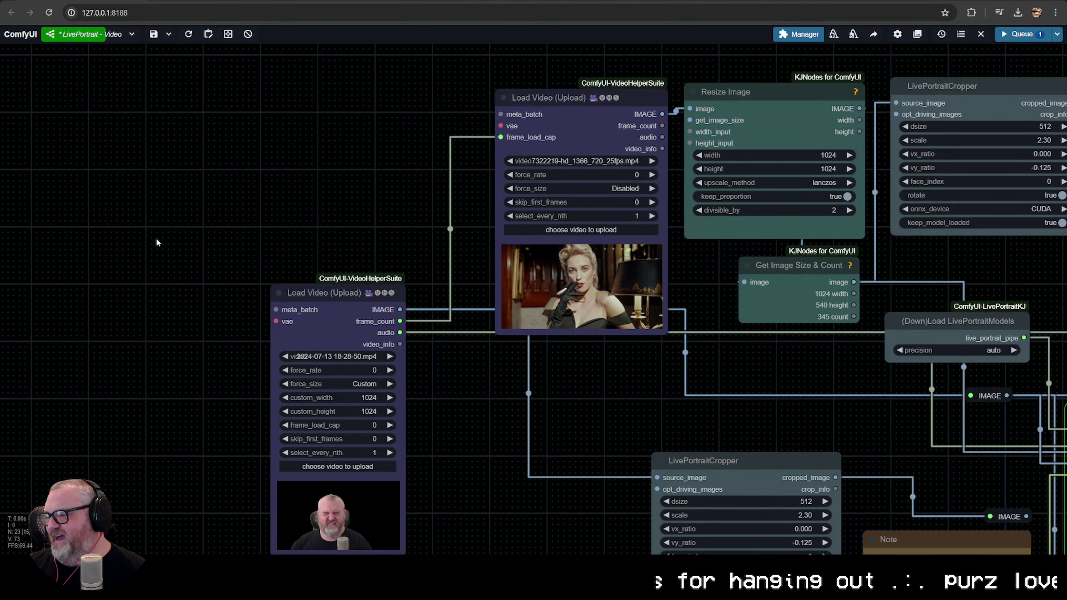
pyautogui.scroll(-3, 88, 248)
pyautogui.moveTo(281, 371); pyautogui.dragTo(178, 329)
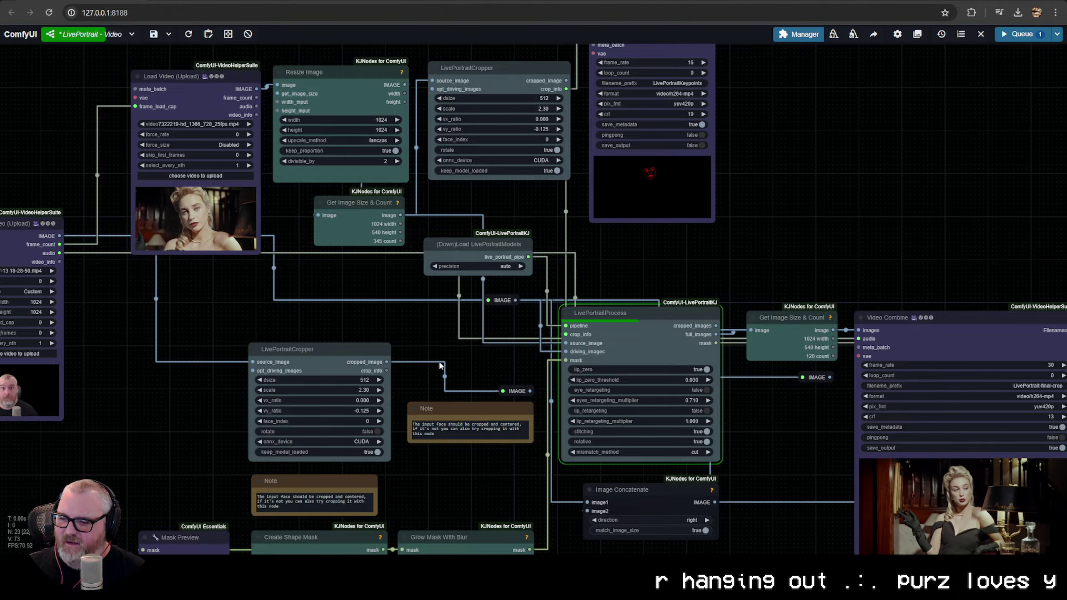
pyautogui.moveTo(439, 361); pyautogui.dragTo(363, 340)
pyautogui.scroll(5, 364, 340)
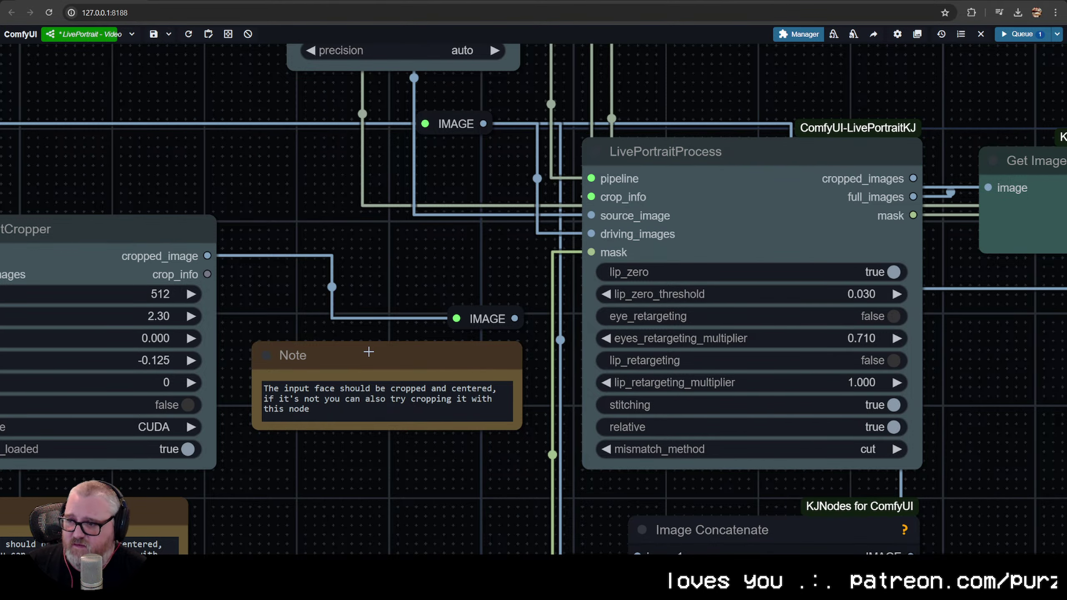
pyautogui.scroll(-8, 382, 329)
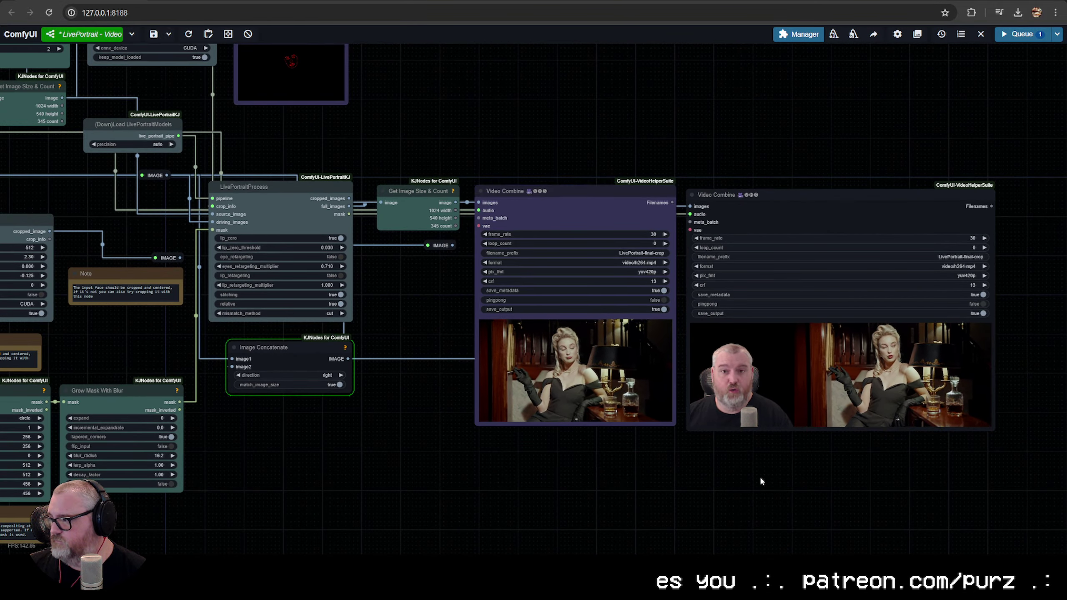
pyautogui.moveTo(759, 479); pyautogui.dragTo(541, 474)
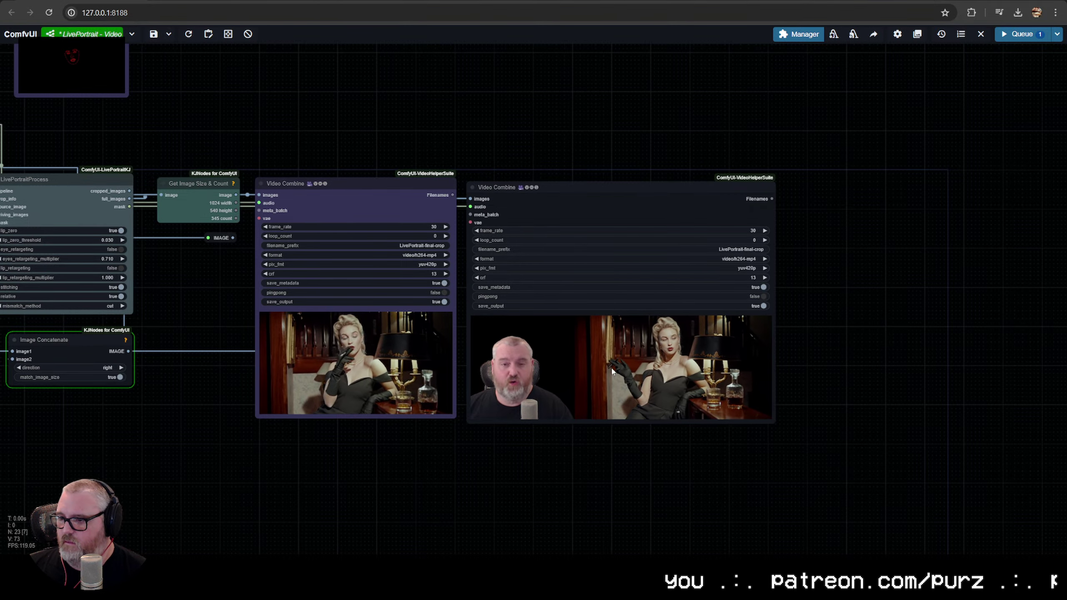
pyautogui.scroll(12, 612, 358)
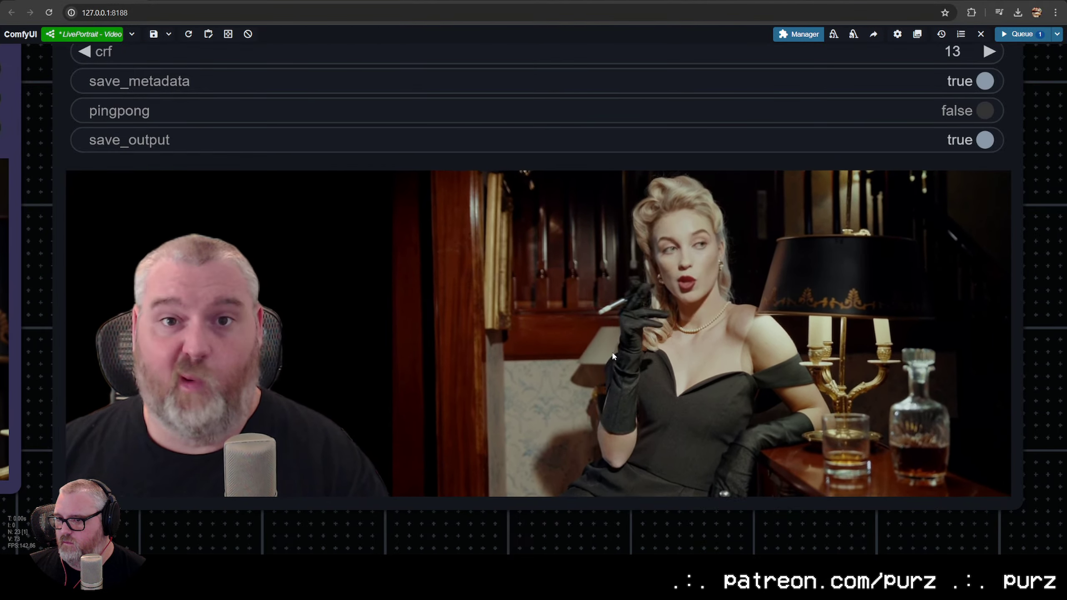
pyautogui.scroll(-10, 613, 356)
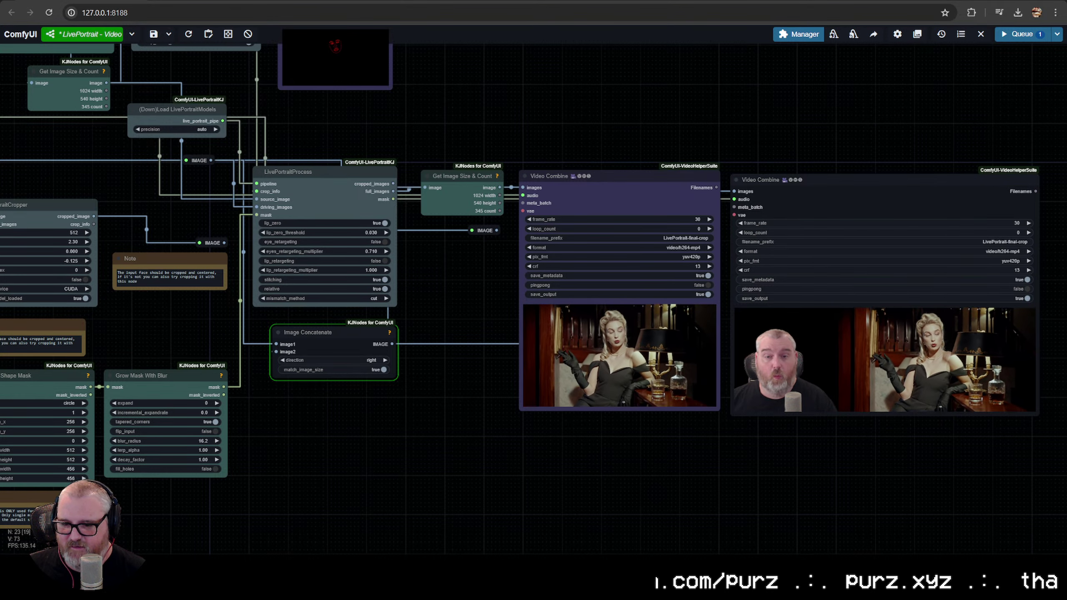
pyautogui.moveTo(109, 599)
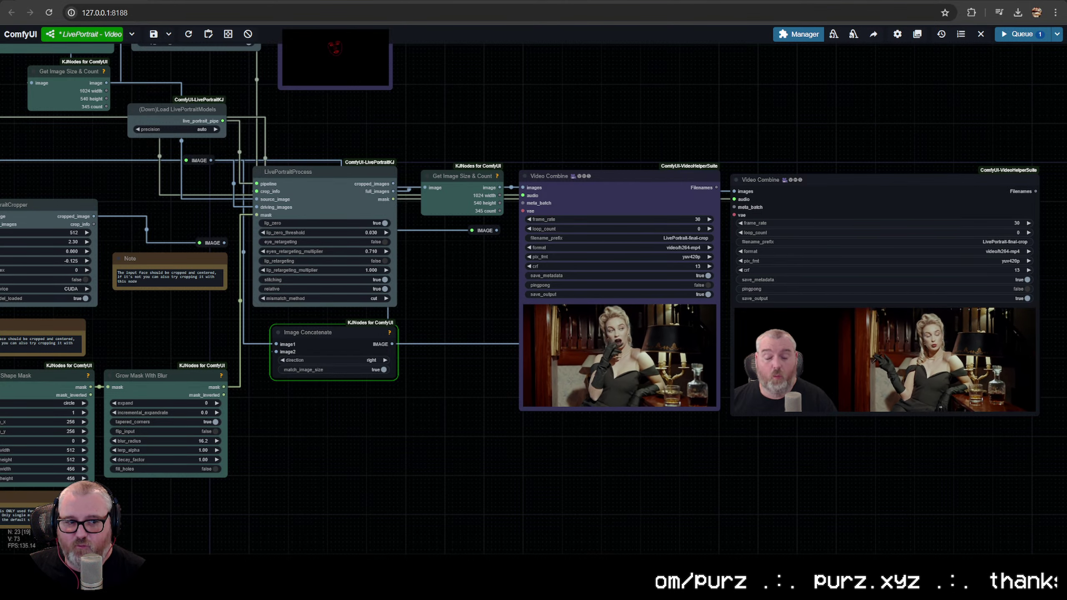
pyautogui.rightClick(86, 598)
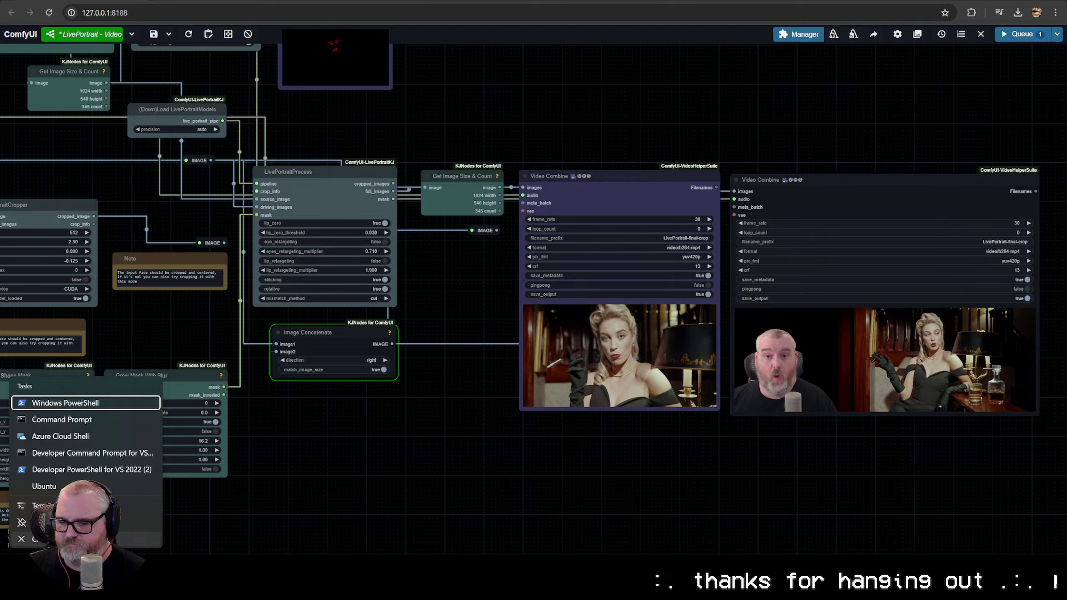
pyautogui.click(130, 546)
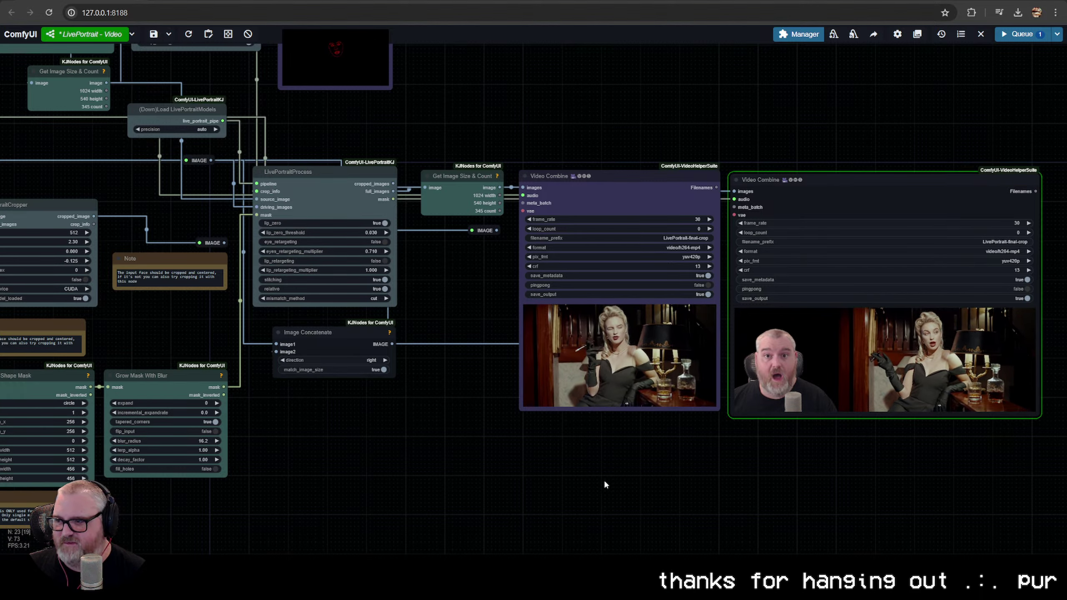
pyautogui.doubleClick(552, 442)
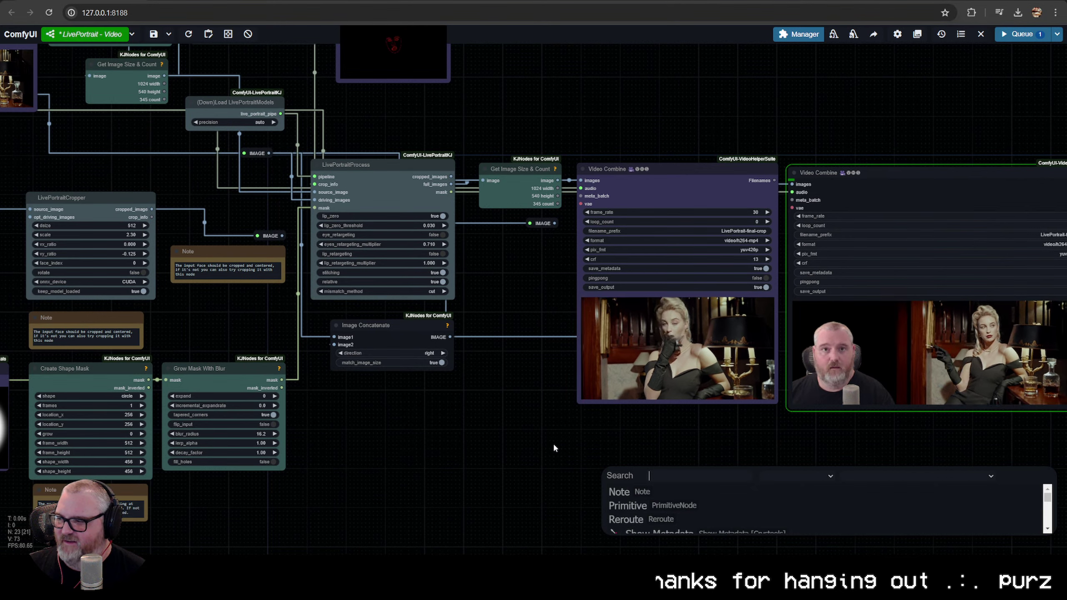
pyautogui.press('Escape')
pyautogui.moveTo(626, 453); pyautogui.dragTo(452, 429)
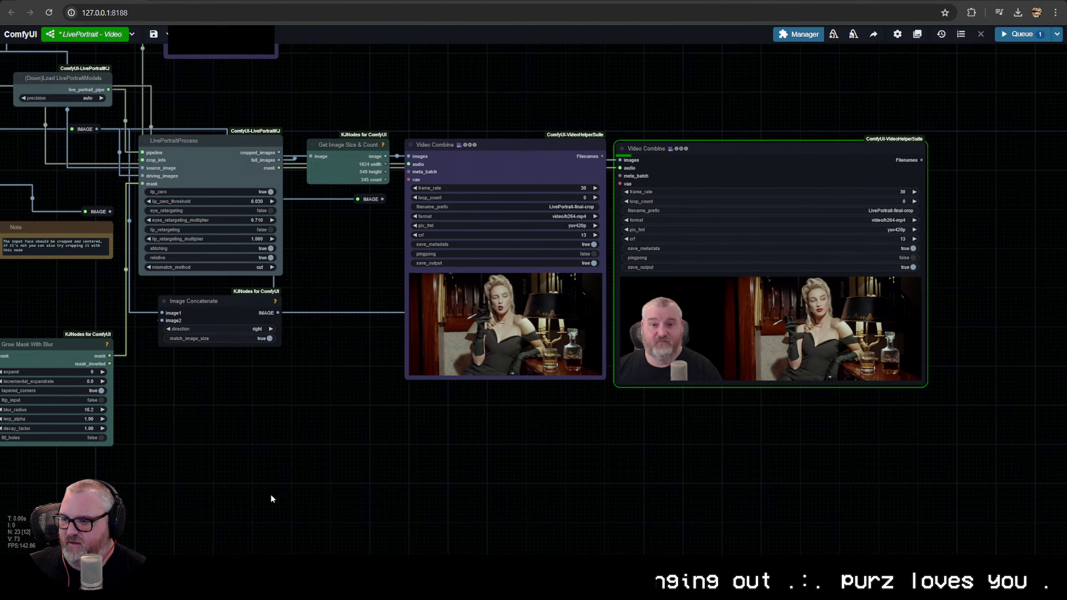
pyautogui.moveTo(272, 496); pyautogui.dragTo(271, 497)
pyautogui.click(210, 589)
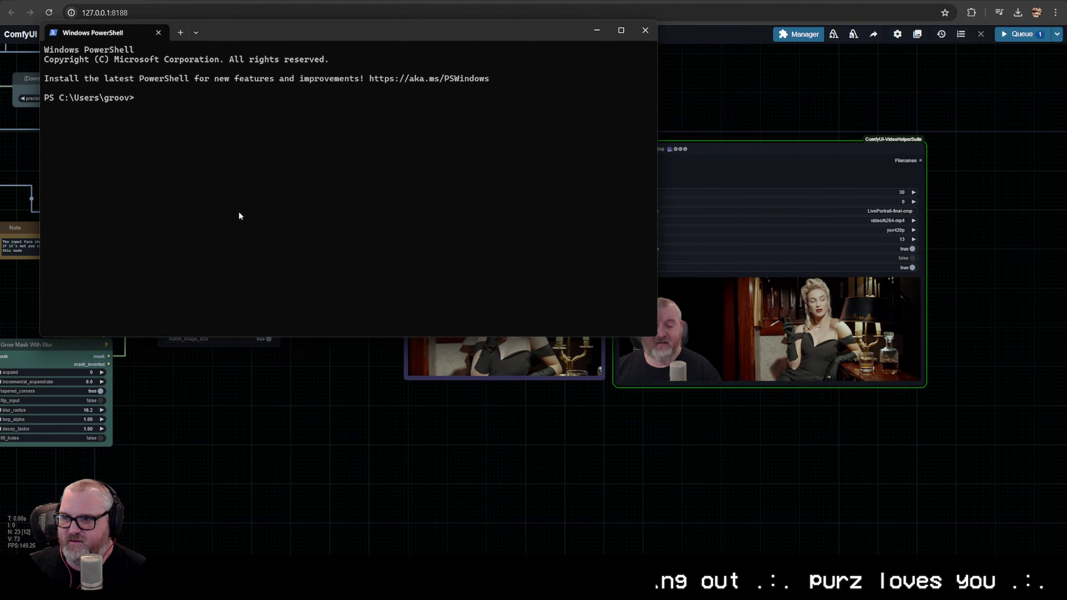
pyautogui.click(645, 30)
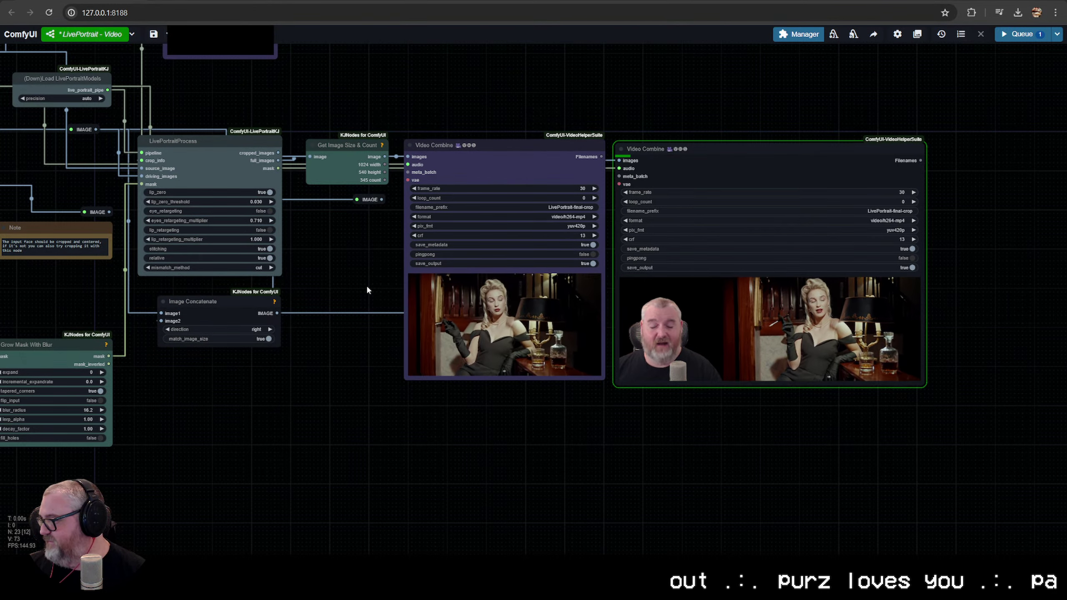
# Open a Command Prompt window from the Run dialog with cmd and change to the \ai\comfy directory
pyautogui.press('super')
pyautogui.press('super+r')
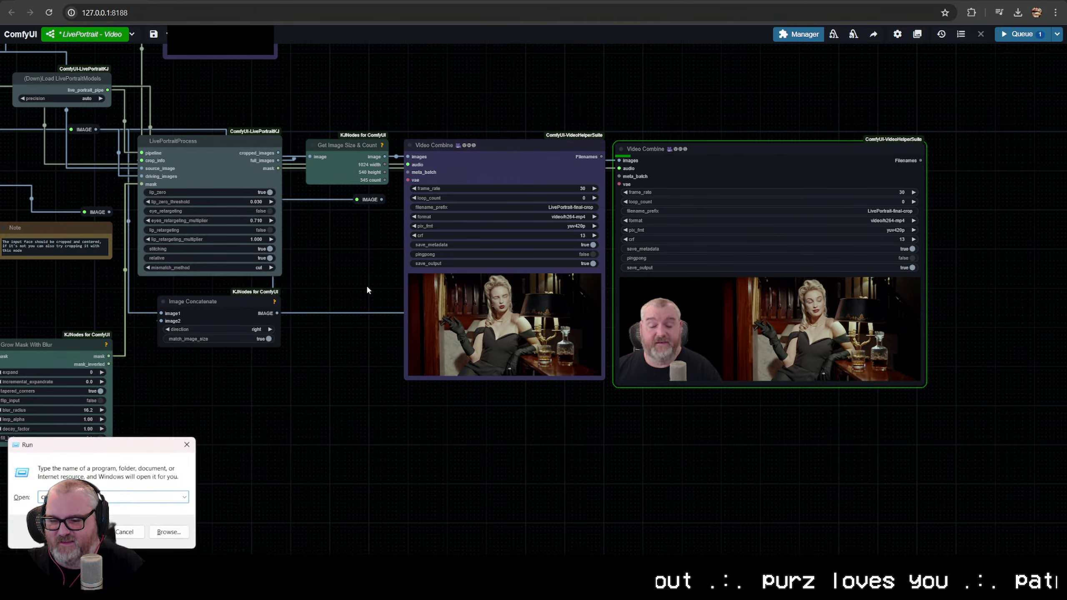
pyautogui.write('cmd')
pyautogui.press('Return')
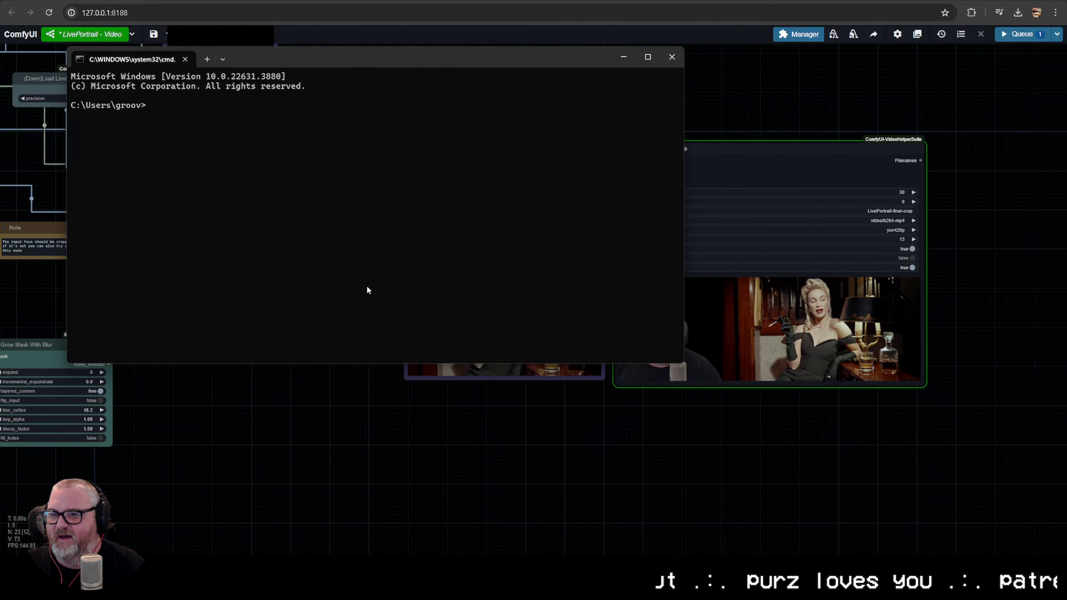
pyautogui.write('cd \\ai\\comfy')
pyautogui.press('Return')
# In the comfy1 folder, activate the virtual environment with launch and start the ComfyUI server with python main.py
pyautogui.write('cd comfy')
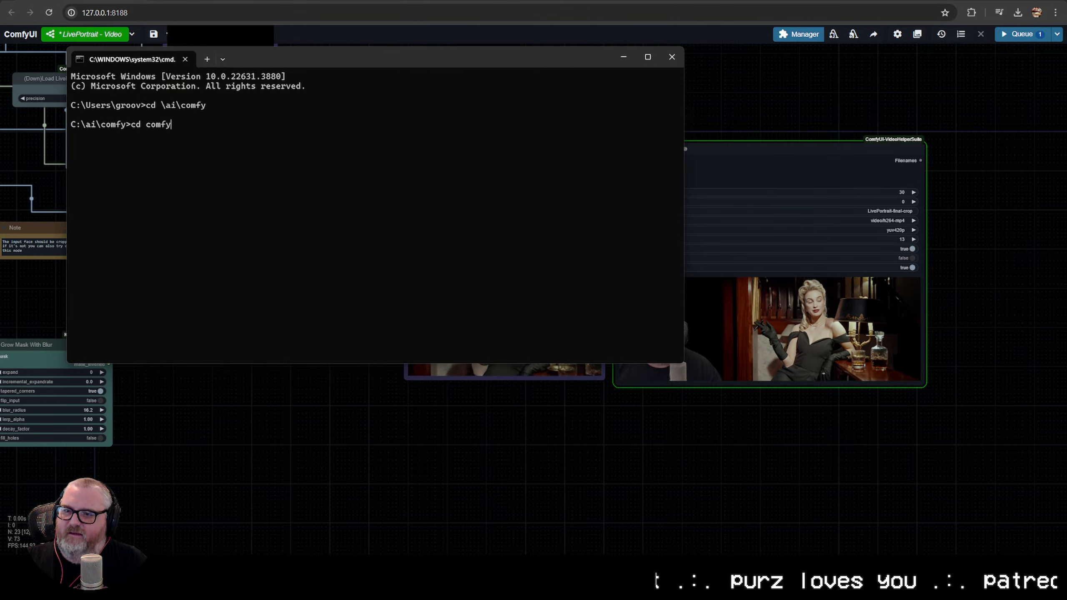
pyautogui.write('ch')
pyautogui.press('Return')
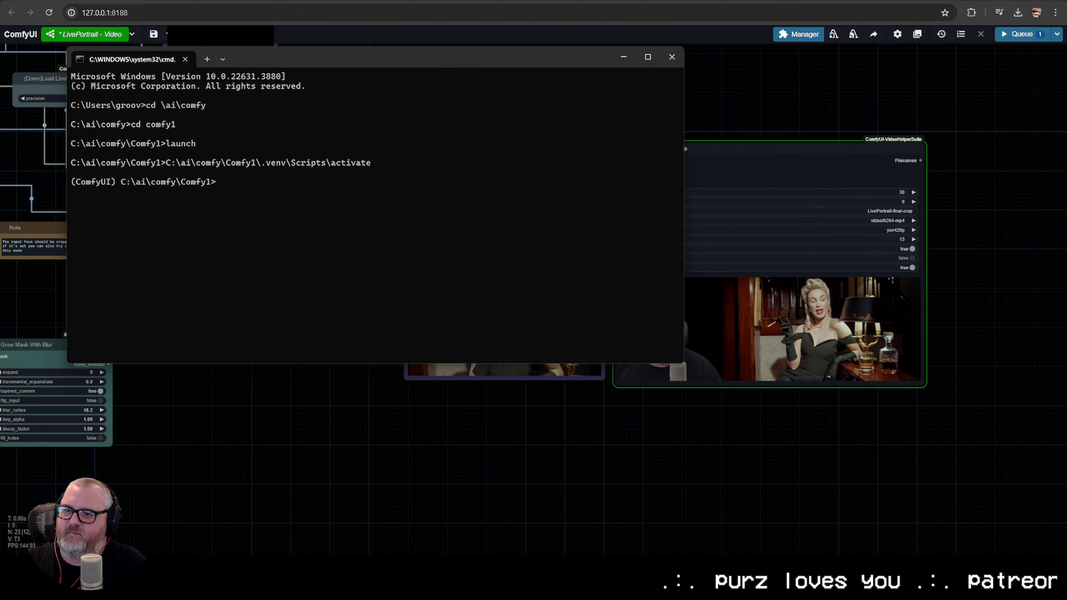
pyautogui.write('python main.py')
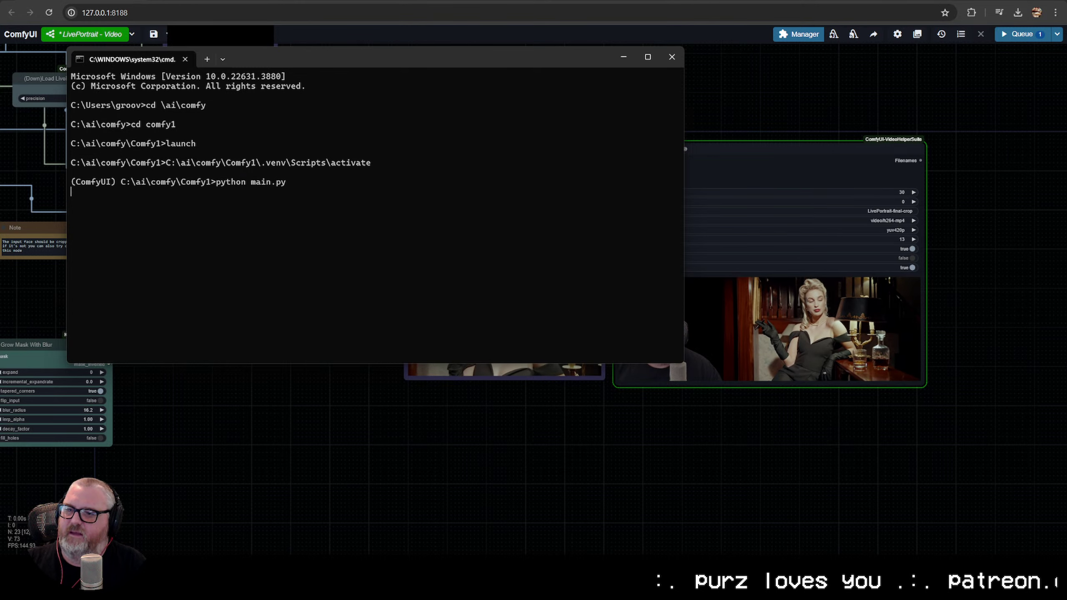
pyautogui.press('Return')
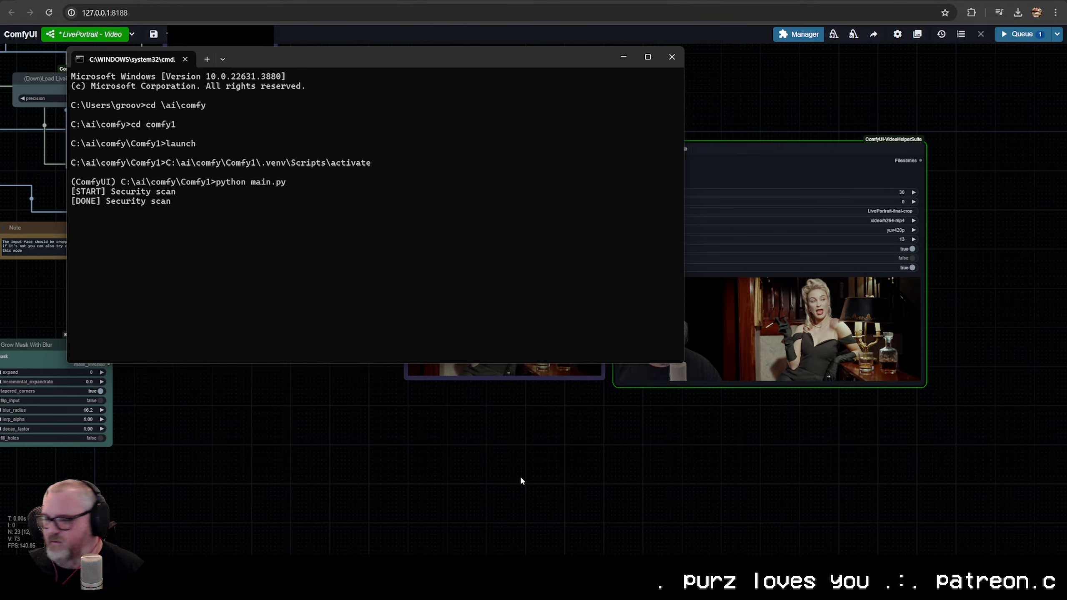
# Switch back to ComfyUI in the browser and delete the side-by-side Video Combine node and the Image Concatenate node
pyautogui.click(521, 481)
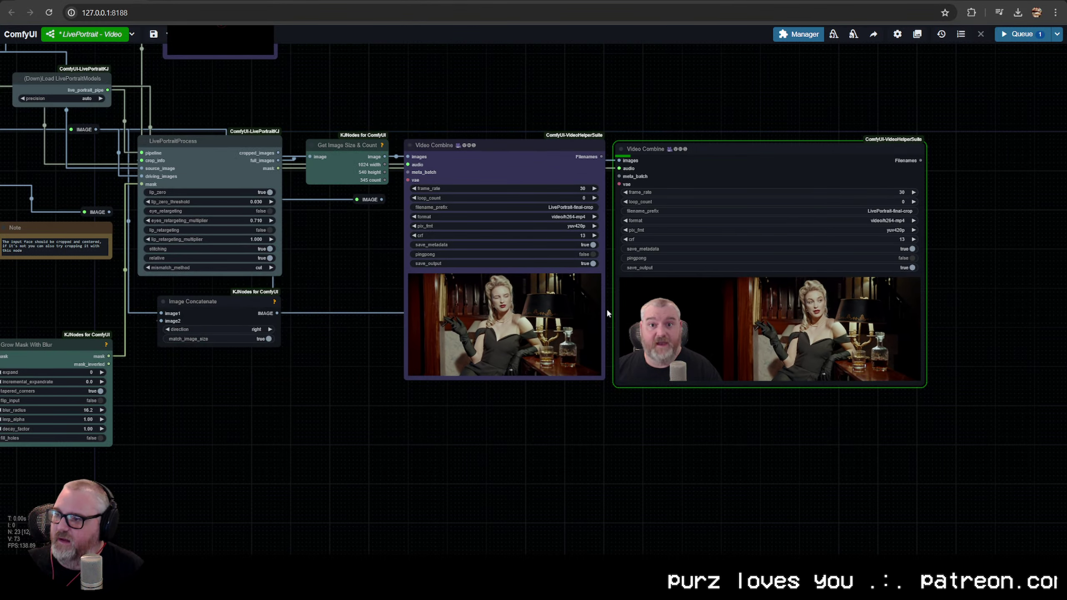
pyautogui.click(722, 149)
pyautogui.press('Delete')
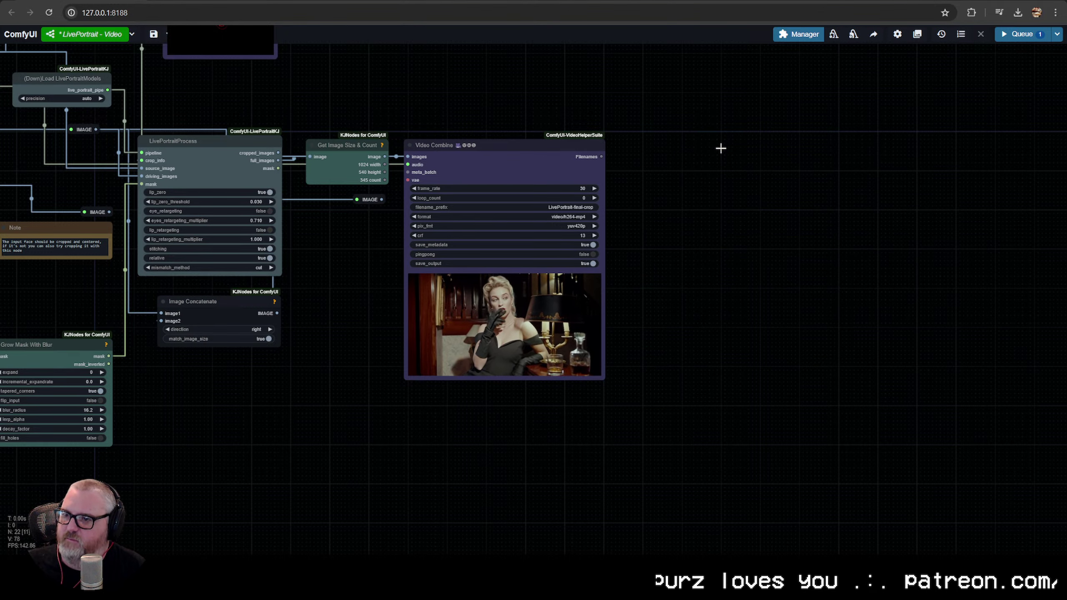
pyautogui.click(198, 309)
pyautogui.press('Delete')
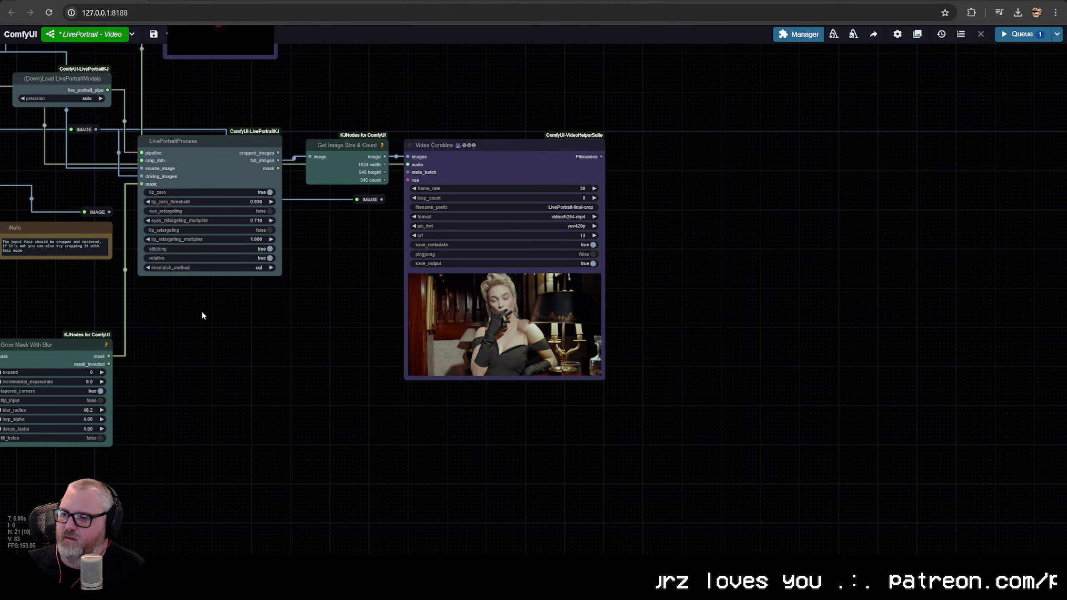
# Inspect the animated woman's face up close in the remaining Video Combine node's output video
pyautogui.moveTo(415, 343); pyautogui.dragTo(583, 321)
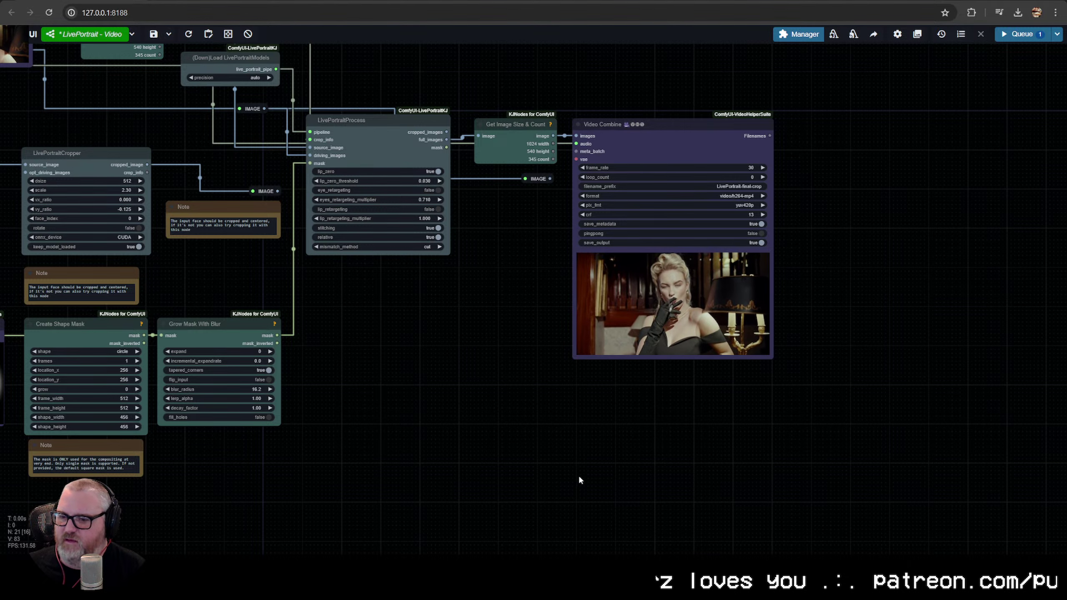
pyautogui.scroll(4, 668, 361)
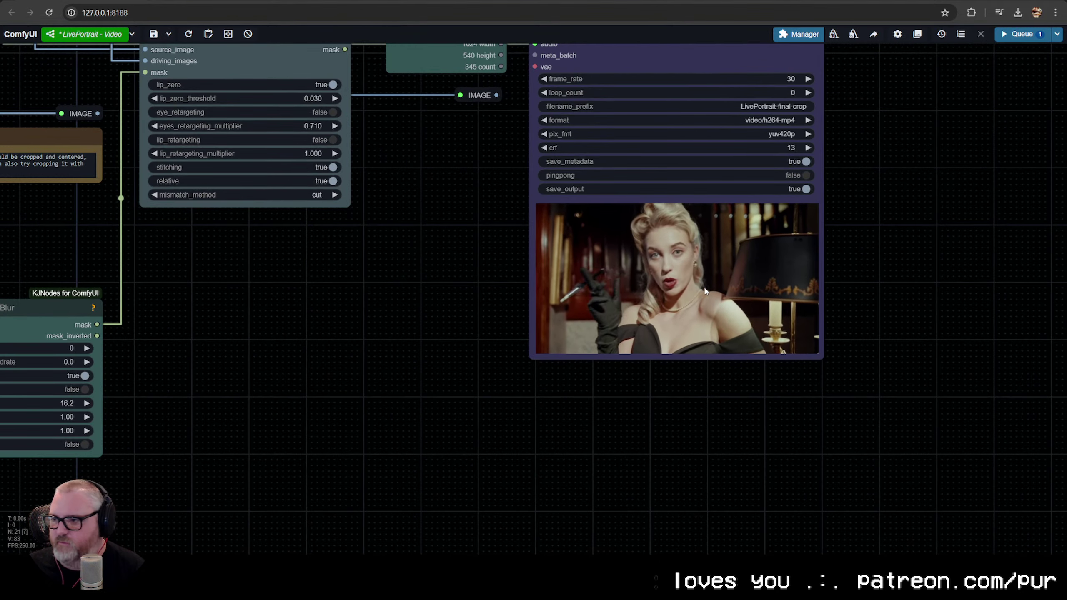
pyautogui.scroll(9, 709, 284)
pyautogui.moveTo(709, 282); pyautogui.dragTo(625, 343)
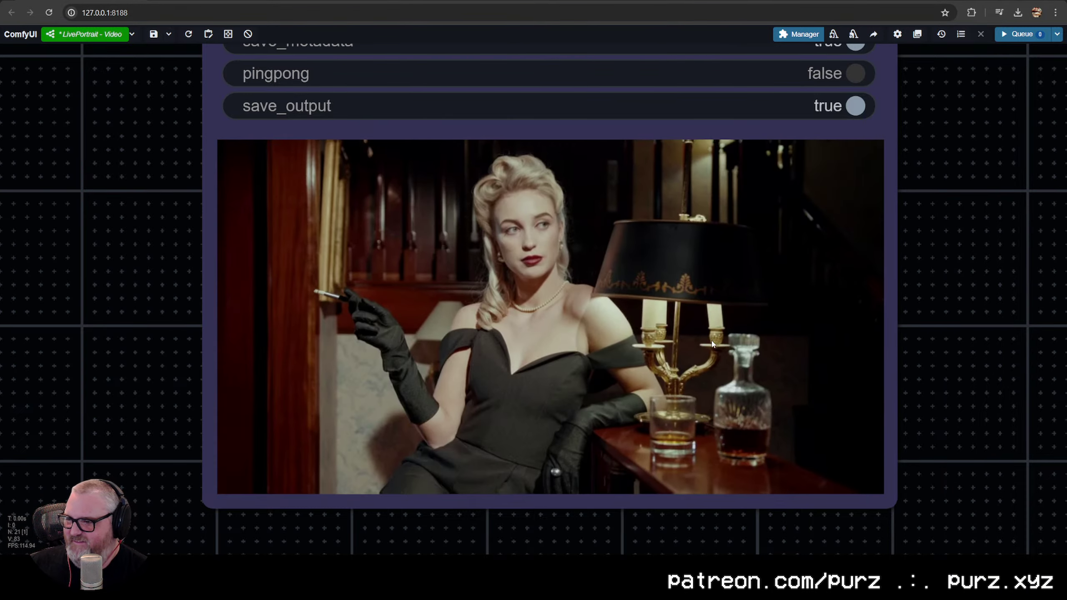
pyautogui.scroll(-10, 437, 362)
# Set skip_first_frames to 345 in the Load Video node holding the woman's source video and check its preview
pyautogui.scroll(-4, 434, 360)
pyautogui.moveTo(126, 319); pyautogui.dragTo(535, 327)
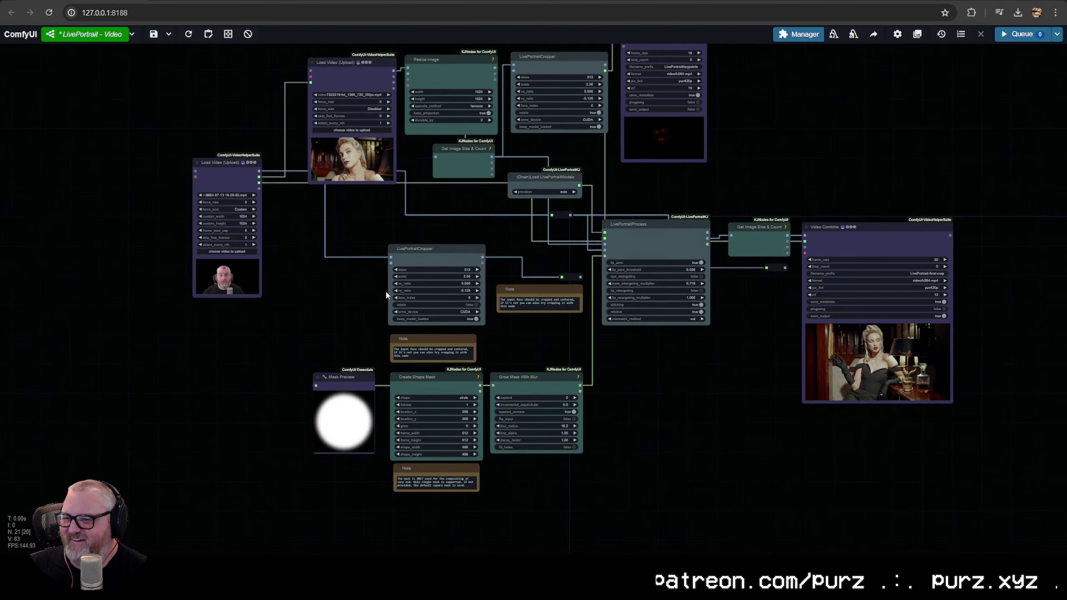
pyautogui.scroll(5, 838, 336)
pyautogui.moveTo(638, 336); pyautogui.dragTo(983, 427)
pyautogui.scroll(1, 271, 256)
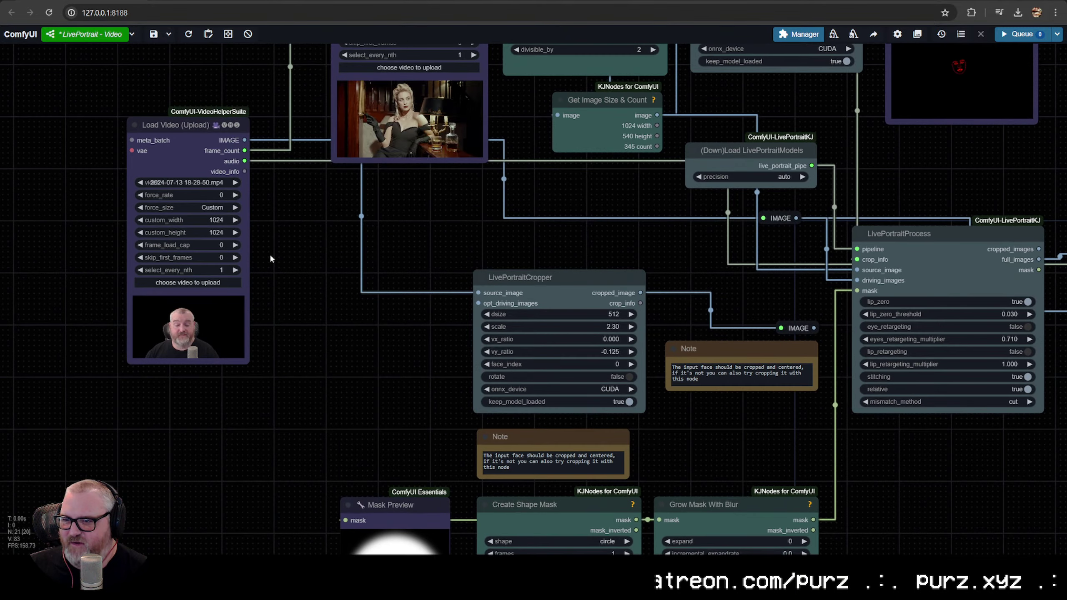
pyautogui.moveTo(273, 251); pyautogui.dragTo(387, 452)
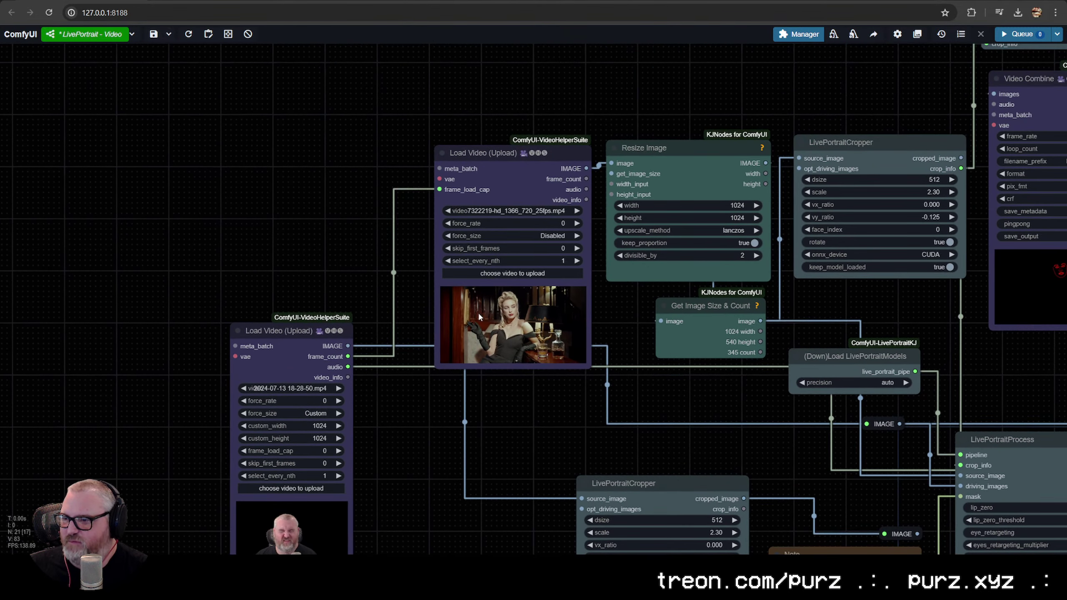
pyautogui.click(512, 250)
pyautogui.write('345')
pyautogui.press('Return')
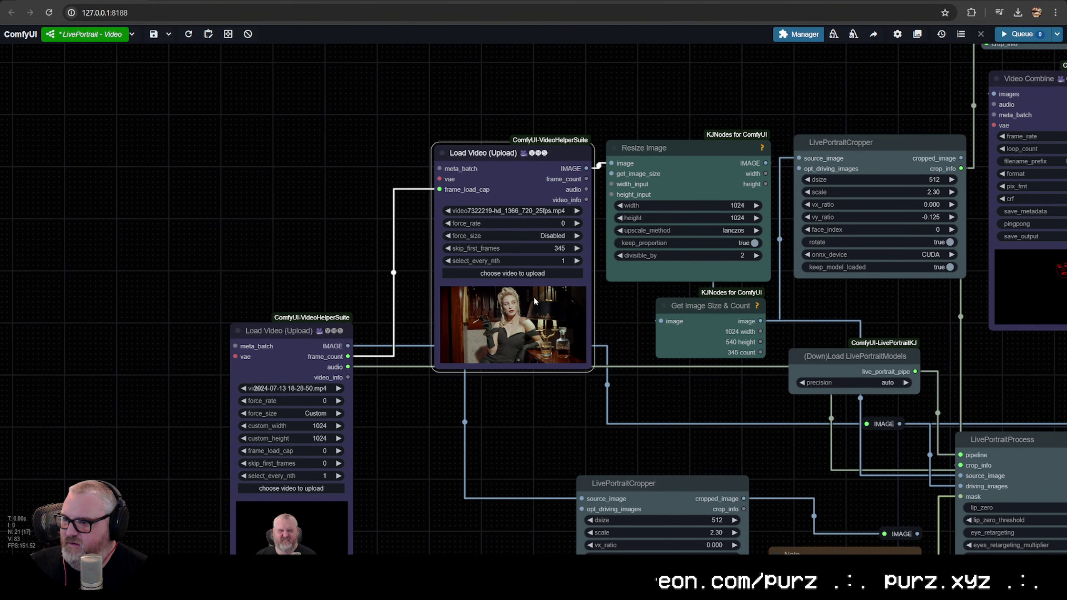
pyautogui.moveTo(615, 426); pyautogui.dragTo(469, 370)
pyautogui.scroll(-1, 475, 391)
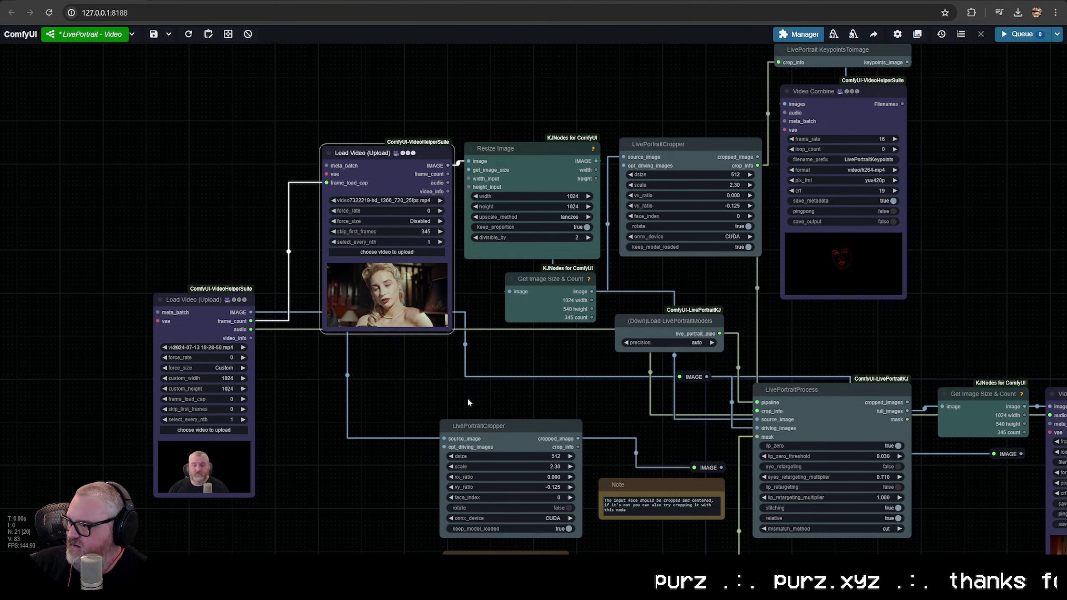
pyautogui.scroll(6, 427, 272)
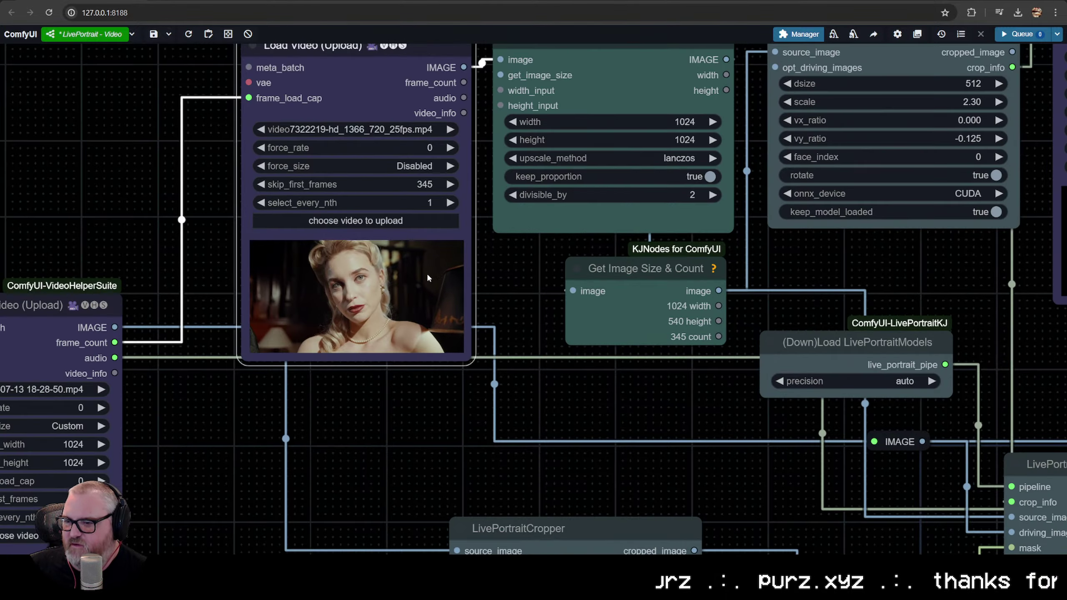
# Move the driving Load Video node beside the final Video Combine node and enlarge it to about the same size
pyautogui.scroll(-4, 427, 271)
pyautogui.moveTo(179, 313); pyautogui.dragTo(590, 330)
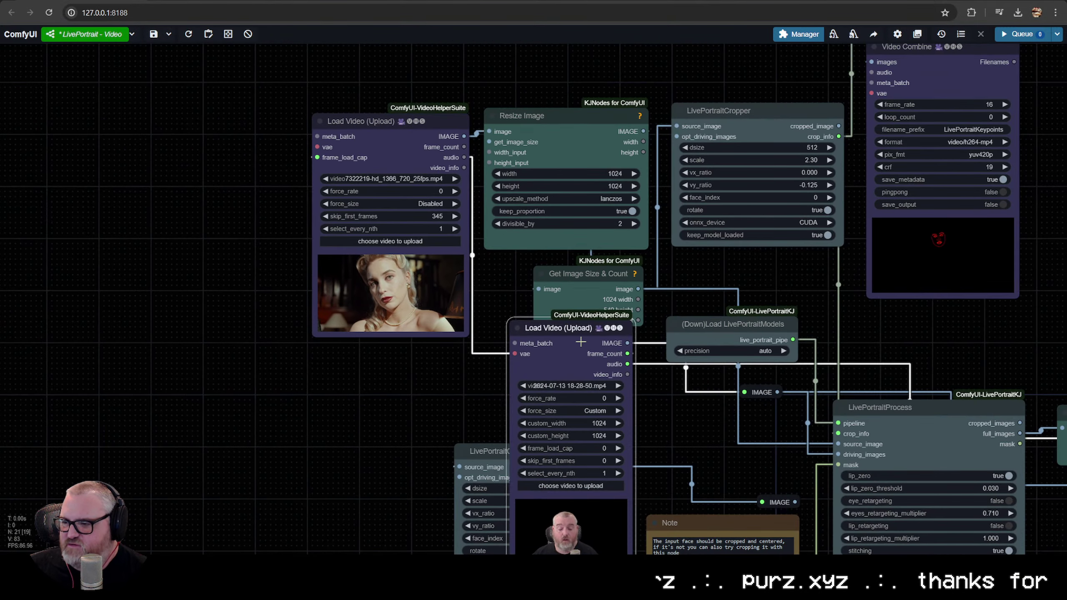
pyautogui.moveTo(655, 336); pyautogui.dragTo(626, 183)
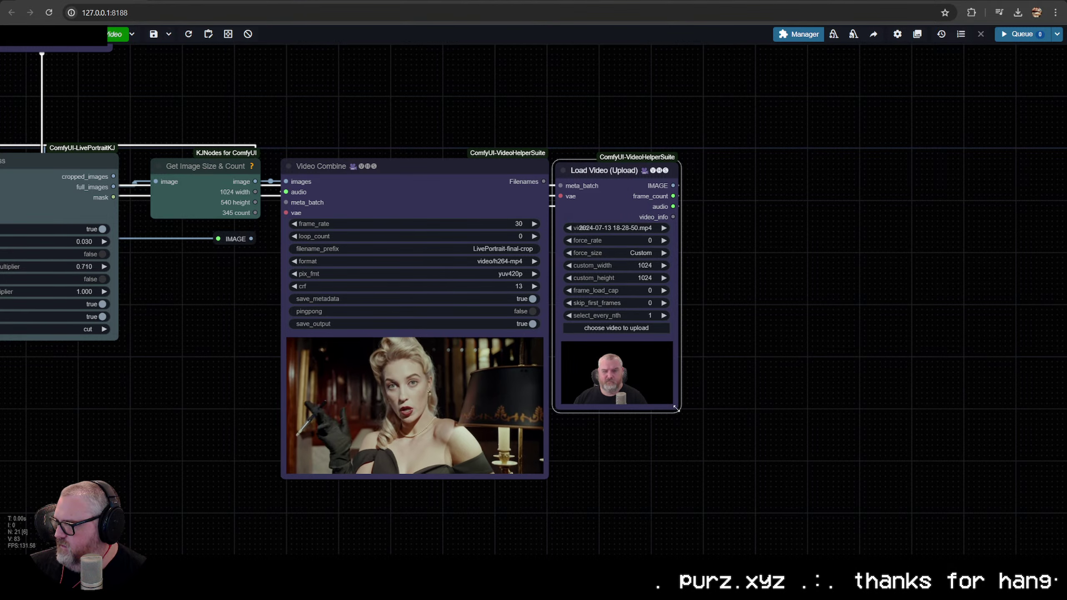
pyautogui.moveTo(804, 477); pyautogui.dragTo(798, 472)
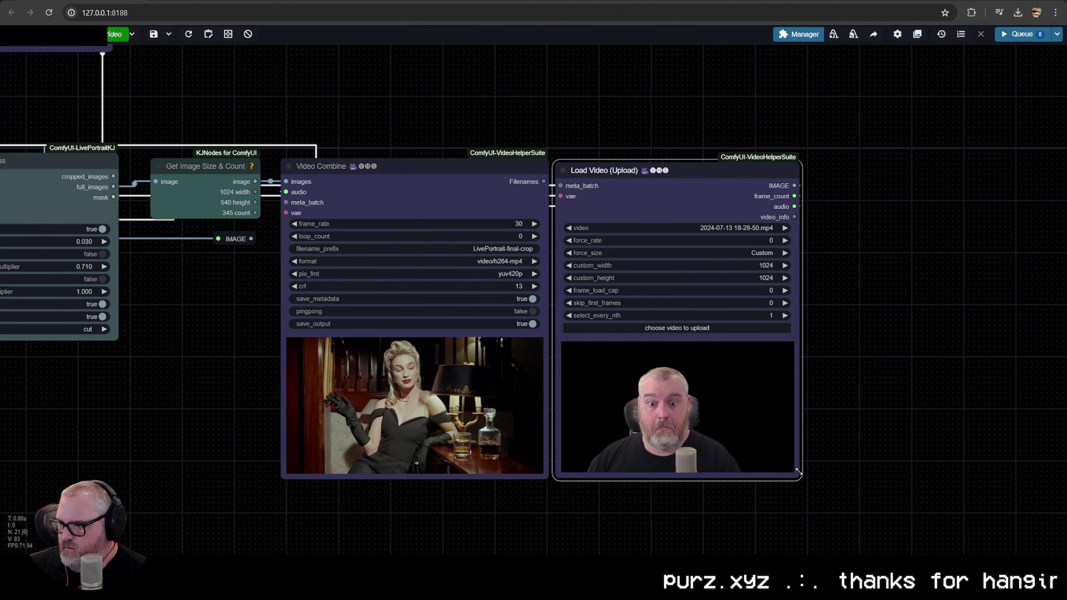
# Compare the output video with the driving video side by side up close
pyautogui.rightClick(640, 177)
pyautogui.scroll(8, 428, 382)
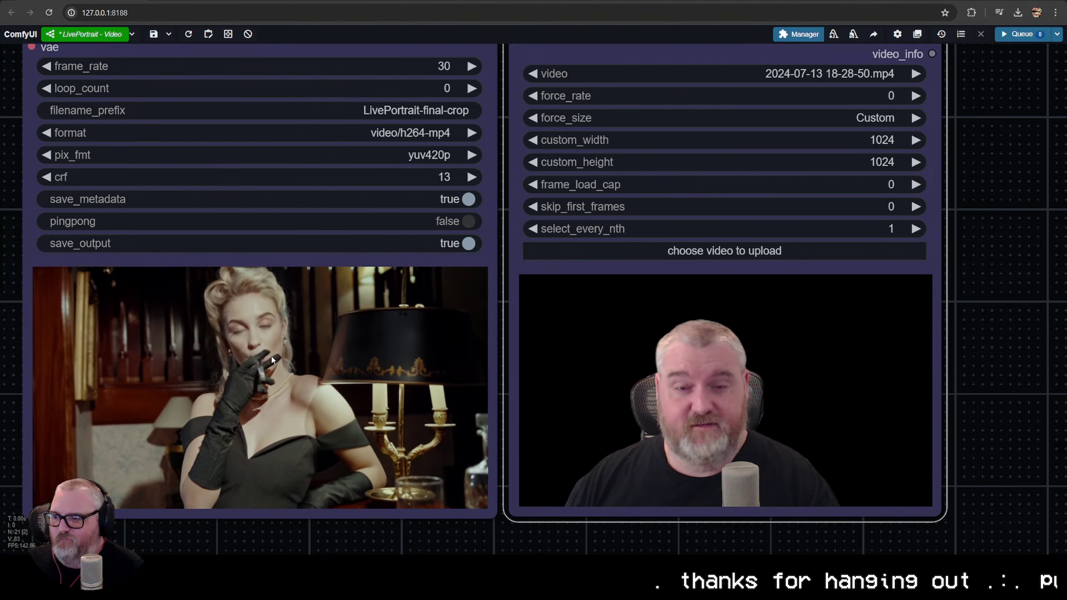
pyautogui.scroll(-10, 437, 331)
pyautogui.moveTo(244, 340); pyautogui.dragTo(582, 326)
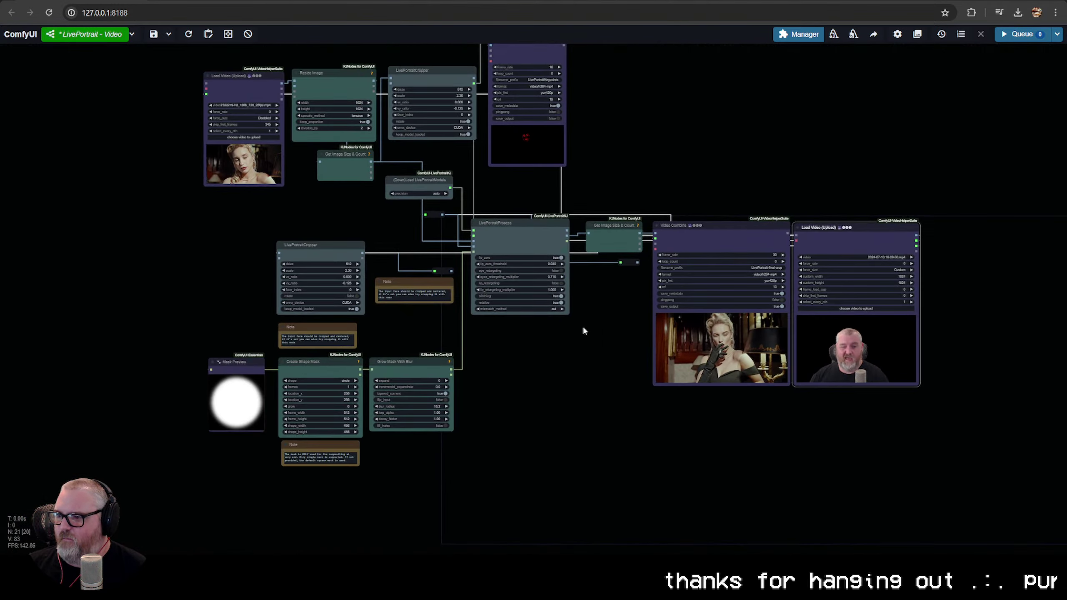
# Move the driving Load Video node back beside the lower LivePortraitCropper and place the Mask Preview node directly beneath it
pyautogui.moveTo(877, 241); pyautogui.dragTo(148, 214)
pyautogui.scroll(5, 168, 278)
pyautogui.scroll(-3, 355, 343)
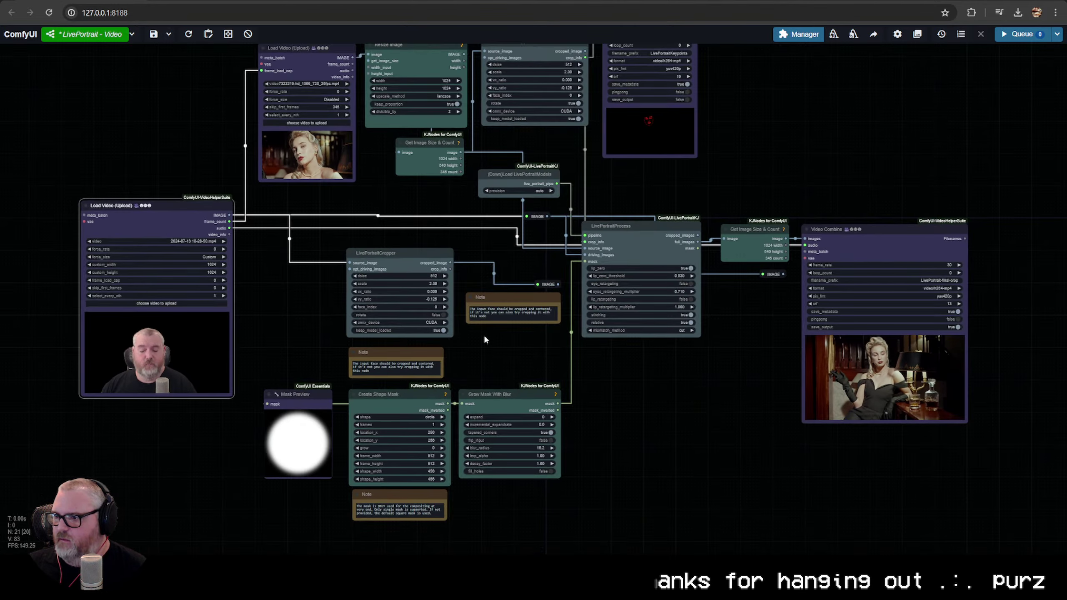
pyautogui.moveTo(292, 391); pyautogui.dragTo(293, 499)
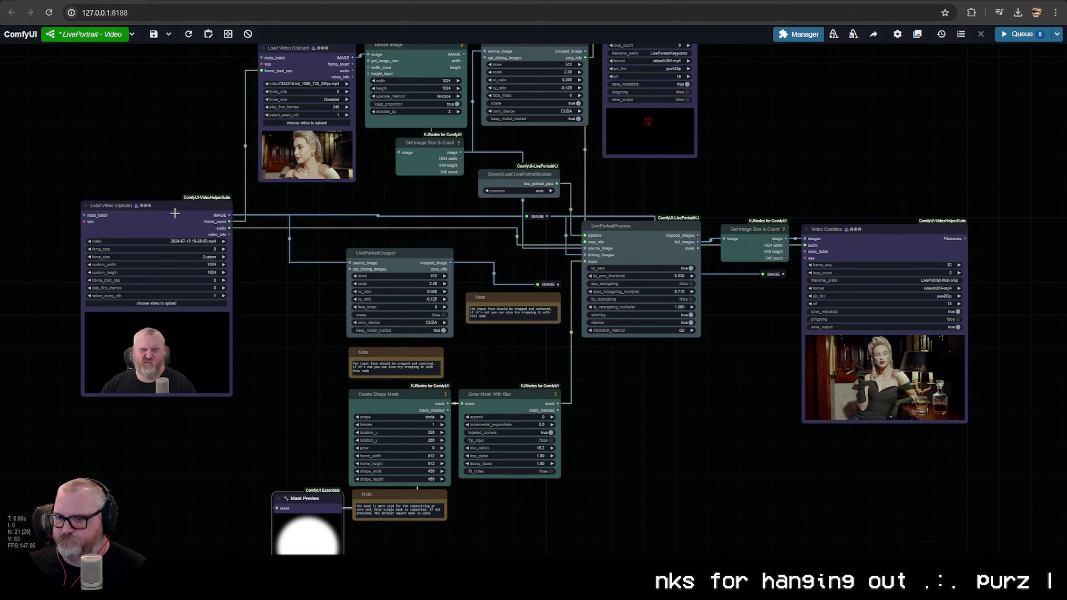
pyautogui.moveTo(168, 206); pyautogui.dragTo(273, 259)
pyautogui.moveTo(301, 495); pyautogui.dragTo(297, 460)
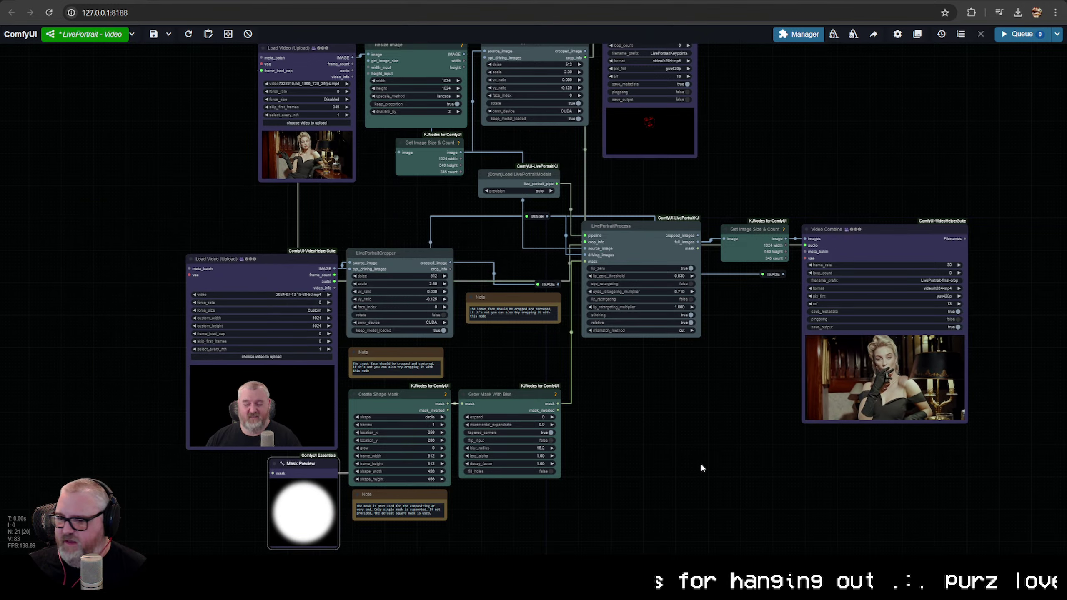
pyautogui.click(732, 448)
# Queue the LivePortrait workflow for a new run
pyautogui.moveTo(664, 397); pyautogui.dragTo(591, 414)
pyautogui.moveTo(510, 397); pyautogui.dragTo(567, 364)
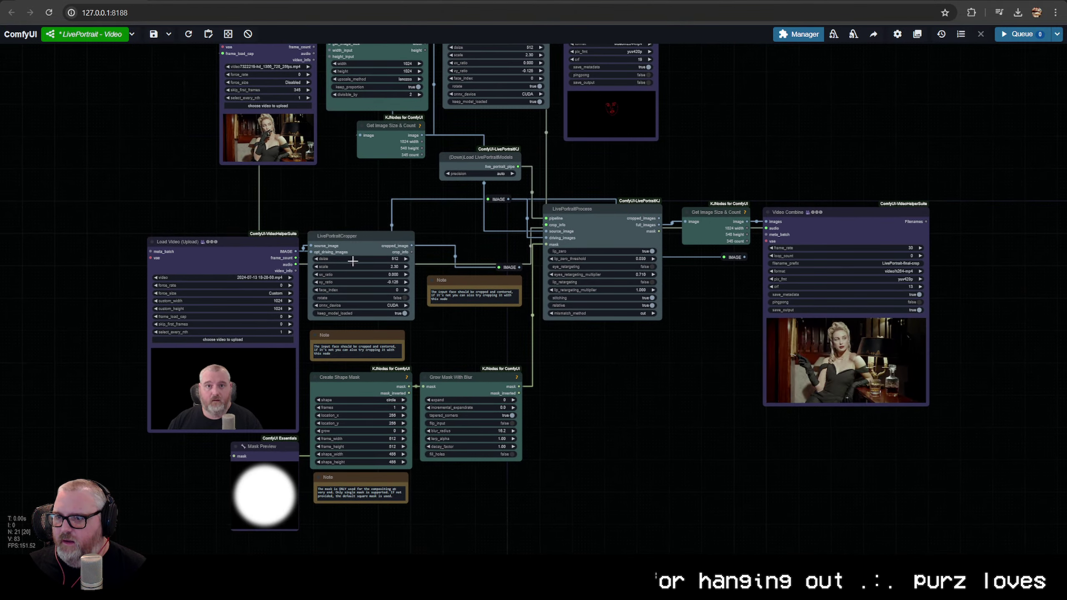
pyautogui.scroll(9, 258, 236)
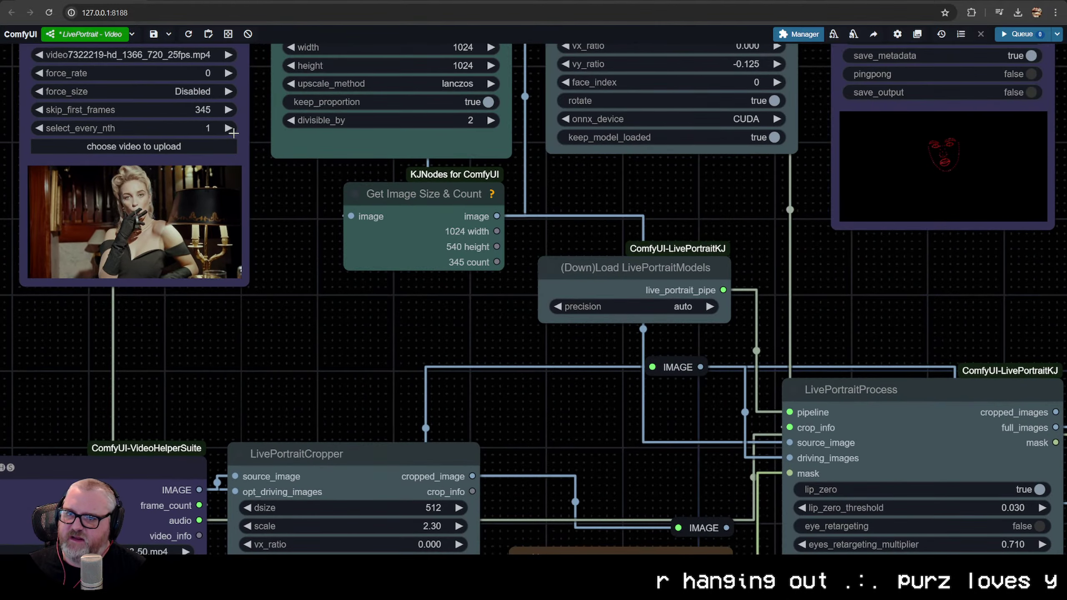
pyautogui.hotkey('ctrl', 'Return')
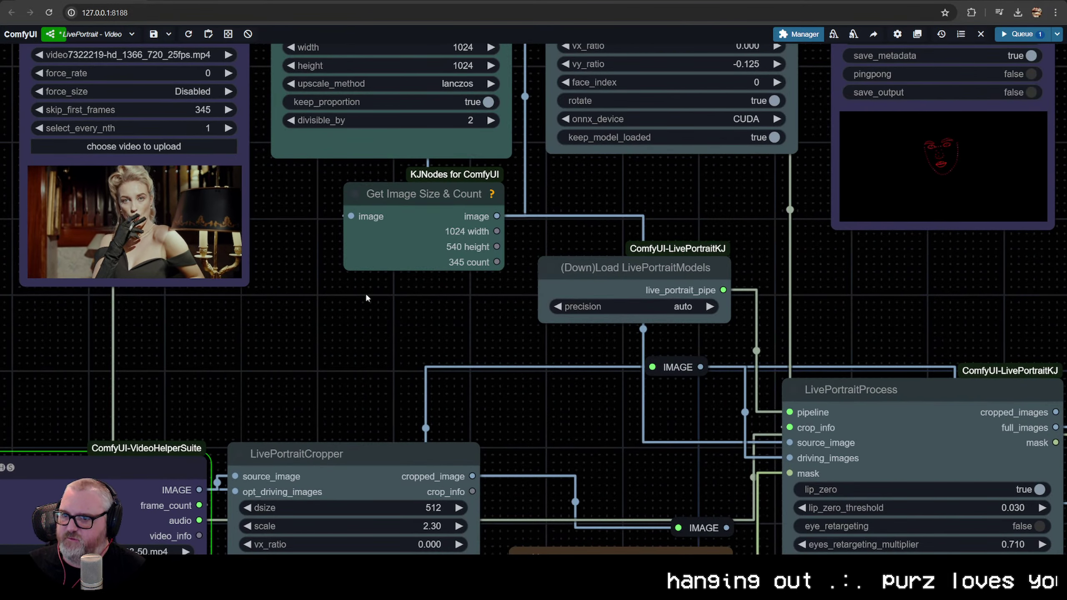
# Examine the woman's face and movement up close in the final Video Combine node's existing output video
pyautogui.scroll(-12, 365, 293)
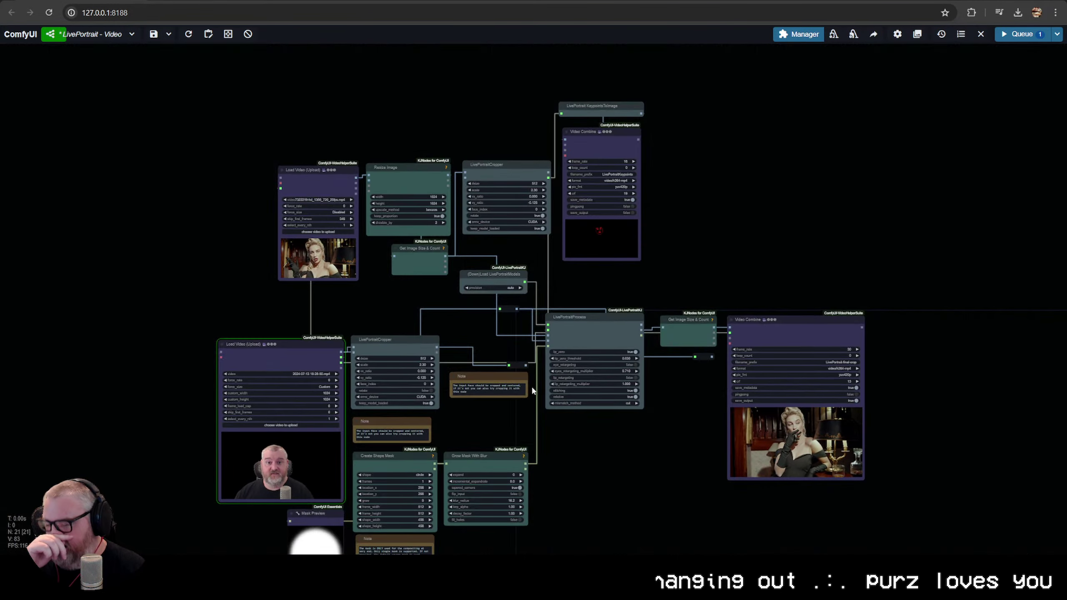
pyautogui.moveTo(835, 464); pyautogui.dragTo(540, 363)
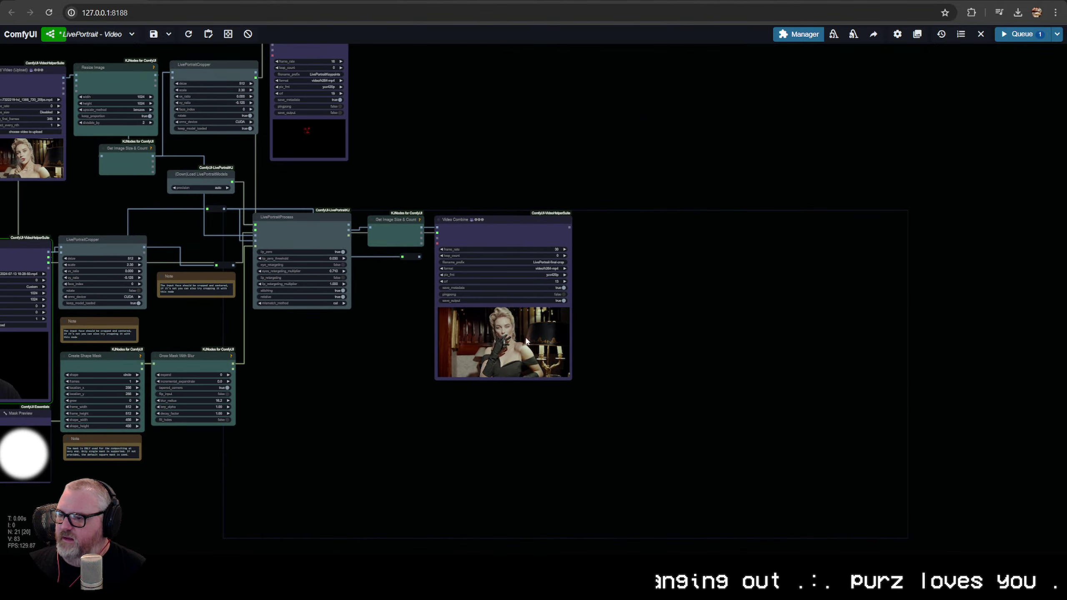
pyautogui.scroll(15, 476, 233)
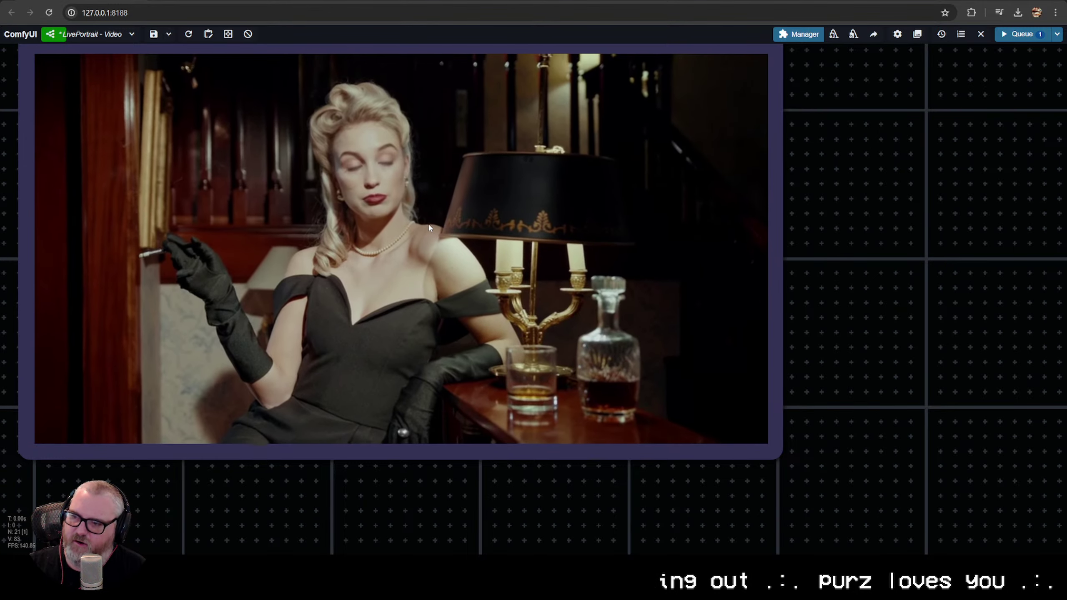
pyautogui.scroll(-15, 429, 227)
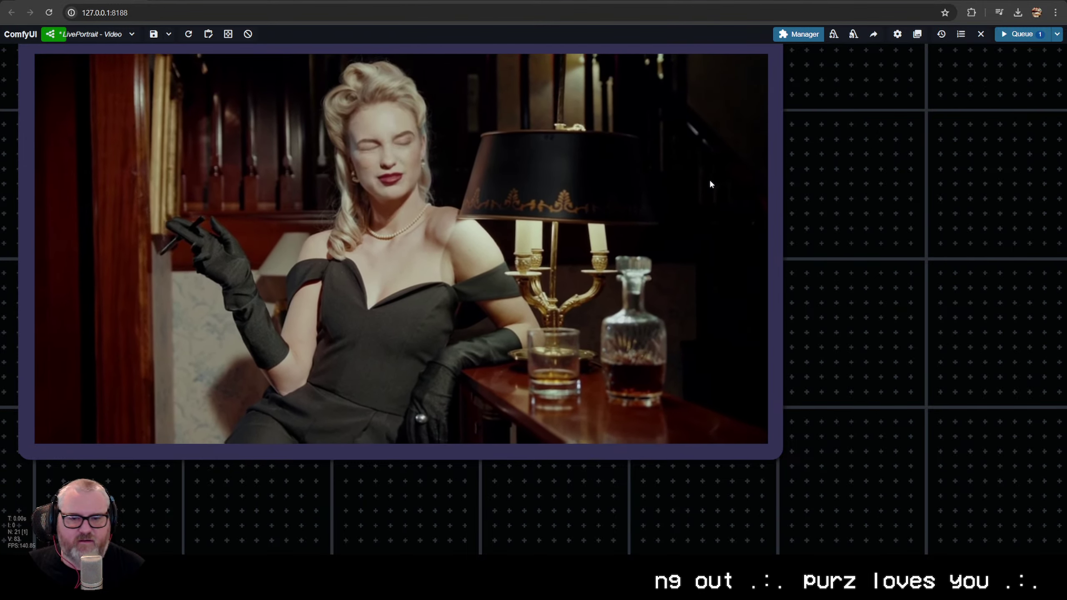
pyautogui.moveTo(298, 334); pyautogui.dragTo(379, 353)
pyautogui.scroll(-3, 517, 395)
pyautogui.scroll(4, 534, 357)
pyautogui.scroll(-3, 496, 370)
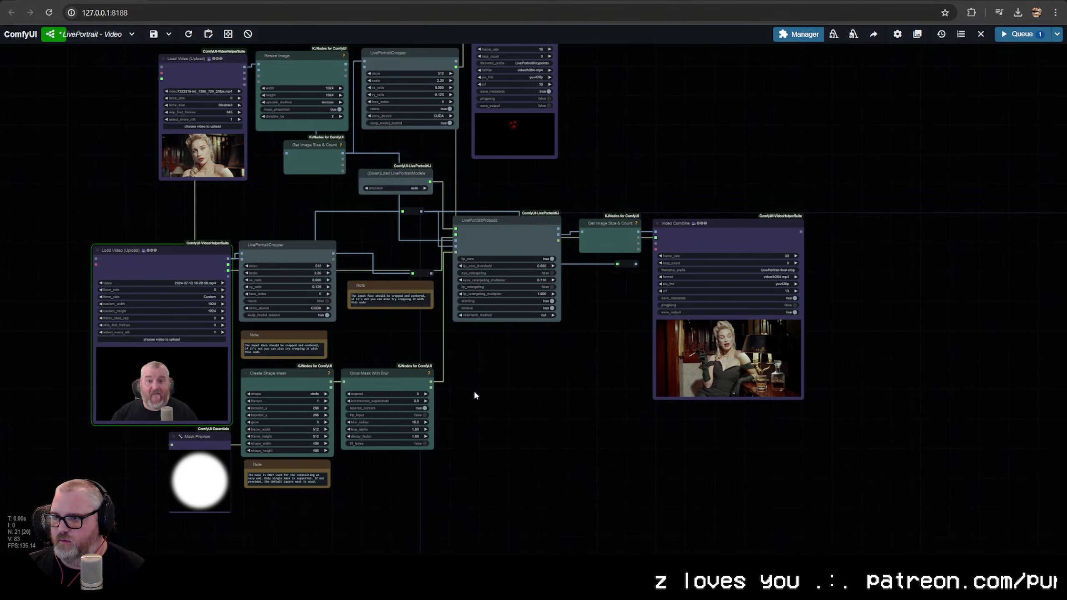
# View the driving video's preview up close and check the ComfyUI server's console output in the Command Prompt window
pyautogui.moveTo(493, 379); pyautogui.dragTo(567, 336)
pyautogui.scroll(9, 210, 323)
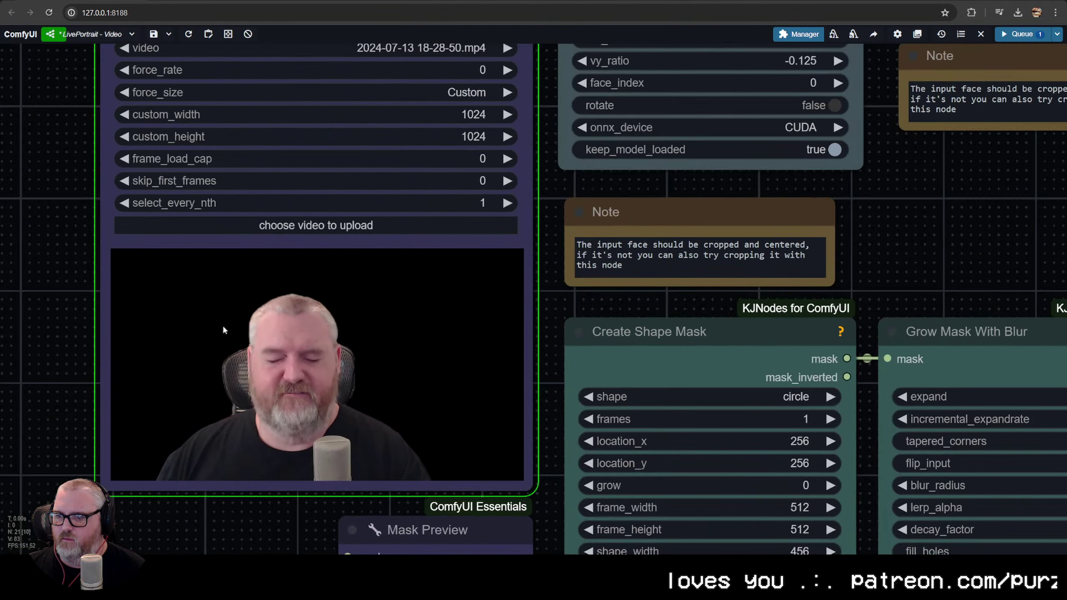
pyautogui.scroll(-8, 455, 385)
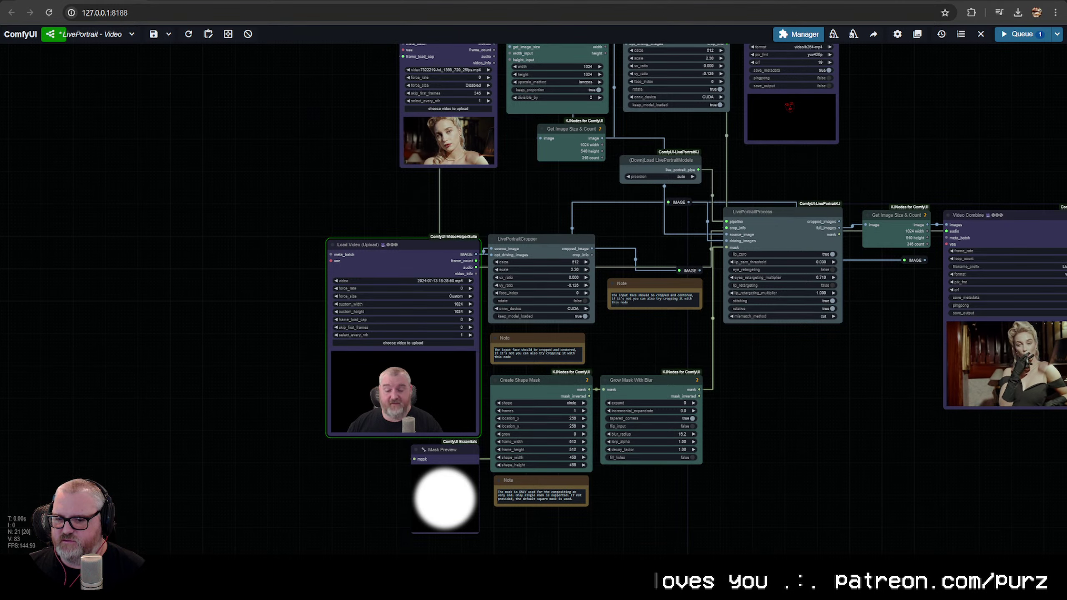
pyautogui.hotkey('alt', 'Tab')
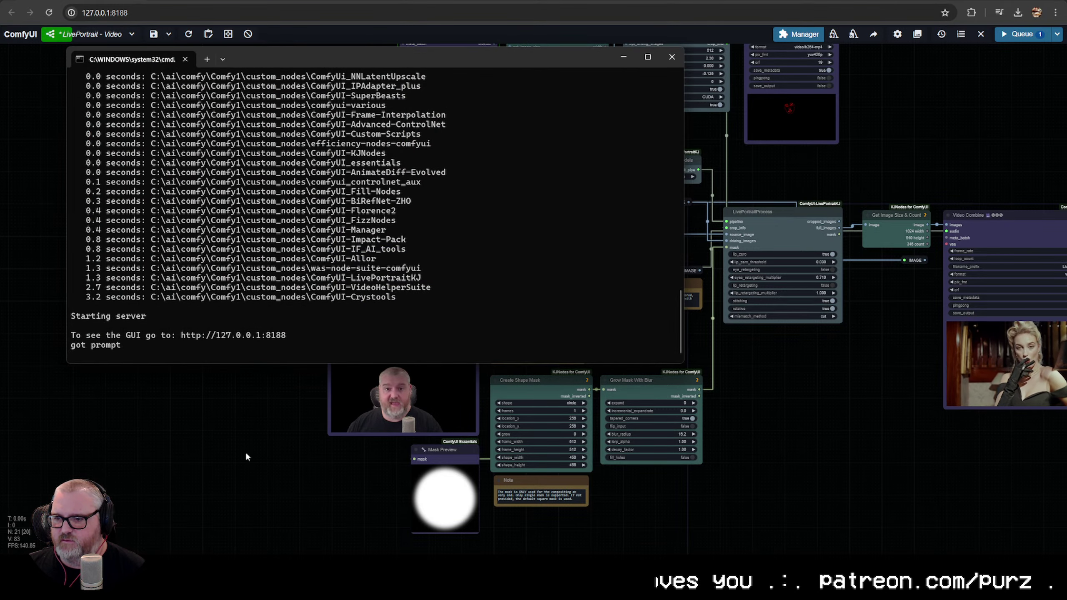
pyautogui.click(255, 457)
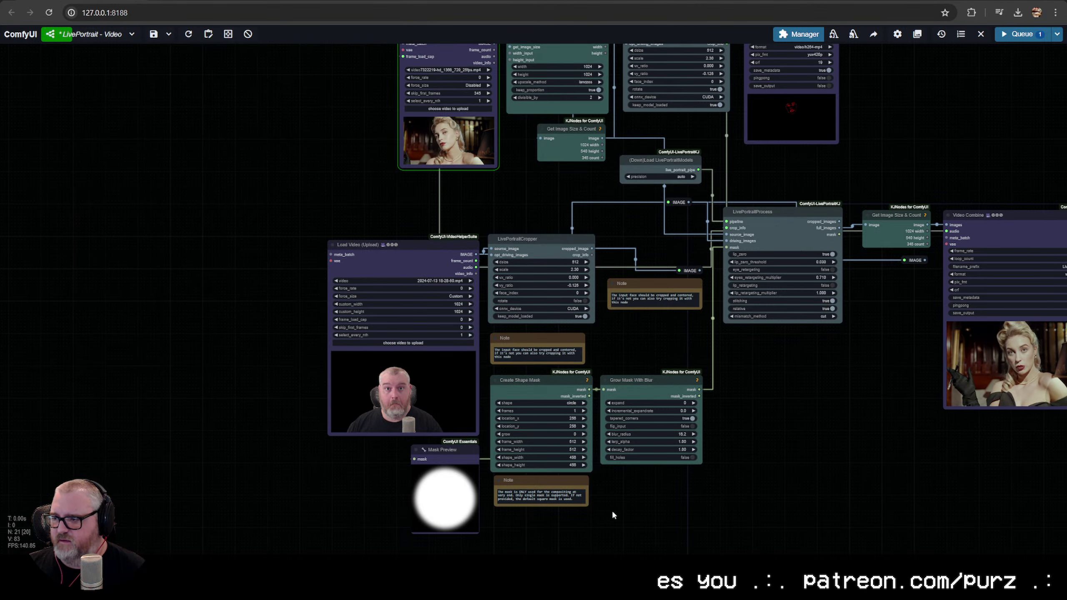
# Follow the running nodes and read the frame count in the Get Image Size & Count node below Resize Image
pyautogui.moveTo(612, 510); pyautogui.dragTo(412, 504)
pyautogui.scroll(-4, 475, 453)
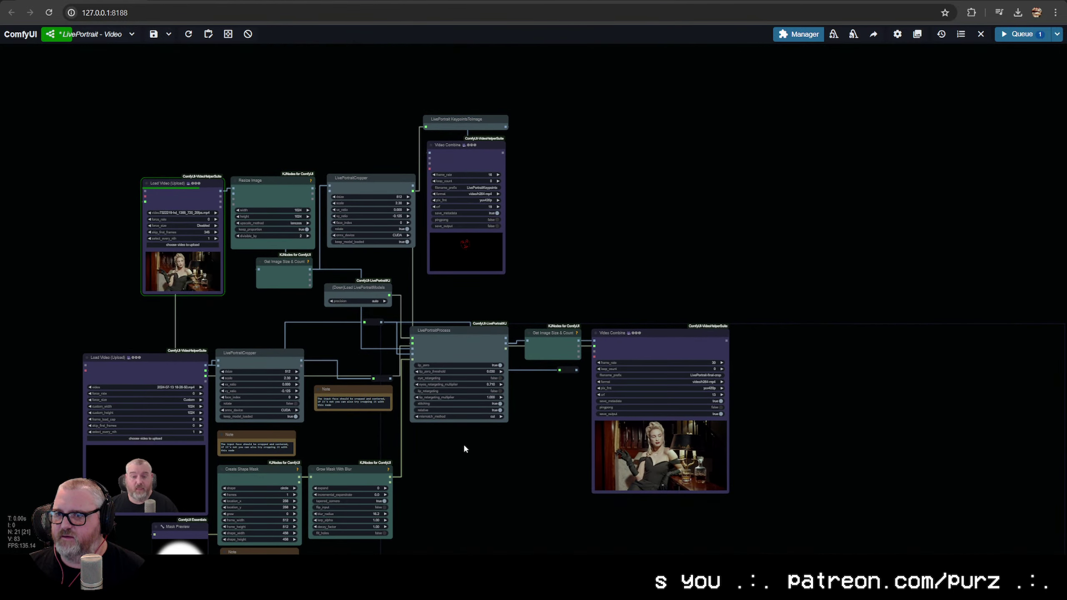
pyautogui.scroll(6, 257, 256)
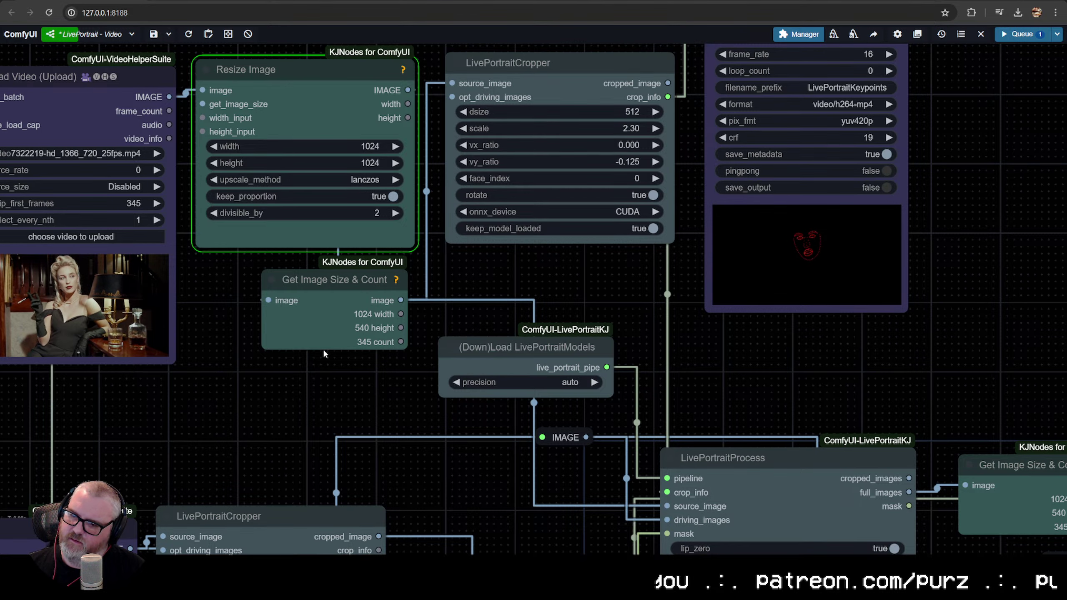
pyautogui.scroll(5, 324, 352)
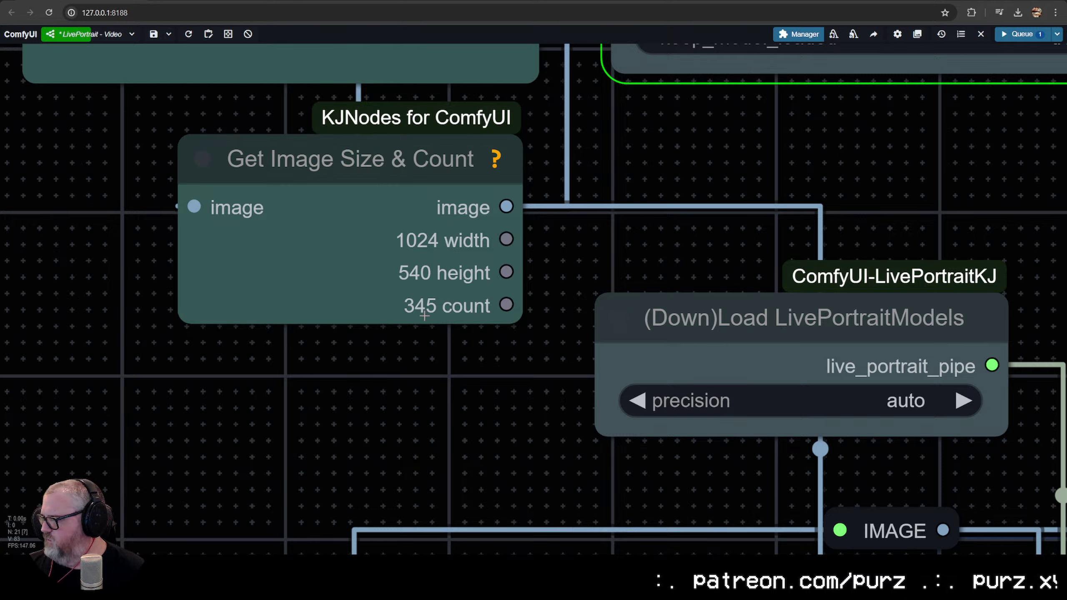
pyautogui.scroll(-5, 422, 311)
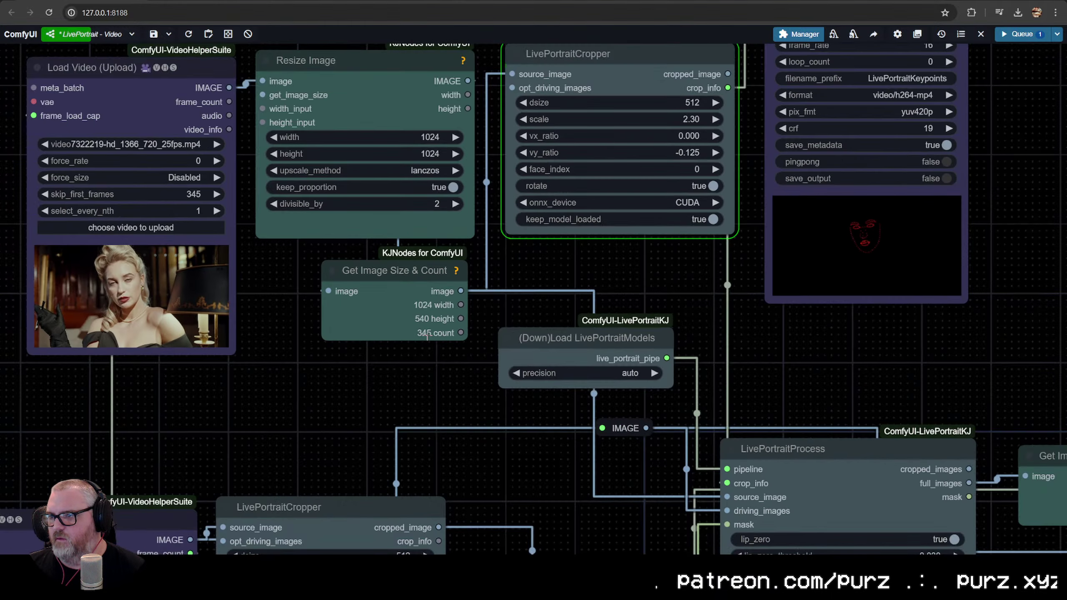
pyautogui.scroll(-3, 428, 312)
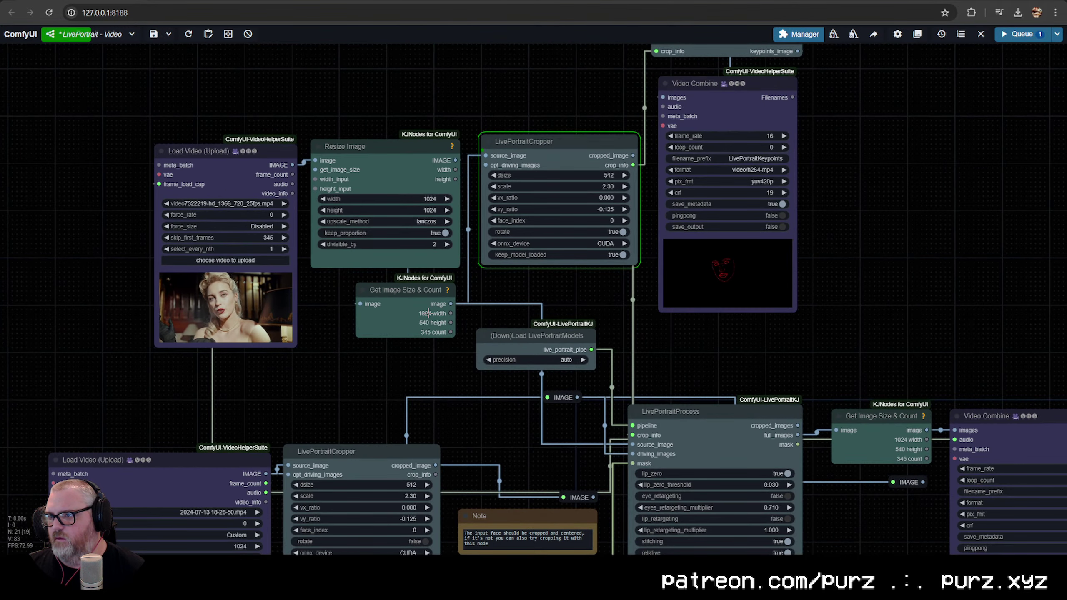
pyautogui.scroll(7, 431, 323)
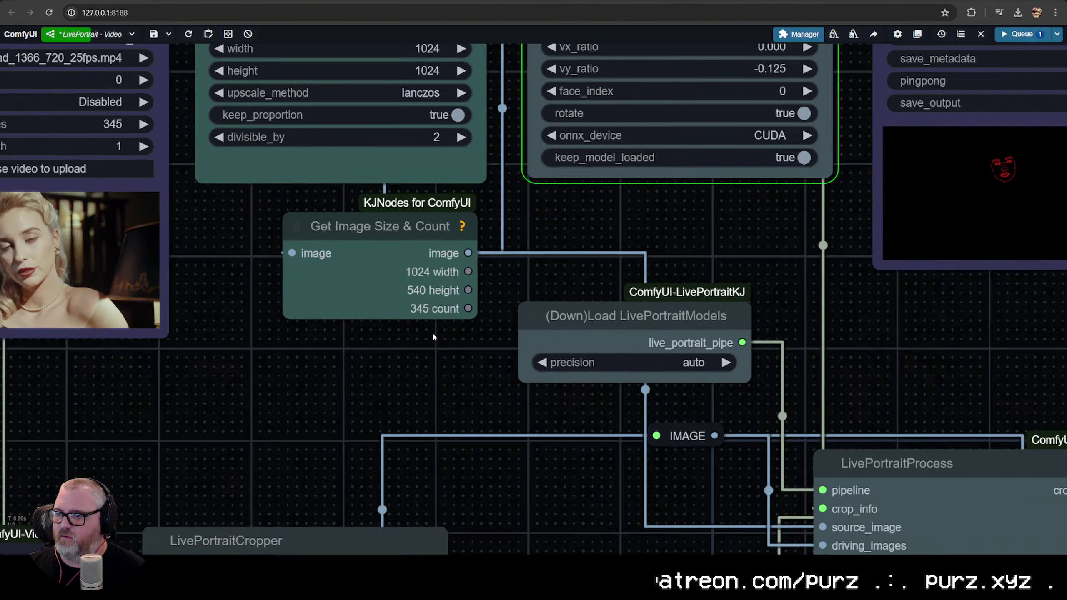
pyautogui.scroll(-6, 431, 324)
pyautogui.moveTo(432, 323); pyautogui.dragTo(426, 381)
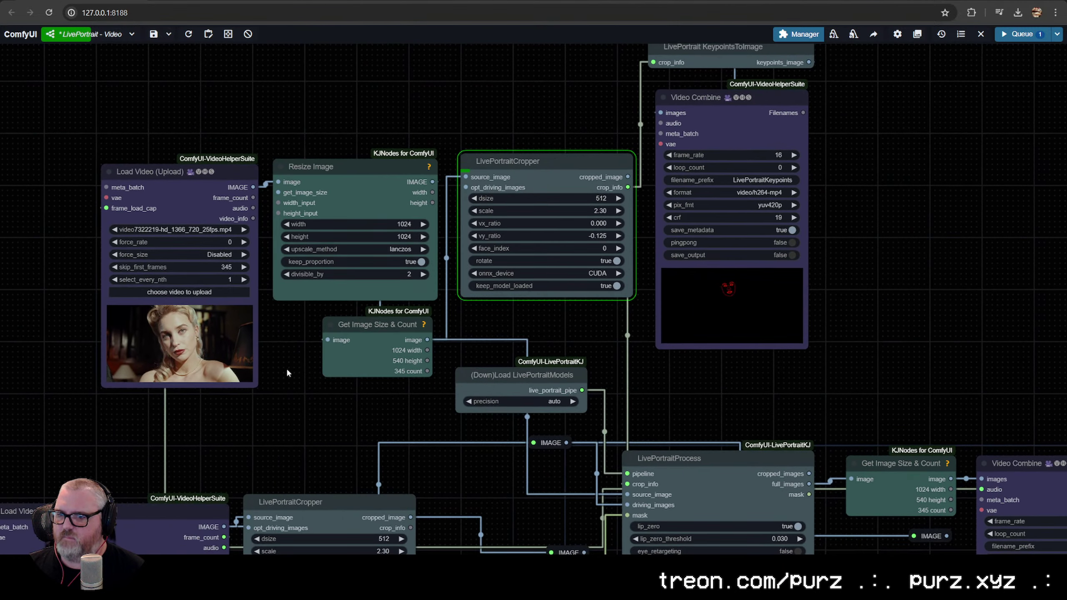
# Examine the woman's face up close in the source Load Video node's preview
pyautogui.moveTo(233, 371); pyautogui.dragTo(519, 363)
pyautogui.scroll(7, 406, 373)
pyautogui.scroll(10, 453, 306)
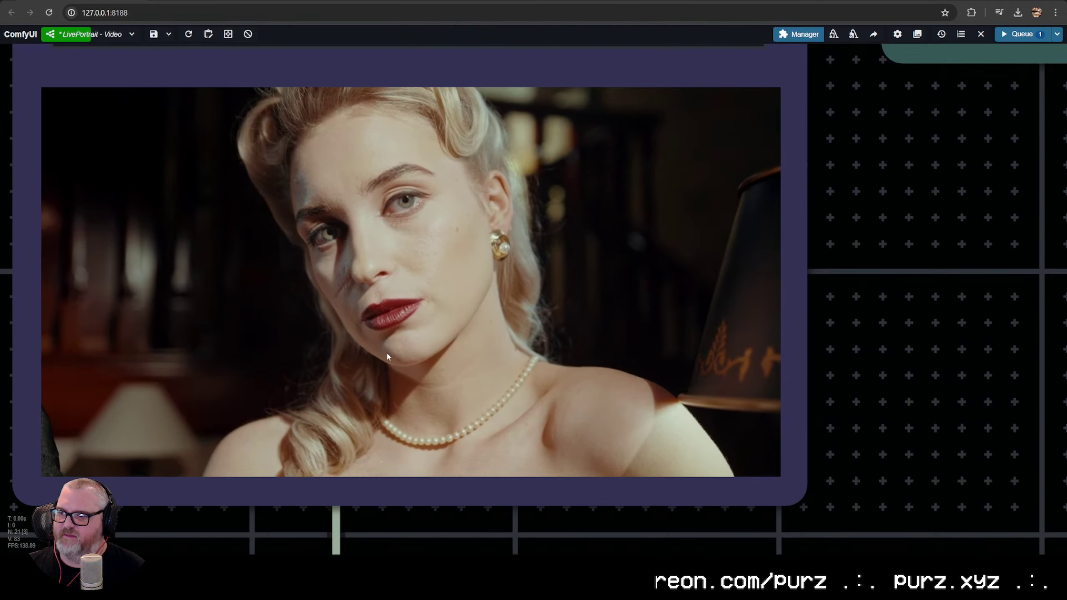
pyautogui.scroll(-15, 611, 396)
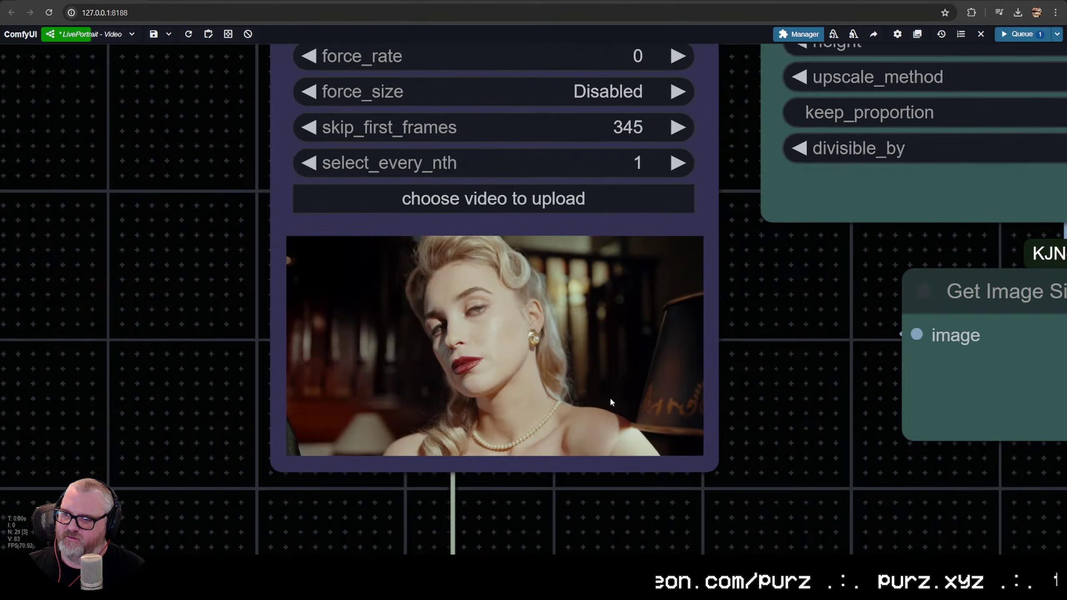
# Examine the facial keypoints video up close in the preview of the Video Combine node beside the running LivePortraitCropper
pyautogui.moveTo(663, 365); pyautogui.dragTo(305, 361)
pyautogui.scroll(-2, 602, 341)
pyautogui.moveTo(602, 341); pyautogui.dragTo(457, 330)
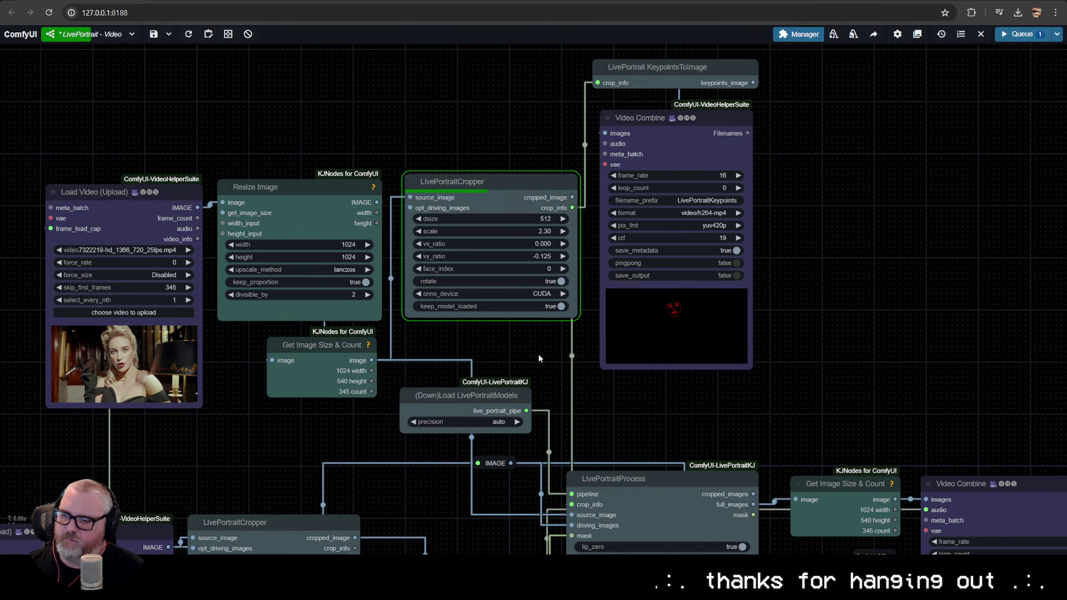
pyautogui.scroll(6, 678, 323)
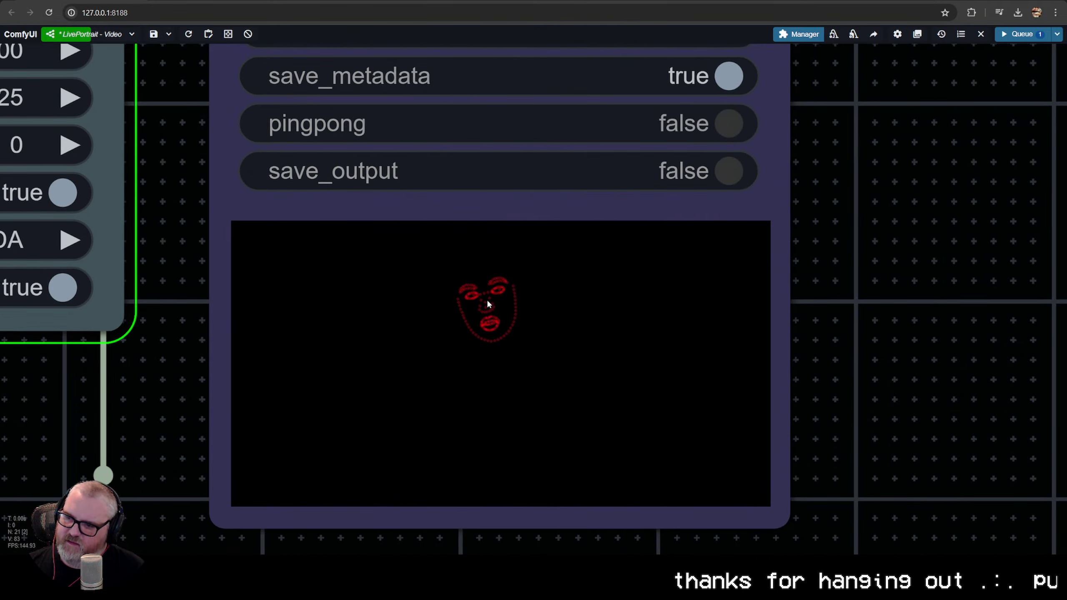
pyautogui.scroll(-5, 418, 340)
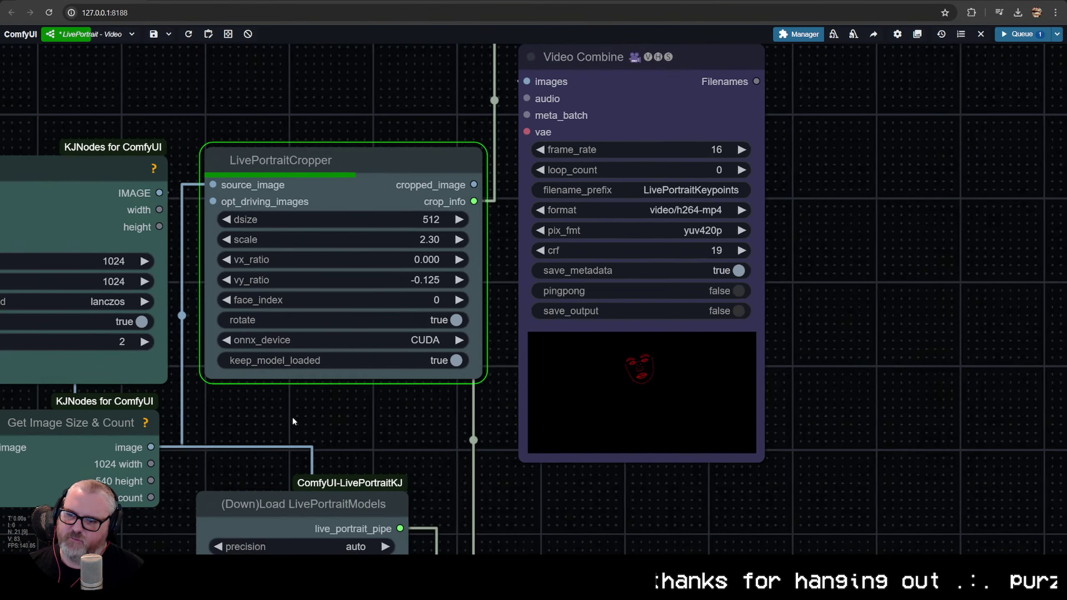
# Trace the source LivePortraitCropper's crop_info output to the LivePortrait KeypointsToImage node and its Video Combine node
pyautogui.moveTo(293, 421); pyautogui.dragTo(362, 387)
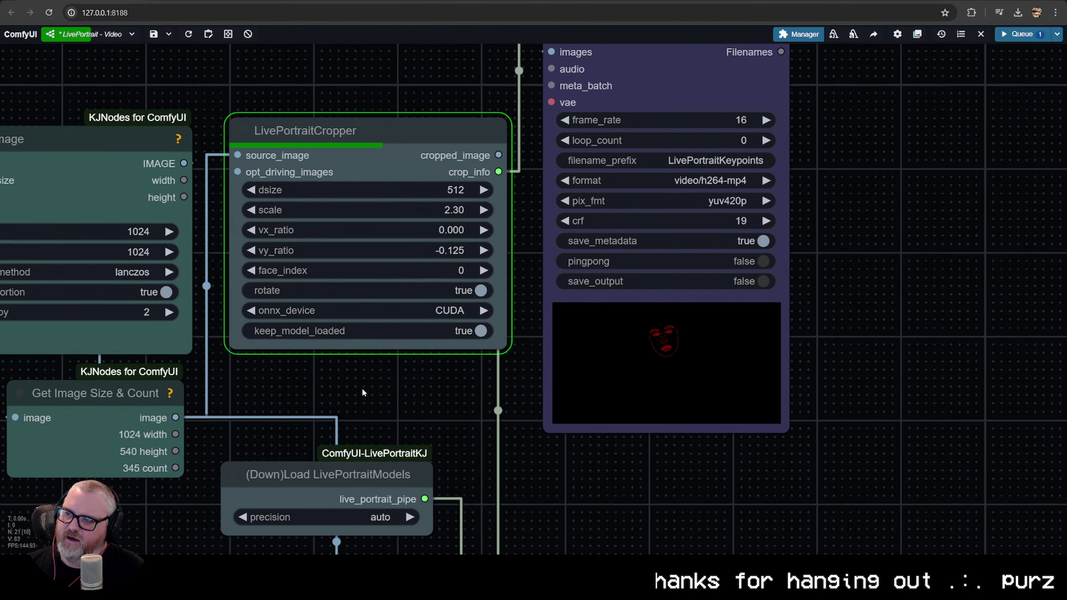
pyautogui.scroll(-1, 362, 388)
pyautogui.moveTo(472, 336); pyautogui.dragTo(396, 428)
pyautogui.scroll(6, 555, 174)
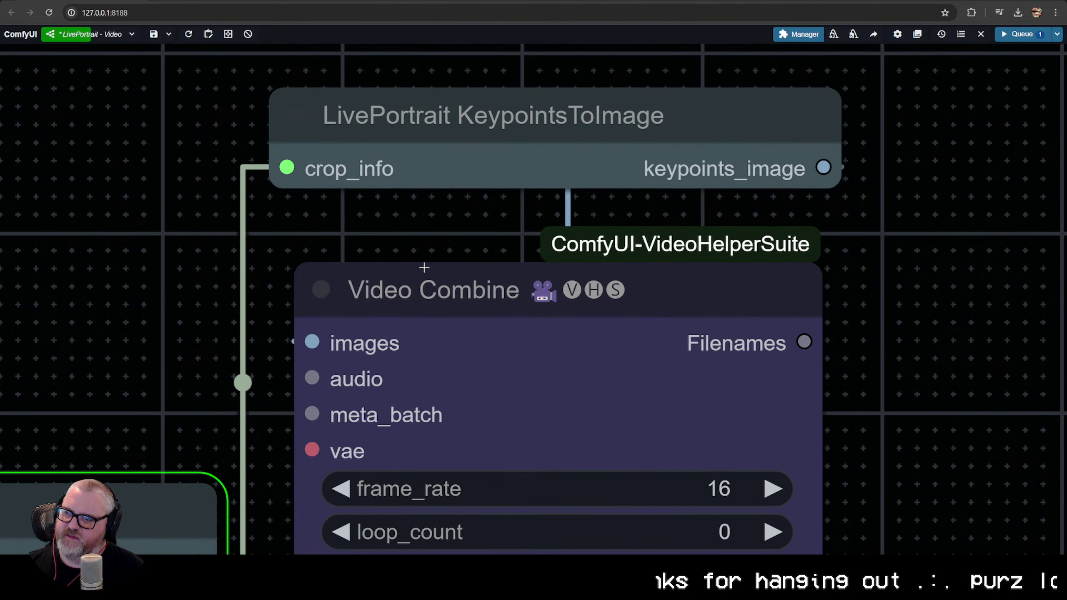
pyautogui.scroll(-4, 422, 269)
pyautogui.click(448, 171)
# Select the LivePortraitProcess node and examine its pipeline, crop_info, image and mask inputs up close
pyautogui.scroll(-5, 408, 336)
pyautogui.moveTo(346, 374); pyautogui.dragTo(521, 221)
pyautogui.moveTo(515, 362); pyautogui.dragTo(505, 109)
pyautogui.scroll(8, 645, 181)
pyautogui.click(622, 118)
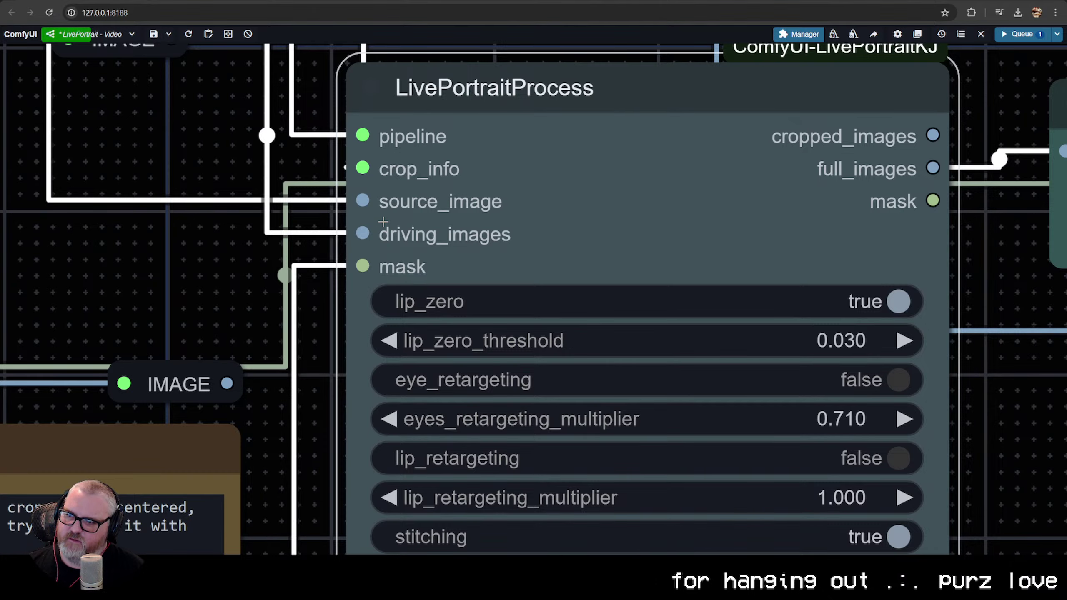
pyautogui.scroll(-12, 596, 280)
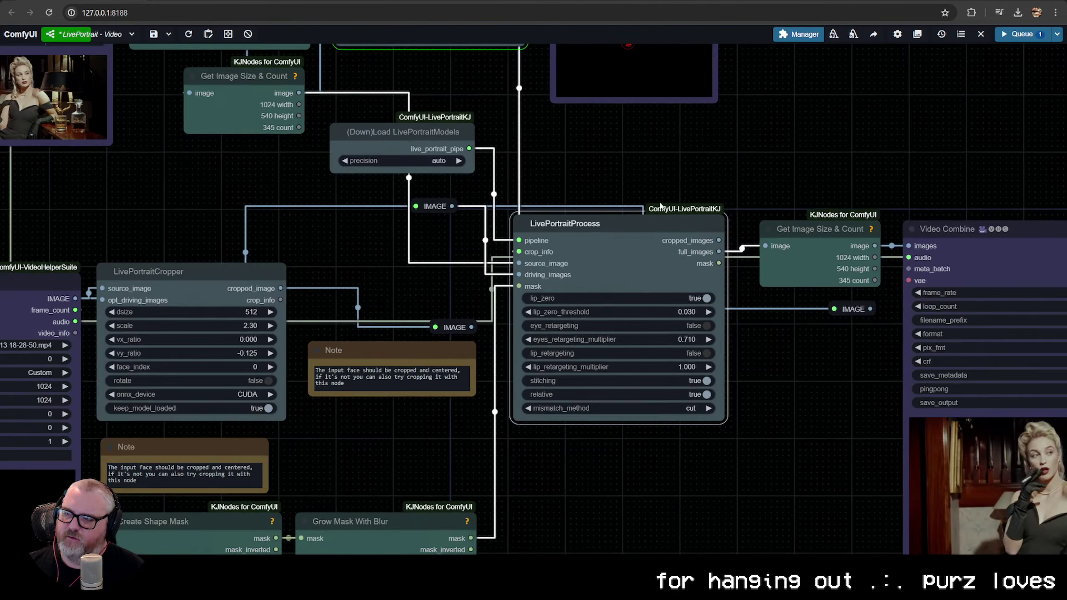
# Trace the LivePortraitProcess mask input back to Grow Mask With Blur and review the process settings
pyautogui.moveTo(660, 192); pyautogui.dragTo(563, 257)
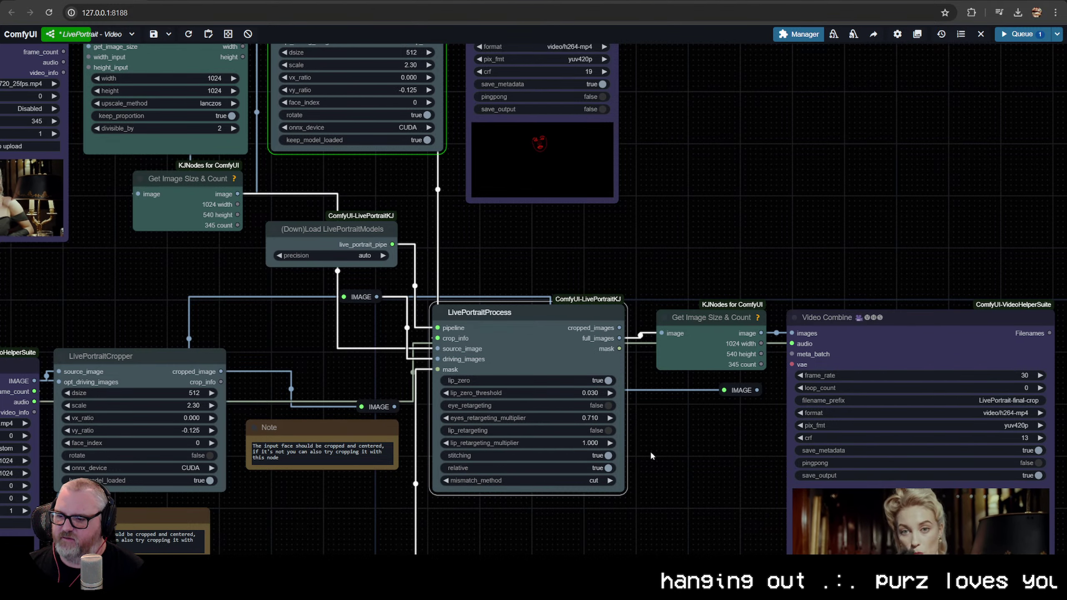
pyautogui.scroll(5, 651, 456)
pyautogui.moveTo(652, 456); pyautogui.dragTo(968, 217)
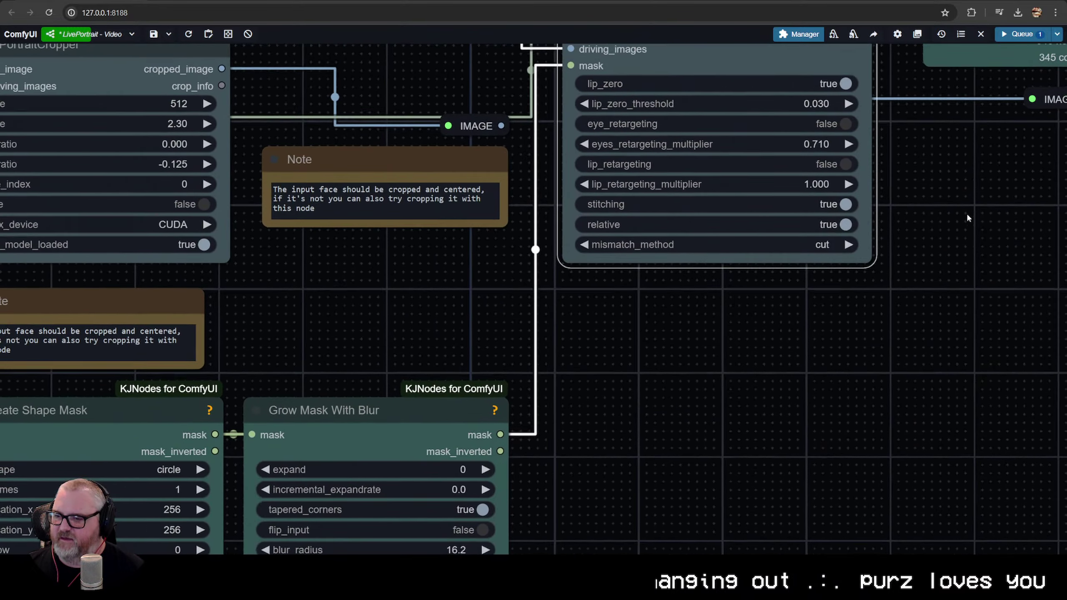
pyautogui.moveTo(738, 336); pyautogui.dragTo(463, 417)
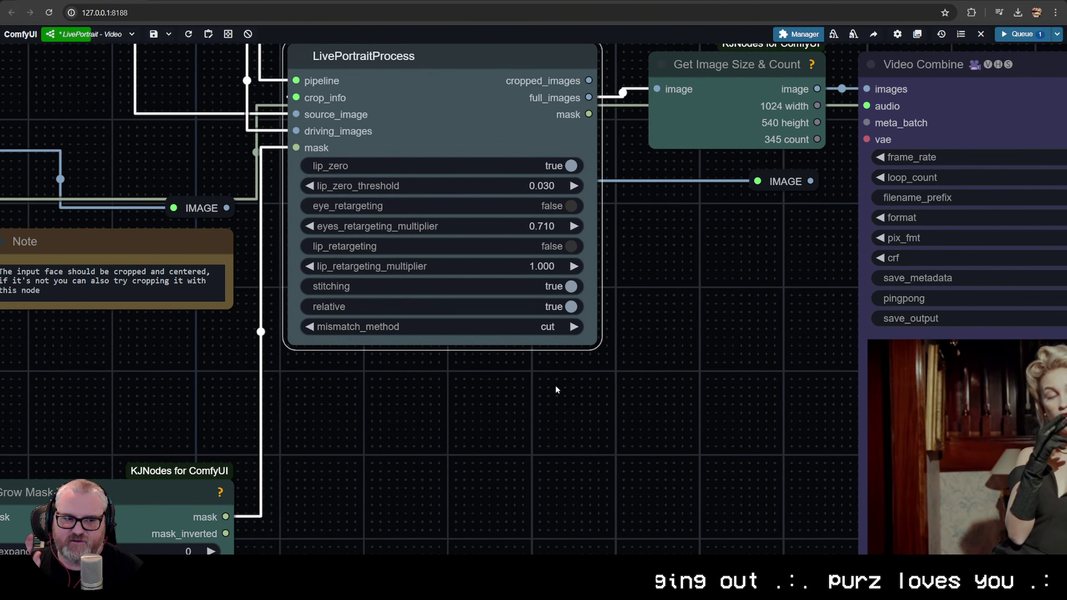
pyautogui.scroll(-6, 556, 384)
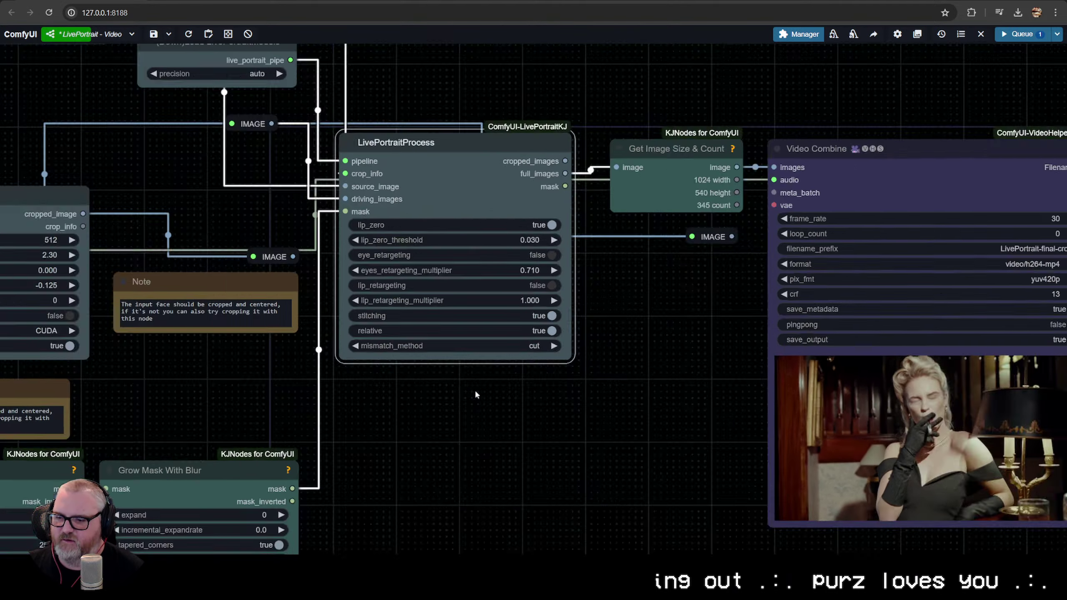
# Examine the blurred circle in Mask Preview and follow the mask nodes' path into LivePortraitProcess
pyautogui.scroll(6, 317, 276)
pyautogui.moveTo(316, 276); pyautogui.dragTo(484, 397)
pyautogui.scroll(4, 467, 382)
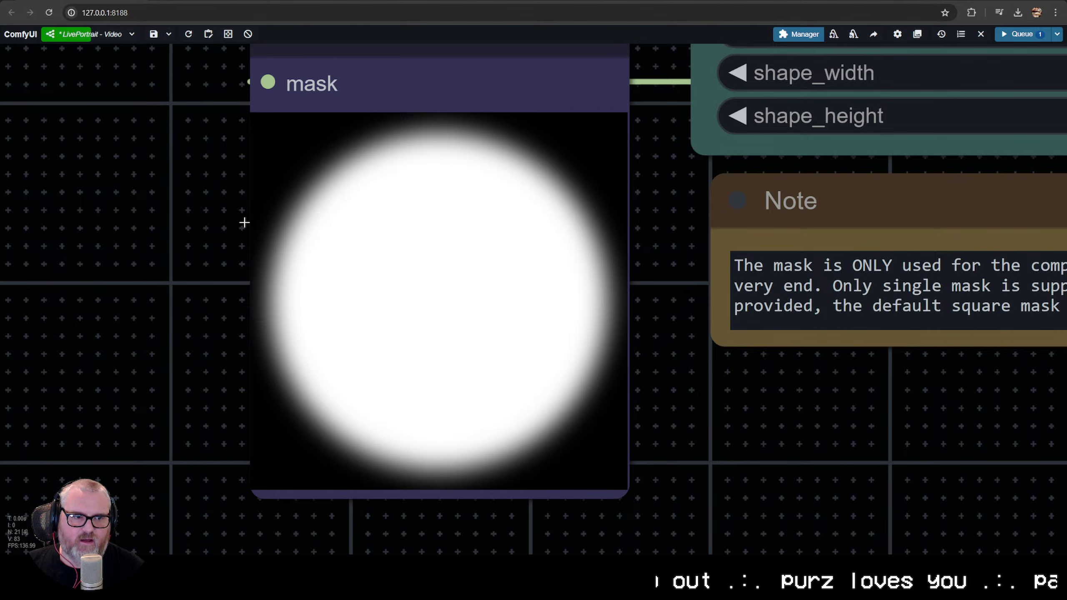
pyautogui.scroll(-10, 599, 272)
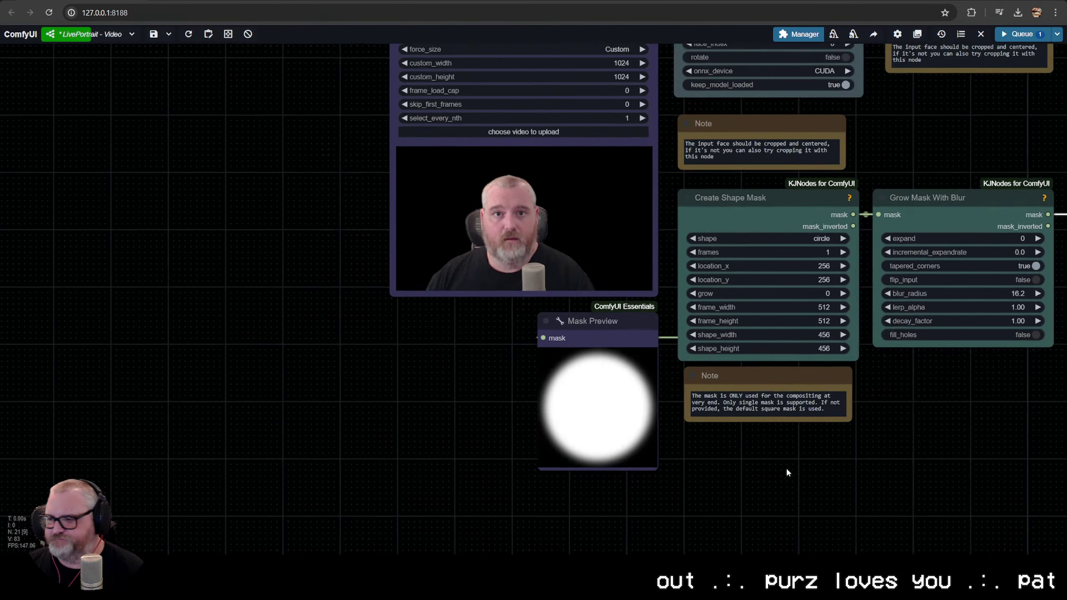
pyautogui.moveTo(593, 452); pyautogui.dragTo(302, 451)
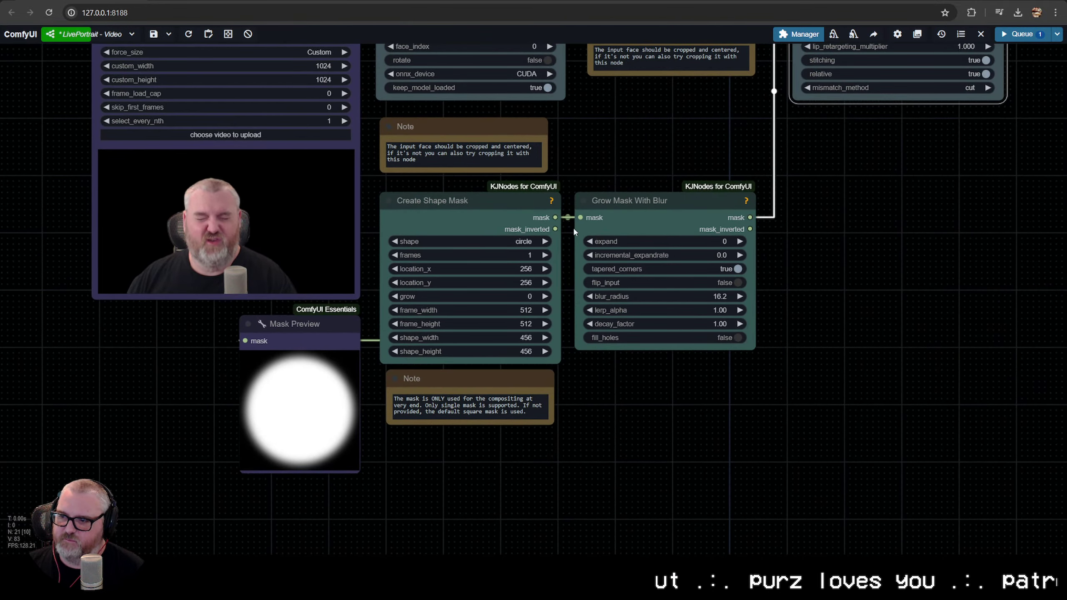
pyautogui.moveTo(873, 108); pyautogui.dragTo(681, 240)
pyautogui.moveTo(653, 335); pyautogui.dragTo(640, 225)
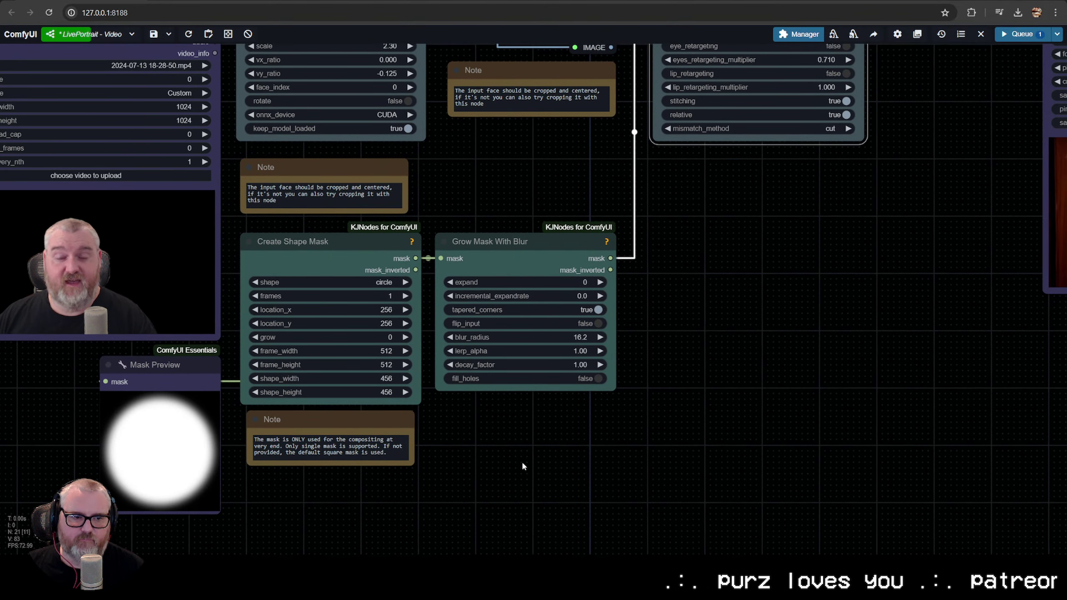
pyautogui.moveTo(690, 189); pyautogui.dragTo(536, 407)
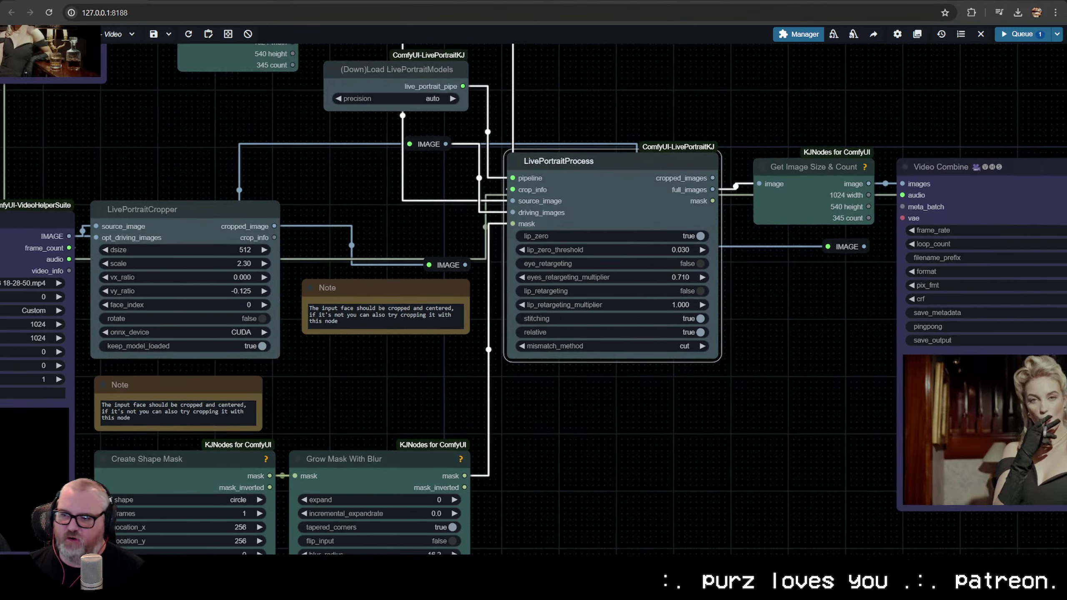
pyautogui.moveTo(887, 439); pyautogui.dragTo(372, 361)
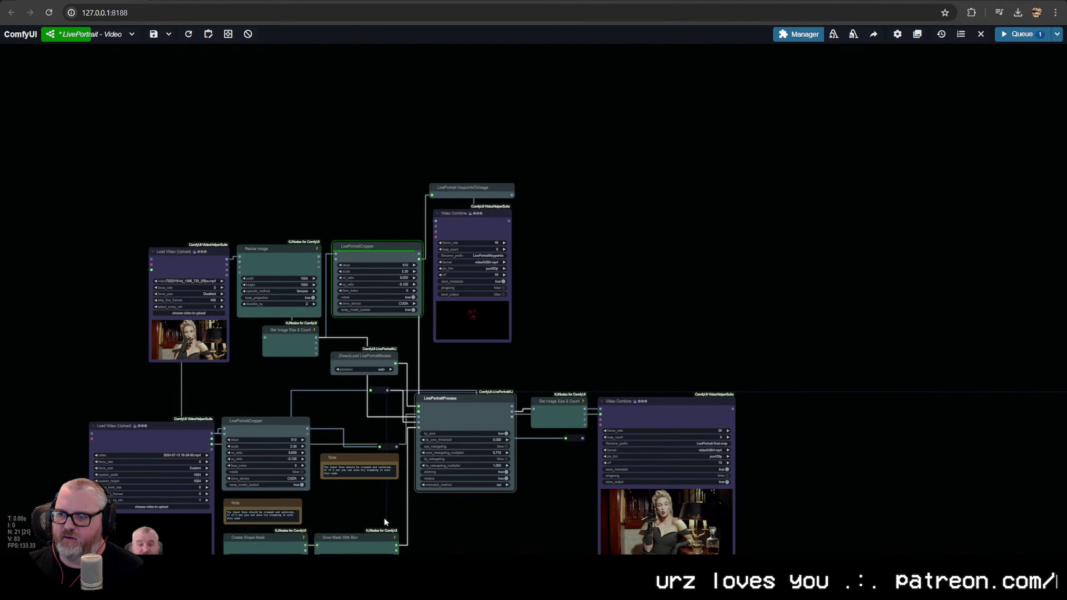
pyautogui.moveTo(385, 520); pyautogui.dragTo(403, 381)
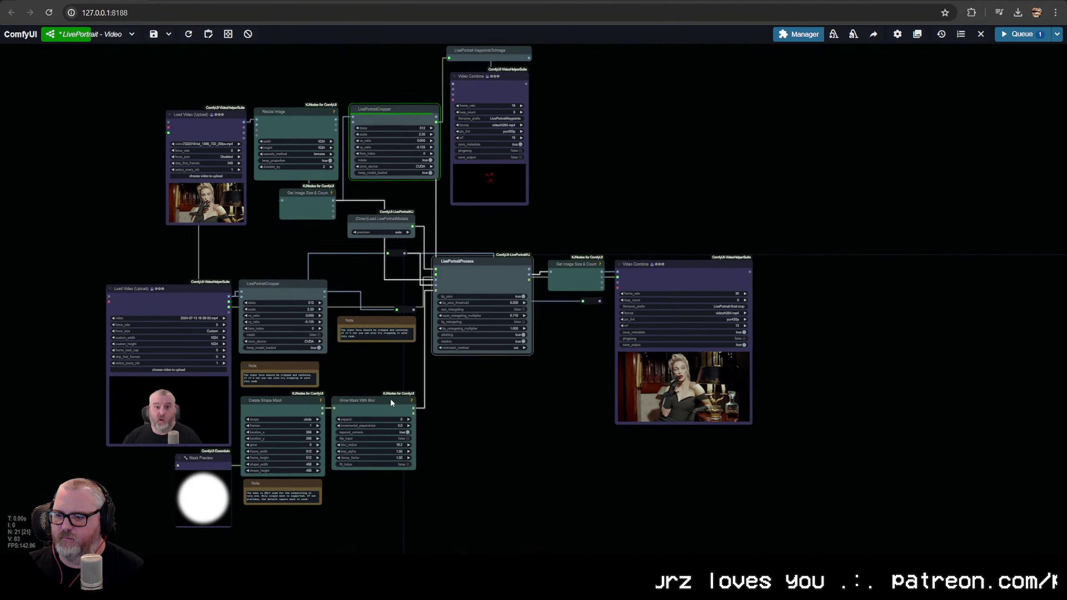
pyautogui.scroll(5, 348, 489)
pyautogui.moveTo(471, 429); pyautogui.dragTo(534, 414)
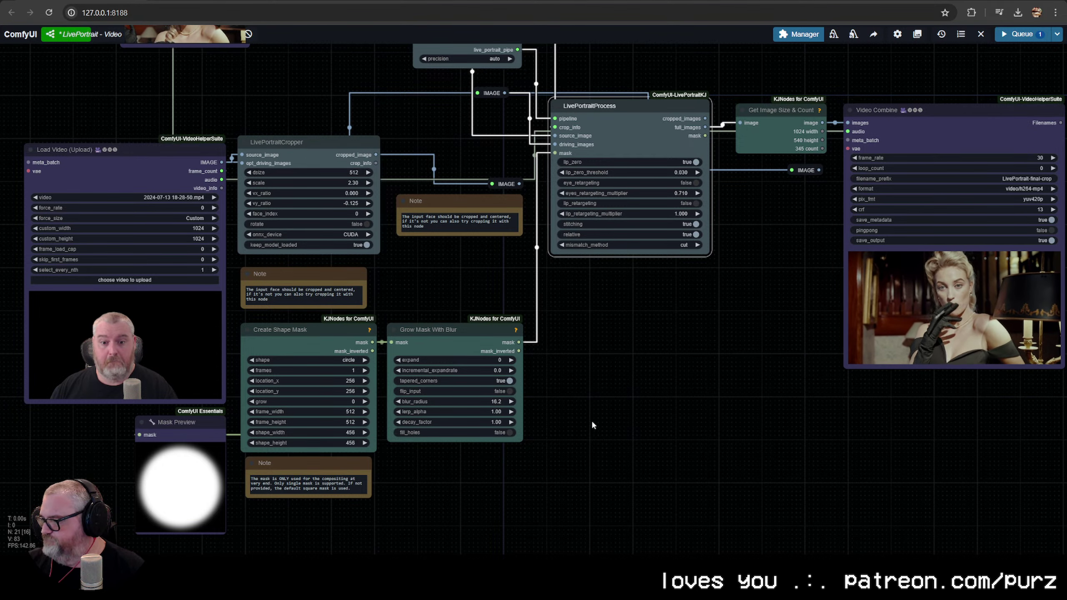
pyautogui.moveTo(592, 419); pyautogui.dragTo(539, 521)
pyautogui.moveTo(595, 431); pyautogui.dragTo(731, 385)
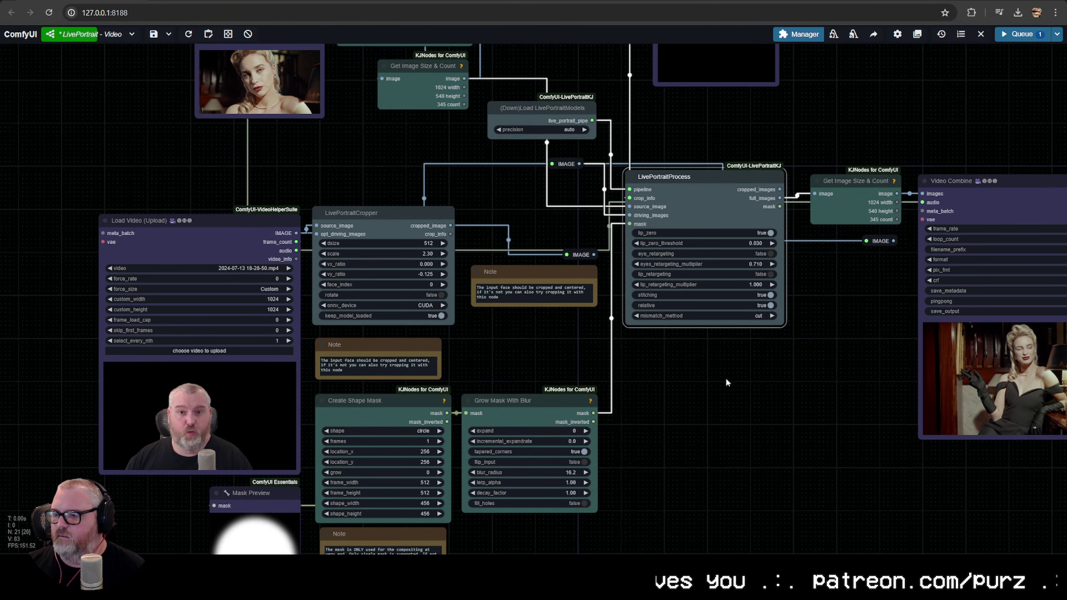
# Read the Create Shape Mask and Grow Mask With Blur settings up close and compare them with Mask Preview
pyautogui.scroll(6, 456, 479)
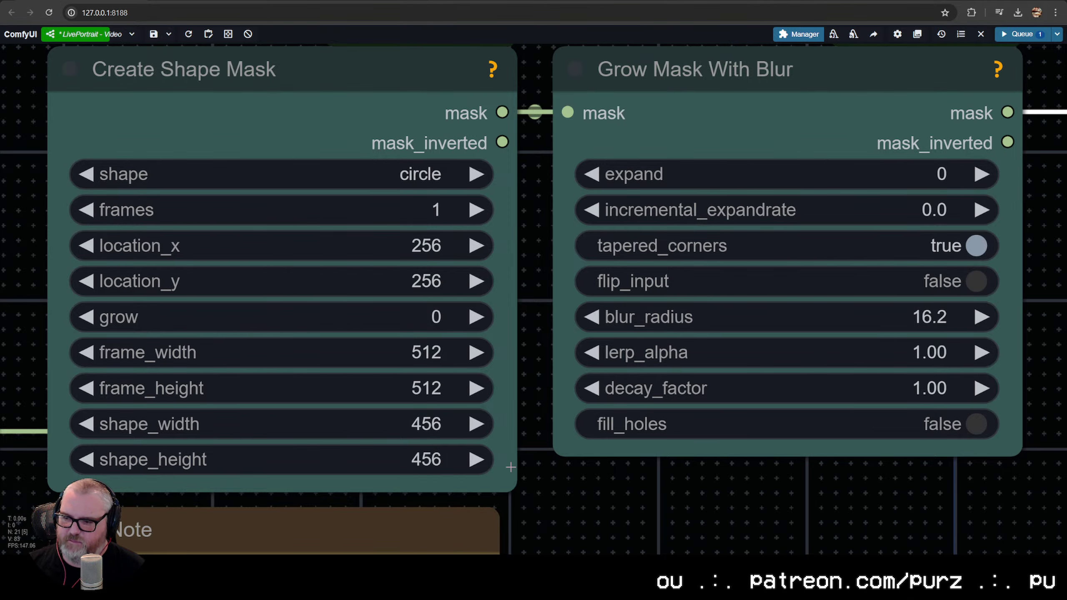
pyautogui.scroll(-10, 510, 467)
pyautogui.moveTo(491, 543); pyautogui.dragTo(456, 414)
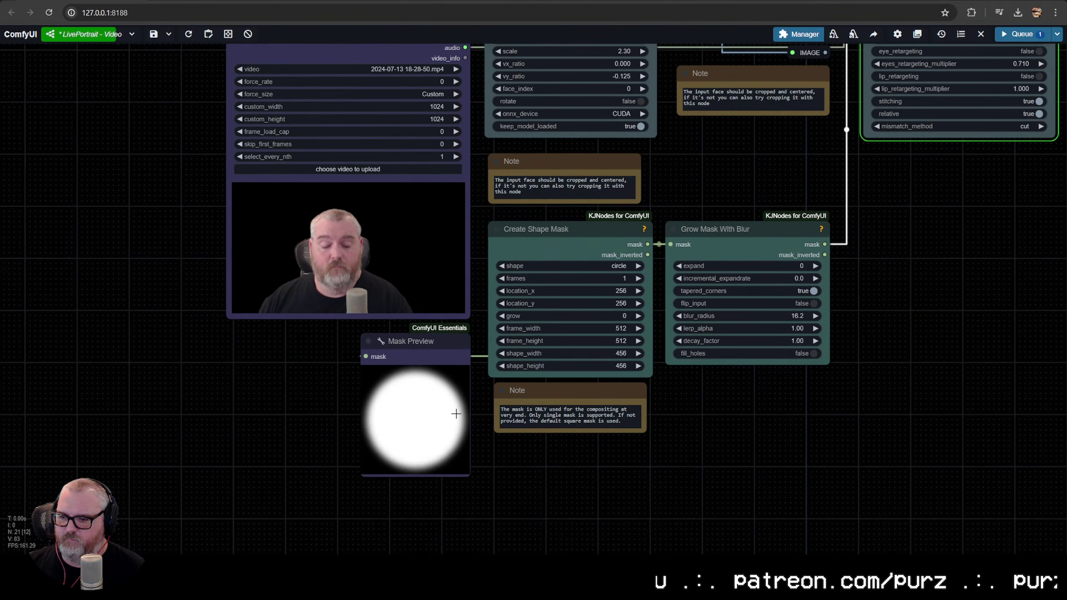
# Check the running LivePortraitProcess node and its connections to the final Video Combine node
pyautogui.scroll(-4, 630, 393)
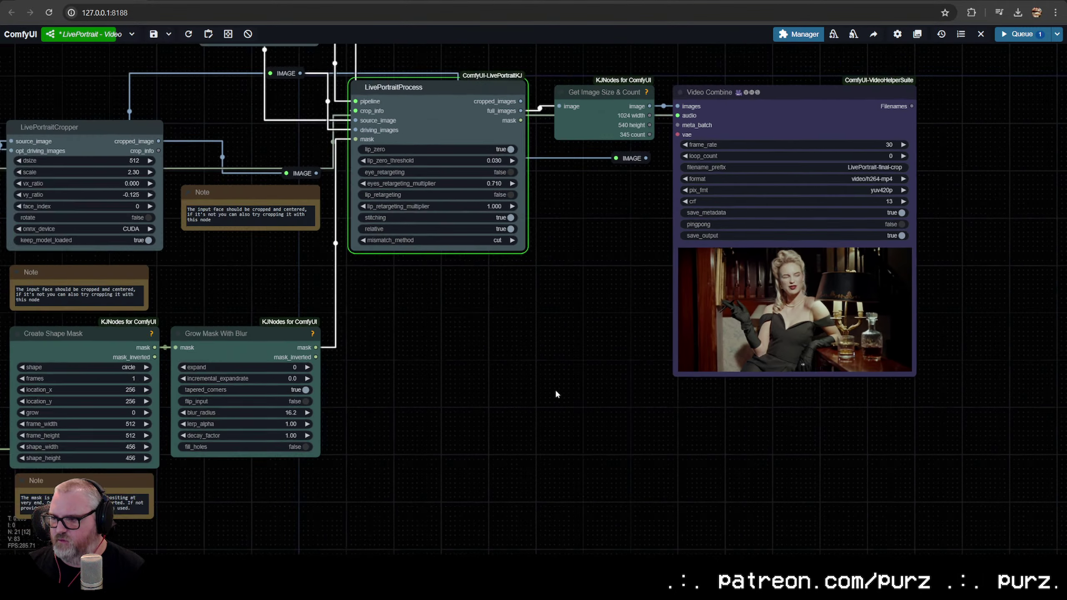
pyautogui.moveTo(555, 389); pyautogui.dragTo(505, 504)
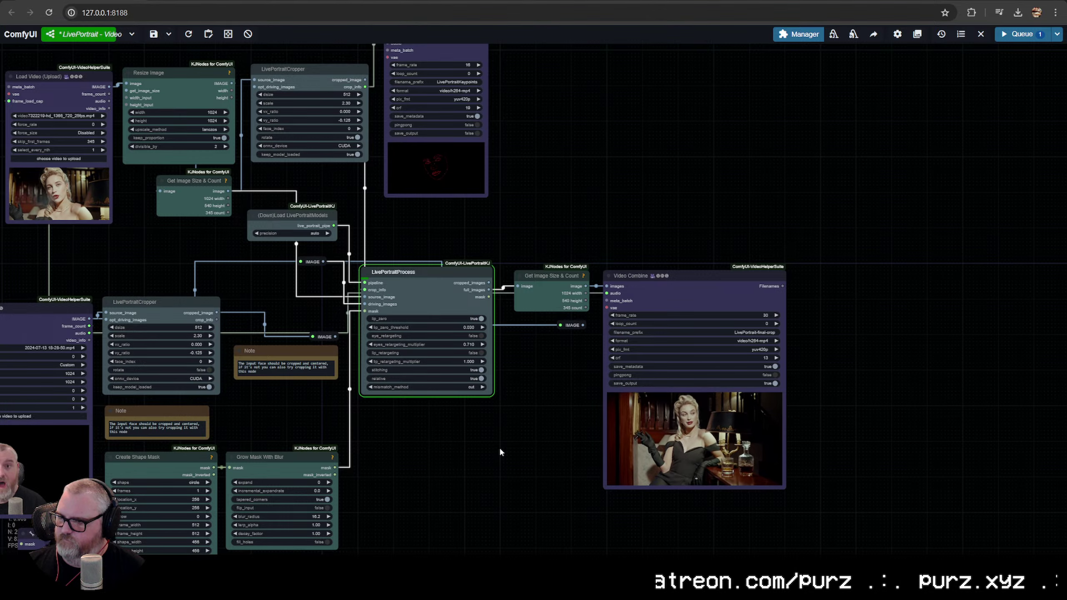
pyautogui.scroll(5, 499, 445)
pyautogui.moveTo(464, 428); pyautogui.dragTo(472, 507)
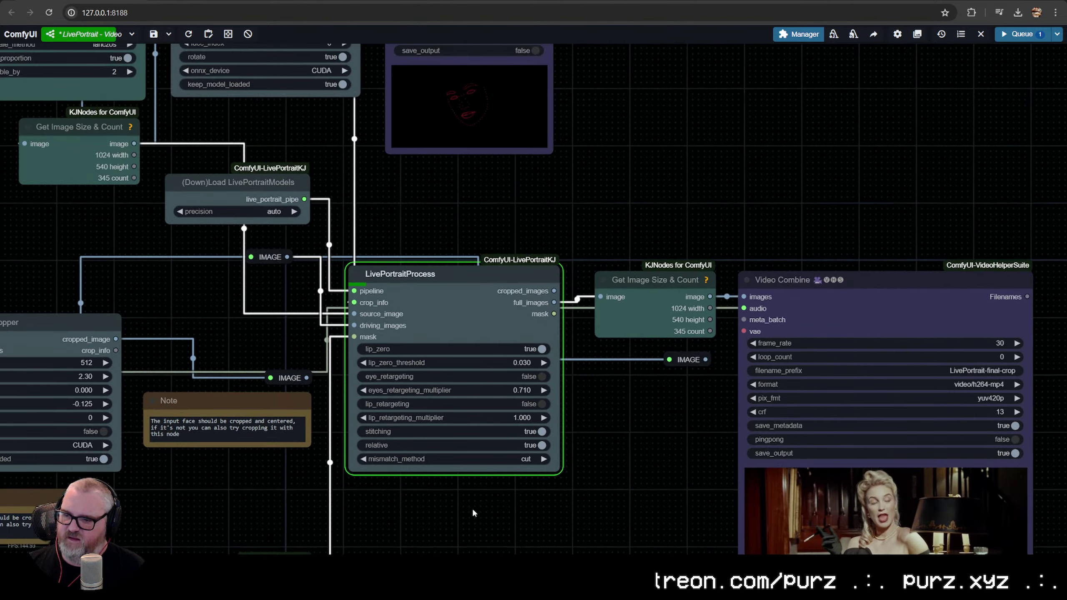
pyautogui.scroll(-2, 407, 481)
# Inspect the updated facial keypoints preview up close while LivePortraitProcess is running
pyautogui.scroll(15, 501, 216)
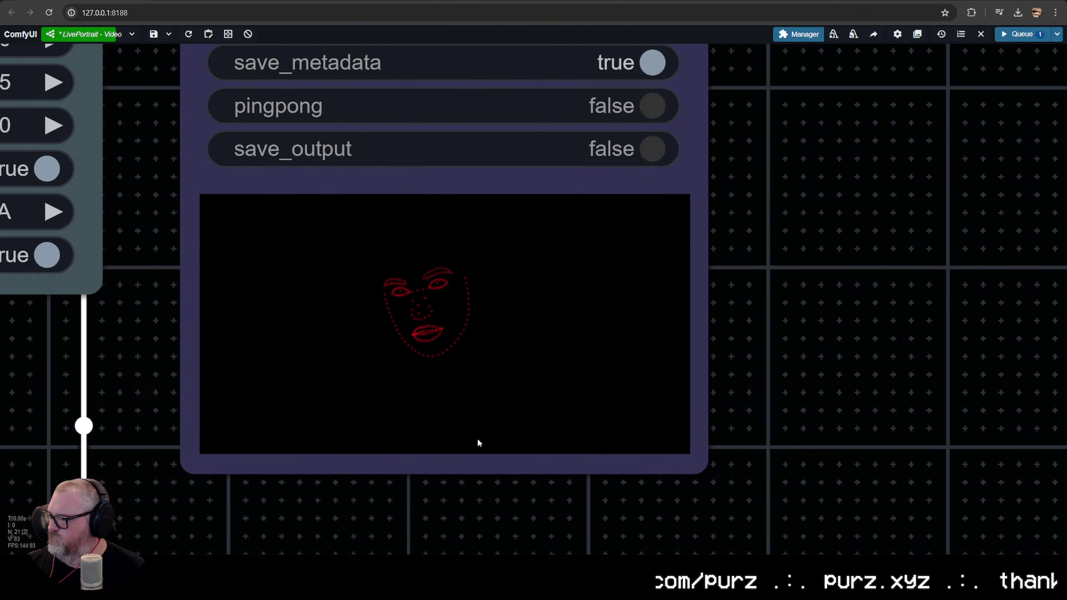
pyautogui.scroll(-5, 477, 448)
pyautogui.scroll(3, 714, 442)
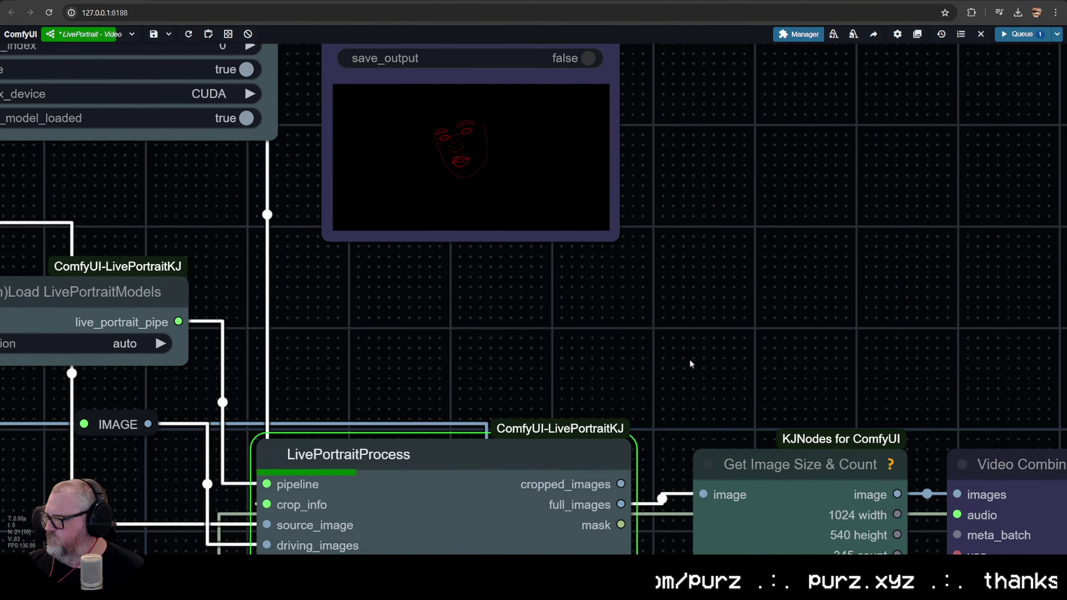
# Monitor the LivePortraitProcess node's progress bar through to the final Video Combine node's run
pyautogui.scroll(-5, 643, 366)
pyautogui.scroll(4, 651, 387)
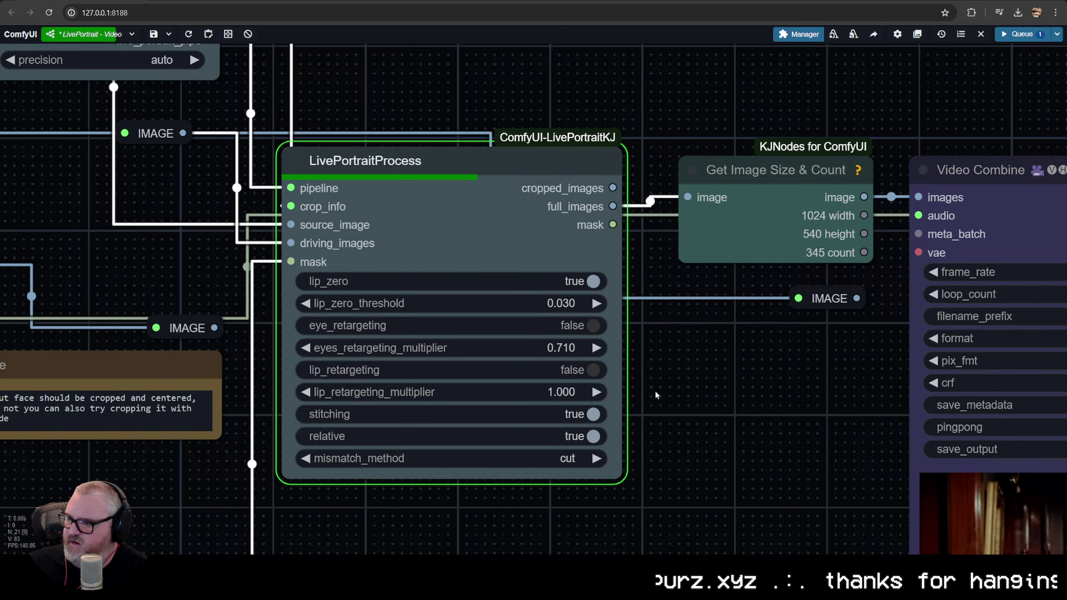
pyautogui.scroll(-6, 655, 390)
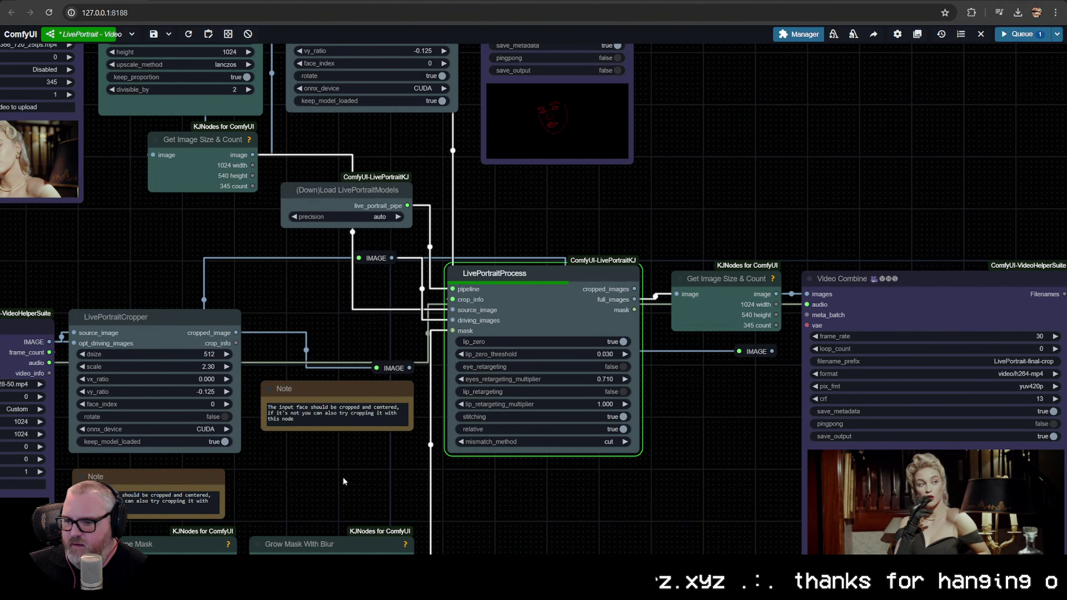
pyautogui.moveTo(301, 480); pyautogui.dragTo(625, 419)
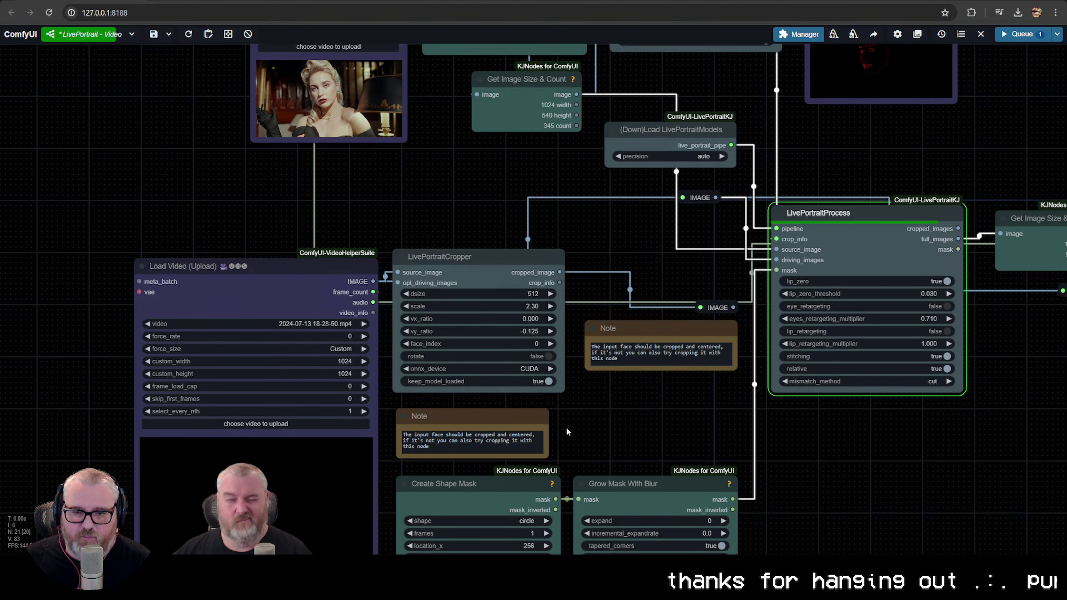
pyautogui.moveTo(567, 432); pyautogui.dragTo(492, 433)
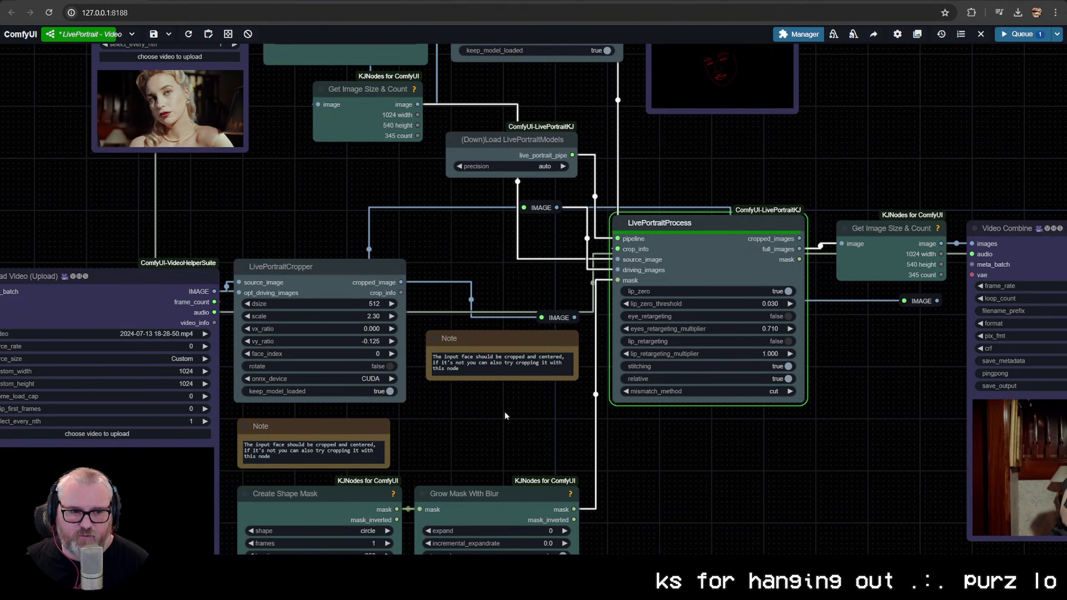
pyautogui.moveTo(510, 423); pyautogui.dragTo(317, 428)
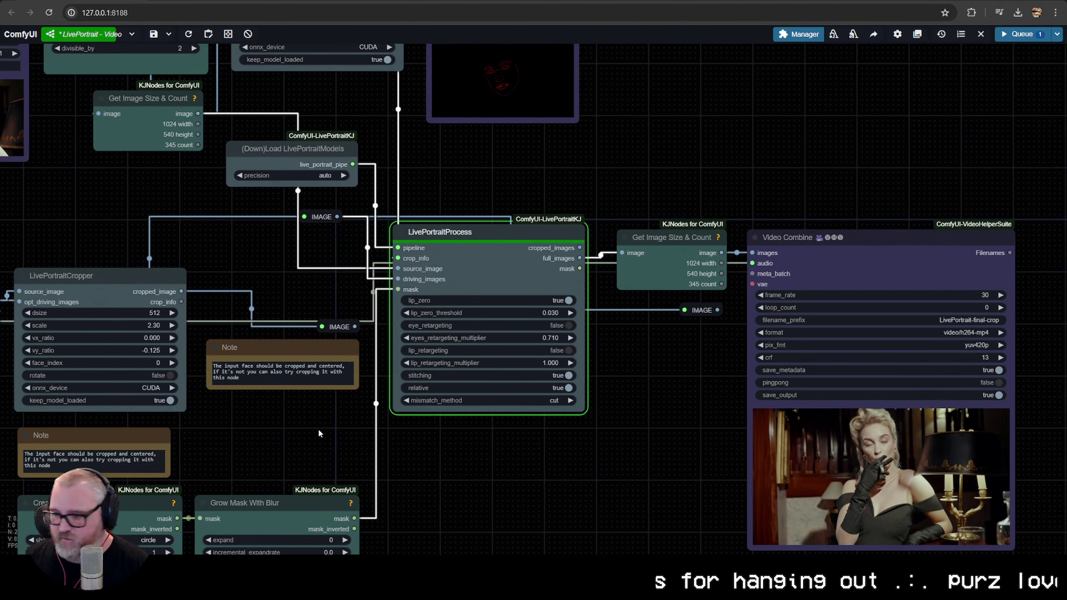
pyautogui.moveTo(585, 458)
pyautogui.mouseDown()
pyautogui.moveTo(424, 459)
pyautogui.moveTo(505, 454)
pyautogui.mouseUp()
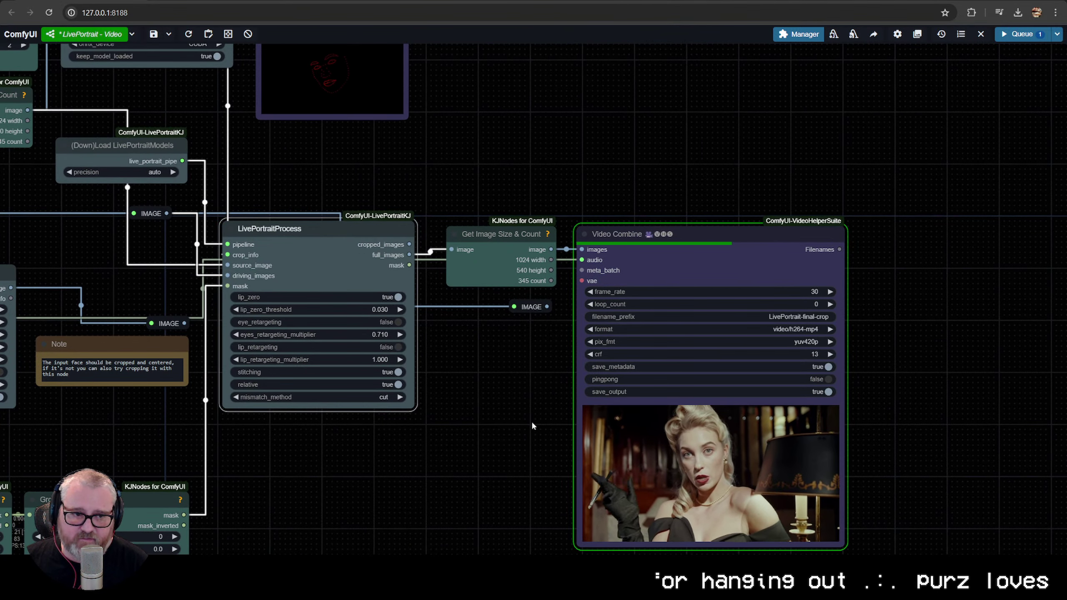
# Move the driving video's Load Video node directly to the right of the final Video Combine node
pyautogui.moveTo(507, 417); pyautogui.dragTo(365, 331)
pyautogui.scroll(-7, 366, 331)
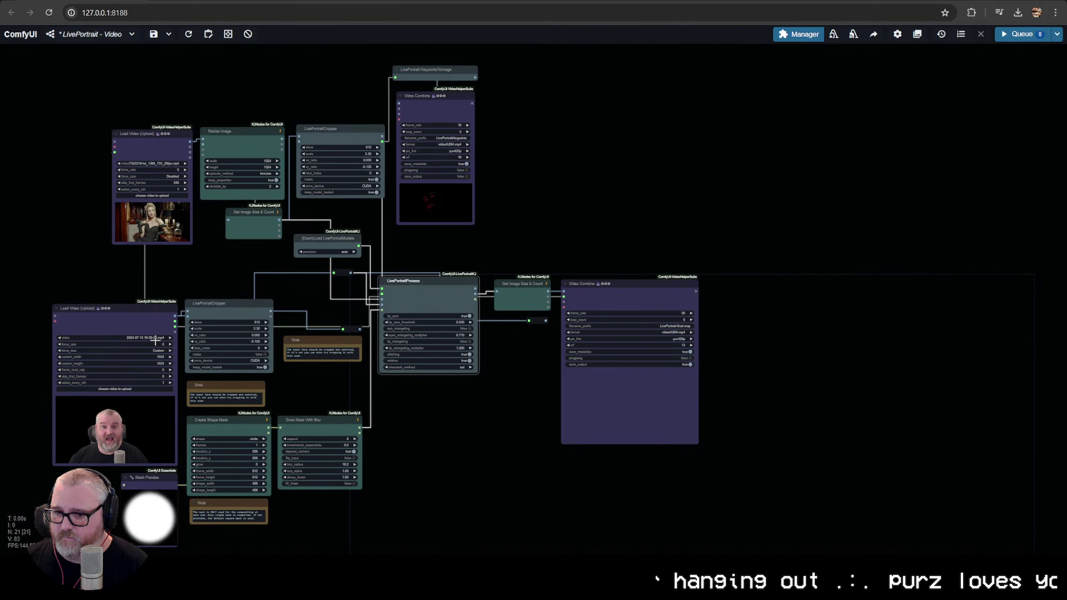
pyautogui.moveTo(155, 342); pyautogui.dragTo(762, 296)
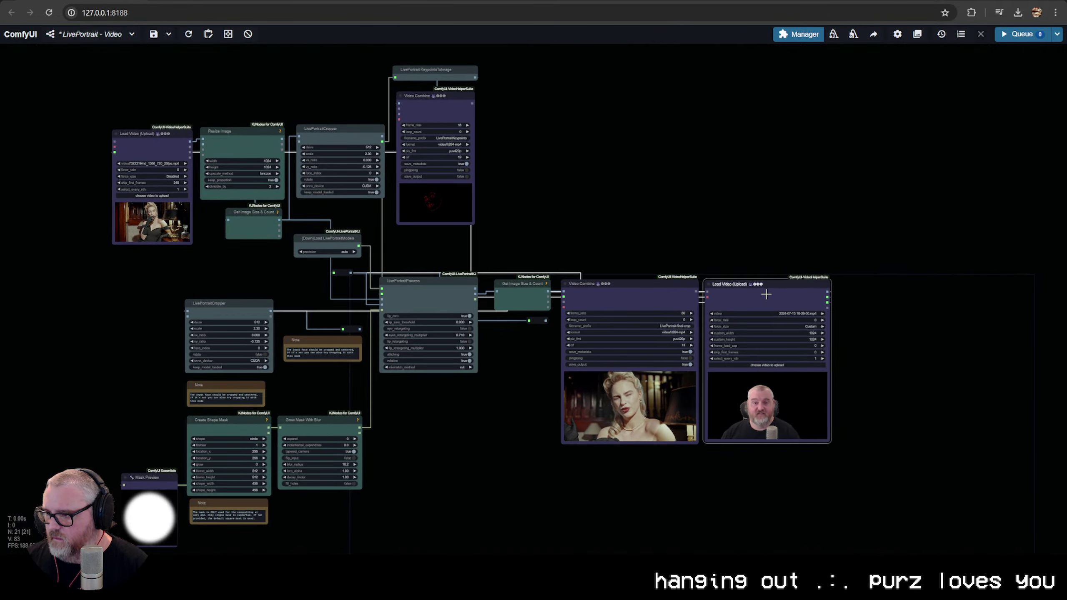
# Compare the final Video Combine preview and the driving video's preview side by side at close range
pyautogui.rightClick(763, 295)
pyautogui.click(819, 296)
pyautogui.scroll(10, 704, 434)
pyautogui.scroll(5, 704, 434)
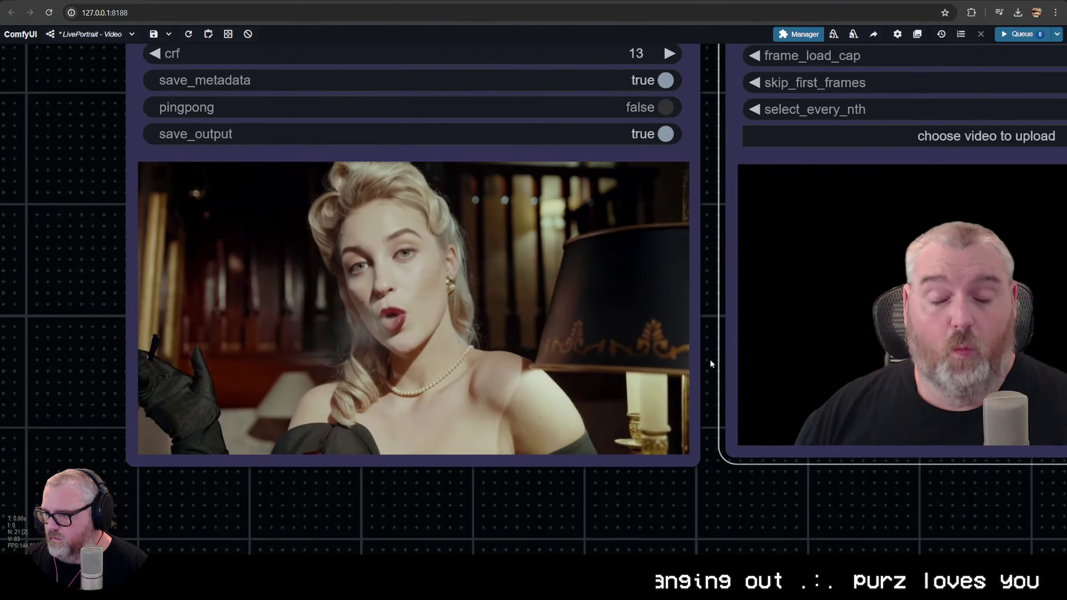
pyautogui.moveTo(709, 359); pyautogui.dragTo(442, 384)
pyautogui.scroll(-3, 422, 377)
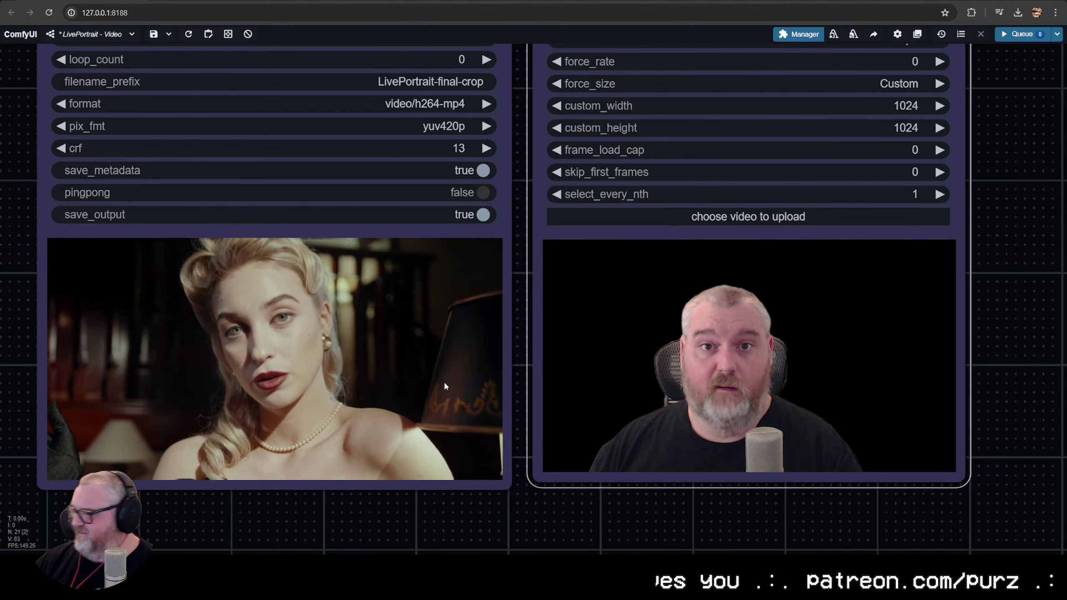
pyautogui.click(575, 526)
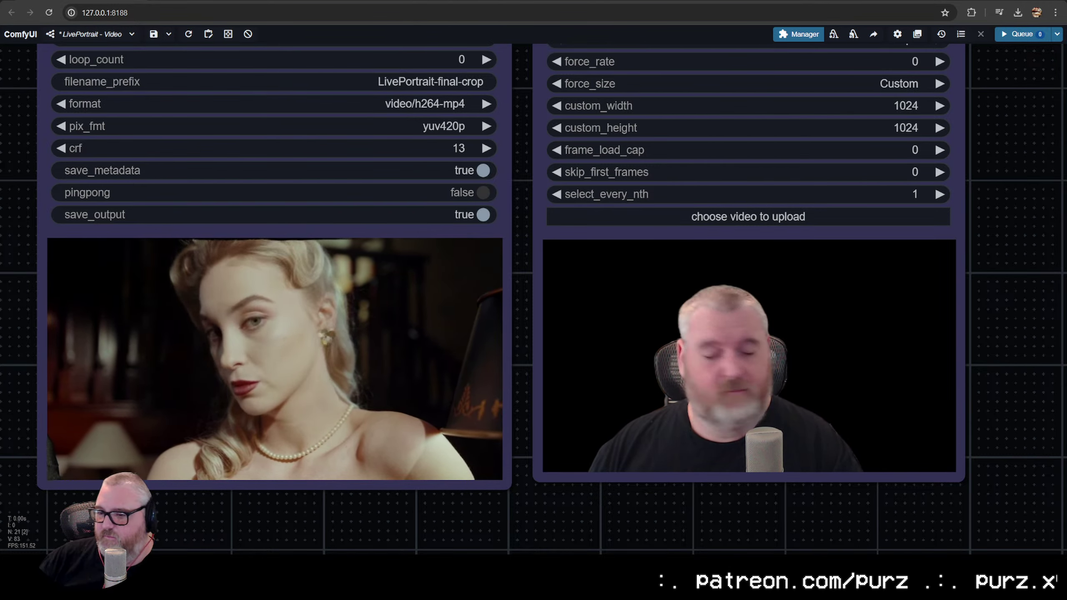
pyautogui.rightClick(647, 243)
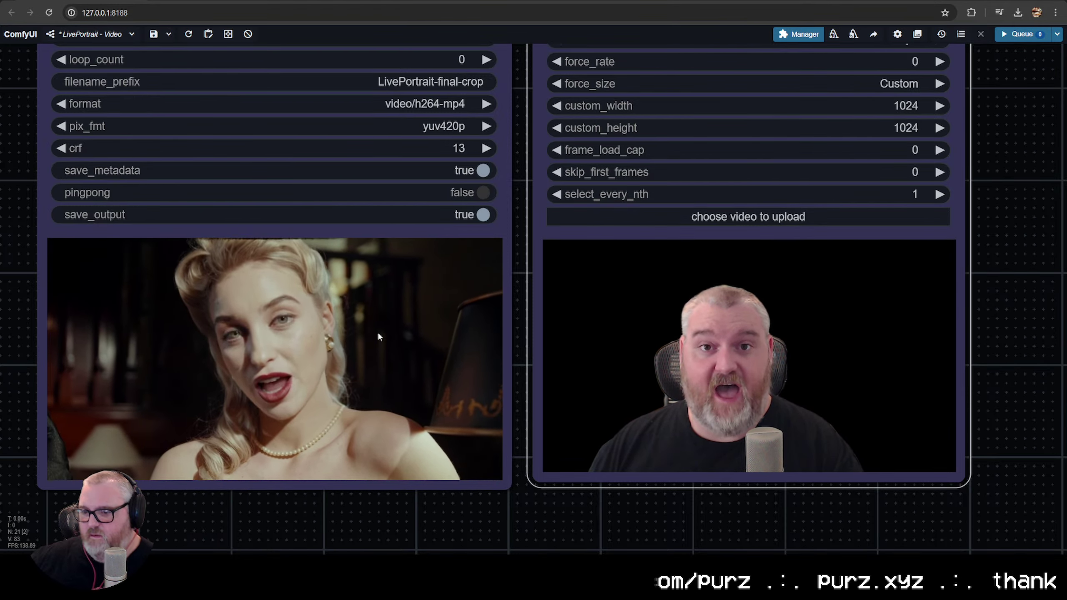
# Save the LivePortrait - Video workflow
pyautogui.scroll(-5, 378, 336)
pyautogui.scroll(2, 599, 353)
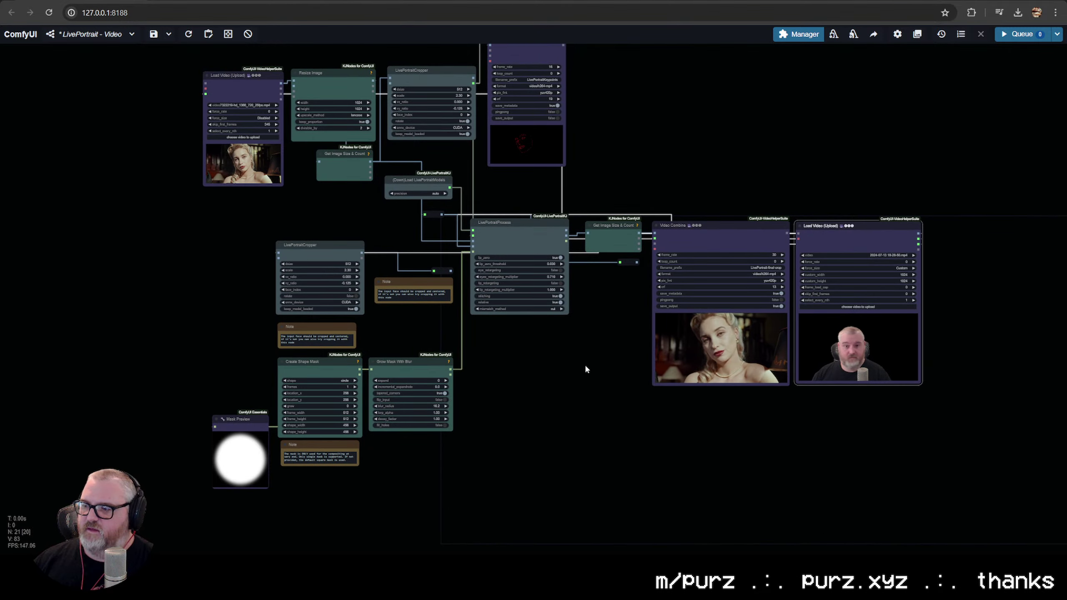
pyautogui.scroll(2, 589, 378)
pyautogui.scroll(-1, 600, 392)
pyautogui.moveTo(600, 392); pyautogui.dragTo(565, 388)
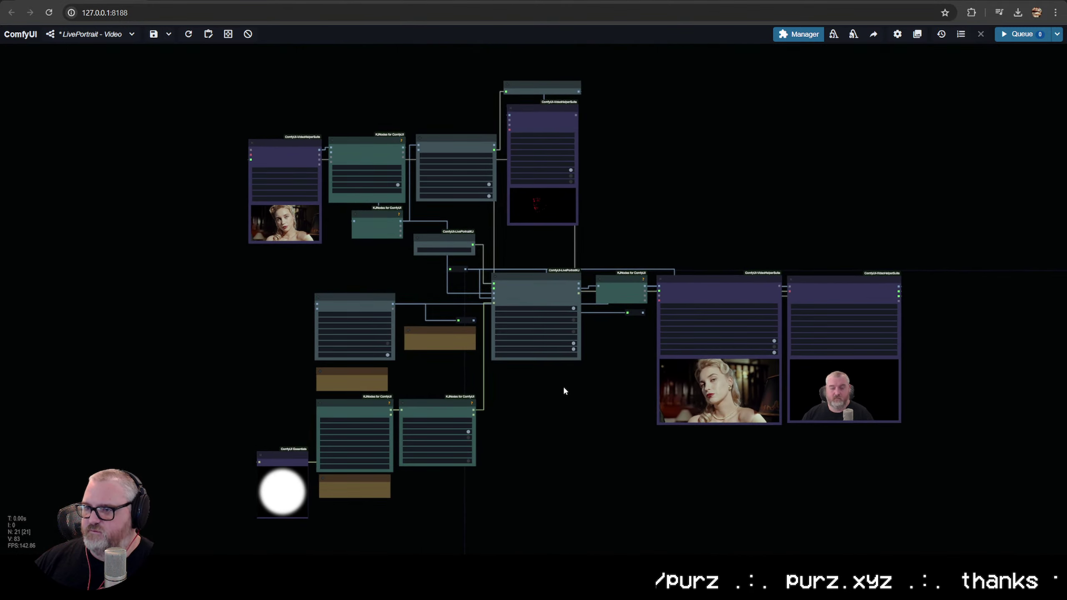
pyautogui.click(126, 38)
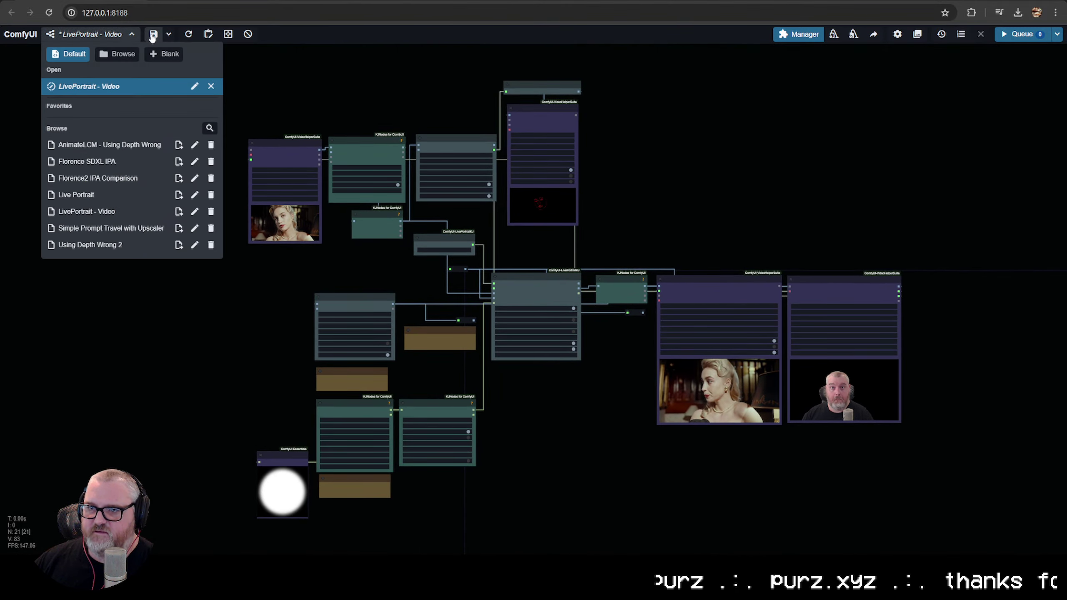
pyautogui.click(153, 35)
pyautogui.click(106, 38)
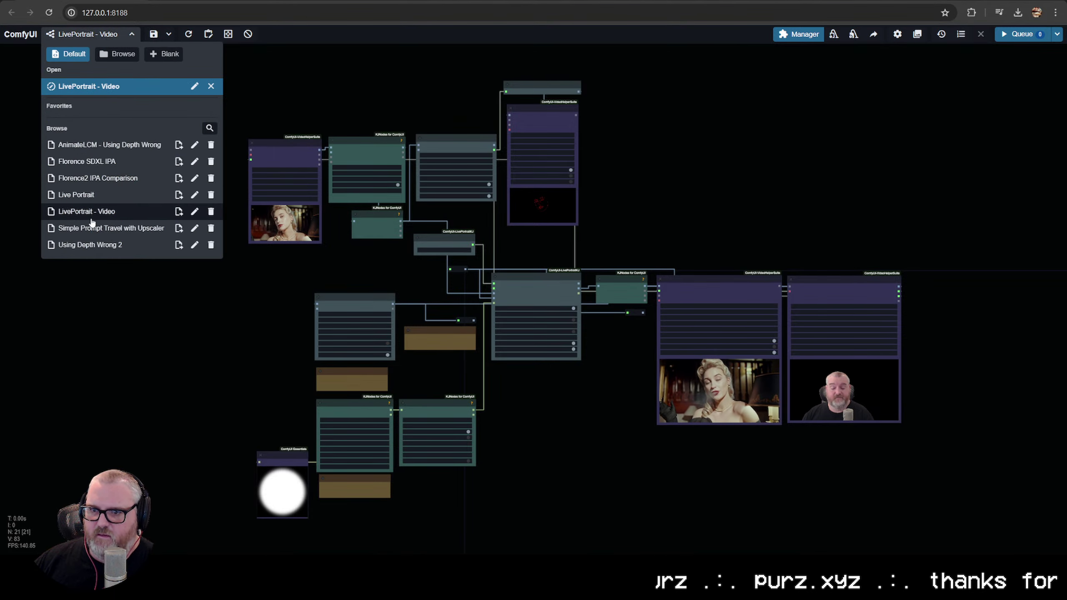
pyautogui.click(88, 185)
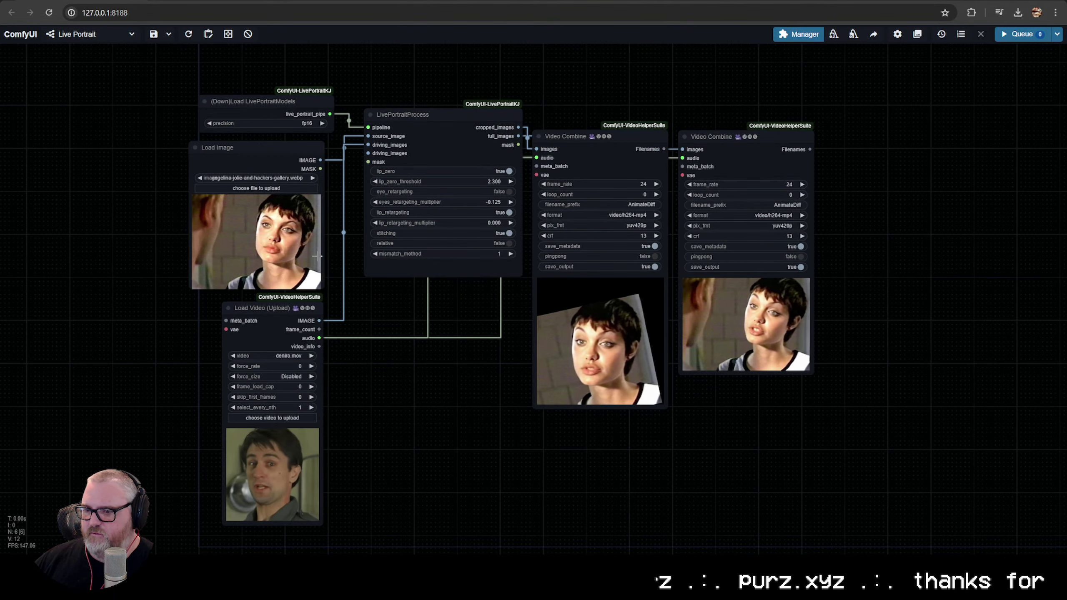
pyautogui.click(272, 417)
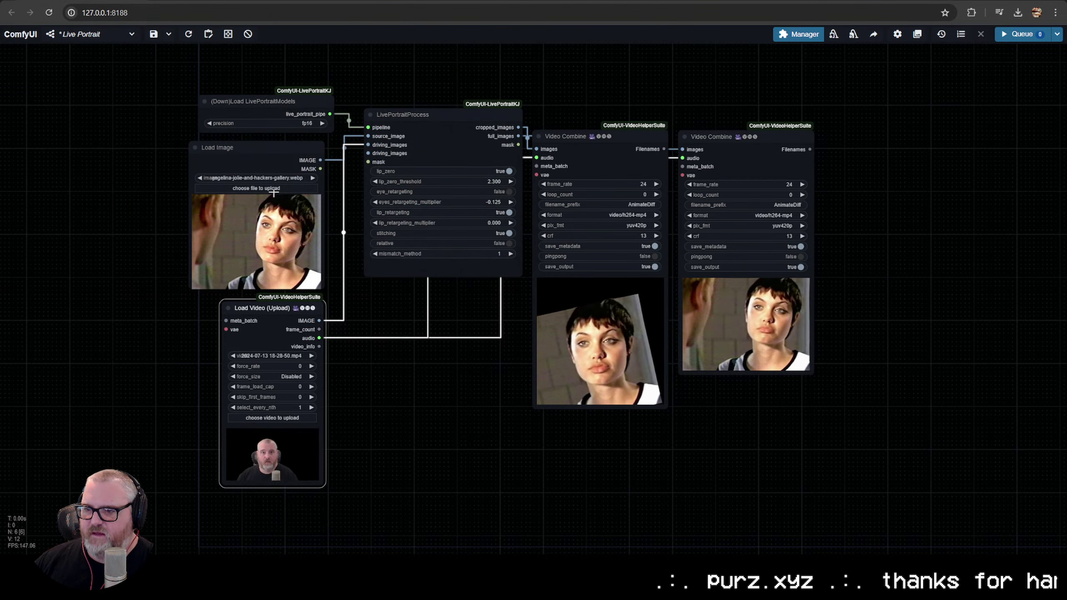
# Search Google Images for "mr bean" in a new browser tab
pyautogui.hotkey('ctrl', 't')
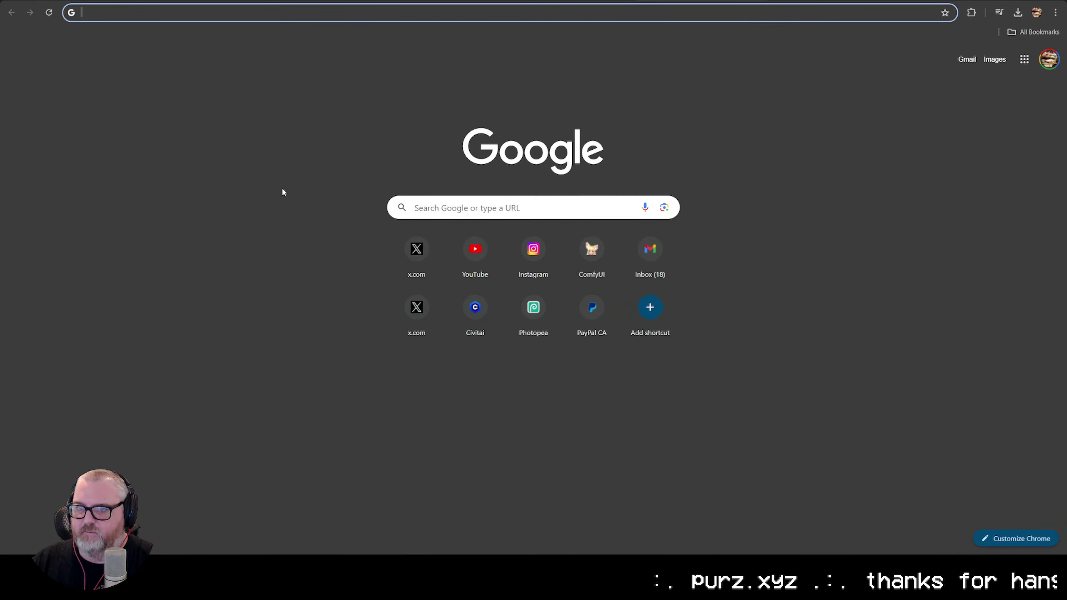
pyautogui.write('mr bean')
pyautogui.press('Return')
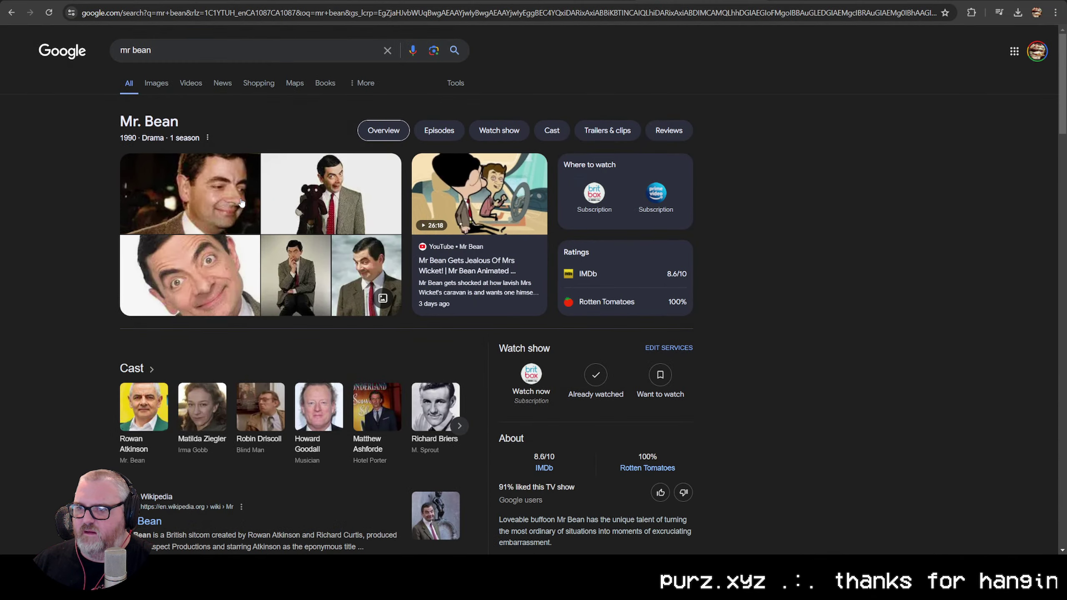
pyautogui.click(157, 84)
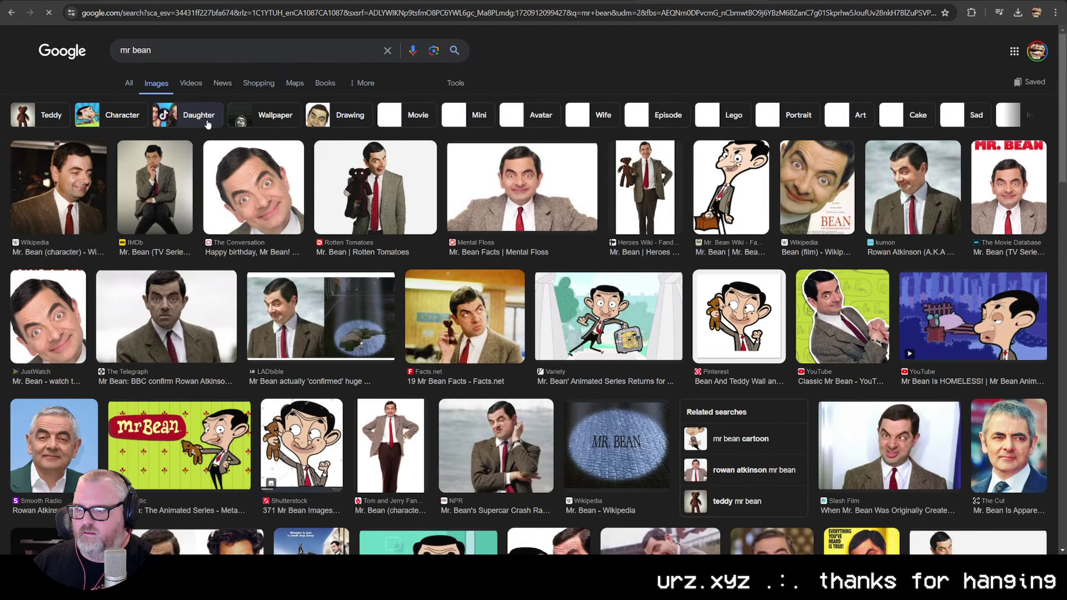
# Copy the Mental Floss picture of Mr. Bean and paste it into ComfyUI's Load Image node as the source image
pyautogui.click(526, 190)
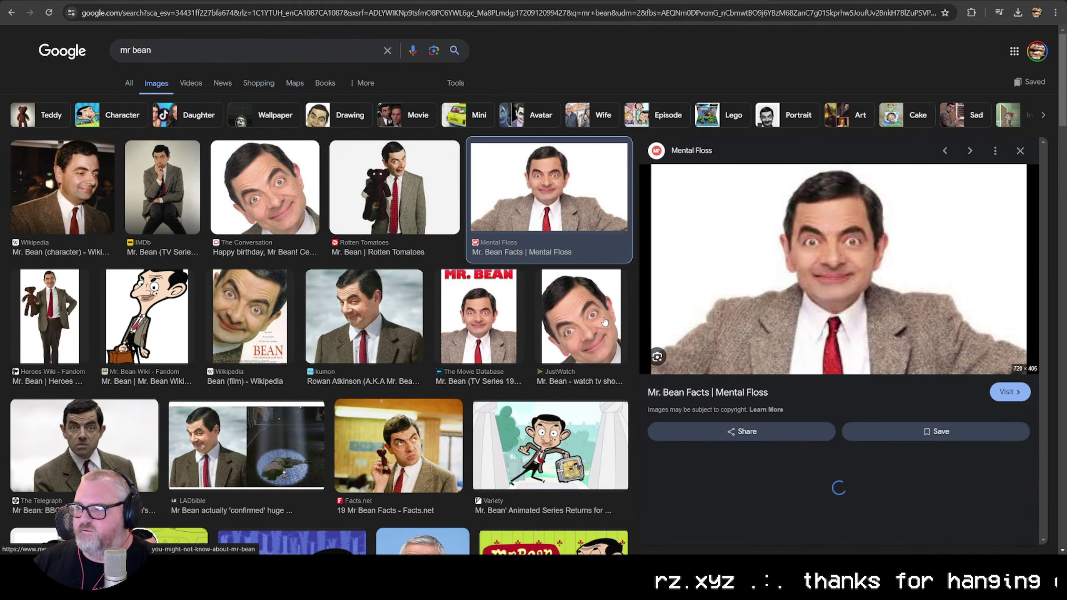
pyautogui.rightClick(790, 280)
pyautogui.click(847, 436)
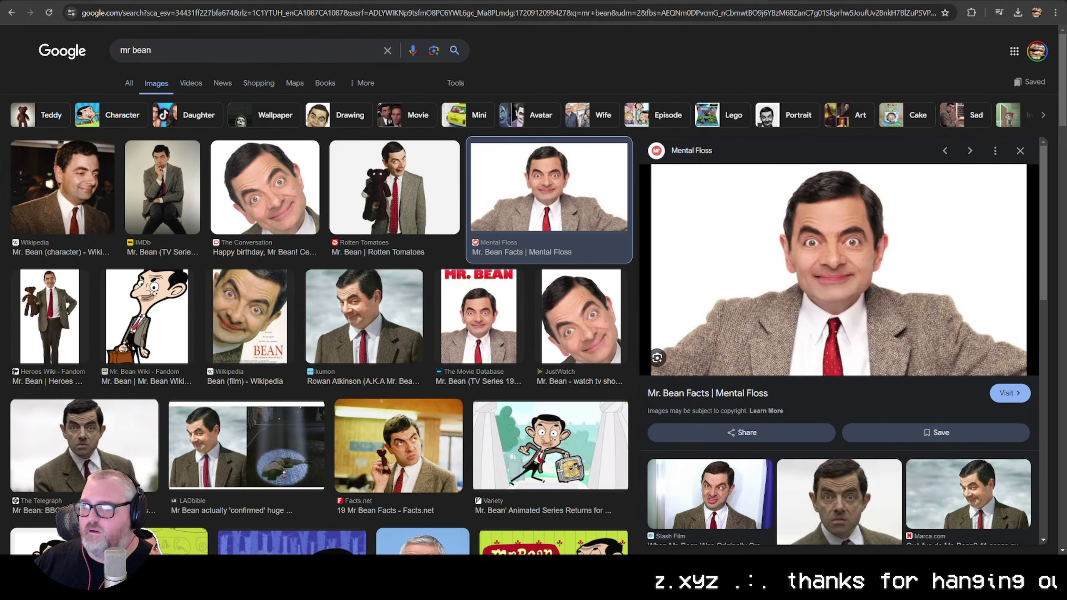
pyautogui.hotkey('ctrl', 'Tab')
pyautogui.hotkey('ctrl', 'v')
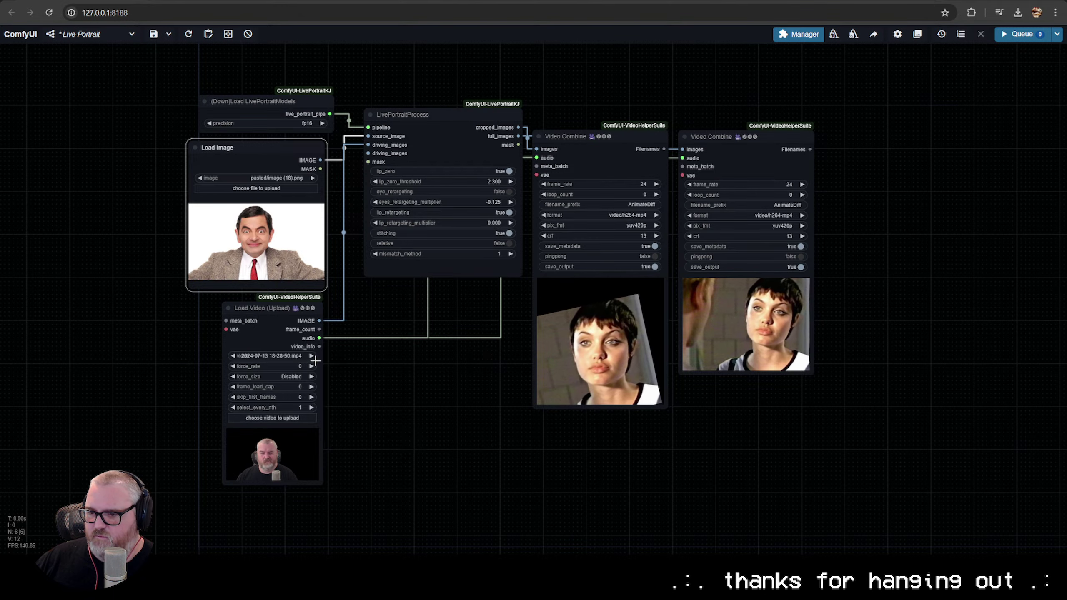
# Set the Load Video node's force_size to Custom with a custom width and height of 1024
pyautogui.scroll(10, 294, 387)
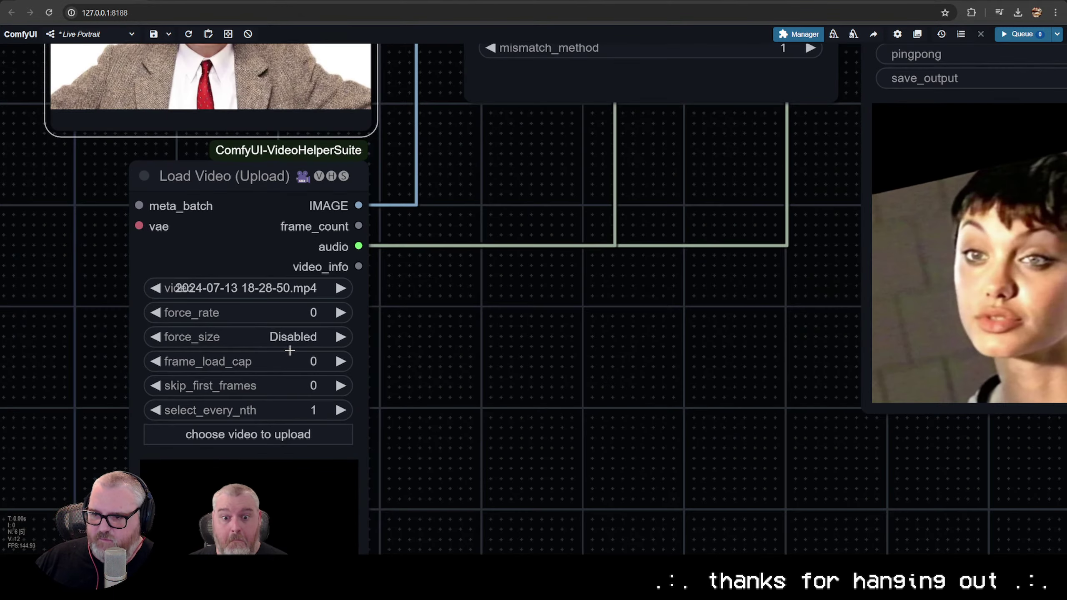
pyautogui.click(290, 377)
pyautogui.click(283, 357)
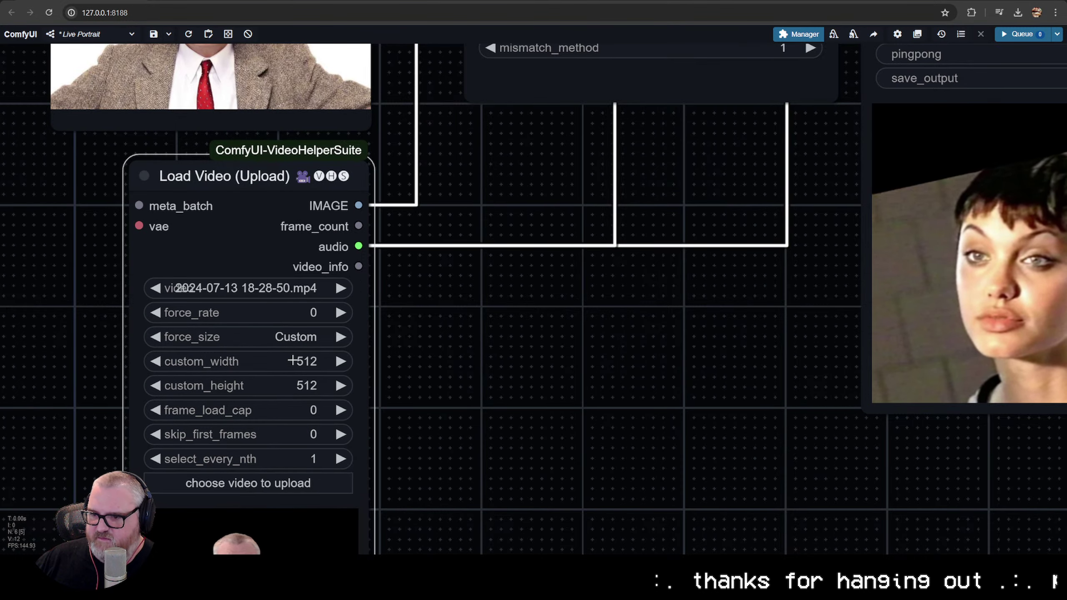
pyautogui.moveTo(290, 362); pyautogui.dragTo(287, 361)
pyautogui.write('1092')
pyautogui.press('BackSpace')
pyautogui.press('BackSpace')
pyautogui.write('24')
pyautogui.press('Return')
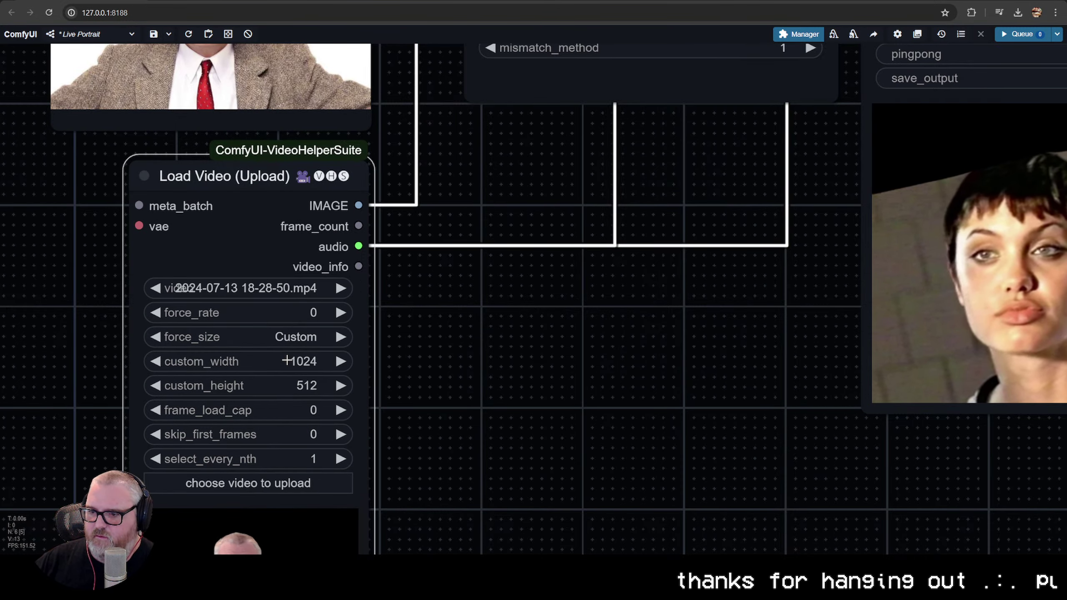
pyautogui.click(289, 392)
pyautogui.write('1024')
pyautogui.press('Return')
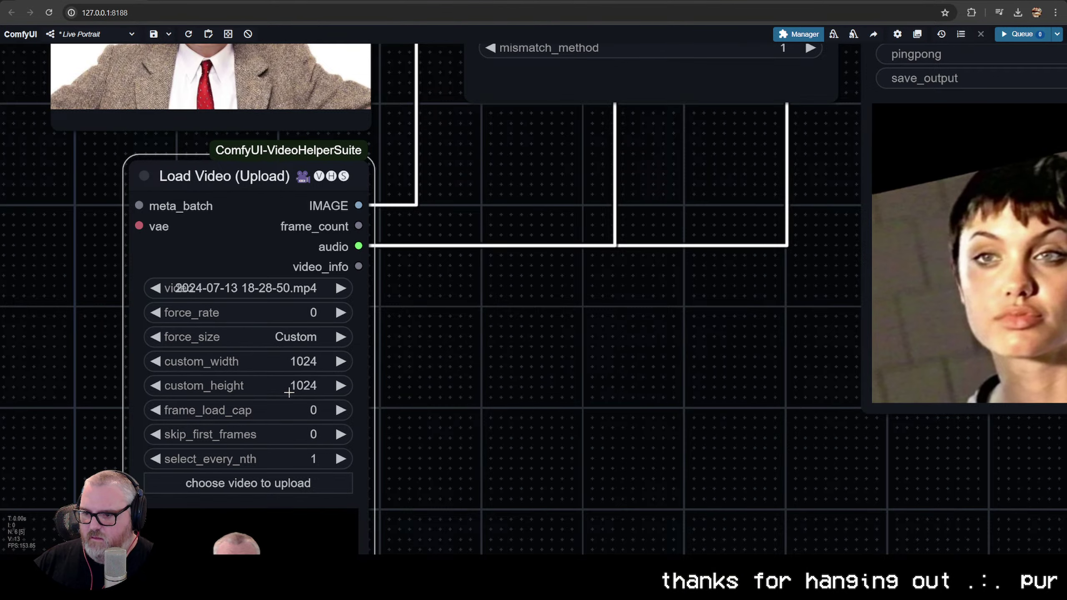
# Adjust the positions of the model loader and LivePortraitProcess nodes and set the LivePortraitModels precision to auto
pyautogui.scroll(-1, 409, 391)
pyautogui.scroll(-1, 421, 383)
pyautogui.moveTo(422, 384); pyautogui.dragTo(490, 486)
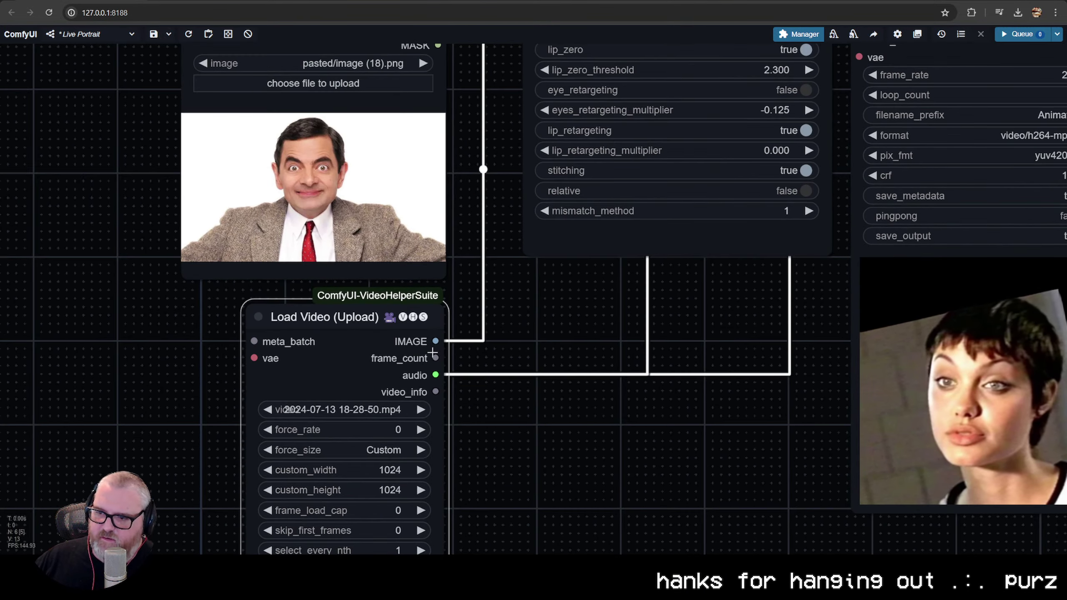
pyautogui.scroll(3, 411, 333)
pyautogui.hscroll(3, 258, 95)
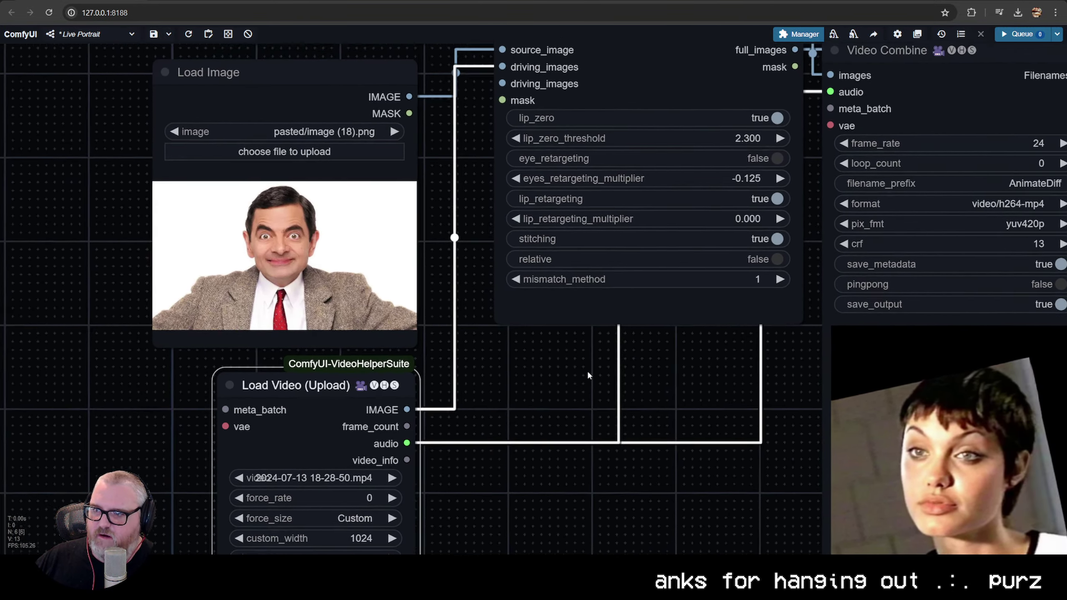
pyautogui.scroll(-2, 467, 253)
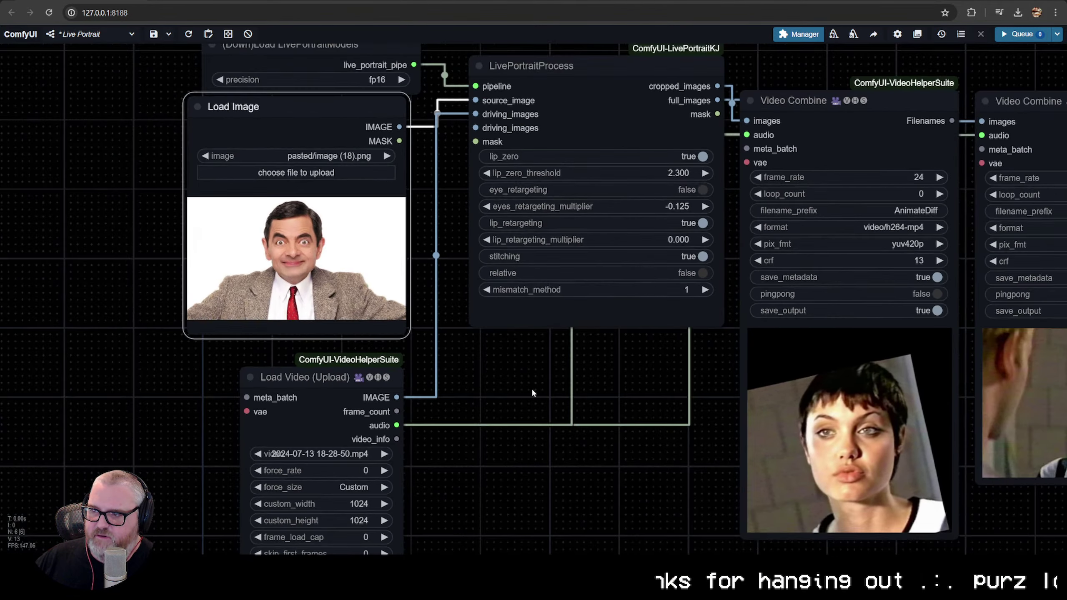
pyautogui.moveTo(531, 387); pyautogui.dragTo(426, 462)
pyautogui.moveTo(138, 234); pyautogui.dragTo(144, 243)
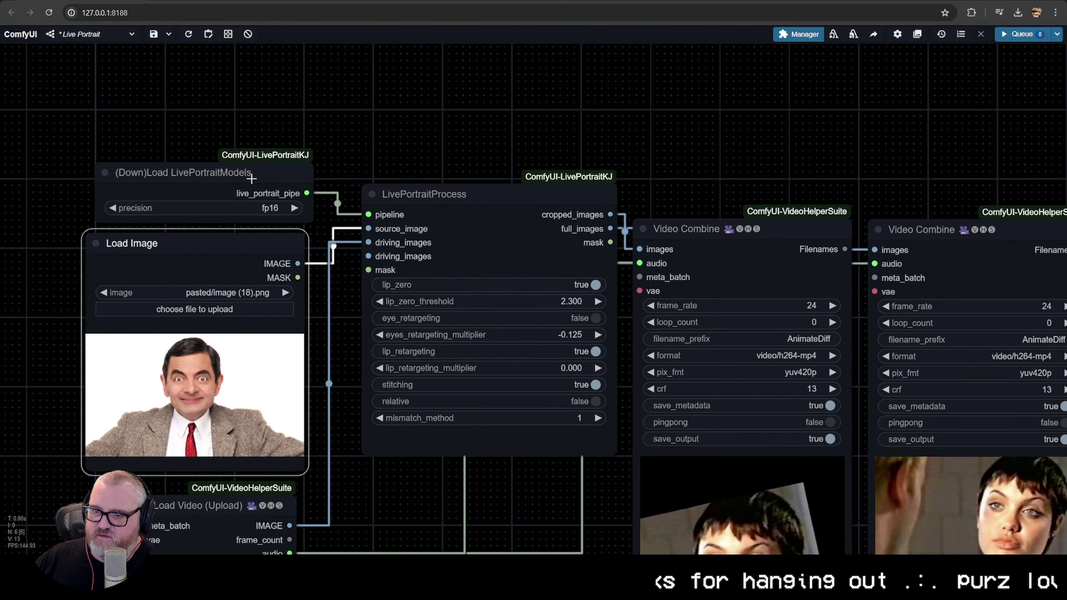
pyautogui.click(189, 169)
pyautogui.moveTo(525, 211); pyautogui.dragTo(512, 213)
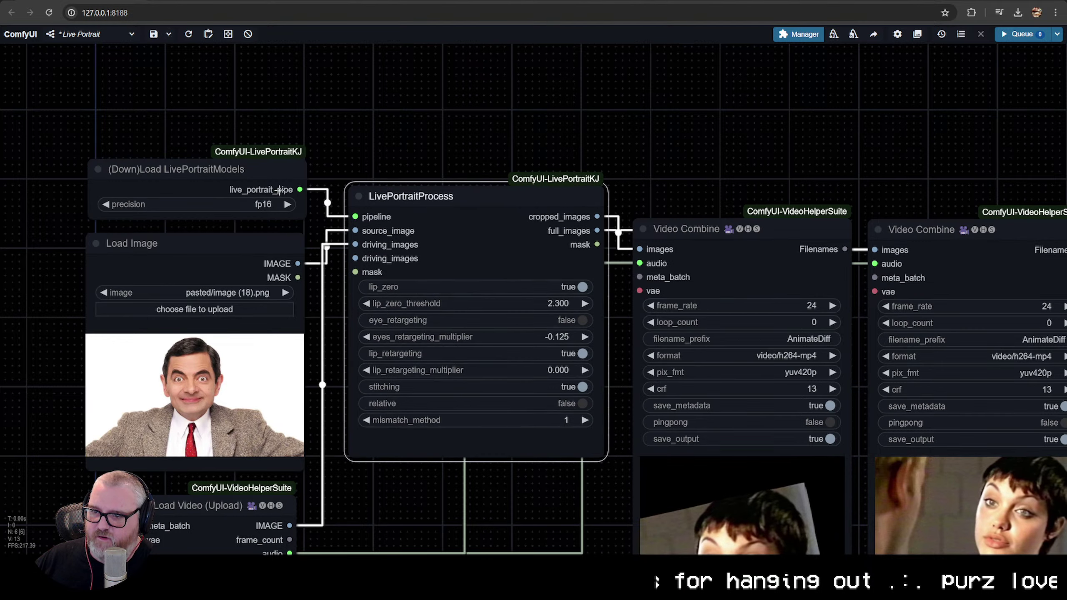
pyautogui.click(256, 204)
pyautogui.click(239, 227)
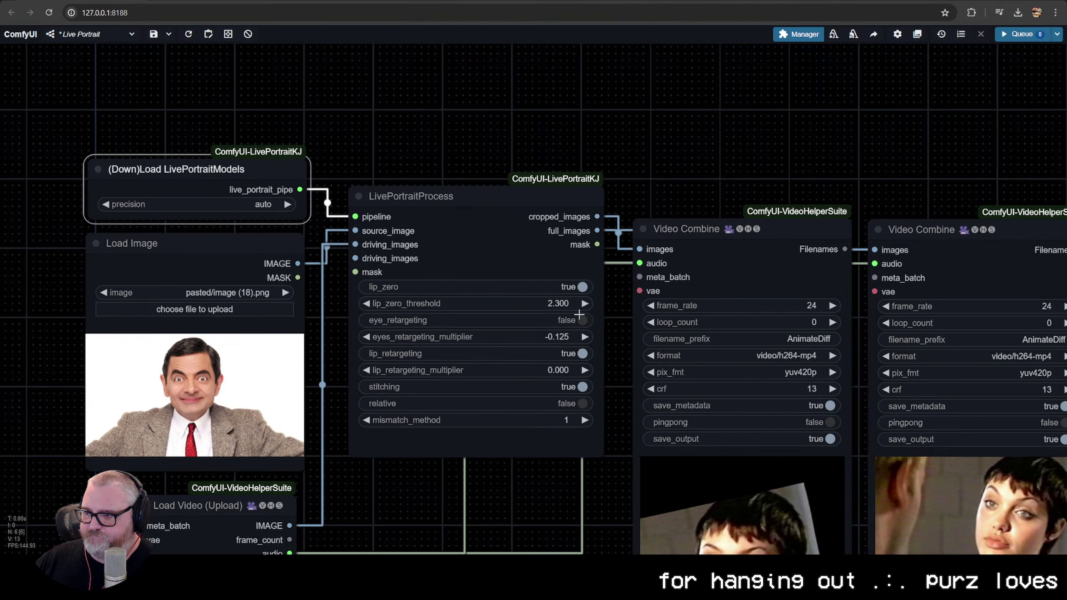
# Examine the LivePortraitProcess node's inputs and settings and its connections to the two Video Combine nodes
pyautogui.moveTo(595, 312); pyautogui.dragTo(416, 217)
pyautogui.scroll(3, 436, 264)
pyautogui.moveTo(425, 268); pyautogui.dragTo(770, 383)
pyautogui.scroll(3, 656, 378)
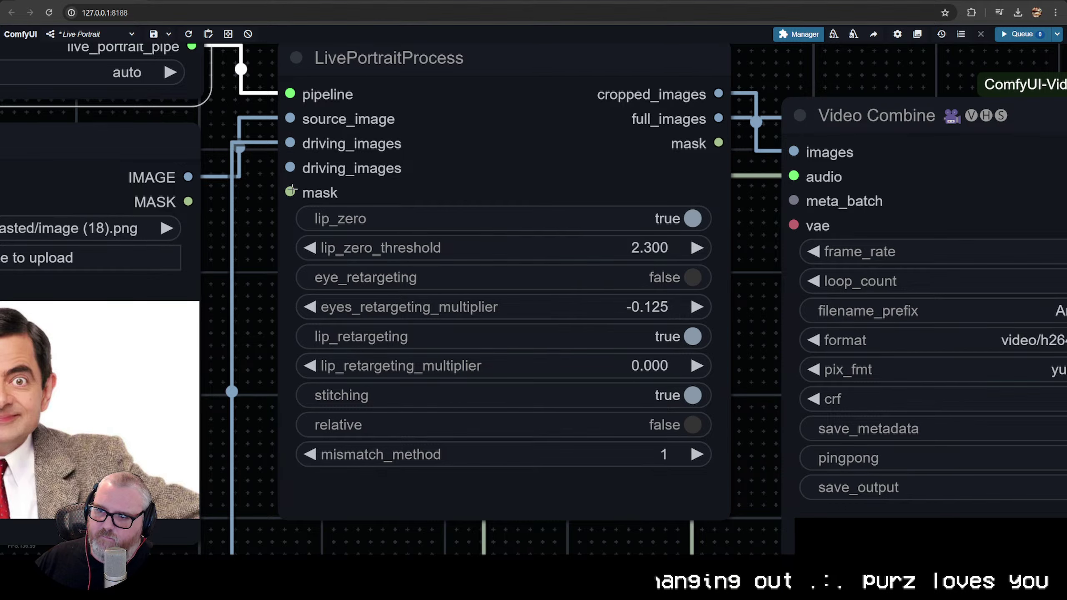
pyautogui.scroll(-3, 500, 336)
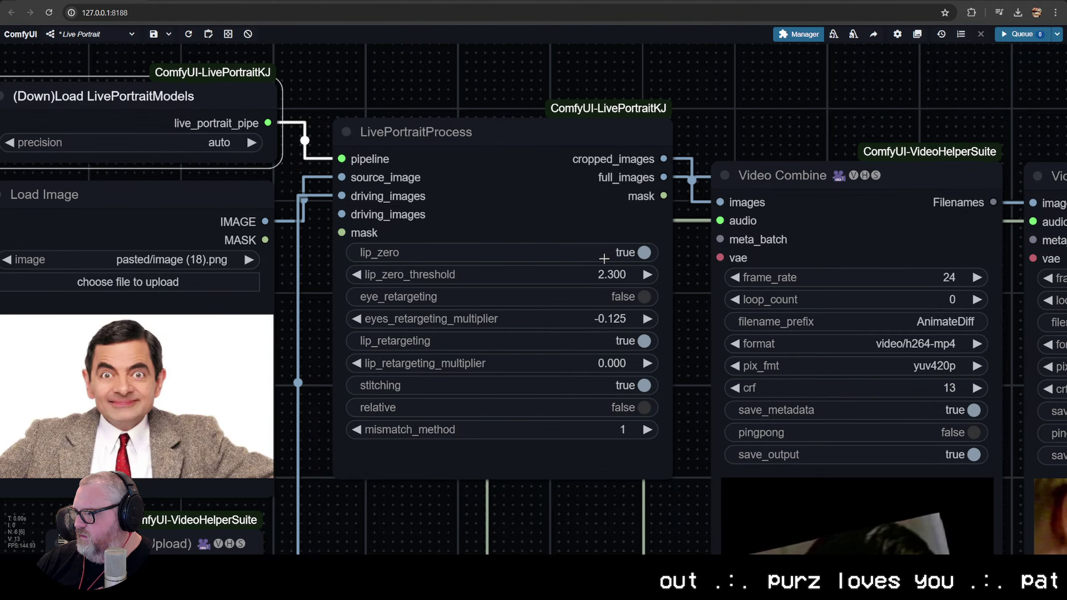
pyautogui.scroll(-2, 605, 260)
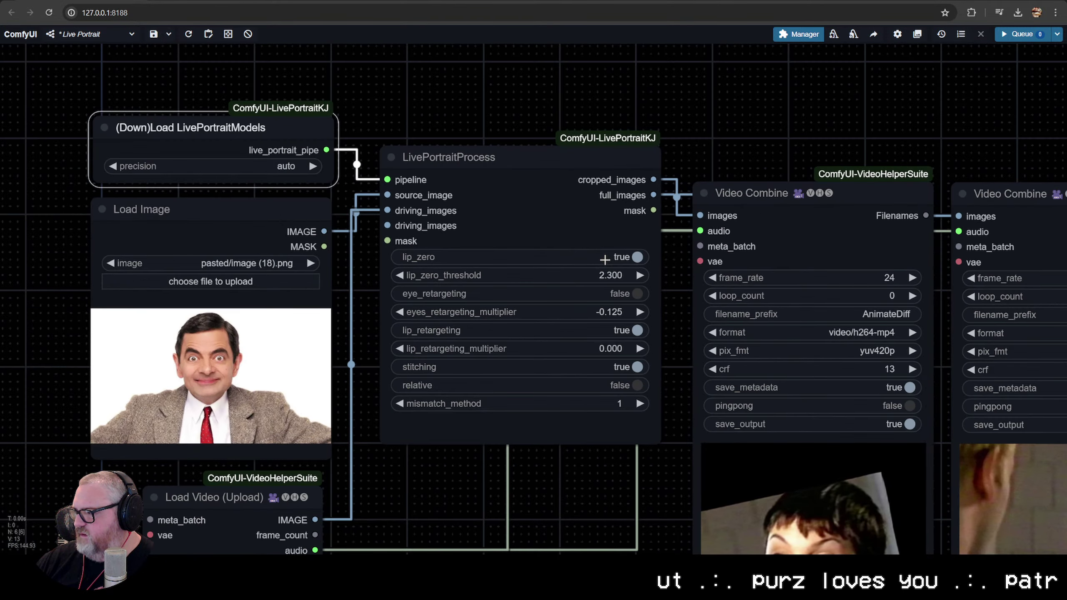
pyautogui.scroll(-2, 604, 260)
pyautogui.moveTo(605, 260); pyautogui.dragTo(359, 110)
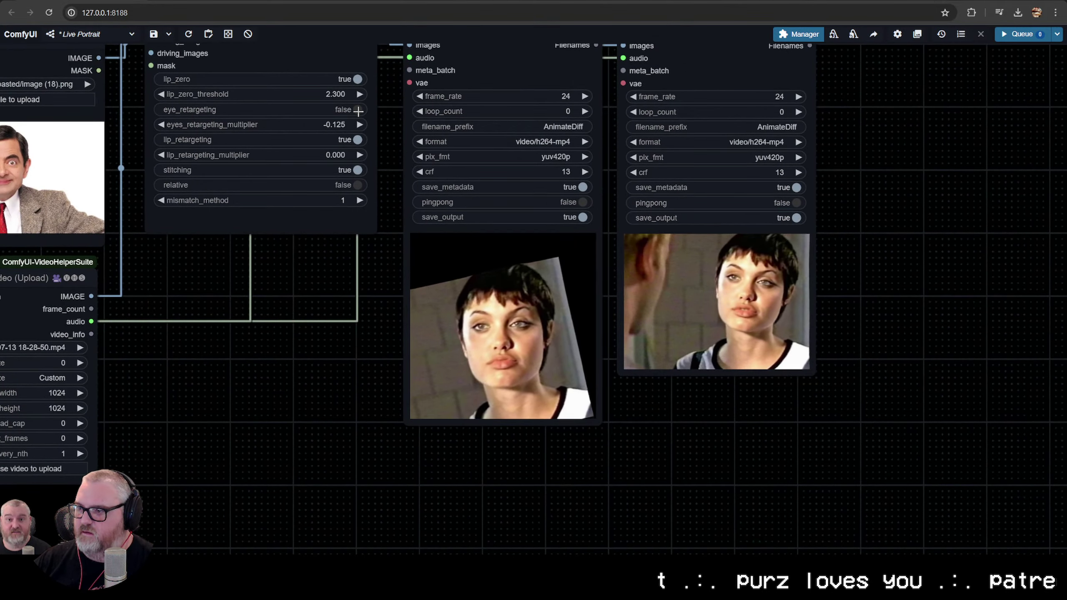
pyautogui.moveTo(364, 295); pyautogui.dragTo(465, 426)
pyautogui.moveTo(334, 445); pyautogui.dragTo(633, 400)
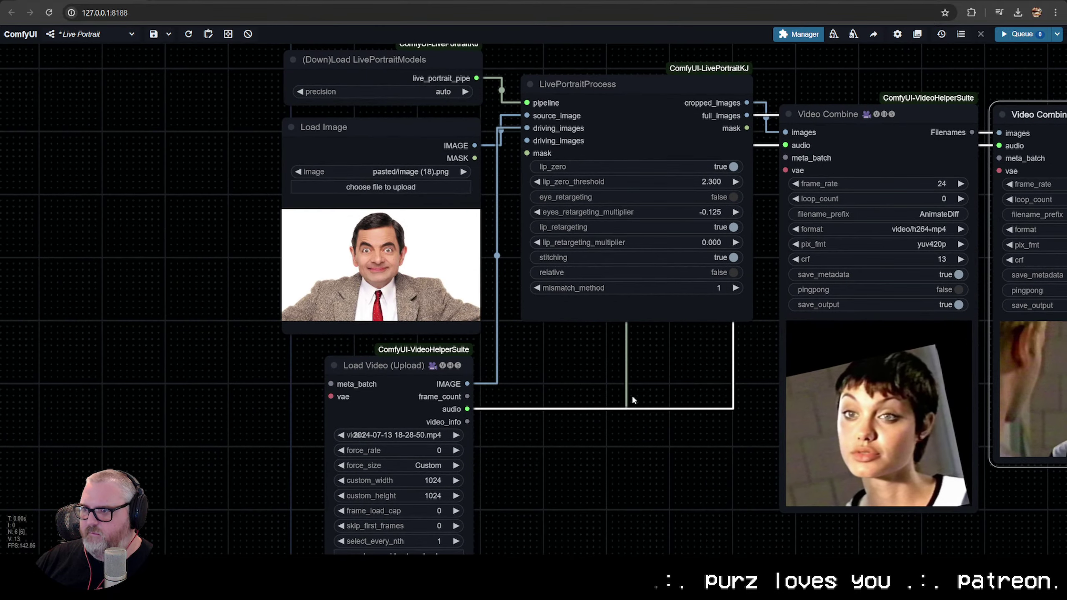
# Run the Live Portrait workflow with the Mr. Bean source image and close the error report
pyautogui.click(636, 136)
pyautogui.scroll(-3, 528, 509)
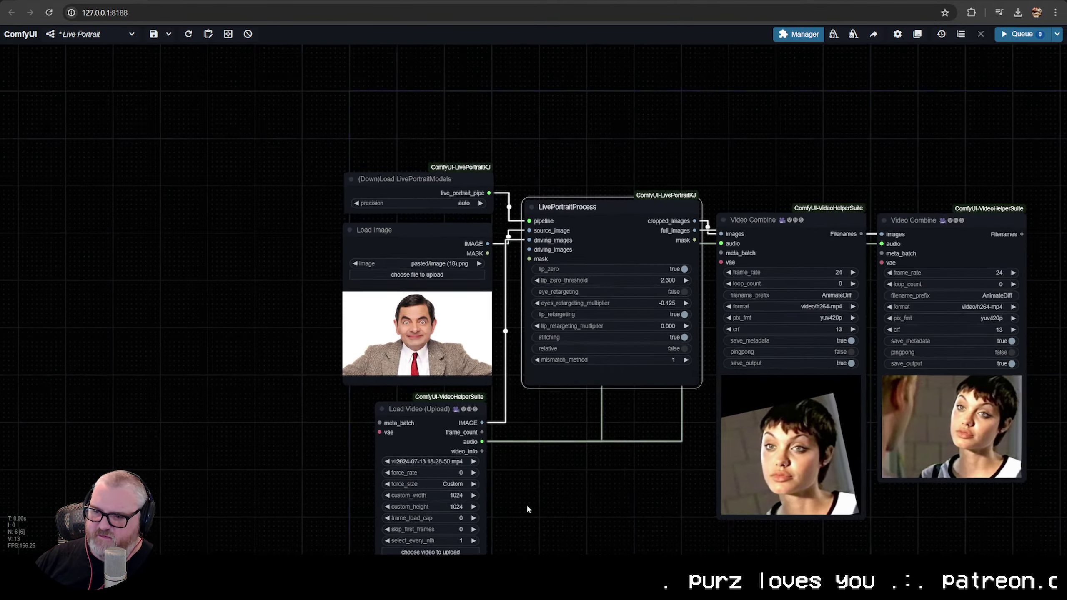
pyautogui.moveTo(529, 509); pyautogui.dragTo(387, 409)
pyautogui.hotkey('ctrl', 'Return')
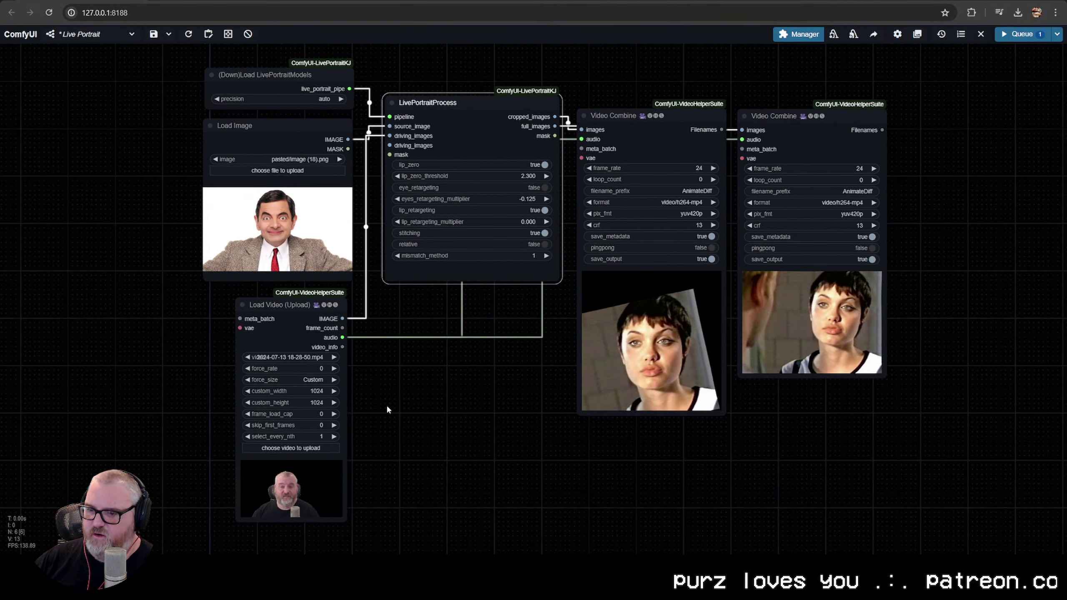
pyautogui.click(259, 89)
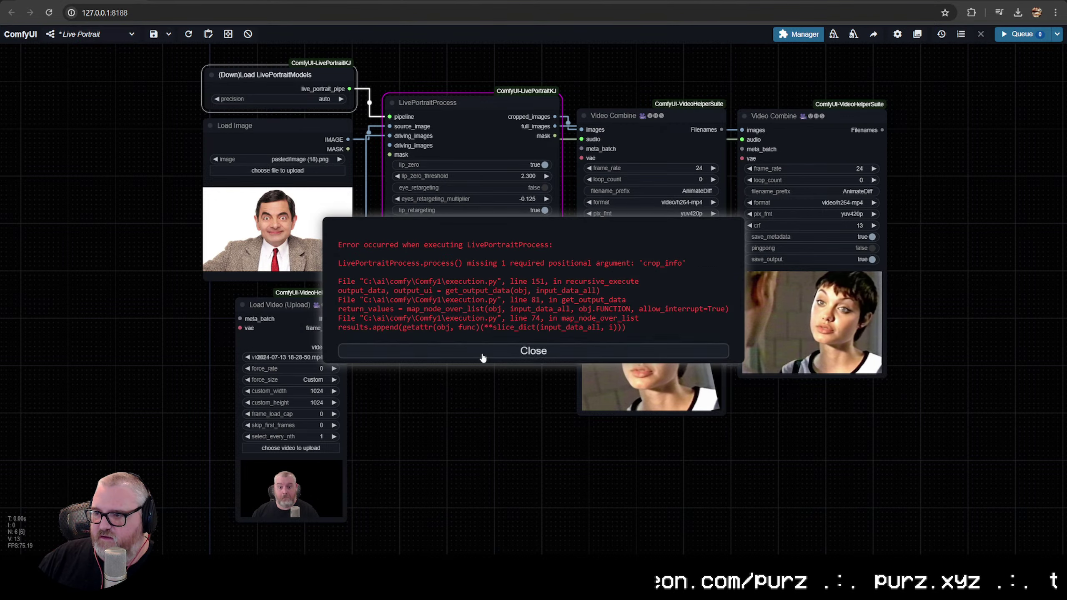
pyautogui.click(472, 349)
pyautogui.click(469, 342)
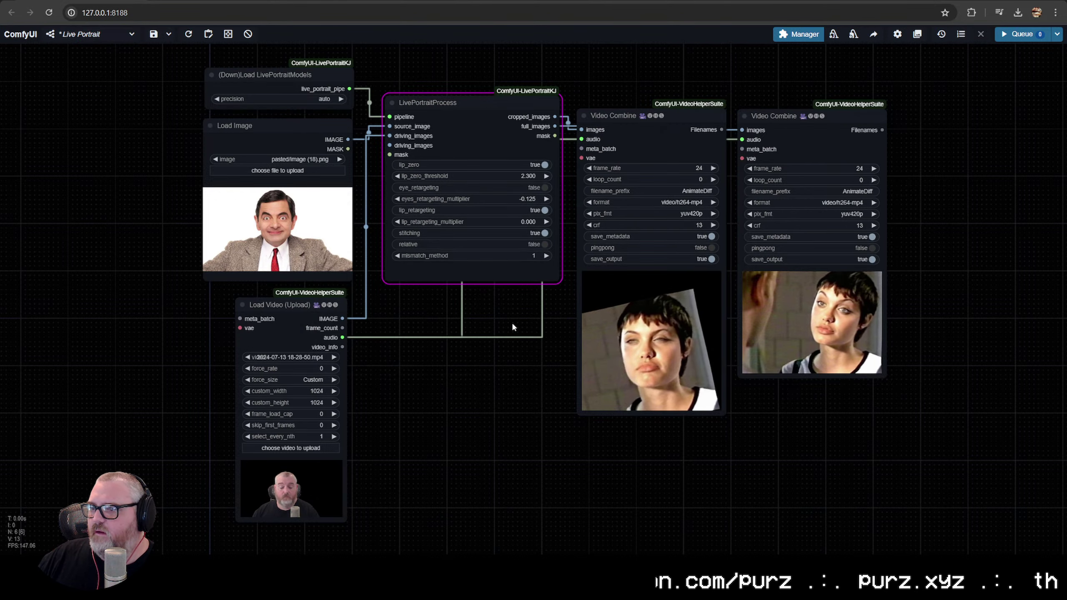
# Add a fresh LivePortraitProcess node to the Live Portrait workflow and place it above the existing one
pyautogui.scroll(5, 512, 323)
pyautogui.moveTo(507, 322); pyautogui.dragTo(577, 495)
pyautogui.click(465, 155)
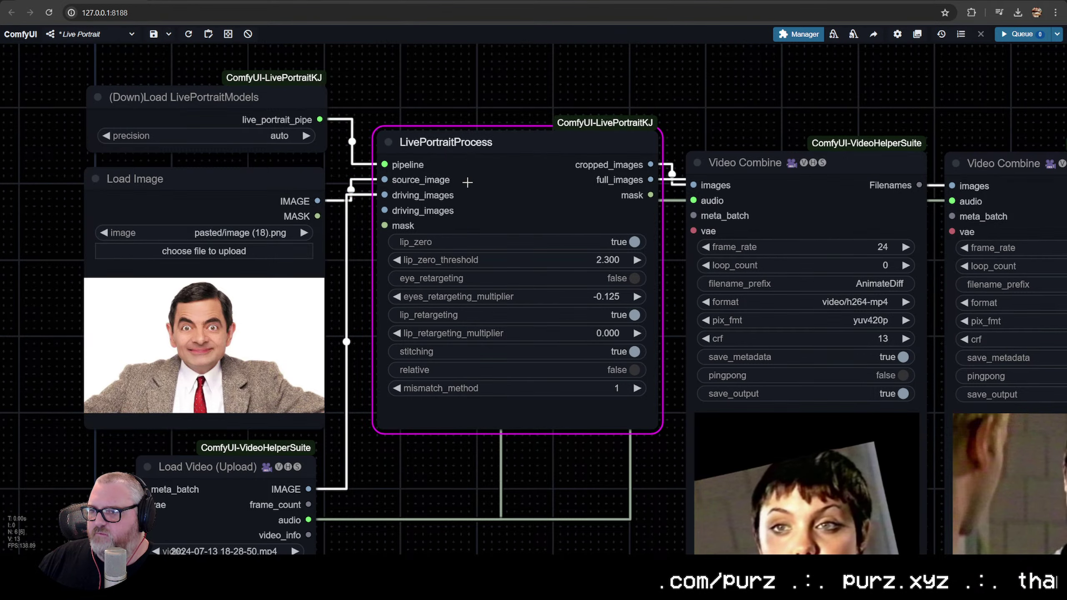
pyautogui.moveTo(234, 188)
pyautogui.mouseDown()
pyautogui.moveTo(131, 191)
pyautogui.moveTo(231, 182)
pyautogui.mouseUp()
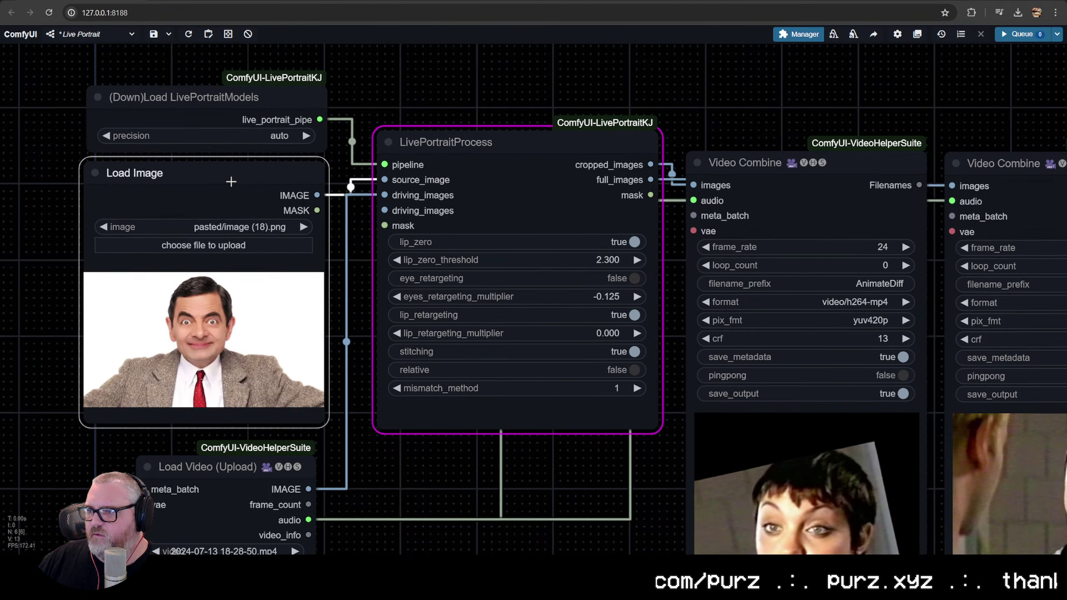
pyautogui.click(434, 109)
pyautogui.scroll(-5, 432, 111)
pyautogui.moveTo(432, 111); pyautogui.dragTo(434, 149)
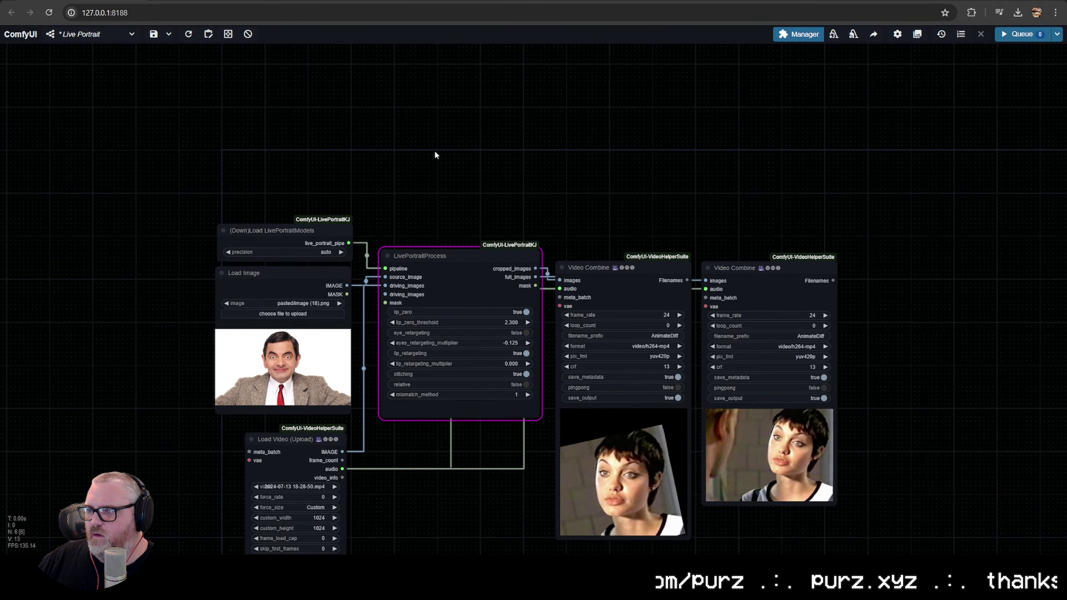
pyautogui.doubleClick(419, 155)
pyautogui.write('livepor')
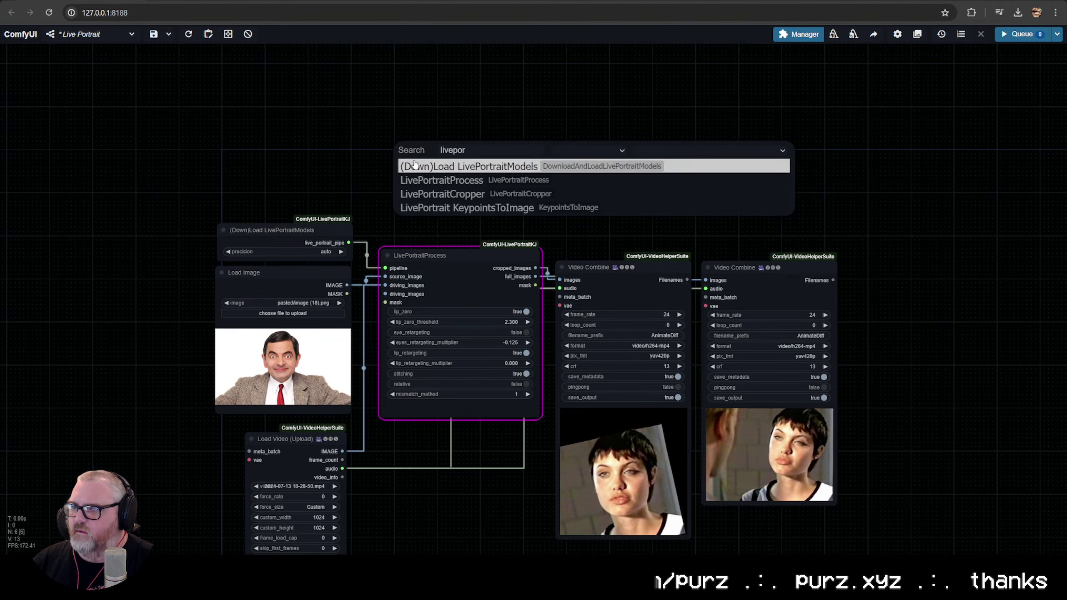
pyautogui.press('Down')
pyautogui.press('Return')
pyautogui.moveTo(488, 162); pyautogui.dragTo(434, 99)
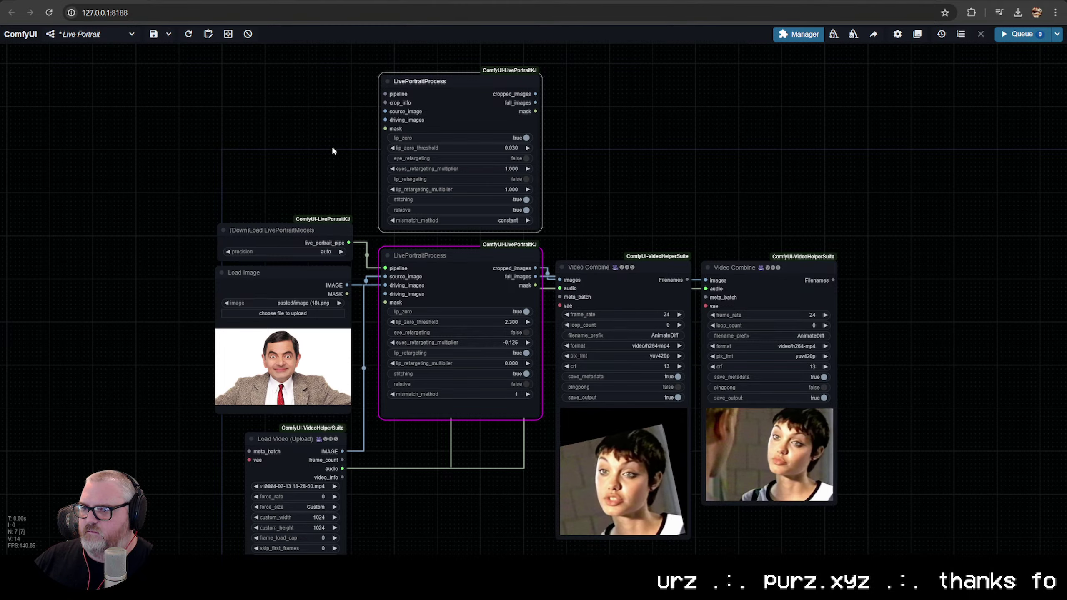
# Compare the inputs and settings of the two LivePortraitProcess nodes, then delete the newly added one
pyautogui.scroll(6, 414, 355)
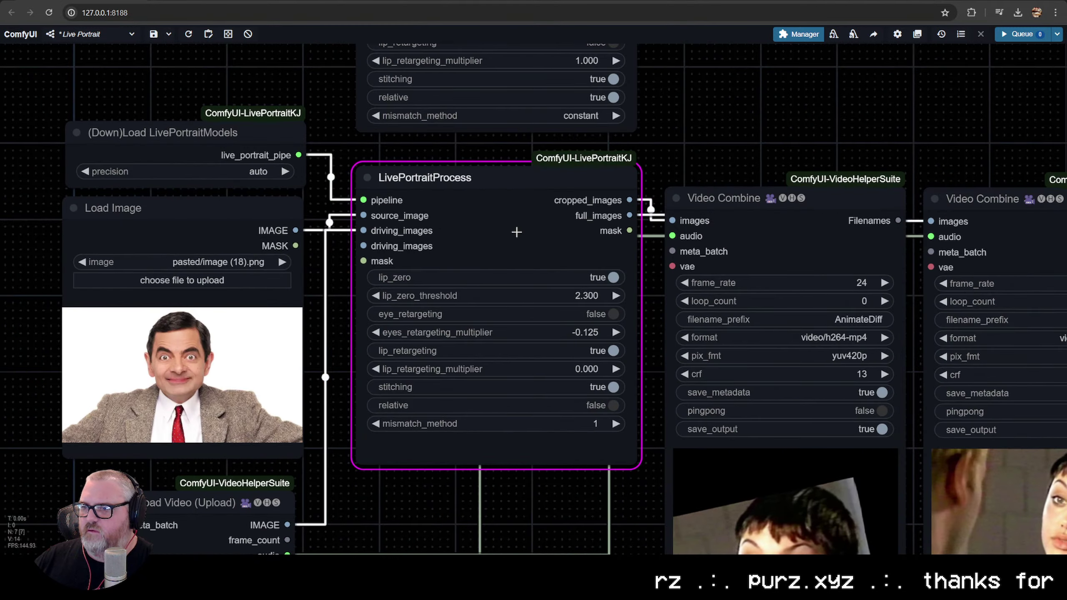
pyautogui.scroll(-5, 463, 269)
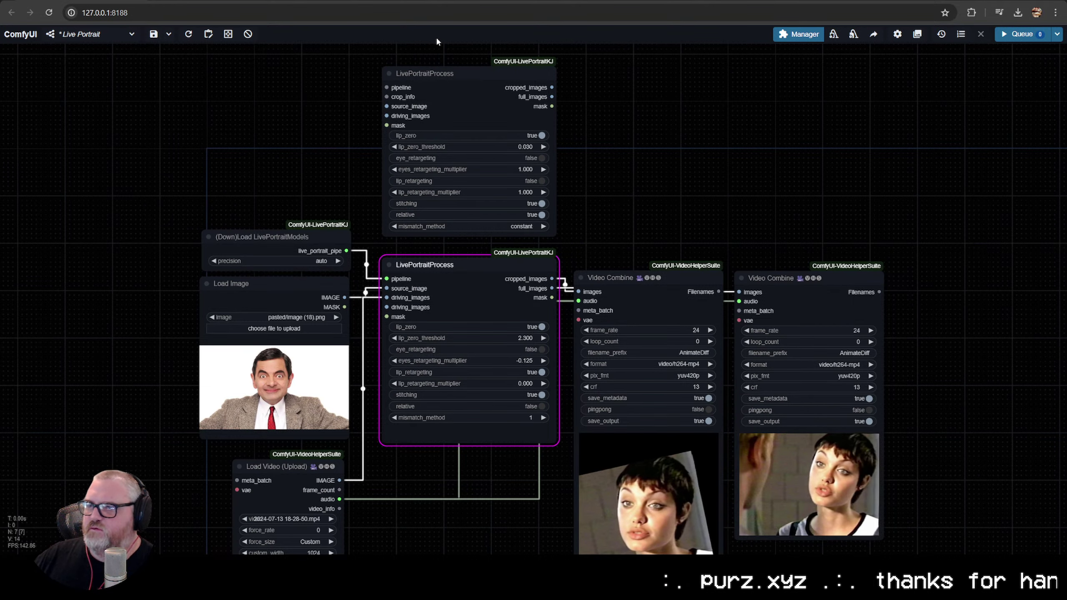
pyautogui.click(495, 106)
pyautogui.press('Delete')
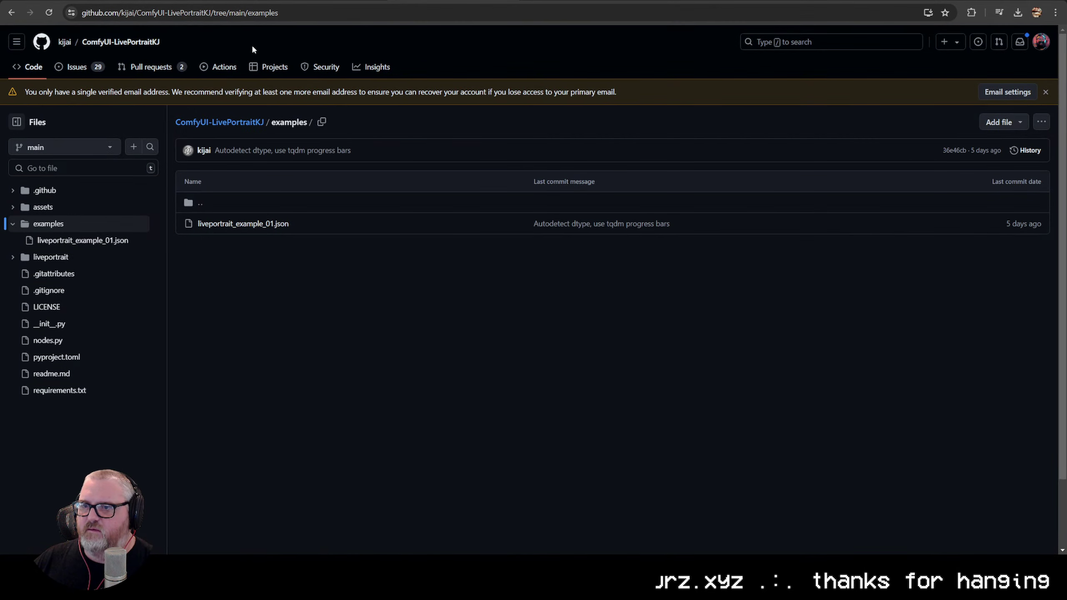
# In the ComfyUI-LivePortraitKJ GitHub repository's examples folder, open the raw liveportrait_example_01.json and save it to Downloads
pyautogui.click(34, 67)
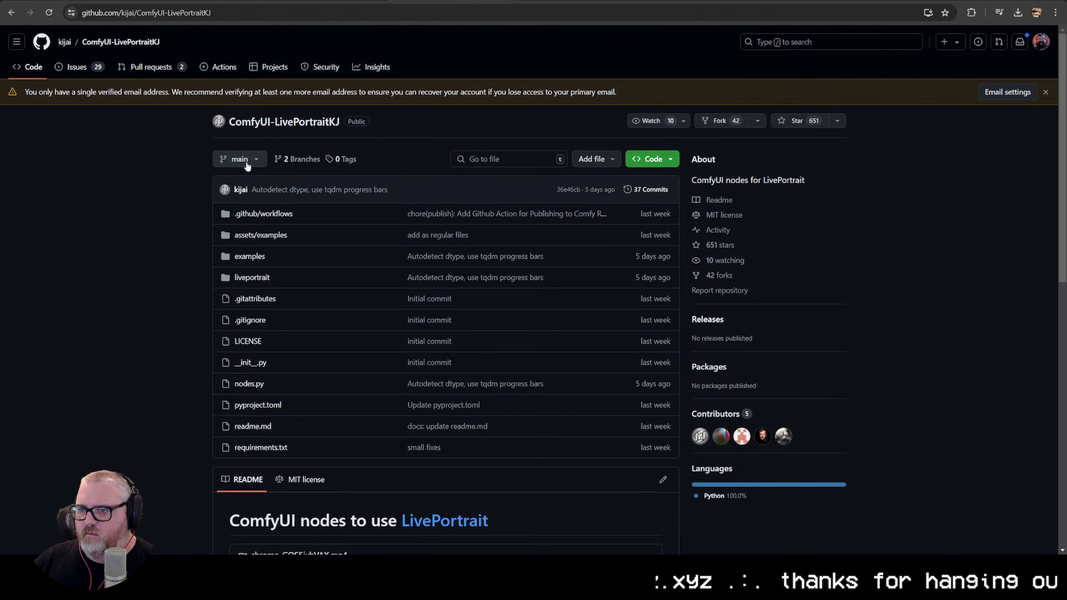
pyautogui.click(257, 258)
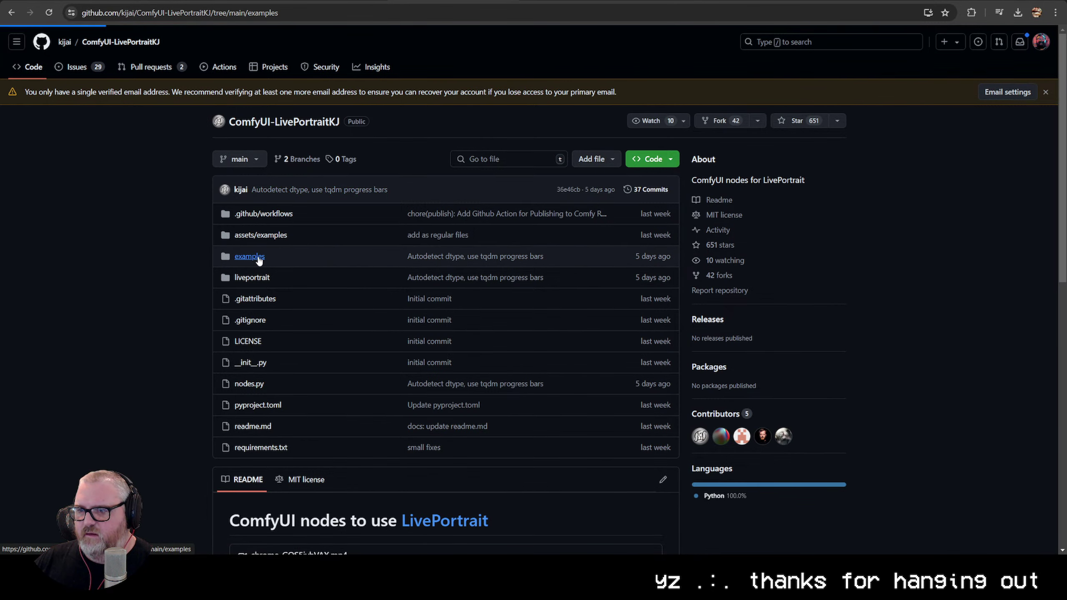
pyautogui.click(239, 223)
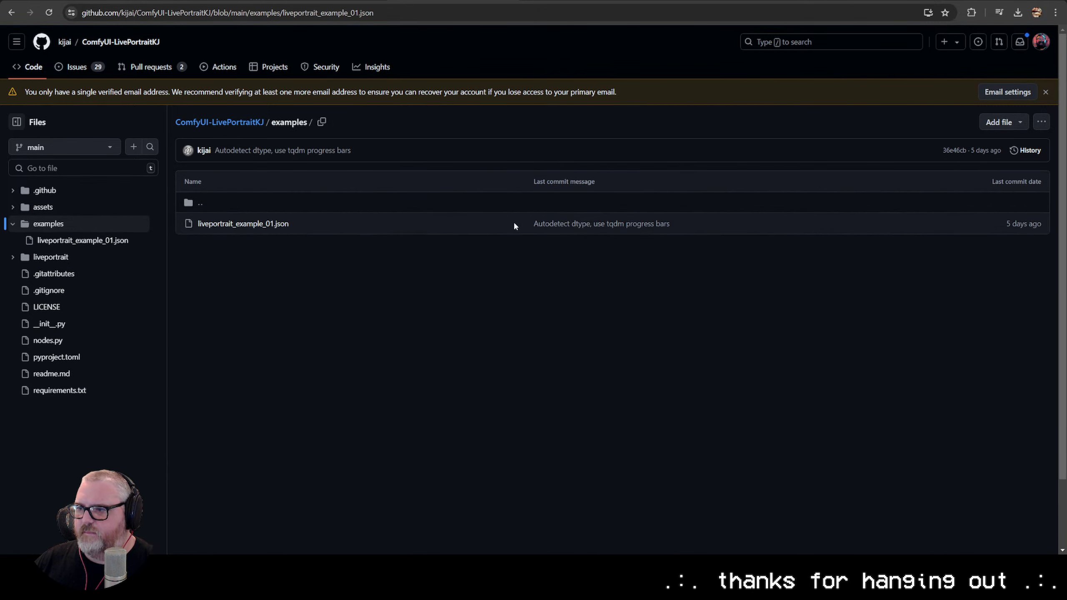
pyautogui.click(257, 227)
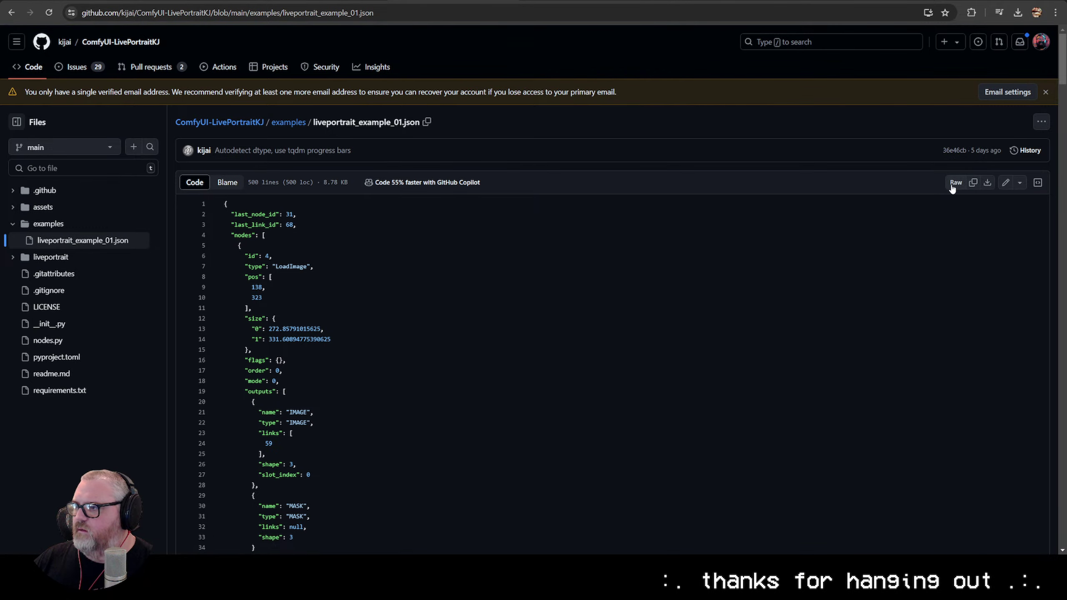
pyautogui.click(955, 182)
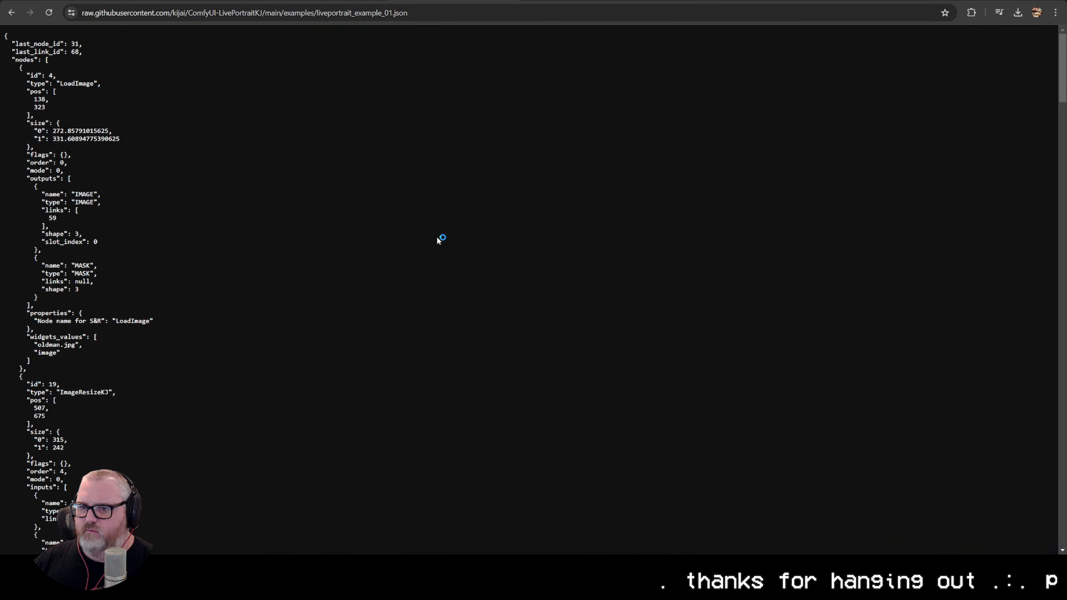
pyautogui.hotkey('ctrl', 's')
pyautogui.click(453, 265)
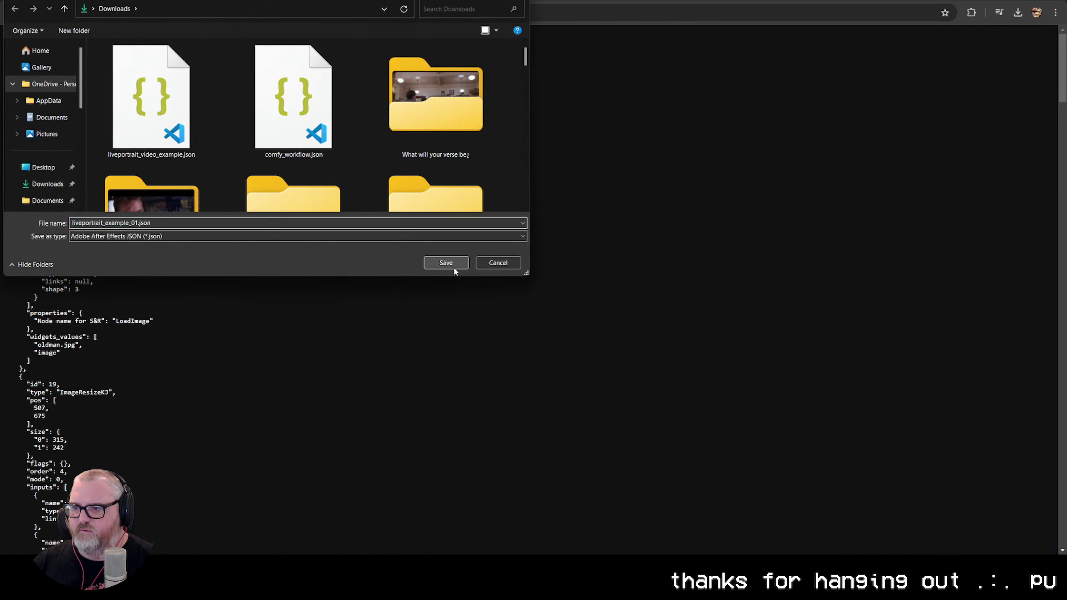
# Switch back to the ComfyUI Live Portrait session and load liveportrait_example_01.json from Downloads
pyautogui.click(269, 1)
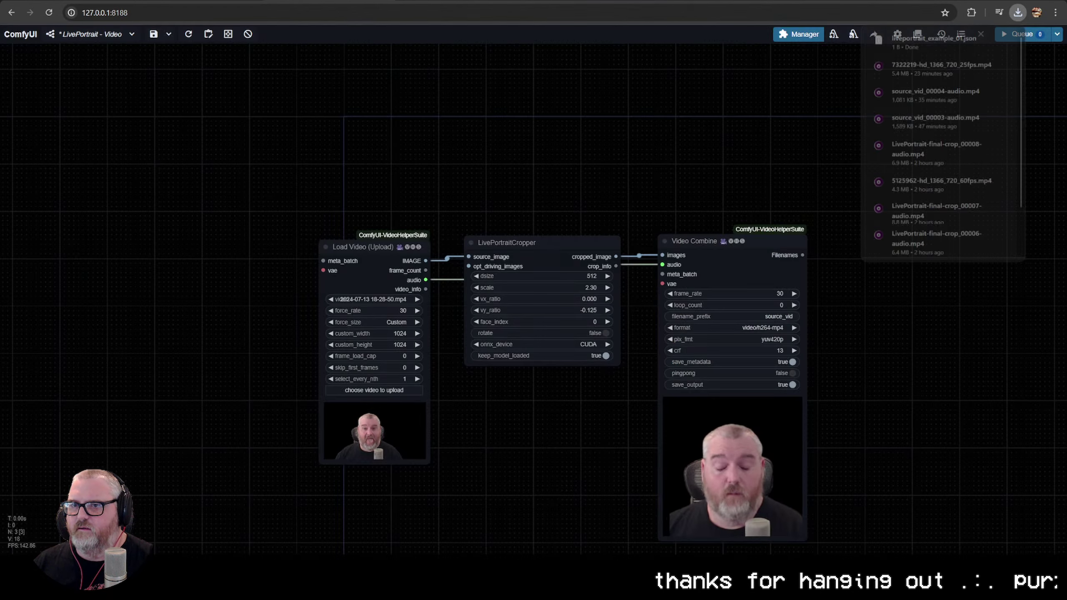
pyautogui.click(126, 1)
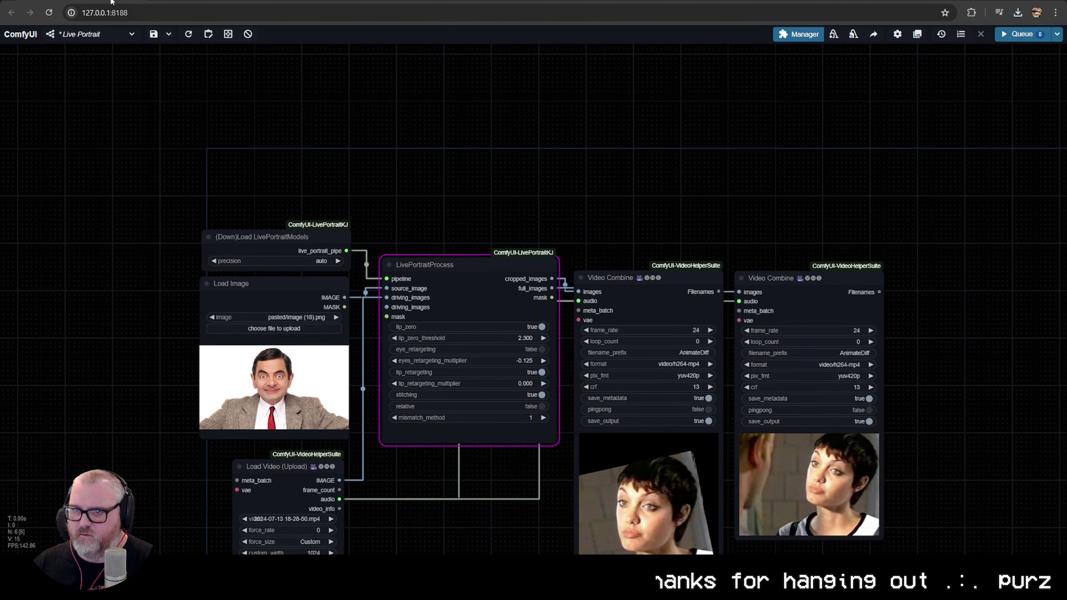
pyautogui.click(133, 35)
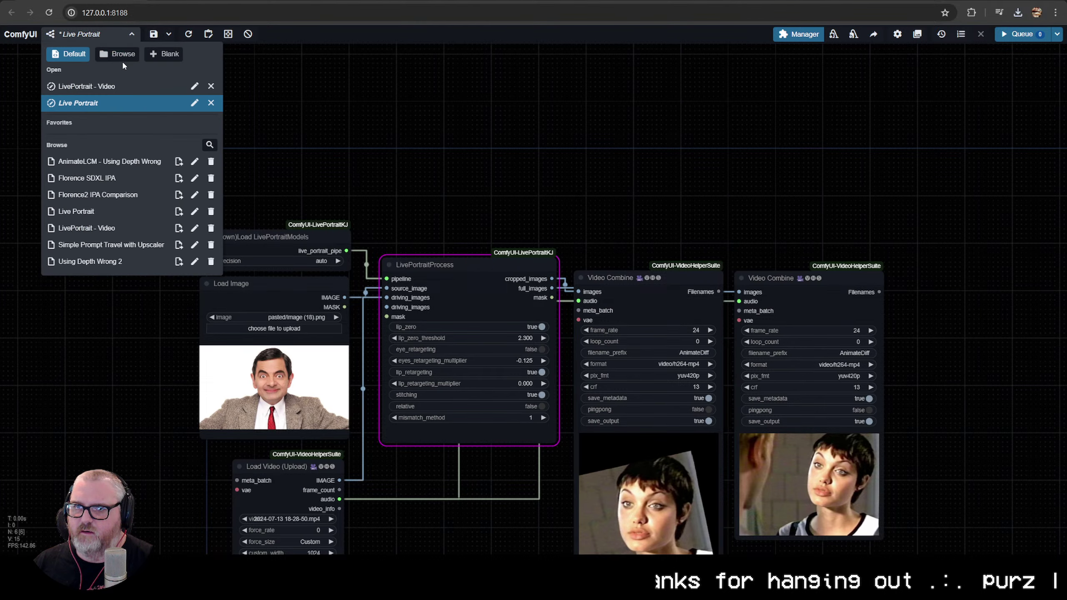
pyautogui.click(119, 52)
pyautogui.click(48, 184)
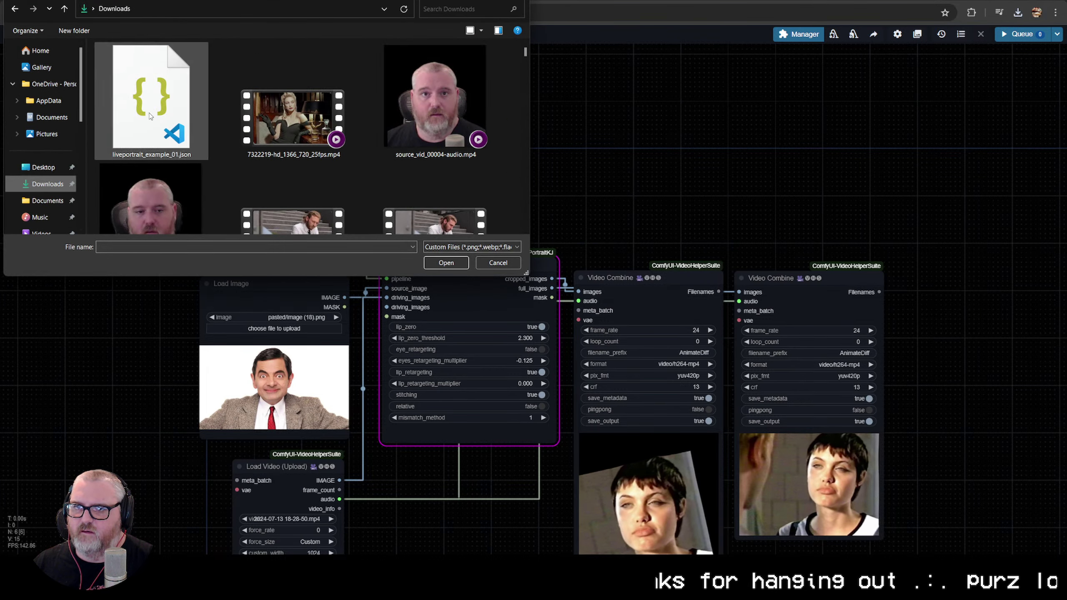
pyautogui.doubleClick(161, 124)
pyautogui.moveTo(650, 396); pyautogui.dragTo(585, 403)
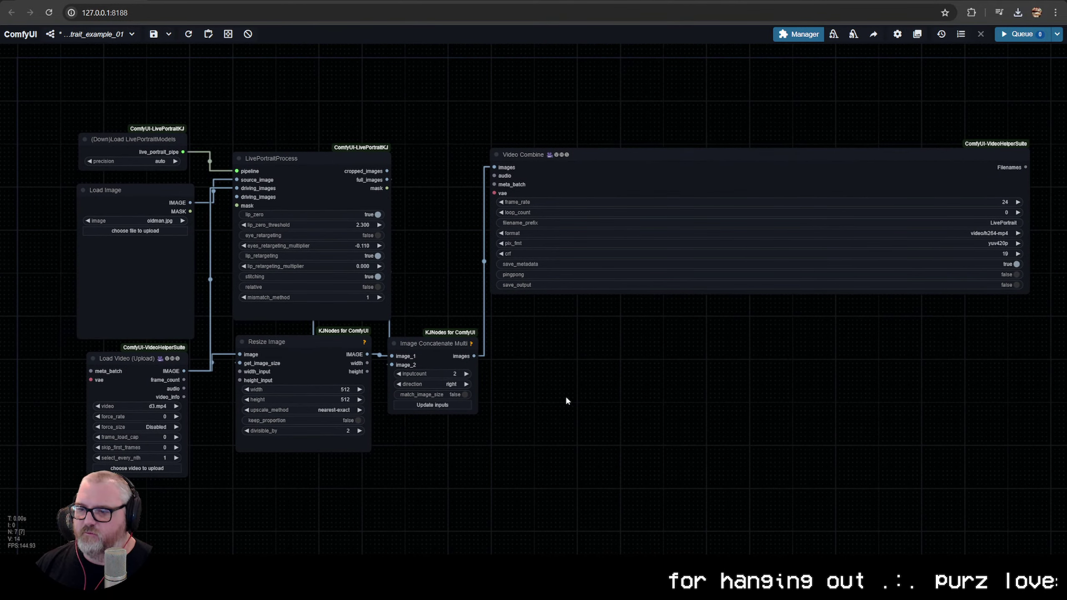
pyautogui.moveTo(269, 389); pyautogui.dragTo(271, 392)
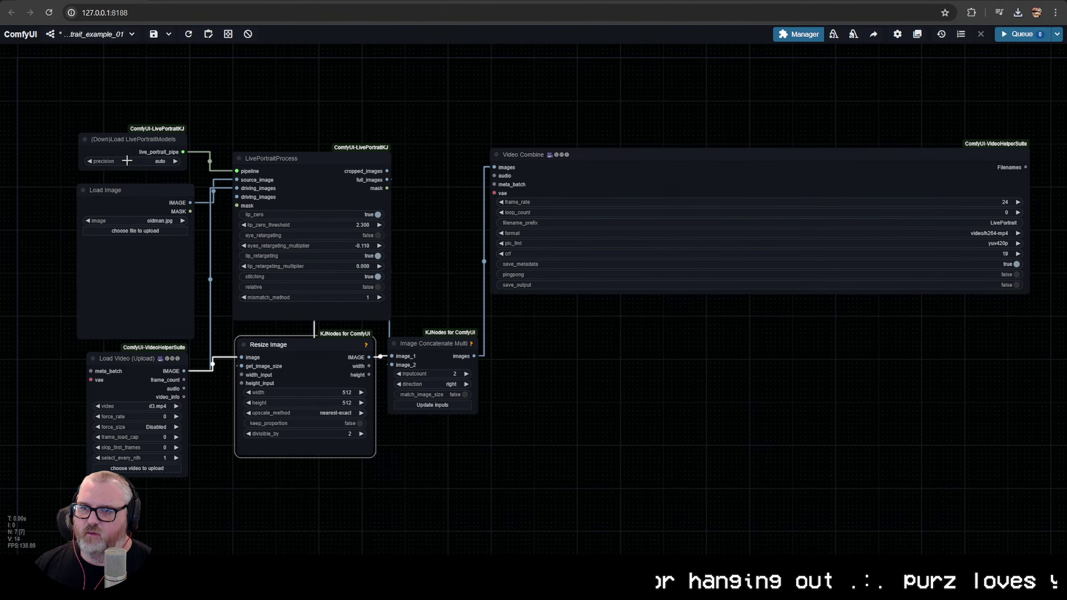
pyautogui.click(138, 469)
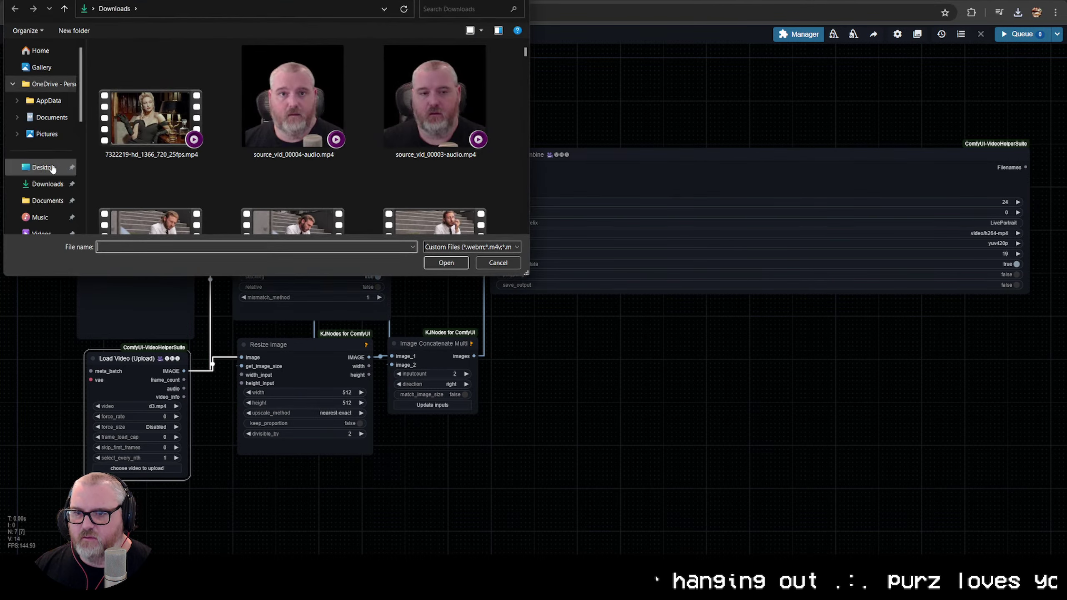
pyautogui.scroll(-1, 56, 192)
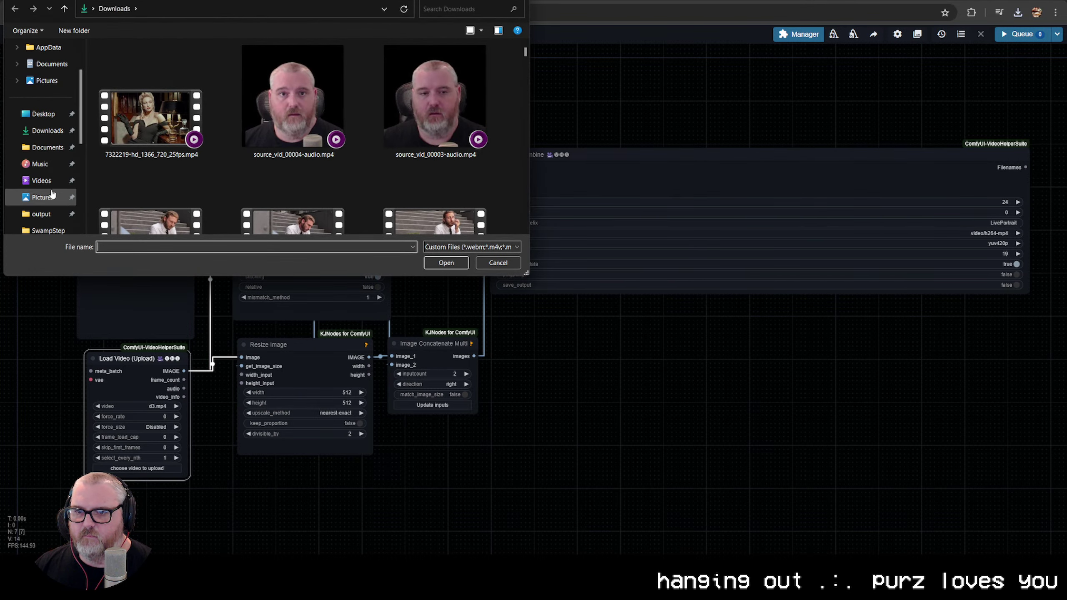
pyautogui.click(41, 181)
pyautogui.doubleClick(340, 136)
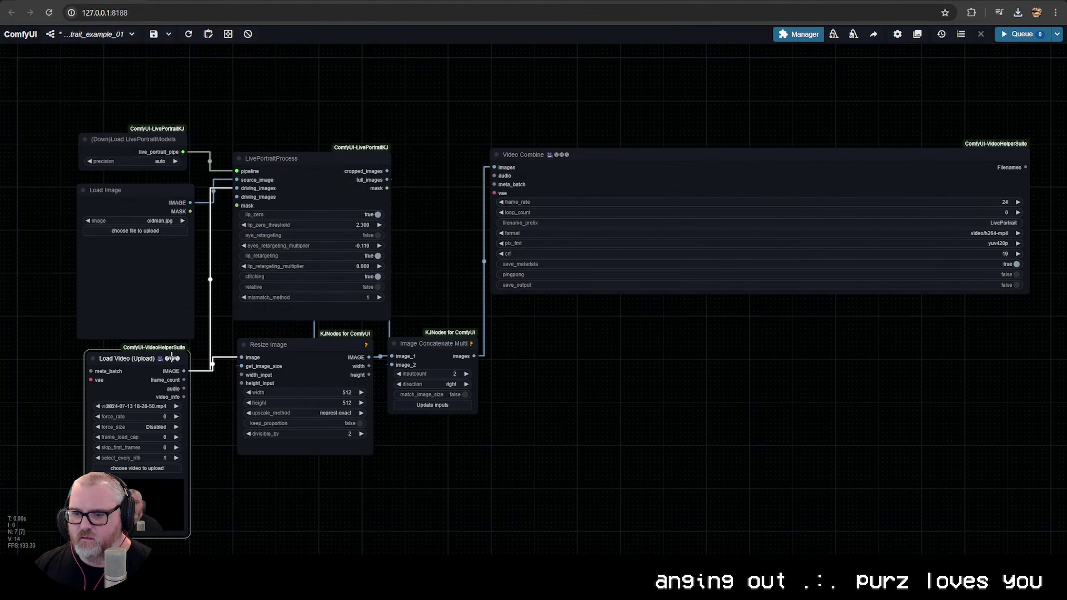
# Set the Load Video node's force_size to Custom with a custom width and height of 1024
pyautogui.moveTo(143, 429); pyautogui.dragTo(219, 351)
pyautogui.click(220, 353)
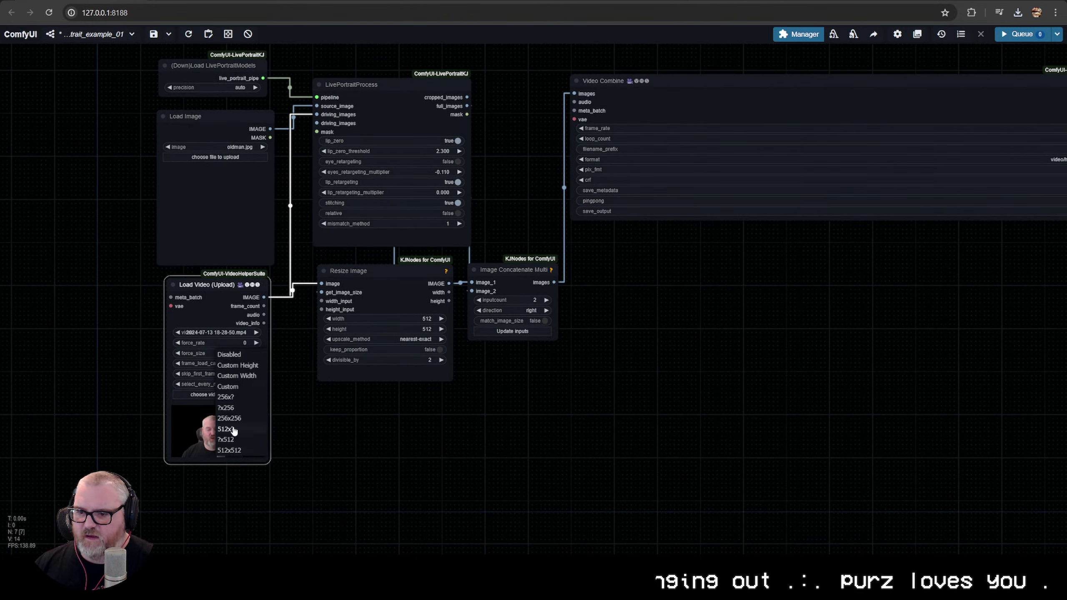
pyautogui.click(238, 387)
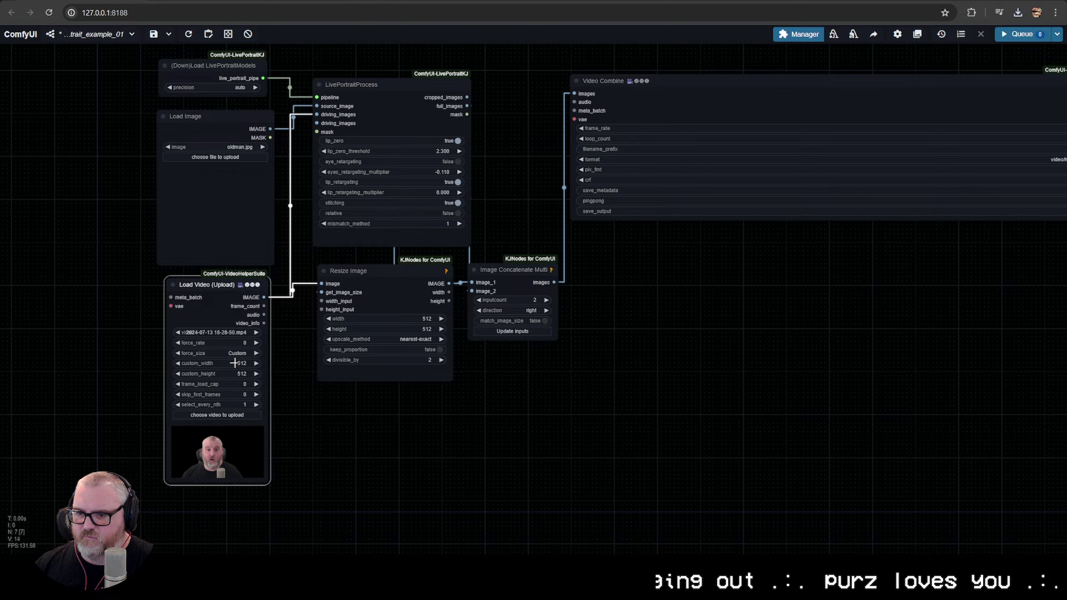
pyautogui.click(234, 363)
pyautogui.write('1024')
pyautogui.press('Return')
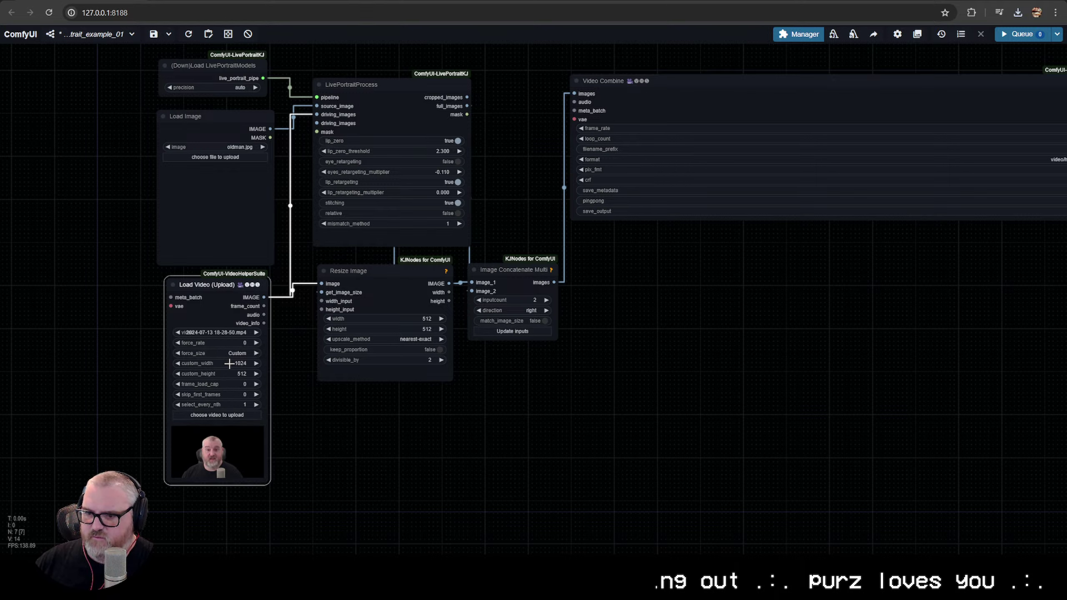
pyautogui.click(226, 376)
pyautogui.write('1024')
pyautogui.press('Return')
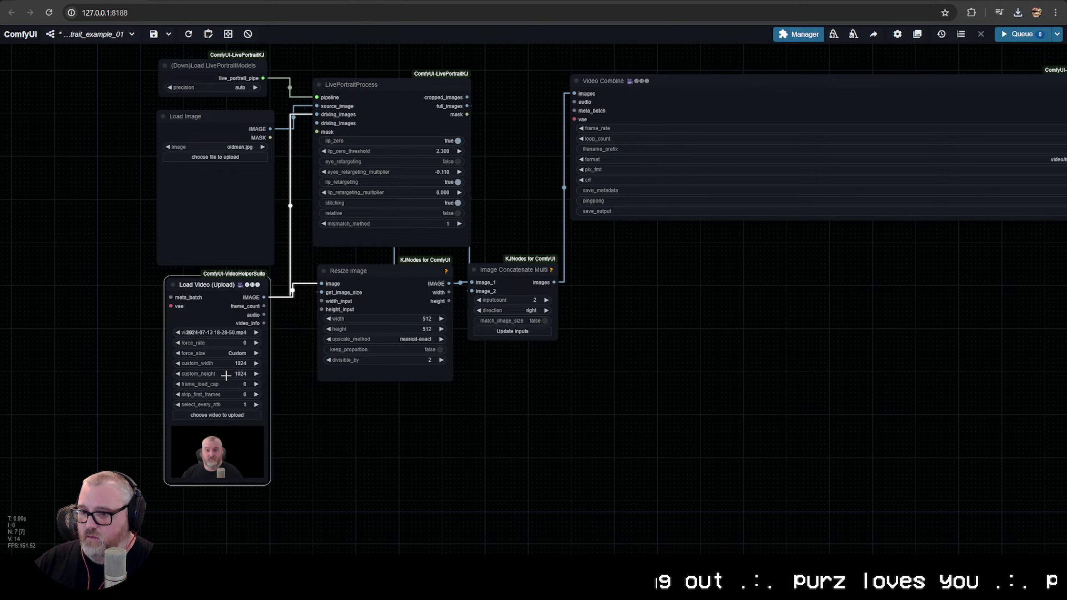
# Set the Load Video node's force_size back to Disabled
pyautogui.scroll(5, 282, 359)
pyautogui.click(202, 328)
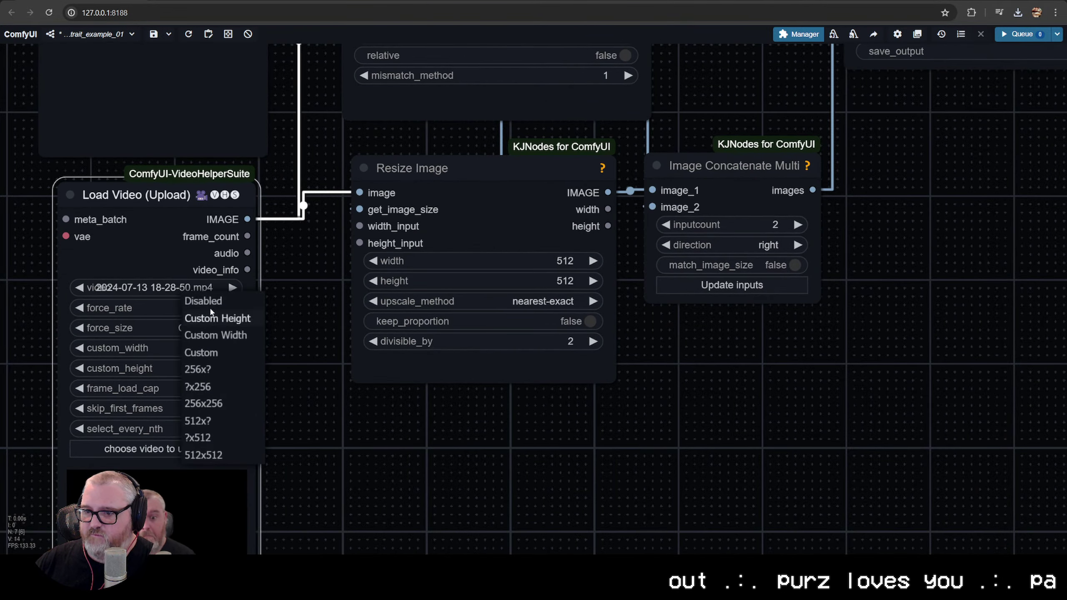
pyautogui.click(198, 300)
# Duplicate the Video Combine node and place the copy below the original
pyautogui.moveTo(398, 322); pyautogui.dragTo(246, 430)
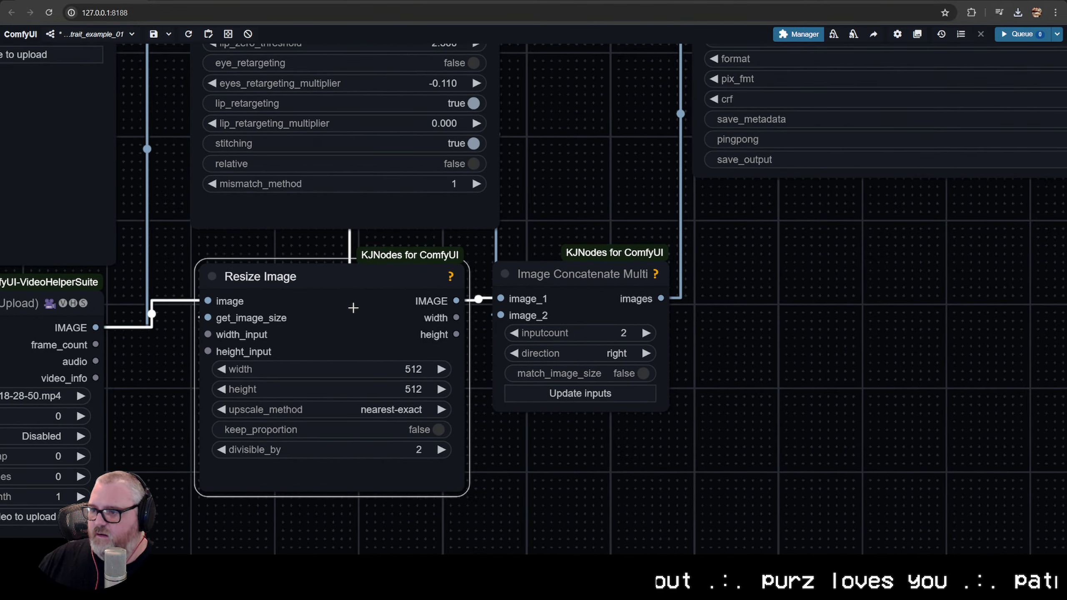
pyautogui.click(589, 288)
pyautogui.scroll(-2, 591, 402)
pyautogui.scroll(-1, 591, 402)
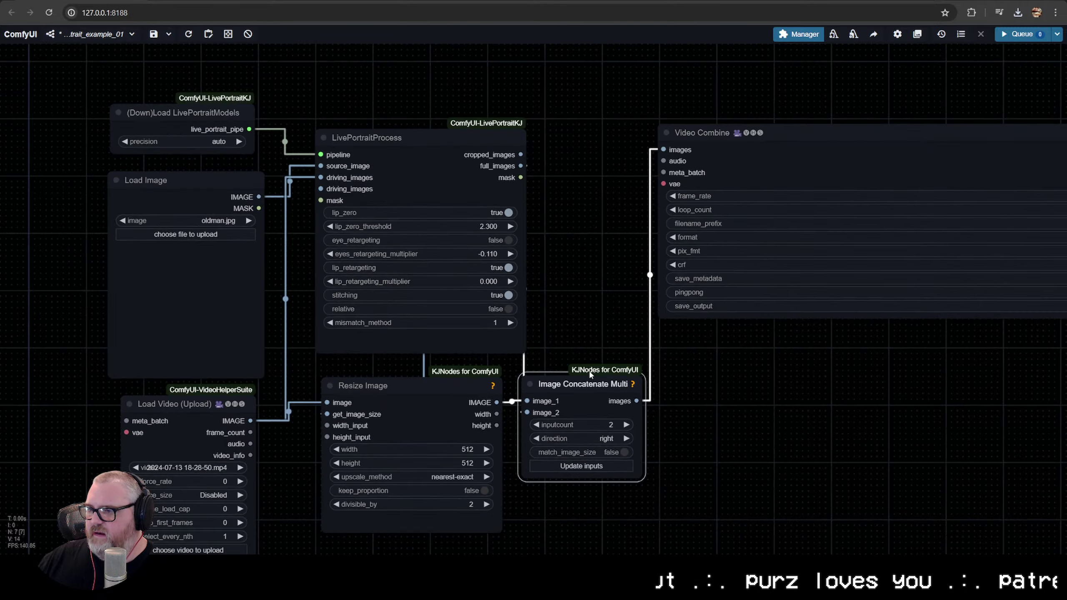
pyautogui.click(464, 180)
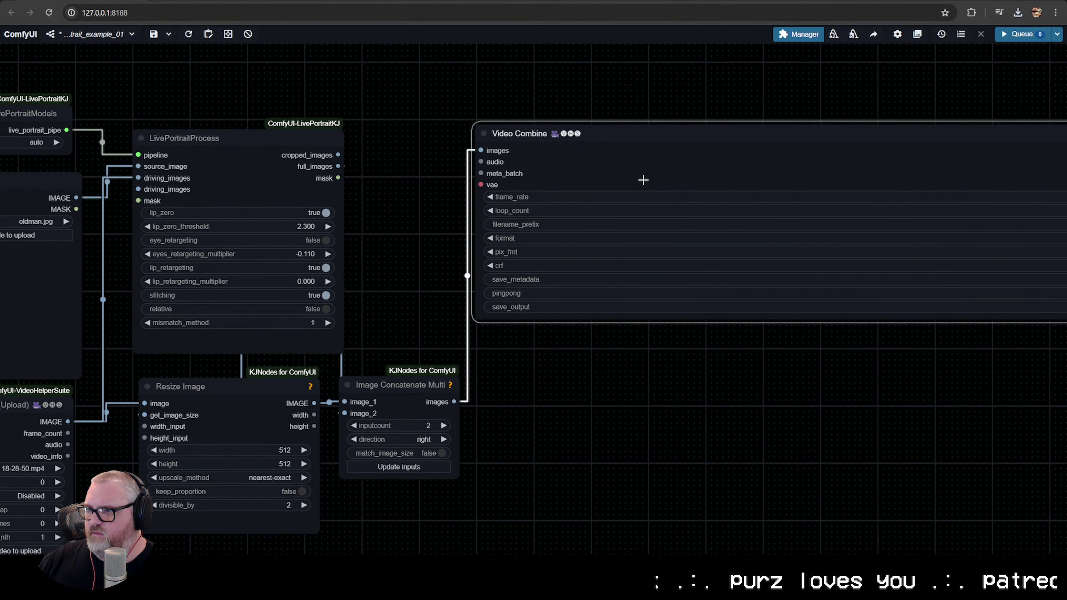
pyautogui.scroll(-5, 586, 456)
pyautogui.moveTo(649, 308); pyautogui.dragTo(500, 417)
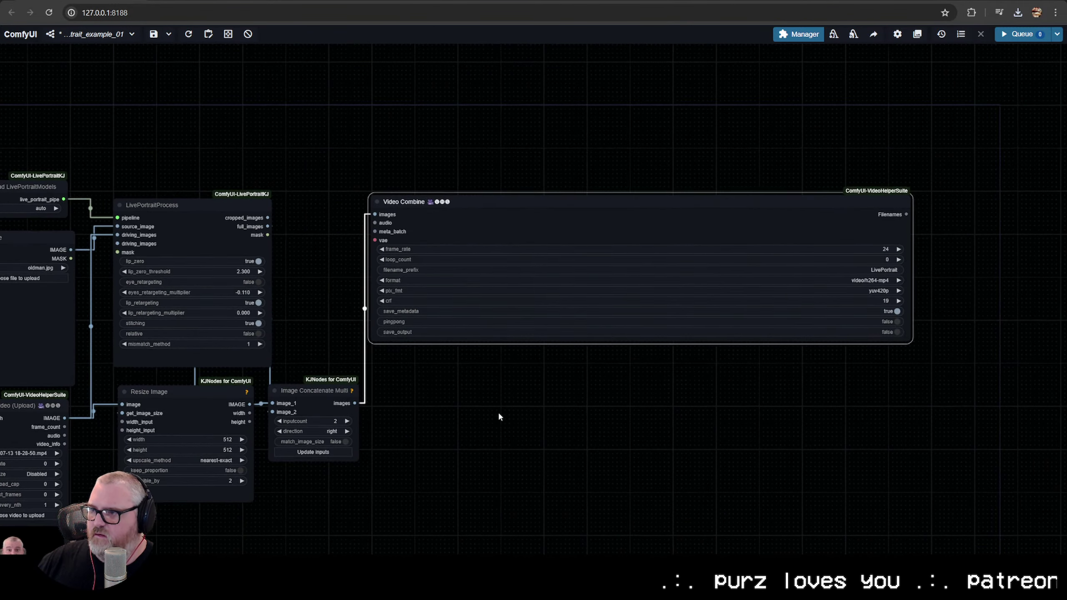
pyautogui.hotkey('ctrl', 'c')
pyautogui.hotkey('ctrl', 'v')
pyautogui.moveTo(668, 282); pyautogui.dragTo(512, 462)
pyautogui.moveTo(532, 415); pyautogui.dragTo(749, 297)
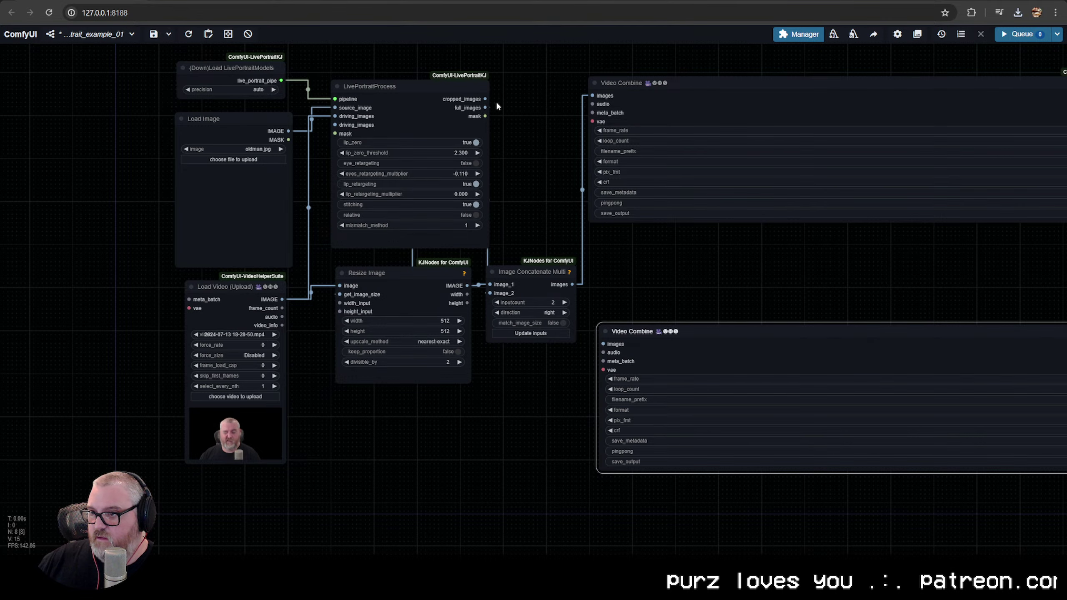
# Connect LivePortraitProcess's full_images output to the copied Video Combine node and add another Video Combine copy below it
pyautogui.moveTo(486, 107); pyautogui.dragTo(604, 345)
pyautogui.moveTo(662, 342); pyautogui.dragTo(412, 221)
pyautogui.hotkey('ctrl', 'v')
pyautogui.moveTo(600, 243); pyautogui.dragTo(526, 388)
pyautogui.hotkey('ctrl', 'z')
pyautogui.hotkey('ctrl', 'z')
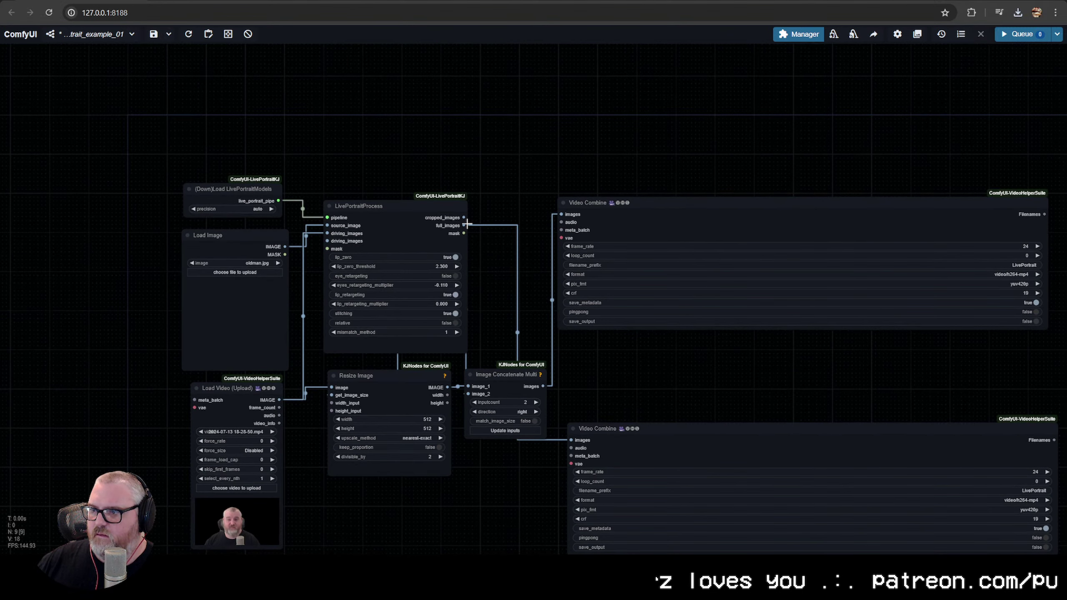
# Connect Load Video's audio output to the copied Video Combine node and line up the copies in a column
pyautogui.moveTo(464, 225); pyautogui.dragTo(404, 274)
pyautogui.moveTo(159, 127); pyautogui.dragTo(371, 244)
pyautogui.moveTo(333, 204); pyautogui.dragTo(626, 236)
pyautogui.moveTo(336, 201); pyautogui.dragTo(626, 395)
pyautogui.moveTo(541, 297); pyautogui.dragTo(374, 306)
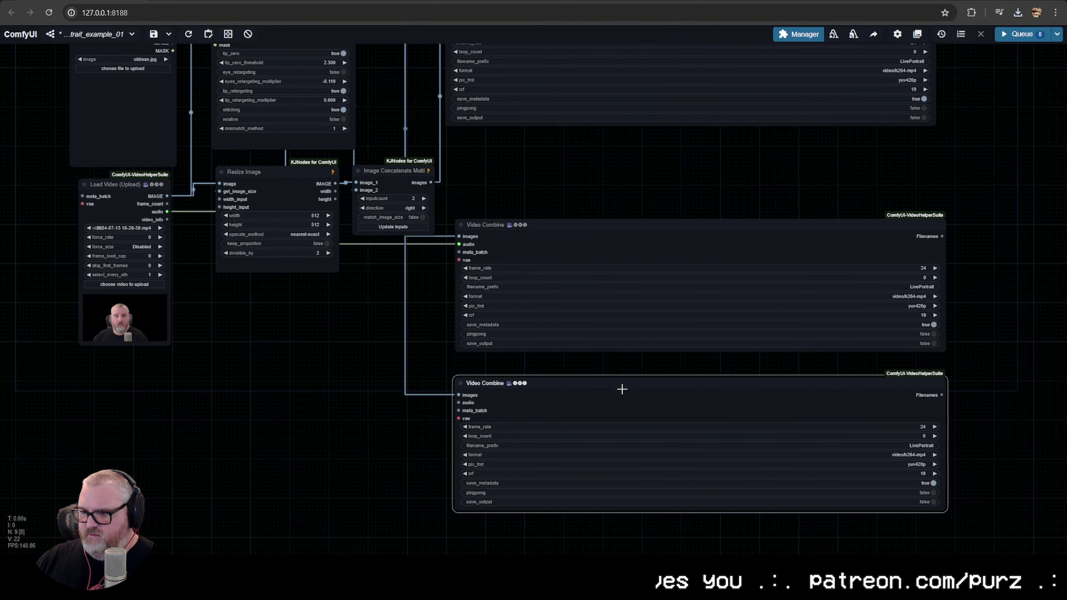
# Delete the original Video Combine node and both of its copies
pyautogui.press('Delete')
pyautogui.click(563, 220)
pyautogui.press('Delete')
pyautogui.moveTo(563, 220); pyautogui.dragTo(567, 385)
pyautogui.click(522, 227)
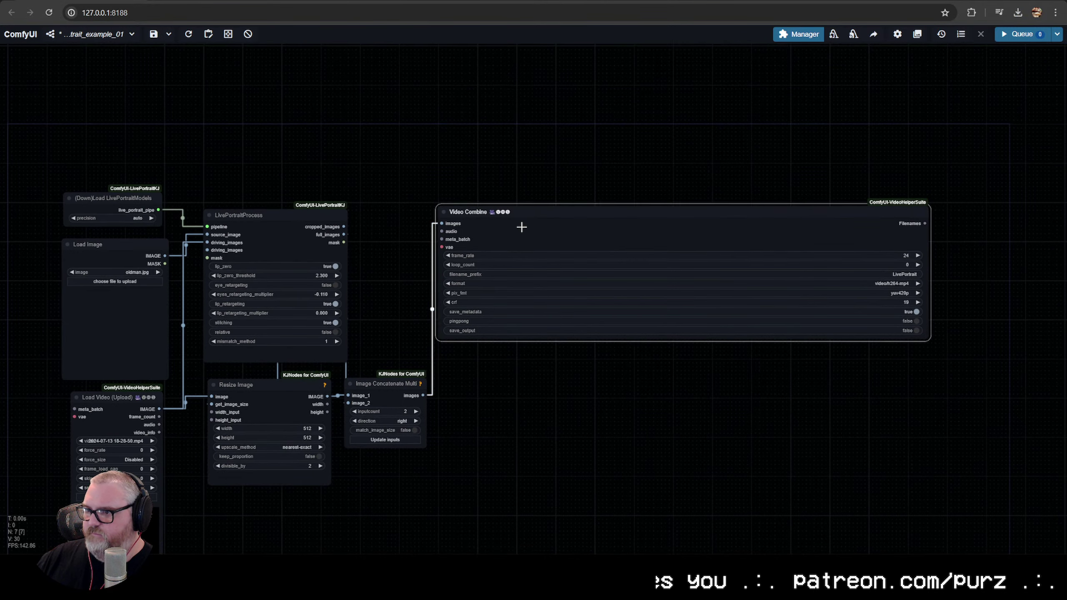
pyautogui.press('Delete')
# Add a new Video Combine node and connect Load Video's audio output to it
pyautogui.doubleClick(521, 276)
pyautogui.write('video com')
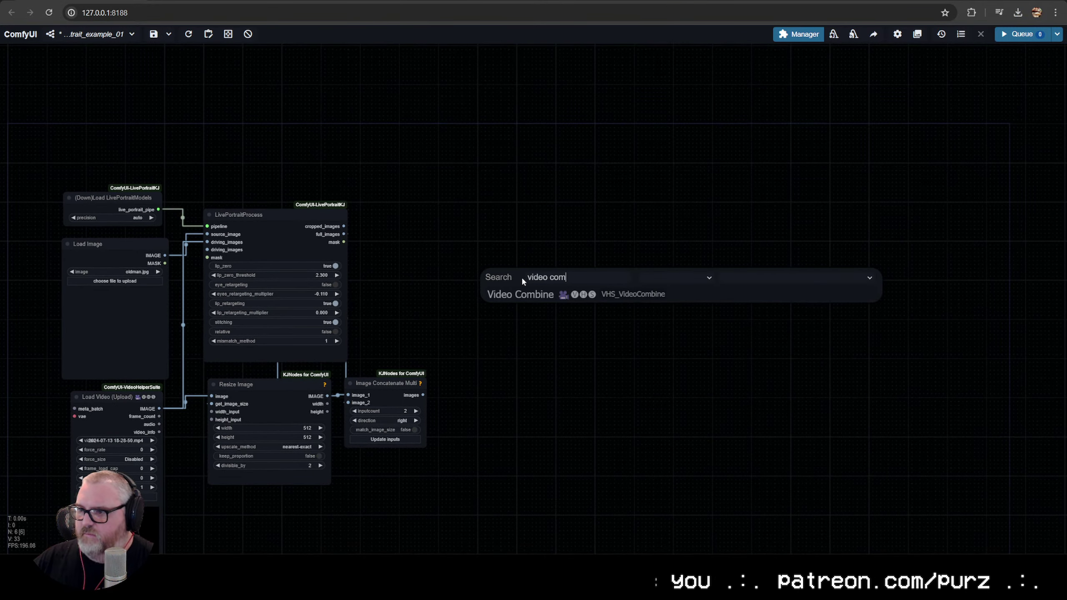
pyautogui.click(537, 295)
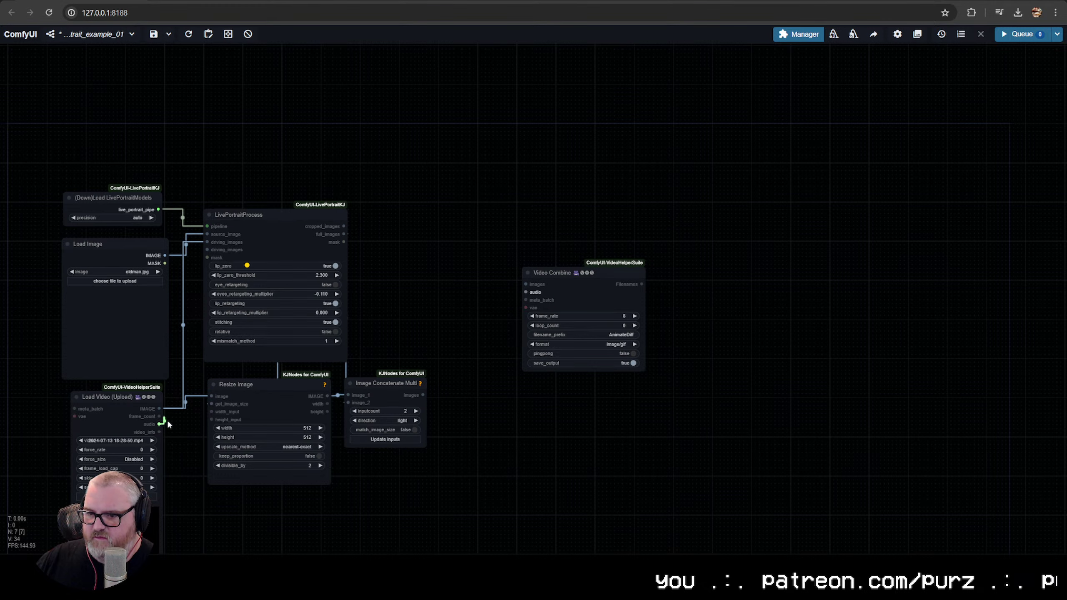
pyautogui.moveTo(159, 424); pyautogui.dragTo(526, 292)
# Duplicate the Video Combine node twice in a row and connect Load Video's audio output to both copies
pyautogui.hotkey('ctrl', 'c')
pyautogui.hotkey('ctrl', 'v')
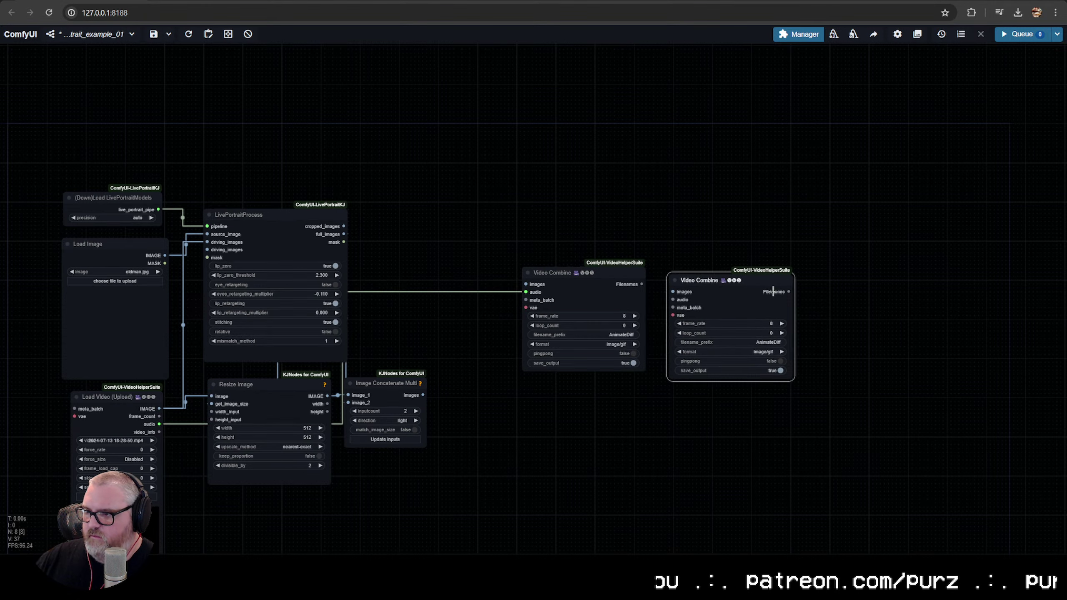
pyautogui.moveTo(159, 424); pyautogui.dragTo(671, 289)
pyautogui.hotkey('ctrl', 'v')
pyautogui.moveTo(804, 291); pyautogui.dragTo(887, 267)
pyautogui.moveTo(159, 424); pyautogui.dragTo(817, 286)
# Connect Image Concatenate Multi's images to the first Video Combine, cropped_images to the second and full_images to the third
pyautogui.moveTo(422, 396); pyautogui.dragTo(526, 285)
pyautogui.moveTo(343, 226); pyautogui.dragTo(530, 285)
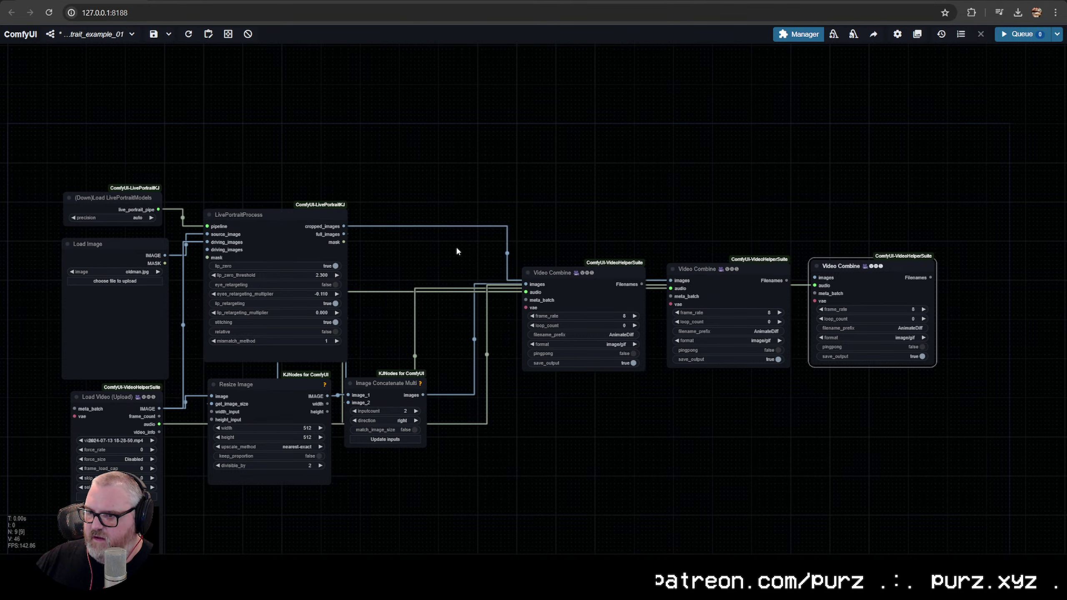
pyautogui.moveTo(345, 234); pyautogui.dragTo(723, 280)
# Set the frame_rate of all three Video Combine nodes to 30
pyautogui.click(616, 318)
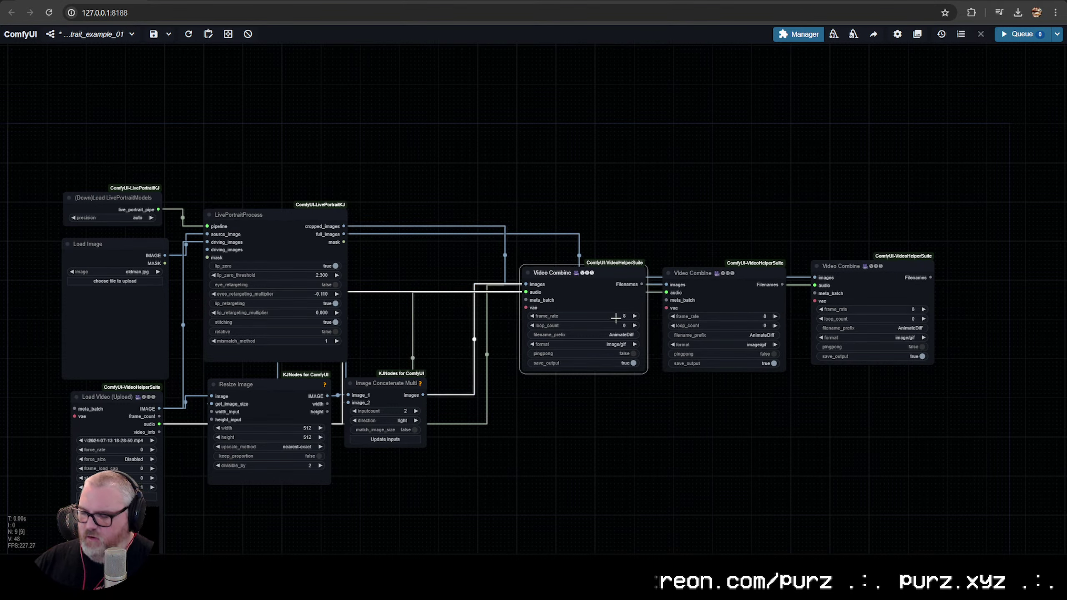
pyautogui.click(605, 318)
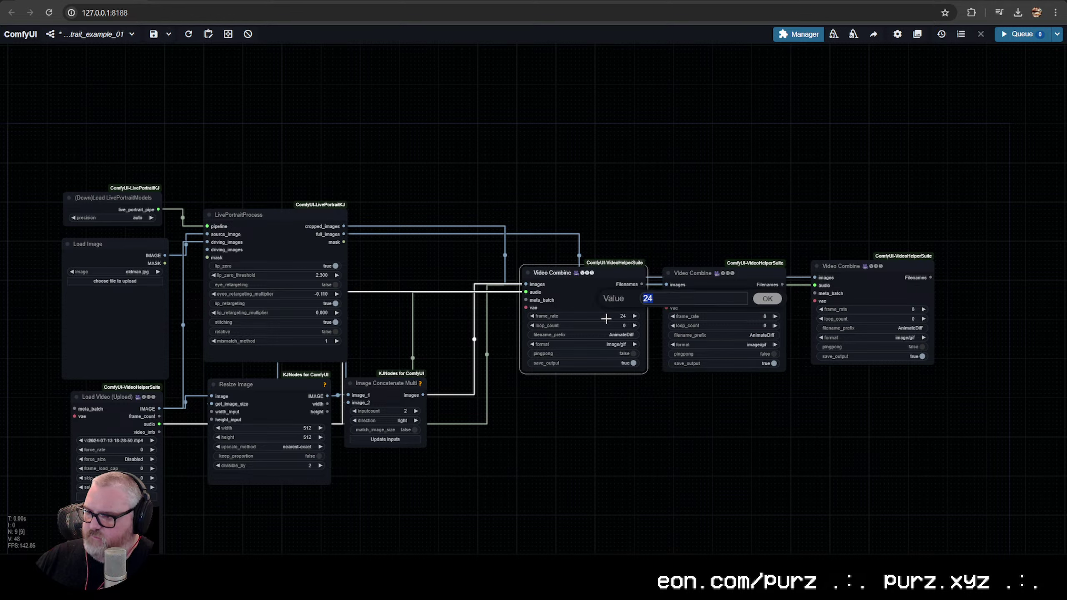
pyautogui.press('Return')
pyautogui.click(718, 316)
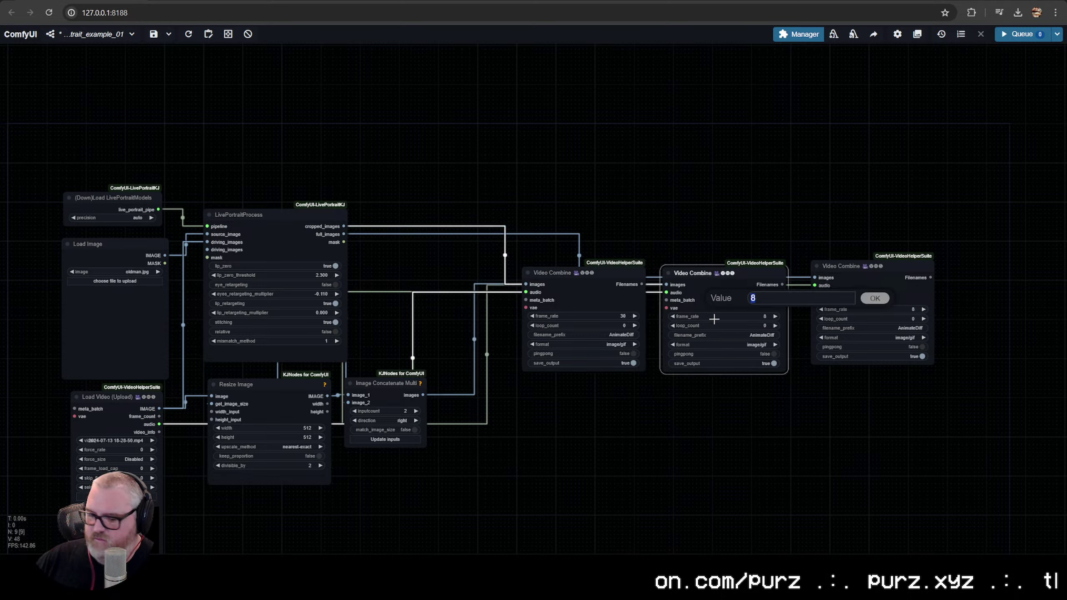
pyautogui.write('30')
pyautogui.press('Return')
pyautogui.click(889, 308)
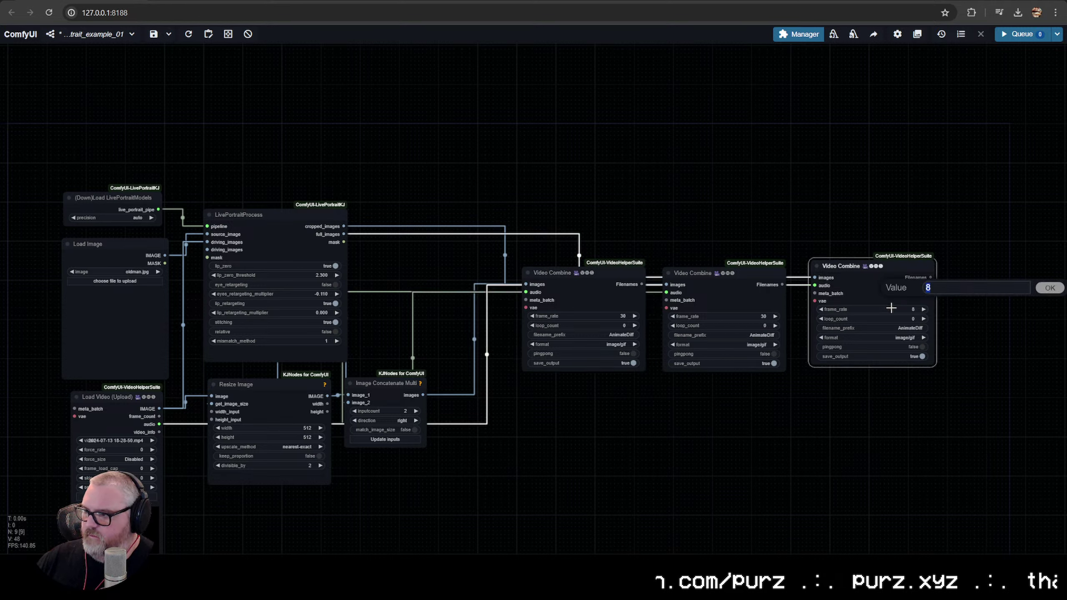
pyautogui.press('Escape')
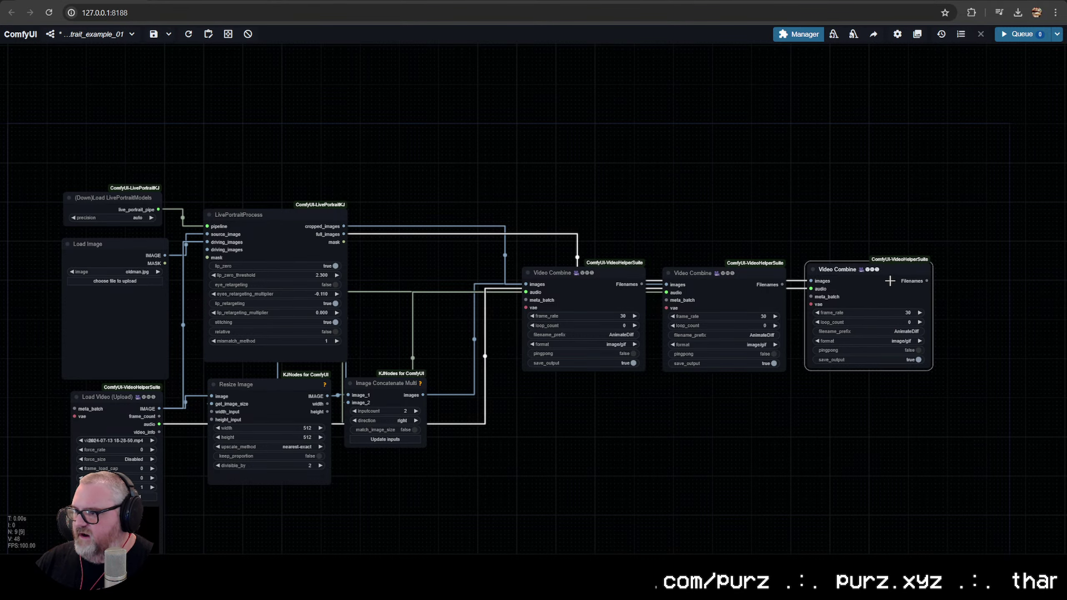
# Set the filename_prefix of the first Video Combine node to livePortrait\grid
pyautogui.scroll(5, 655, 357)
pyautogui.moveTo(488, 405); pyautogui.dragTo(276, 313)
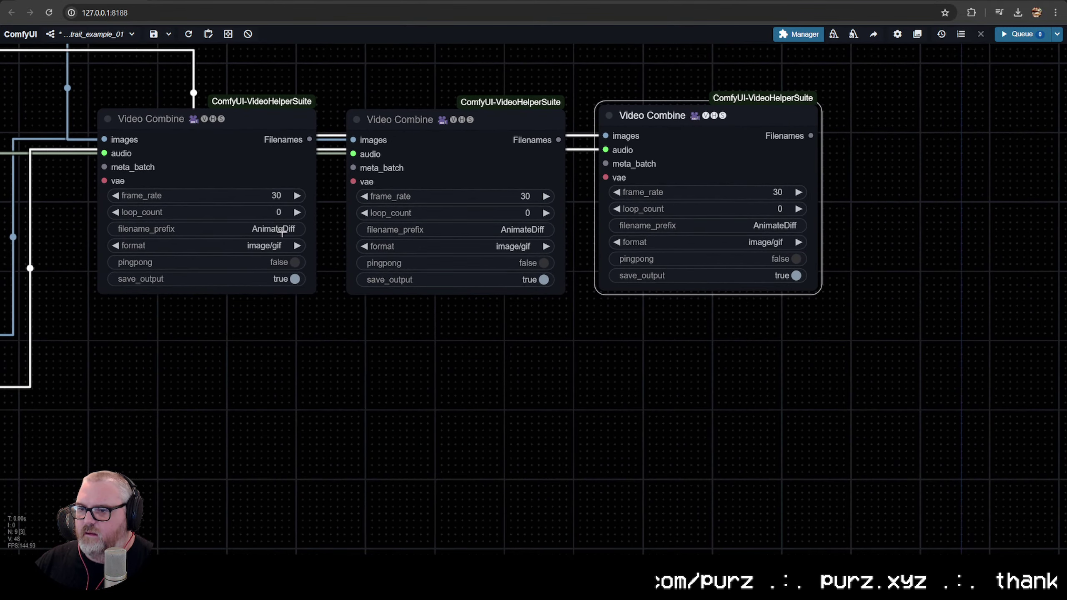
pyautogui.click(271, 229)
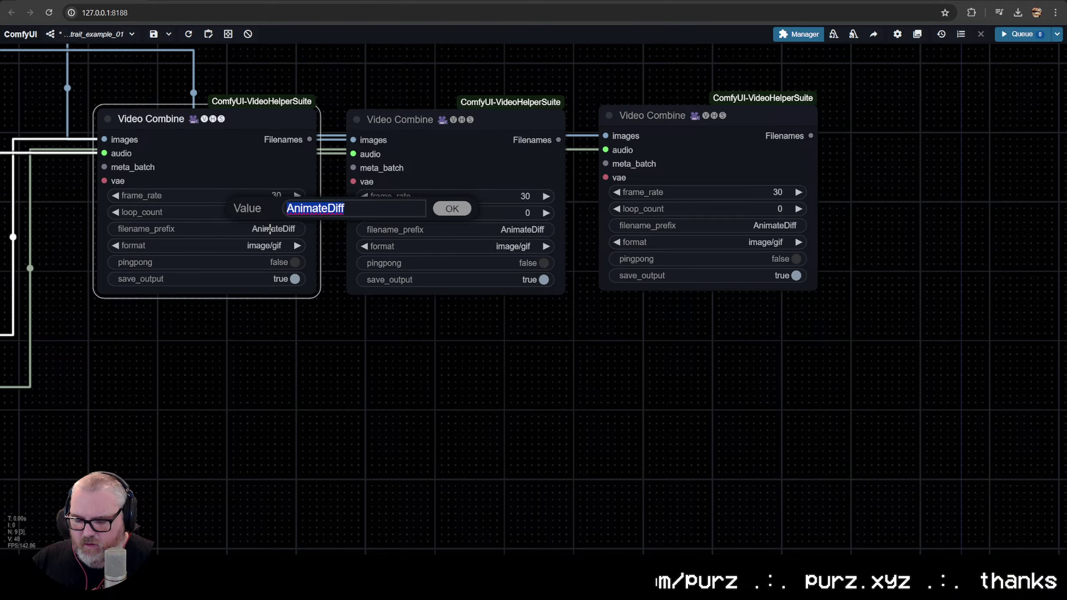
pyautogui.write('livePortrait\\')
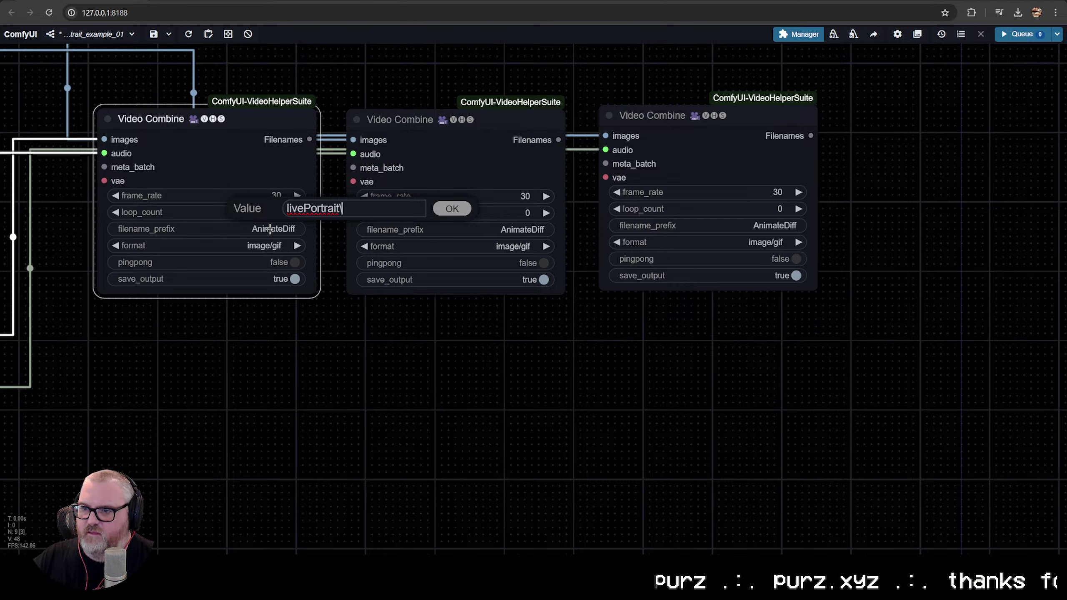
pyautogui.write('grid')
pyautogui.press('Return')
# Set the filename_prefix to livePortrait\cropped on the second Video Combine node and livePortrait\full on the third
pyautogui.click(512, 229)
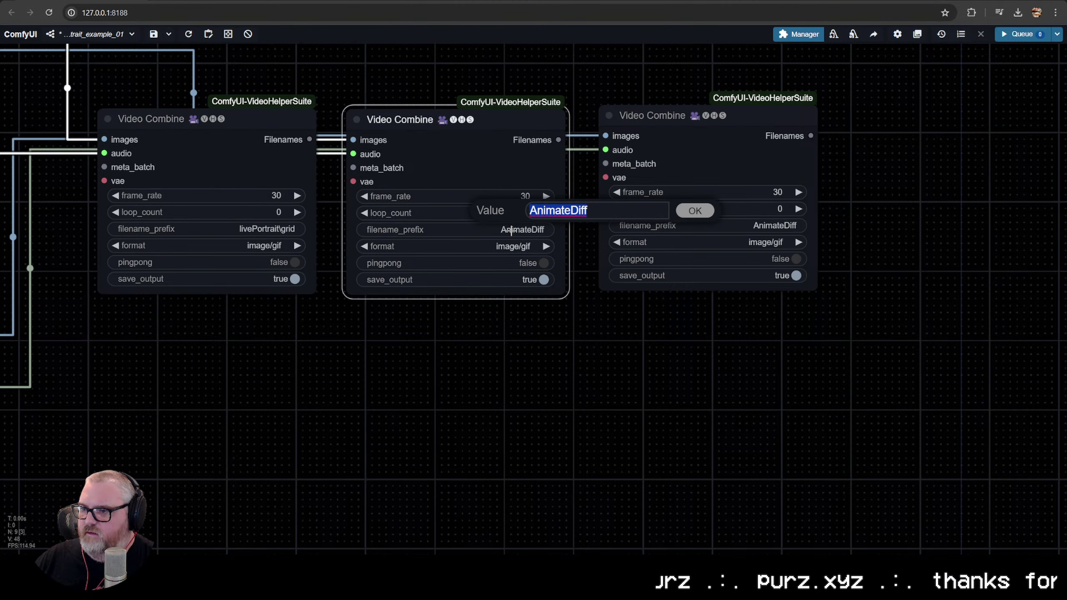
pyautogui.write('livePortrait\\crop')
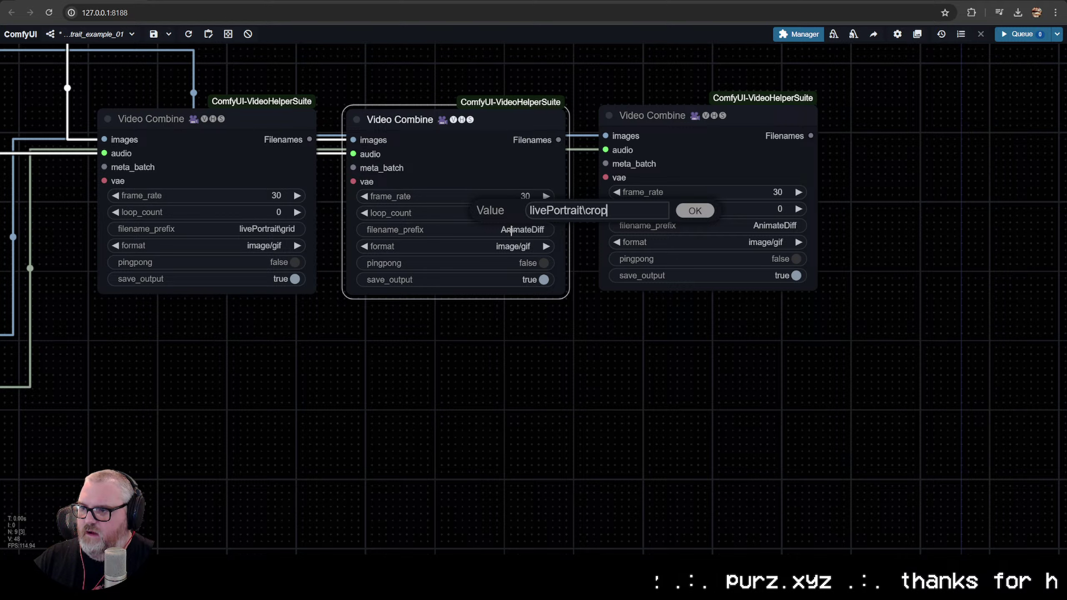
pyautogui.write('ped')
pyautogui.press('Return')
pyautogui.click(765, 226)
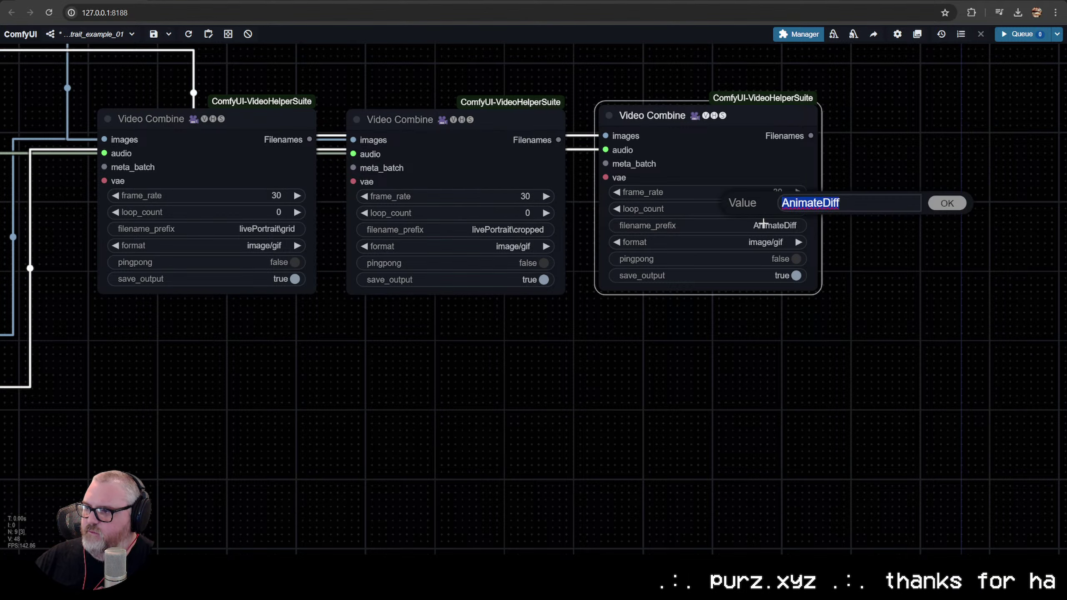
pyautogui.write('livePortrait\\f')
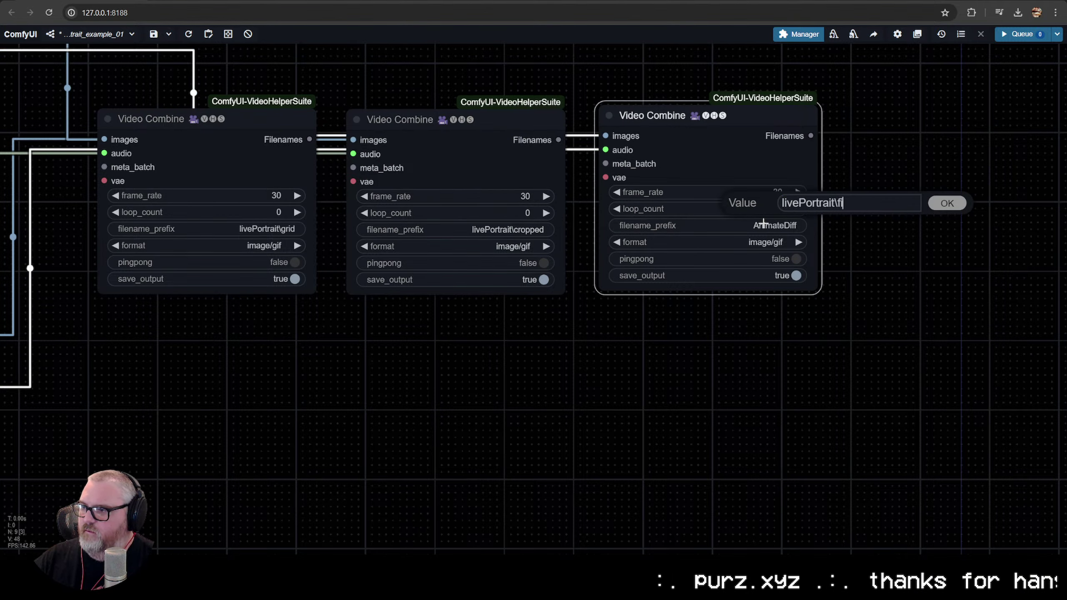
pyautogui.write('ull')
pyautogui.press('Return')
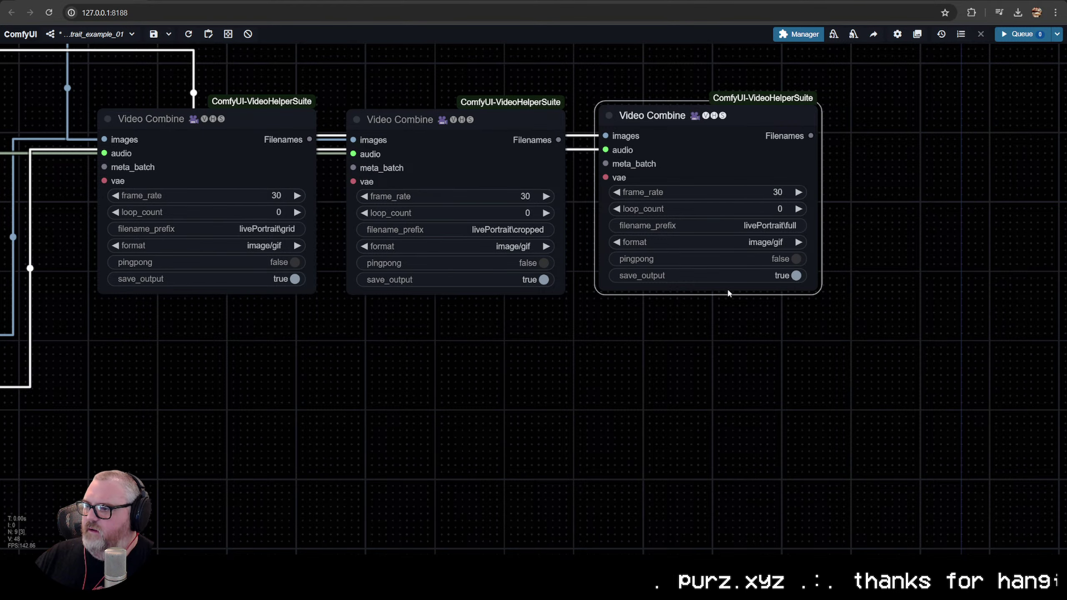
# Set the format of all three Video Combine nodes to video/h264-mp4
pyautogui.scroll(-4, 728, 293)
pyautogui.click(431, 271)
pyautogui.click(425, 266)
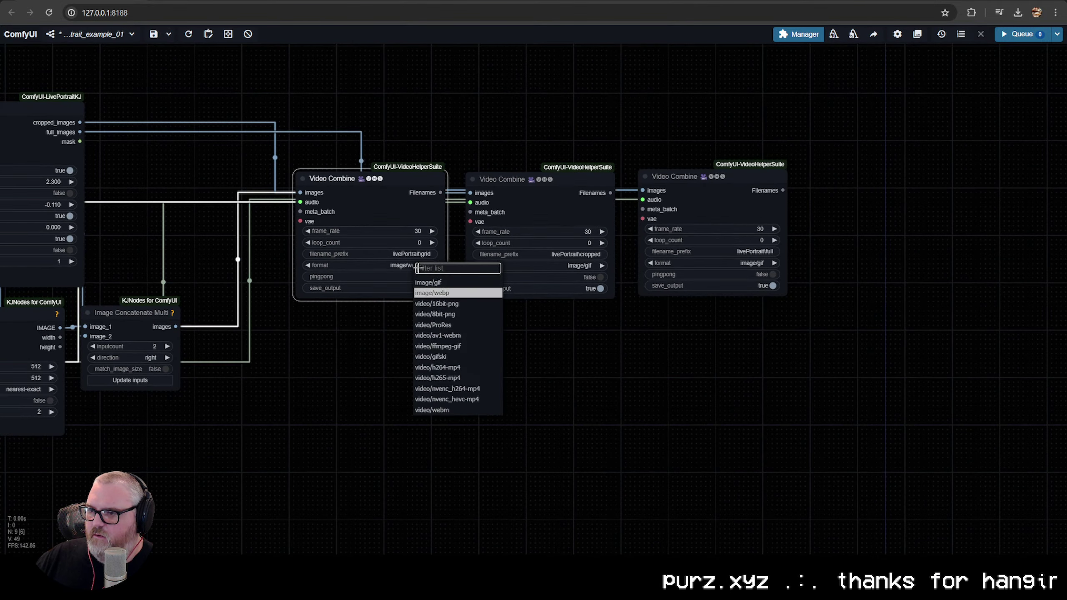
pyautogui.click(477, 367)
pyautogui.click(586, 266)
pyautogui.click(609, 366)
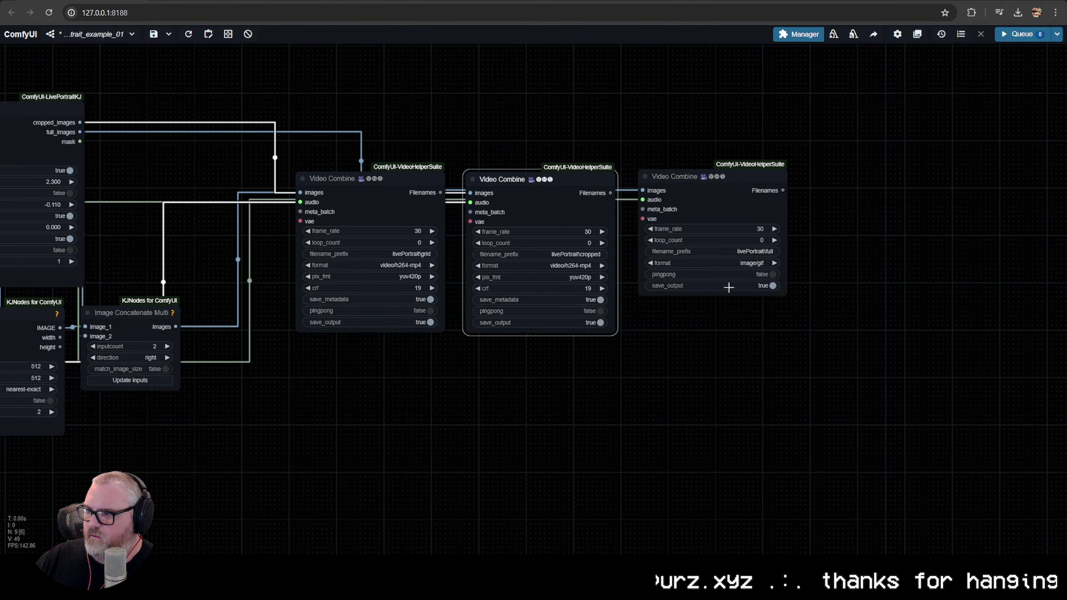
pyautogui.click(743, 262)
pyautogui.click(779, 367)
# Set the crf of all three Video Combine nodes to 13
pyautogui.click(412, 289)
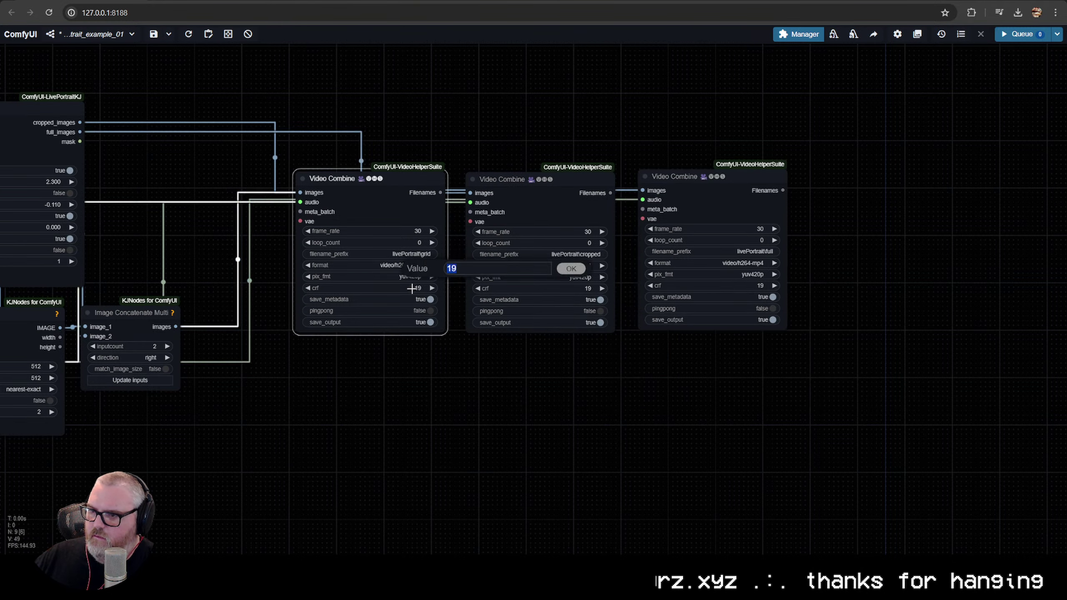
pyautogui.click(546, 288)
pyautogui.write('13')
pyautogui.press('Return')
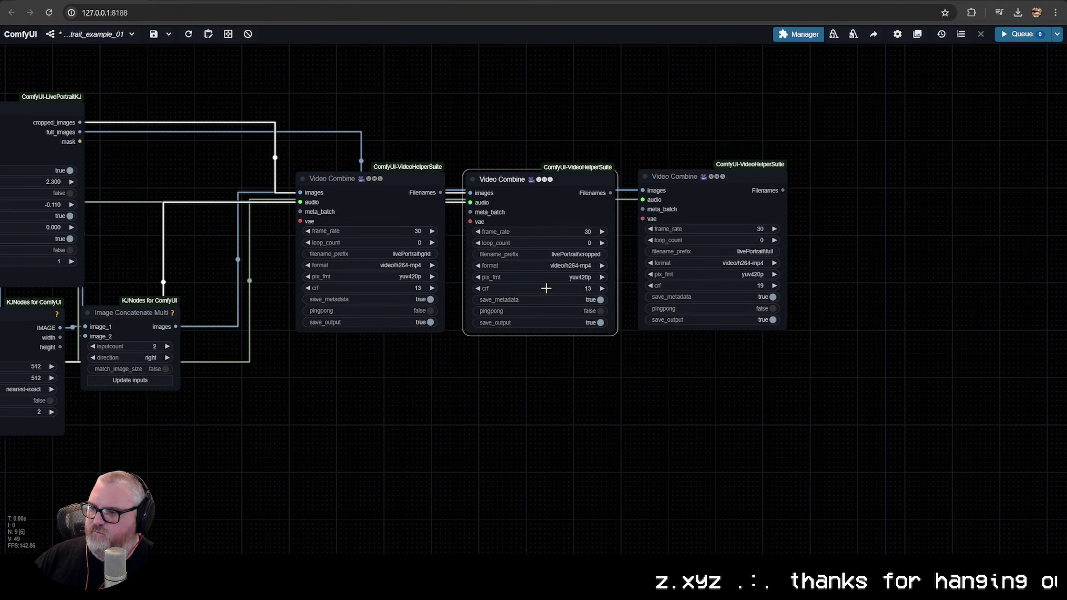
pyautogui.click(721, 287)
pyautogui.write('13')
pyautogui.press('Return')
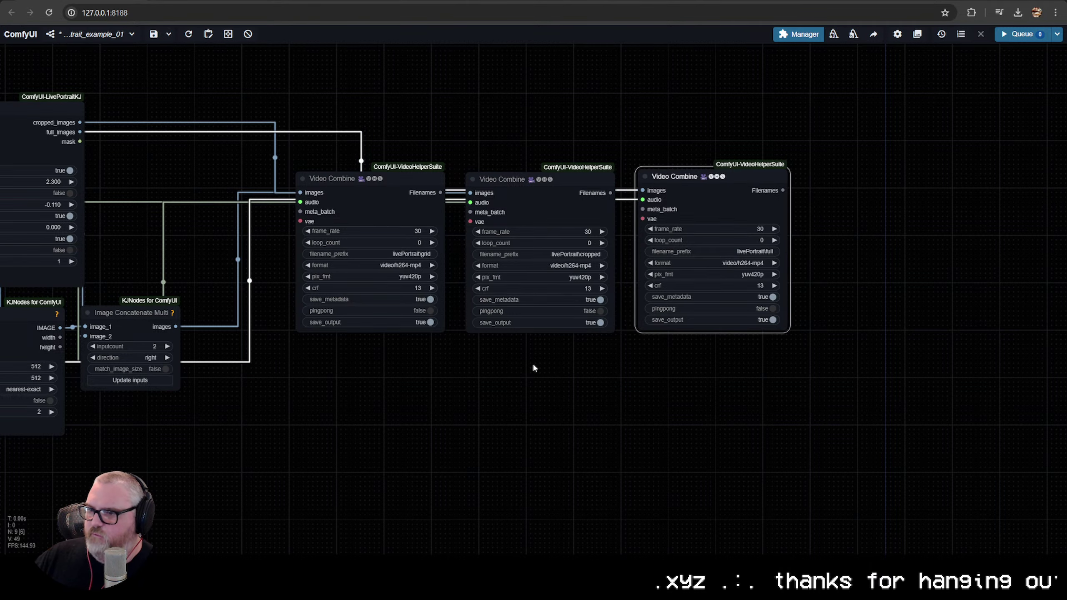
# Copy the Mental Floss Mr. Bean picture from the Google Images tab and paste it into the Load Image node
pyautogui.scroll(-3, 534, 368)
pyautogui.moveTo(700, 382); pyautogui.dragTo(758, 358)
pyautogui.scroll(4, 405, 342)
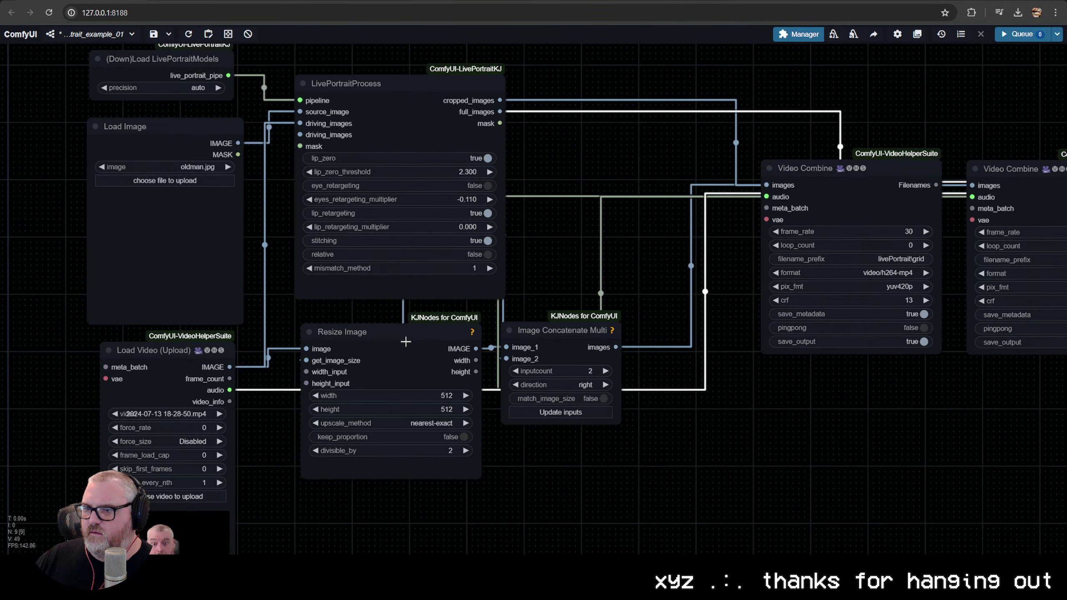
pyautogui.click(194, 203)
pyautogui.click(165, 181)
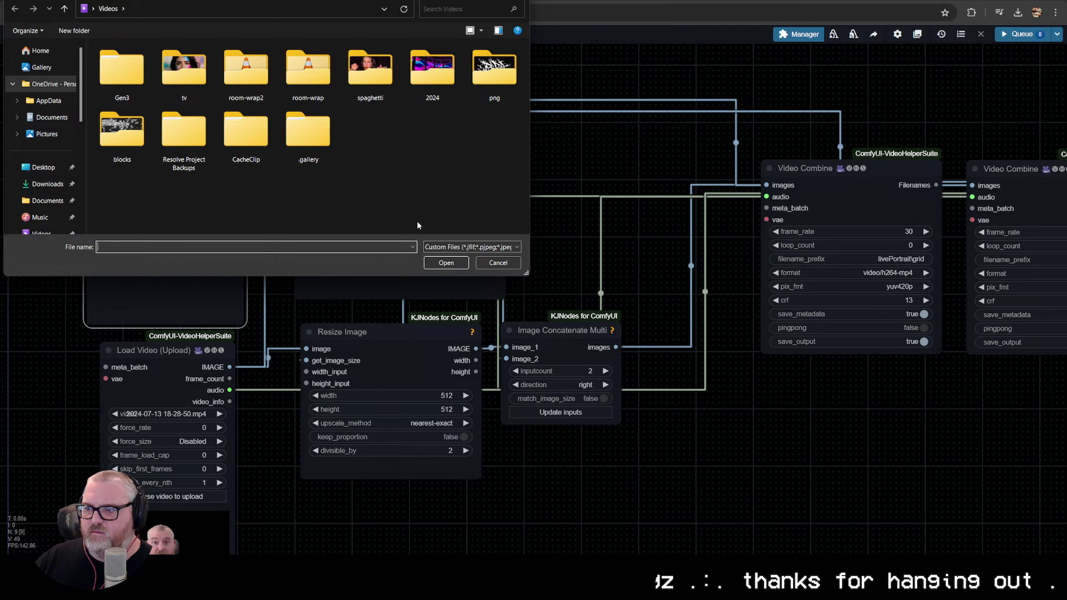
pyautogui.click(498, 263)
pyautogui.hotkey('ctrl', 'Tab')
pyautogui.rightClick(878, 277)
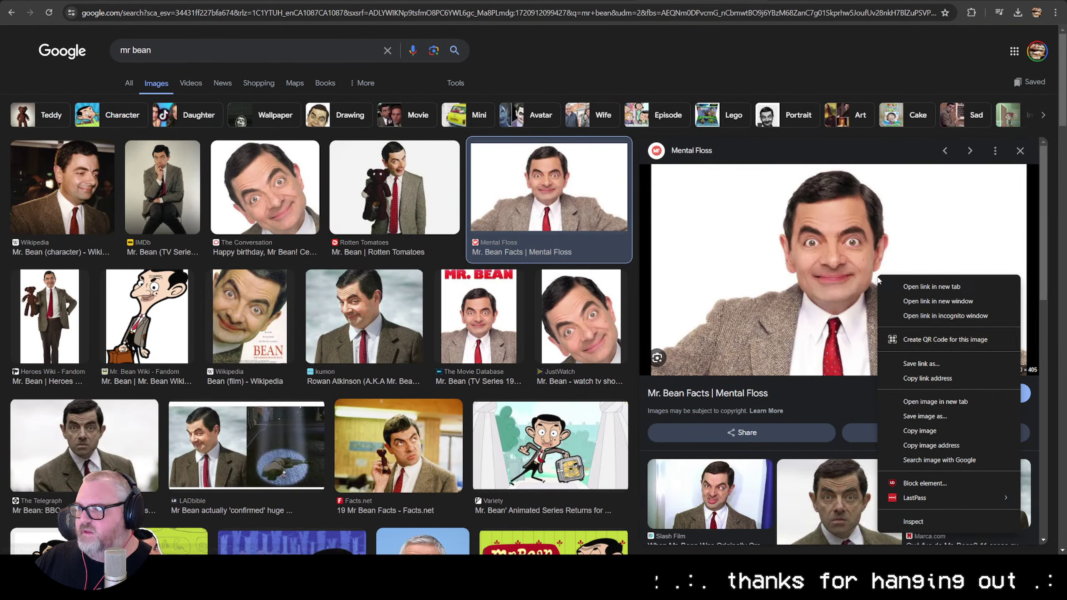
pyautogui.click(920, 431)
pyautogui.hotkey('ctrl', 'Tab')
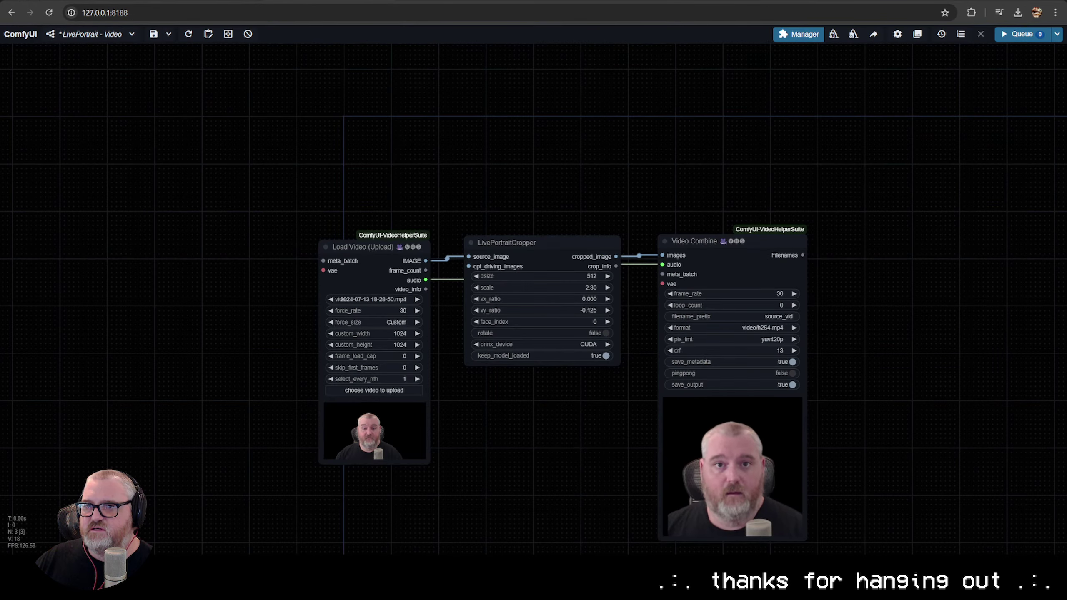
pyautogui.hotkey('ctrl', 'Tab')
pyautogui.hotkey('ctrl', 'v')
# Queue the Live Portrait workflow for generation
pyautogui.scroll(-3, 462, 224)
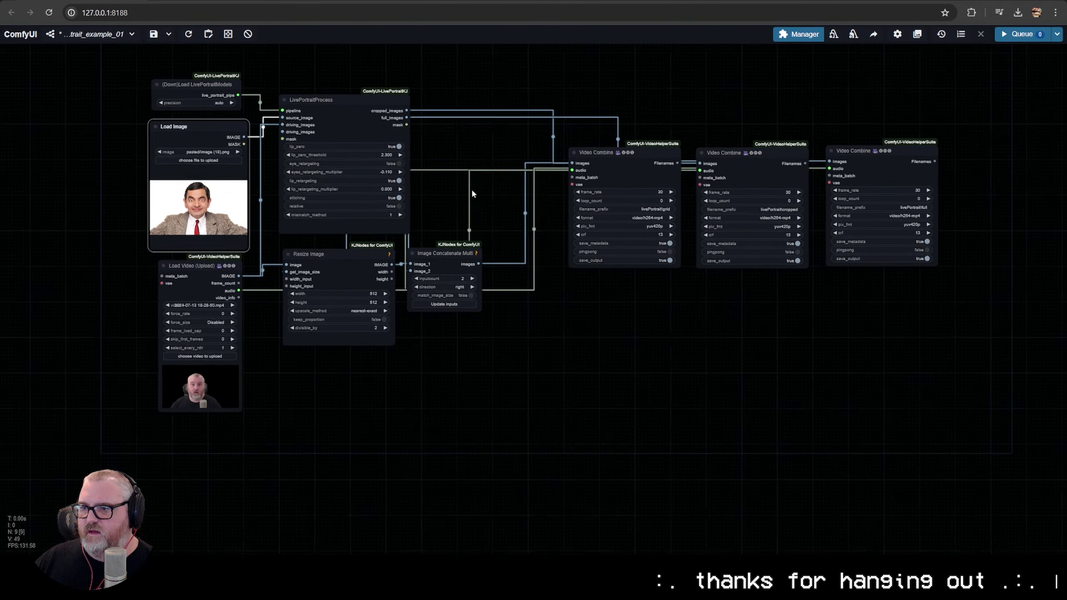
pyautogui.scroll(2, 472, 194)
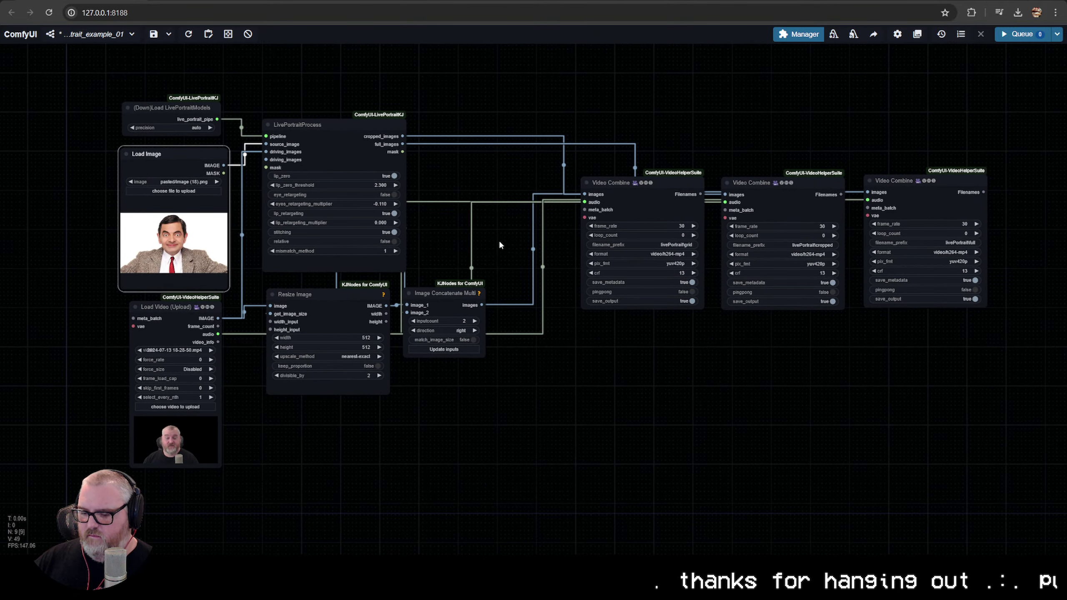
pyautogui.hotkey('ctrl', 'Return')
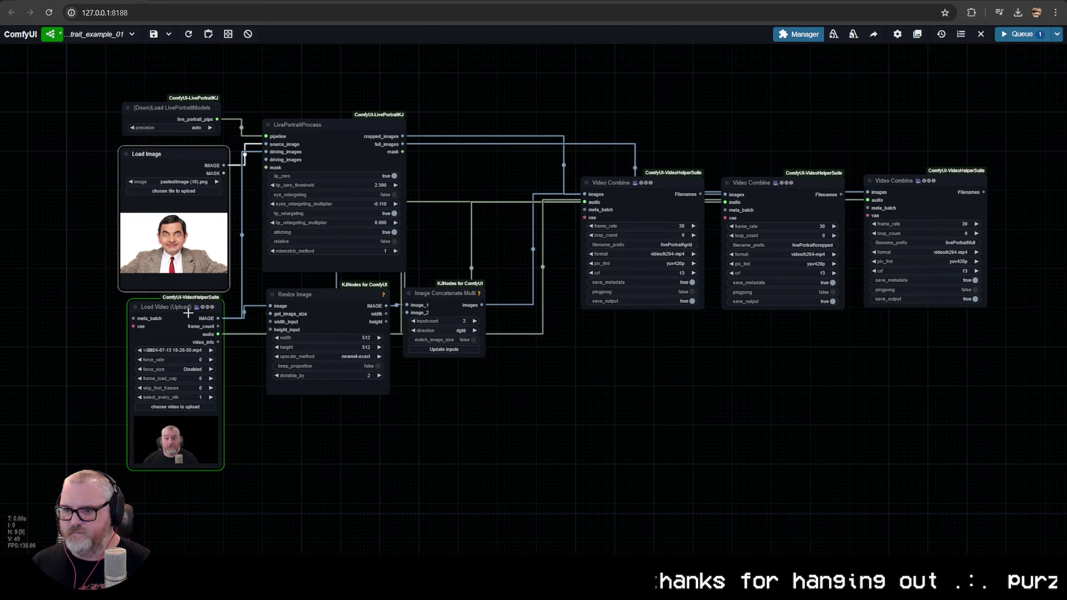
pyautogui.moveTo(188, 313); pyautogui.dragTo(185, 317)
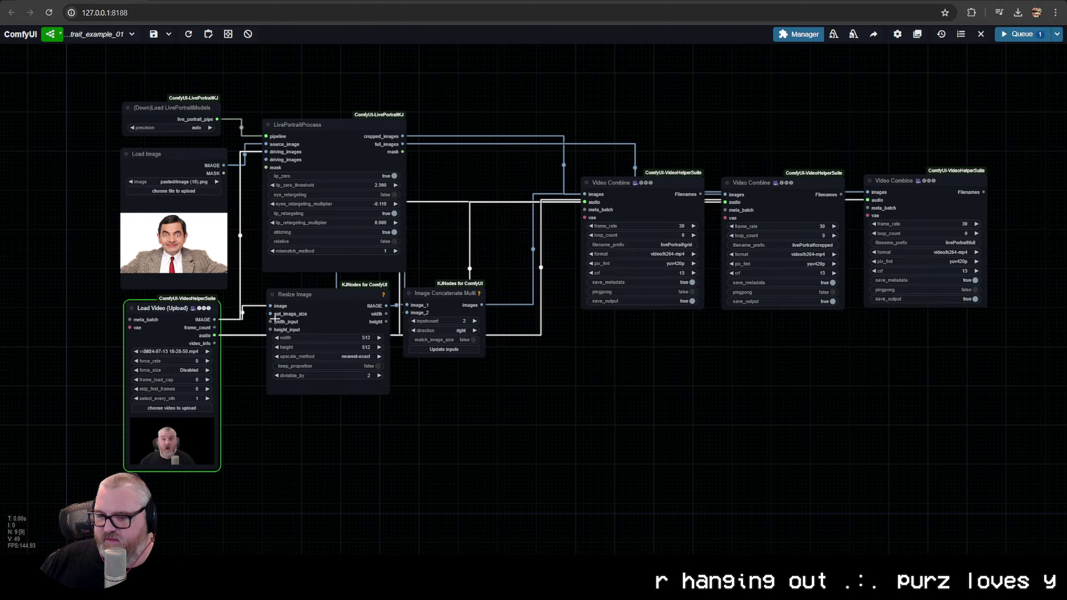
pyautogui.click(311, 312)
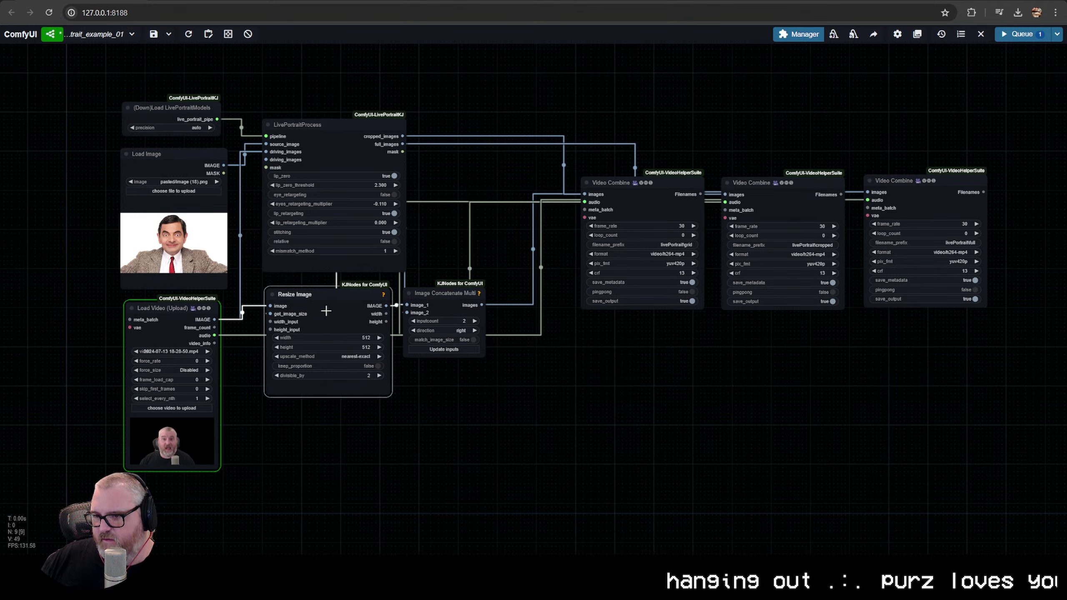
pyautogui.moveTo(192, 308); pyautogui.dragTo(199, 307)
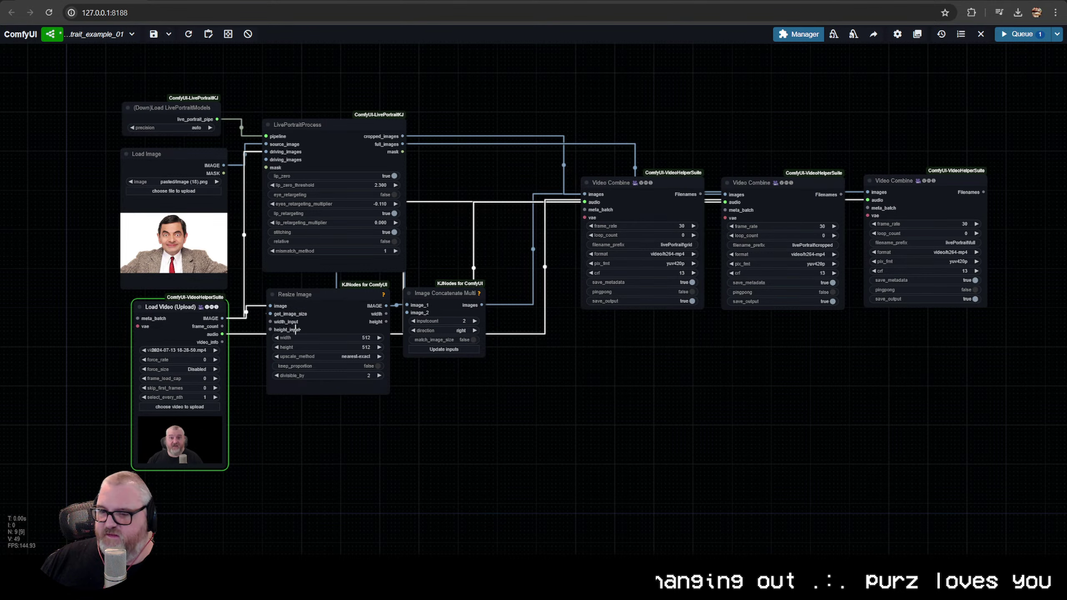
pyautogui.moveTo(214, 165); pyautogui.dragTo(213, 163)
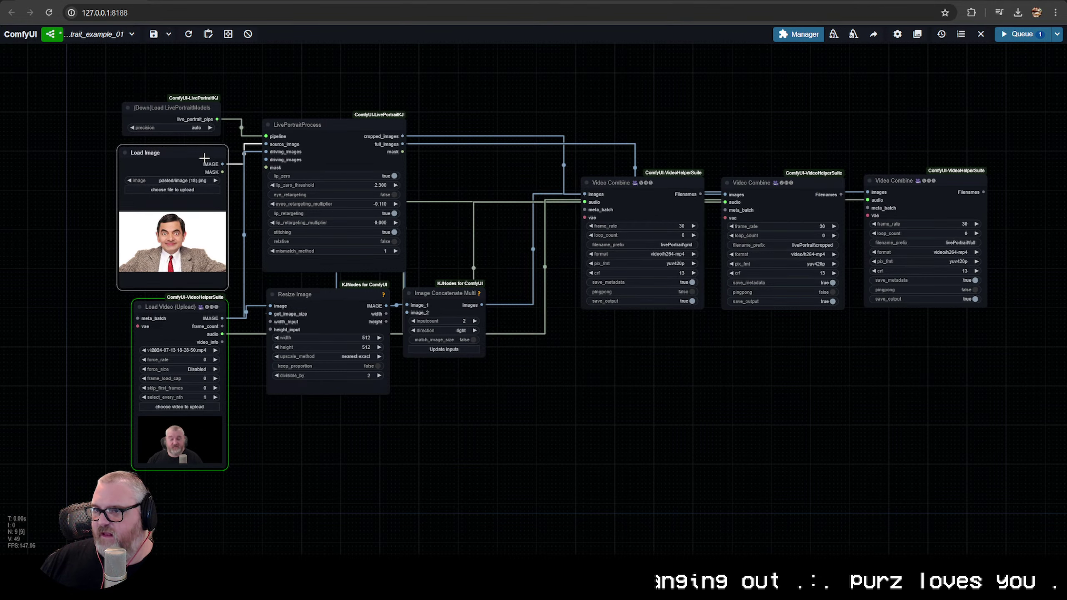
# Dismiss the LivePortraitProcess execution error and inspect that node's inputs and connections
pyautogui.moveTo(194, 108); pyautogui.dragTo(197, 108)
pyautogui.click(189, 71)
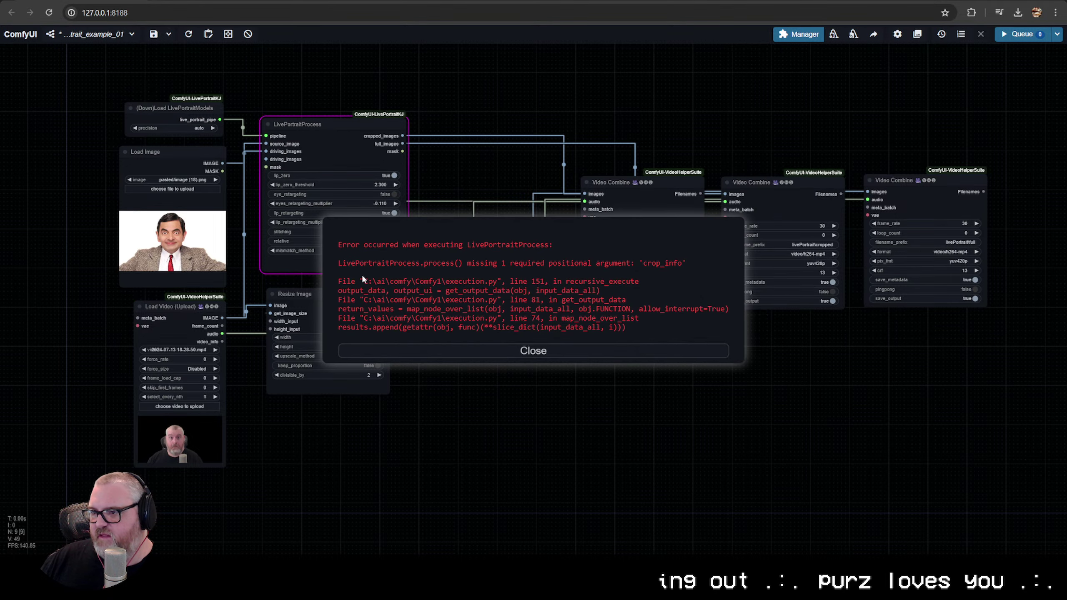
pyautogui.click(496, 345)
pyautogui.scroll(5, 324, 171)
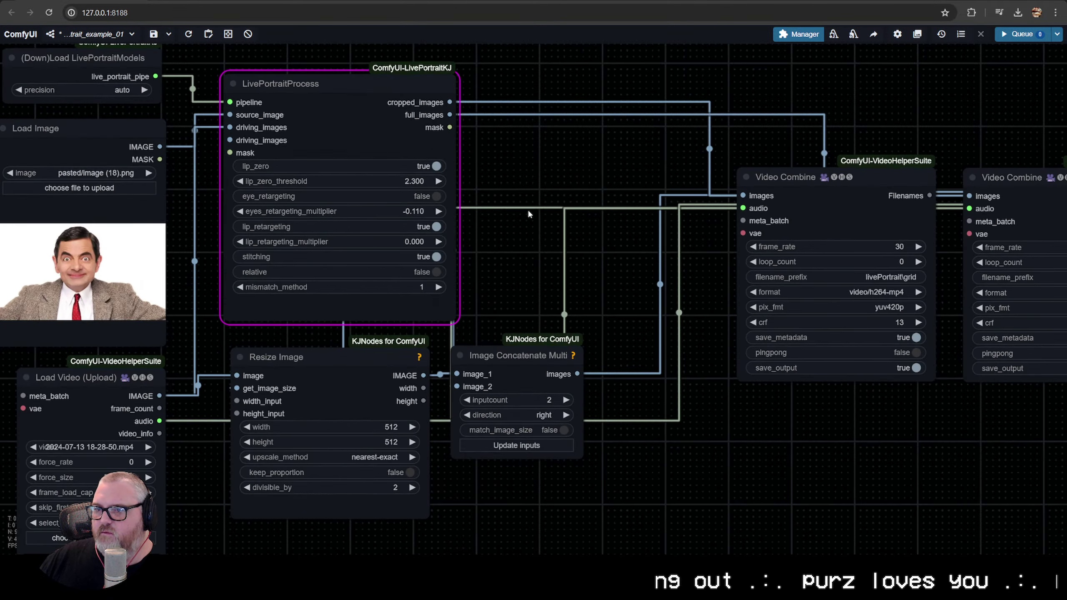
pyautogui.moveTo(529, 213); pyautogui.dragTo(663, 234)
pyautogui.click(500, 158)
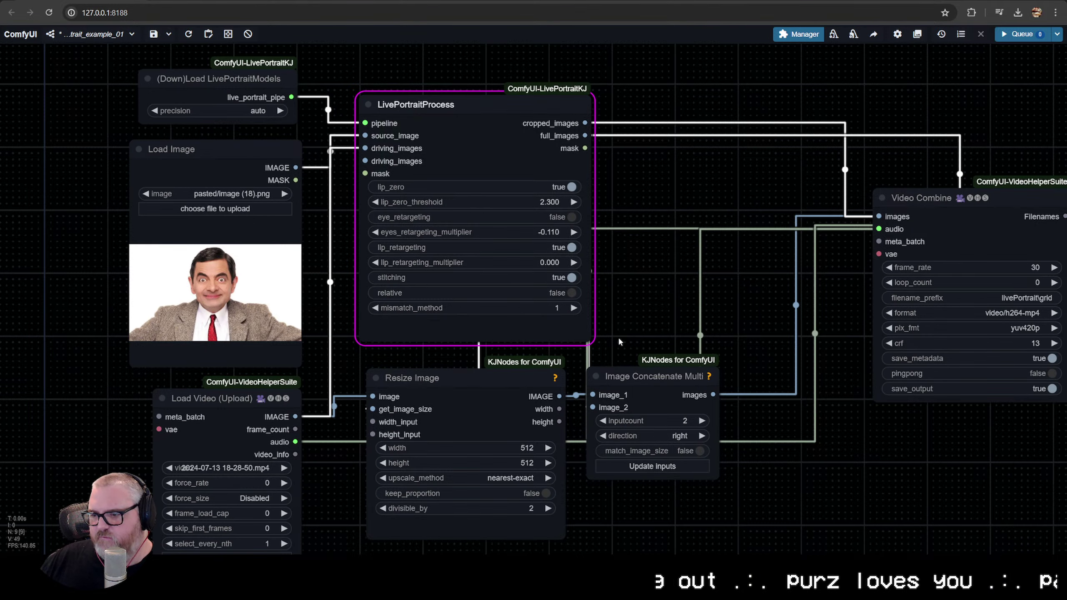
pyautogui.scroll(-5, 698, 297)
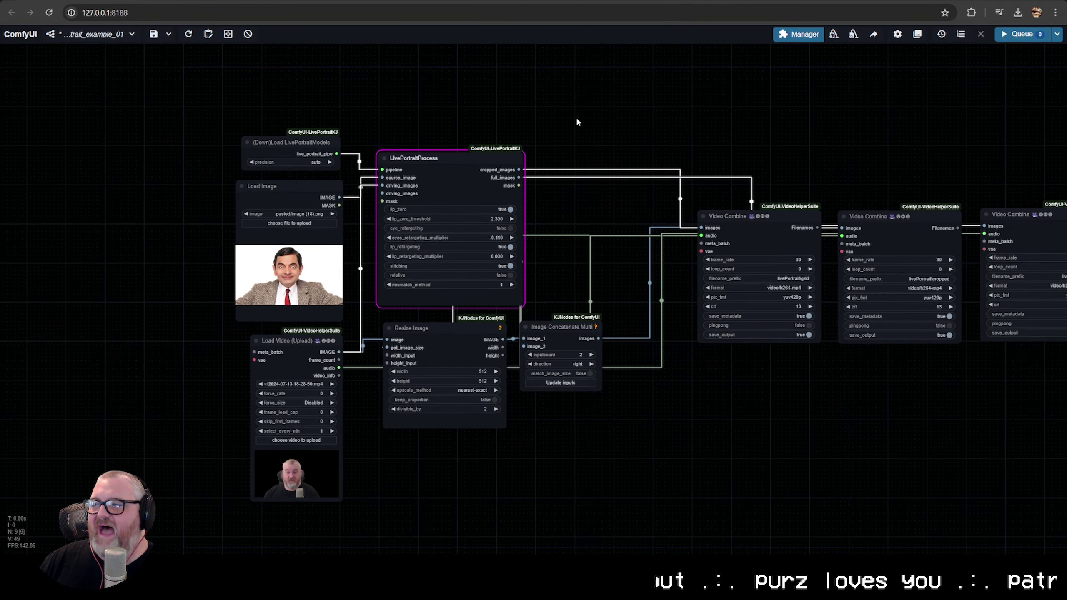
# Search the custom nodes manager for "live" and update the ComfyUI-LivePortraitKJ node pack
pyautogui.click(798, 34)
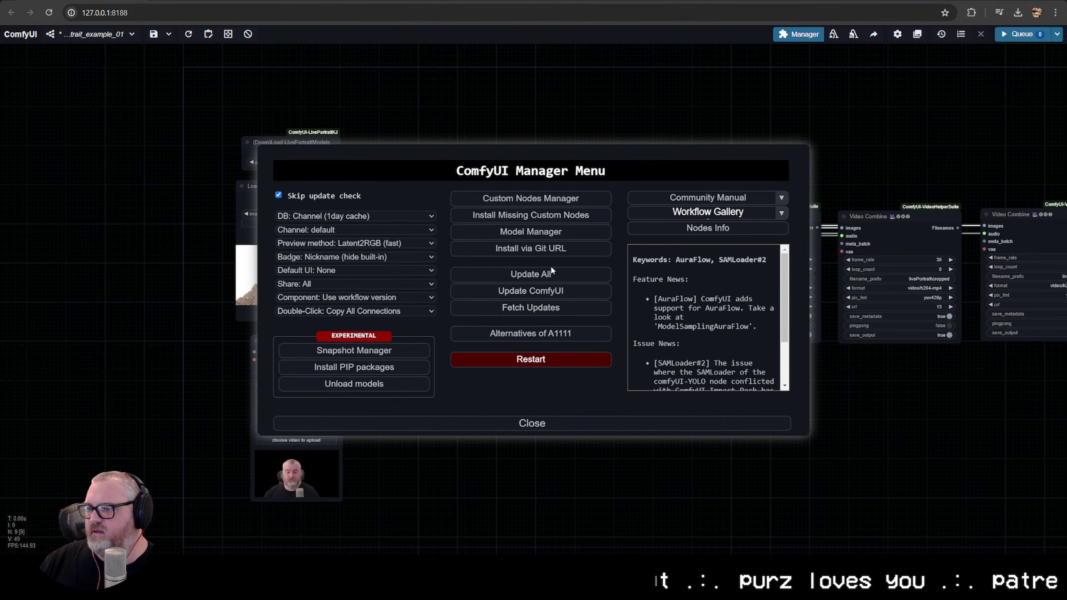
pyautogui.click(551, 197)
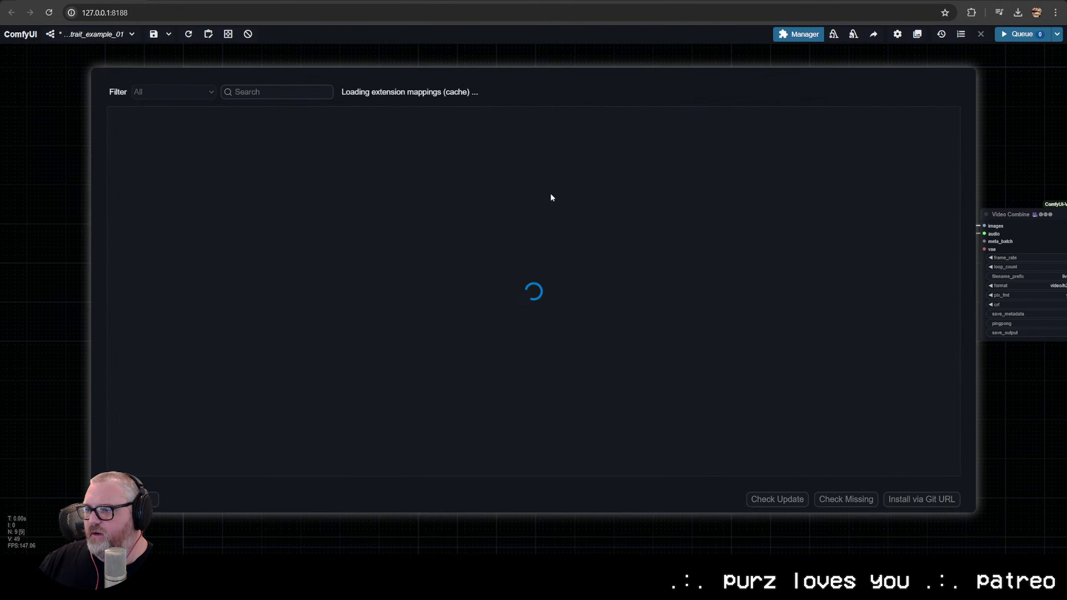
pyautogui.click(255, 91)
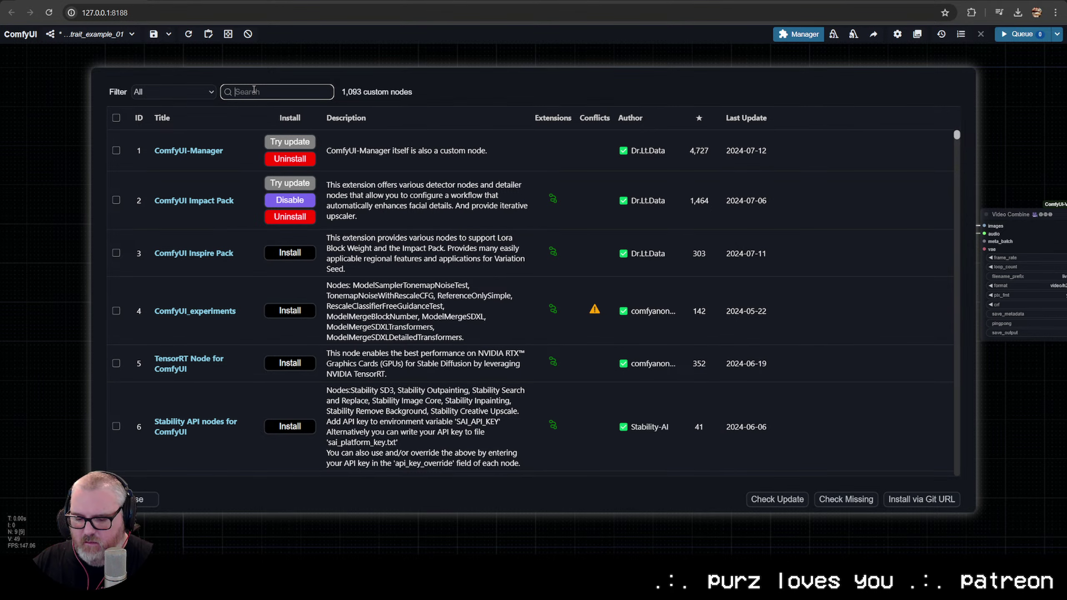
pyautogui.write('live')
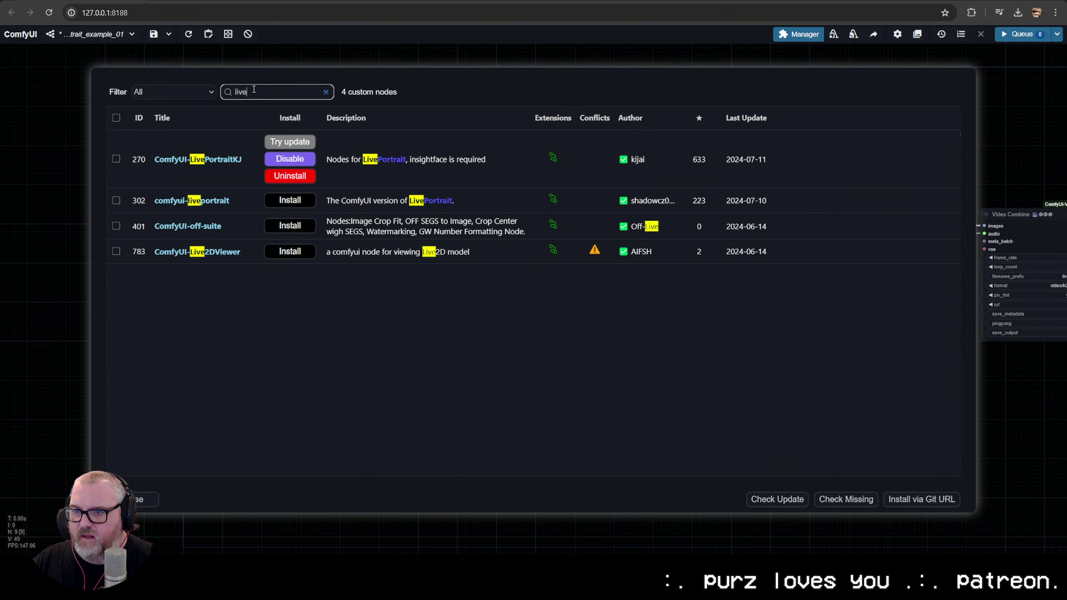
pyautogui.click(290, 141)
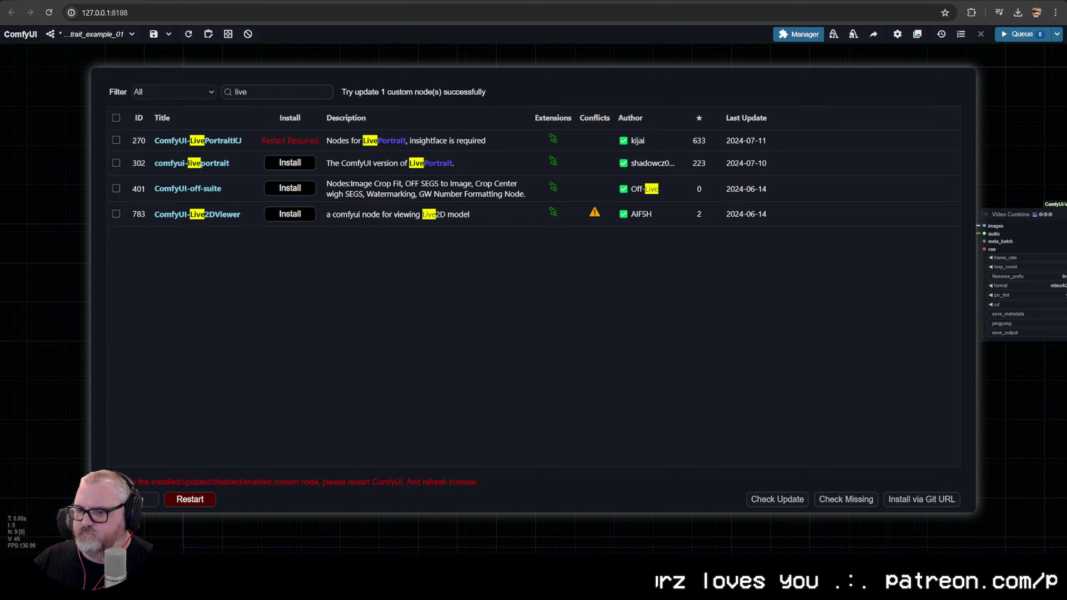
# Restart the ComfyUI server, follow its startup in the console window, and reload the workflow page
pyautogui.click(197, 500)
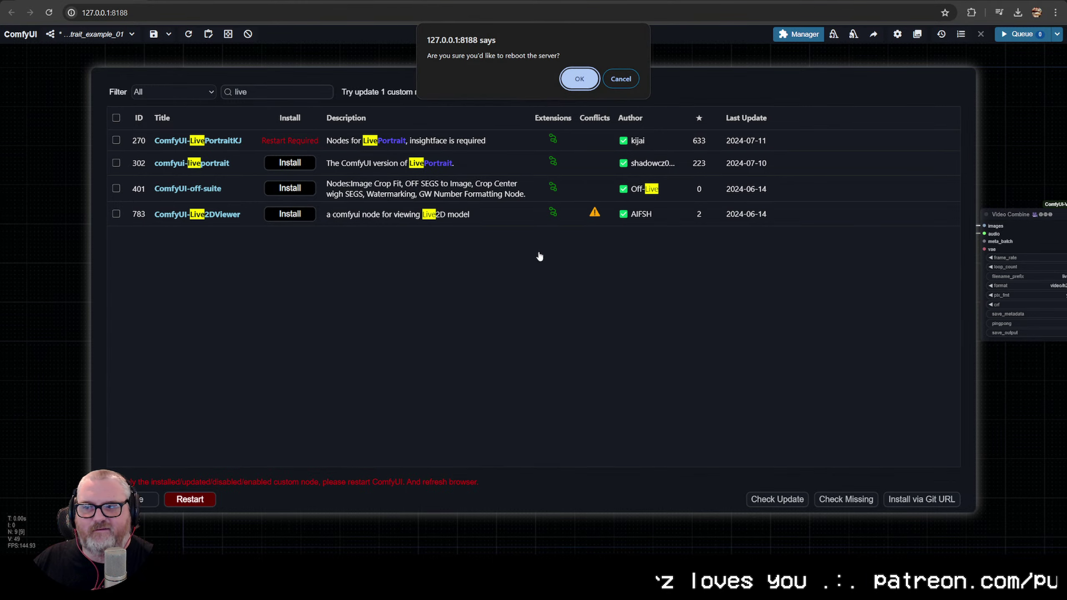
pyautogui.click(611, 80)
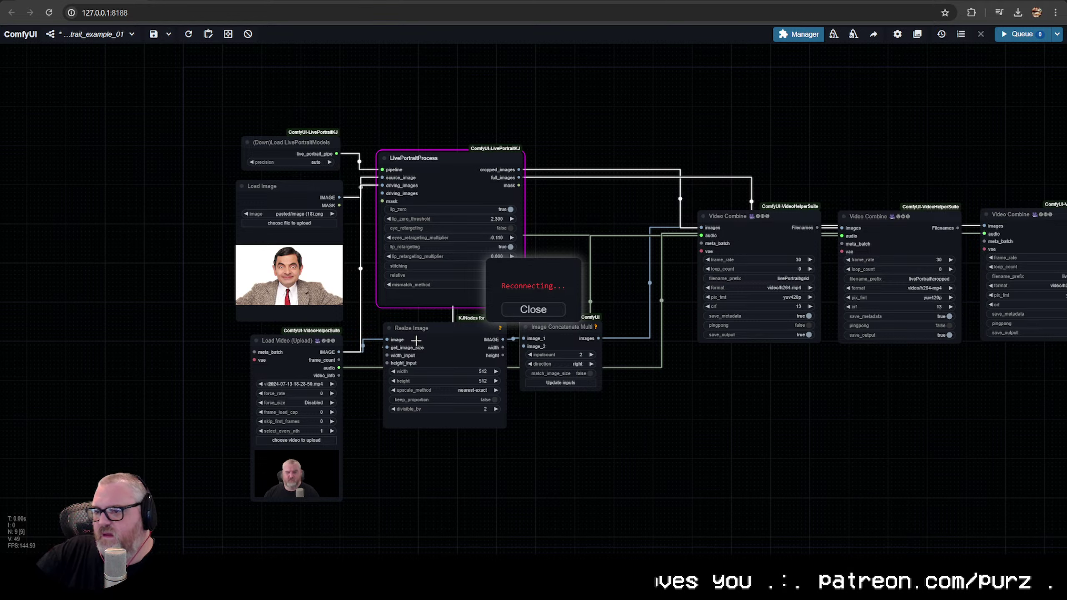
pyautogui.hotkey('alt', 'Tab')
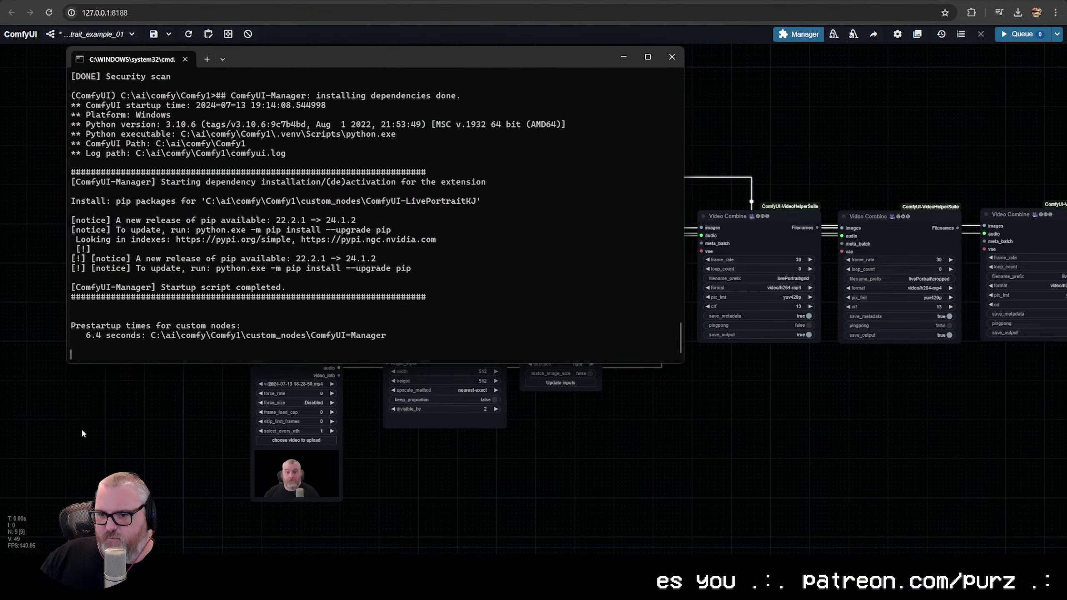
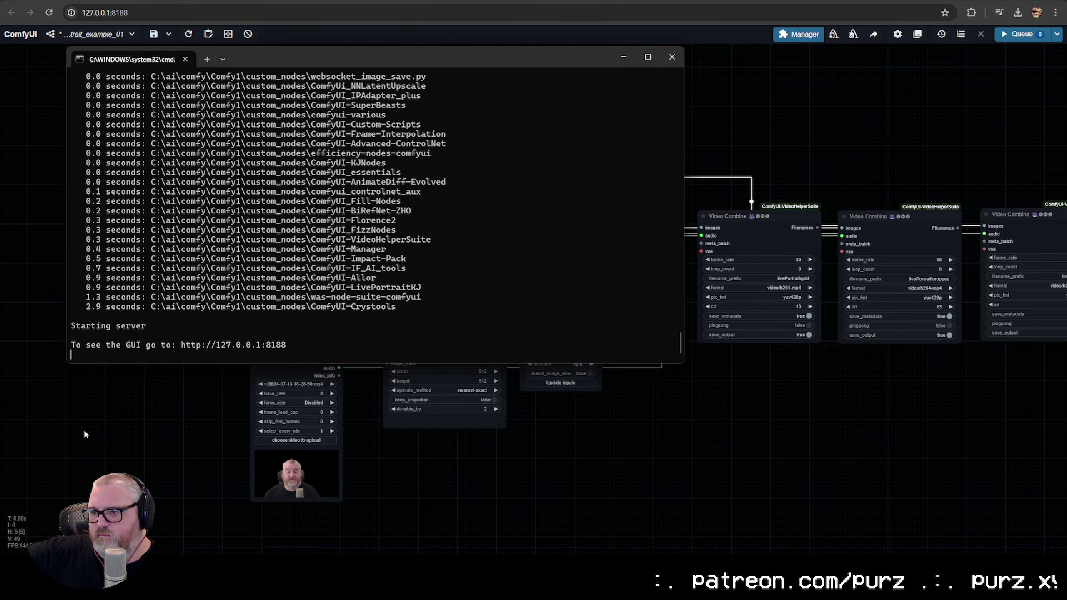
pyautogui.click(553, 447)
pyautogui.press('F5')
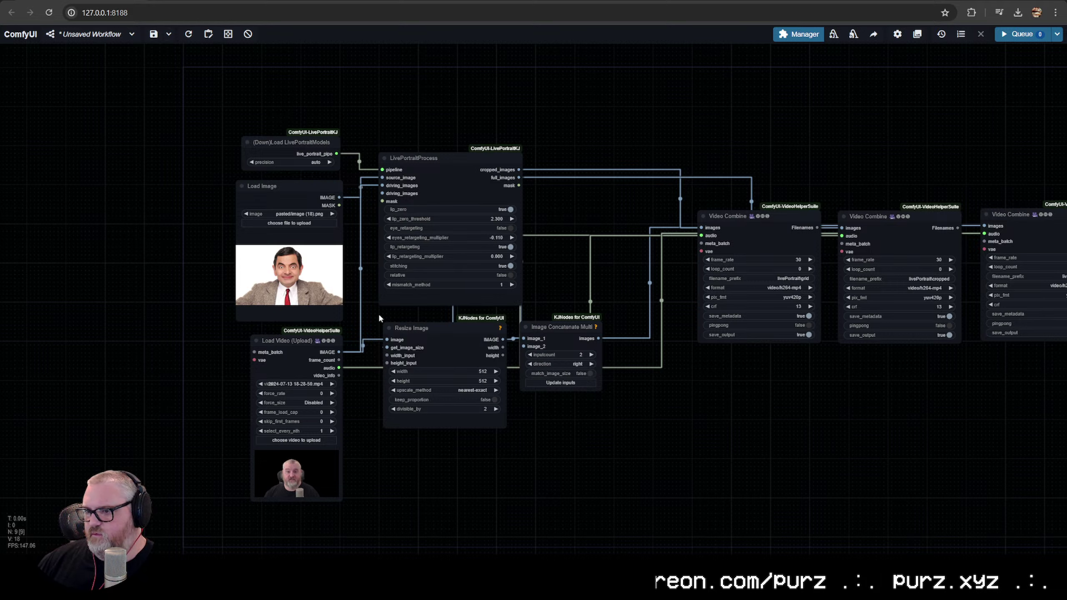
# Review the reloaded node graph and queue the workflow again with the updated LivePortraitKJ nodes
pyautogui.scroll(4, 379, 318)
pyautogui.moveTo(398, 378); pyautogui.dragTo(332, 393)
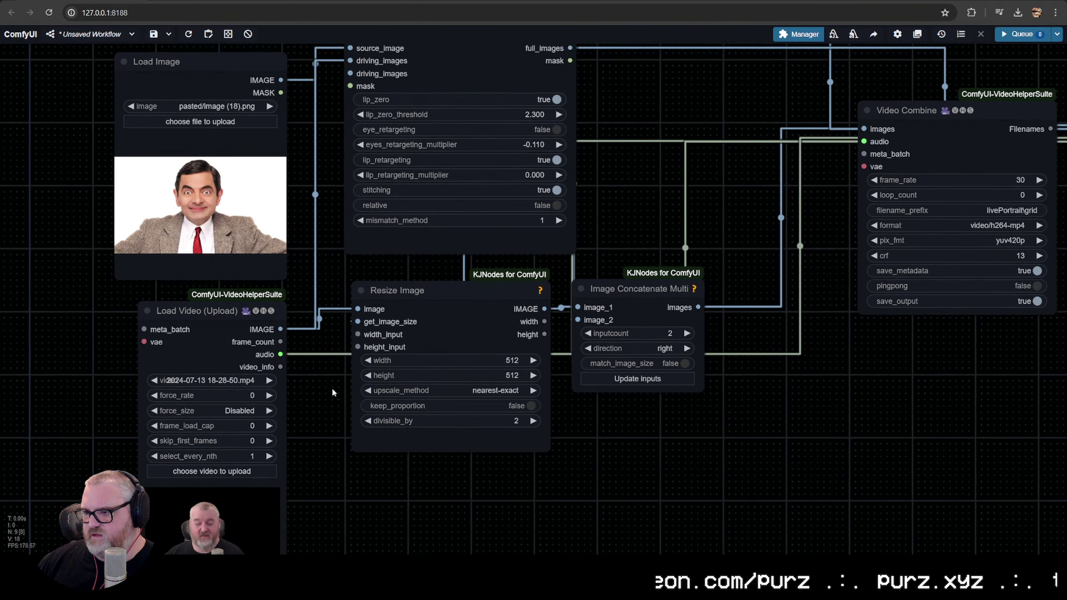
pyautogui.scroll(-2, 333, 389)
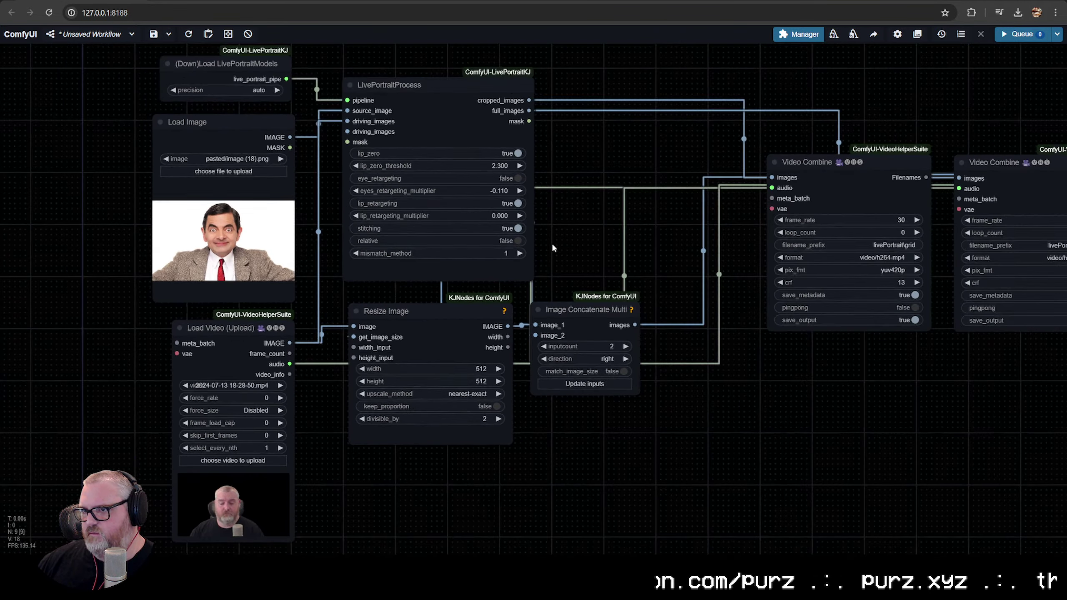
pyautogui.moveTo(553, 249); pyautogui.dragTo(143, 281)
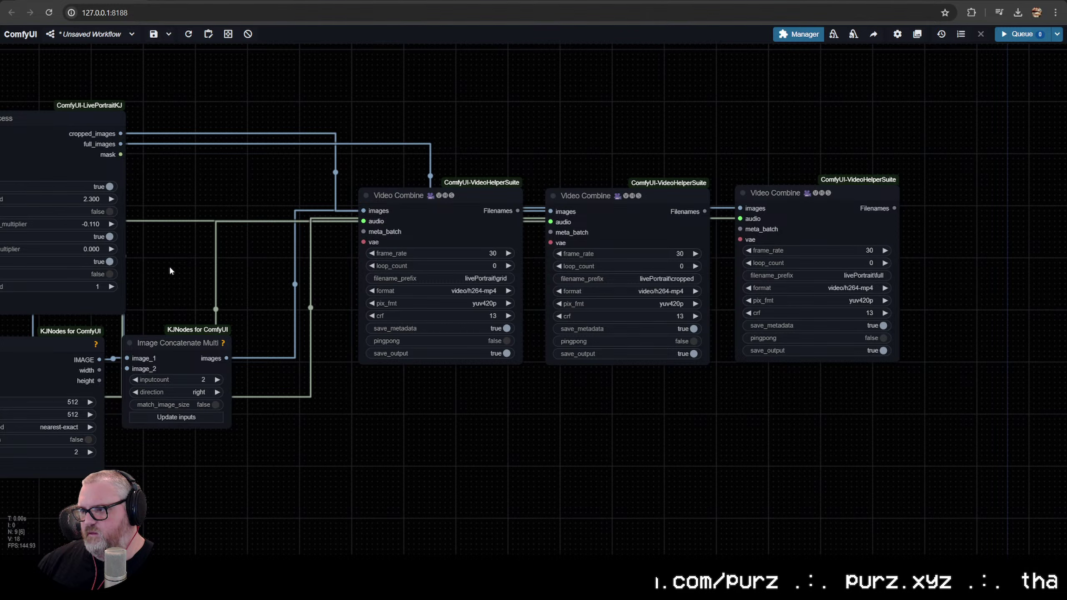
pyautogui.scroll(-3, 353, 507)
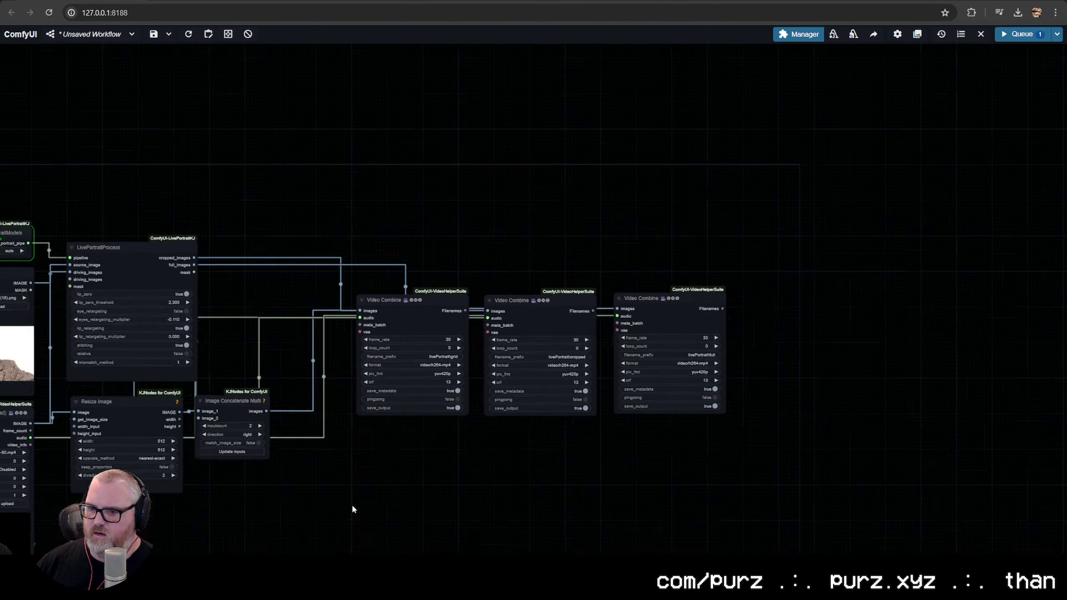
pyautogui.moveTo(353, 507); pyautogui.dragTo(708, 407)
pyautogui.scroll(2, 493, 439)
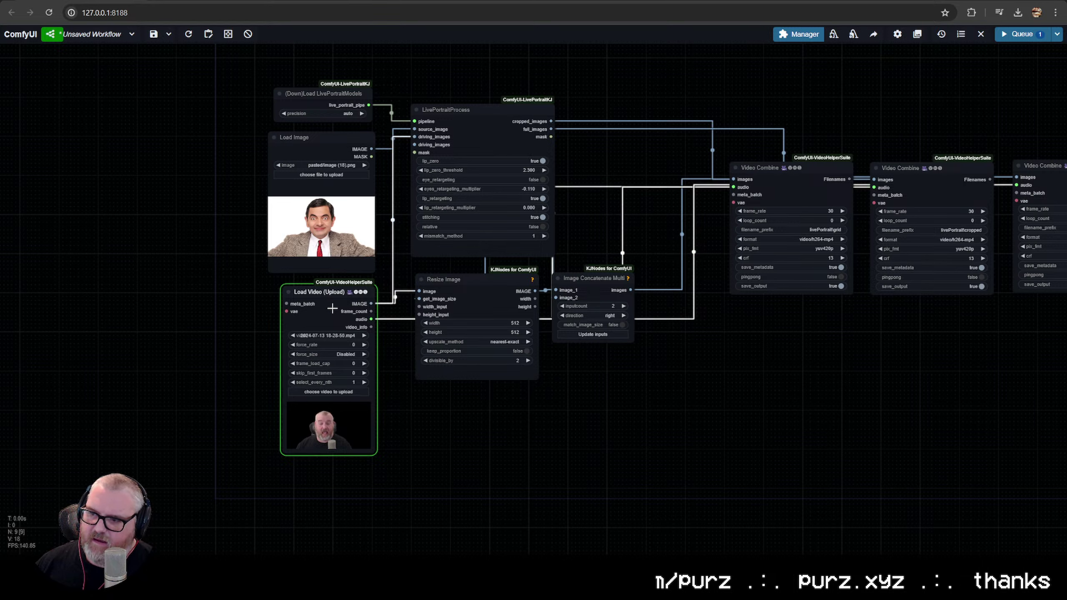
pyautogui.click(320, 139)
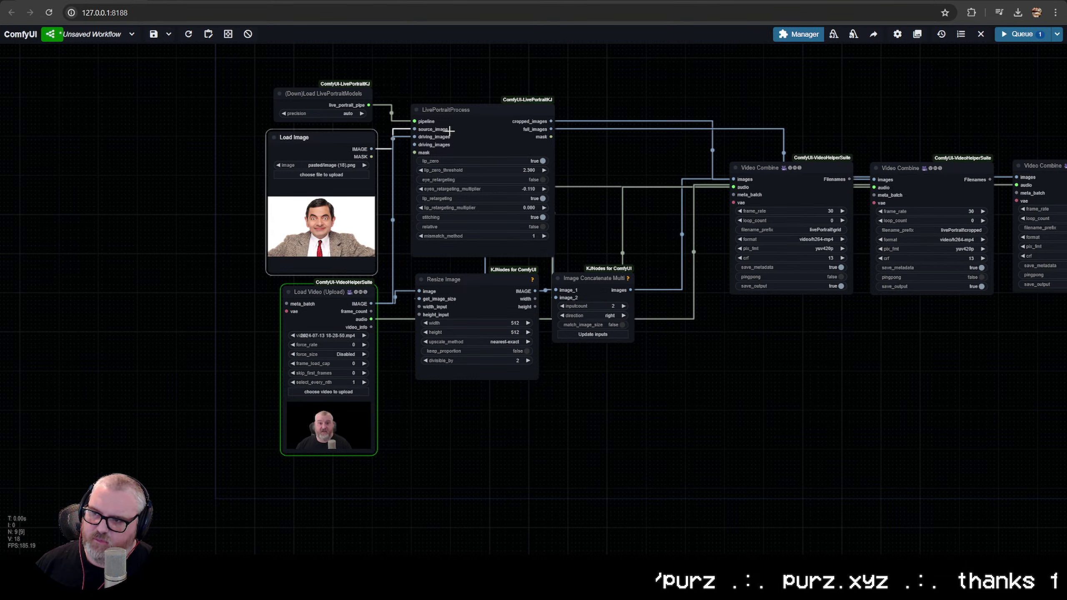
pyautogui.click(485, 128)
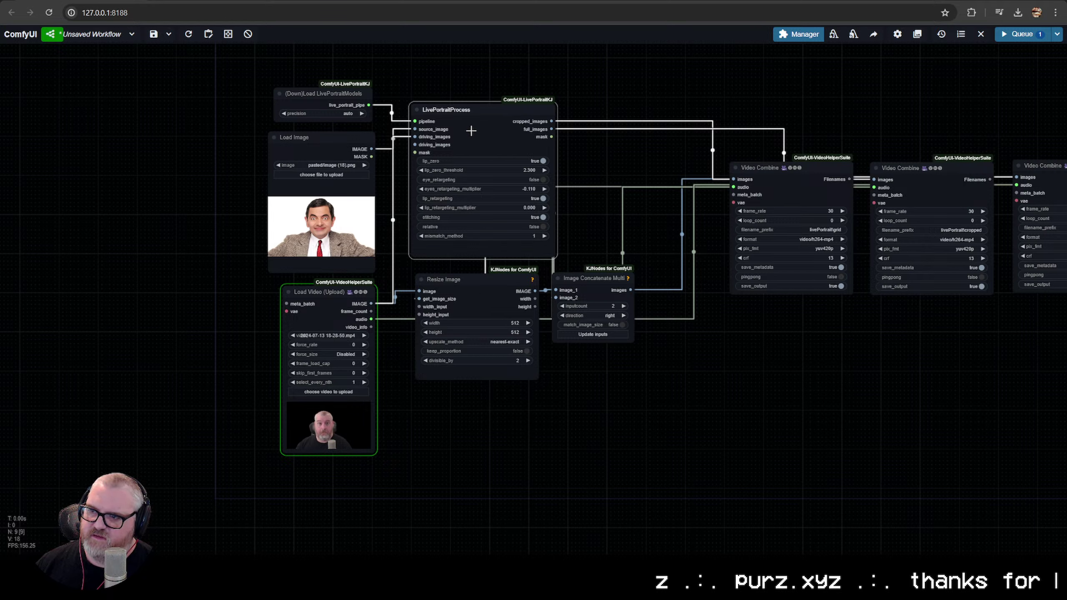
# Reposition the three Video Combine nodes side by side in a tidy row
pyautogui.scroll(3, 591, 154)
pyautogui.moveTo(750, 171); pyautogui.dragTo(603, 147)
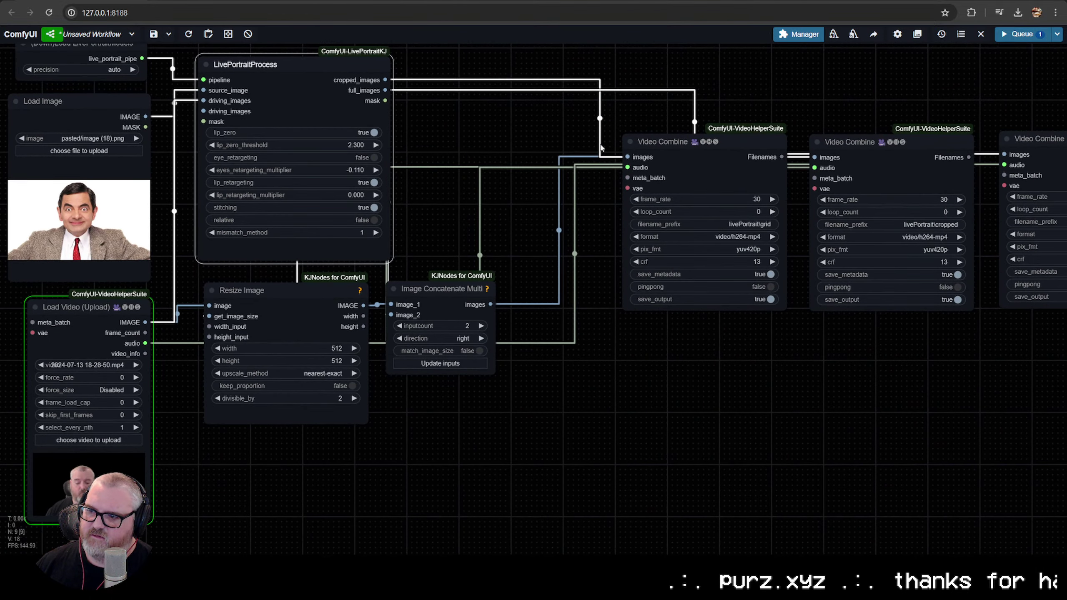
pyautogui.moveTo(696, 145); pyautogui.dragTo(592, 145)
pyautogui.moveTo(869, 147); pyautogui.dragTo(633, 126)
pyautogui.moveTo(909, 125); pyautogui.dragTo(798, 118)
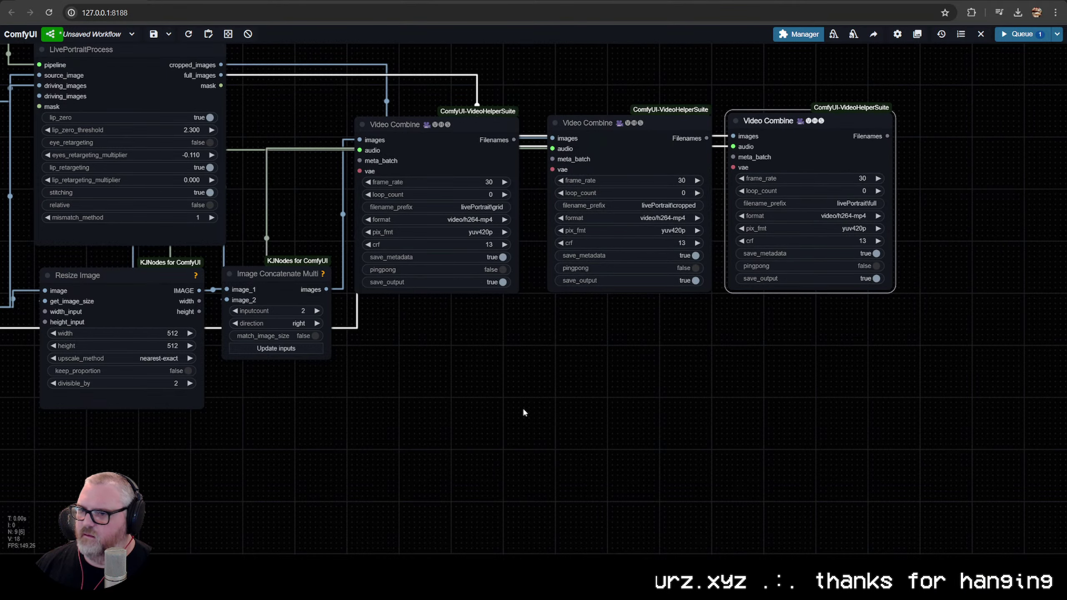
pyautogui.moveTo(773, 410); pyautogui.dragTo(815, 398)
pyautogui.scroll(-3, 654, 414)
pyautogui.scroll(3, 488, 421)
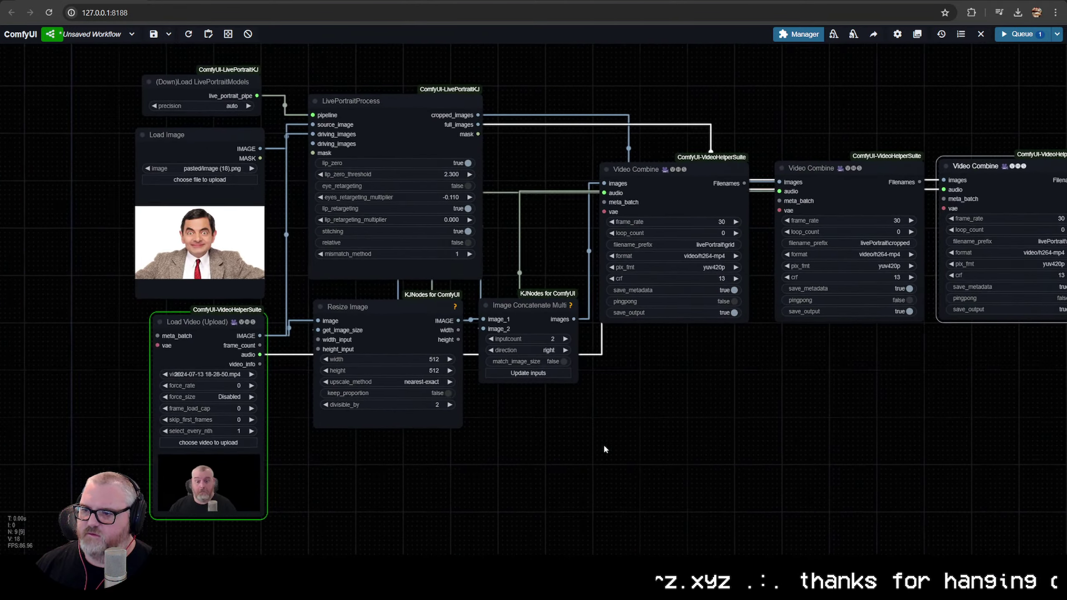
pyautogui.moveTo(604, 445); pyautogui.dragTo(556, 445)
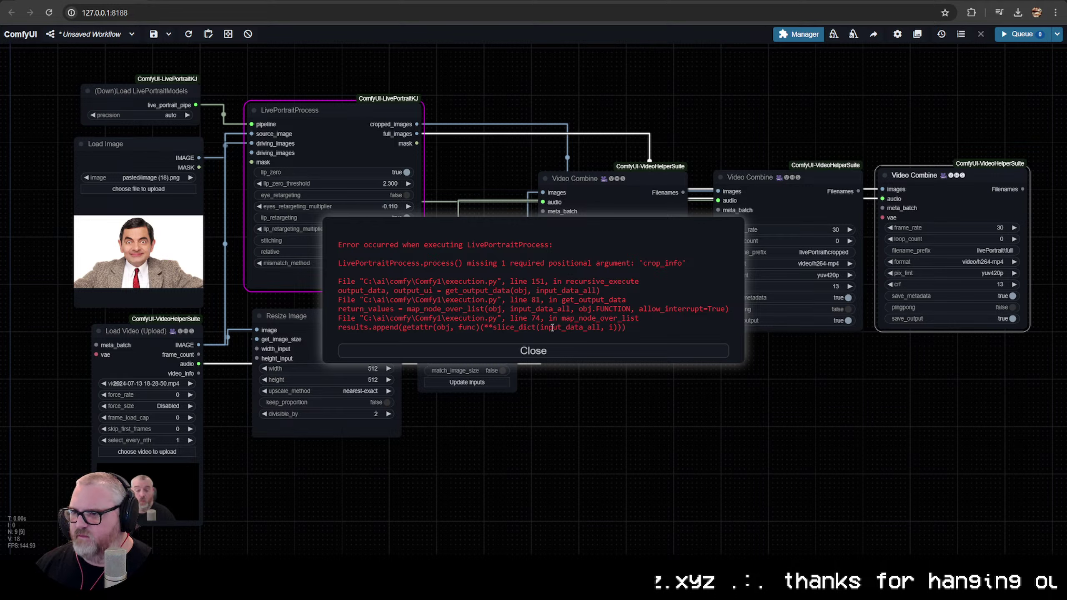
# Dismiss the execution error and add a fresh LivePortraitProcess node above the existing graph
pyautogui.click(528, 358)
pyautogui.moveTo(324, 127); pyautogui.dragTo(325, 115)
pyautogui.moveTo(454, 179); pyautogui.dragTo(630, 229)
pyautogui.doubleClick(486, 96)
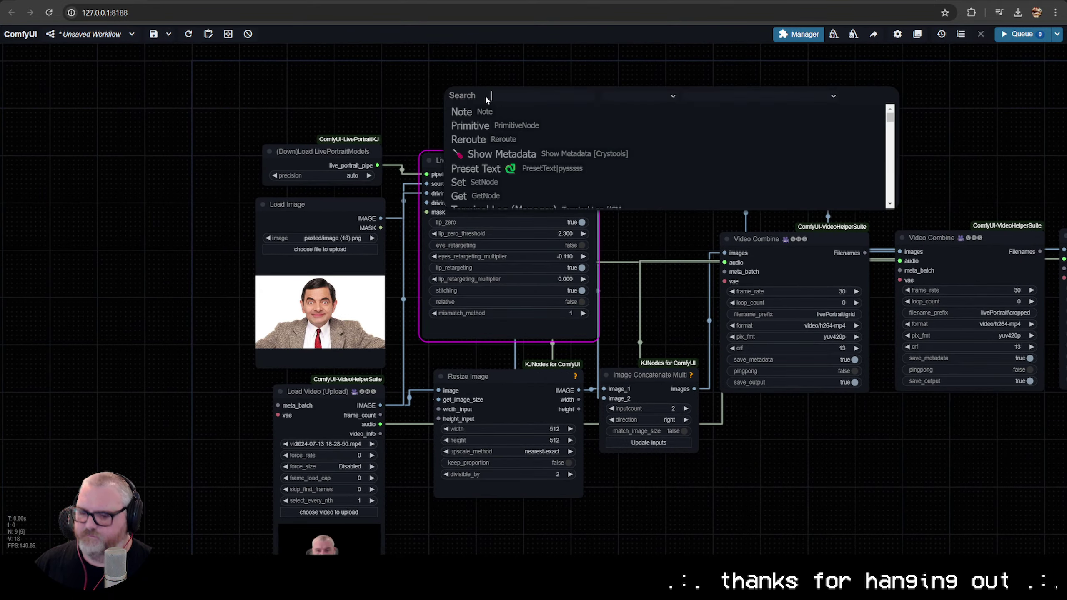
pyautogui.write('livepor')
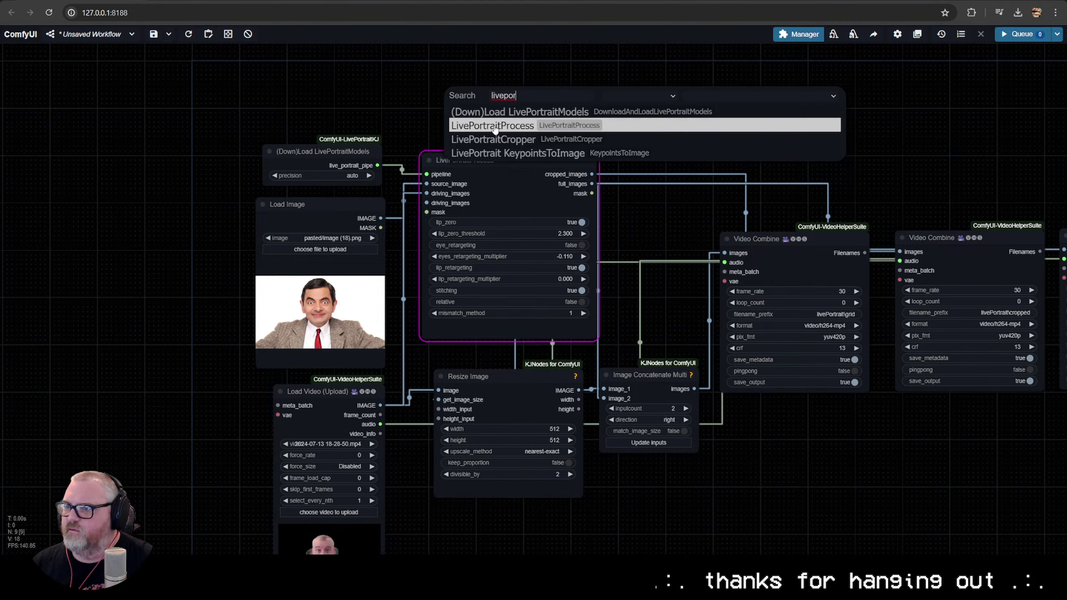
pyautogui.click(495, 126)
pyautogui.moveTo(524, 107); pyautogui.dragTo(693, 53)
pyautogui.scroll(5, 693, 53)
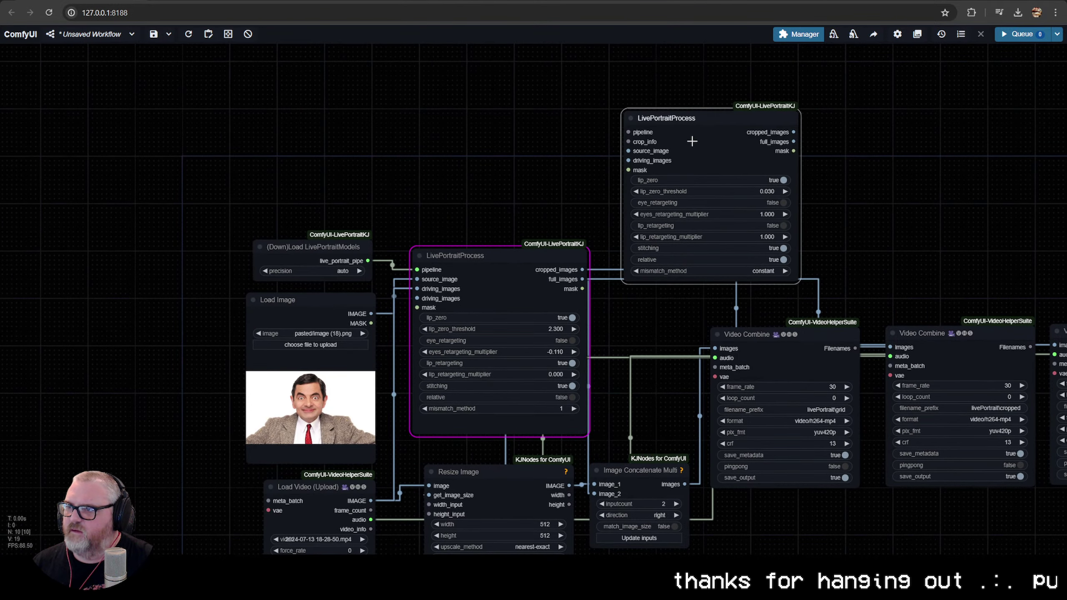
# Add a LivePortrait KeypointsToImage node and place it above the graph, beside the new LivePortraitProcess node
pyautogui.doubleClick(458, 114)
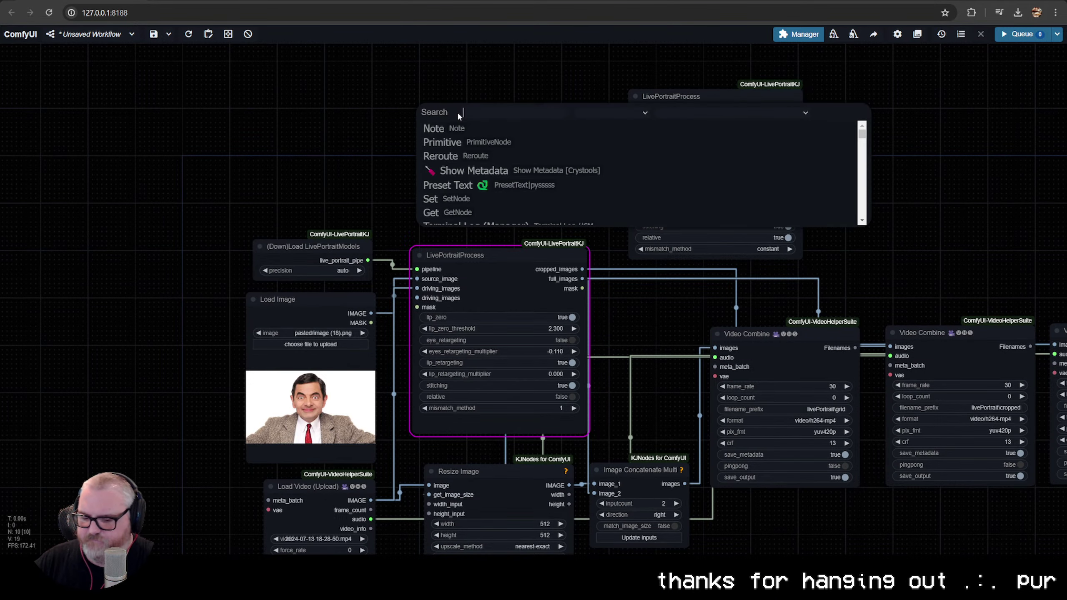
pyautogui.write('livepor')
pyautogui.click(475, 173)
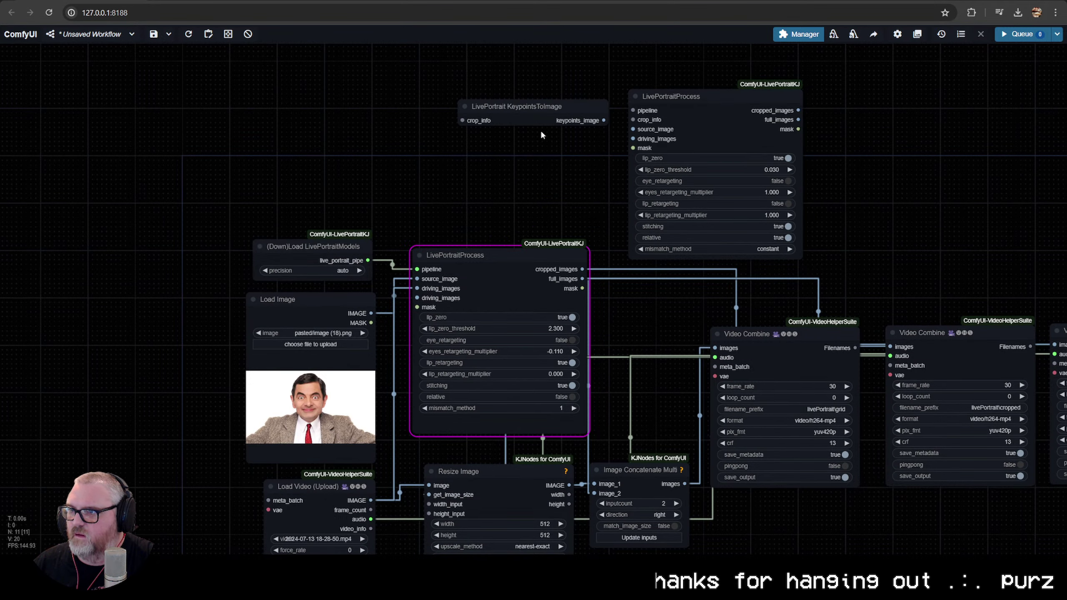
pyautogui.moveTo(540, 130); pyautogui.dragTo(494, 65)
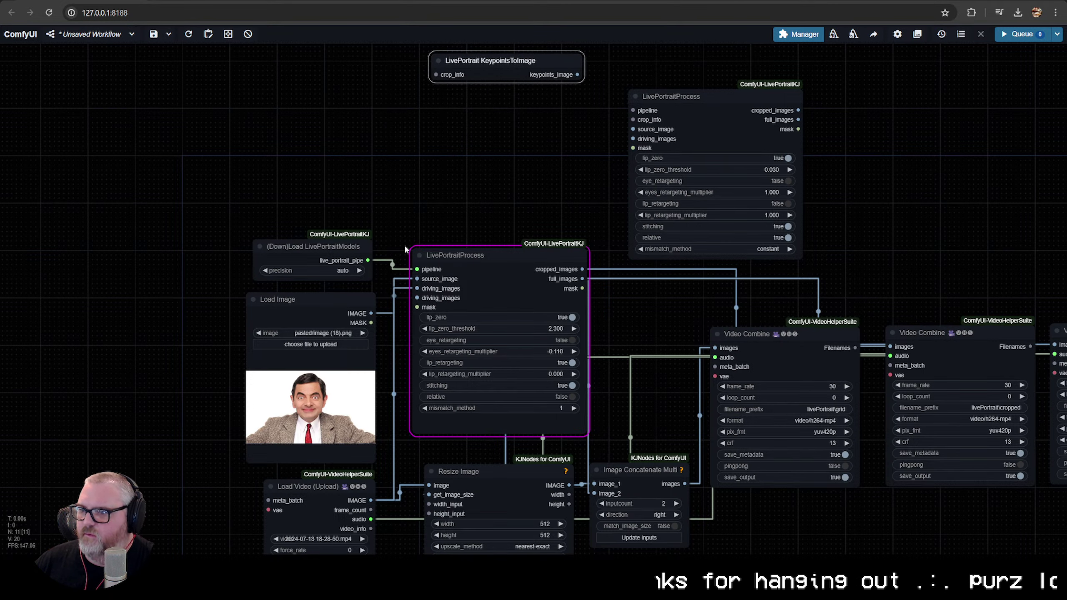
# Try to load a workflow from the 7322219-hd_1366_720_25fps.mp4 file in the Downloads folder
pyautogui.moveTo(383, 323); pyautogui.dragTo(363, 265)
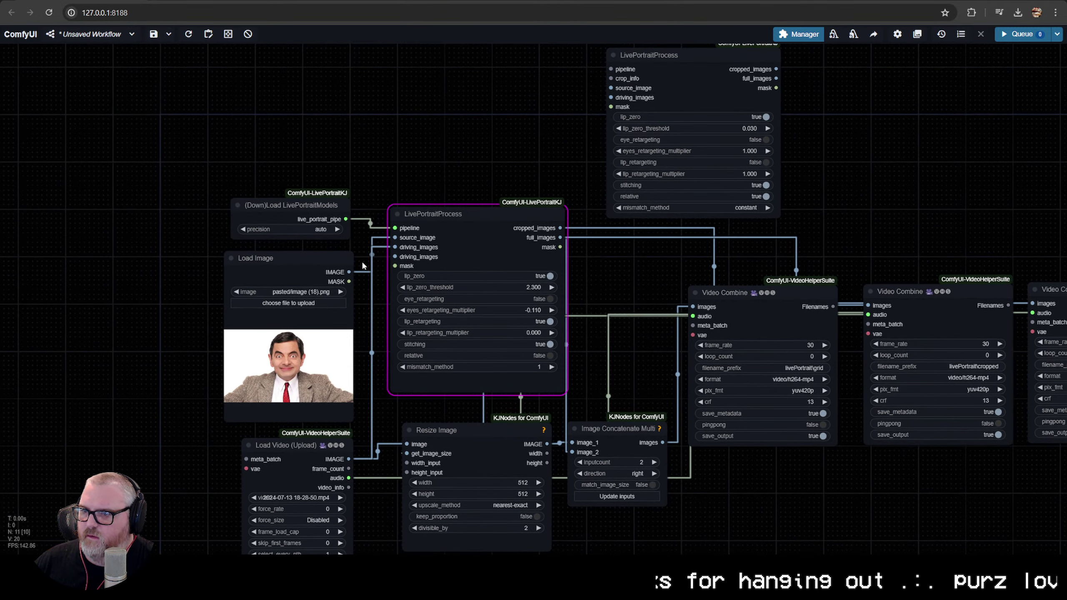
pyautogui.moveTo(328, 52); pyautogui.dragTo(288, 134)
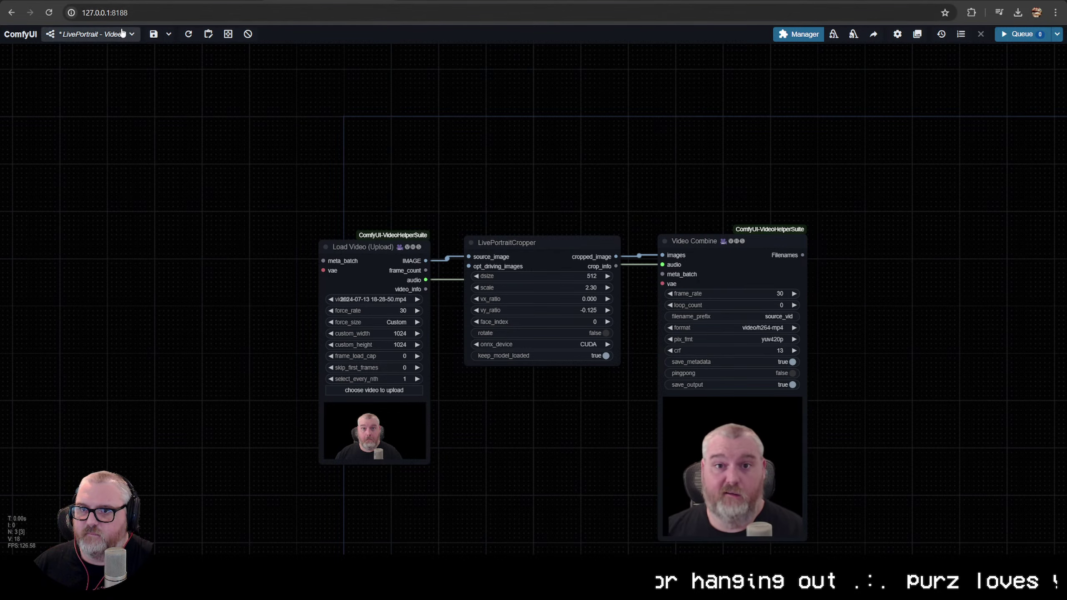
pyautogui.click(132, 35)
pyautogui.click(118, 55)
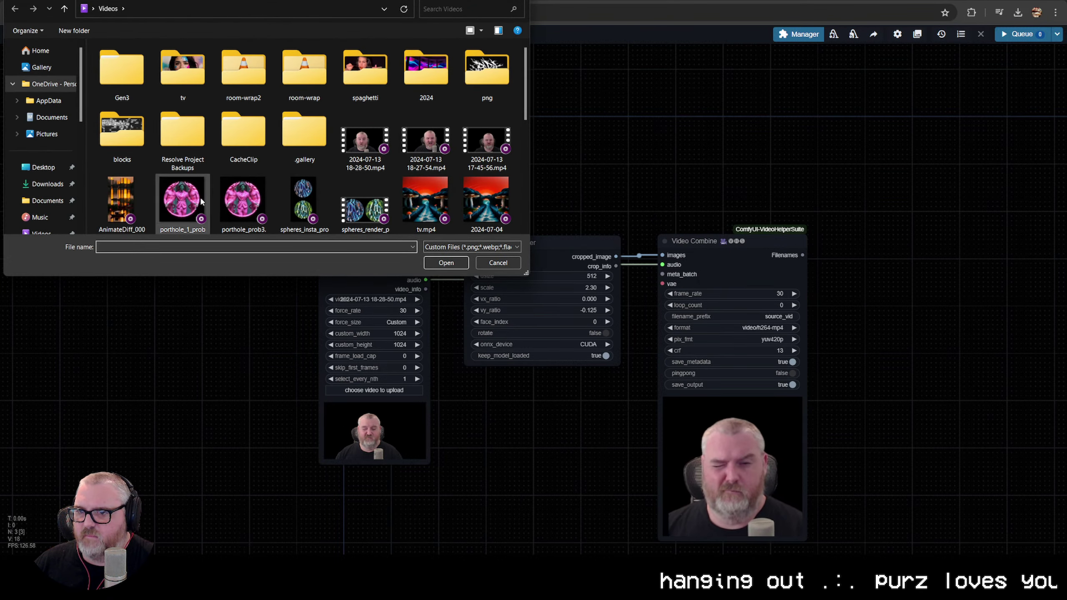
pyautogui.click(47, 184)
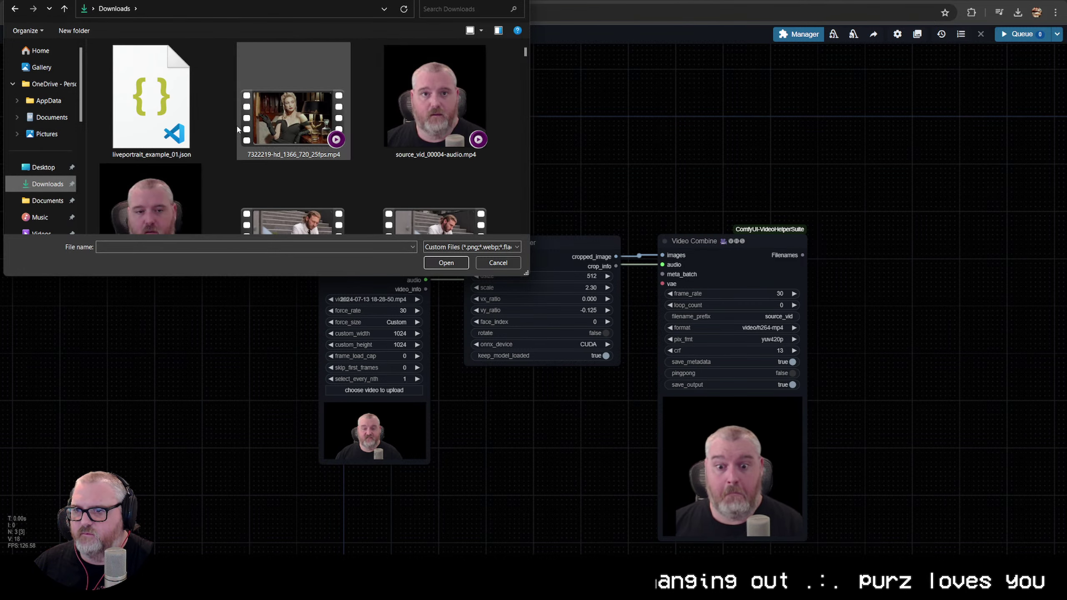
pyautogui.doubleClick(287, 117)
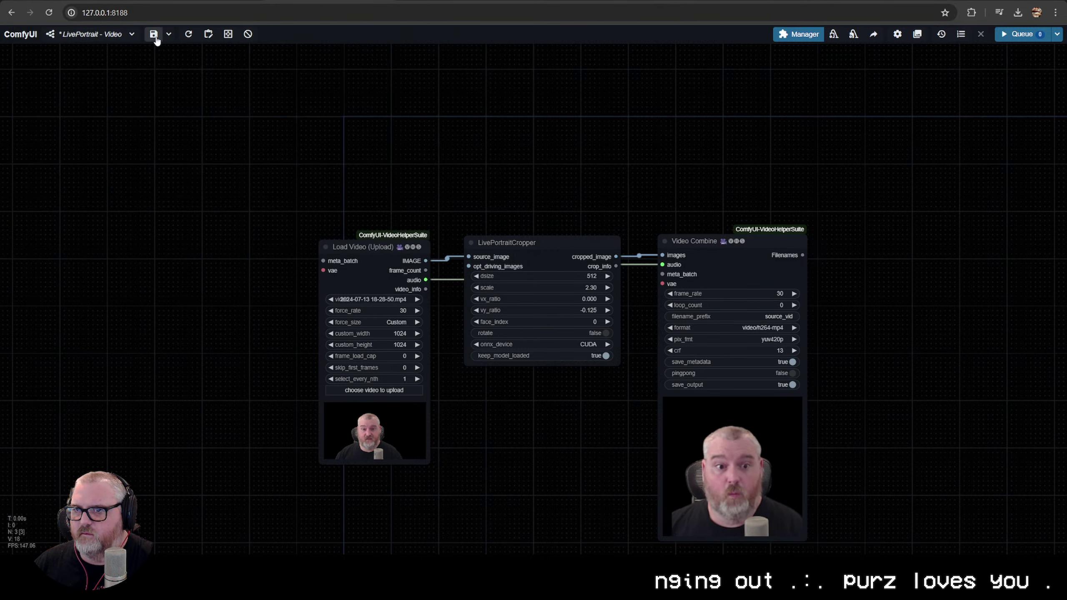
pyautogui.click(125, 35)
pyautogui.click(126, 55)
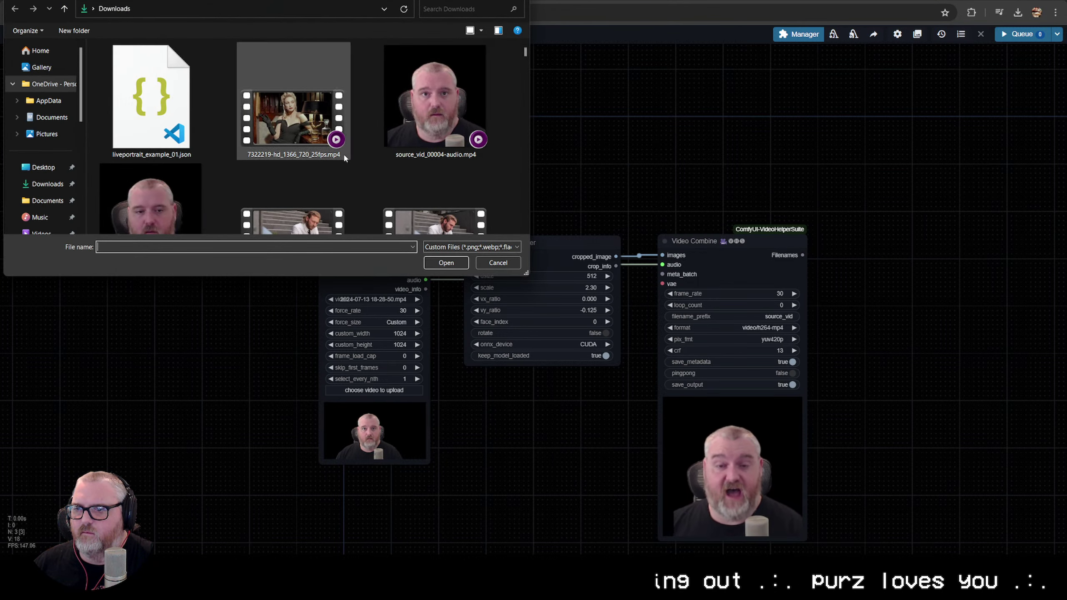
pyautogui.click(498, 262)
# Reload the saved LivePortrait - Video workflow
pyautogui.click(92, 34)
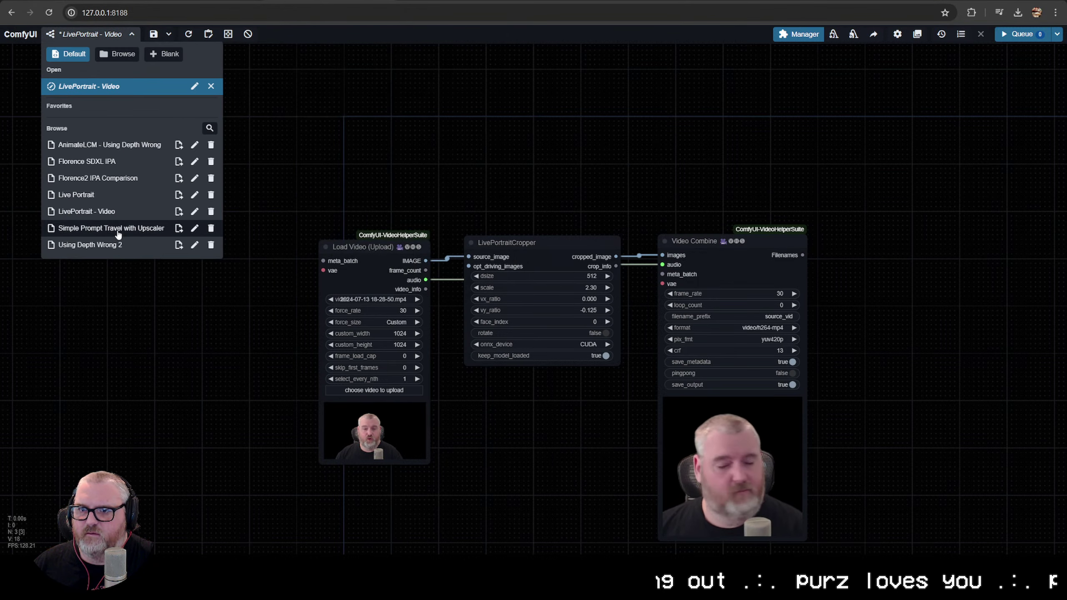
pyautogui.click(113, 213)
pyautogui.scroll(-5, 482, 353)
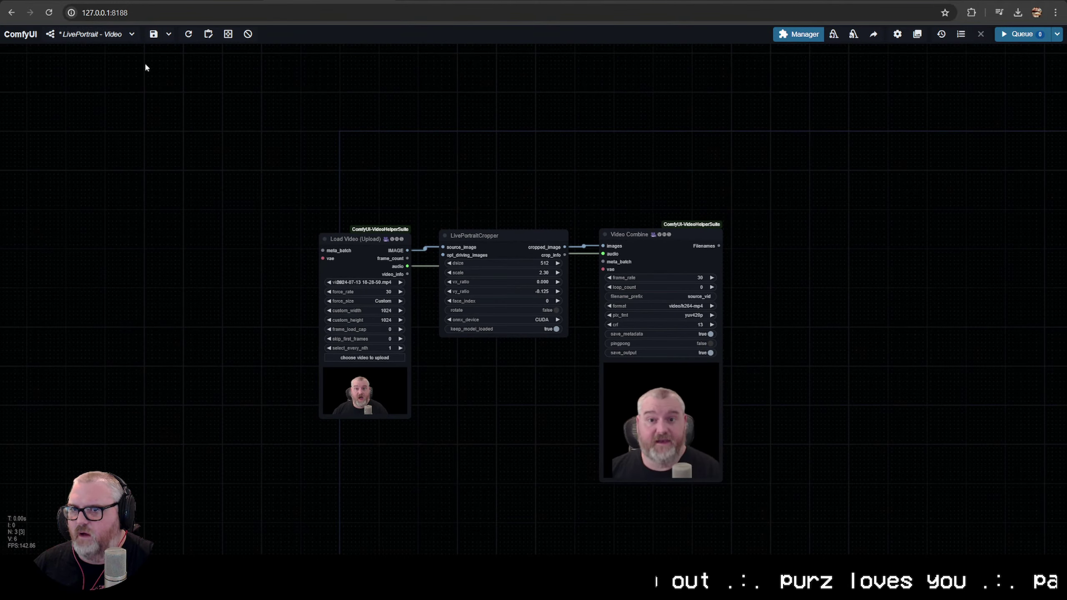
# Open the saved Live Portrait workflow alongside the LivePortrait - Video workflow and show the list of workflows
pyautogui.click(93, 35)
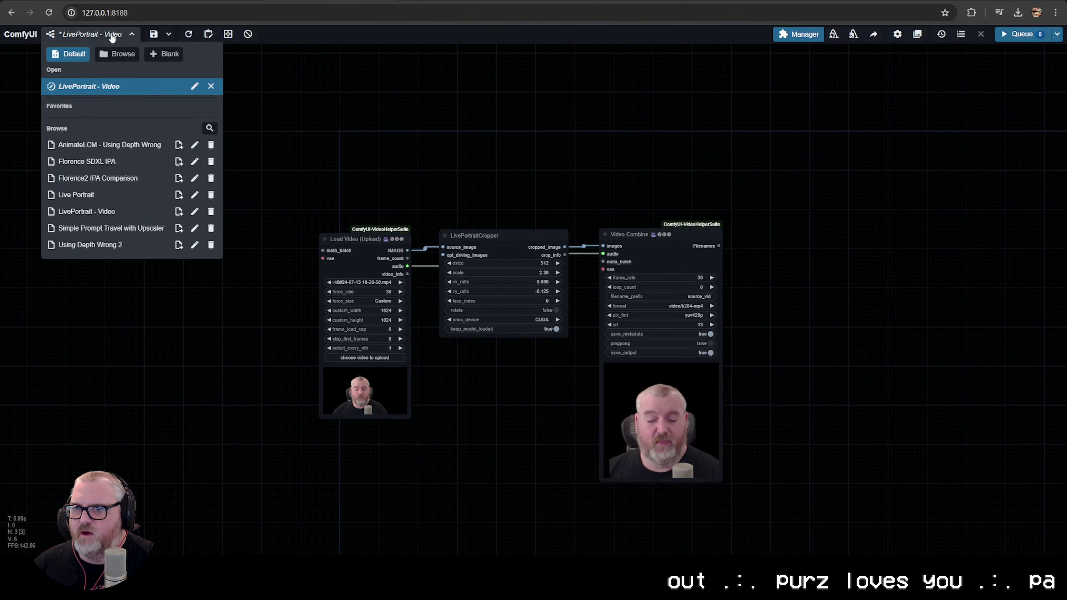
pyautogui.click(117, 195)
pyautogui.click(56, 30)
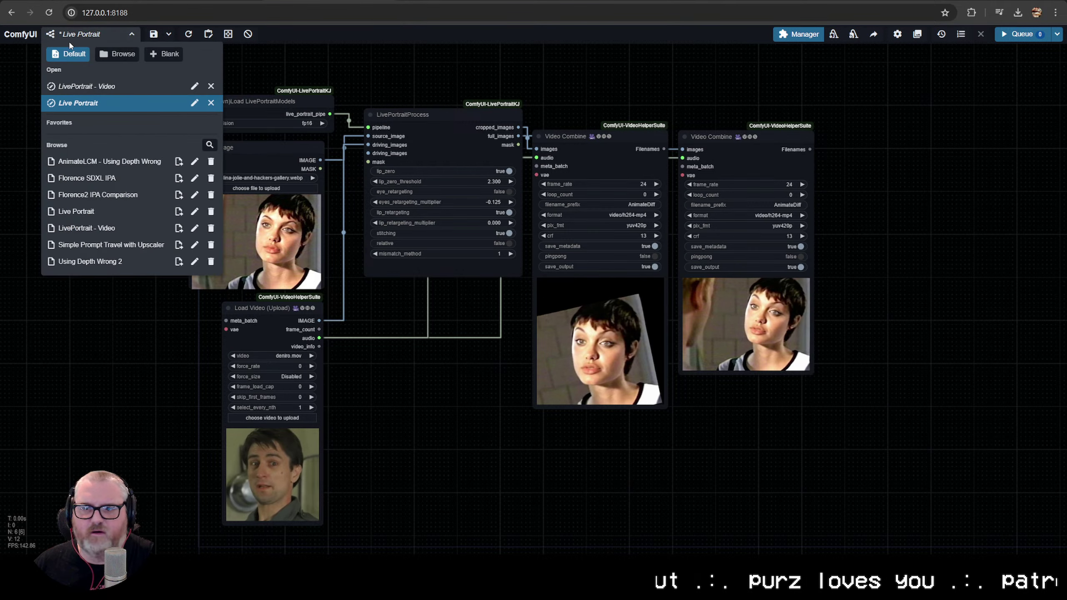
# Open the saved LivePortrait - Video workflow
pyautogui.click(121, 232)
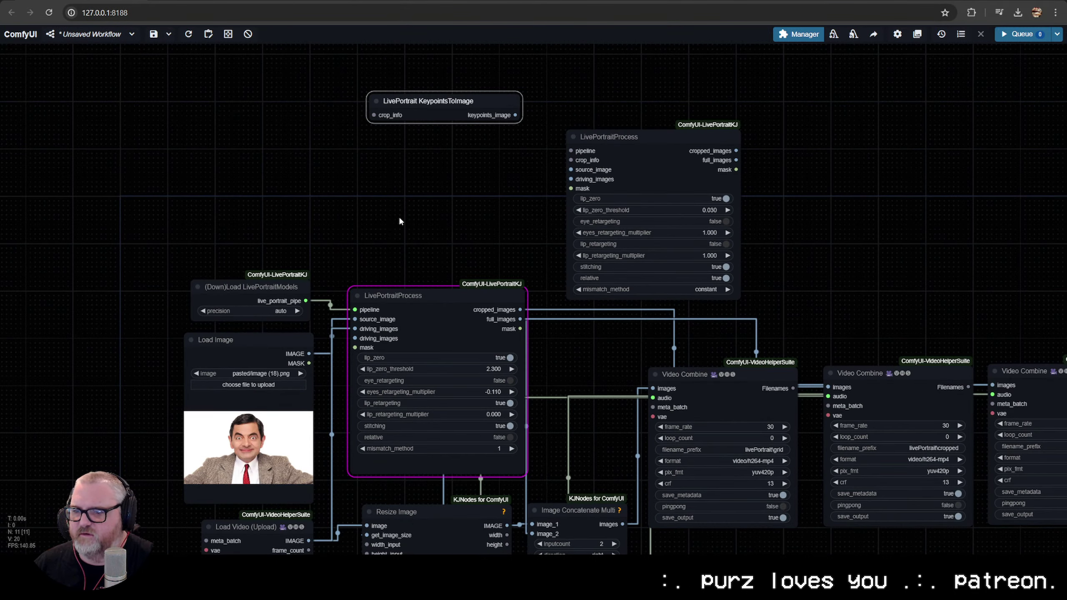
pyautogui.moveTo(400, 221); pyautogui.dragTo(265, 190)
pyautogui.click(239, 165)
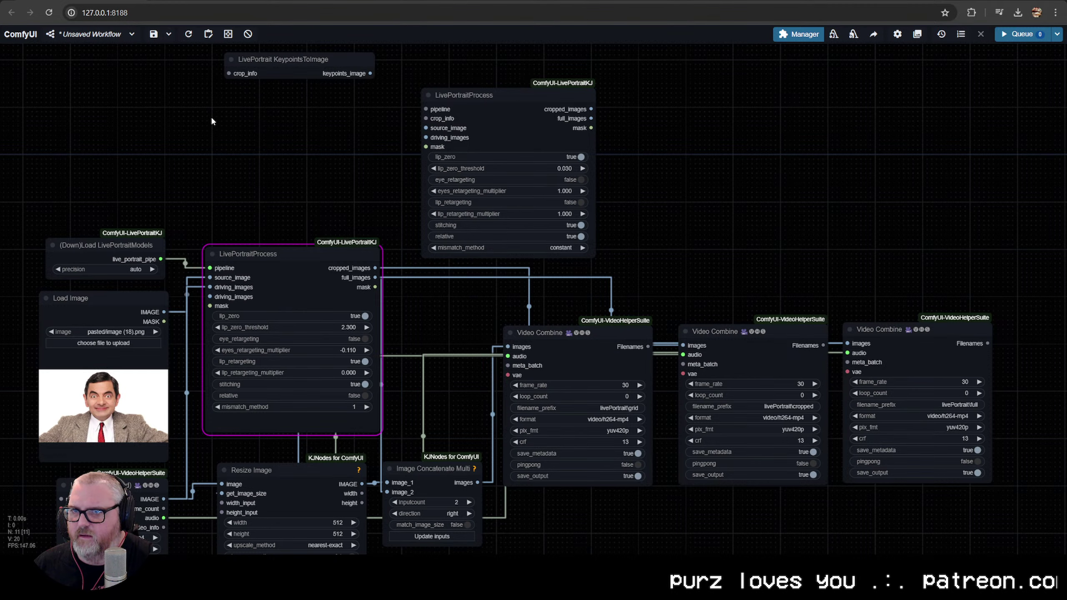
# Open 127.0.0.1:8188 in a new browser tab and clear the workflow loaded there
pyautogui.hotkey('ctrl', 't')
pyautogui.write('12')
pyautogui.press('Return')
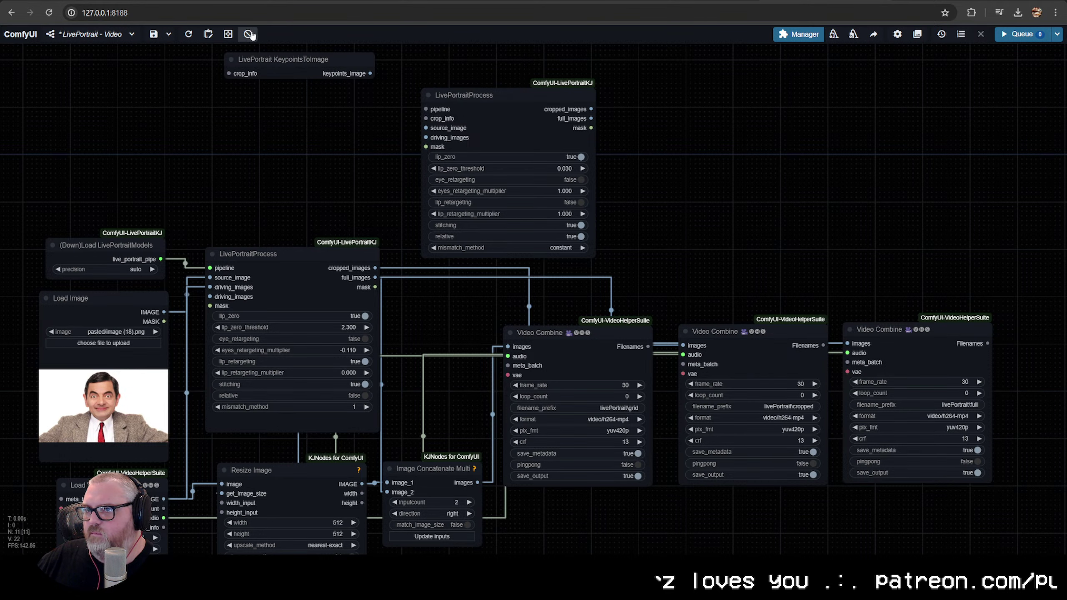
pyautogui.click(250, 35)
pyautogui.click(576, 74)
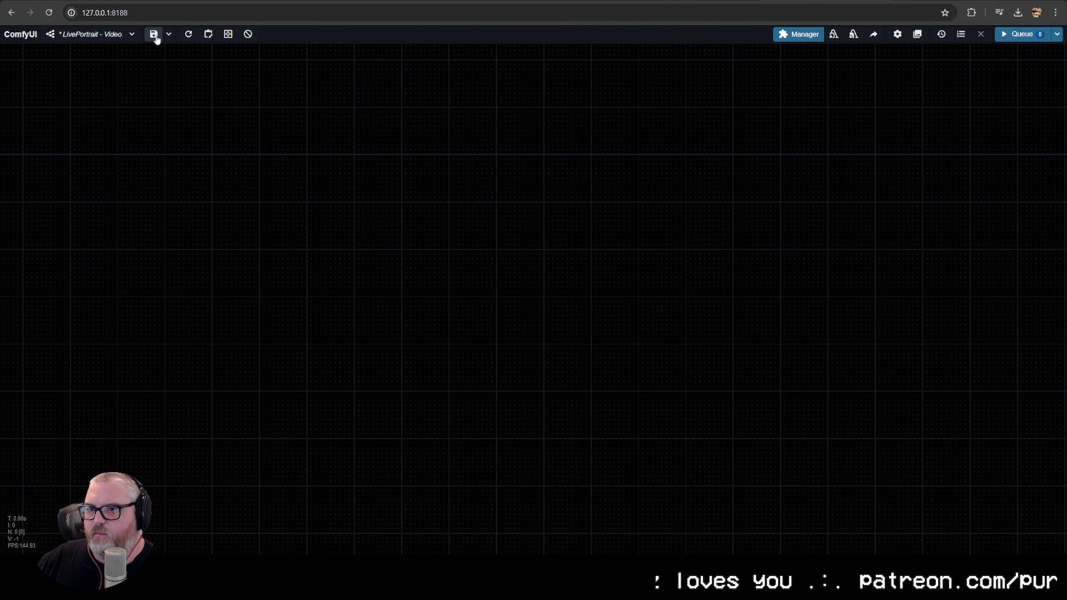
# Load the LivePortrait video example workflow from the Downloads folder, filtering the files by *.json
pyautogui.click(131, 36)
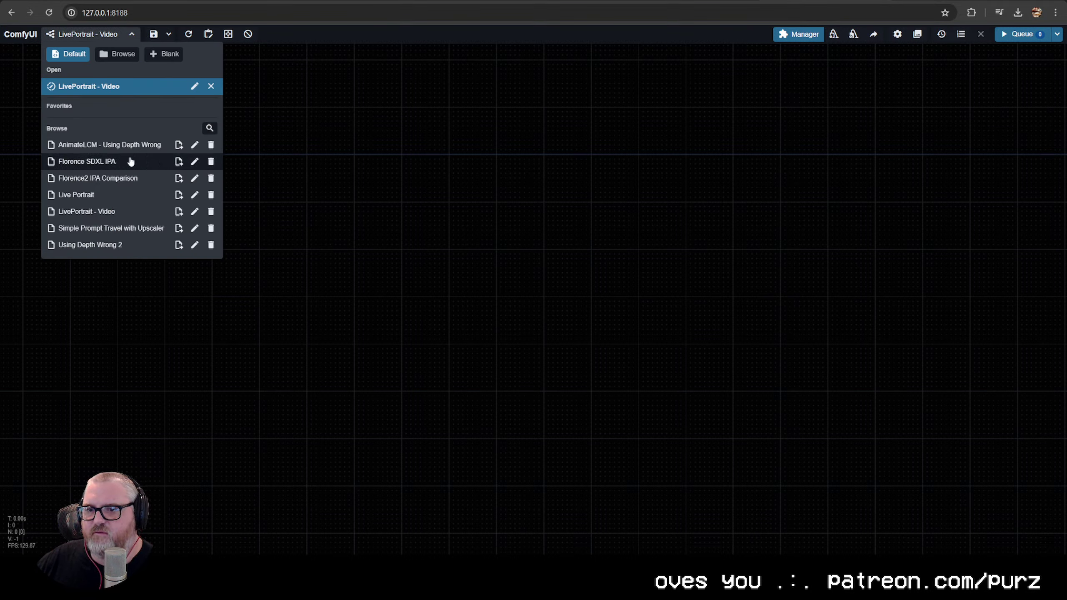
pyautogui.click(117, 57)
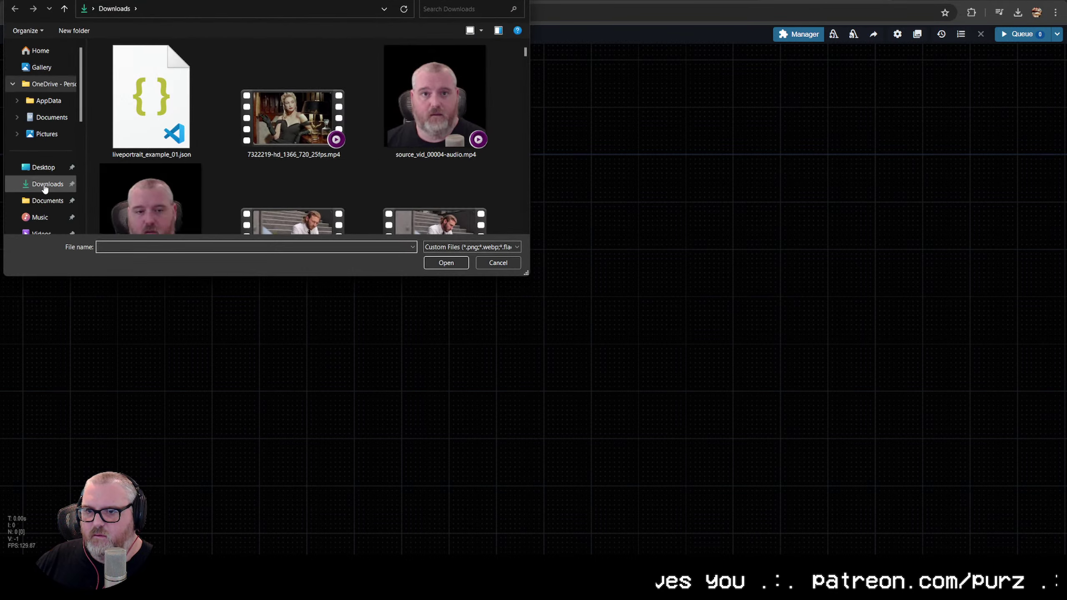
pyautogui.scroll(-3, 191, 179)
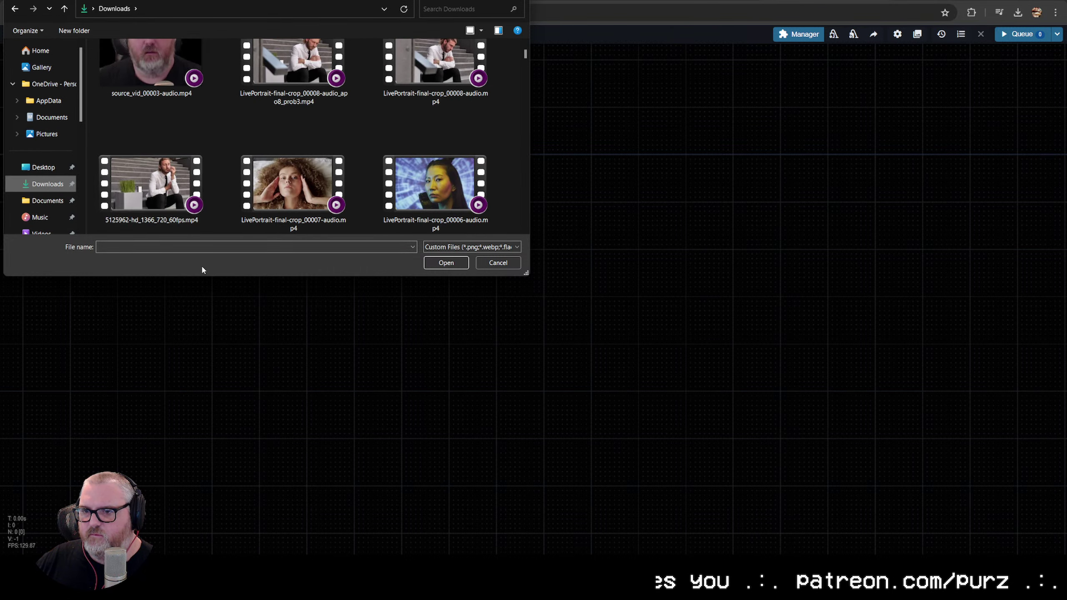
pyautogui.click(204, 247)
pyautogui.write('*.json')
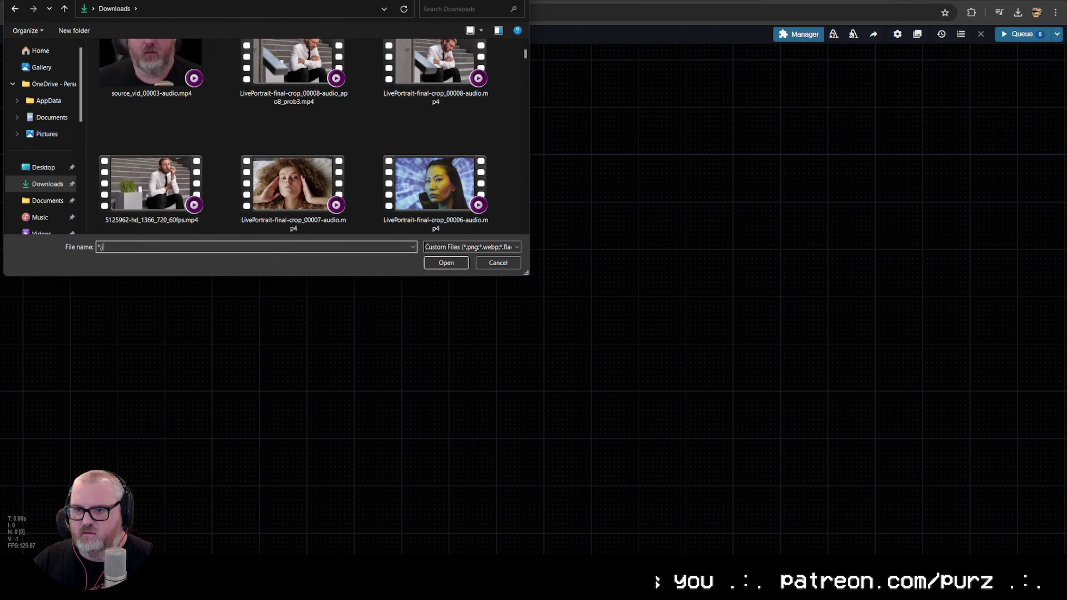
pyautogui.press('Return')
pyautogui.doubleClick(308, 118)
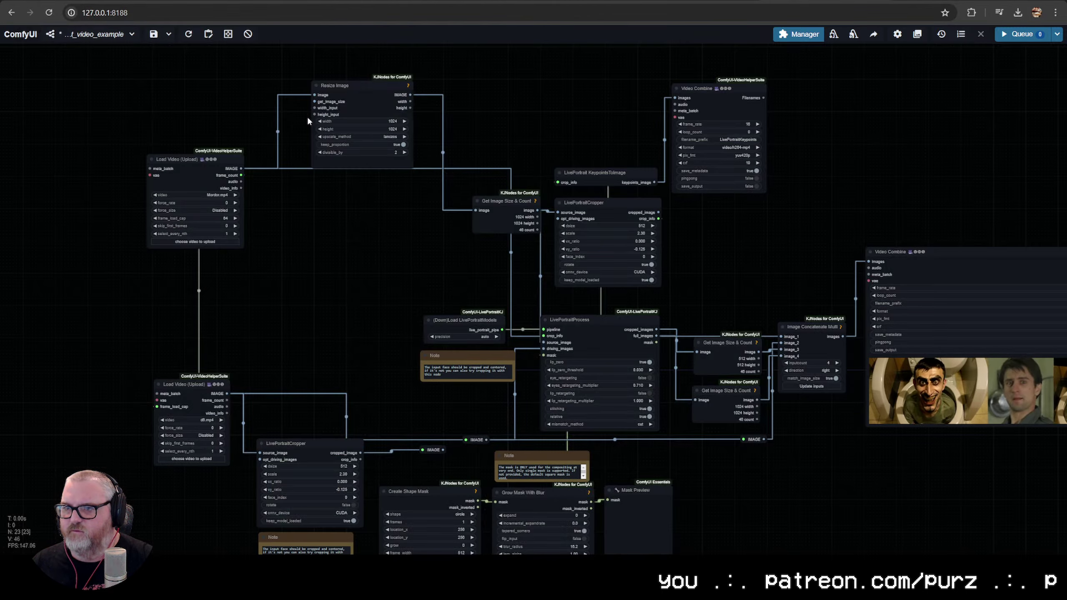
# Examine how the LivePortrait KeypointsToImage, LivePortraitCropper and LivePortraitProcess nodes are wired in the example workflow
pyautogui.scroll(3, 412, 244)
pyautogui.scroll(2, 395, 220)
pyautogui.moveTo(395, 220); pyautogui.dragTo(448, 387)
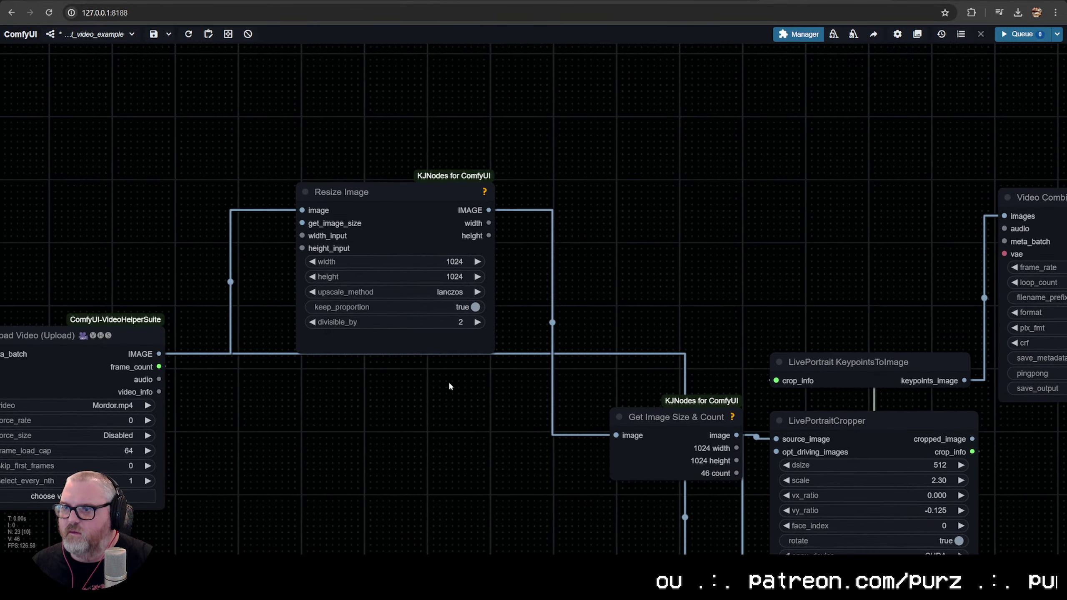
pyautogui.moveTo(364, 387); pyautogui.dragTo(110, 189)
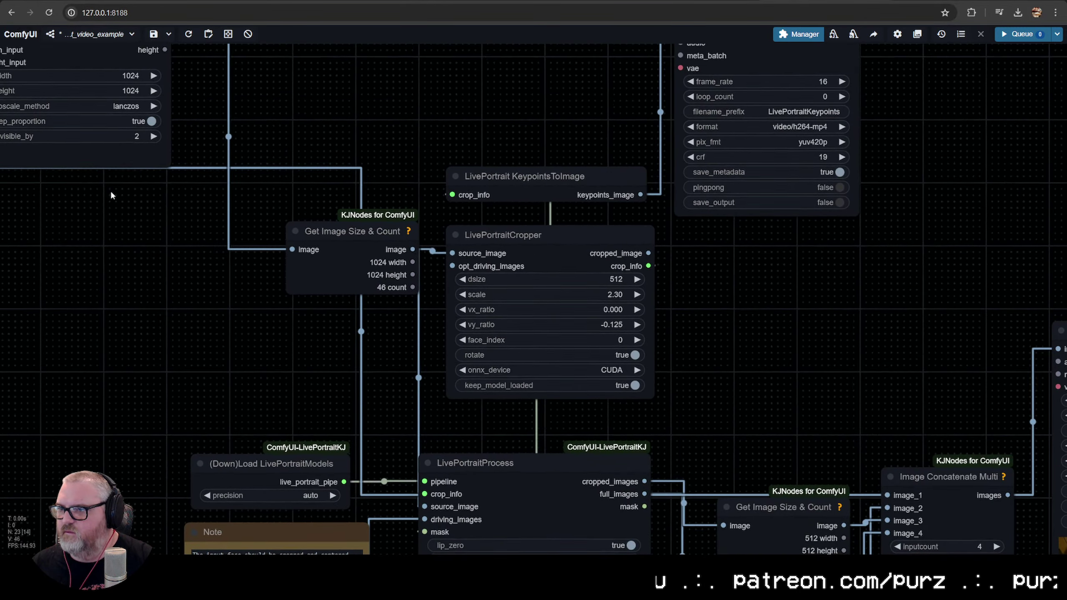
pyautogui.moveTo(523, 193)
pyautogui.mouseDown()
pyautogui.moveTo(664, 189)
pyautogui.moveTo(833, 258)
pyautogui.moveTo(563, 155)
pyautogui.moveTo(529, 187)
pyautogui.mouseUp()
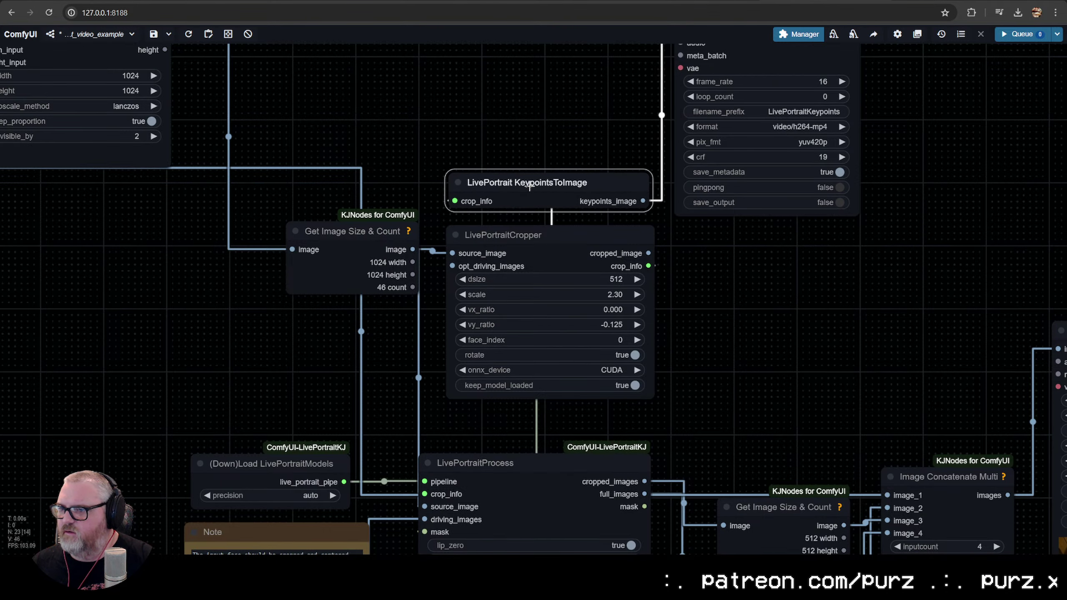
pyautogui.scroll(-2, 410, 244)
pyautogui.moveTo(411, 244); pyautogui.dragTo(827, 291)
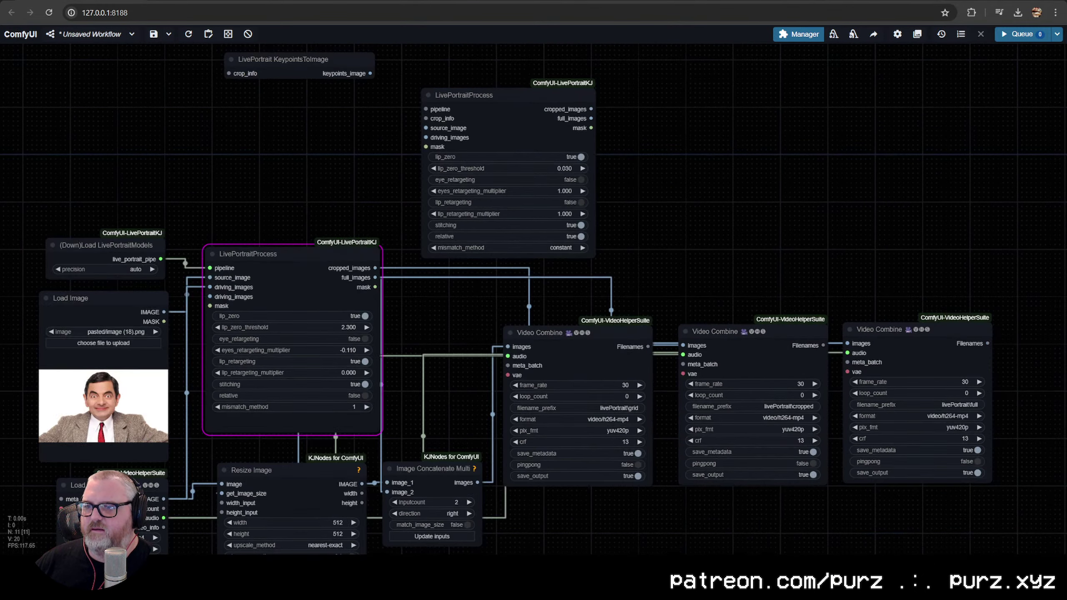
# In the unsaved workflow, add a LivePortraitCropper node and place it between KeypointsToImage and the old LivePortraitProcess node
pyautogui.doubleClick(261, 163)
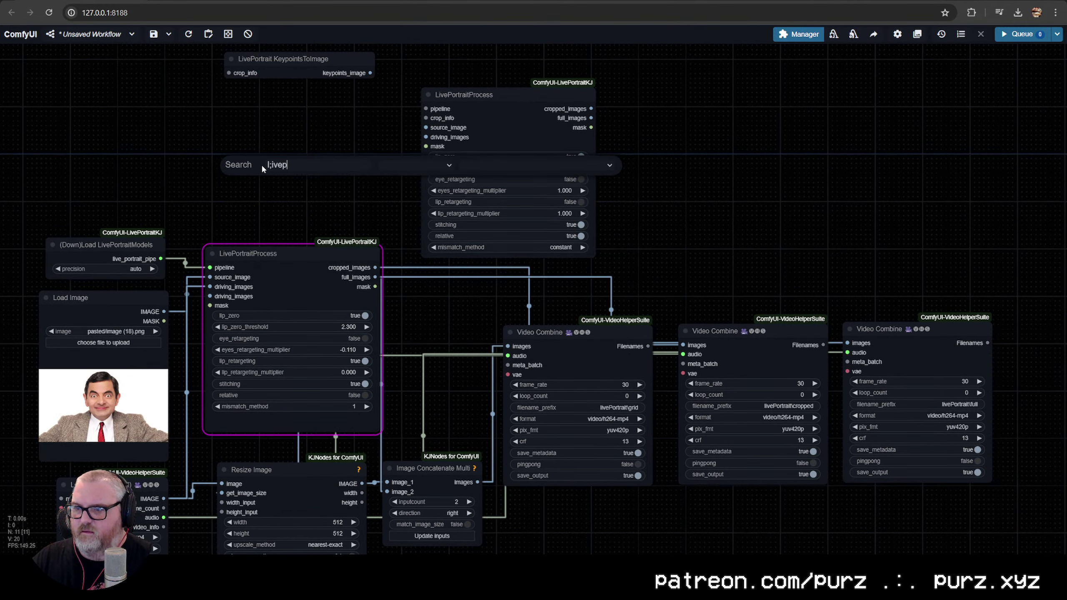
pyautogui.write('livepo')
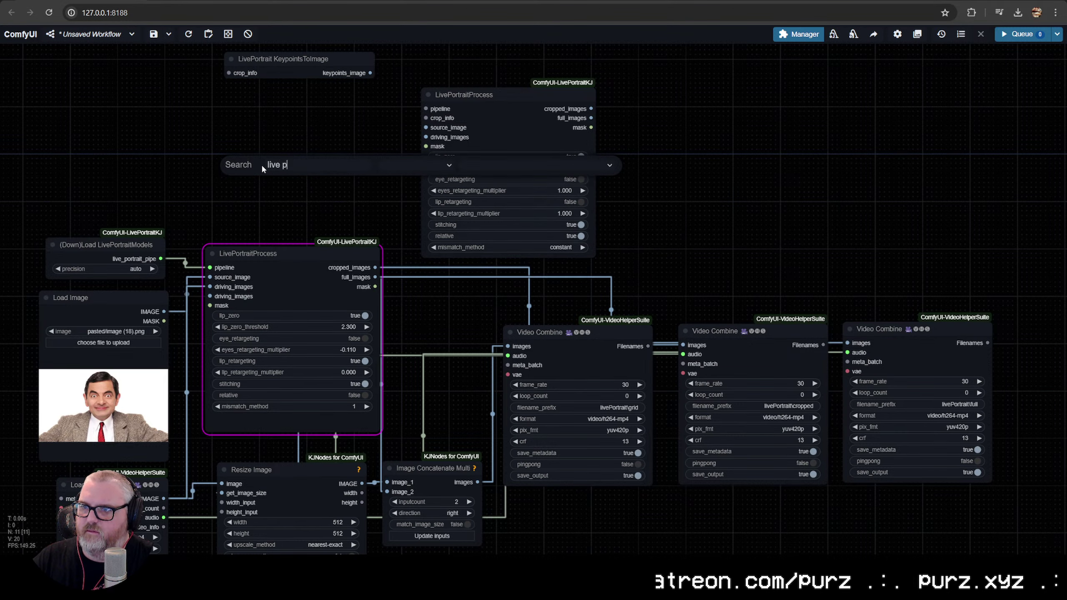
pyautogui.click(257, 208)
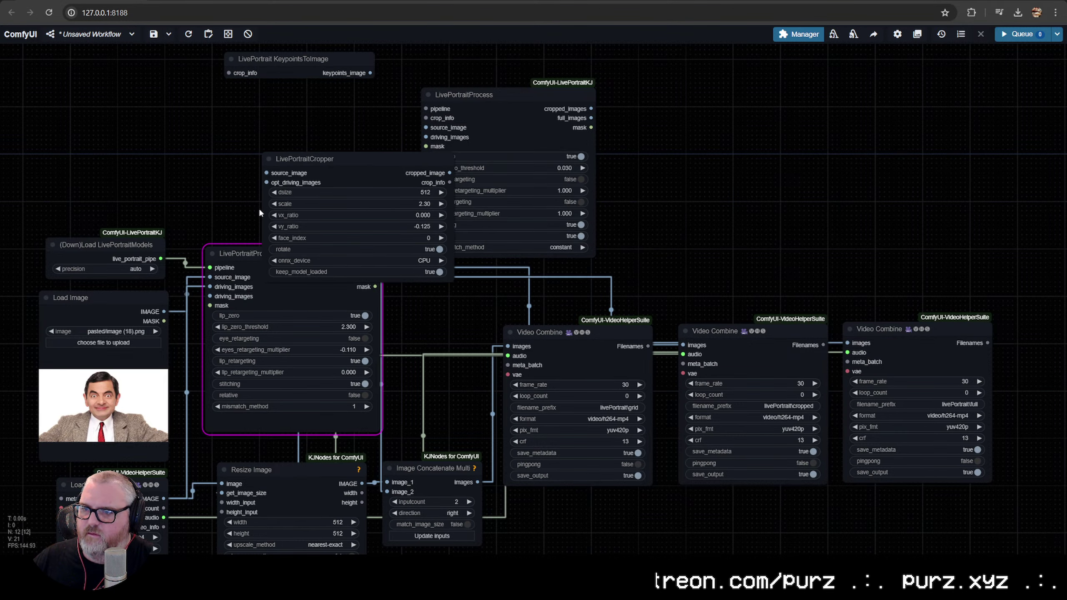
pyautogui.moveTo(332, 160); pyautogui.dragTo(272, 102)
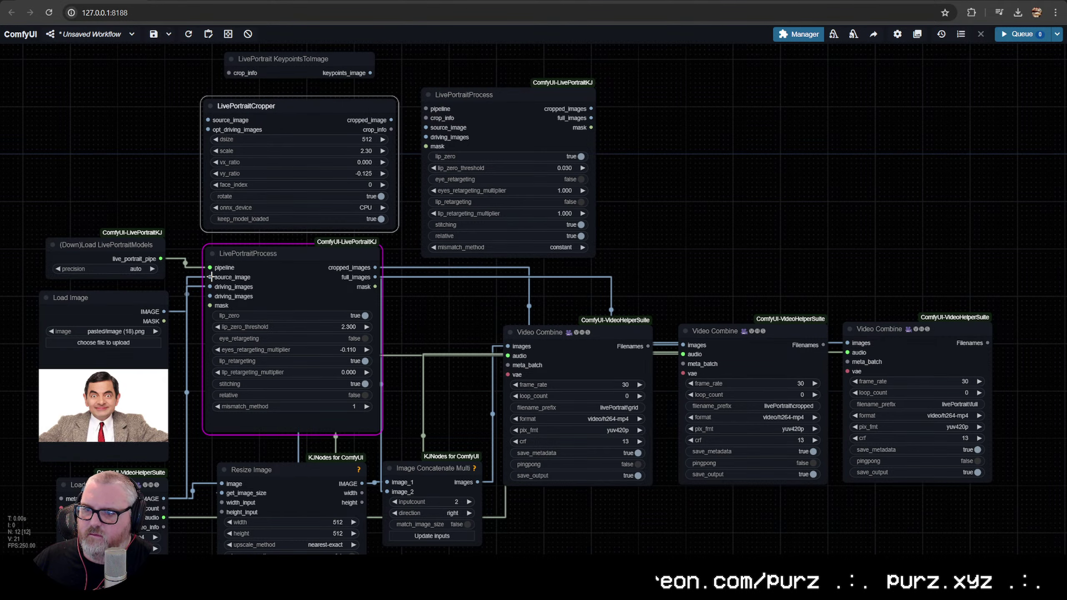
# Route the source image through LivePortraitCropper into the old LivePortraitProcess node and connect the cropper's crop_info to KeypointsToImage
pyautogui.moveTo(212, 277); pyautogui.dragTo(214, 120)
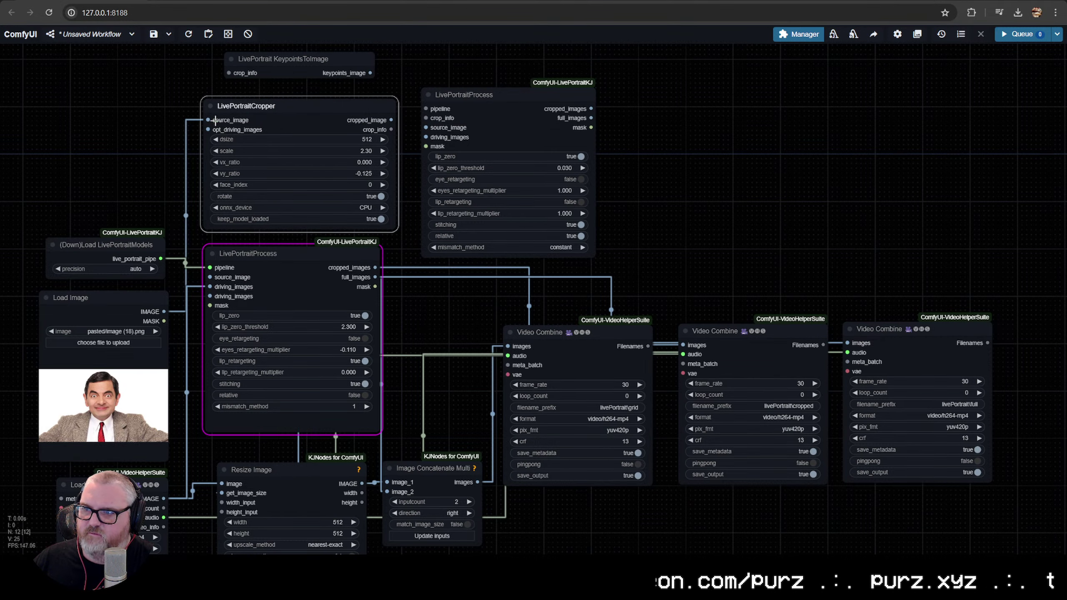
pyautogui.moveTo(391, 121); pyautogui.dragTo(210, 277)
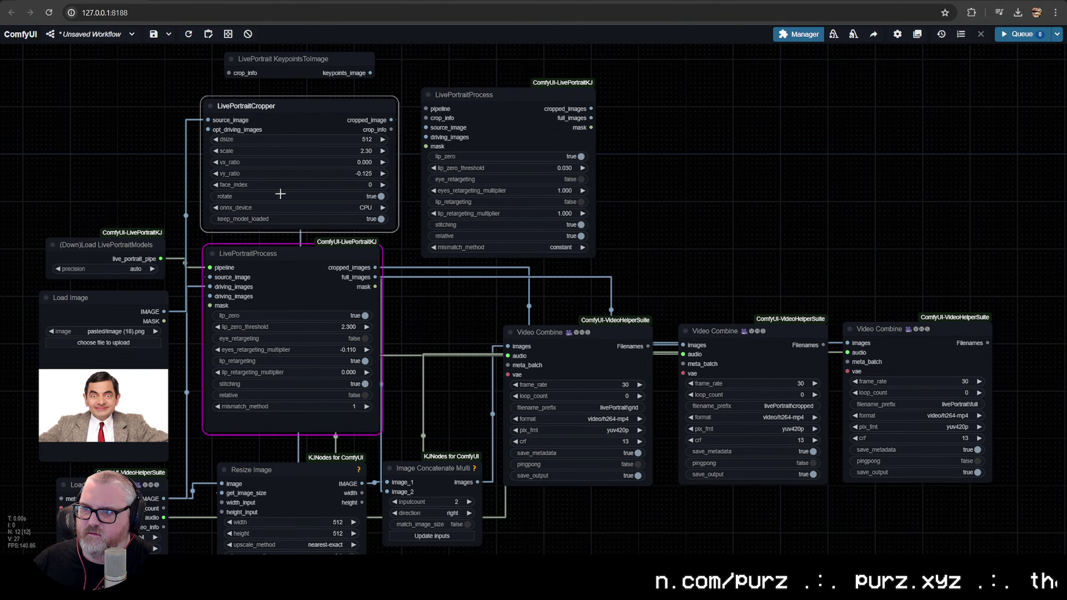
pyautogui.moveTo(391, 129); pyautogui.dragTo(234, 72)
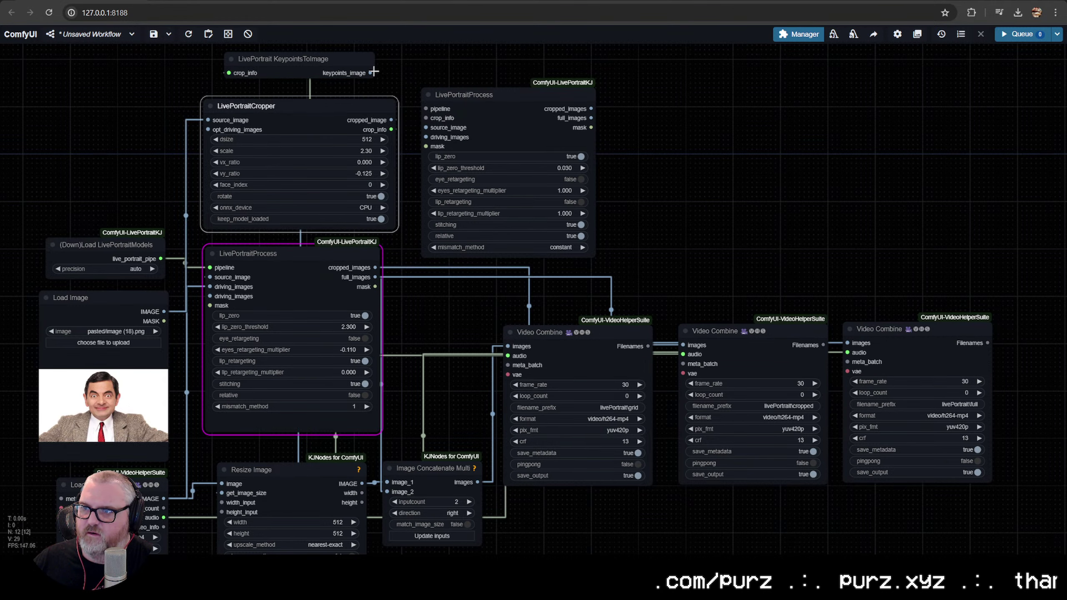
# Connect the cropper's crop_info and the keypoints_image output to the new LivePortraitProcess node's crop_info and source_image inputs
pyautogui.moveTo(373, 72); pyautogui.dragTo(427, 118)
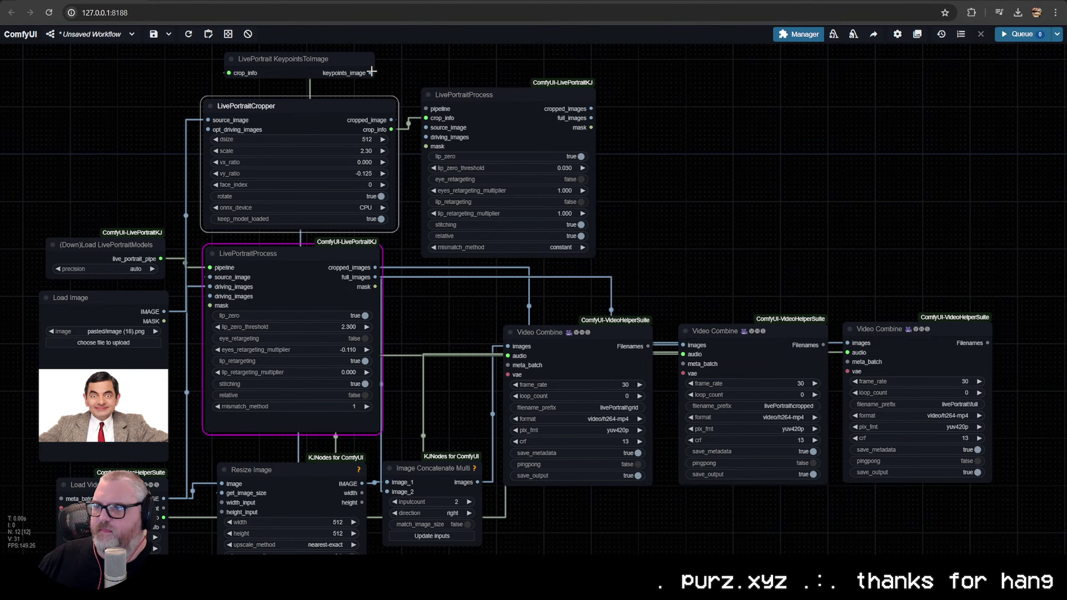
pyautogui.moveTo(372, 72); pyautogui.dragTo(426, 137)
# On the new LivePortraitProcess node, set lip_zero_threshold to 2.3 and eyes_retargeting_multiplier to 0.01, and enable lip_retargeting
pyautogui.click(296, 259)
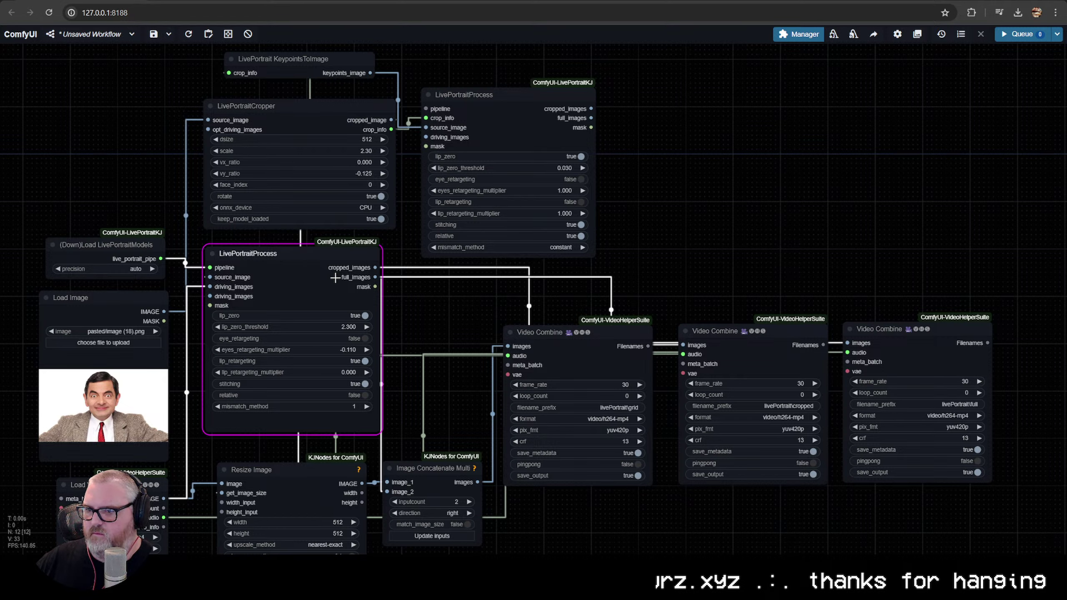
pyautogui.click(542, 170)
pyautogui.write('2.3')
pyautogui.press('Return')
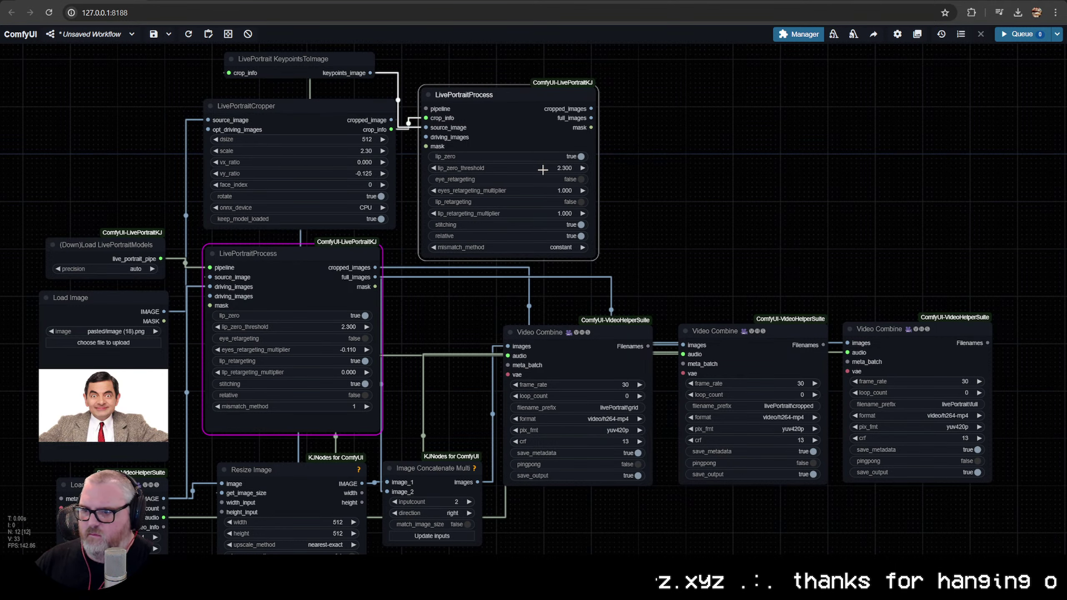
pyautogui.click(550, 191)
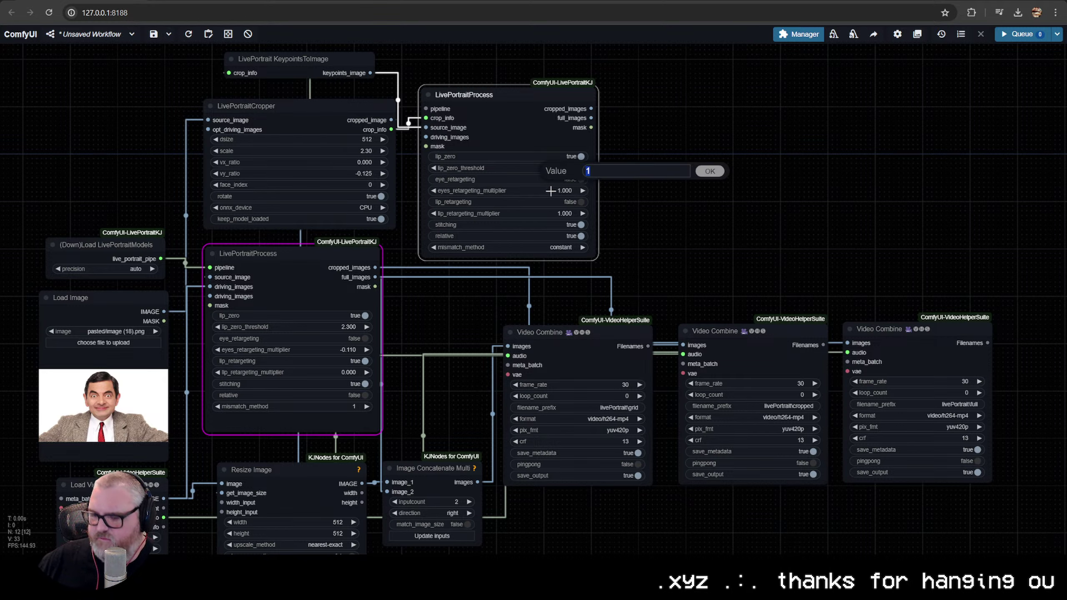
pyautogui.write('-0.1')
pyautogui.press('Return')
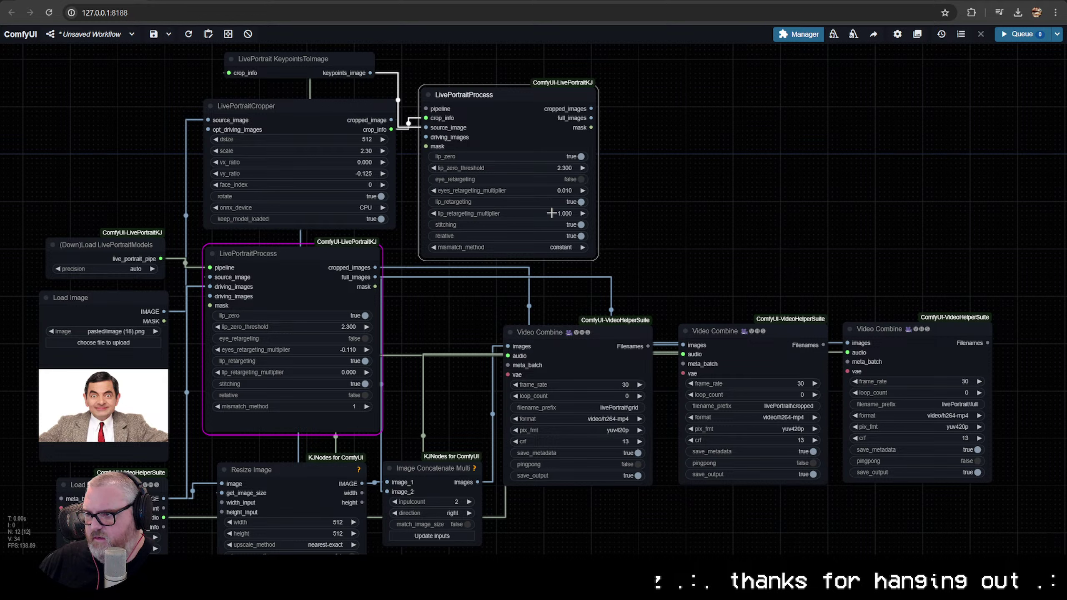
# Set the new LivePortraitProcess node's lip_retargeting_multiplier to 0.01 and turn relative off
pyautogui.click(552, 214)
pyautogui.write('0.01')
pyautogui.press('Return')
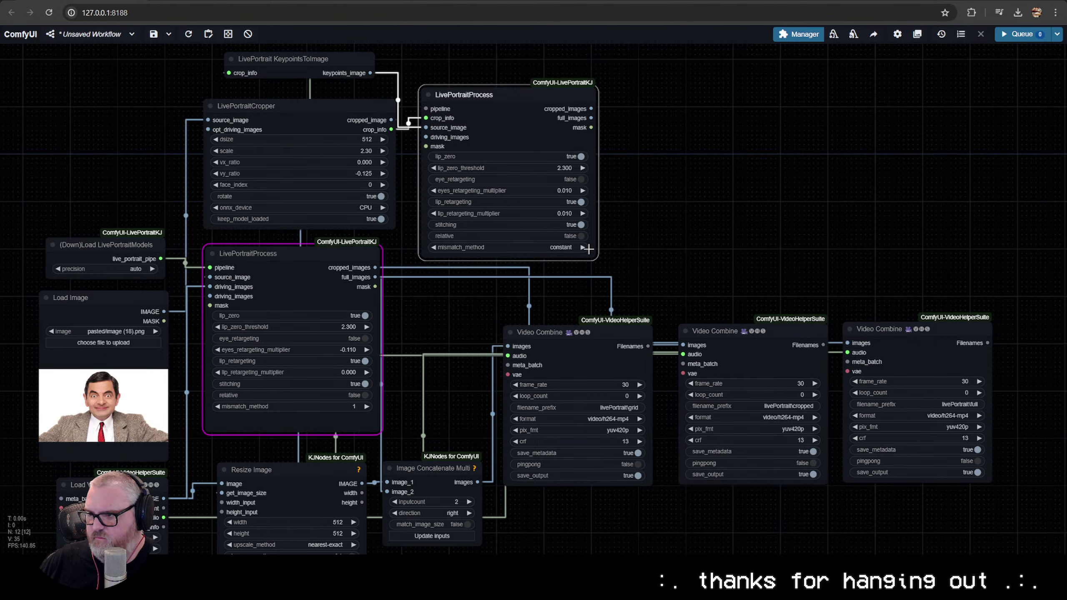
pyautogui.click(545, 247)
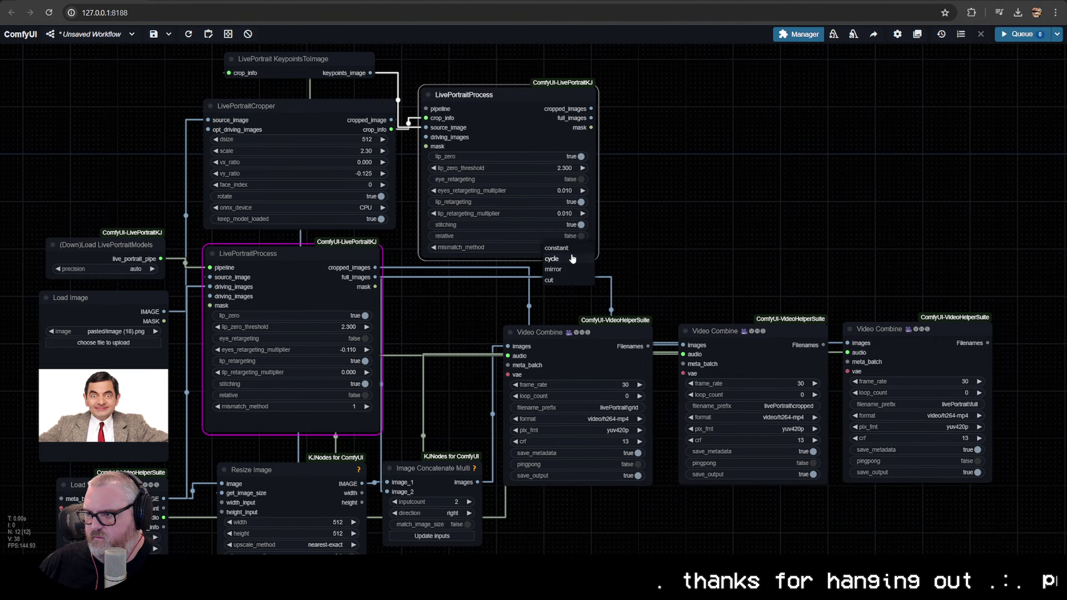
pyautogui.click(664, 253)
pyautogui.click(543, 247)
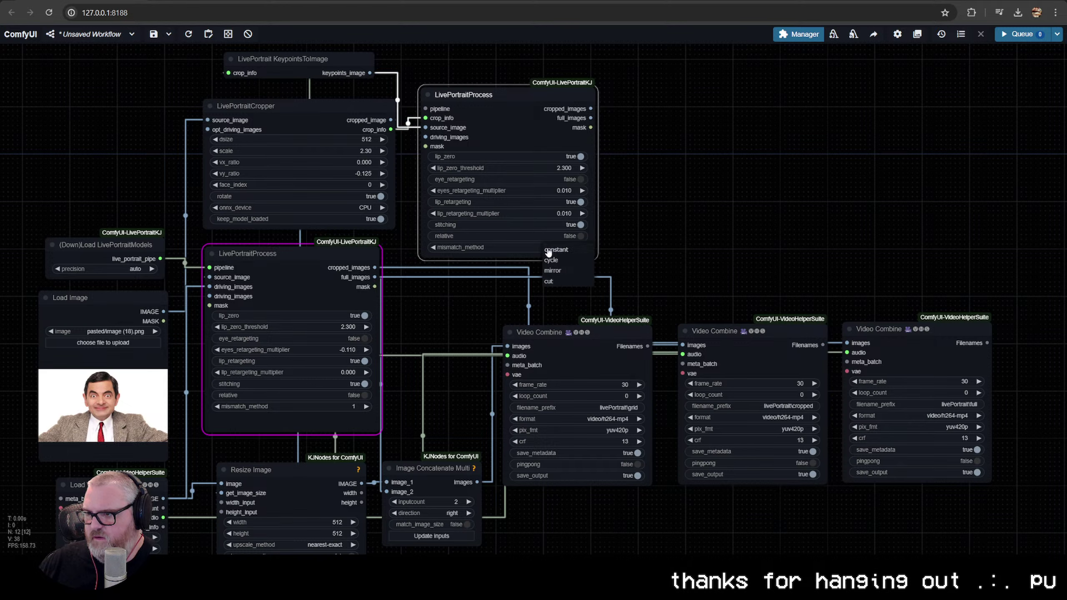
pyautogui.click(581, 254)
pyautogui.click(677, 247)
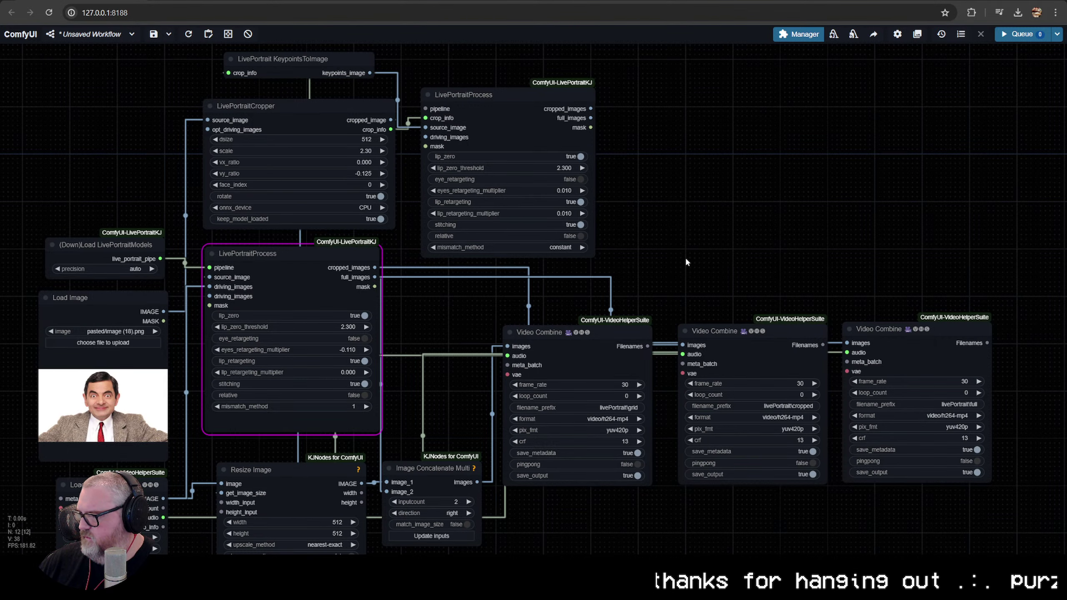
# Connect the new LivePortraitProcess node's cropped_images and full_images outputs to the cropped and full Video Combine nodes
pyautogui.scroll(-1, 495, 289)
pyautogui.scroll(-1, 495, 288)
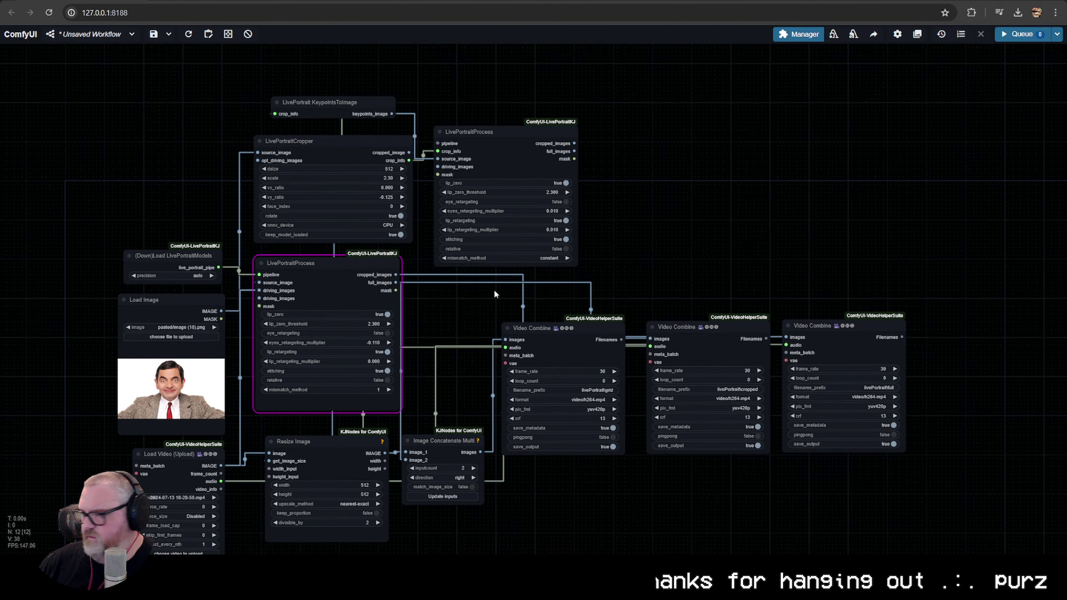
pyautogui.moveTo(328, 275); pyautogui.dragTo(318, 274)
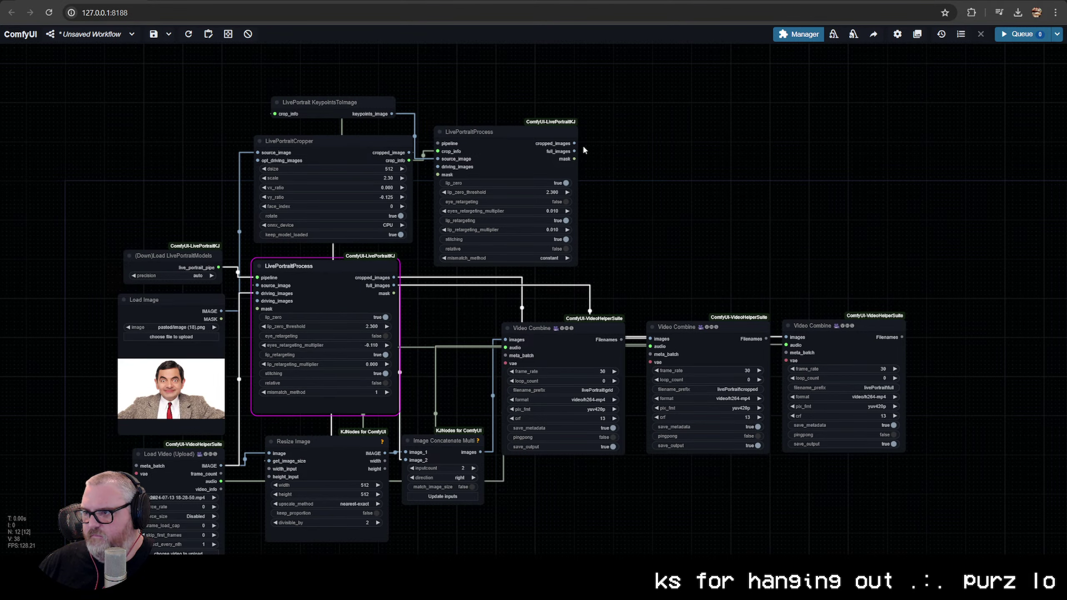
pyautogui.moveTo(574, 143); pyautogui.dragTo(657, 334)
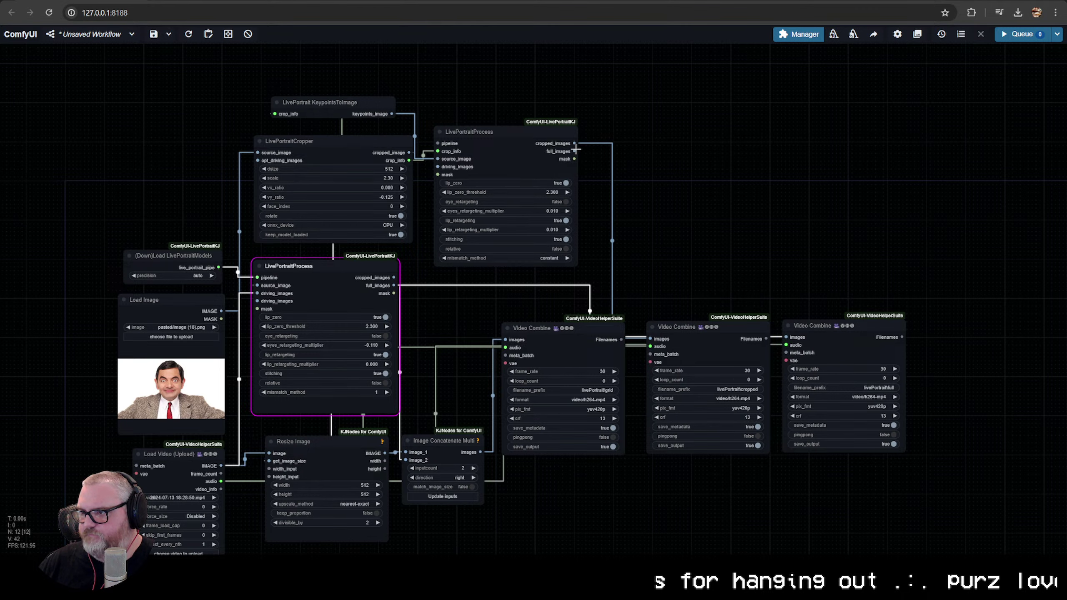
pyautogui.moveTo(576, 151); pyautogui.dragTo(787, 337)
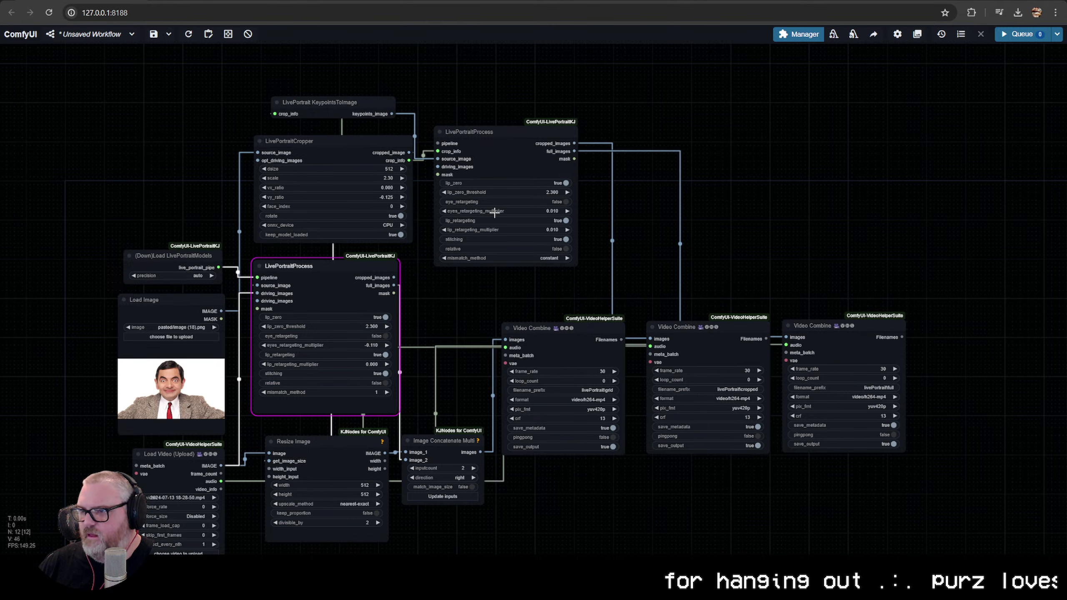
# Connect the Resize Image node's IMAGE output to driving_images on the new LivePortraitProcess node, and nudge the node's position
pyautogui.moveTo(438, 167); pyautogui.dragTo(386, 453)
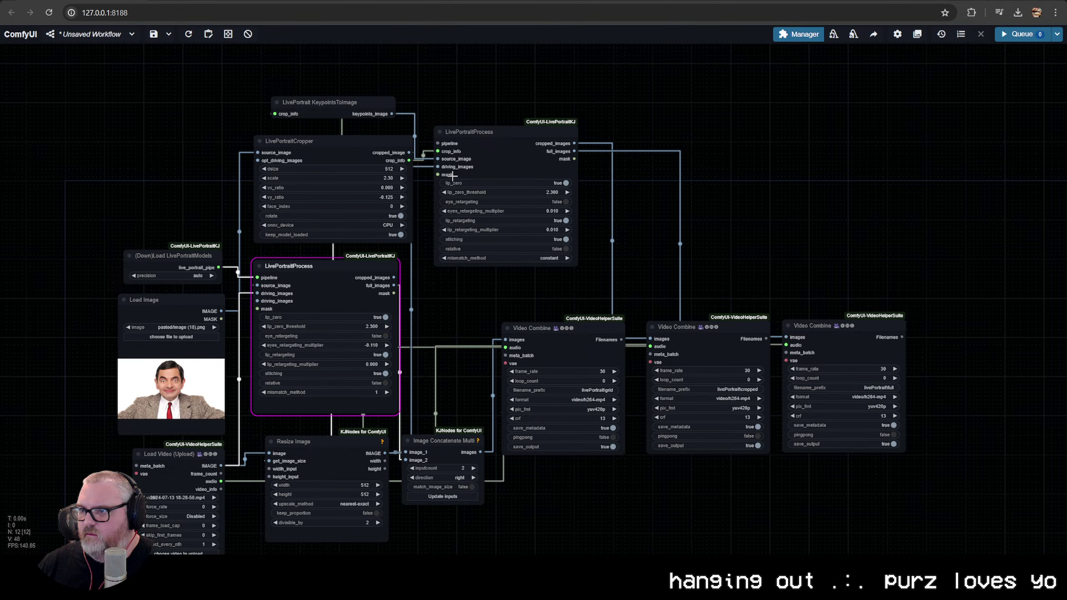
pyautogui.moveTo(443, 166); pyautogui.dragTo(436, 107)
pyautogui.click(510, 73)
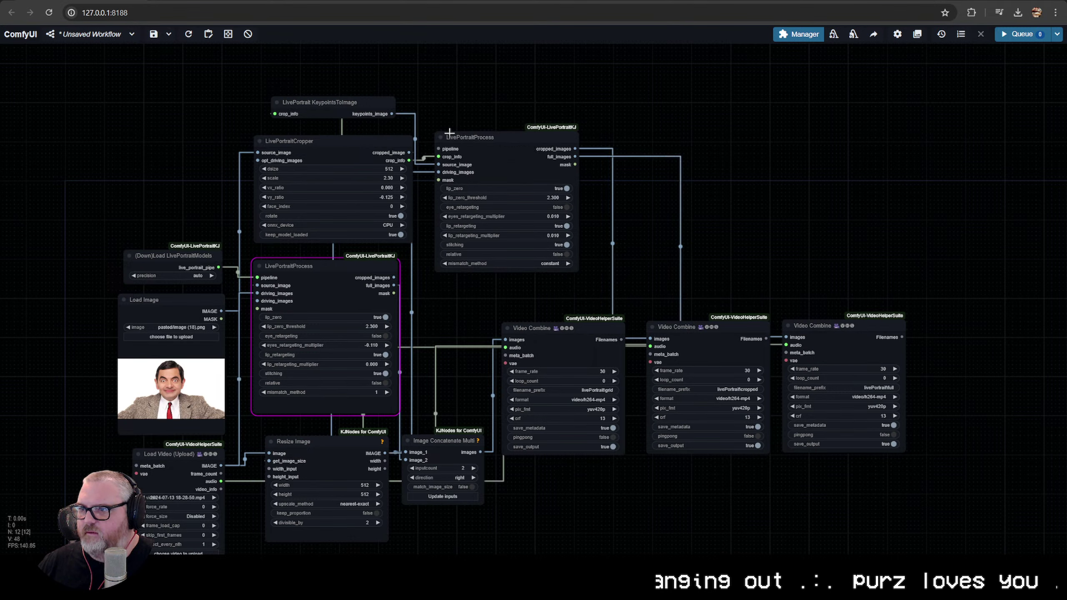
# Connect live_portrait_pipe to the new LivePortraitProcess node's pipeline input and put that node in place of the deleted old LivePortraitProcess node
pyautogui.moveTo(438, 149); pyautogui.dragTo(219, 267)
pyautogui.press('Delete')
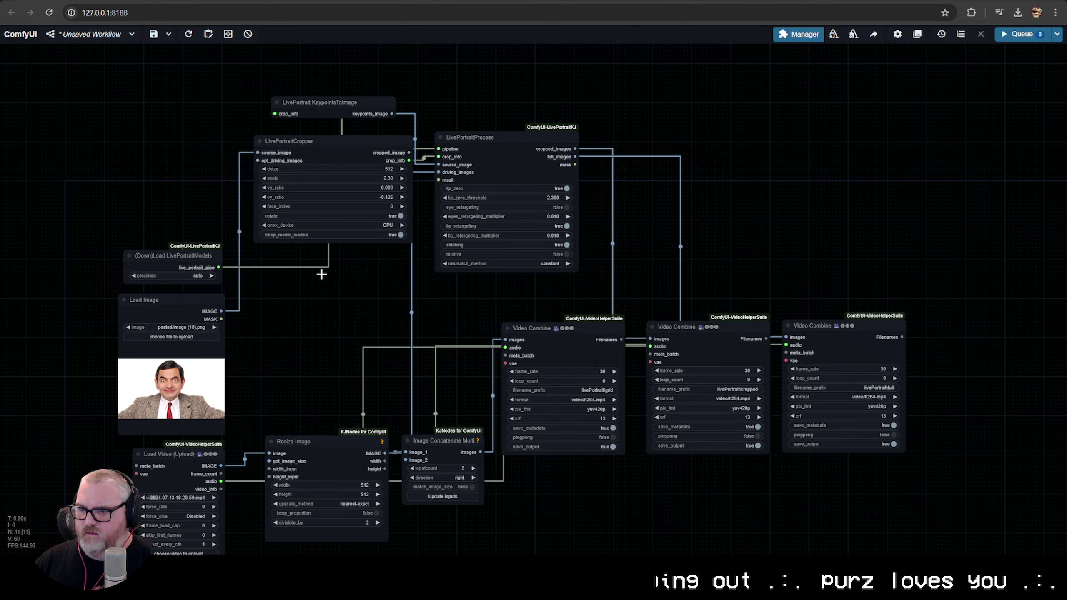
pyautogui.moveTo(485, 171); pyautogui.dragTo(304, 320)
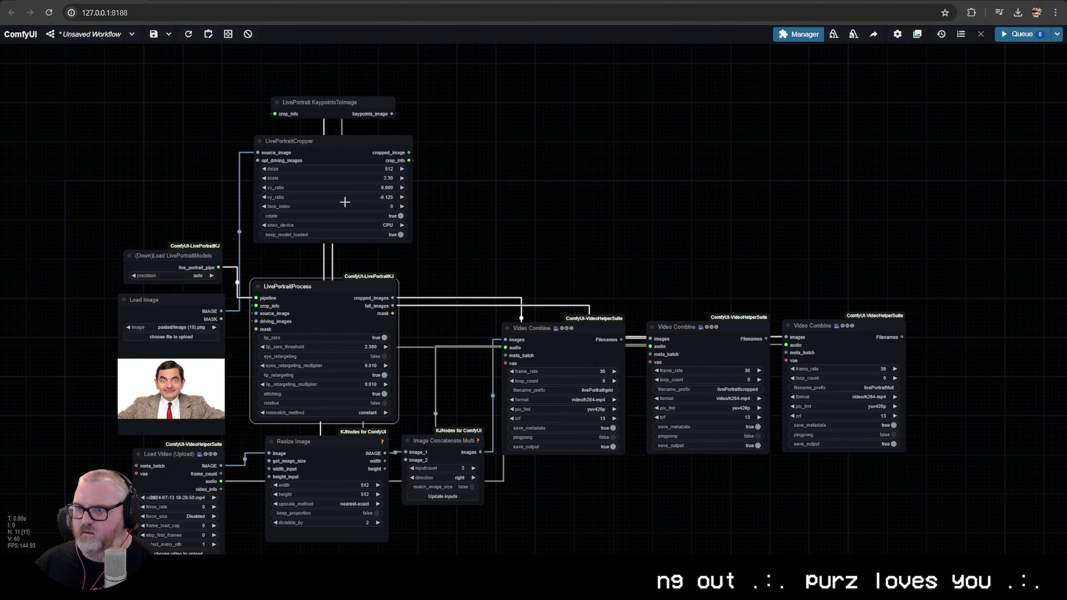
# Connect the LivePortraitCropper's cropped_image output to source_image on the LivePortraitProcess node and queue the workflow
pyautogui.moveTo(344, 144)
pyautogui.mouseDown()
pyautogui.moveTo(336, 168)
pyautogui.moveTo(119, 110)
pyautogui.moveTo(339, 146)
pyautogui.mouseUp()
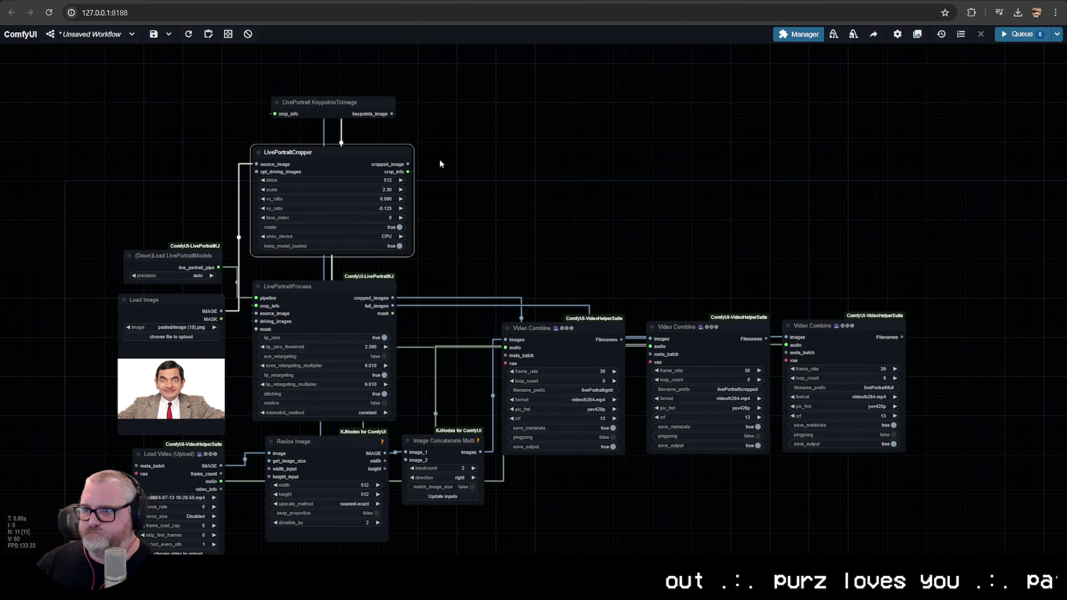
pyautogui.moveTo(408, 164); pyautogui.dragTo(256, 313)
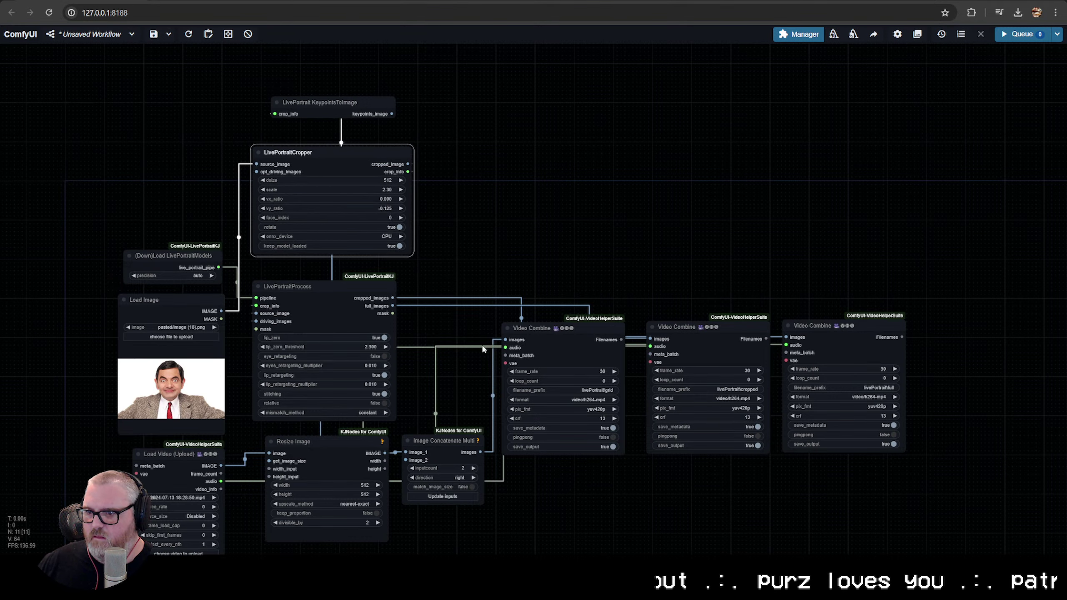
pyautogui.hotkey('ctrl', 'Return')
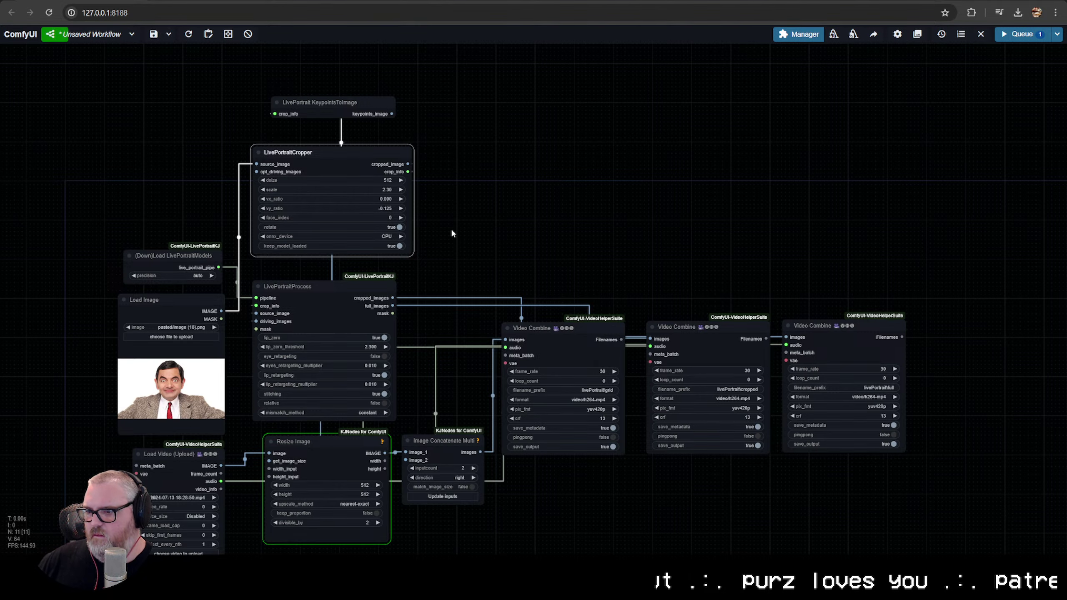
pyautogui.moveTo(450, 228); pyautogui.dragTo(484, 163)
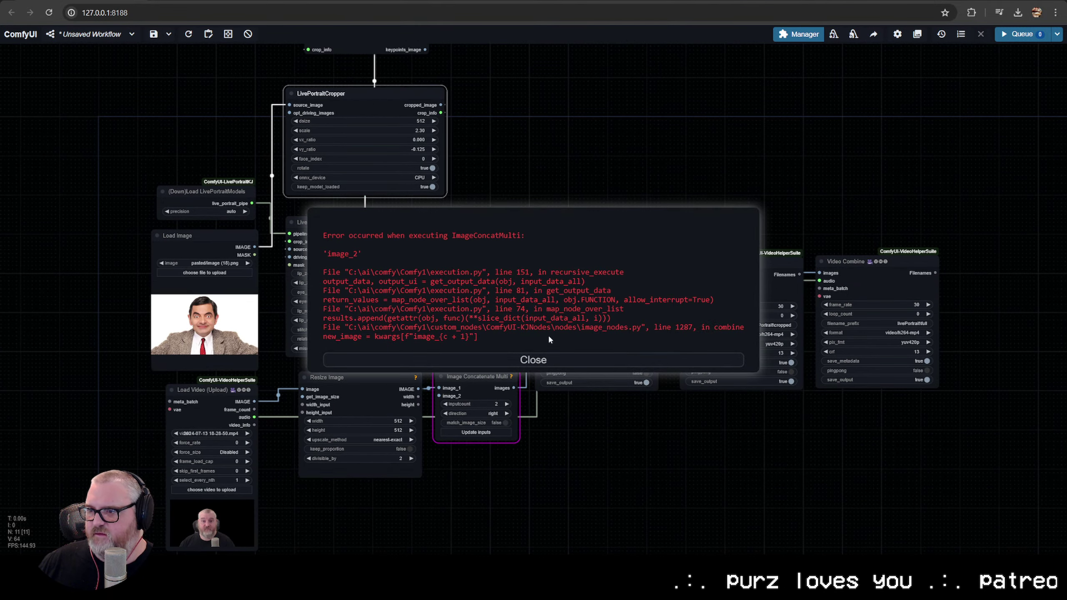
pyautogui.click(523, 362)
# Connect the LivePortraitProcess node's full_images output to image_2 on the Image Concatenate Multi node and queue the workflow again
pyautogui.moveTo(439, 396); pyautogui.dragTo(426, 242)
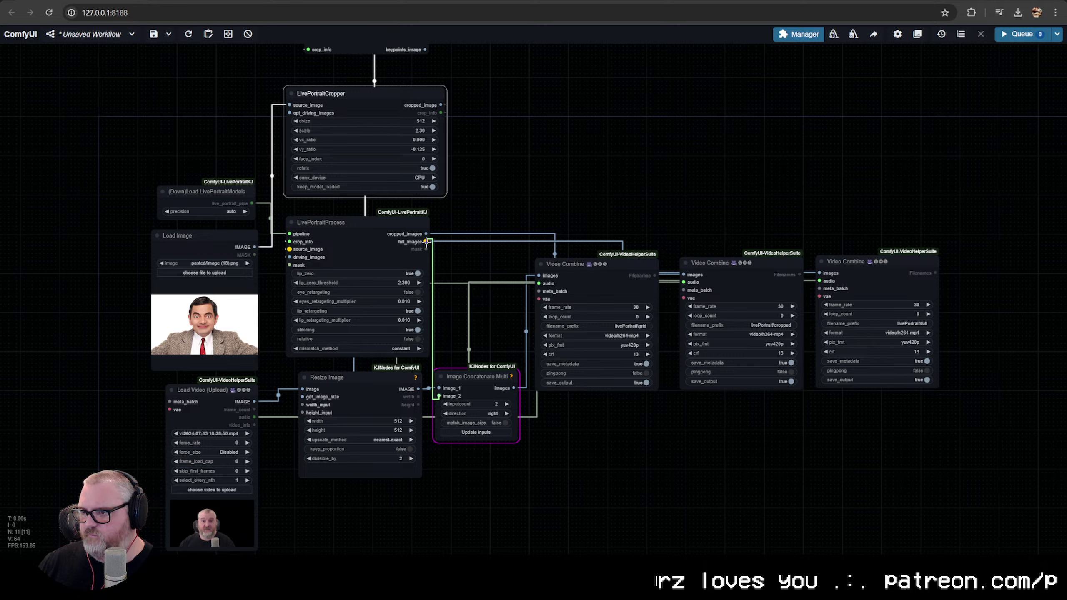
pyautogui.hotkey('ctrl', 'Return')
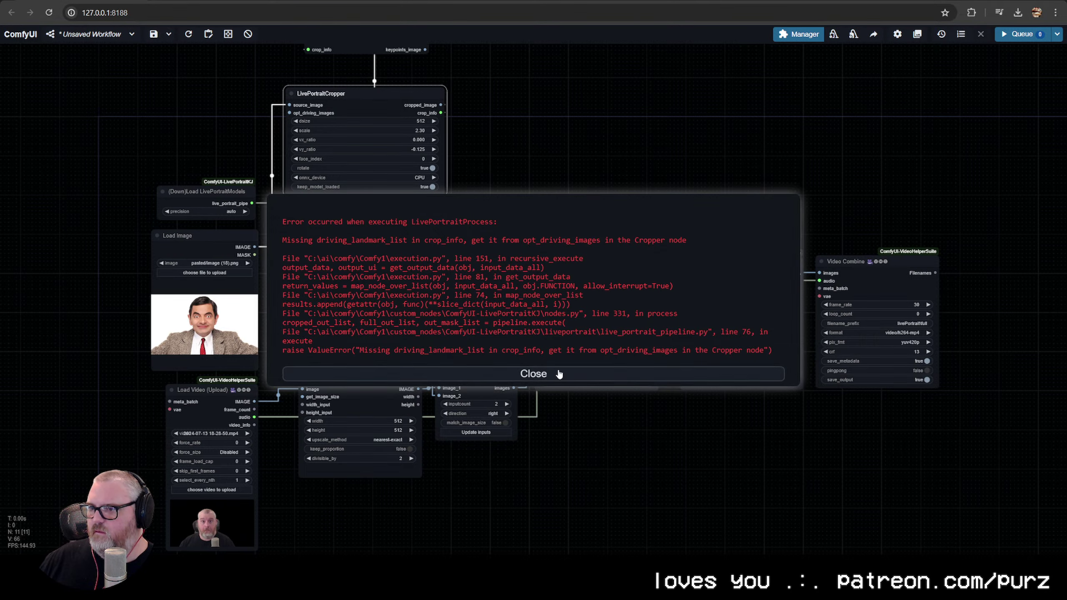
pyautogui.click(557, 376)
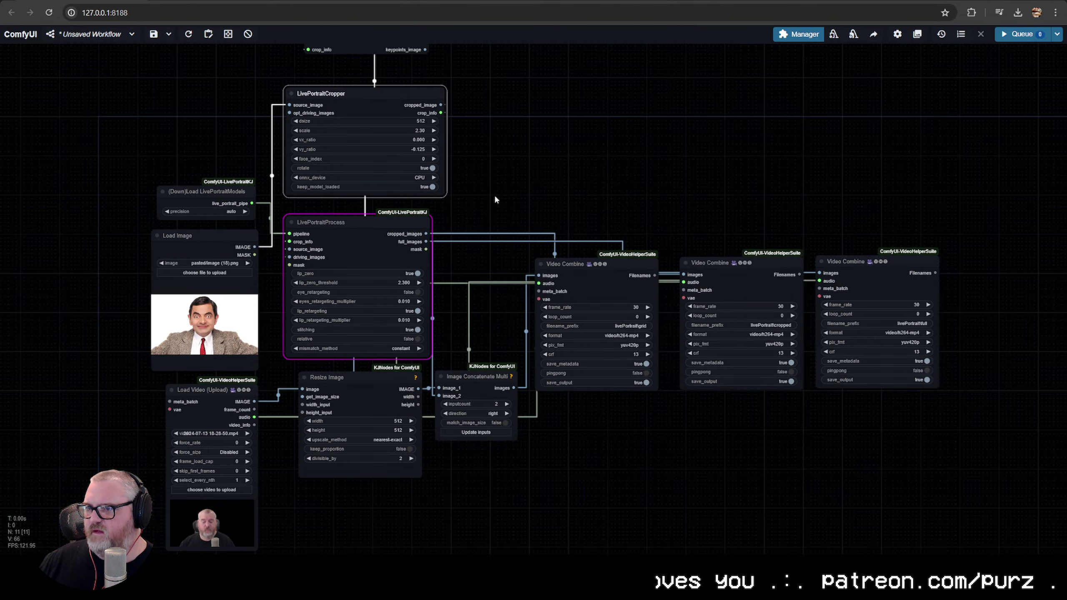
# Set the LivePortraitCropper's onnx_device to CUDA and rerun the workflow
pyautogui.moveTo(495, 194); pyautogui.dragTo(514, 309)
pyautogui.moveTo(412, 169)
pyautogui.mouseDown()
pyautogui.moveTo(339, 164)
pyautogui.moveTo(421, 177)
pyautogui.mouseUp()
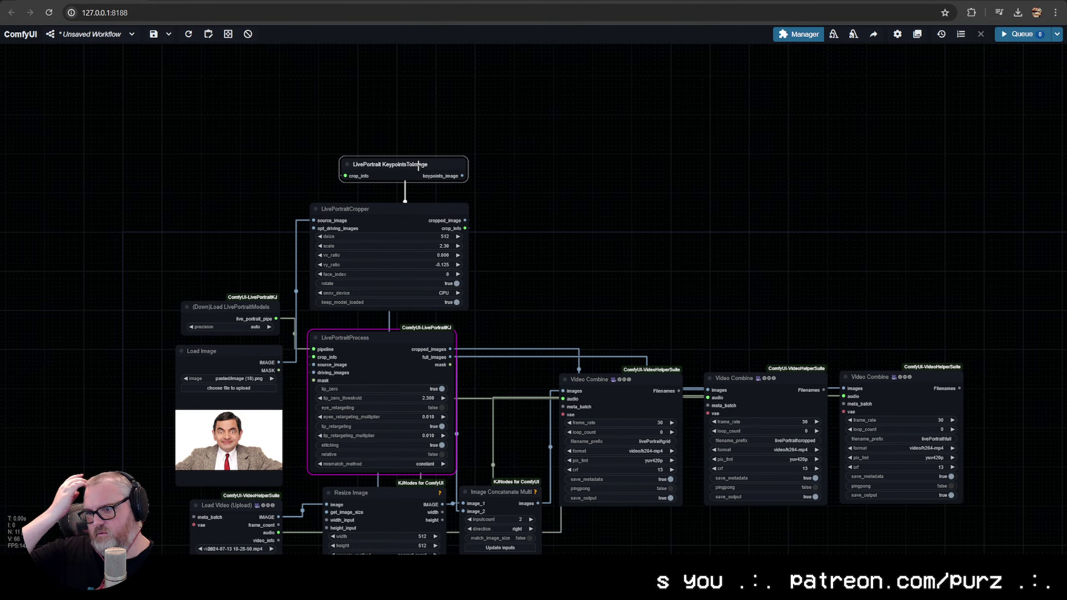
pyautogui.click(425, 294)
pyautogui.click(435, 308)
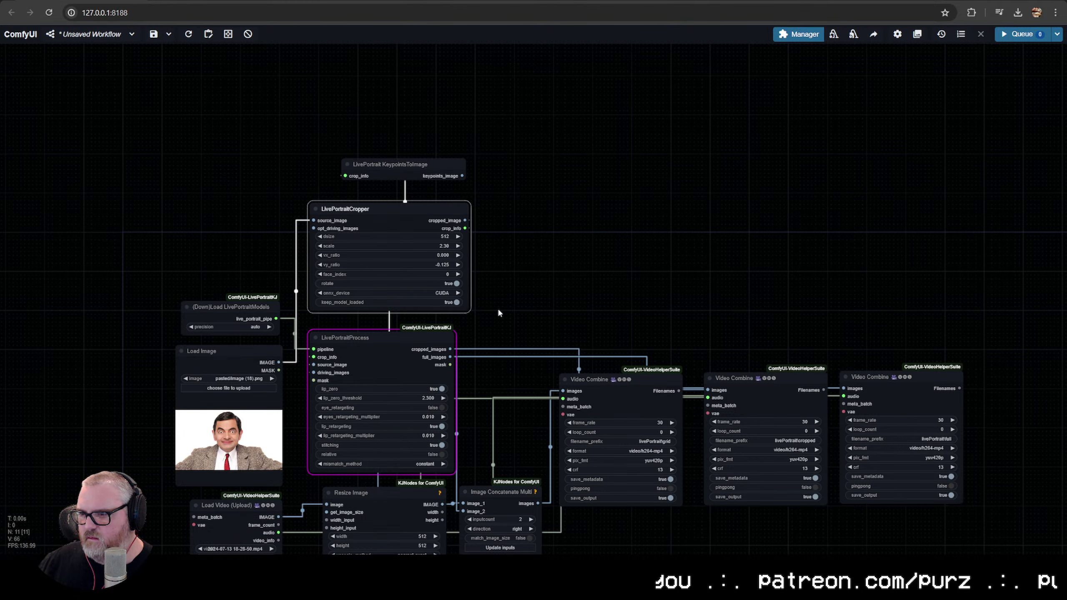
pyautogui.moveTo(528, 298); pyautogui.dragTo(620, 203)
pyautogui.moveTo(341, 220)
pyautogui.mouseDown()
pyautogui.moveTo(317, 205)
pyautogui.moveTo(337, 217)
pyautogui.mouseUp()
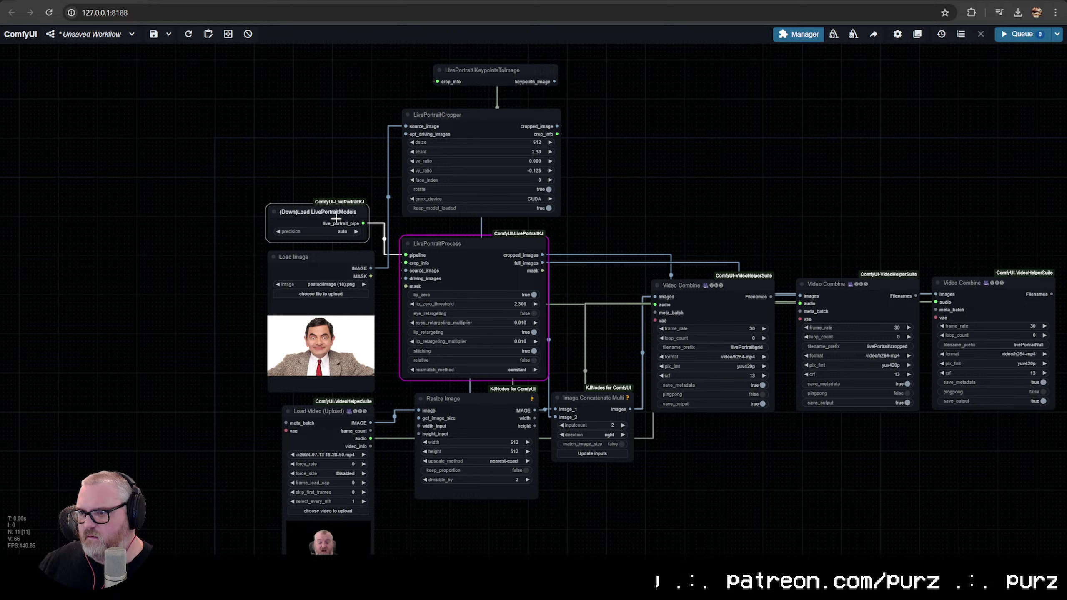
pyautogui.hotkey('ctrl', 'Return')
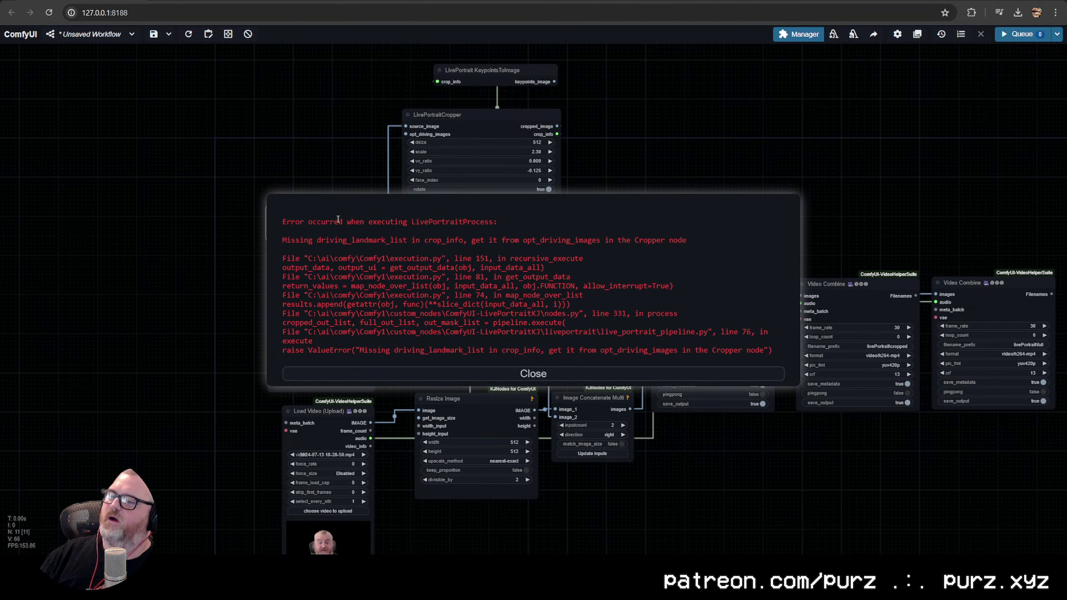
pyautogui.click(491, 377)
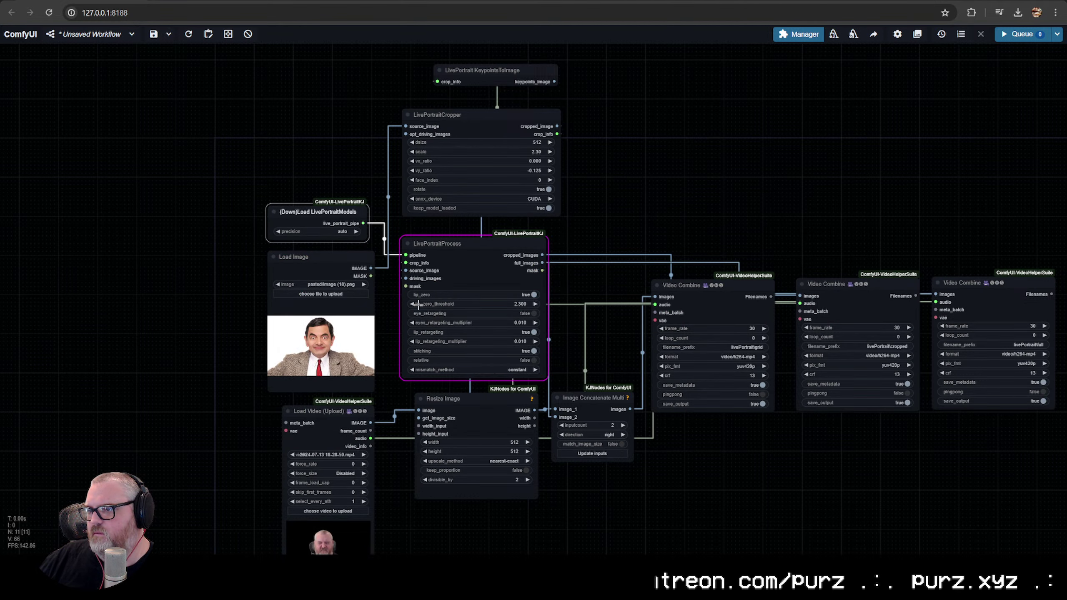
# Connect the Load Image node's IMAGE output to opt_driving_images on the LivePortraitCropper and run the workflow
pyautogui.moveTo(371, 269); pyautogui.dragTo(406, 135)
pyautogui.hotkey('ctrl', 'Return')
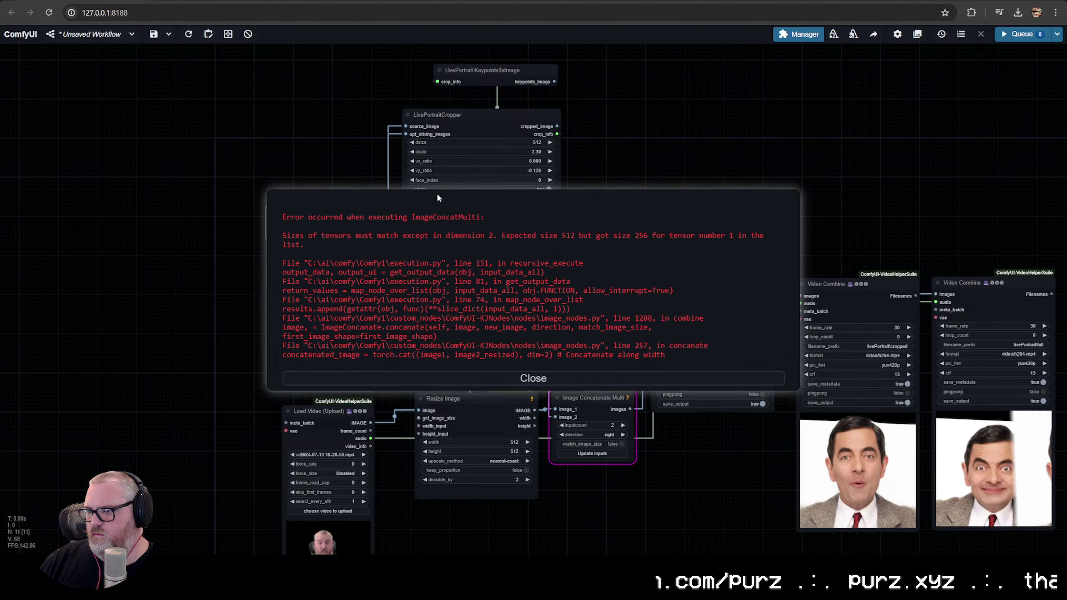
pyautogui.click(500, 379)
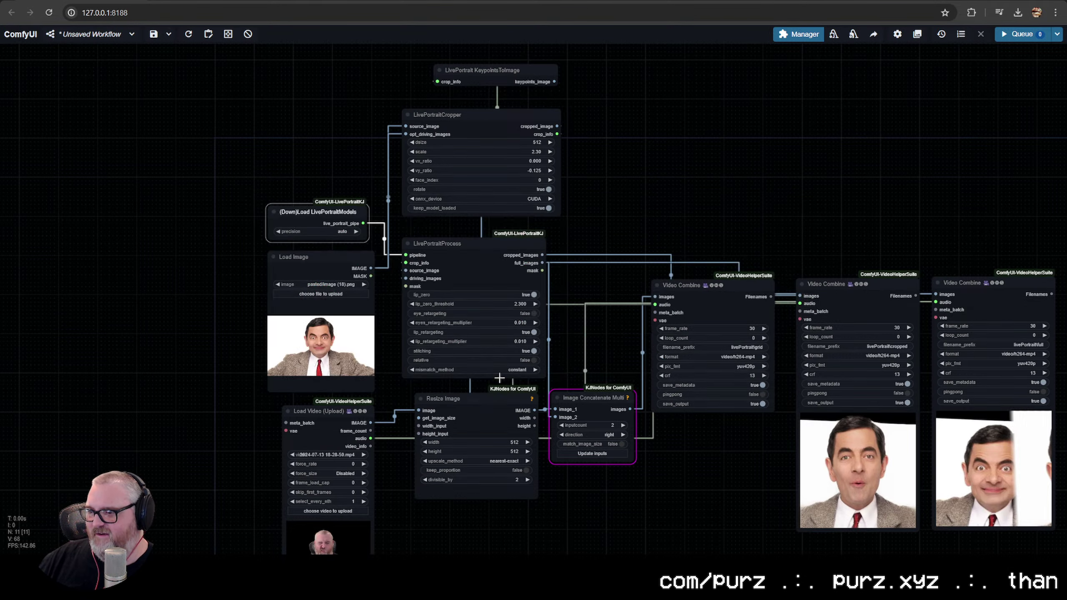
# Examine the cropped and full Video Combine previews and check the node connections and settings feeding them
pyautogui.moveTo(643, 391); pyautogui.dragTo(301, 357)
pyautogui.scroll(-1, 302, 353)
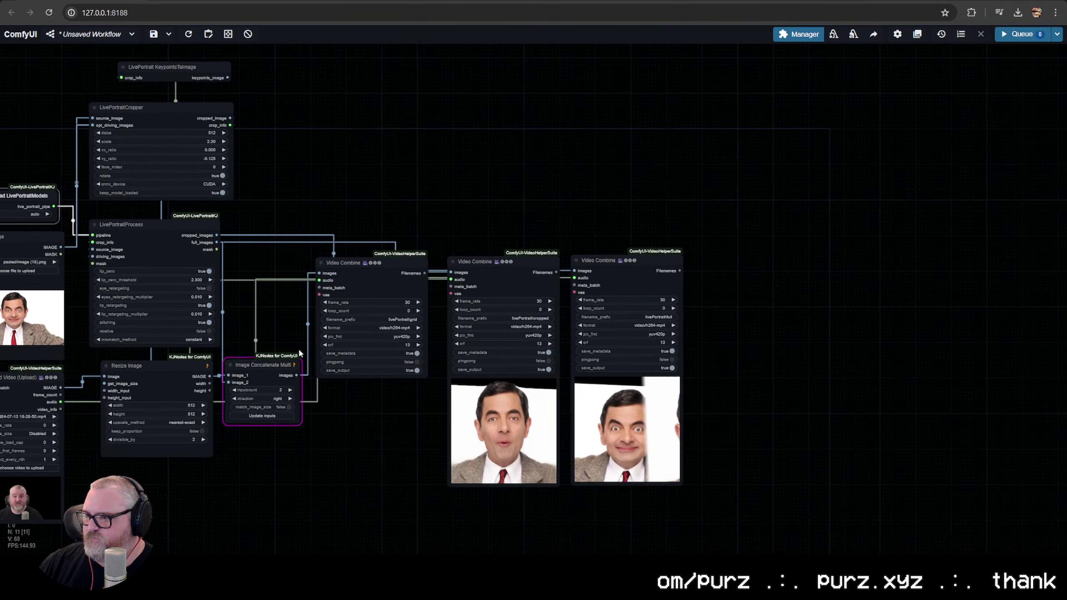
pyautogui.moveTo(227, 353); pyautogui.dragTo(598, 243)
pyautogui.scroll(2, 482, 315)
pyautogui.moveTo(395, 388); pyautogui.dragTo(368, 391)
pyautogui.moveTo(339, 336); pyautogui.dragTo(326, 334)
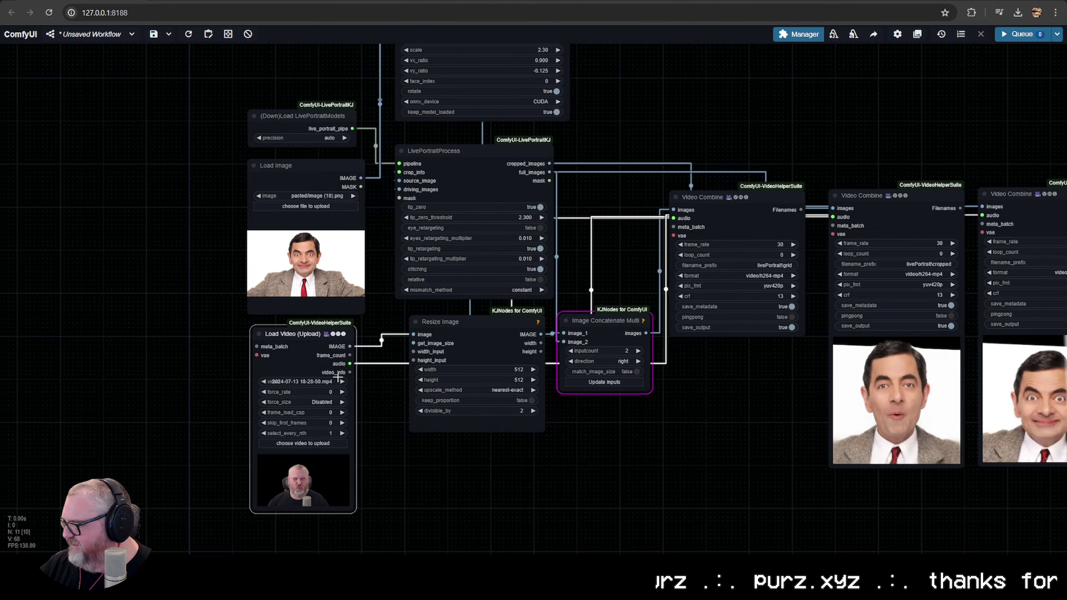
pyautogui.scroll(1, 332, 381)
pyautogui.moveTo(370, 307); pyautogui.dragTo(313, 367)
pyautogui.scroll(-2, 314, 367)
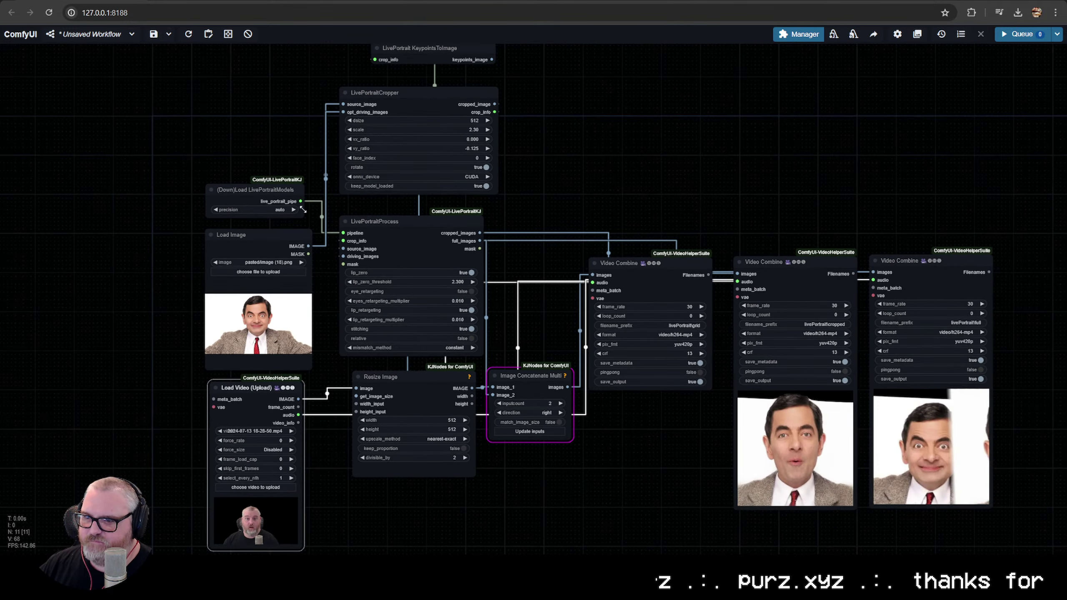
pyautogui.click(290, 194)
pyautogui.moveTo(431, 236); pyautogui.dragTo(306, 268)
pyautogui.scroll(3, 303, 299)
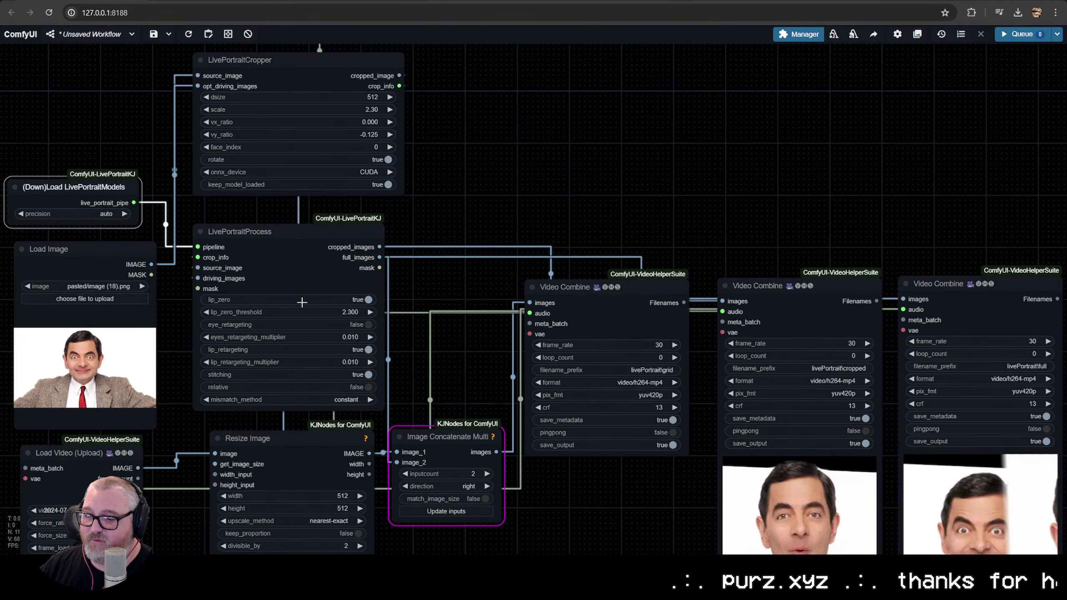
pyautogui.scroll(-1, 332, 321)
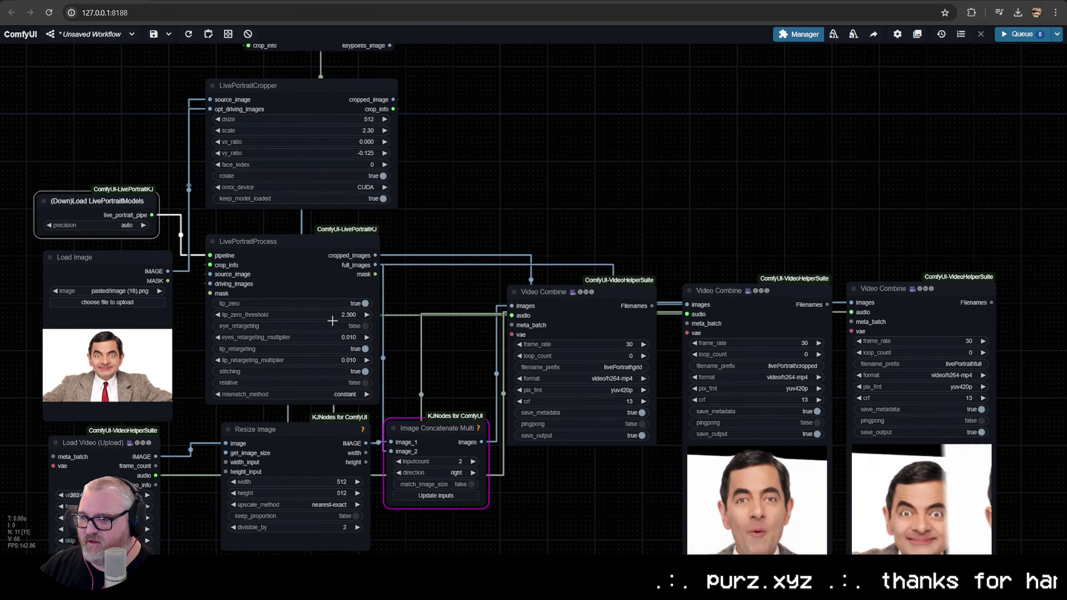
pyautogui.moveTo(332, 322); pyautogui.dragTo(366, 329)
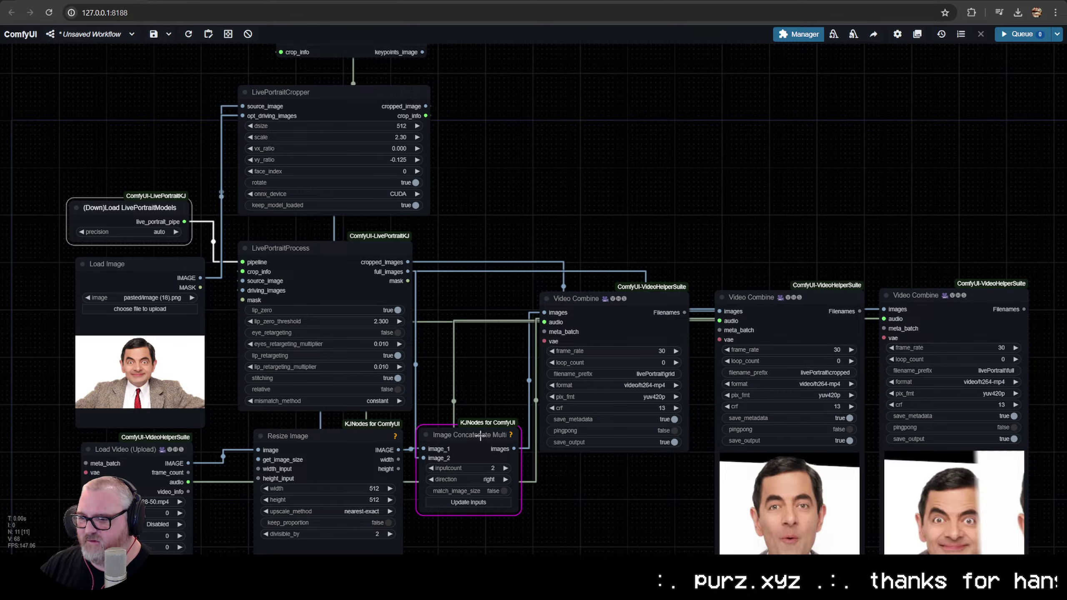
pyautogui.click(398, 400)
pyautogui.click(250, 400)
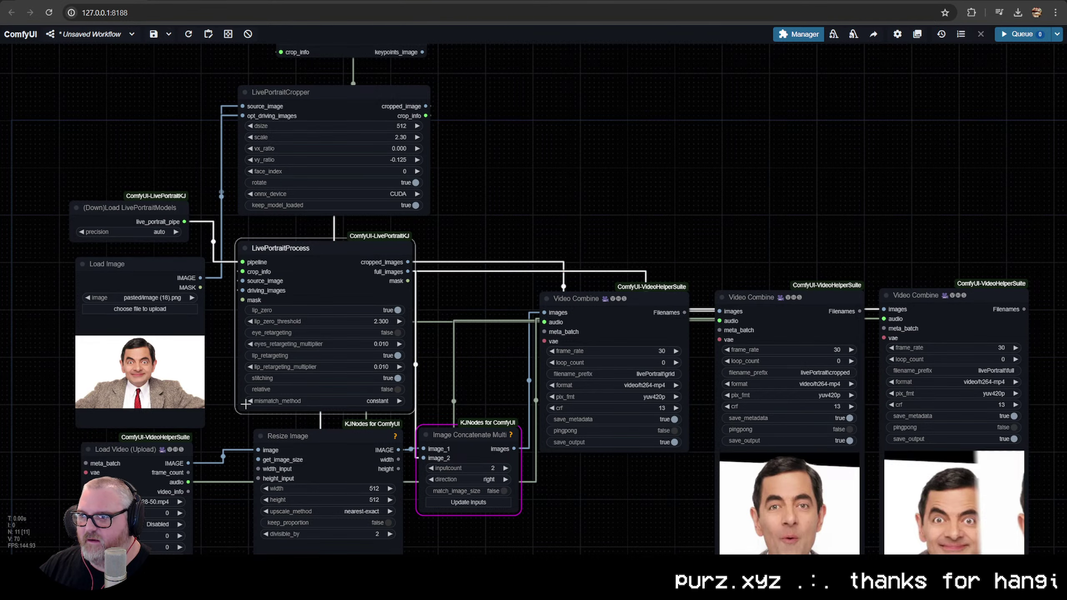
pyautogui.moveTo(525, 265); pyautogui.dragTo(496, 394)
pyautogui.moveTo(311, 156); pyautogui.dragTo(318, 178)
pyautogui.moveTo(426, 271); pyautogui.dragTo(533, 222)
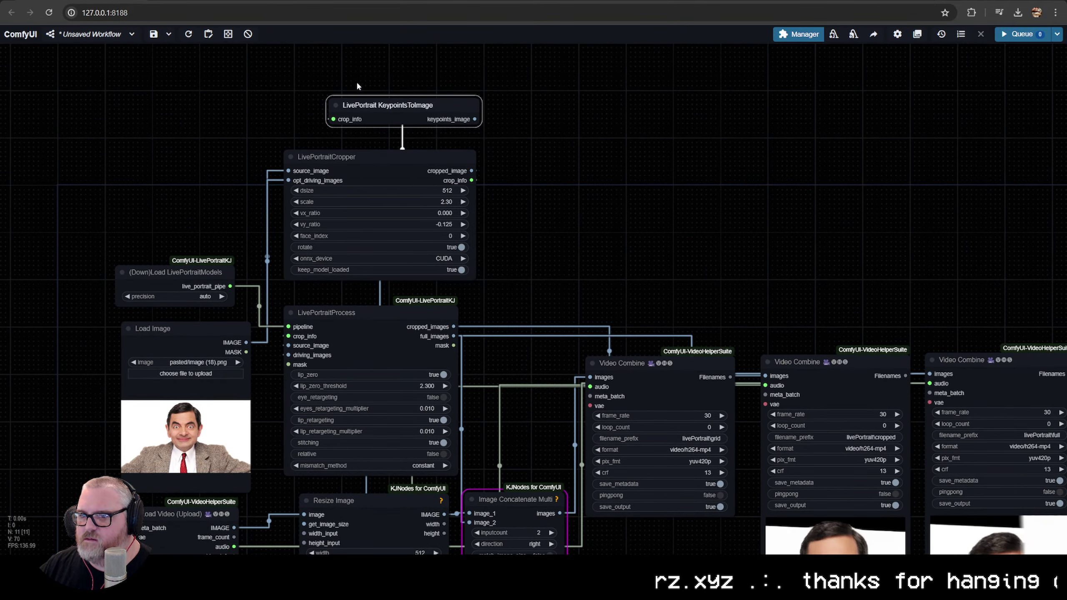
# Check the LivePortrait - Video workflow in the other browser tab, return, and show the save options for the unsaved workflow
pyautogui.click(328, 1)
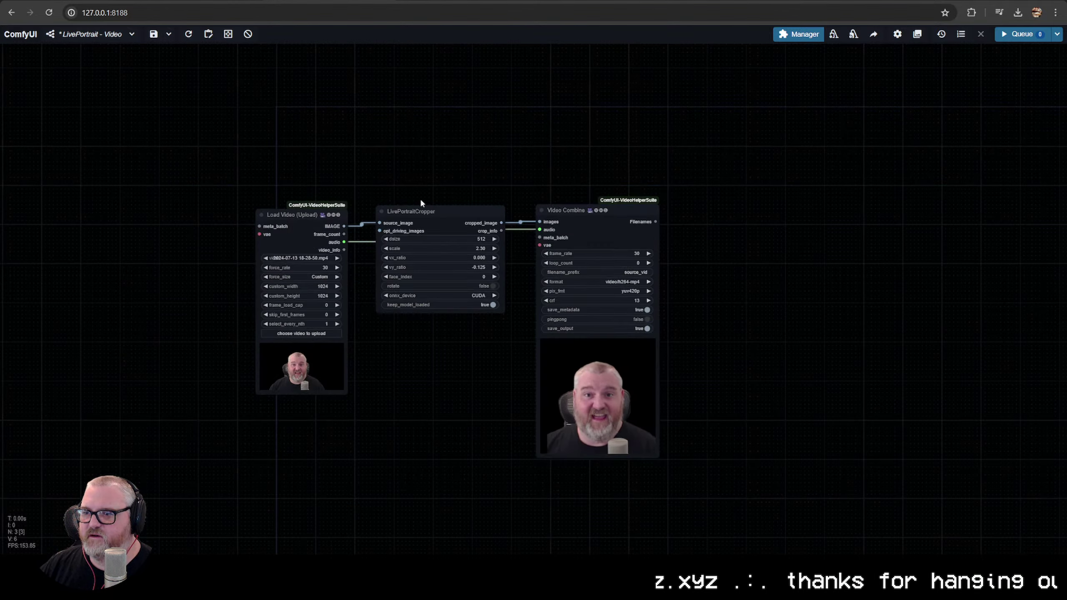
pyautogui.click(131, 34)
pyautogui.click(148, 73)
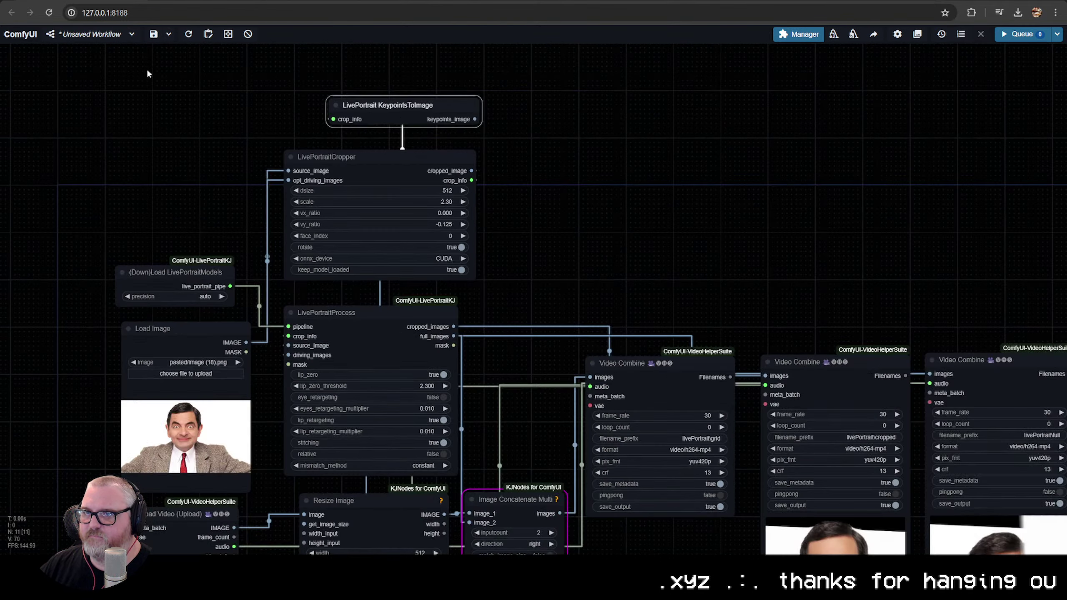
pyautogui.click(169, 34)
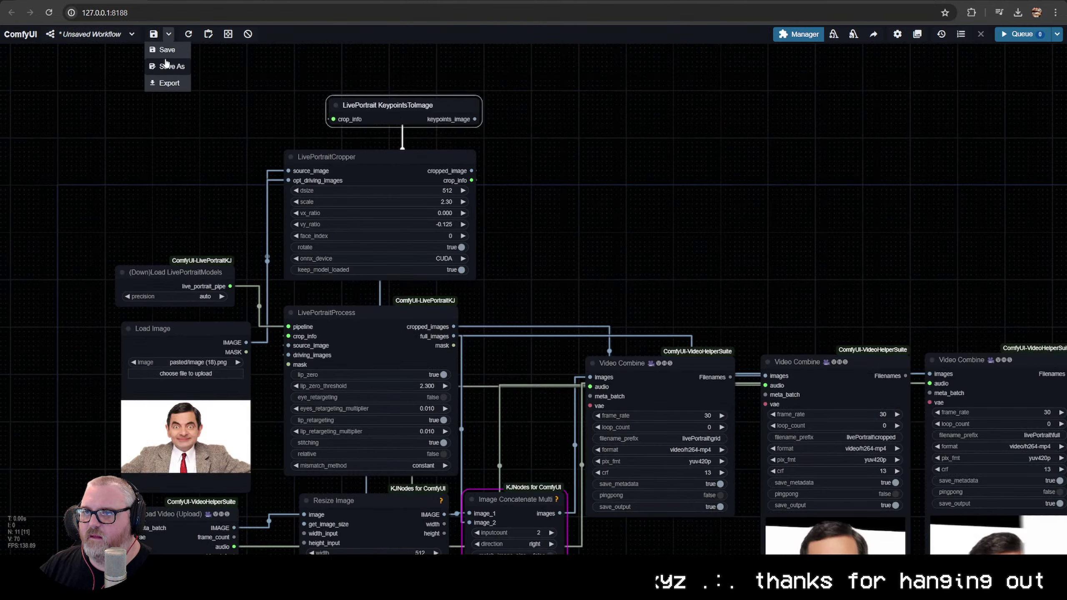
# Open the saved LivePortrait - Video workflow
pyautogui.click(117, 37)
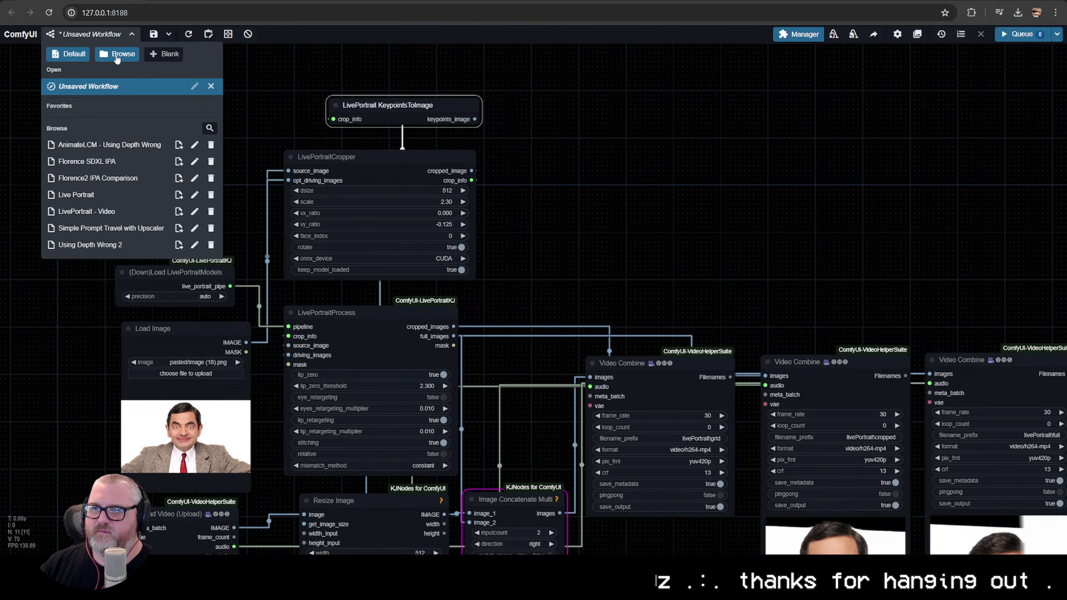
pyautogui.click(107, 212)
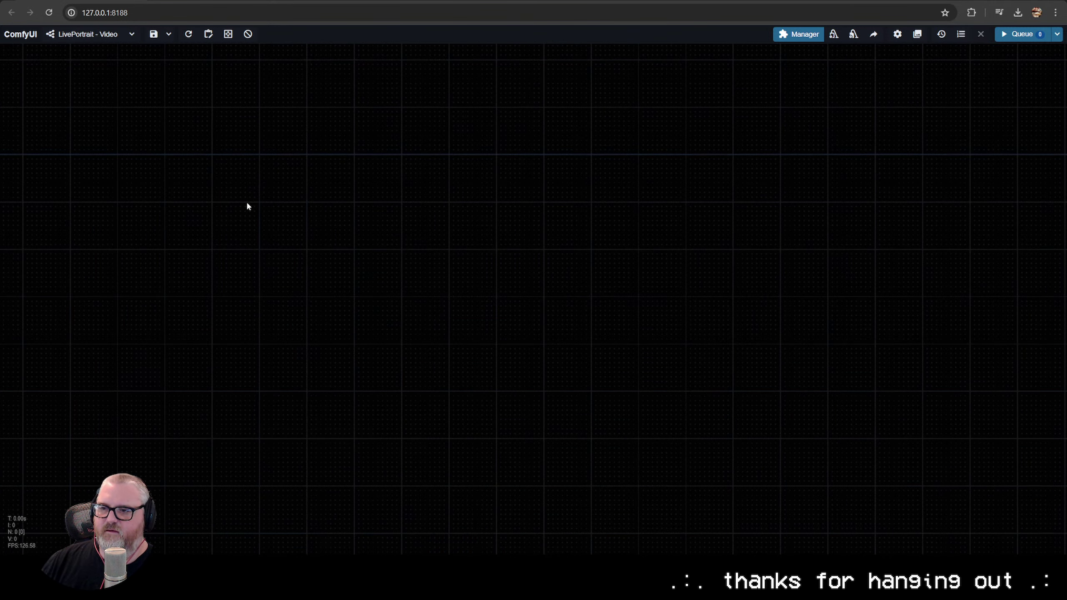
pyautogui.scroll(-5, 306, 294)
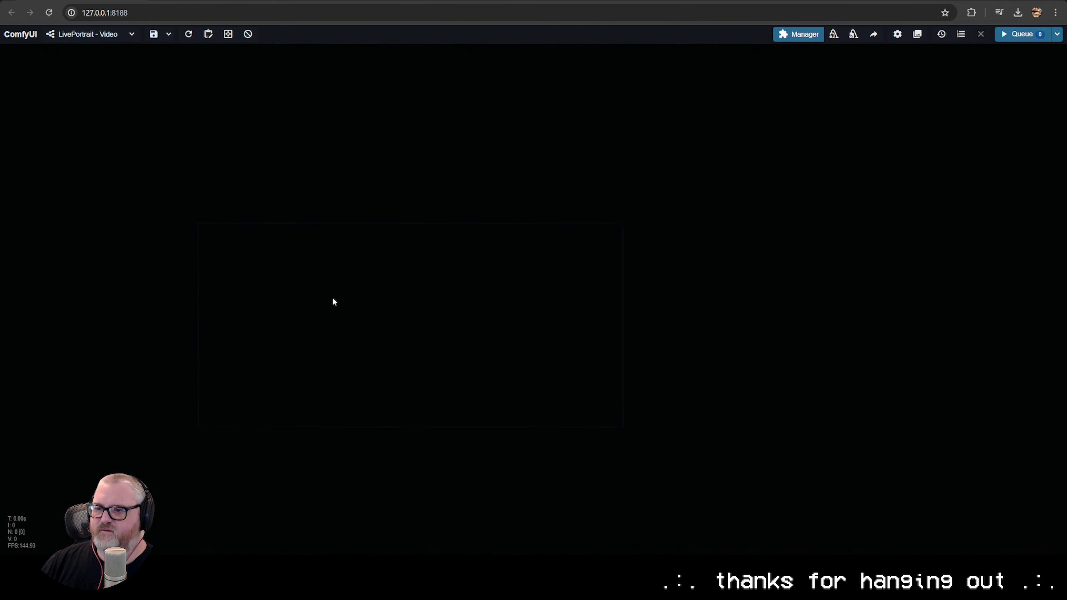
# Close the Unsaved Workflow without saving its changes
pyautogui.click(119, 34)
pyautogui.click(211, 87)
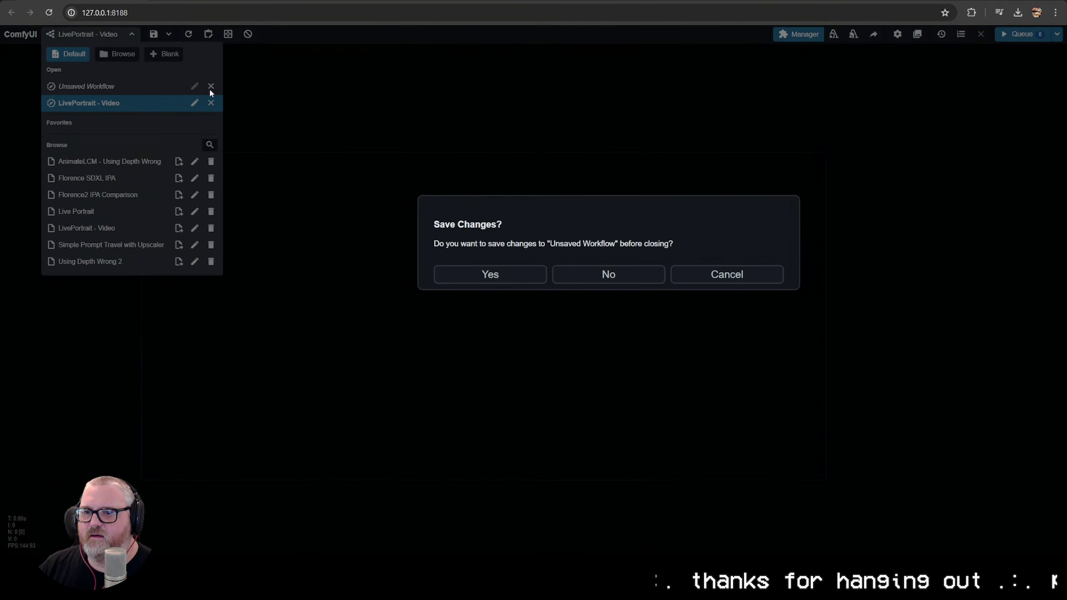
pyautogui.click(576, 279)
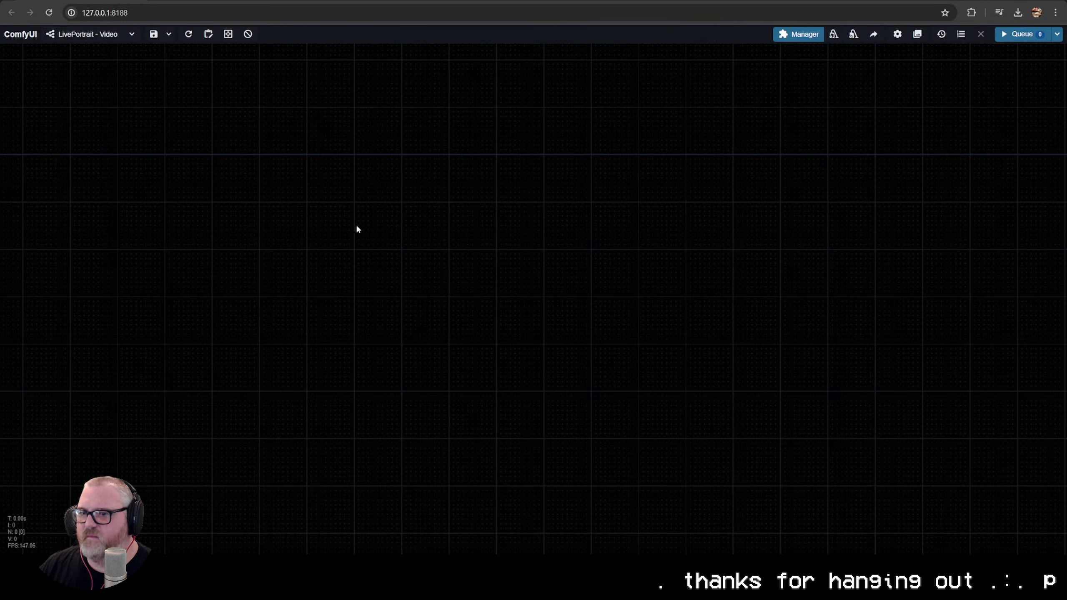
# Filter the Downloads folder by *.json and open the workflow file liveportrait_example_01.json
pyautogui.click(130, 35)
pyautogui.click(119, 54)
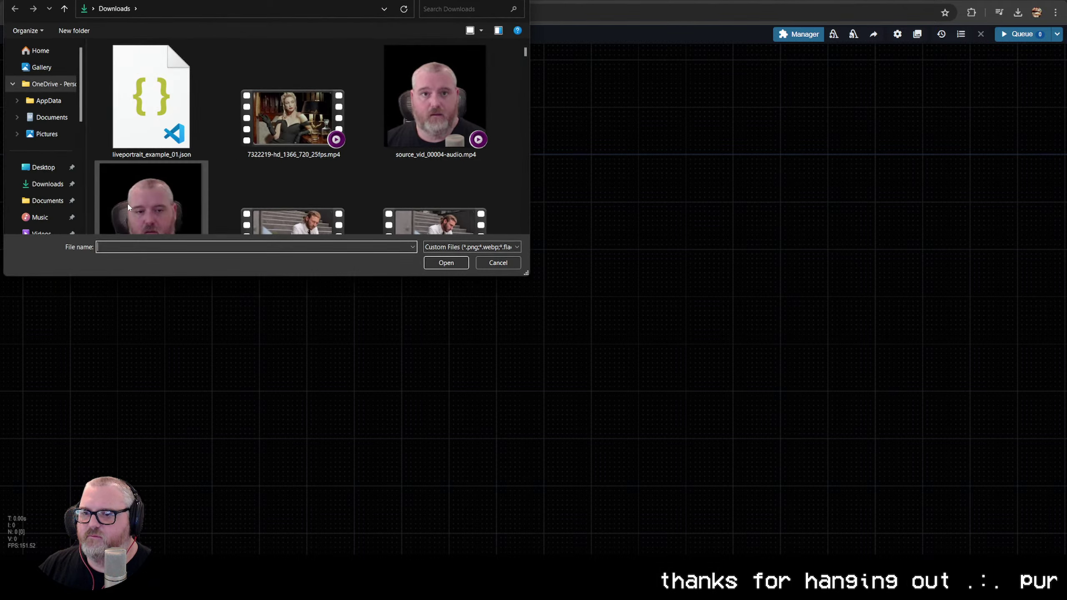
pyautogui.write('*.json')
pyautogui.press('Return')
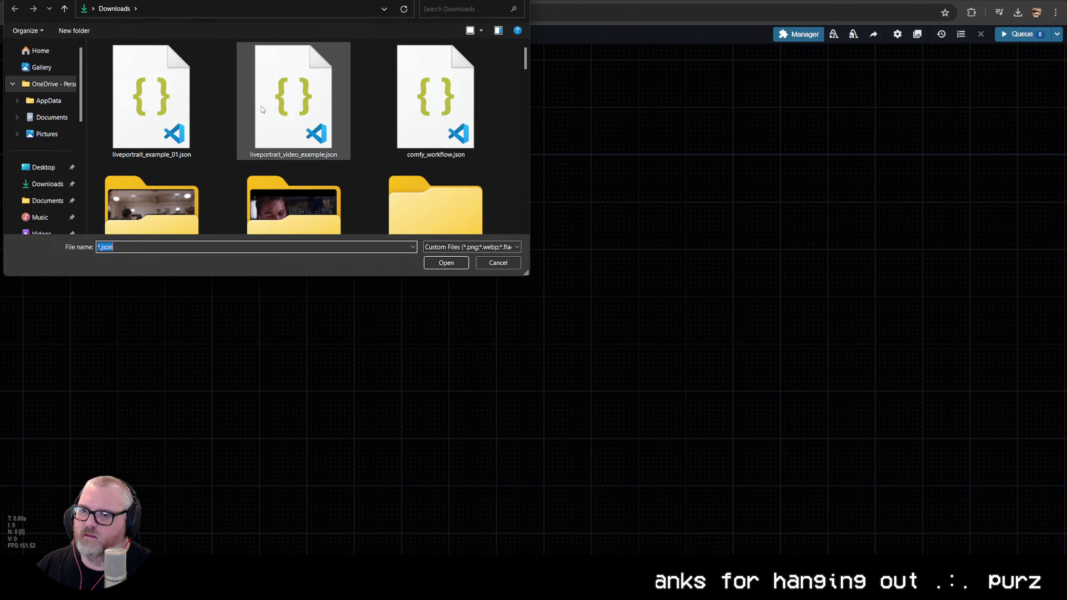
pyautogui.doubleClick(143, 105)
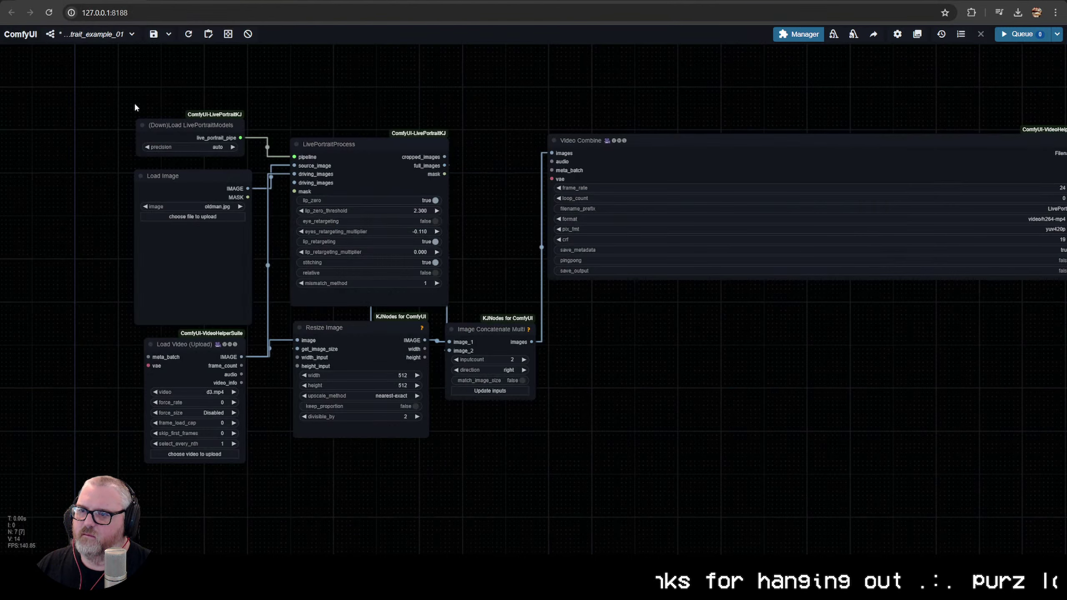
pyautogui.click(190, 217)
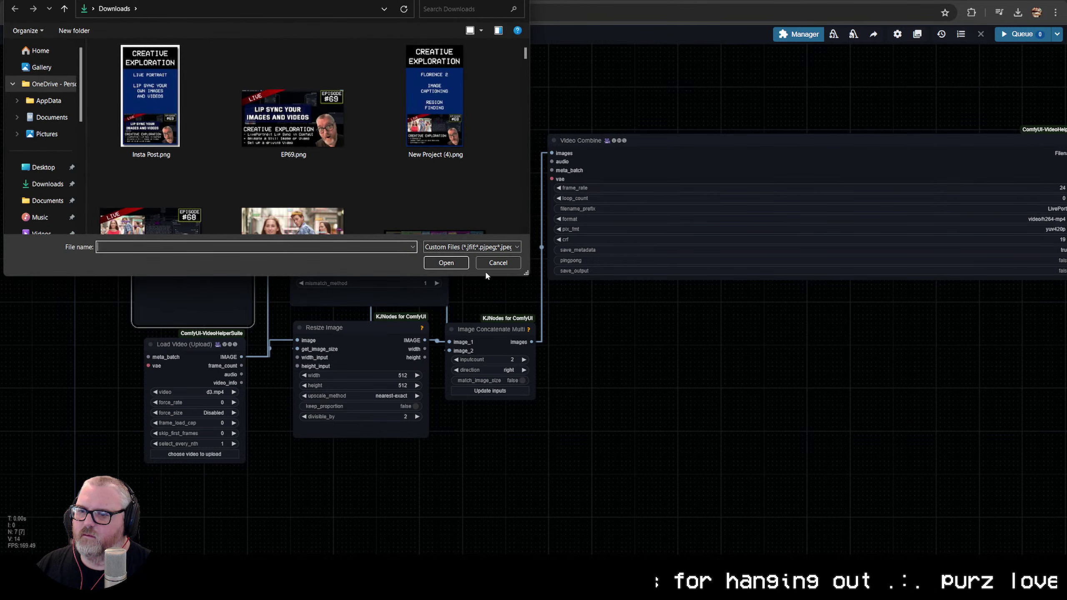
pyautogui.click(43, 167)
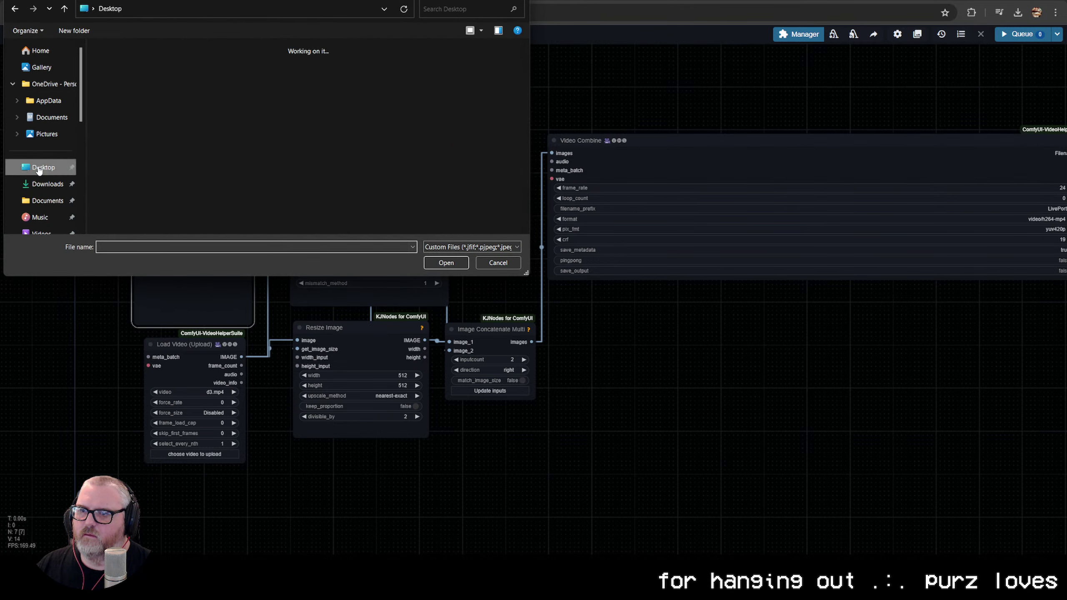
pyautogui.click(498, 263)
# Copy the Mental Floss portrait from the Mr. Bean image results and paste it into the Load Image node
pyautogui.hotkey('alt', 'Tab')
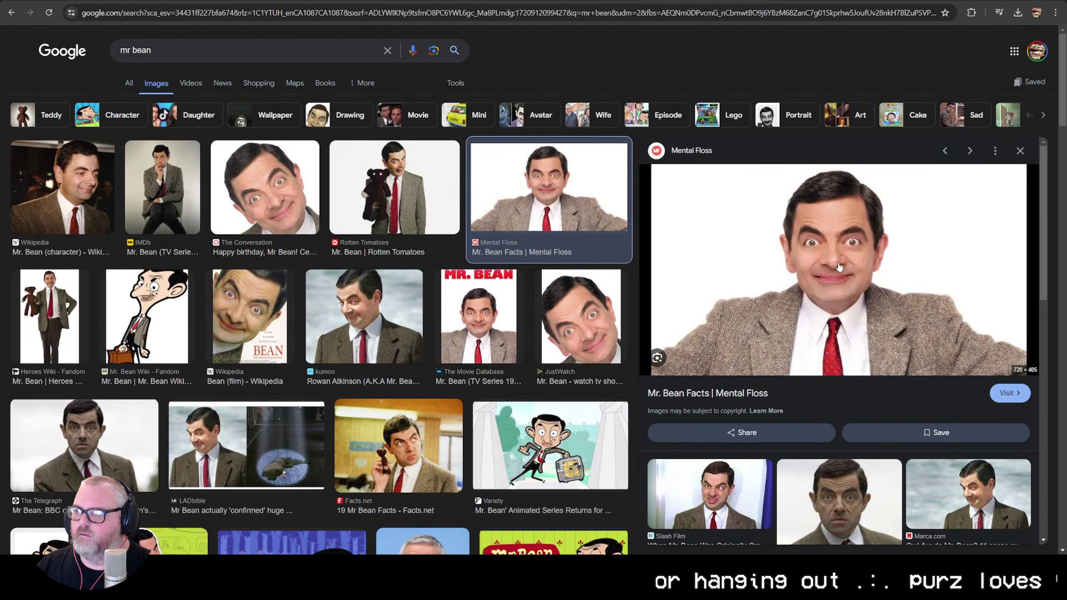
pyautogui.rightClick(838, 261)
pyautogui.click(882, 419)
pyautogui.hotkey('alt', 'Tab')
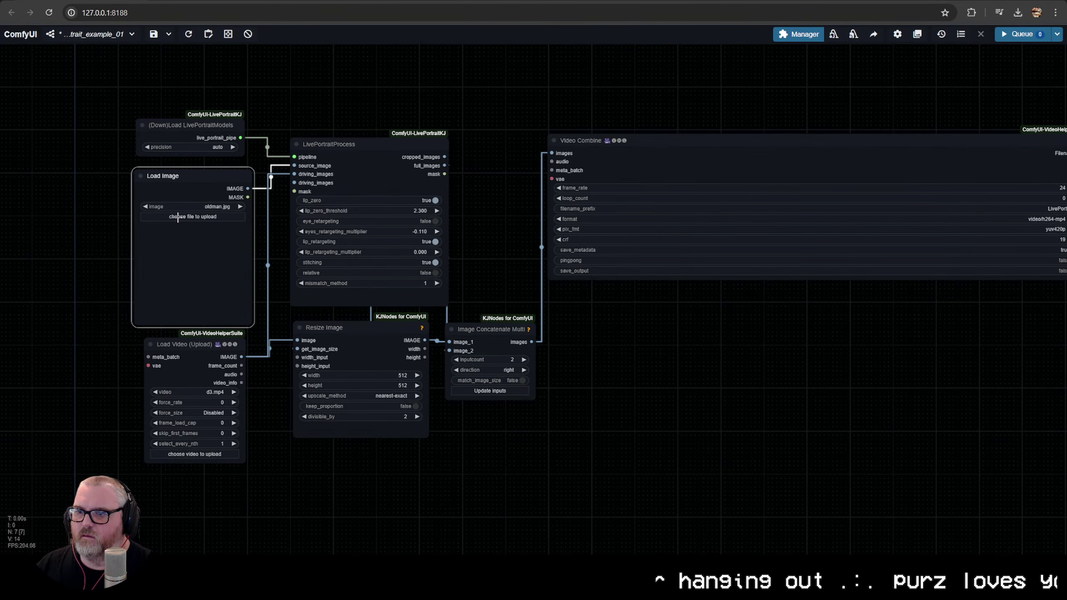
pyautogui.hotkey('ctrl', 'v')
pyautogui.click(203, 454)
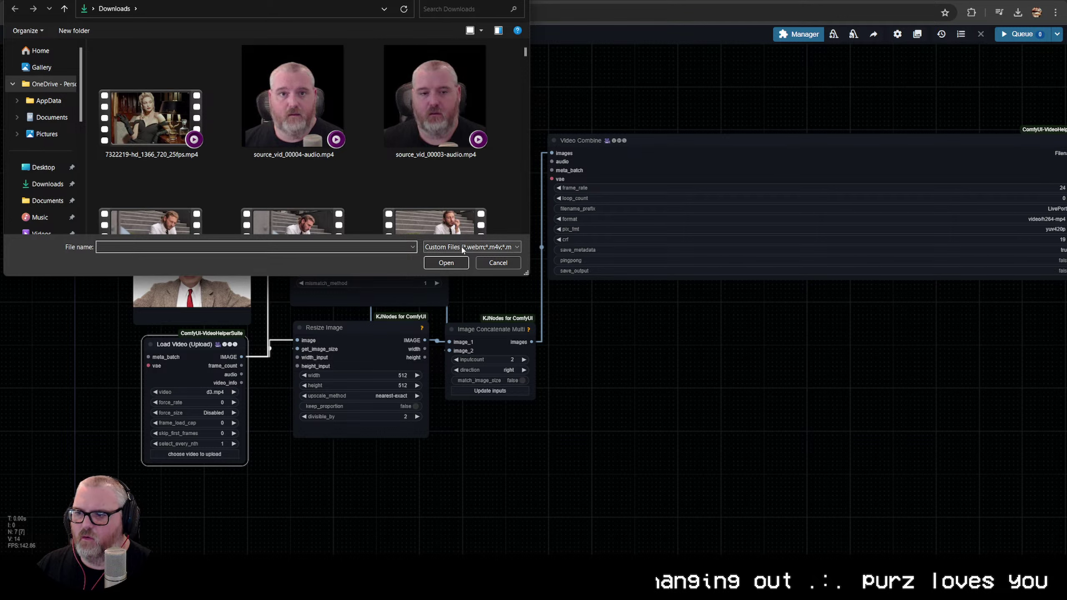
pyautogui.click(484, 264)
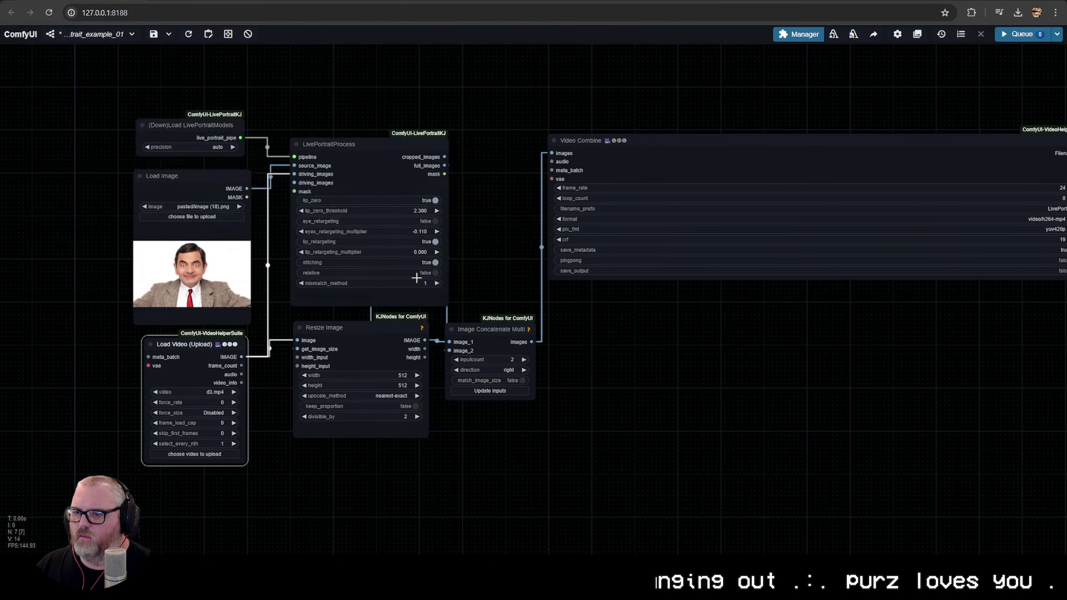
pyautogui.click(193, 454)
pyautogui.scroll(-3, 38, 202)
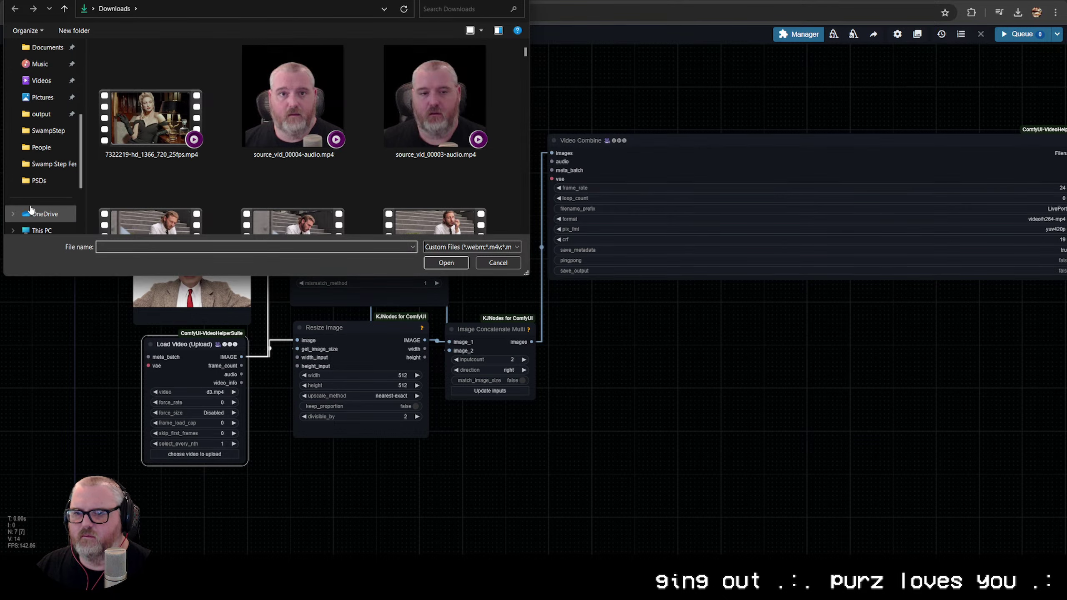
pyautogui.click(38, 97)
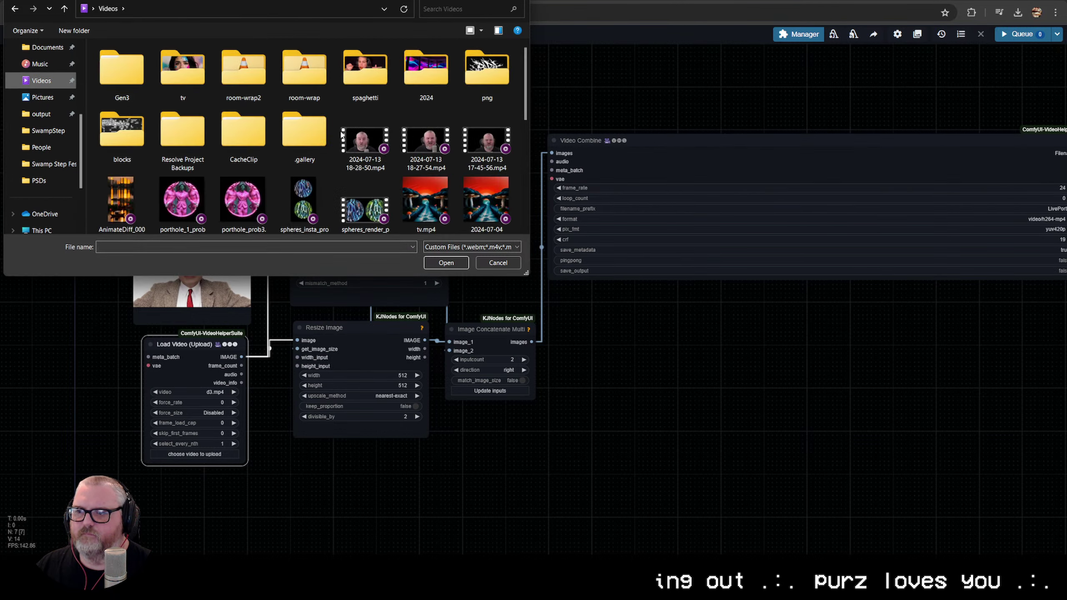
pyautogui.press('Escape')
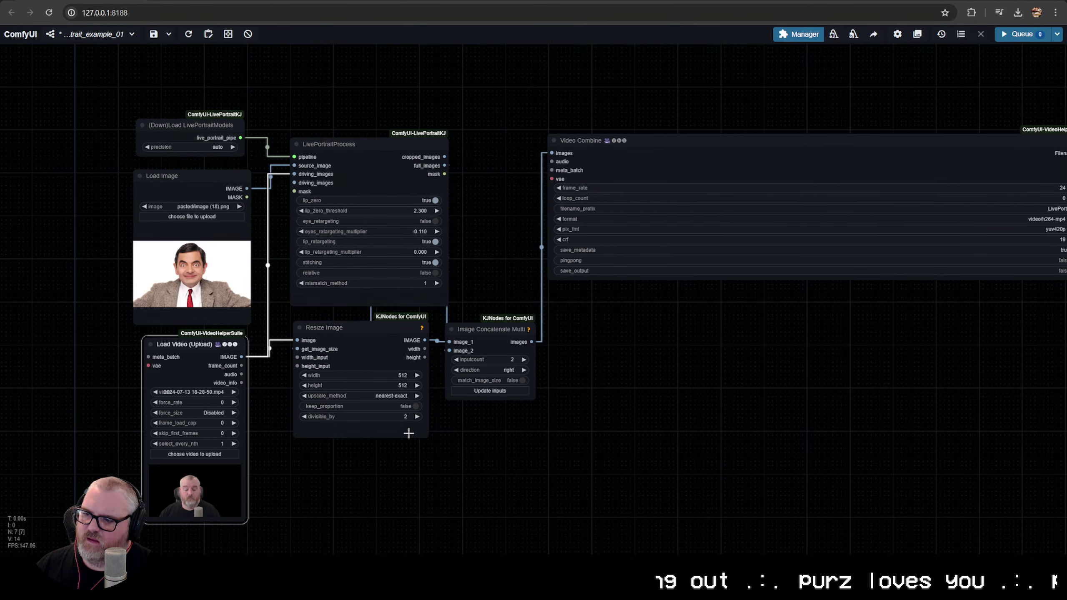
# Set the Video Combine frame_rate to 30, try to run the workflow, and dismiss the resulting report
pyautogui.moveTo(454, 444); pyautogui.dragTo(425, 440)
pyautogui.click(932, 186)
pyautogui.write('30')
pyautogui.press('Return')
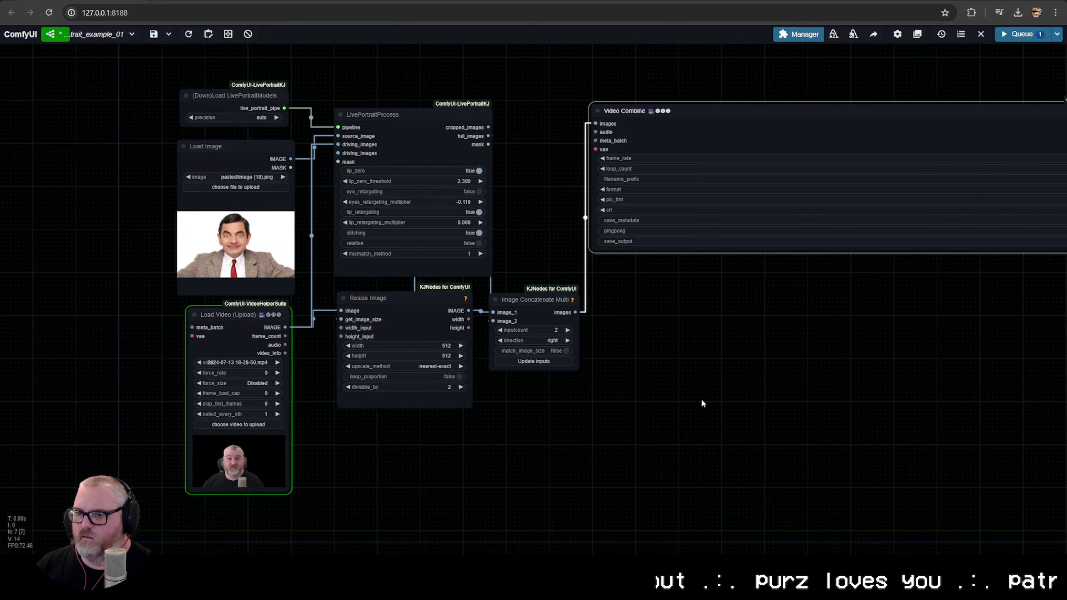
pyautogui.moveTo(604, 424); pyautogui.dragTo(701, 398)
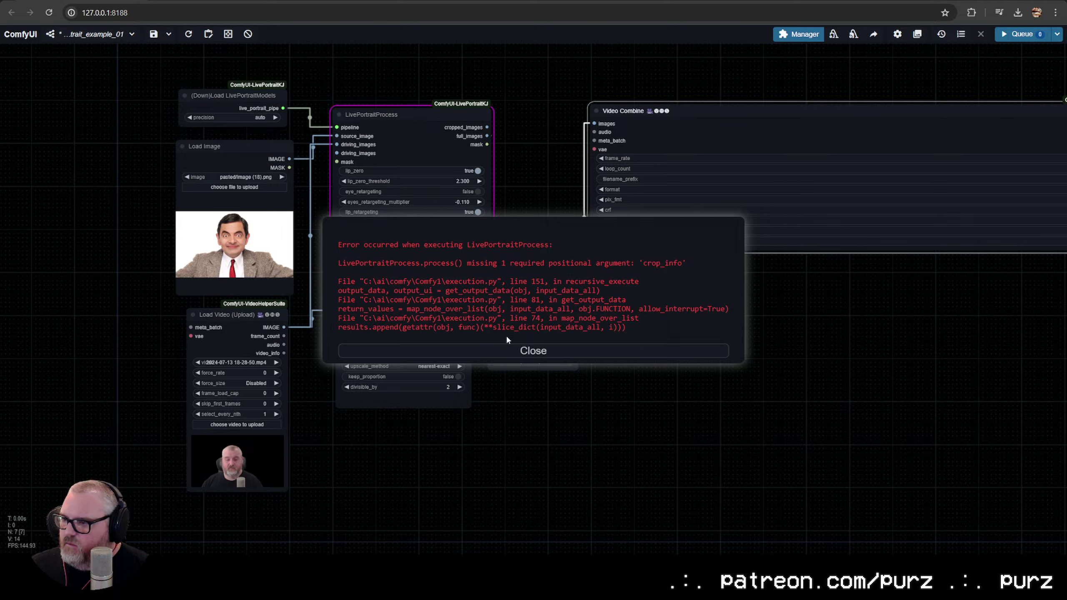
pyautogui.click(527, 345)
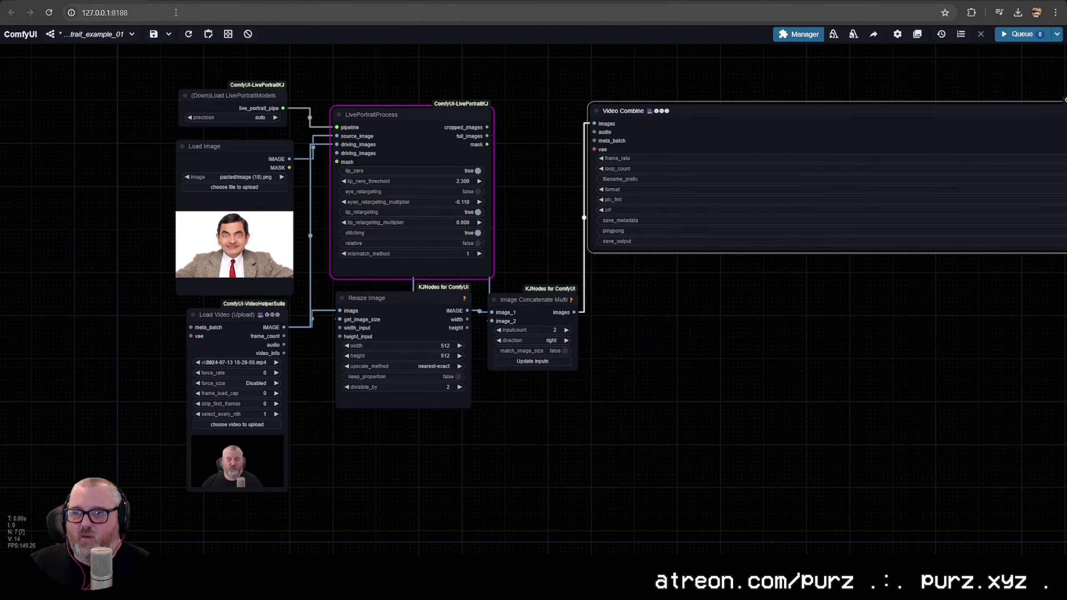
# Close the liveportrait_example_01 workflow without saving its changes
pyautogui.click(130, 35)
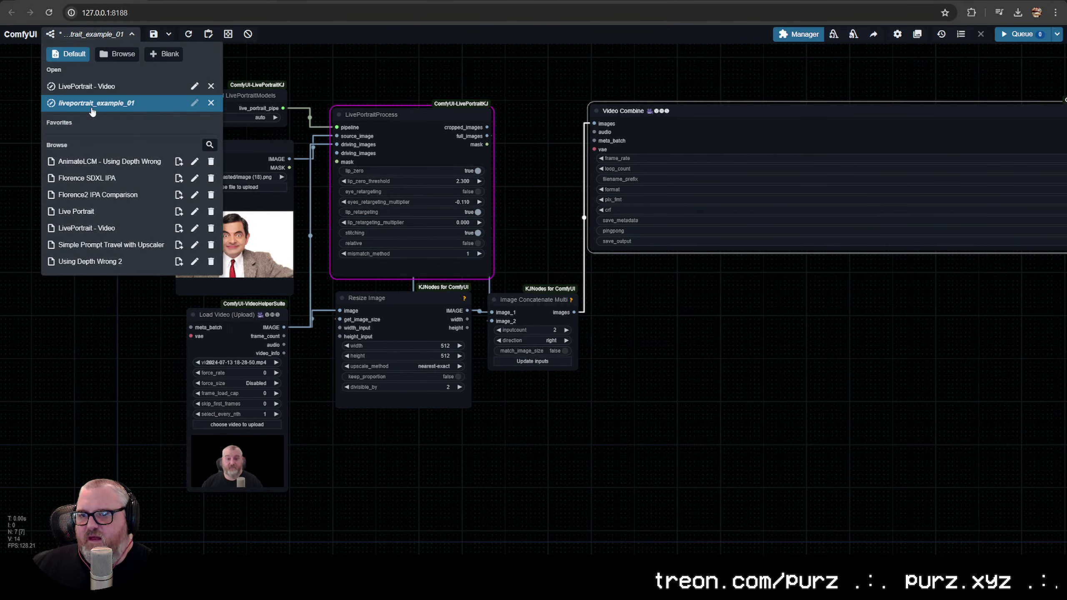
pyautogui.click(211, 103)
pyautogui.click(591, 275)
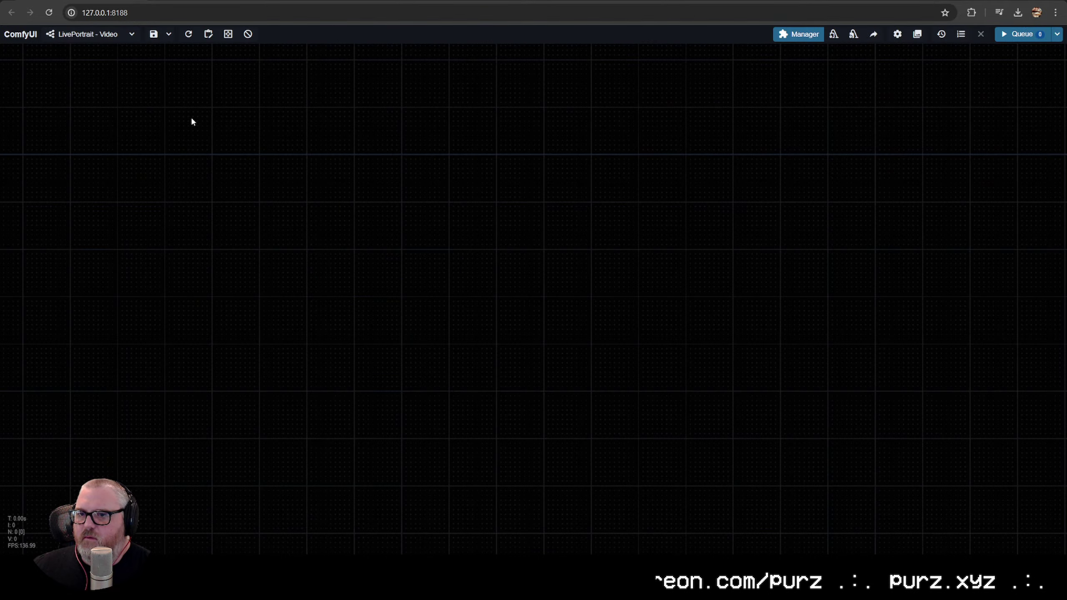
# Filter the Downloads folder by *.json and open the workflow file liveportrait_video_example.json
pyautogui.click(133, 36)
pyautogui.hotkey('ctrl', 'o')
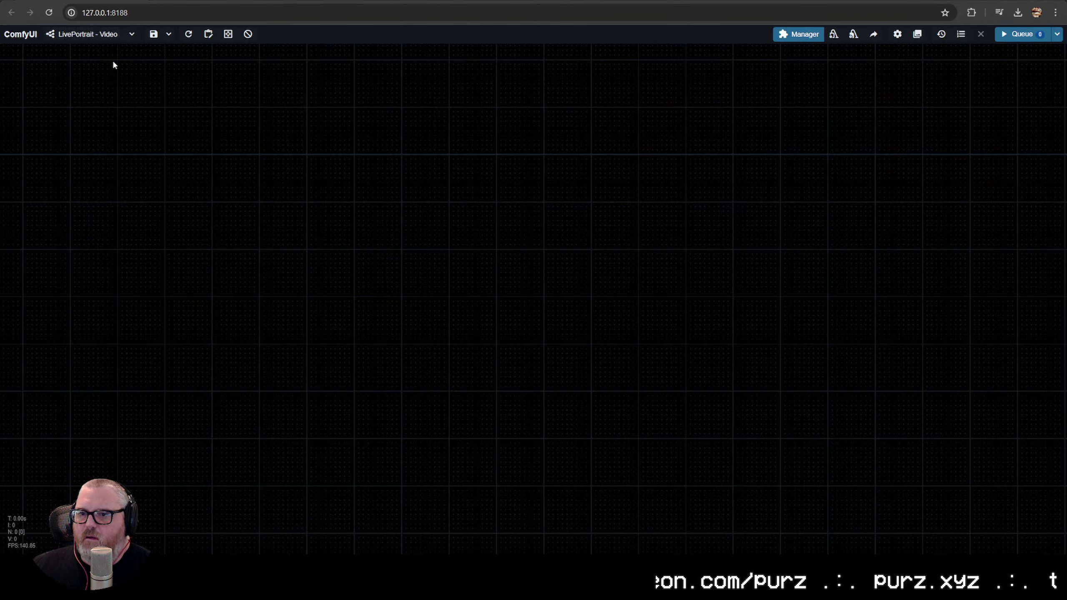
pyautogui.click(44, 184)
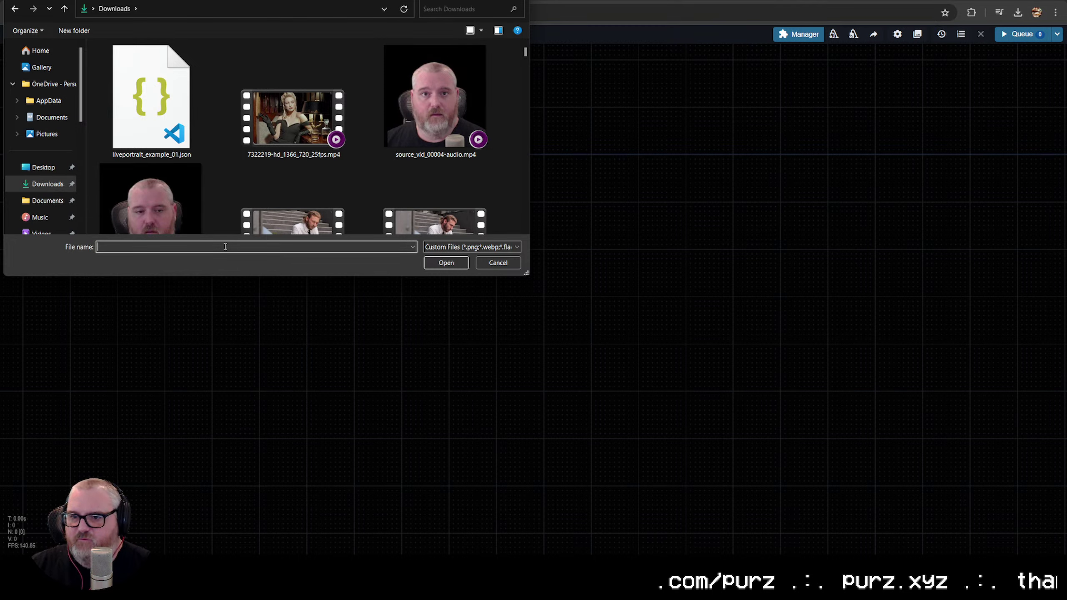
pyautogui.click(100, 248)
pyautogui.write('*.json')
pyautogui.press('Return')
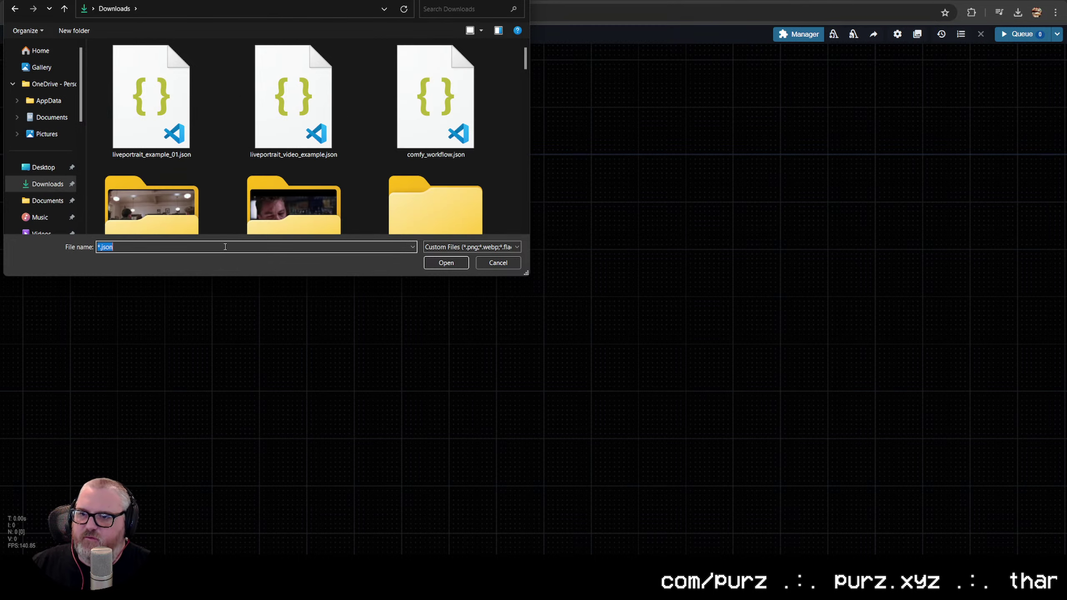
pyautogui.doubleClick(297, 115)
# Examine the video example's node layout, including both Load Video nodes and their connections to the Resize Image and LivePortraitCropper nodes
pyautogui.scroll(-4, 409, 267)
pyautogui.scroll(6, 409, 267)
pyautogui.moveTo(409, 269); pyautogui.dragTo(257, 206)
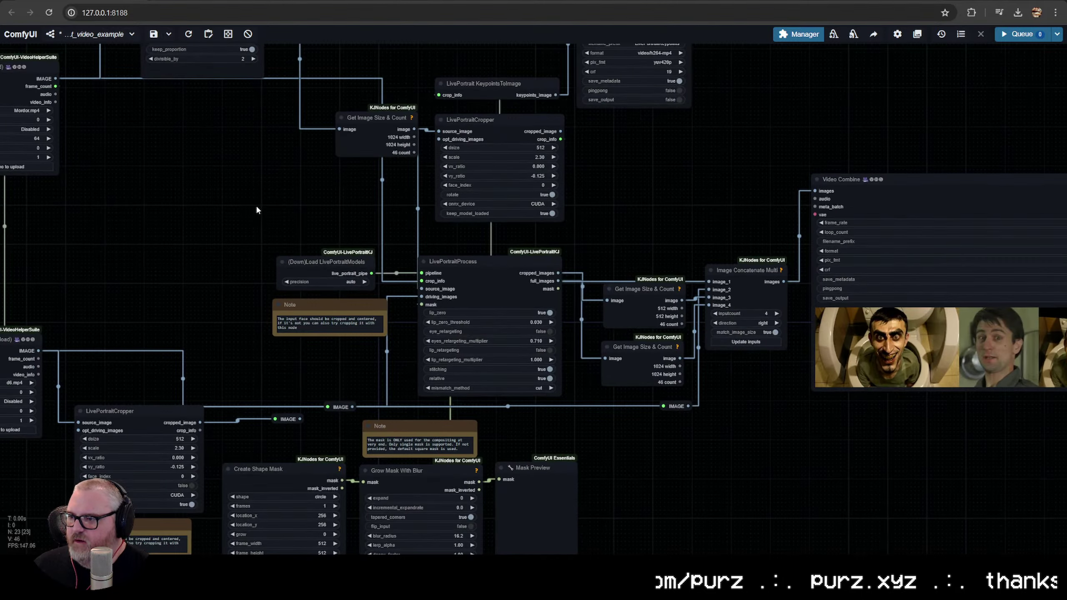
pyautogui.scroll(-5, 252, 210)
pyautogui.scroll(5, 352, 239)
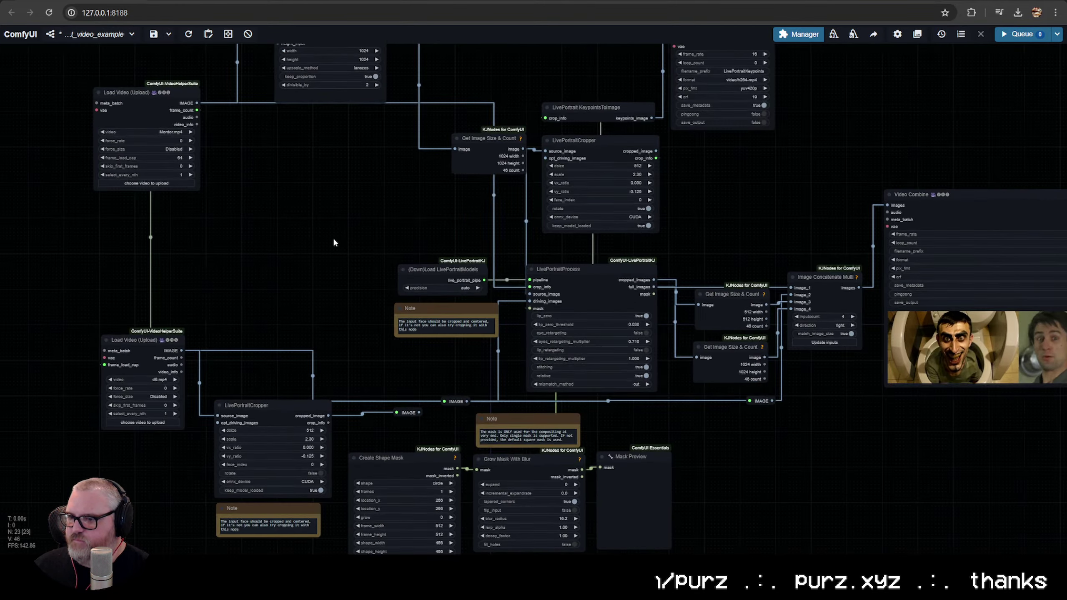
pyautogui.scroll(2, 355, 337)
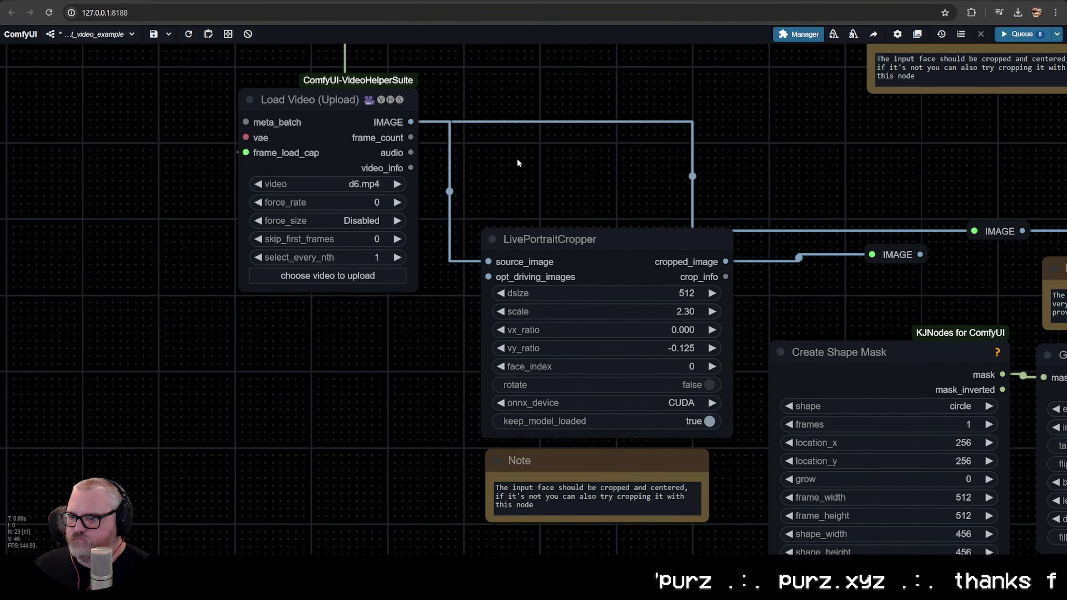
pyautogui.moveTo(409, 82); pyautogui.dragTo(468, 292)
pyautogui.scroll(-5, 425, 119)
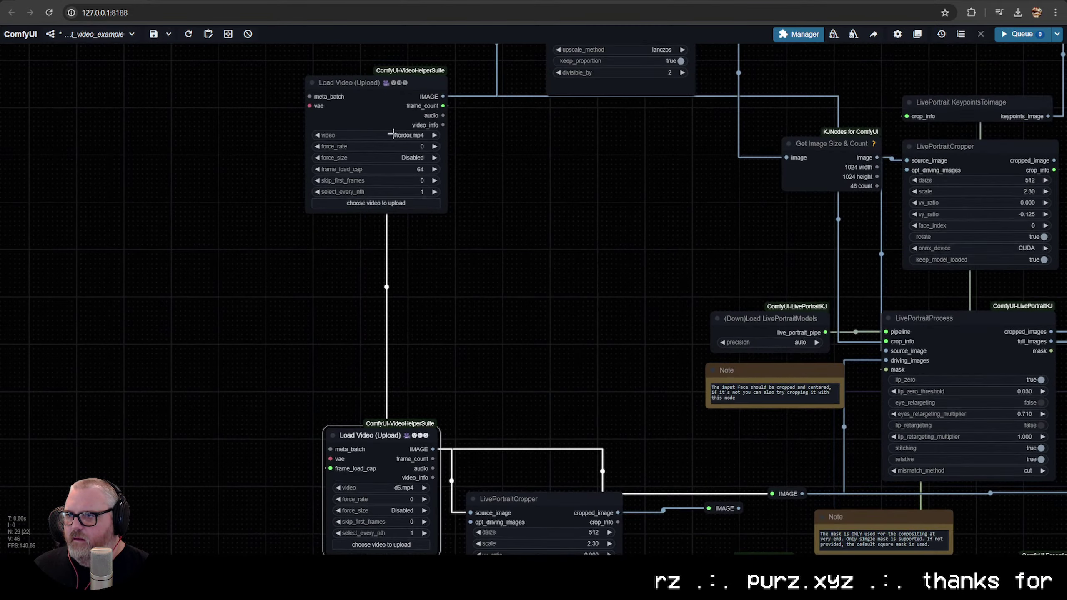
pyautogui.click(384, 89)
pyautogui.moveTo(523, 150); pyautogui.dragTo(456, 356)
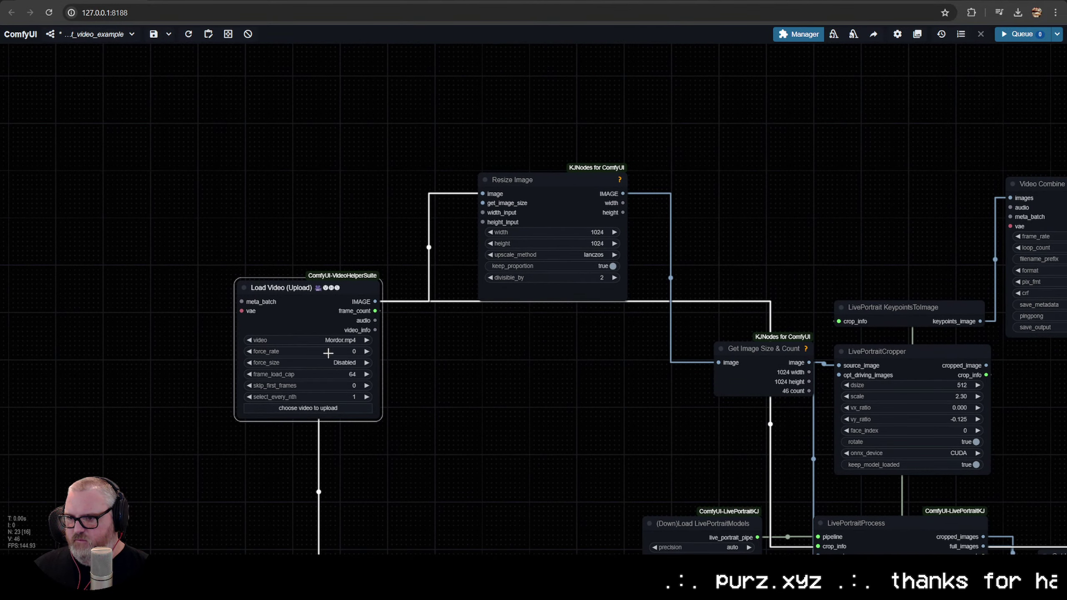
pyautogui.moveTo(328, 353); pyautogui.dragTo(469, 155)
pyautogui.click(391, 393)
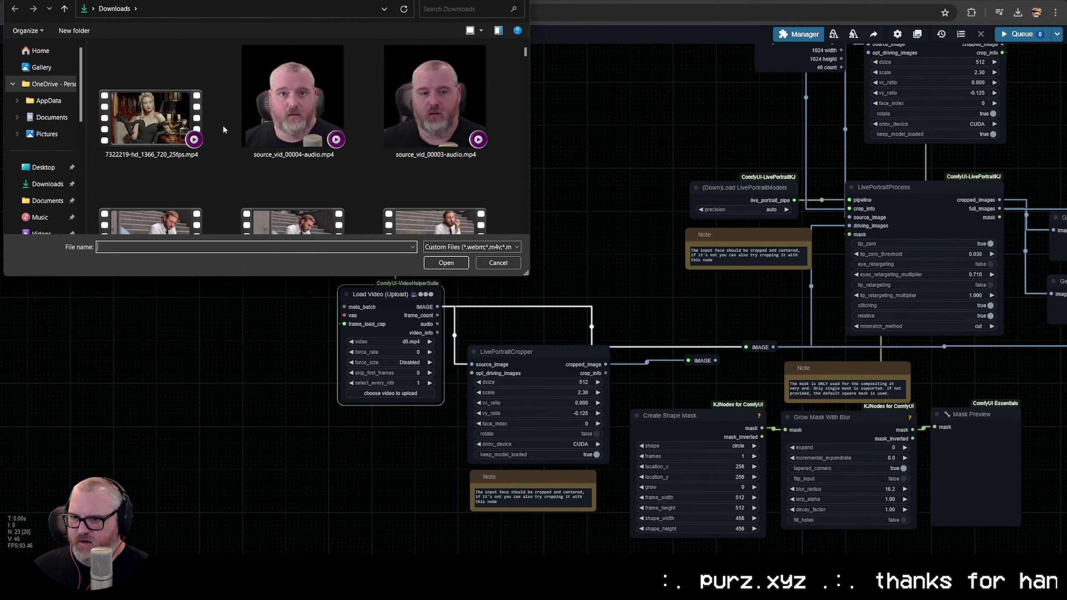
pyautogui.click(520, 264)
pyautogui.moveTo(563, 284); pyautogui.dragTo(459, 308)
pyautogui.scroll(3, 285, 436)
pyautogui.scroll(1, 284, 436)
pyautogui.click(285, 407)
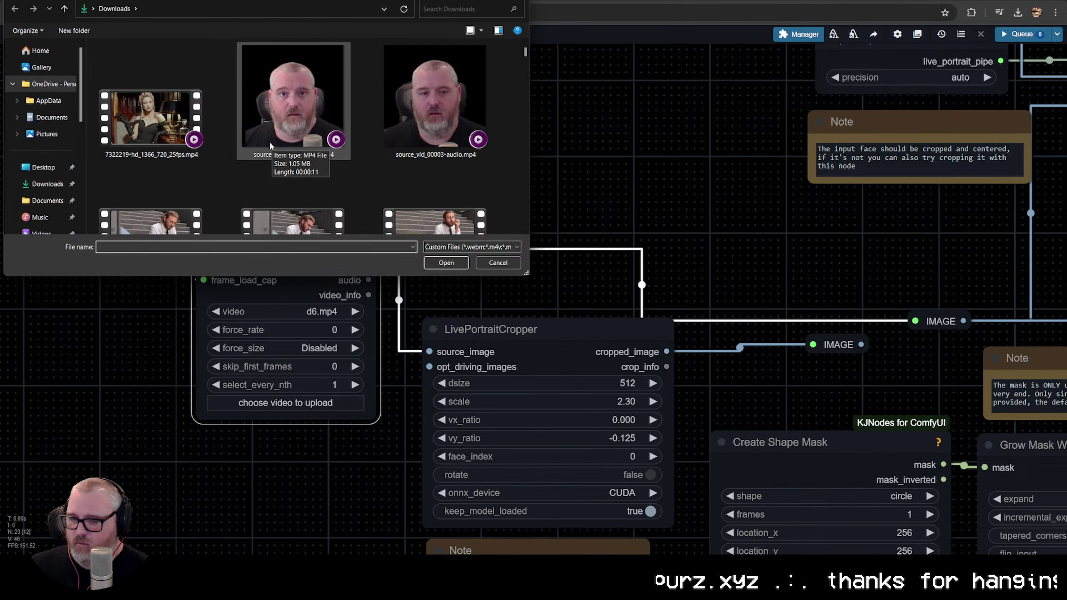
pyautogui.scroll(-2, 55, 172)
pyautogui.click(41, 131)
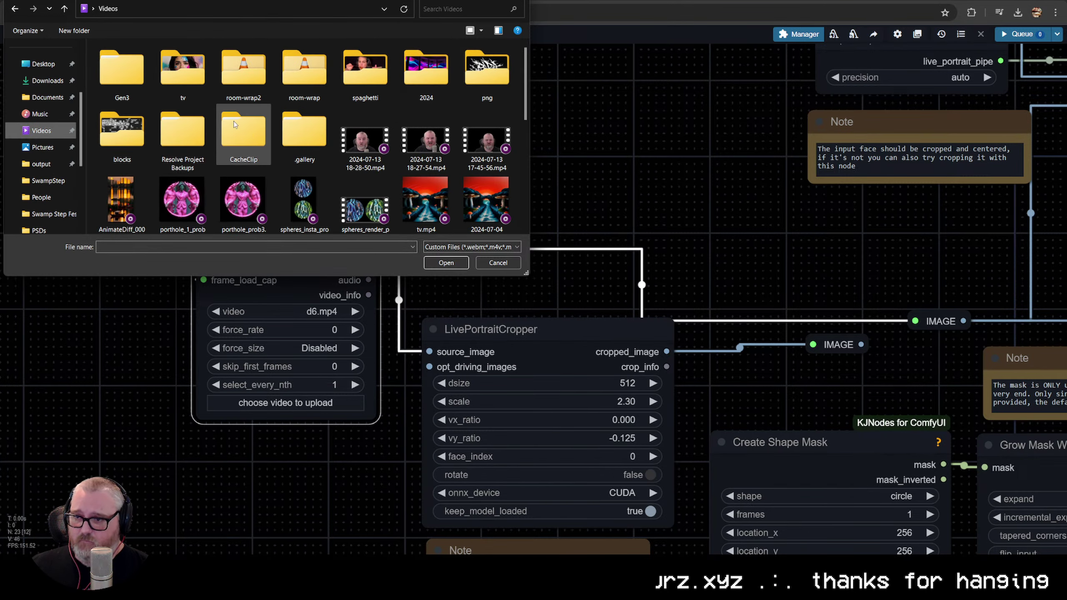
pyautogui.doubleClick(364, 140)
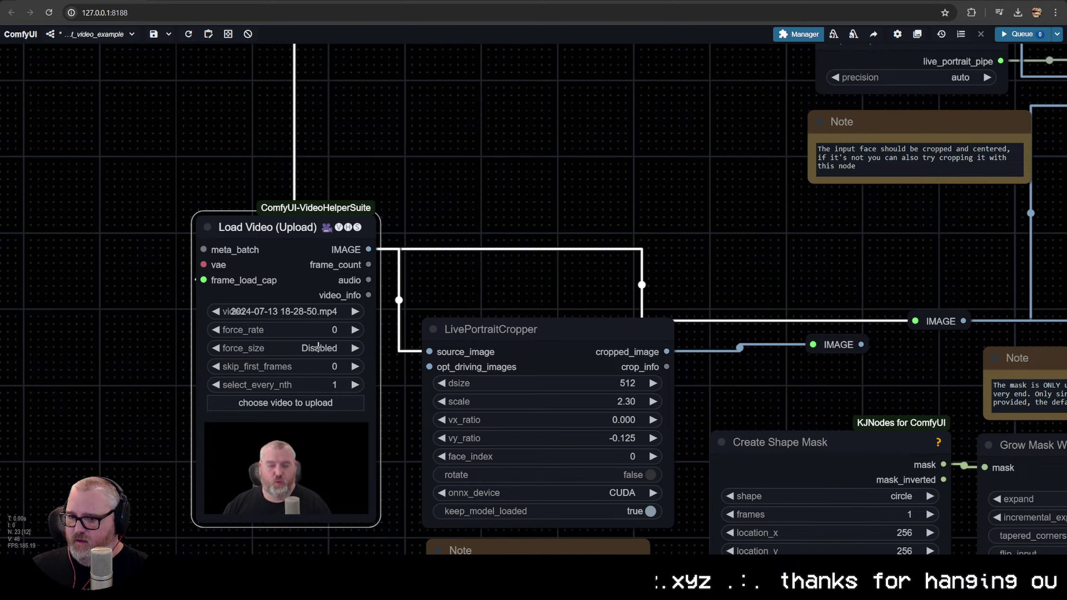
# Set the driving Load Video node's force_size to Custom, with custom_width 1024 and custom_height 1024
pyautogui.click(317, 335)
pyautogui.click(511, 315)
pyautogui.click(317, 348)
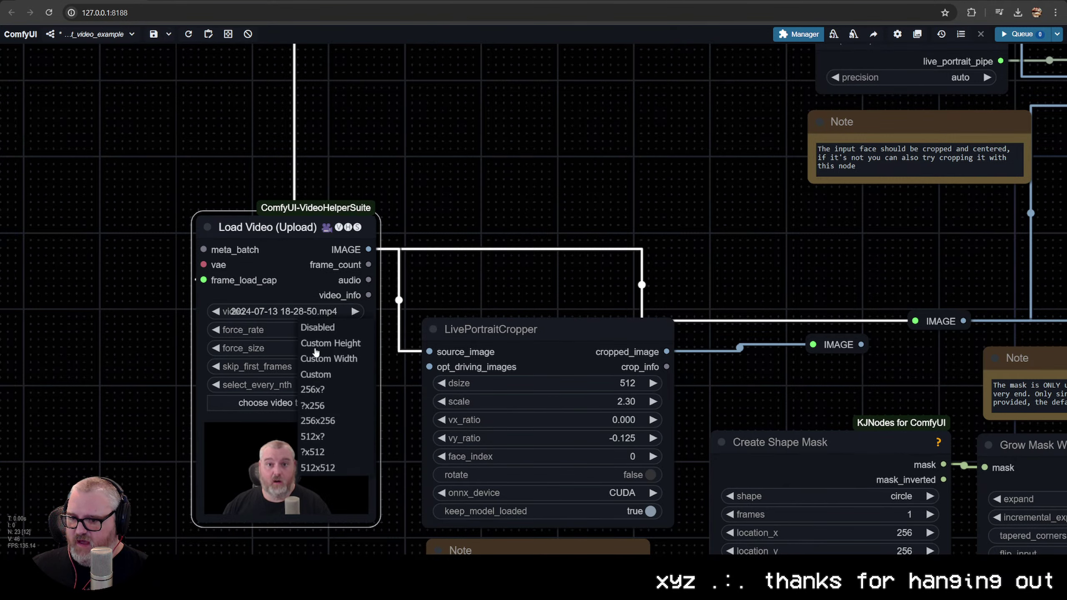
pyautogui.click(316, 374)
pyautogui.click(328, 366)
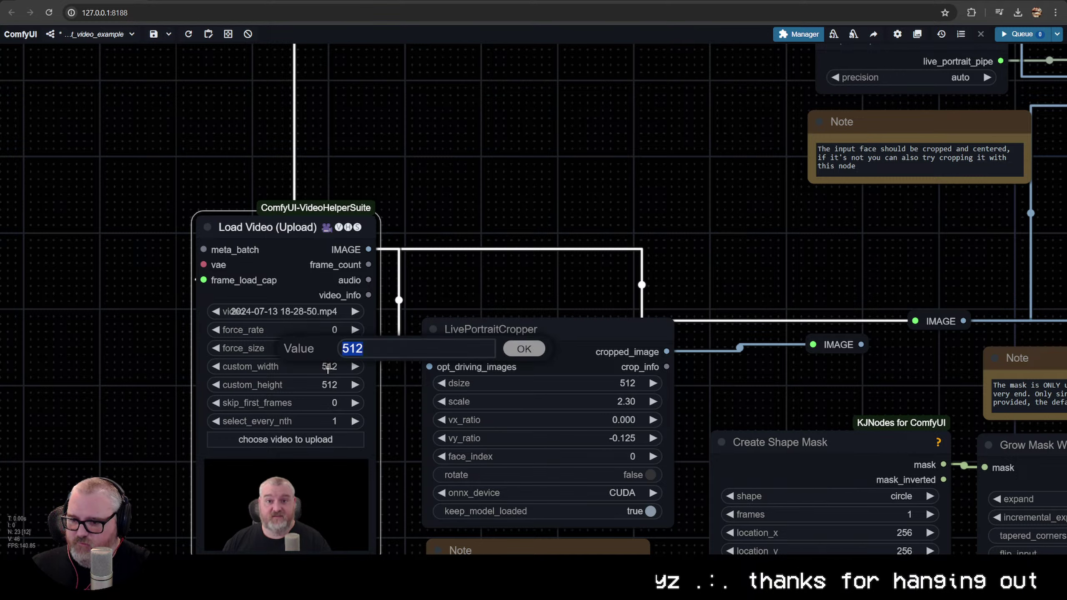
pyautogui.write('1024')
pyautogui.press('Return')
pyautogui.click(323, 383)
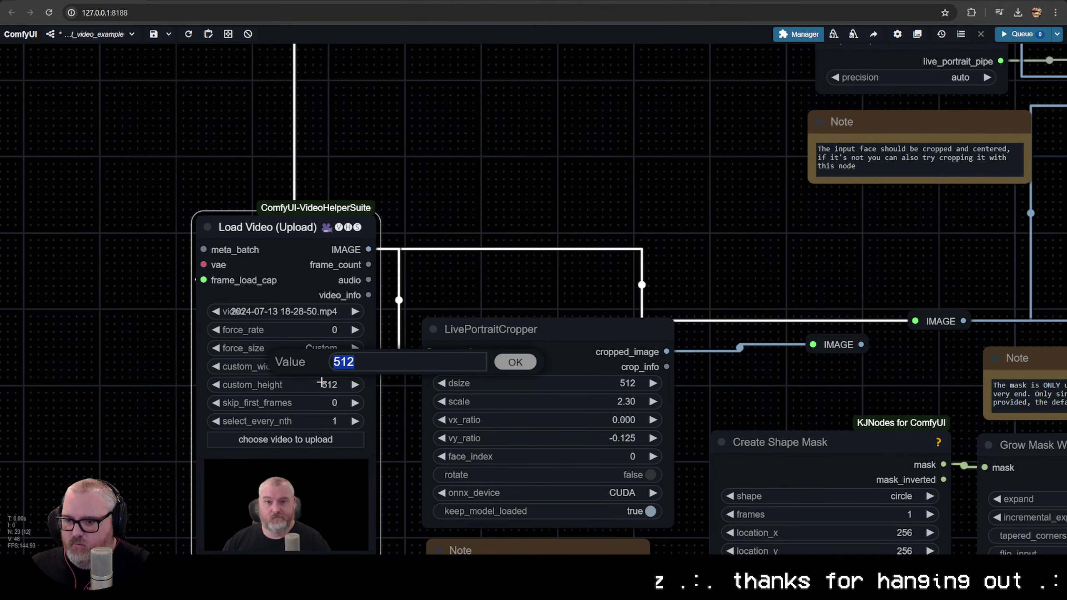
pyautogui.write('1024')
pyautogui.press('Return')
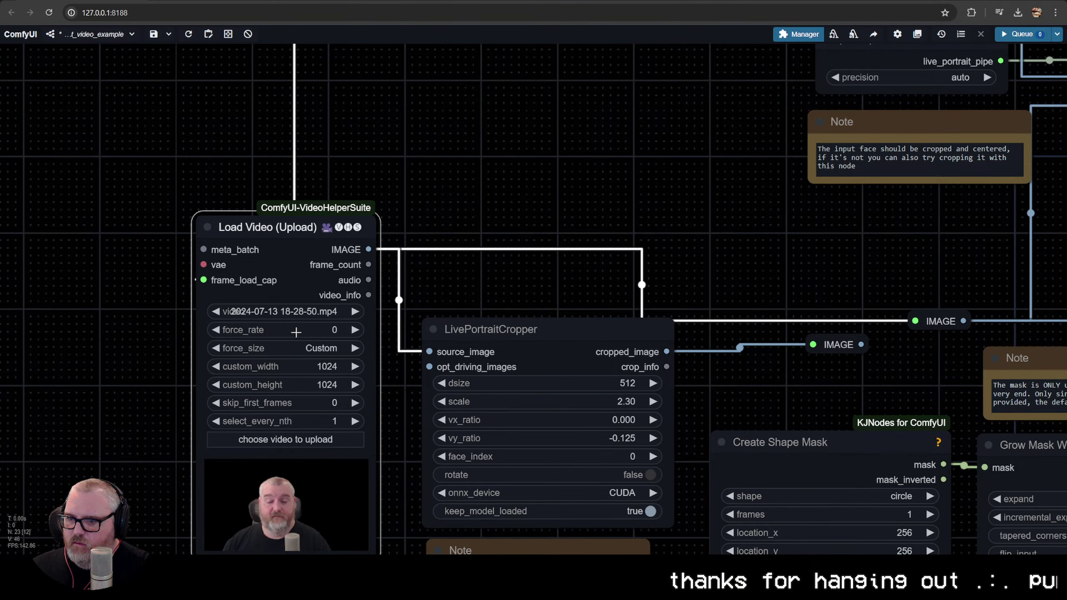
# Disconnect the driving Load Video node's frame_load_cap input and convert it back to a widget
pyautogui.moveTo(285, 309); pyautogui.dragTo(329, 365)
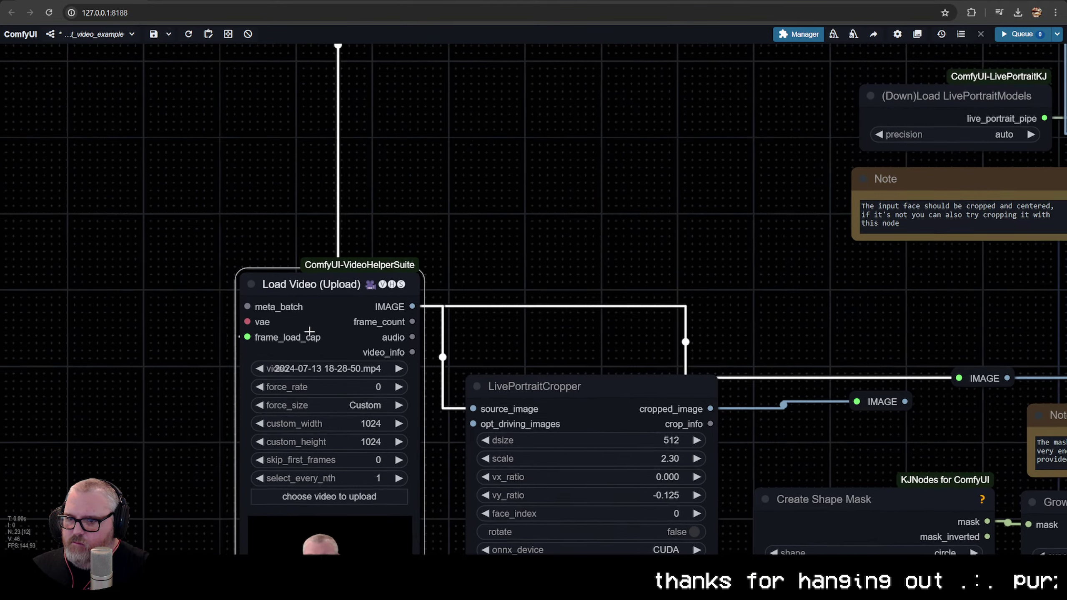
pyautogui.moveTo(247, 336); pyautogui.dragTo(143, 233)
pyautogui.rightClick(336, 315)
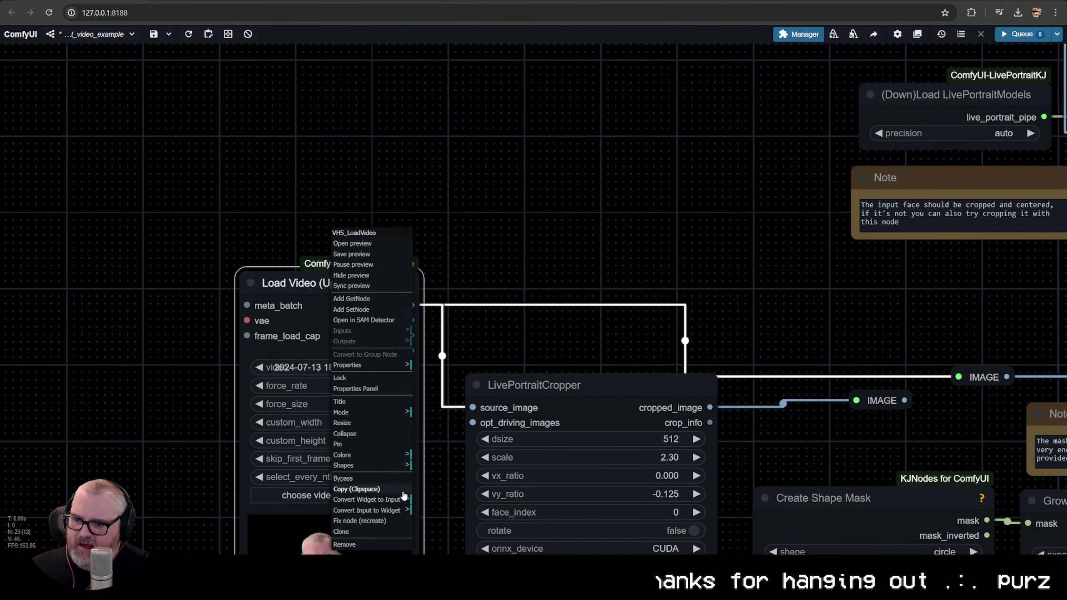
pyautogui.click(391, 500)
pyautogui.click(397, 510)
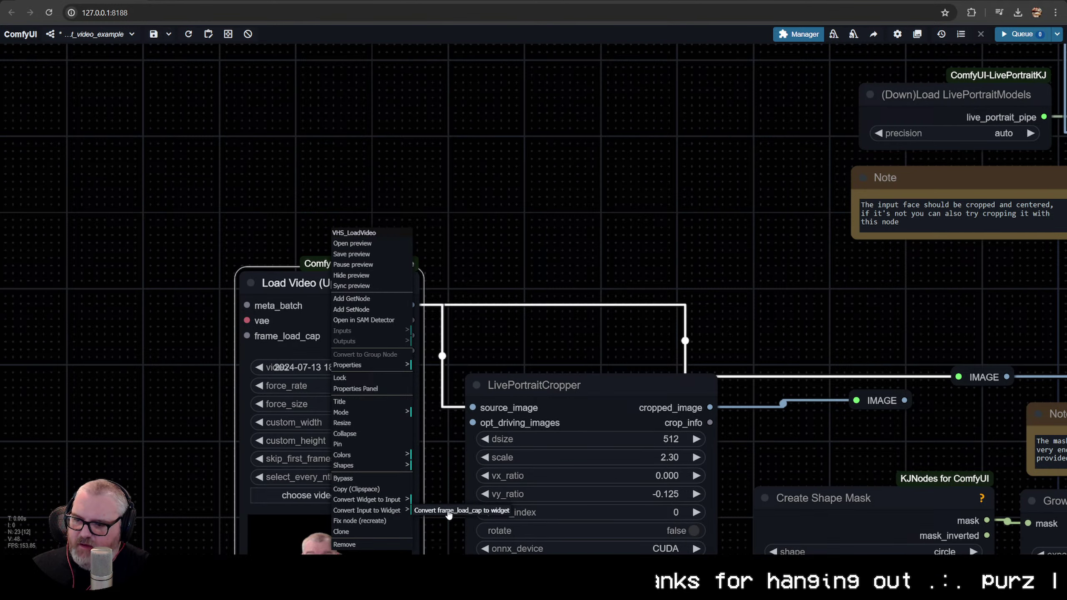
pyautogui.click(449, 516)
# Set the driving Load Video node's frame_load_cap to 64
pyautogui.moveTo(369, 375); pyautogui.dragTo(365, 297)
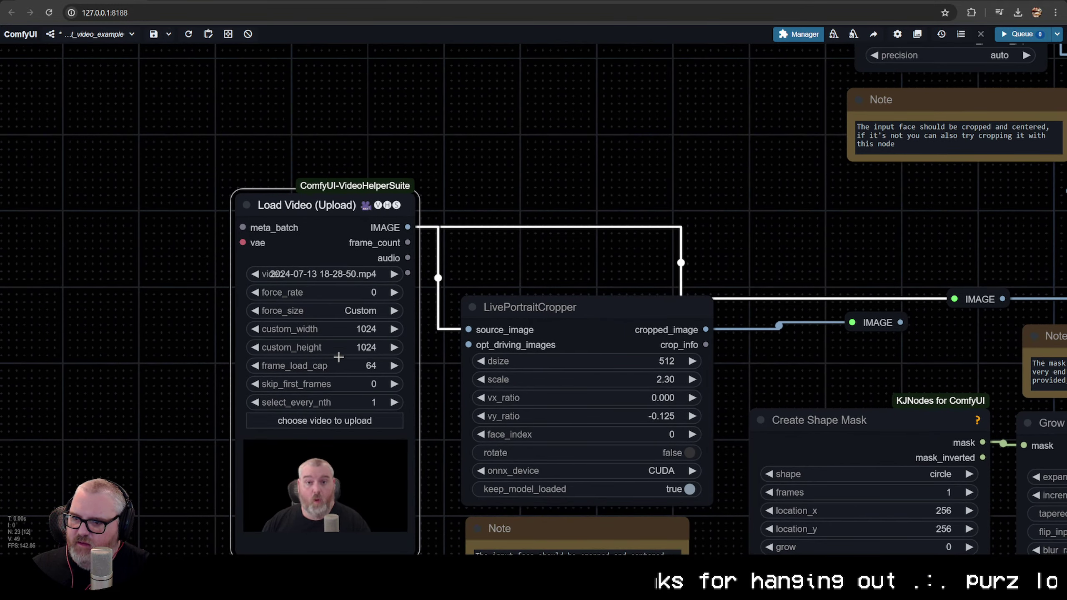
pyautogui.click(339, 368)
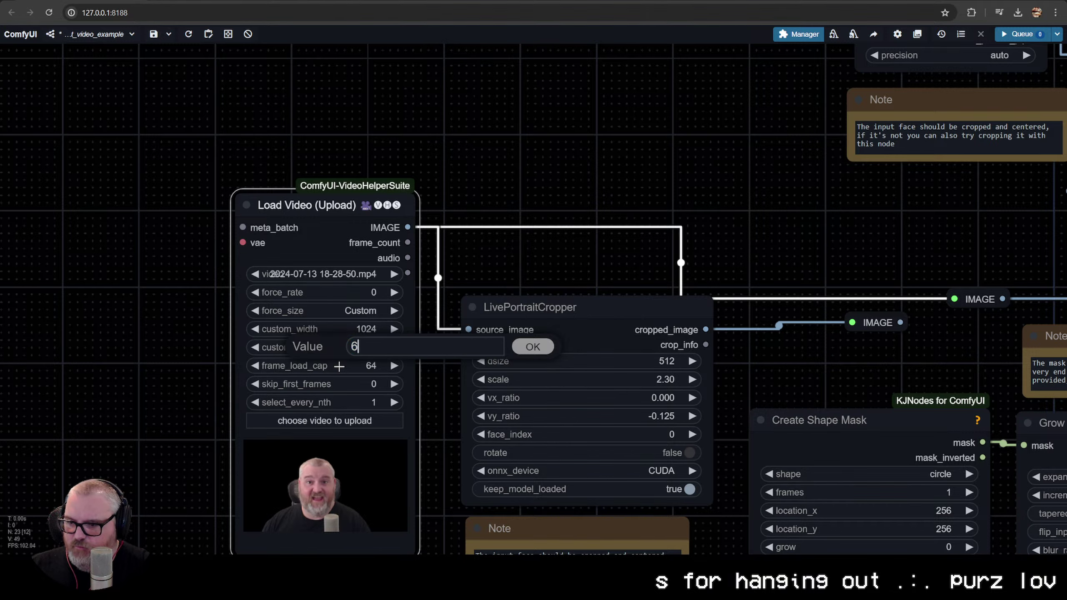
pyautogui.press('Return')
# Convert the source Load Video node's frame_load_cap to an input and feed it from the driving Load Video node's frame_count
pyautogui.scroll(5, 339, 366)
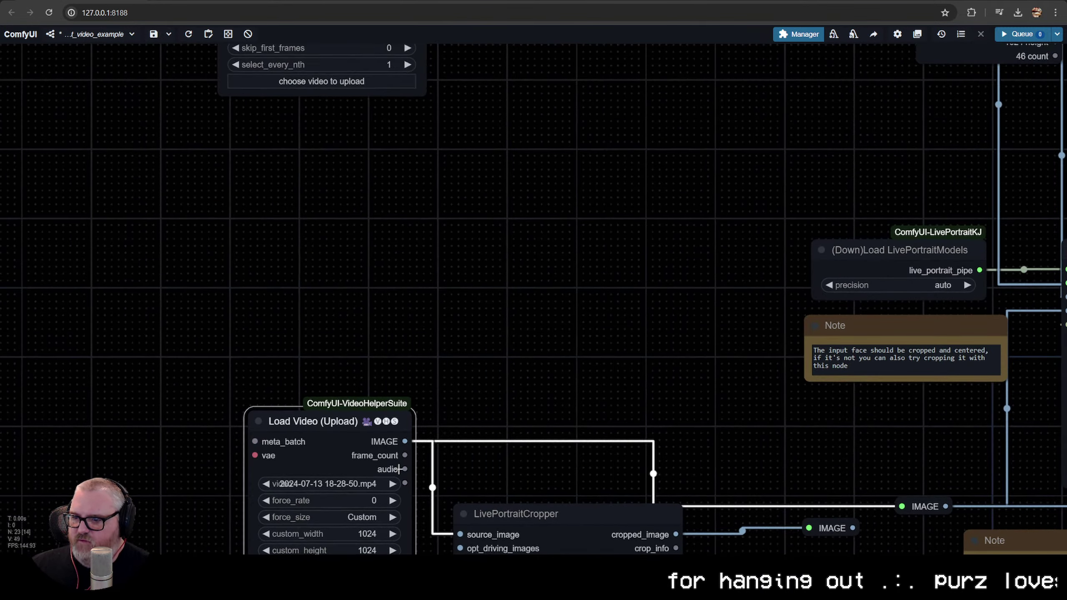
pyautogui.moveTo(399, 469); pyautogui.dragTo(352, 317)
pyautogui.scroll(5, 269, 496)
pyautogui.rightClick(277, 205)
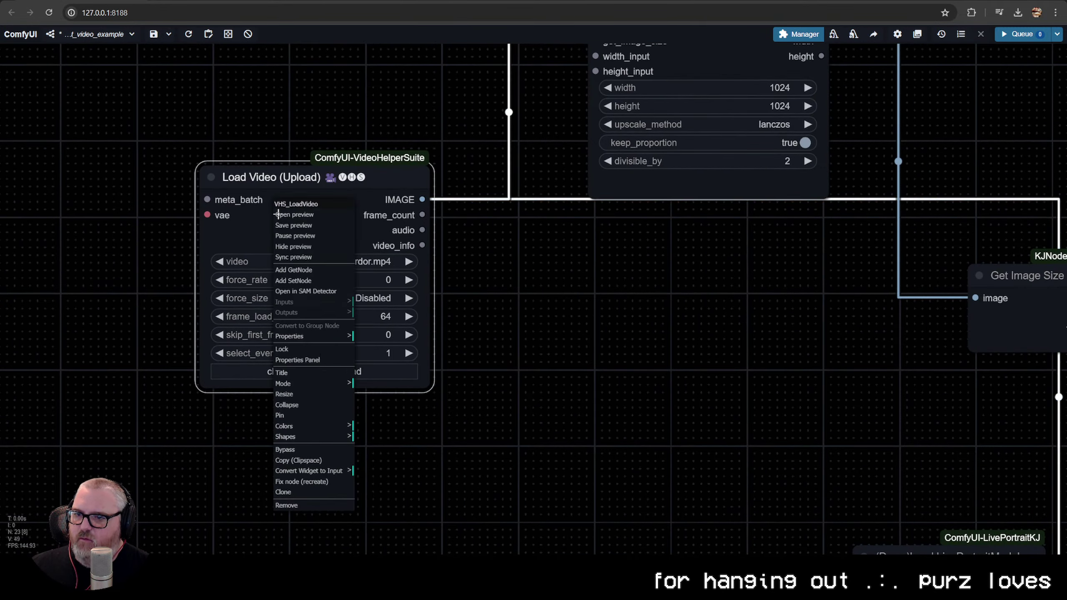
pyautogui.click(327, 472)
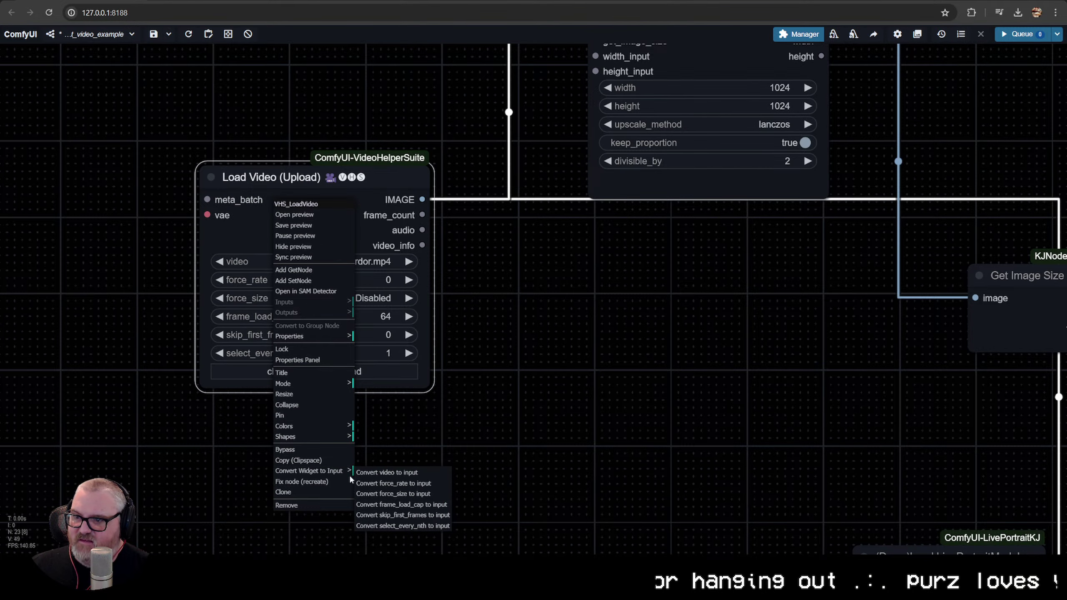
pyautogui.click(403, 505)
pyautogui.scroll(-5, 360, 289)
pyautogui.scroll(-3, 402, 472)
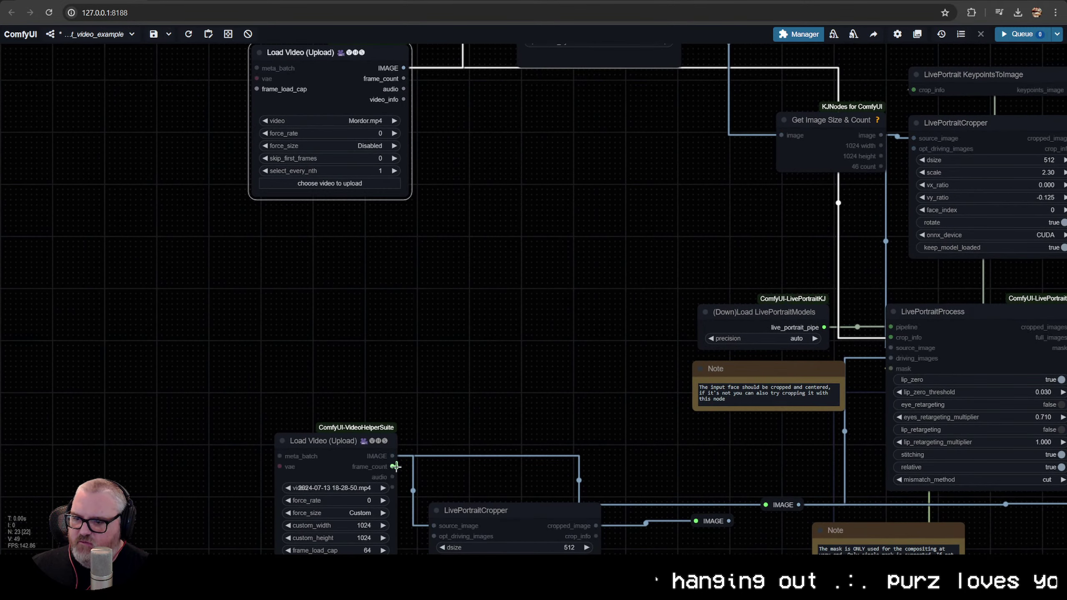
pyautogui.moveTo(395, 467); pyautogui.dragTo(257, 89)
# Reposition both Load Video nodes close together, with the driving video node just before the source video node
pyautogui.moveTo(357, 113); pyautogui.dragTo(533, 320)
pyautogui.moveTo(365, 438); pyautogui.dragTo(356, 160)
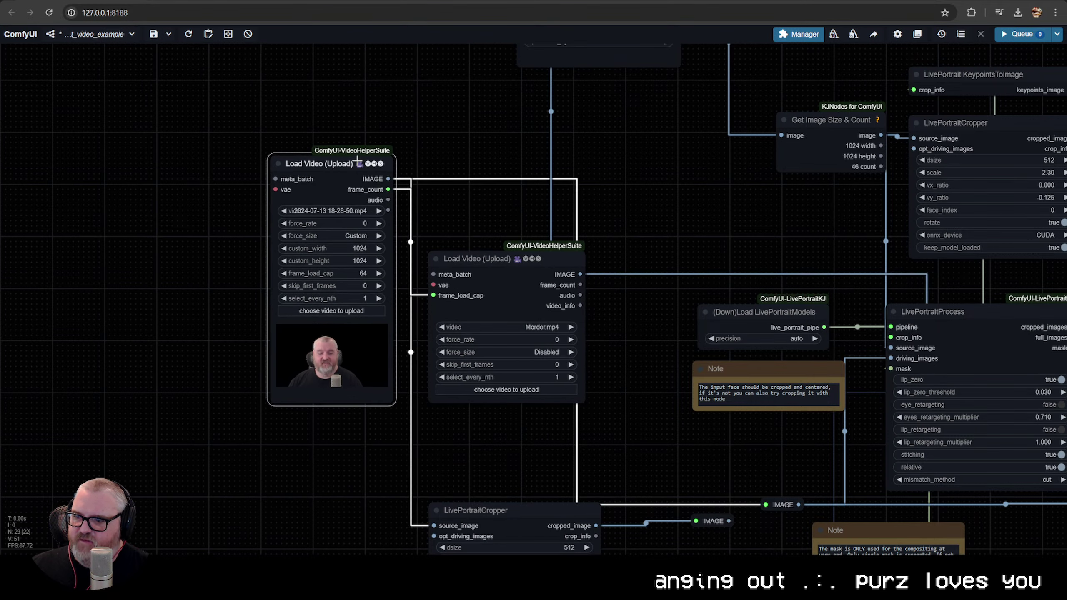
pyautogui.scroll(4, 377, 350)
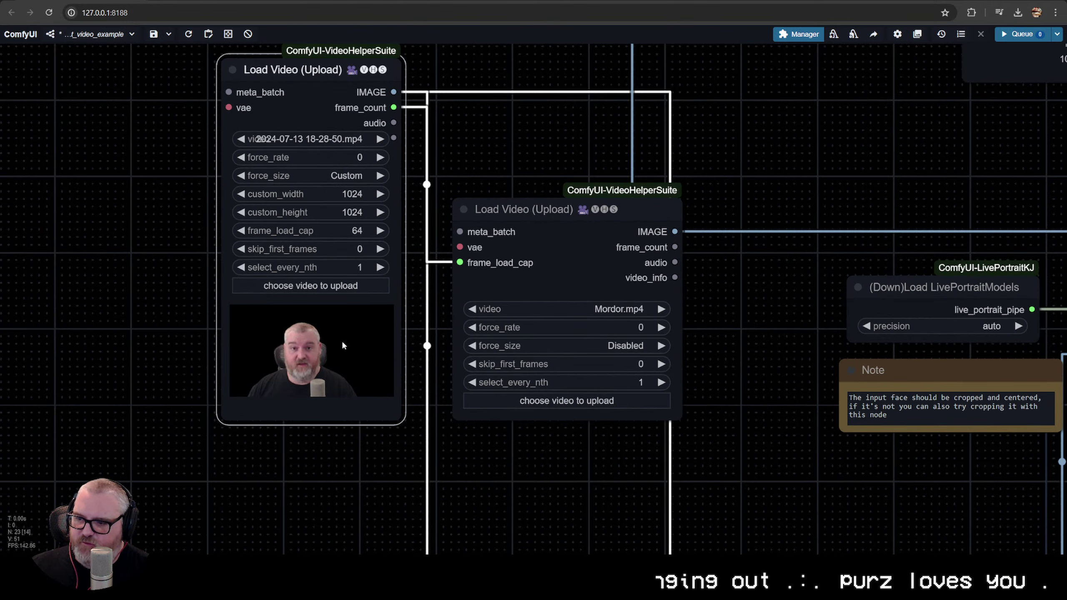
# Load 7322219-hd_1366_720_25fps.mp4 from Downloads into the source Load Video node and align that node beside the driving one
pyautogui.scroll(-3, 576, 326)
pyautogui.click(587, 388)
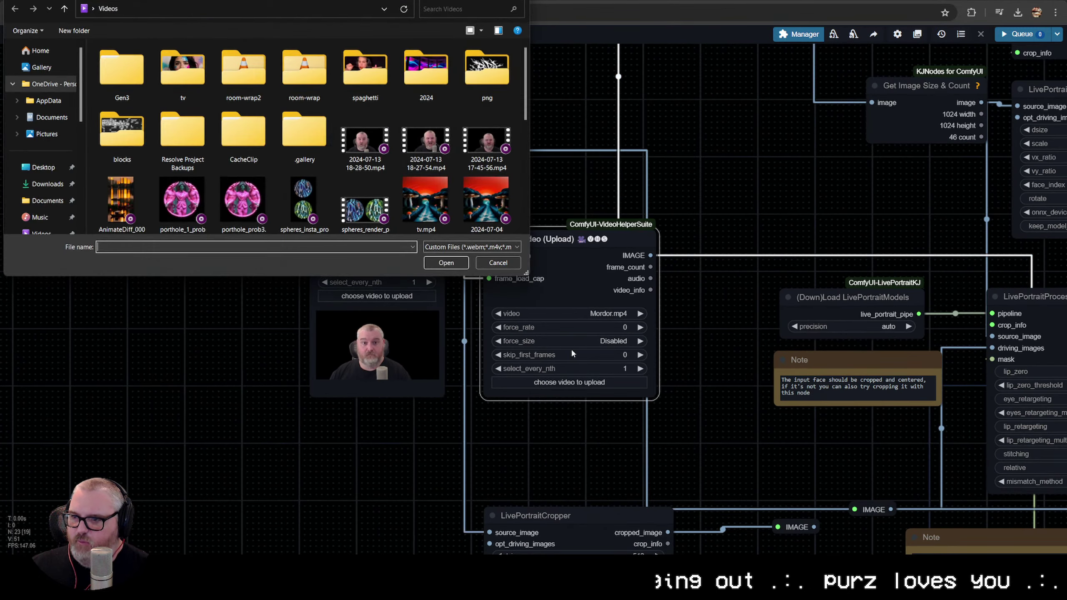
pyautogui.click(47, 184)
pyautogui.doubleClick(151, 117)
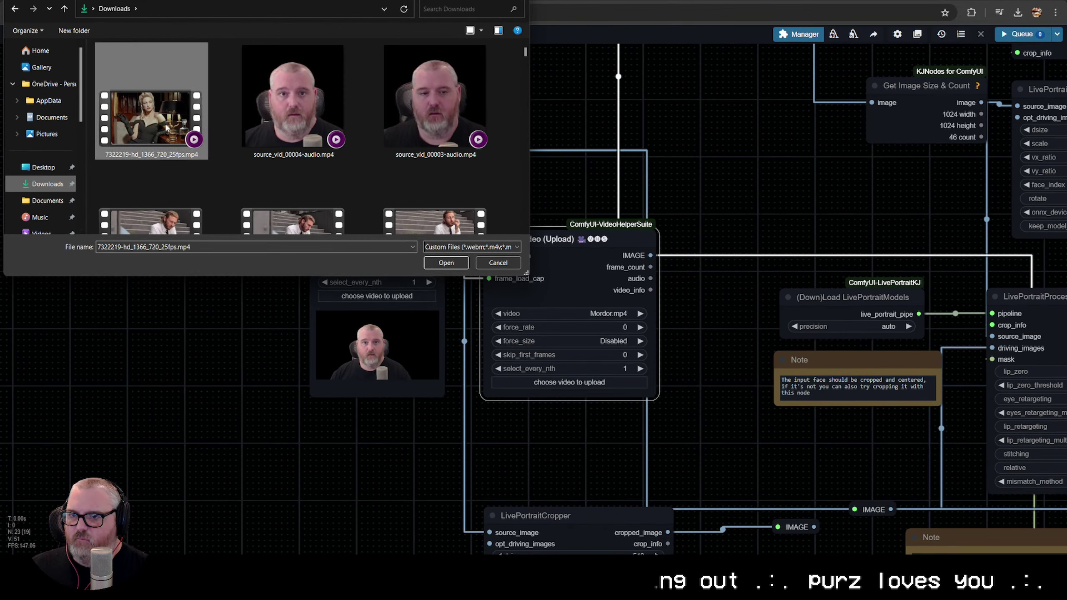
pyautogui.scroll(-1, 629, 386)
pyautogui.moveTo(574, 267); pyautogui.dragTo(566, 184)
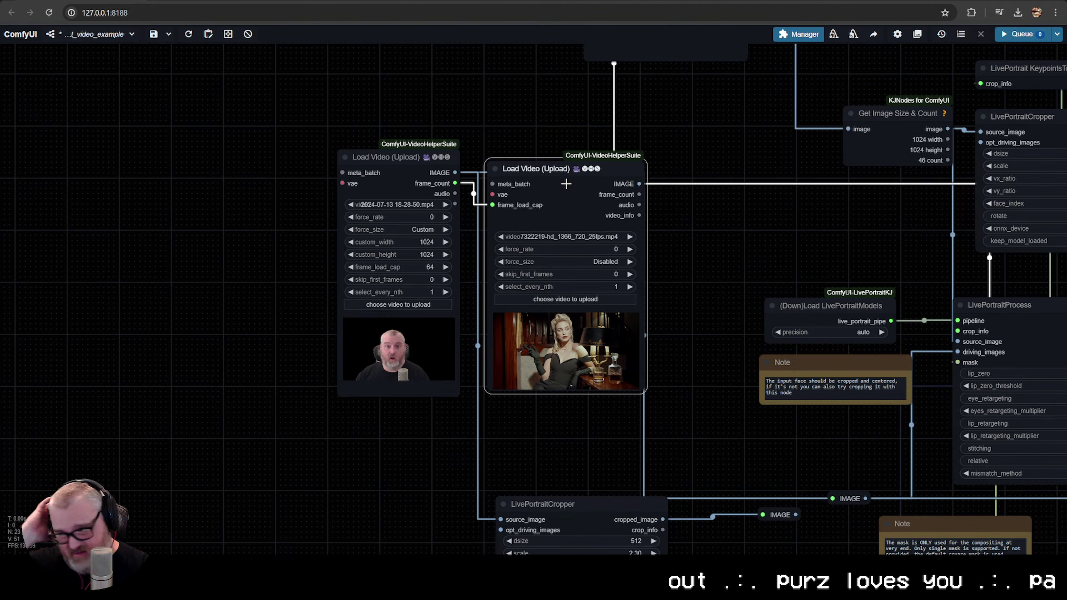
# Set the source Load Video node's skip_first_frames to 300
pyautogui.click(574, 279)
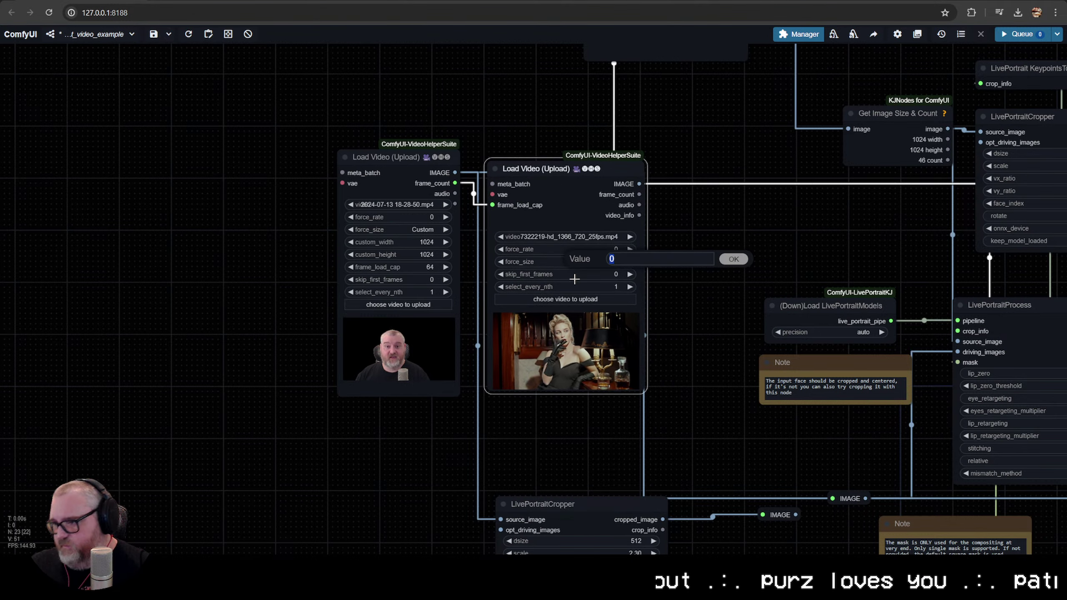
pyautogui.write('300')
pyautogui.press('Return')
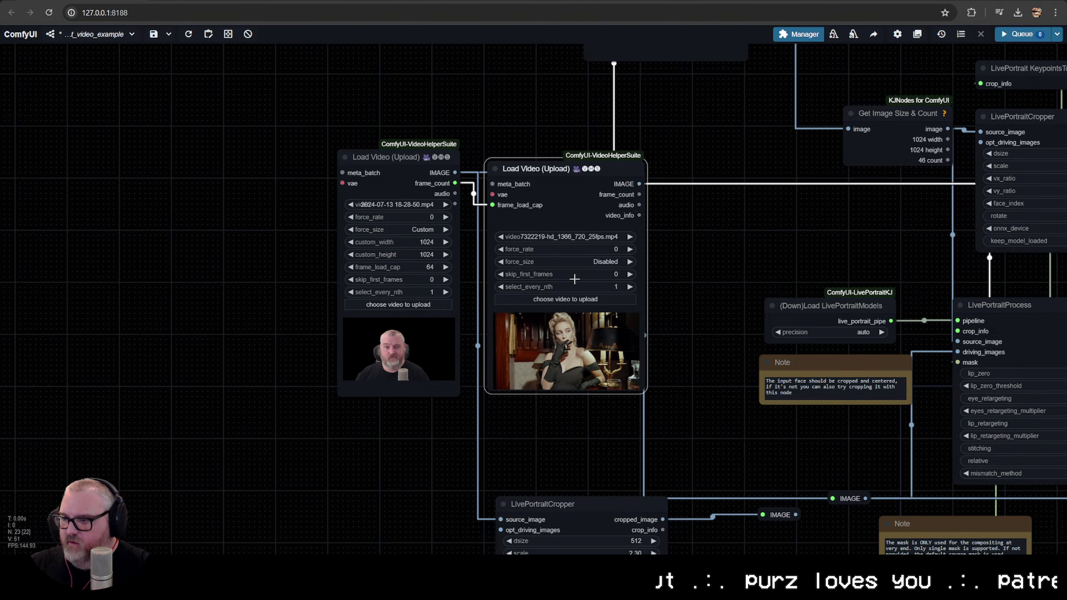
# Rearrange the source Load Video node above the driving one and place the Resize Image node next to it
pyautogui.moveTo(694, 210); pyautogui.dragTo(625, 288)
pyautogui.moveTo(355, 242); pyautogui.dragTo(350, 238)
pyautogui.moveTo(579, 251); pyautogui.dragTo(429, 347)
pyautogui.scroll(-1, 420, 347)
pyautogui.moveTo(344, 393); pyautogui.dragTo(254, 99)
pyautogui.moveTo(394, 181); pyautogui.dragTo(414, 178)
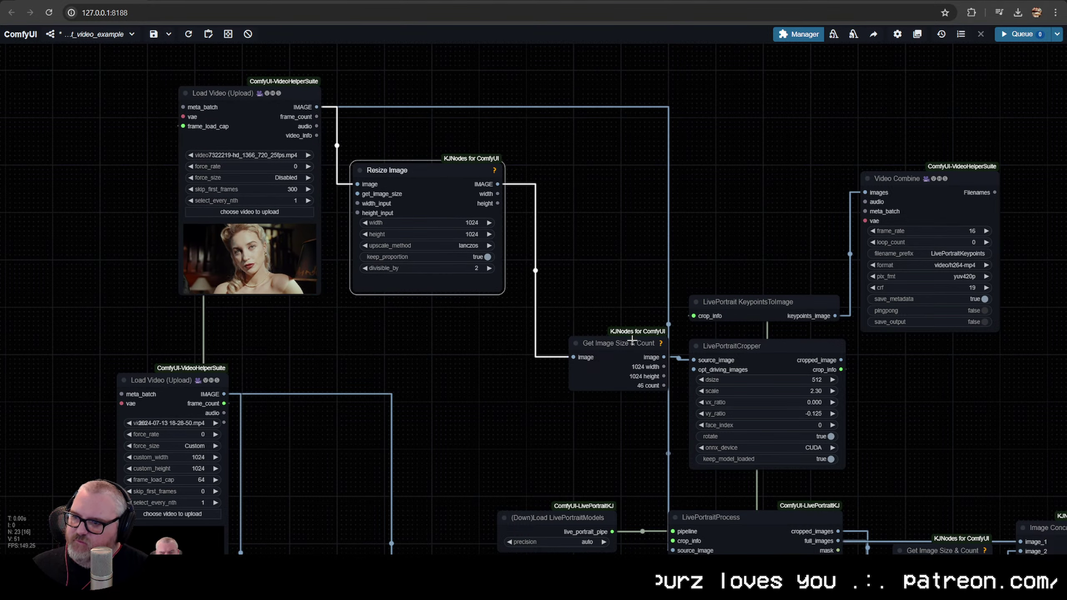
# Examine the node chain from Get Image Size & Count through LivePortraitCropper, KeypointsToImage and LivePortraitProcess to the output nodes
pyautogui.moveTo(632, 339); pyautogui.dragTo(450, 263)
pyautogui.click(611, 297)
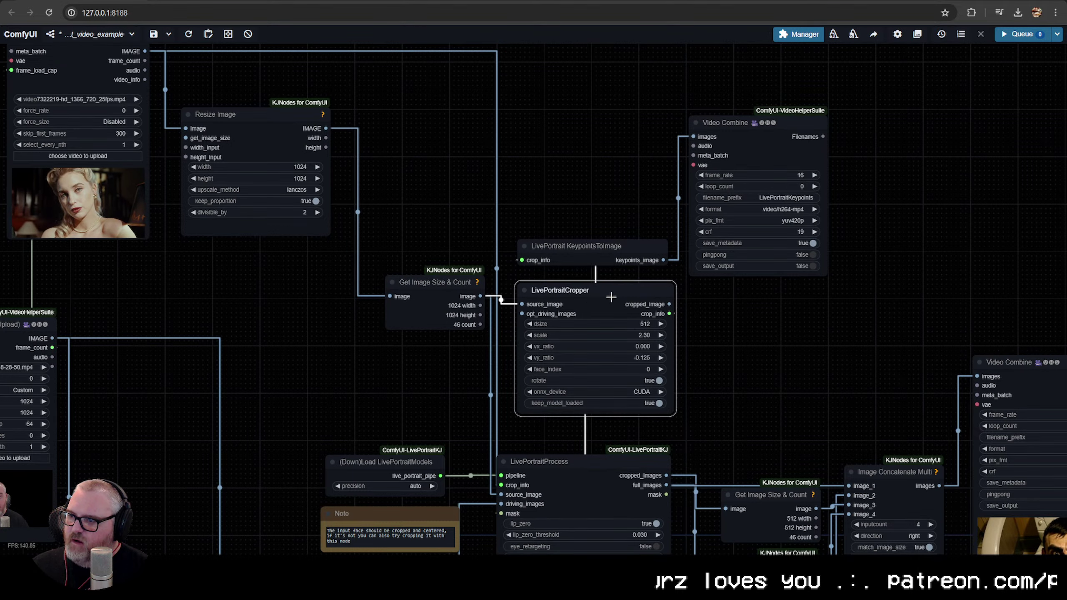
pyautogui.moveTo(612, 298); pyautogui.dragTo(522, 258)
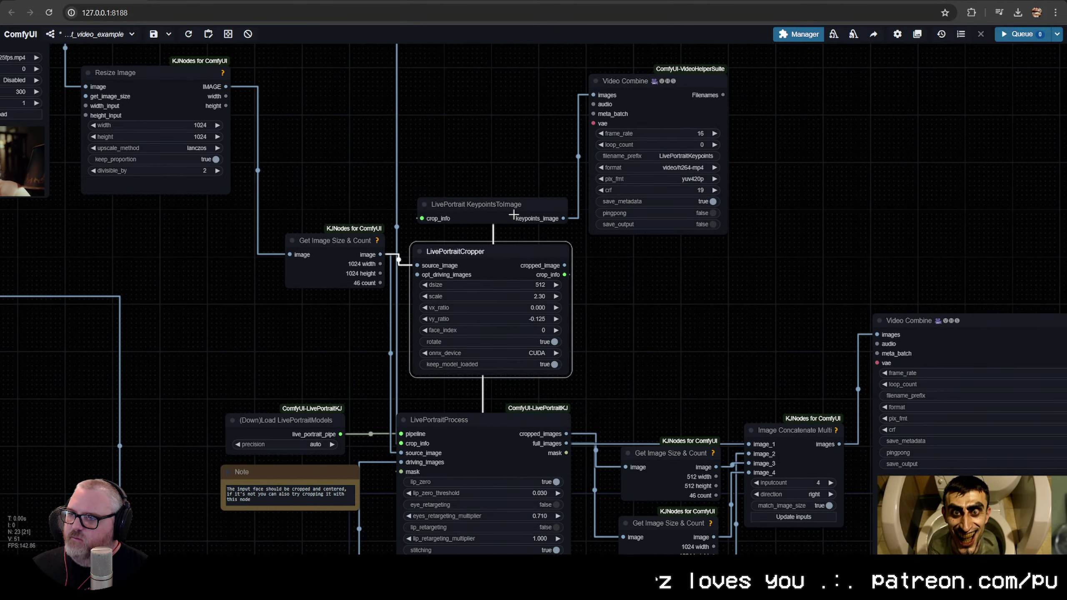
pyautogui.click(497, 222)
pyautogui.click(627, 81)
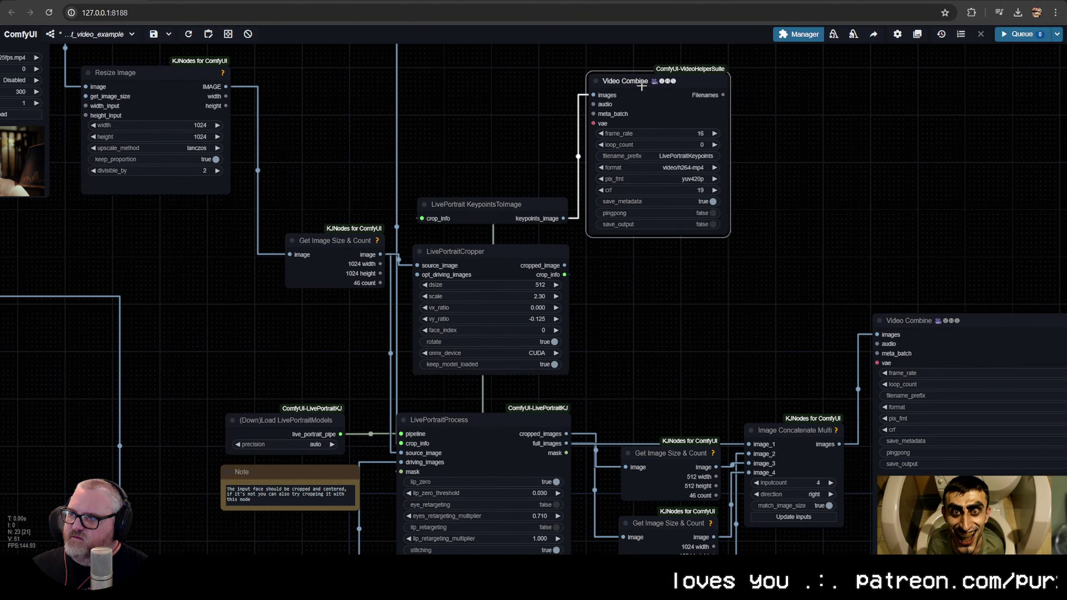
pyautogui.moveTo(656, 238); pyautogui.dragTo(660, 38)
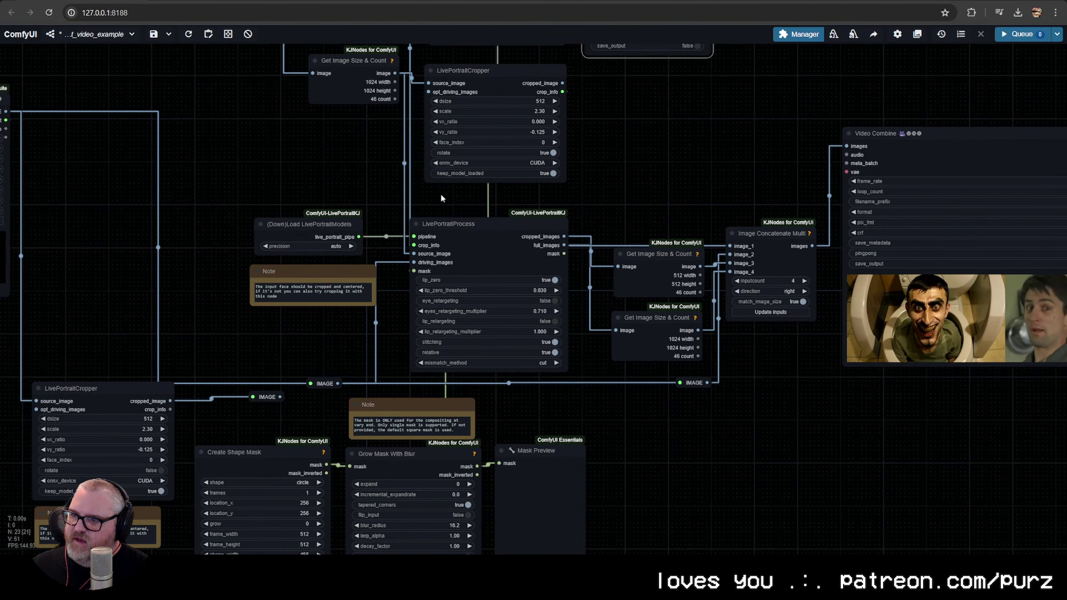
pyautogui.scroll(4, 455, 255)
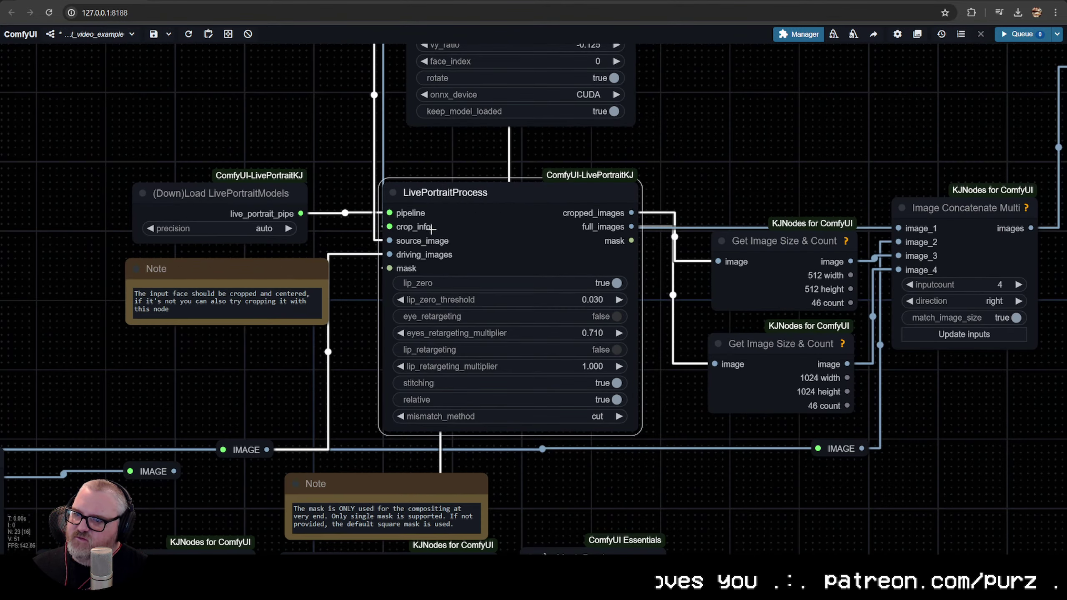
pyautogui.moveTo(372, 249); pyautogui.dragTo(940, 148)
pyautogui.scroll(-10, 350, 184)
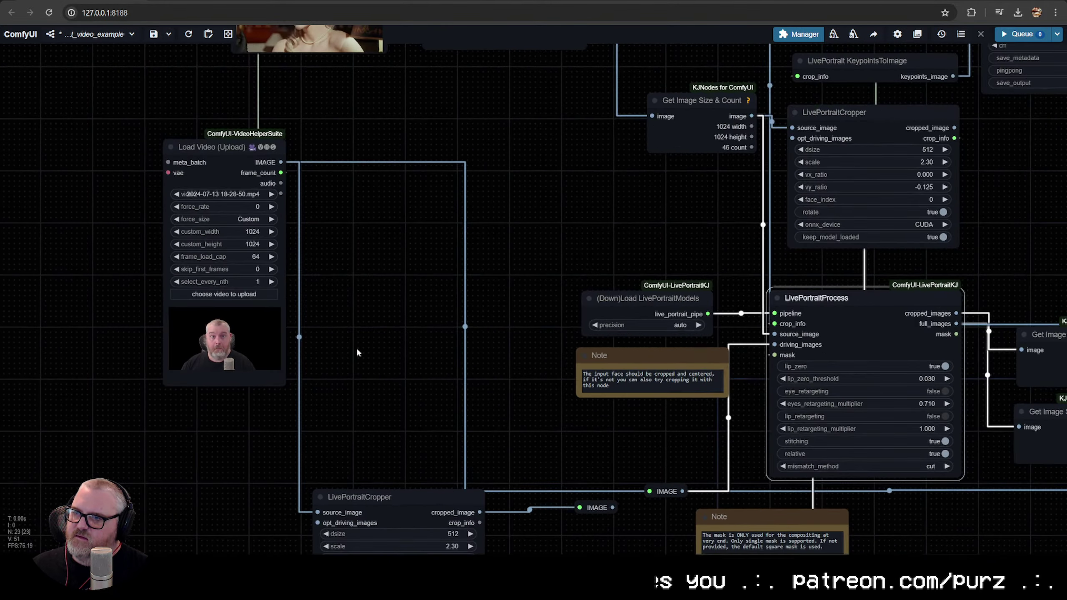
pyautogui.scroll(-2, 424, 264)
pyautogui.hscroll(10, 423, 265)
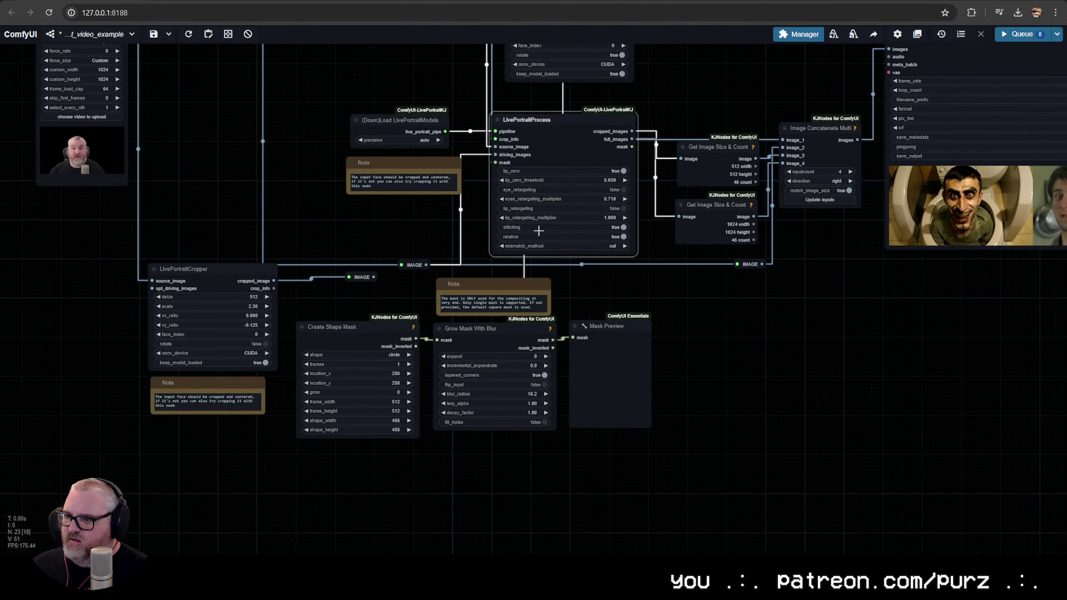
pyautogui.hscroll(6, 431, 318)
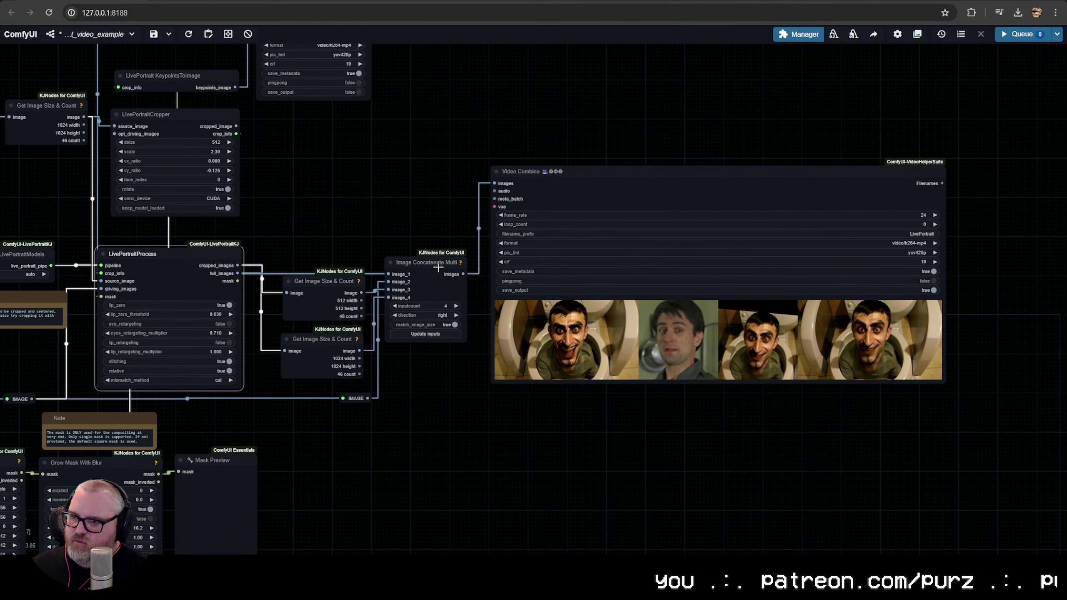
# Delete the Image Concatenate Multi node and the large output Video Combine node it feeds
pyautogui.click(440, 296)
pyautogui.scroll(-1, 365, 396)
pyautogui.scroll(4, 367, 396)
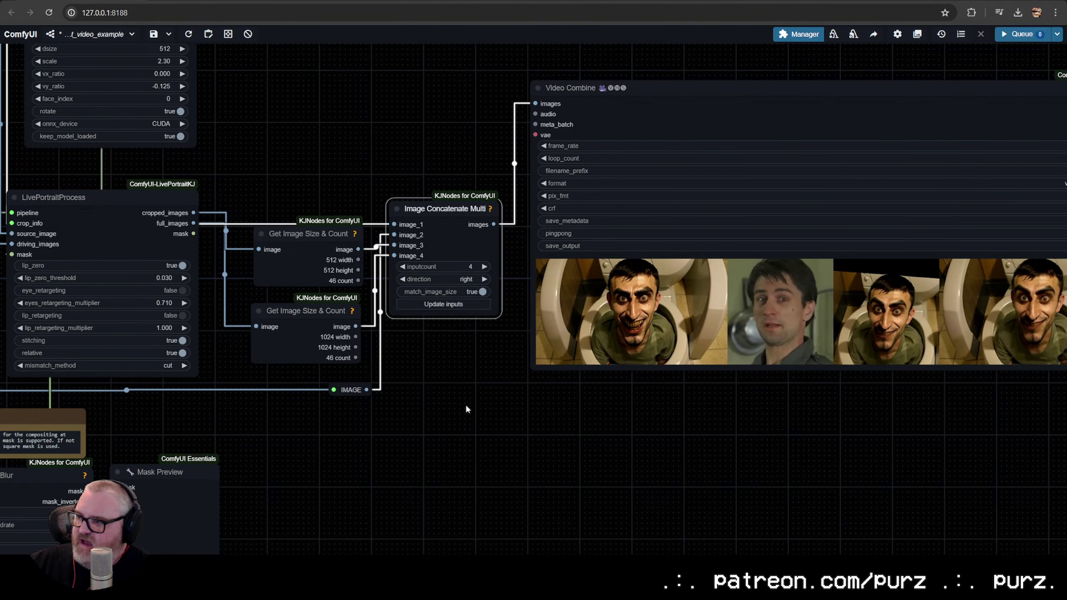
pyautogui.press('Delete')
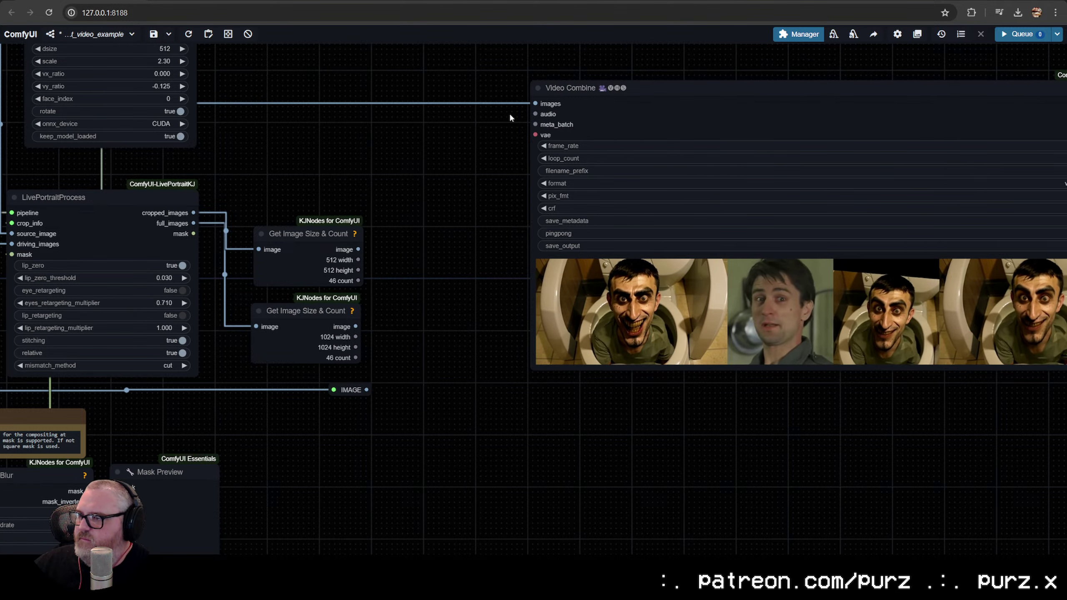
pyautogui.click(674, 105)
pyautogui.press('Delete')
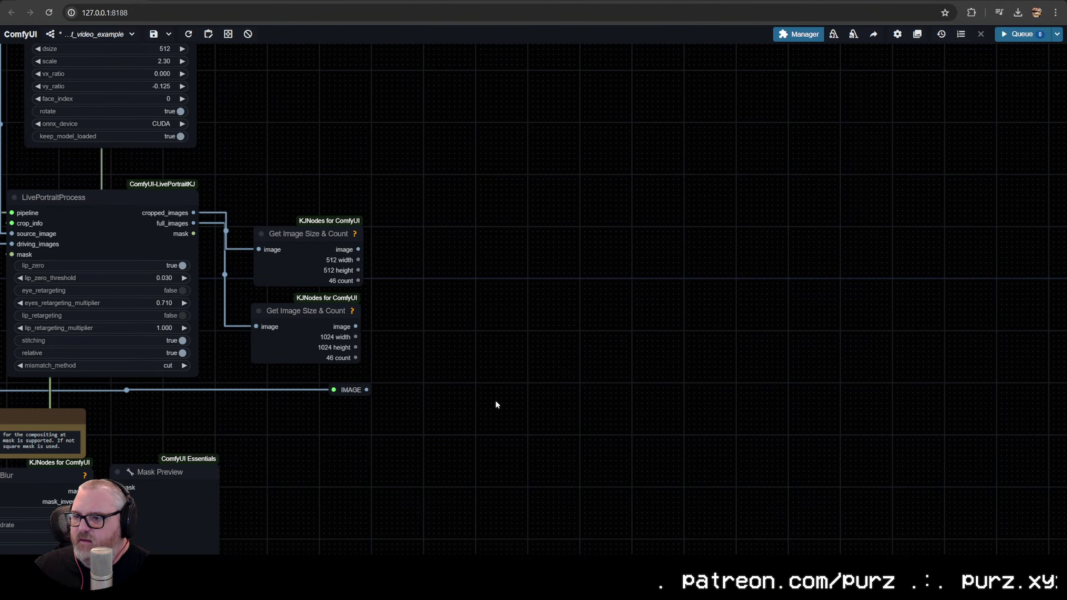
# Add a new Video Combine node and place it after the two output Get Image Size & Count nodes
pyautogui.doubleClick(388, 438)
pyautogui.write('video')
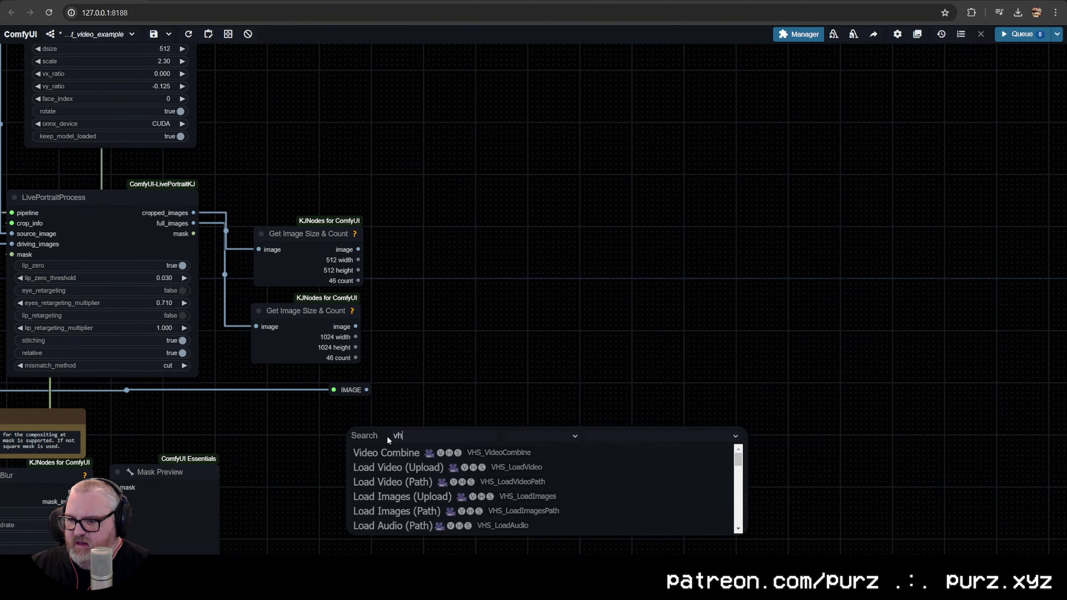
pyautogui.write(' combine')
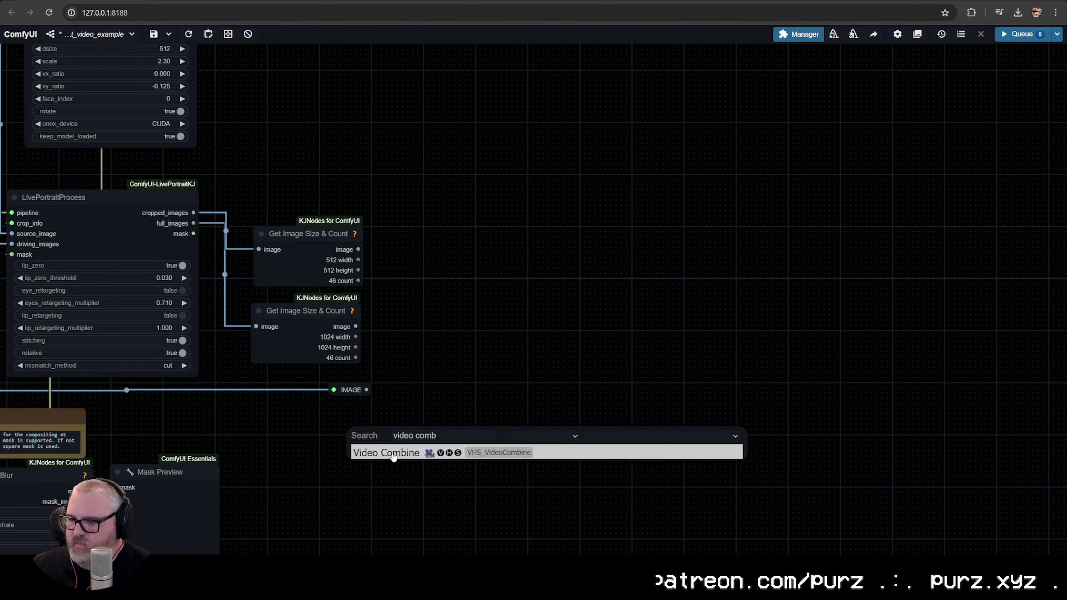
pyautogui.click(437, 452)
pyautogui.moveTo(441, 437); pyautogui.dragTo(503, 342)
# Set the new Video Combine node's frame_rate to 30
pyautogui.click(561, 395)
pyautogui.write('24')
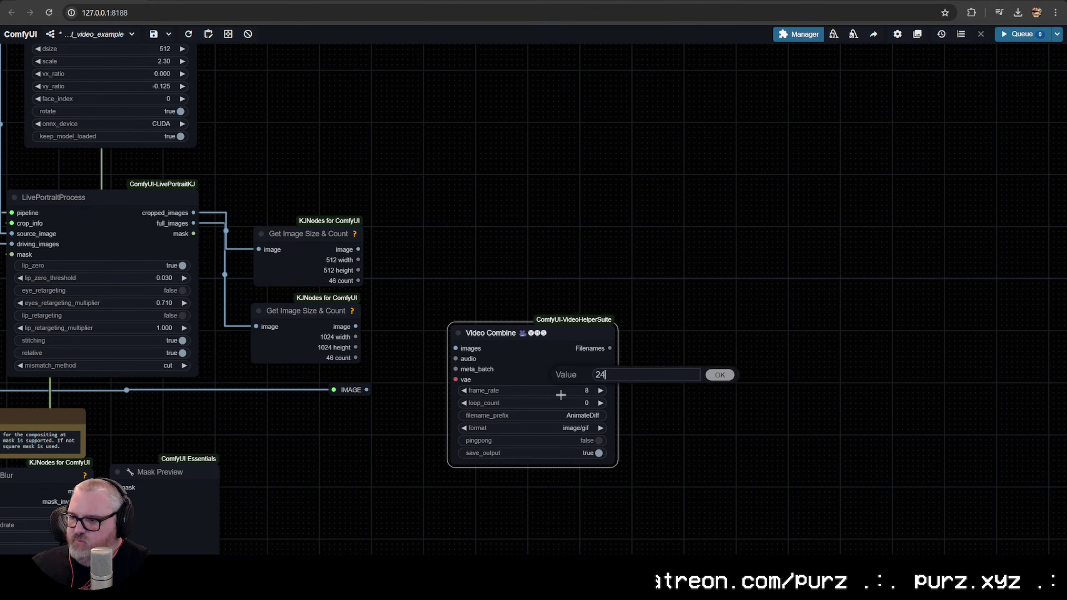
pyautogui.press('Return')
pyautogui.click(562, 395)
pyautogui.write('30')
pyautogui.press('Return')
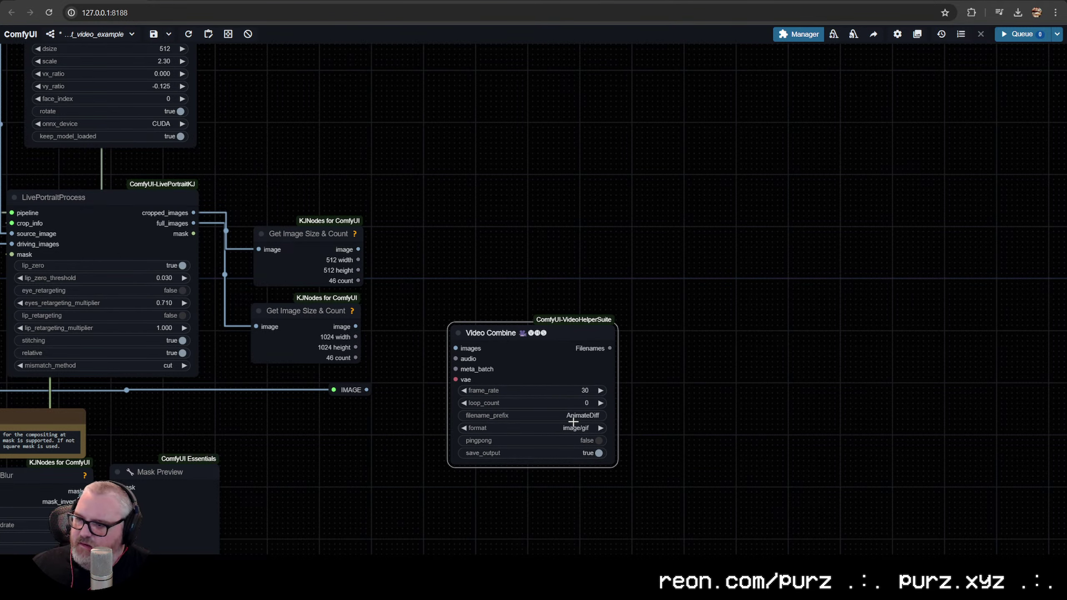
# Set the new Video Combine node's filename_prefix to livePortrait\cropped and its format to video/h264-mp4
pyautogui.click(574, 415)
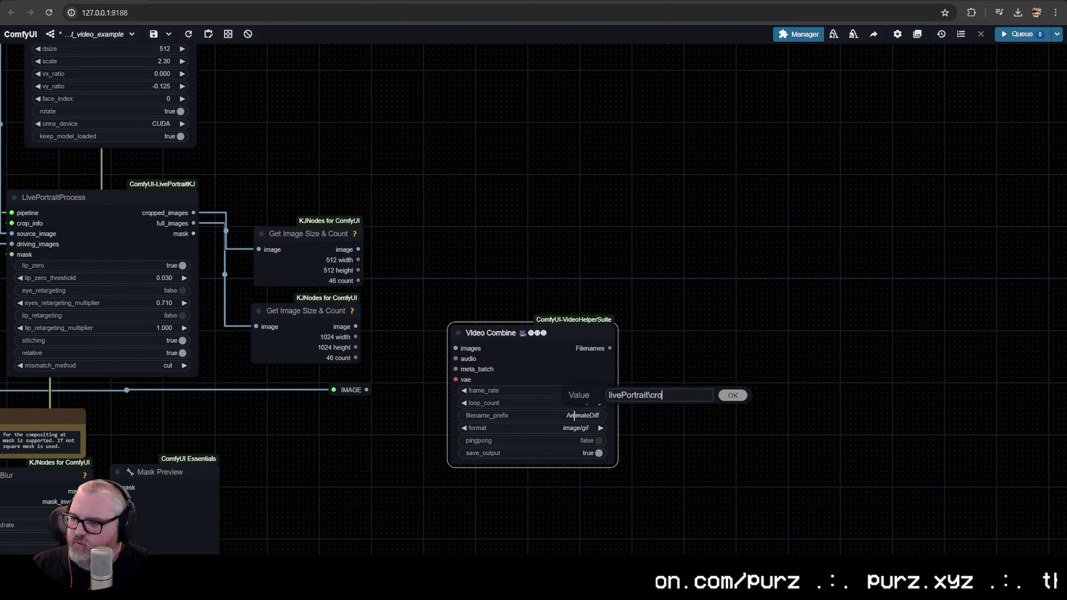
pyautogui.press('Return')
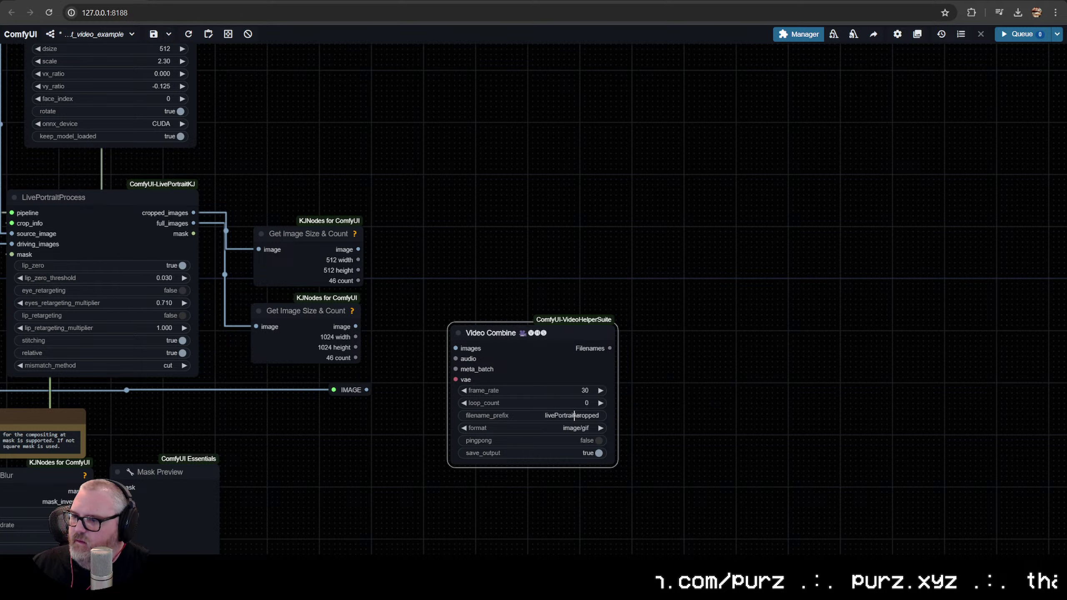
pyautogui.click(587, 428)
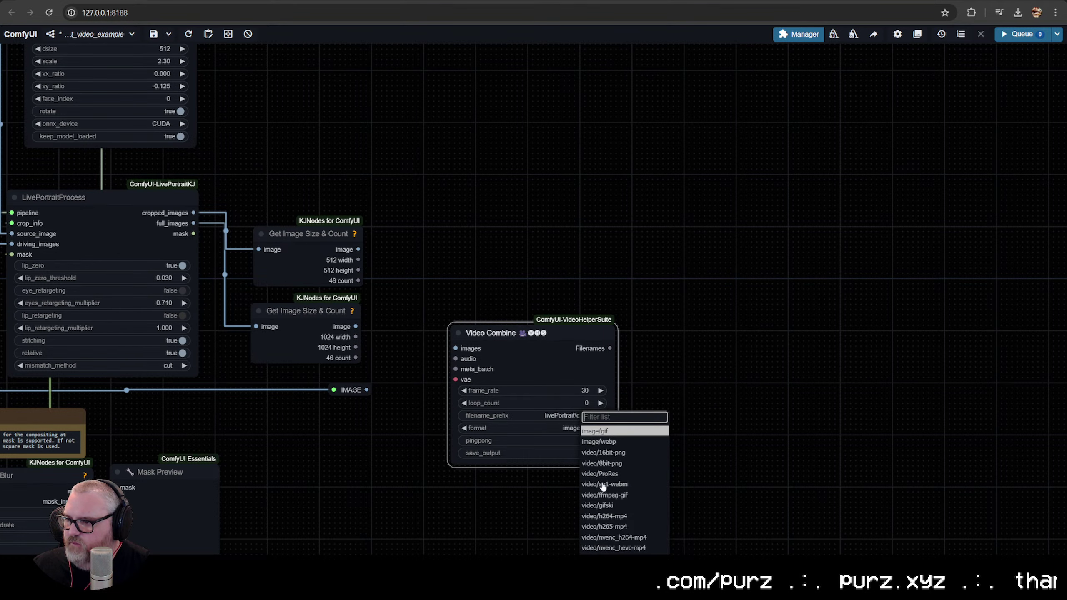
pyautogui.click(629, 517)
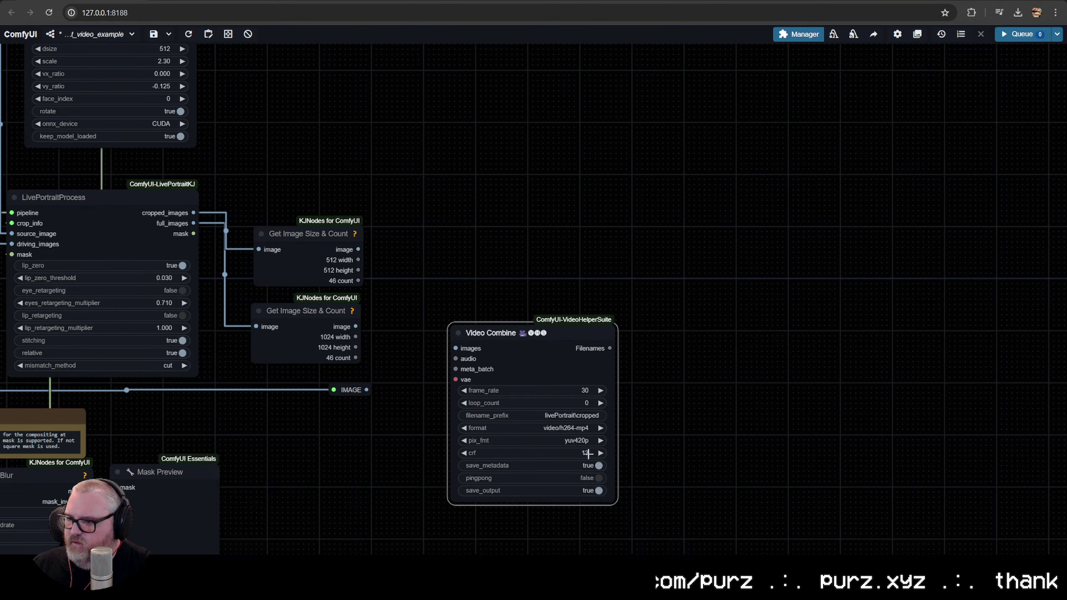
# Move the new Video Combine node clear of the size-count nodes and try to connect the driving Load Video node's audio to its audio input
pyautogui.moveTo(516, 335); pyautogui.dragTo(590, 270)
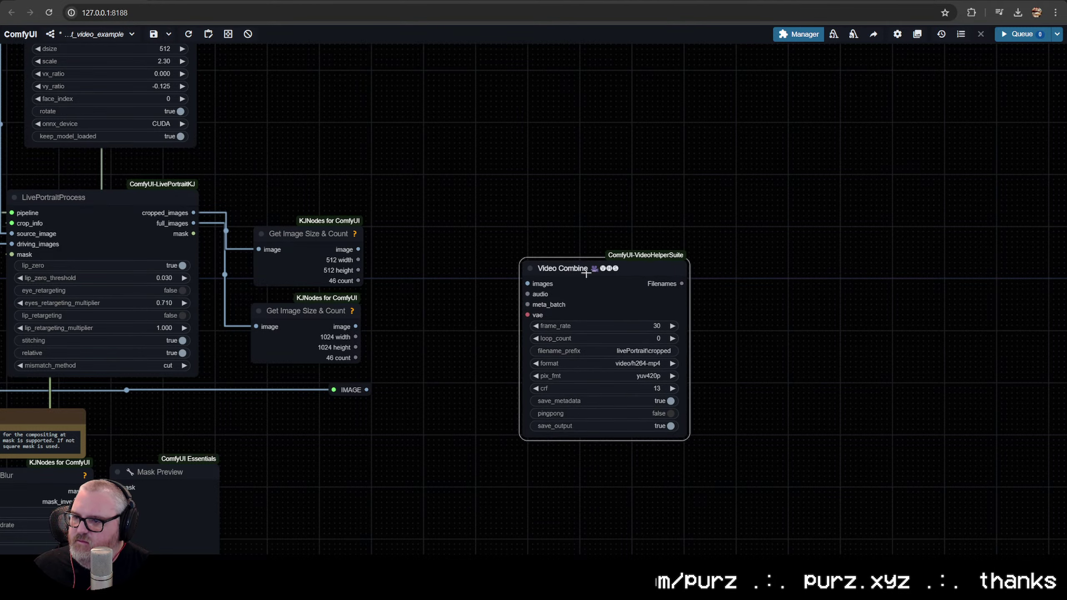
pyautogui.scroll(-3, 316, 433)
pyautogui.moveTo(293, 451); pyautogui.dragTo(641, 346)
pyautogui.moveTo(106, 98); pyautogui.dragTo(241, 178)
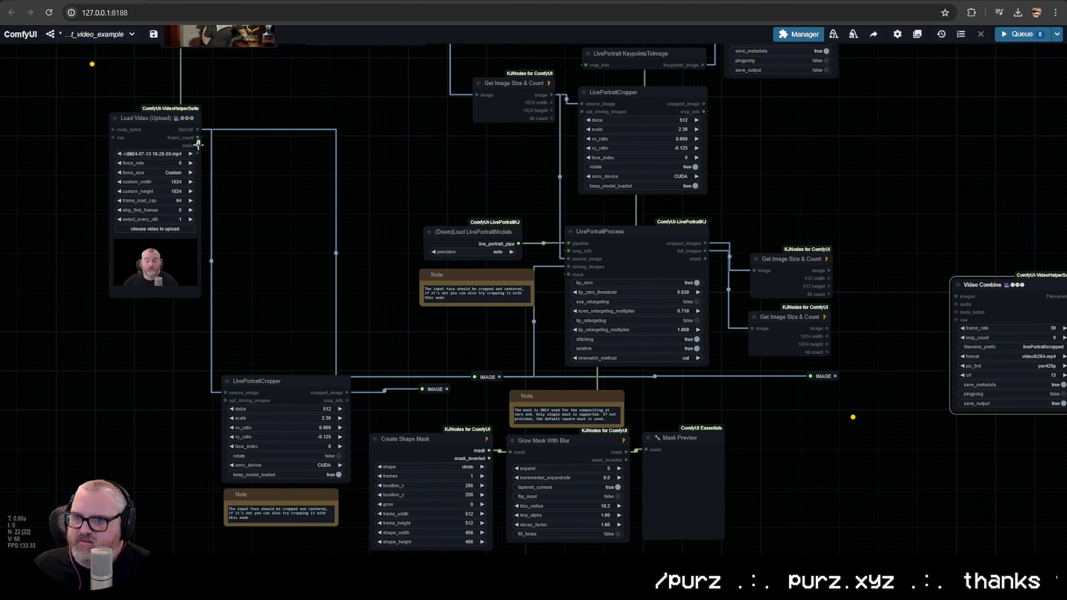
pyautogui.moveTo(198, 145); pyautogui.dragTo(957, 304)
pyautogui.scroll(-2, 930, 346)
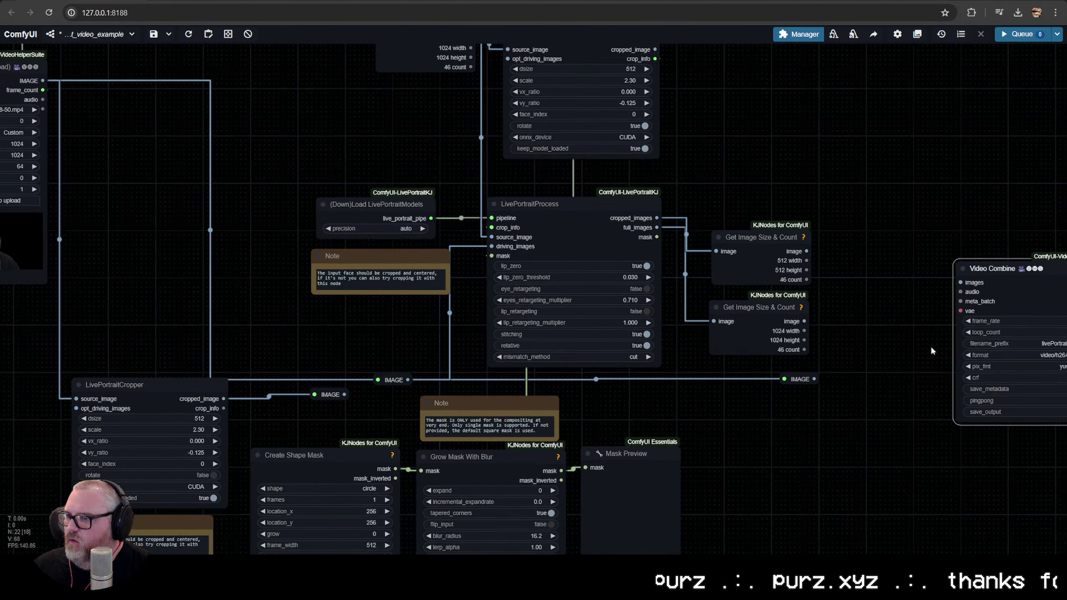
pyautogui.moveTo(254, 172); pyautogui.dragTo(948, 319)
# Add a second Video Combine node and try to connect the driving Load Video node's audio output to its audio input
pyautogui.doubleClick(889, 191)
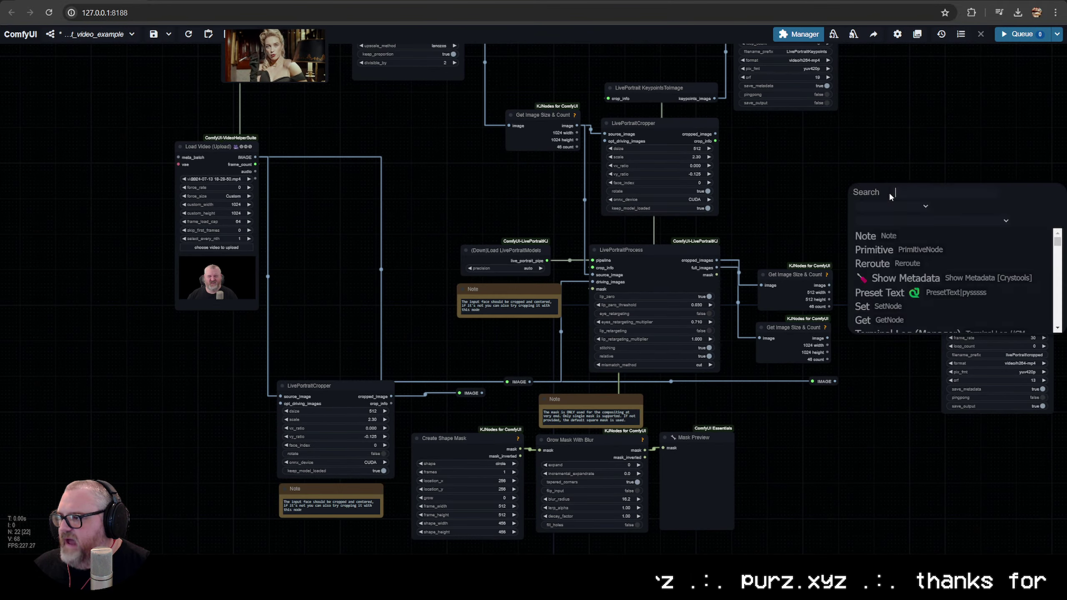
pyautogui.write('video com')
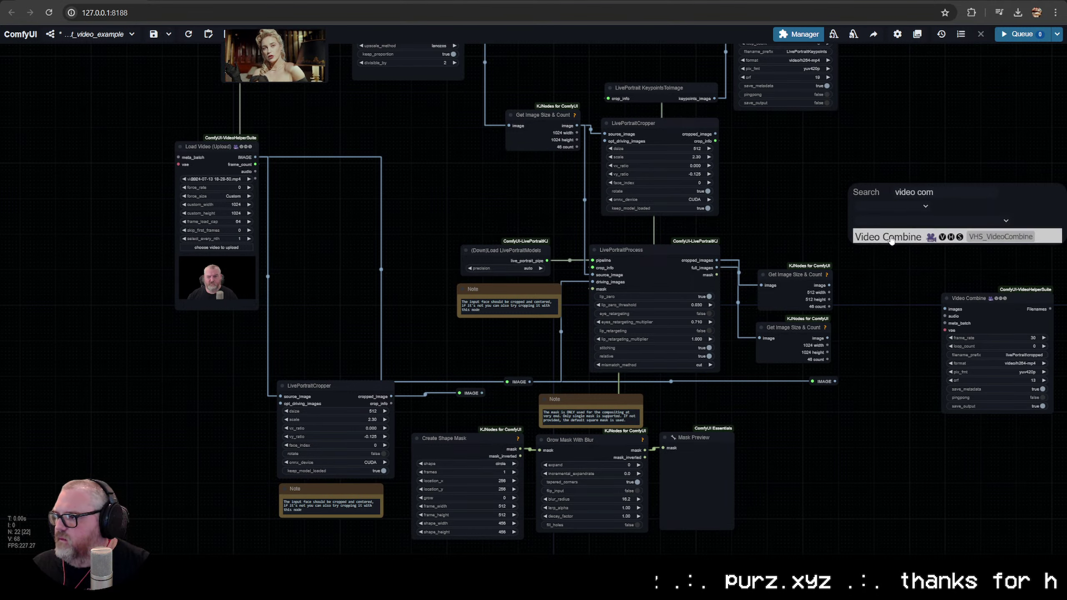
pyautogui.click(924, 237)
pyautogui.moveTo(255, 172); pyautogui.dragTo(895, 206)
# Add an Audio to legacy VHS_AUDIO node above the second Video Combine node
pyautogui.doubleClick(868, 154)
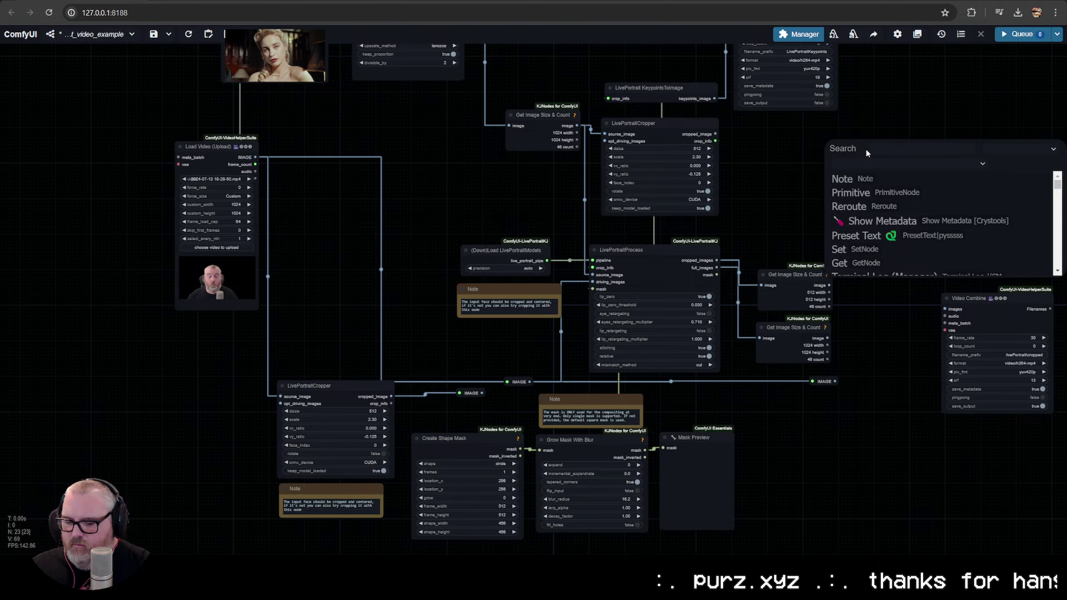
pyautogui.write('video')
pyautogui.press('BackSpace')
pyautogui.press('BackSpace')
pyautogui.press('BackSpace')
pyautogui.press('BackSpace')
pyautogui.press('BackSpace')
pyautogui.press('BackSpace')
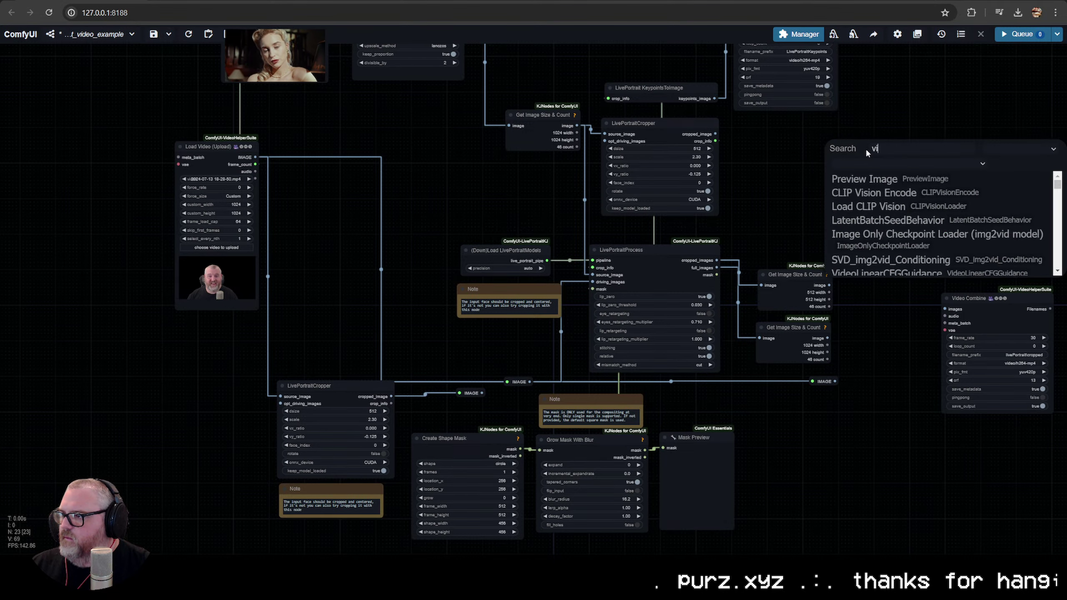
pyautogui.write('audio')
pyautogui.scroll(-3, 900, 243)
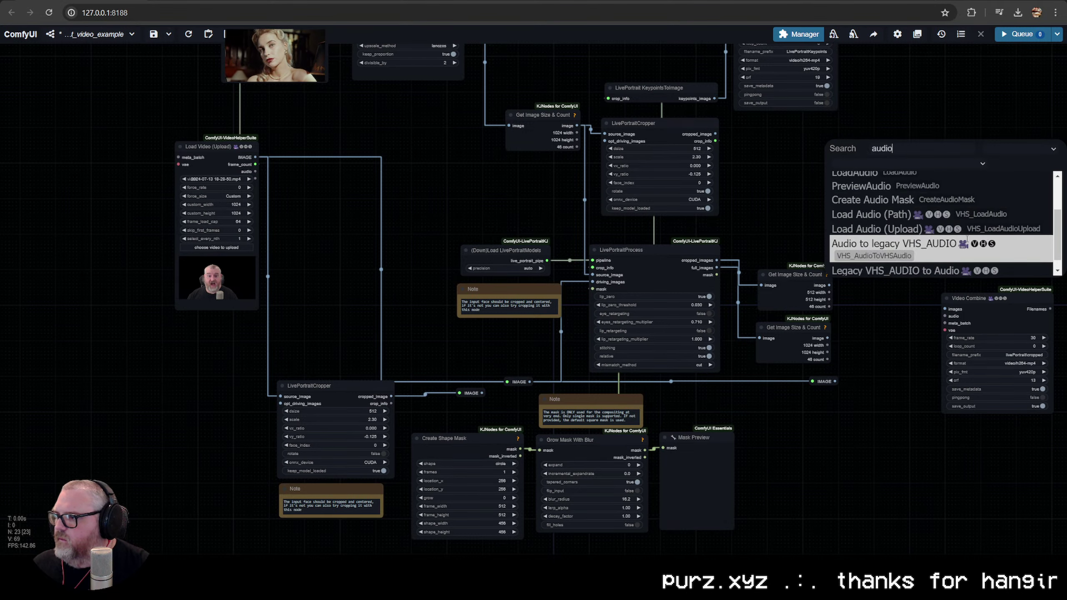
pyautogui.click(907, 236)
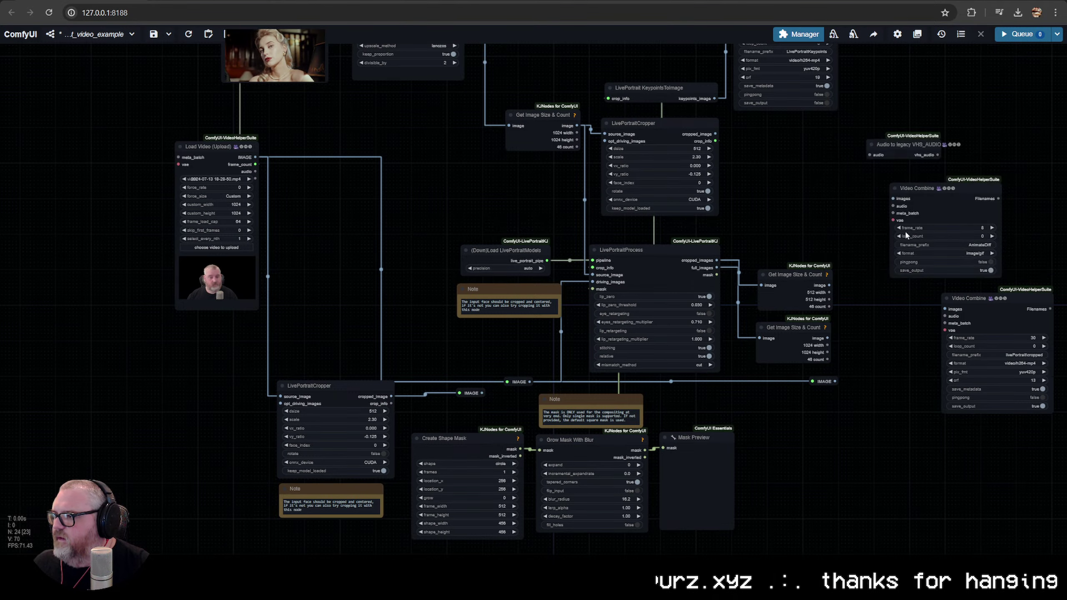
# Try to link the Audio to legacy VHS_AUDIO node to the second Video Combine node's audio input, and delete the converter node
pyautogui.moveTo(871, 153); pyautogui.dragTo(948, 174)
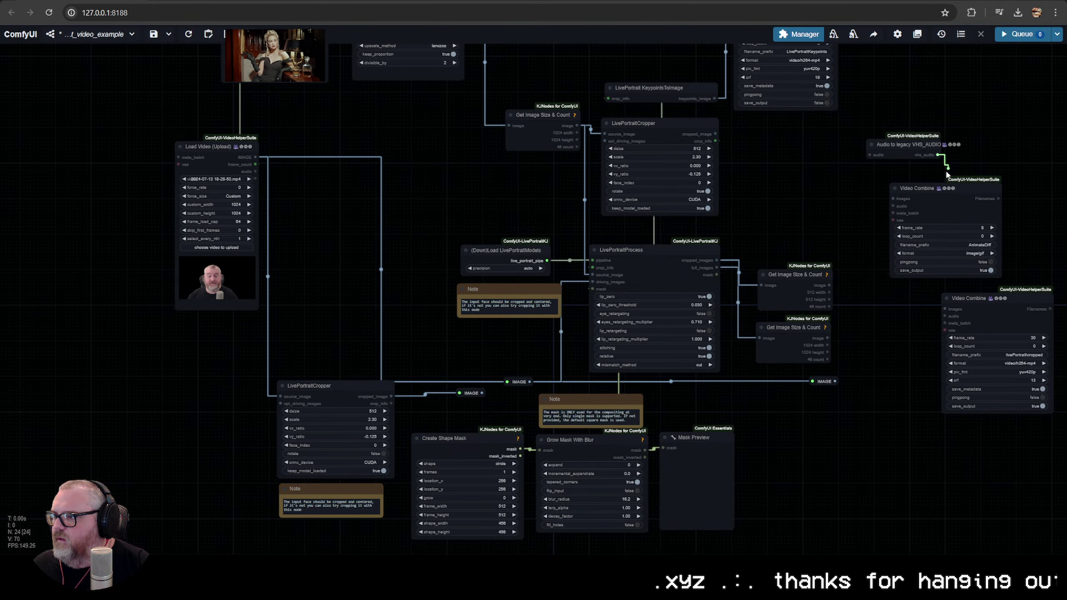
pyautogui.moveTo(895, 205); pyautogui.dragTo(895, 206)
pyautogui.click(906, 141)
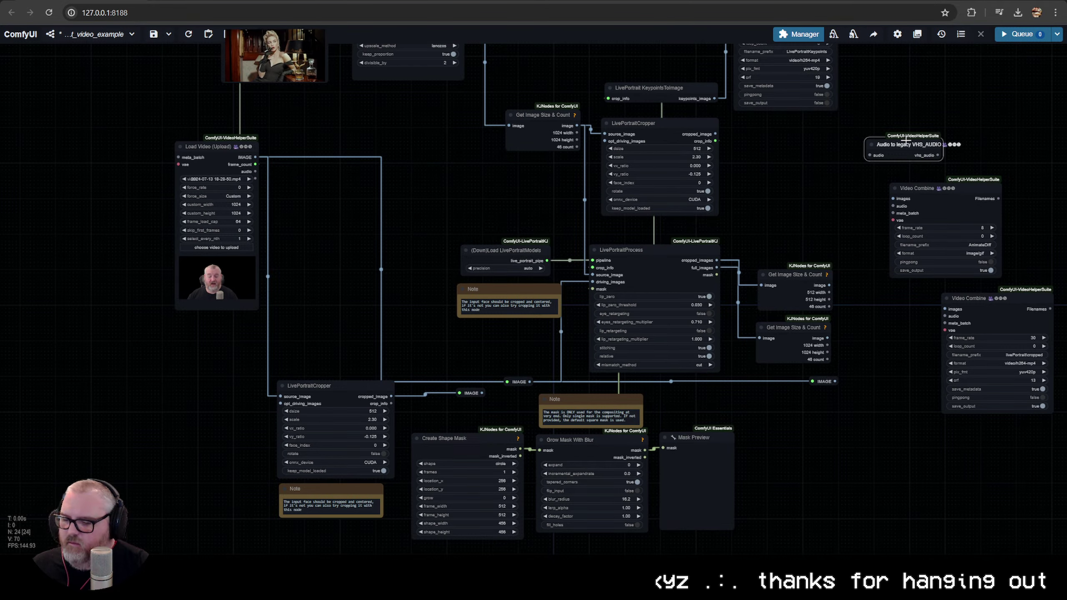
pyautogui.press('Delete')
# Connect the image output of the cropped-images Get Image Size & Count node to the livePortrait\cropped Video Combine node's images input
pyautogui.scroll(3, 890, 191)
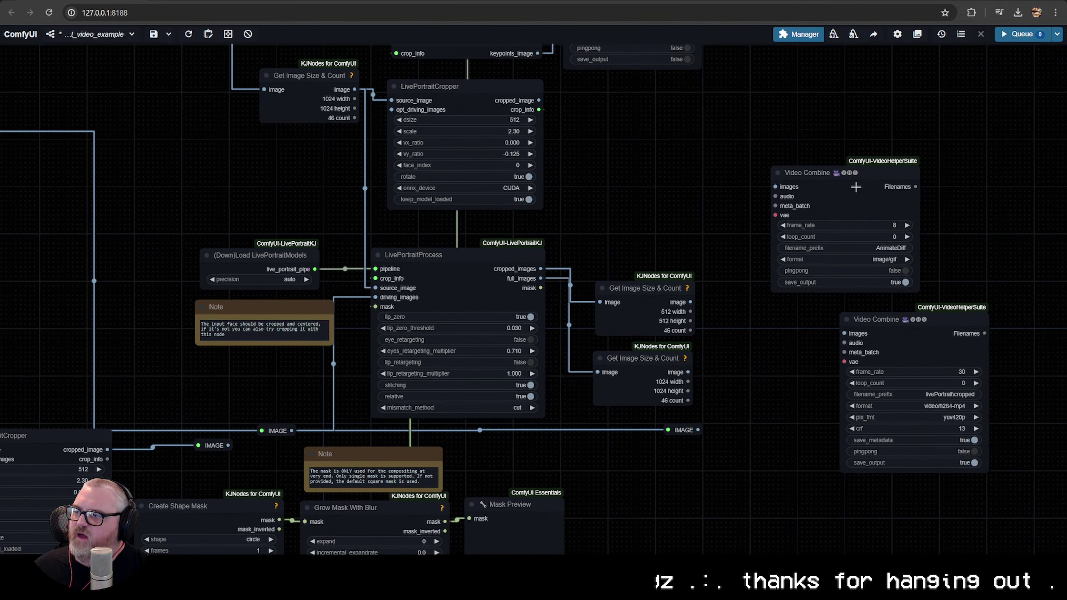
pyautogui.moveTo(776, 197); pyautogui.dragTo(681, 235)
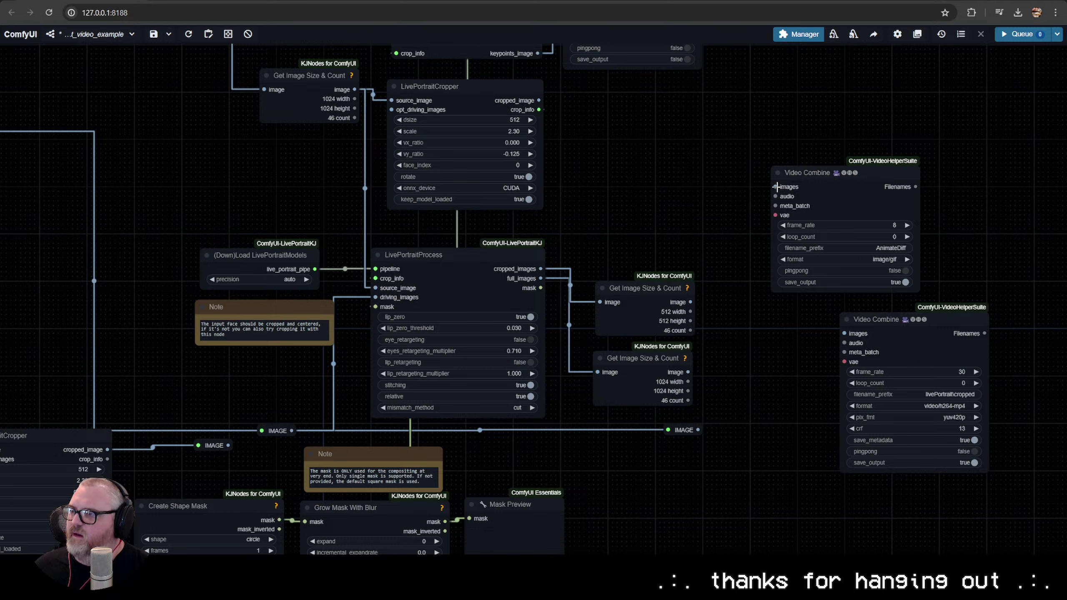
pyautogui.moveTo(846, 333); pyautogui.dragTo(649, 308)
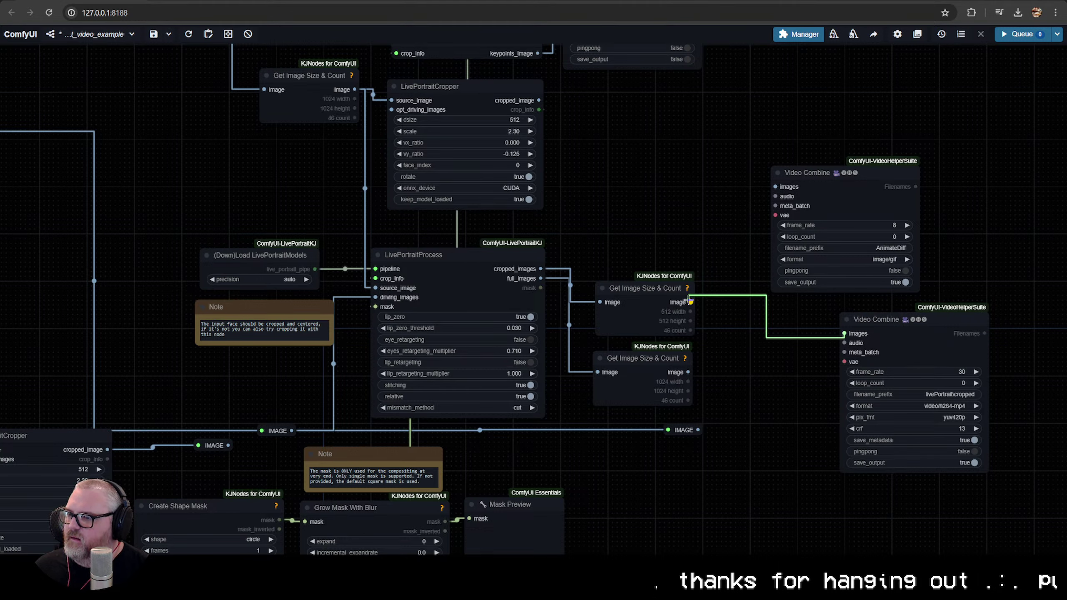
pyautogui.moveTo(689, 300); pyautogui.dragTo(691, 302)
# Add a Legacy VHS_AUDIO to Audio node on the driving Load Video node's audio output and connect it to the AnimateDiff Video Combine node's audio input
pyautogui.moveTo(777, 197); pyautogui.dragTo(750, 206)
pyautogui.moveTo(845, 343); pyautogui.dragTo(429, 142)
pyautogui.press('space')
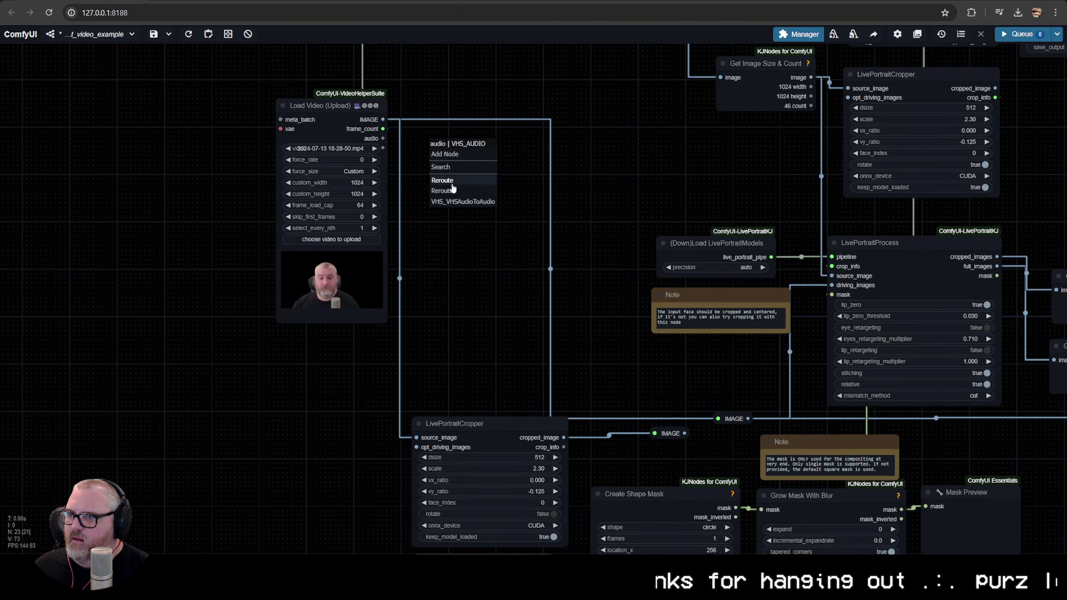
pyautogui.click(458, 202)
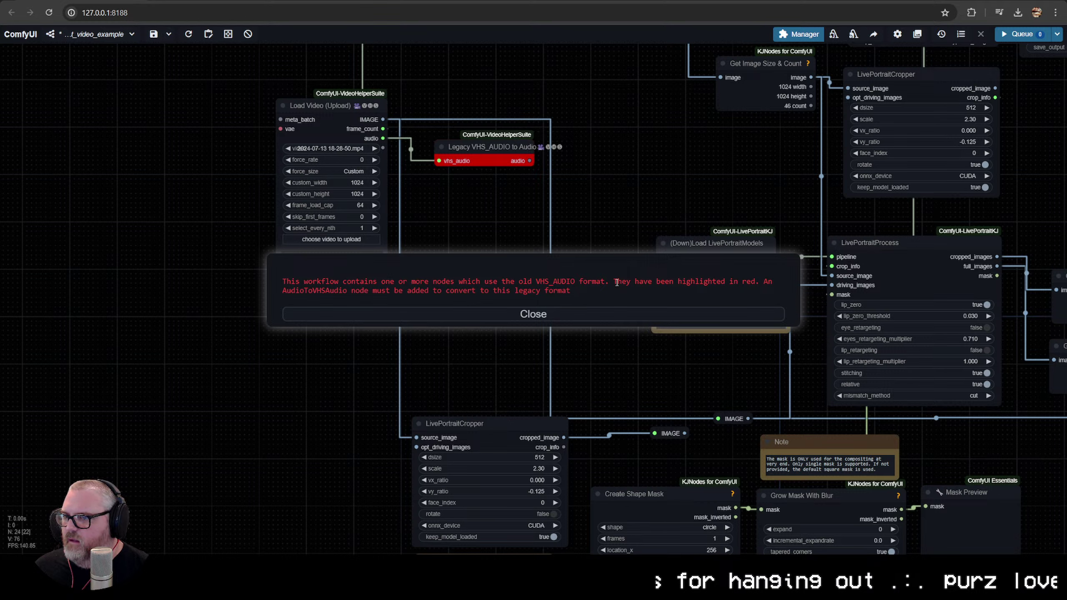
pyautogui.click(441, 316)
pyautogui.moveTo(503, 159); pyautogui.dragTo(436, 119)
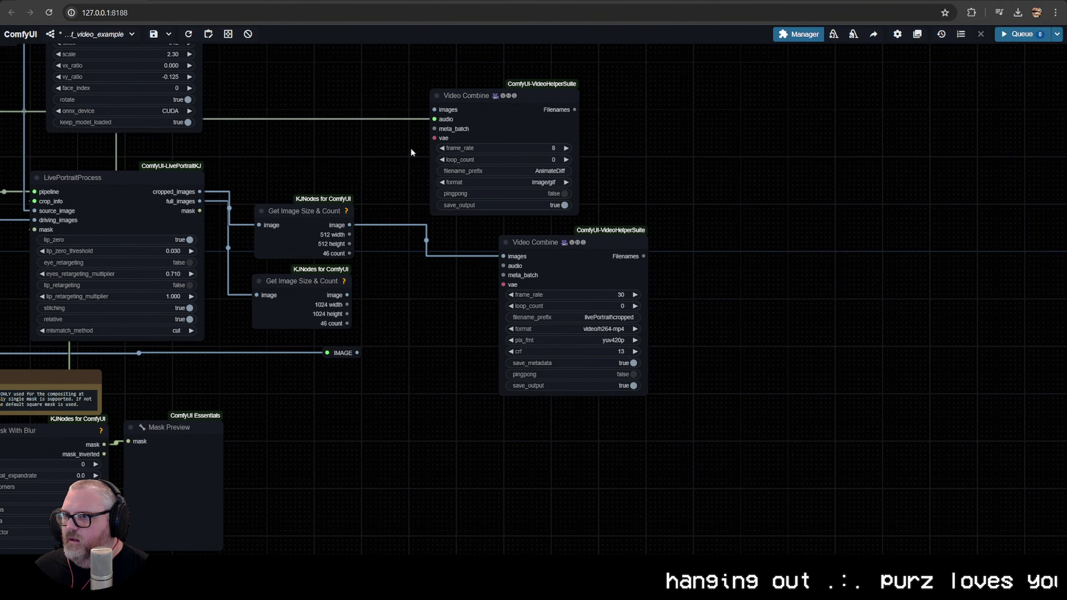
# Connect the Legacy VHS_AUDIO to Audio node's audio output to the livePortrait\cropped Video Combine node as well
pyautogui.scroll(-6, 277, 269)
pyautogui.moveTo(261, 282); pyautogui.dragTo(730, 334)
pyautogui.moveTo(417, 218); pyautogui.dragTo(575, 162)
pyautogui.scroll(3, 545, 203)
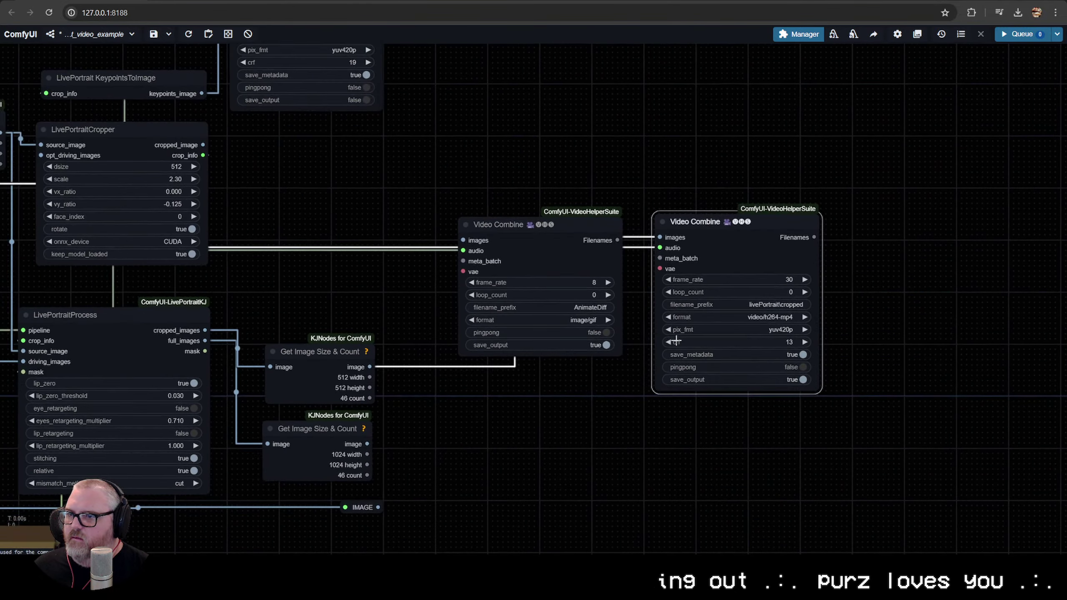
# Connect the full-images Get Image Size & Count node to the AnimateDiff Video Combine node's images input and arrange both Video Combine nodes beside their sources
pyautogui.moveTo(559, 224); pyautogui.dragTo(565, 194)
pyautogui.moveTo(470, 209); pyautogui.dragTo(373, 440)
pyautogui.moveTo(537, 205); pyautogui.dragTo(530, 332)
pyautogui.moveTo(714, 235); pyautogui.dragTo(599, 339)
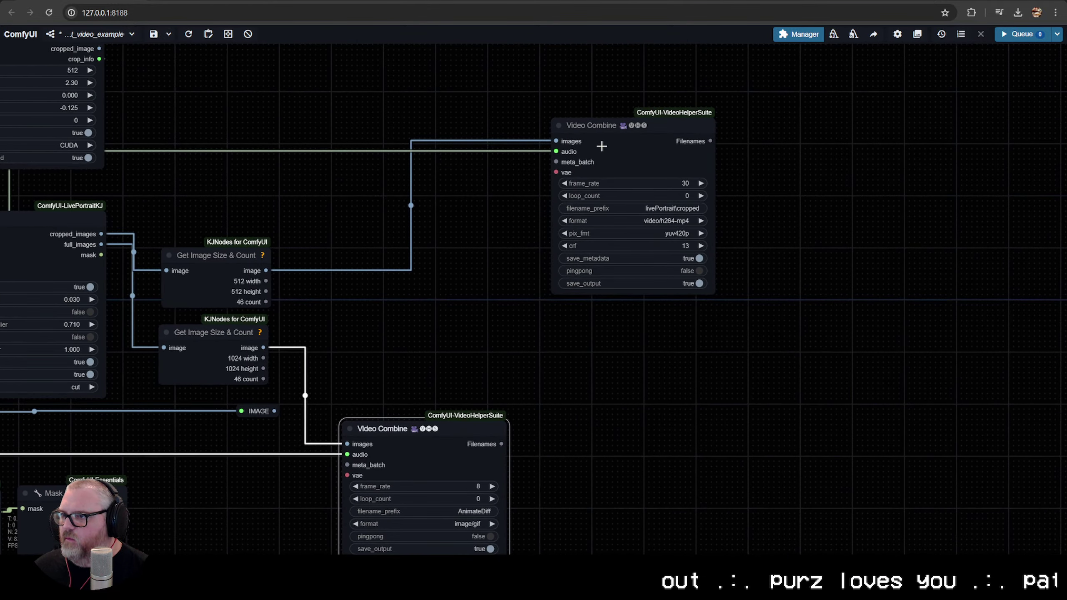
pyautogui.moveTo(603, 143); pyautogui.dragTo(410, 155)
pyautogui.moveTo(430, 423); pyautogui.dragTo(626, 333)
pyautogui.moveTo(421, 165); pyautogui.dragTo(410, 165)
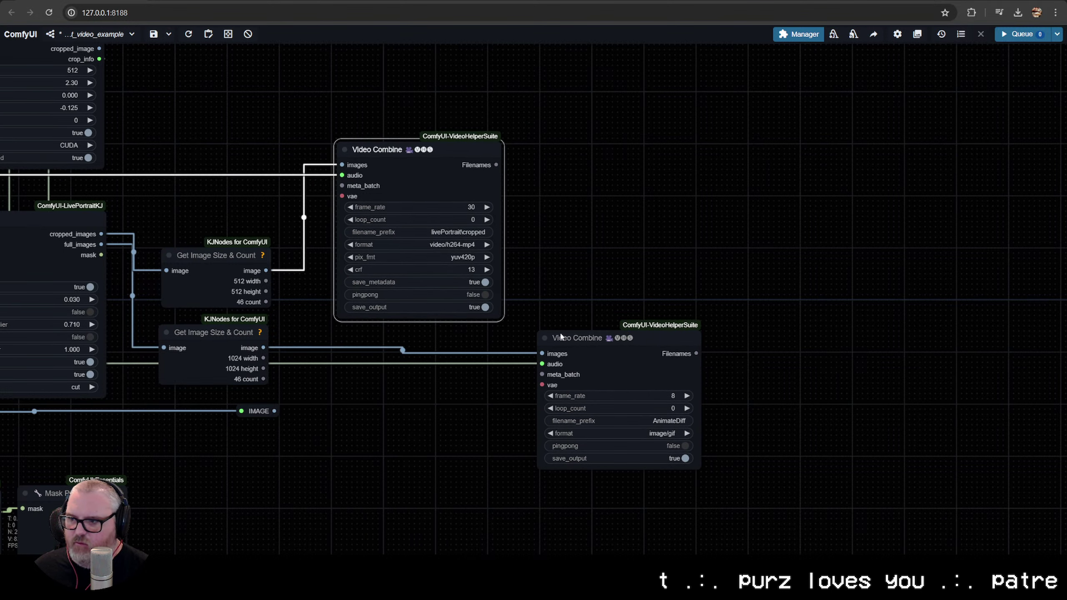
# Replace the AnimateDiff Video Combine node with a copy of the livePortrait\cropped one that keeps its input links, placed diagonally below the original
pyautogui.click(611, 343)
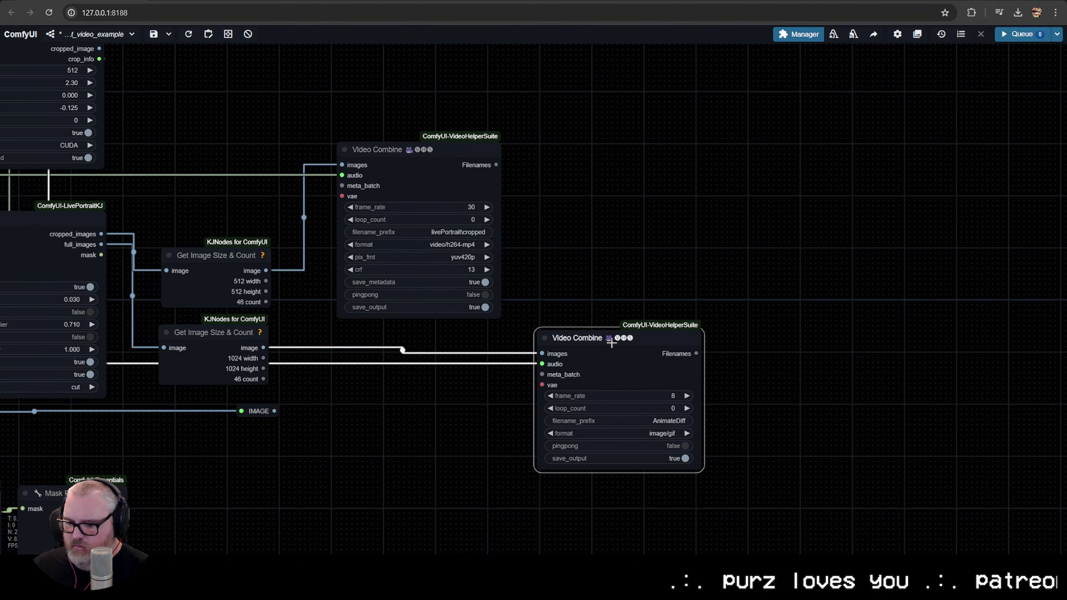
pyautogui.press('Delete')
pyautogui.click(456, 171)
pyautogui.hotkey('ctrl', 'c')
pyautogui.hotkey('ctrl', 'shift', 'v')
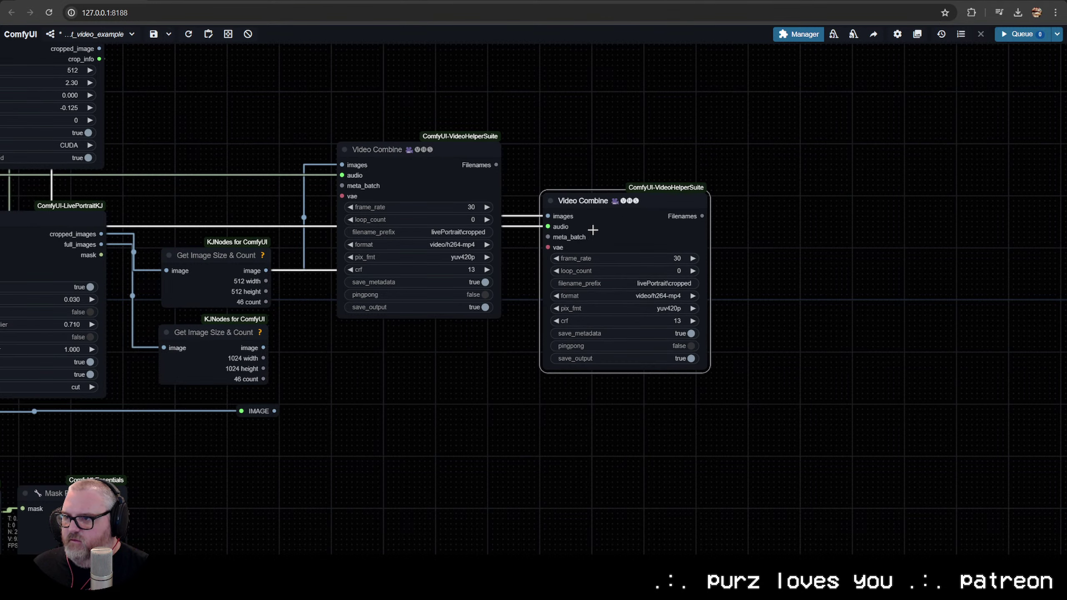
pyautogui.moveTo(641, 260); pyautogui.dragTo(636, 410)
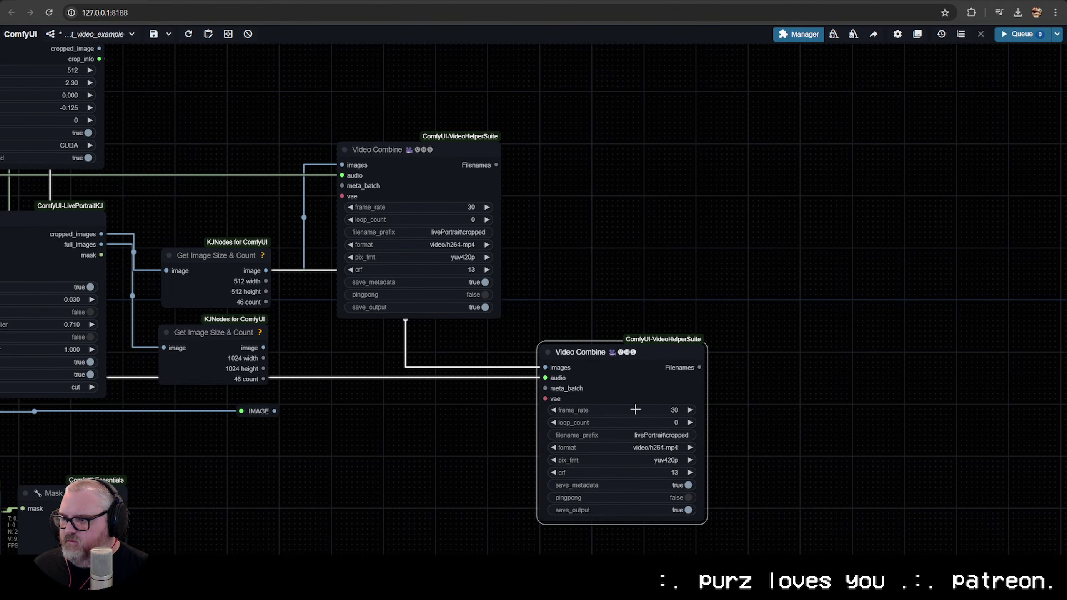
# Set the copied Video Combine node's filename_prefix to livePortrait\full
pyautogui.click(646, 436)
pyautogui.press('End')
pyautogui.press('BackSpace')
pyautogui.press('BackSpace')
pyautogui.write('f')
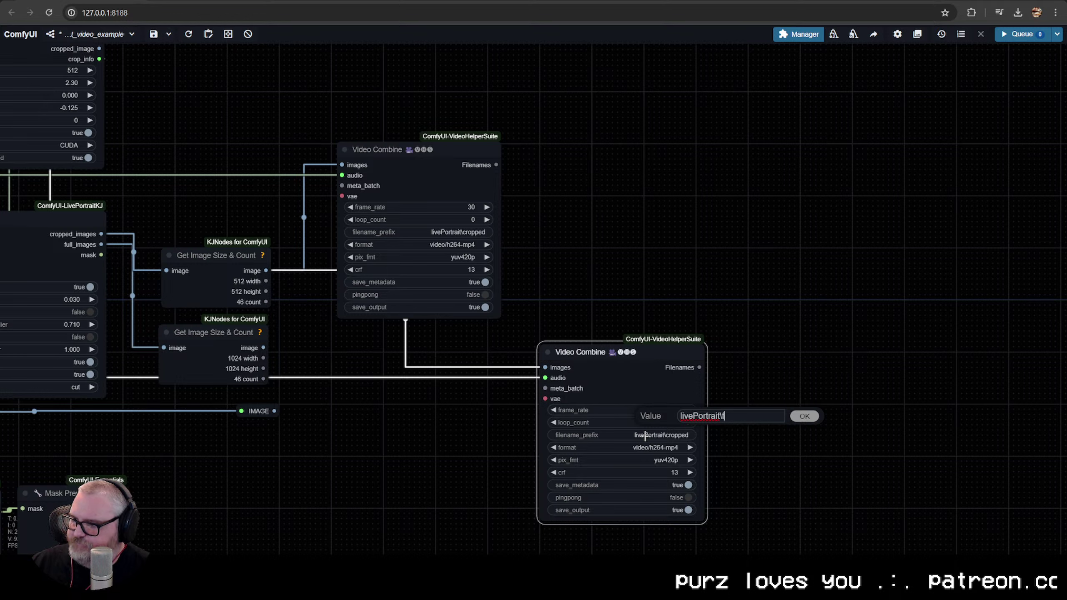
pyautogui.write('ull')
pyautogui.press('Return')
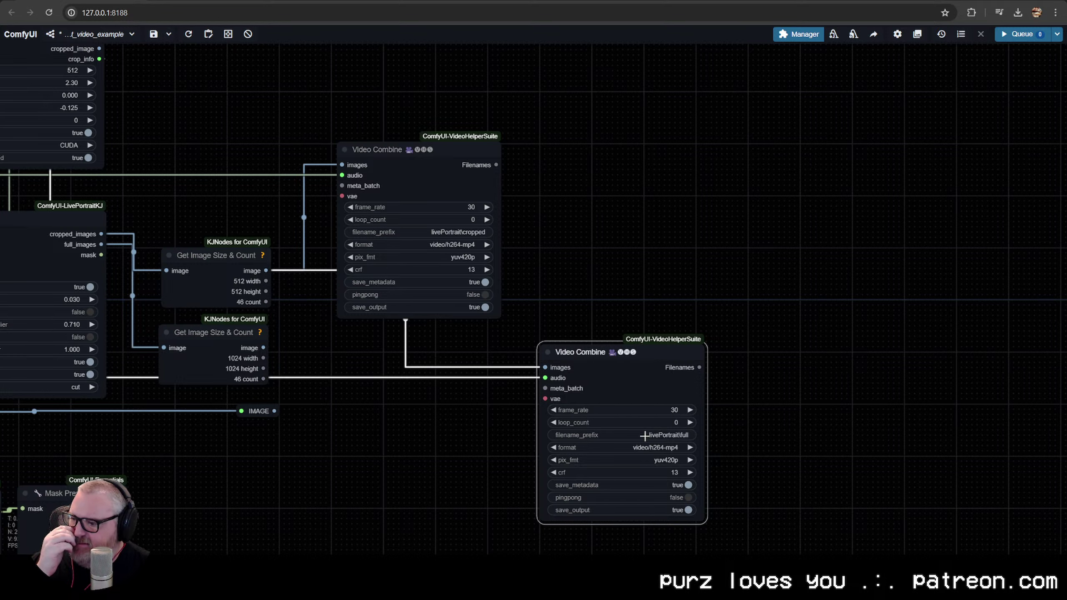
# Place the livePortrait\full Video Combine node beside the cropped one and queue the workflow, dismissing the execution report
pyautogui.moveTo(624, 357); pyautogui.dragTo(604, 160)
pyautogui.scroll(-5, 395, 486)
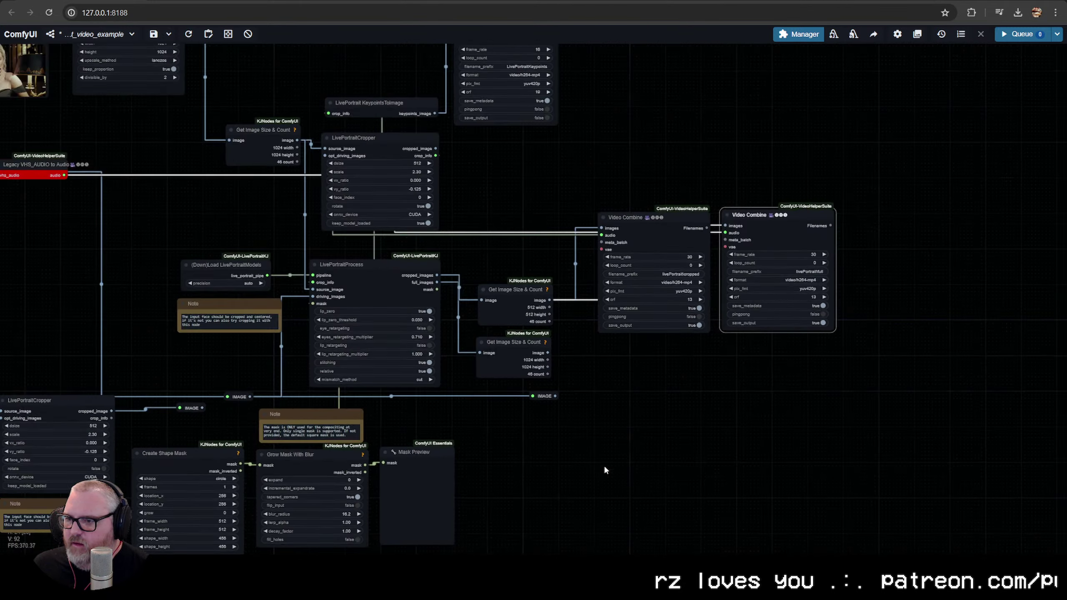
pyautogui.moveTo(565, 478); pyautogui.dragTo(685, 479)
pyautogui.scroll(-2, 764, 484)
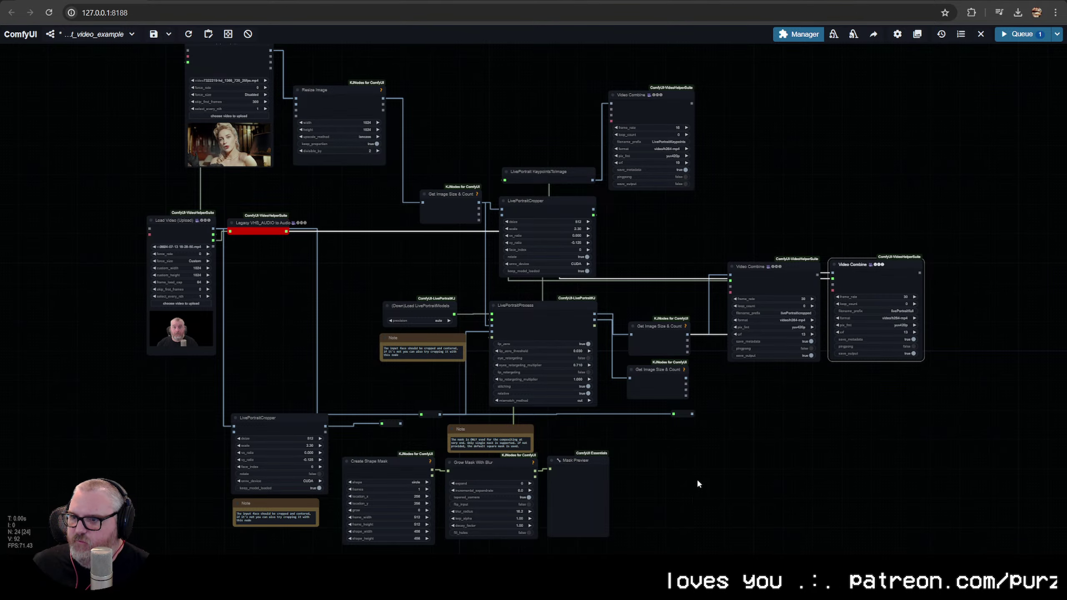
pyautogui.hotkey('ctrl', 'Return')
pyautogui.scroll(3, 292, 300)
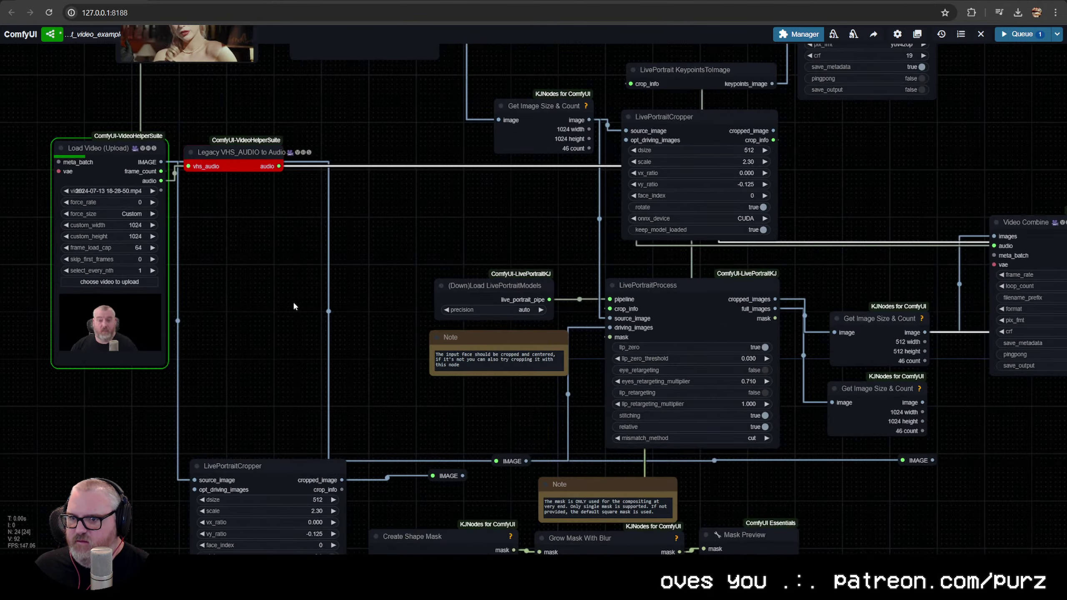
pyautogui.moveTo(270, 223); pyautogui.dragTo(297, 228)
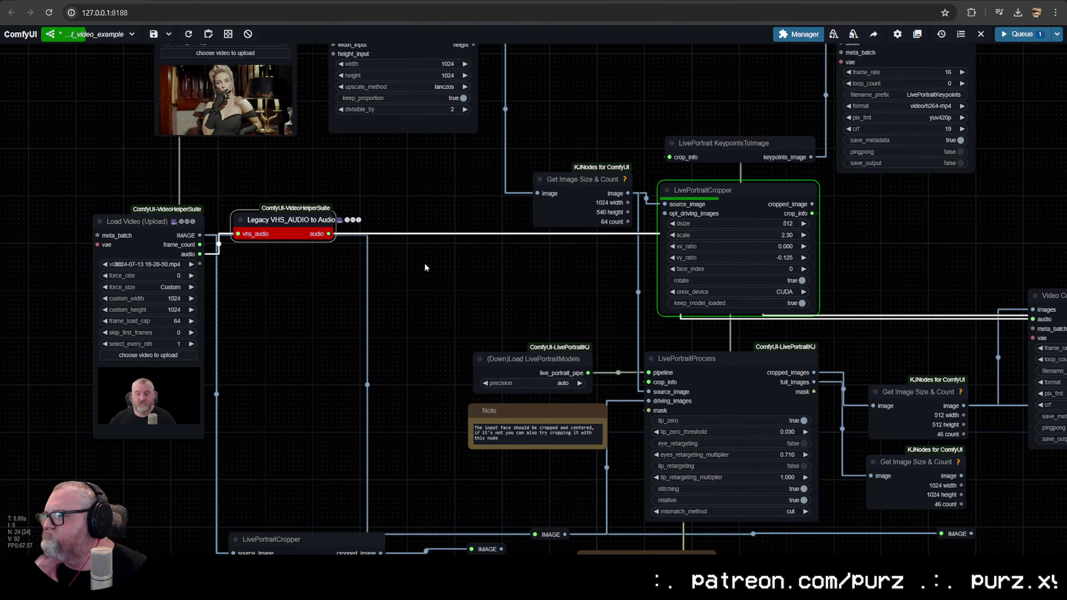
pyautogui.scroll(-3, 563, 237)
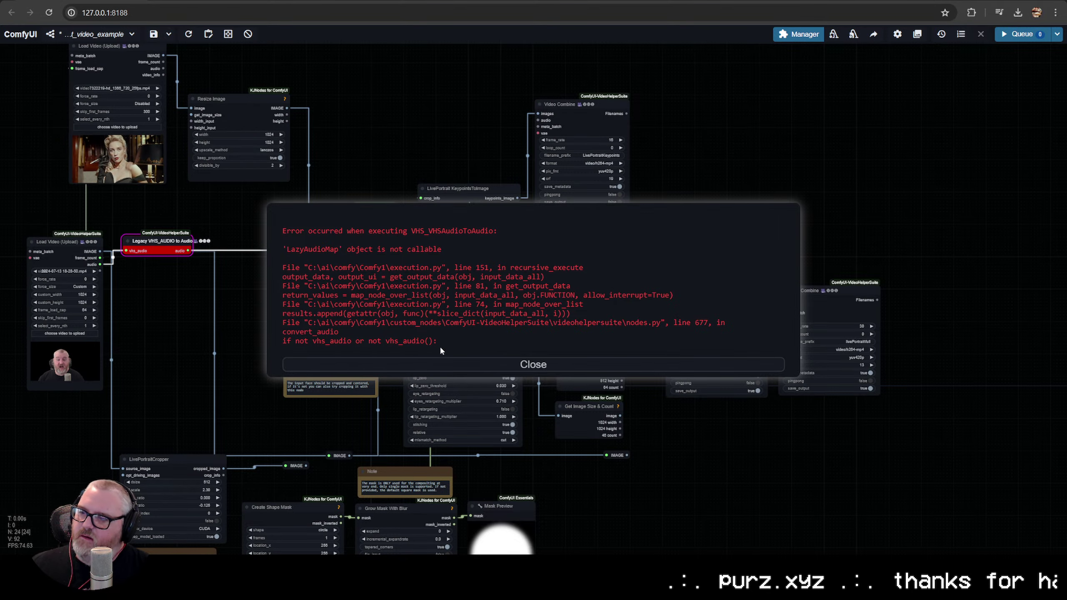
pyautogui.click(411, 360)
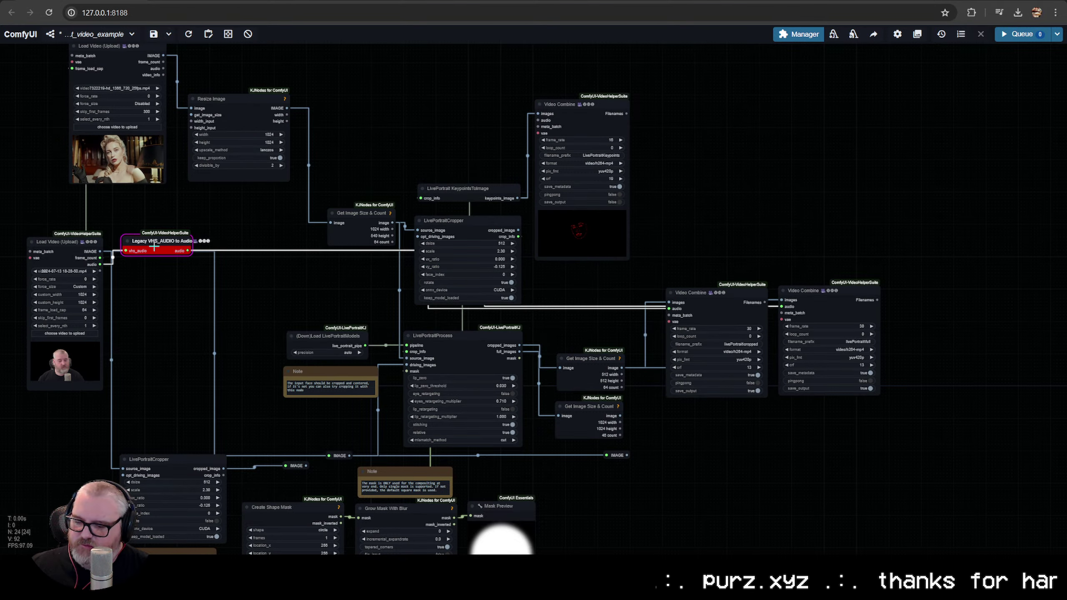
# Delete the Legacy VHS_AUDIO to Audio node and set the driving Load Video node's force_rate to 30
pyautogui.press('Delete')
pyautogui.scroll(3, 190, 307)
pyautogui.moveTo(176, 305); pyautogui.dragTo(344, 305)
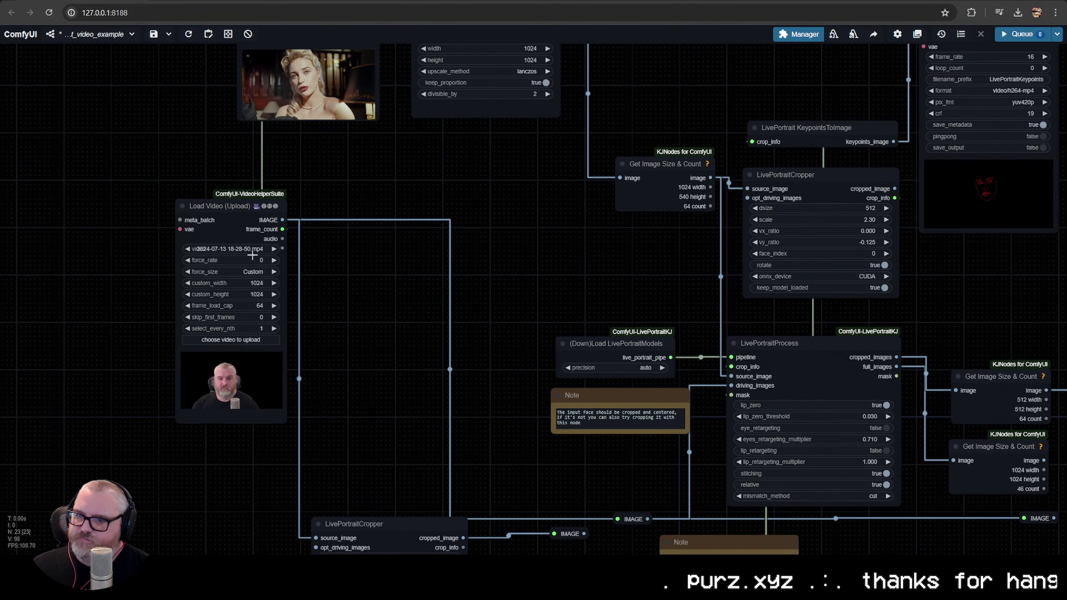
pyautogui.click(222, 260)
pyautogui.write('30')
pyautogui.press('Return')
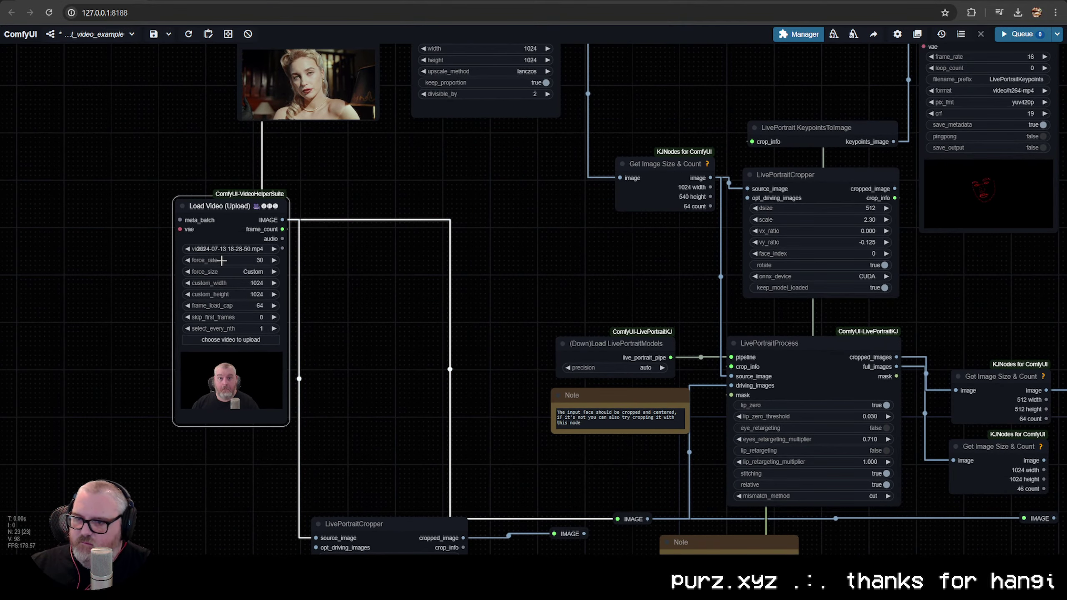
# Connect the driving Load Video node's audio output directly to the livePortrait\cropped Video Combine node's audio input
pyautogui.moveTo(282, 238); pyautogui.dragTo(360, 223)
pyautogui.click(517, 298)
pyautogui.scroll(-2, 517, 298)
pyautogui.moveTo(517, 299); pyautogui.dragTo(271, 325)
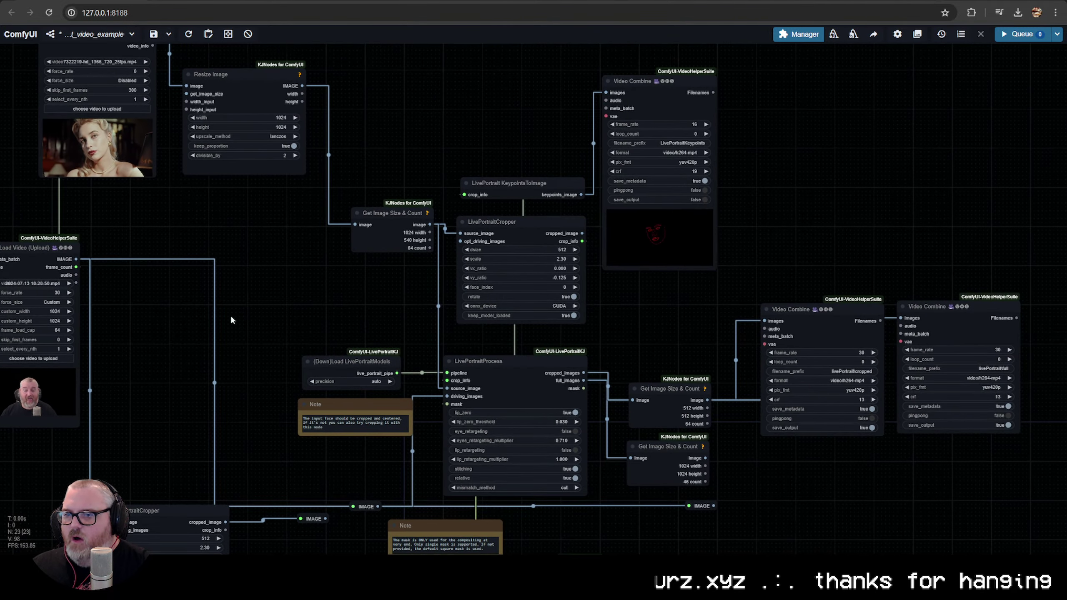
pyautogui.moveTo(76, 275); pyautogui.dragTo(765, 329)
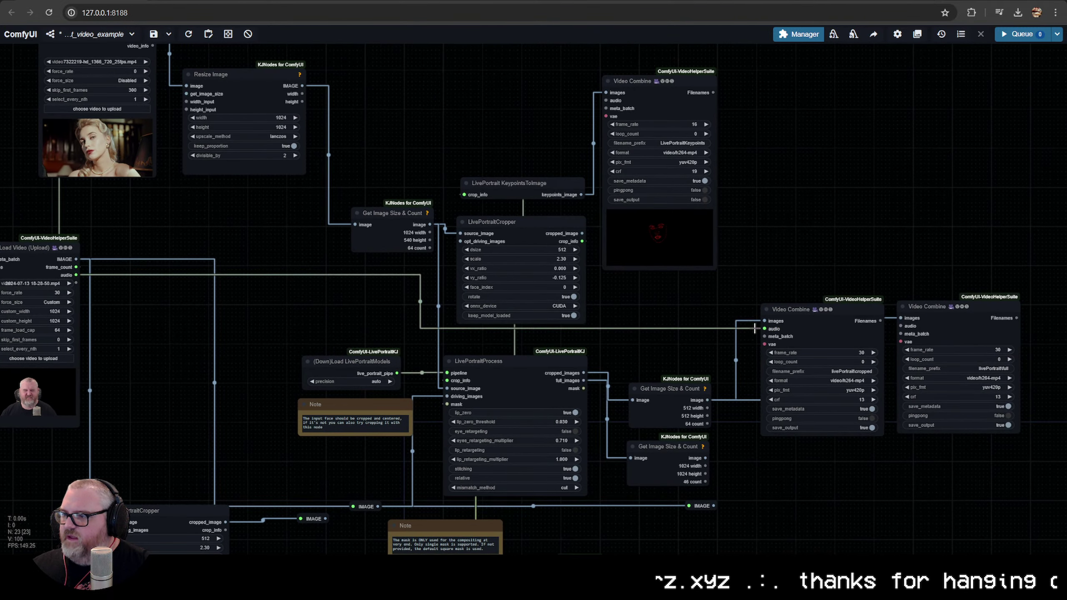
# Connect the driving Load Video node's audio output to the livePortrait\full Video Combine node's audio input and queue the workflow
pyautogui.moveTo(76, 275); pyautogui.dragTo(901, 327)
pyautogui.scroll(1, 201, 320)
pyautogui.moveTo(201, 321); pyautogui.dragTo(531, 326)
pyautogui.scroll(4, 359, 327)
pyautogui.scroll(5, 359, 327)
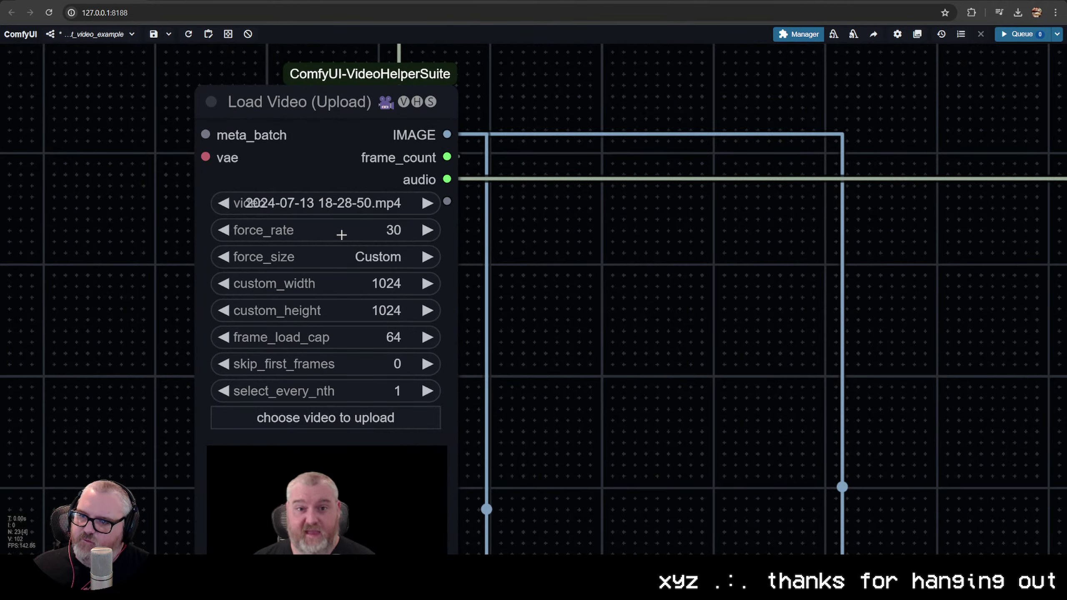
pyautogui.scroll(-8, 340, 236)
pyautogui.scroll(-5, 541, 342)
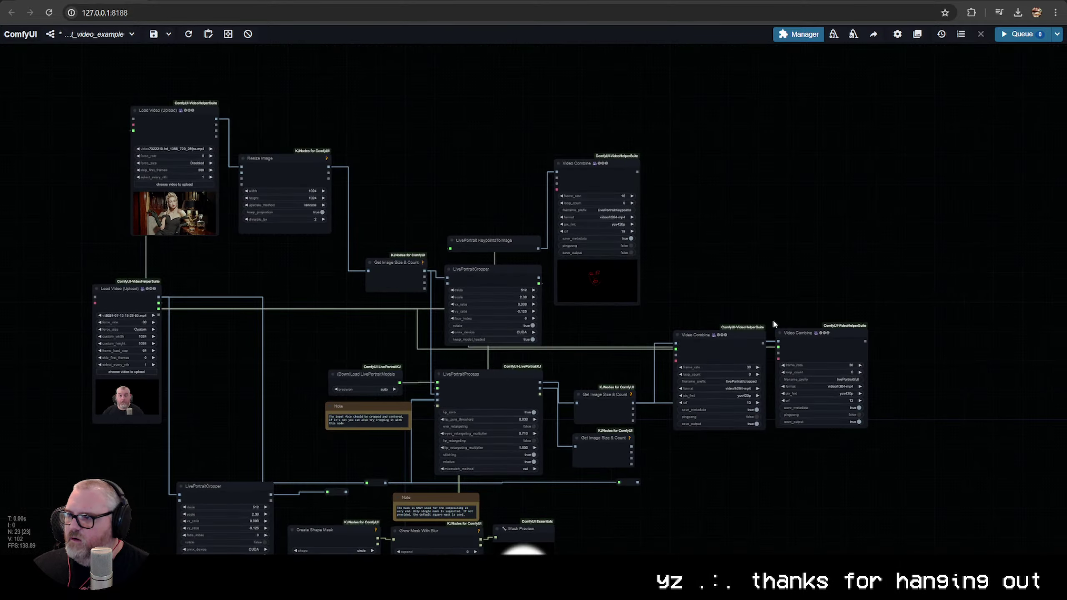
pyautogui.hotkey('ctrl', 'Return')
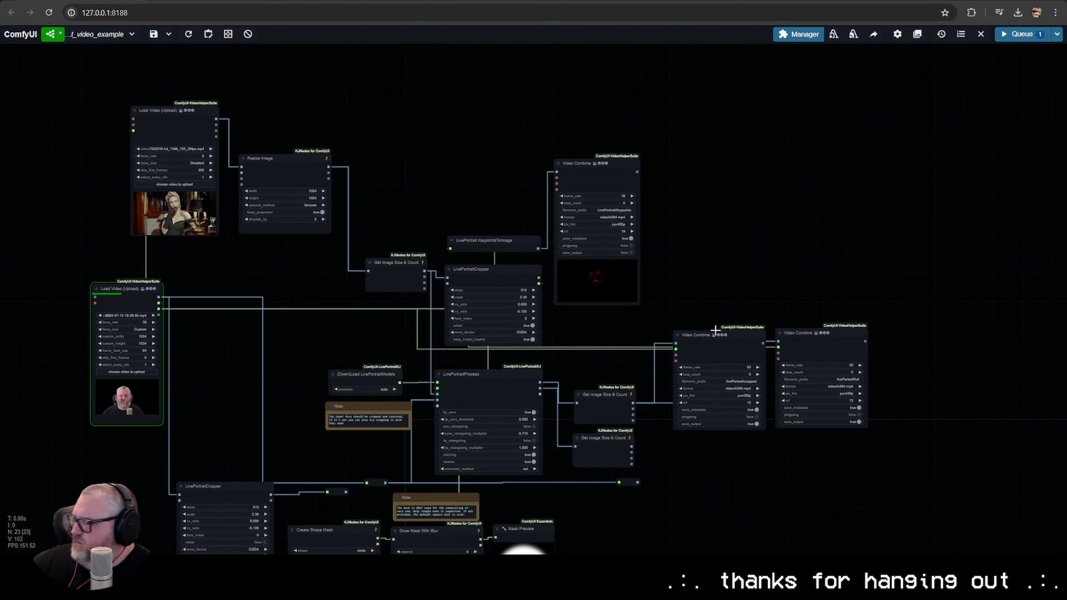
# Follow the queued run from the driving Load Video node through to the LivePortraitProcess node
pyautogui.scroll(6, 439, 374)
pyautogui.moveTo(205, 348); pyautogui.dragTo(577, 355)
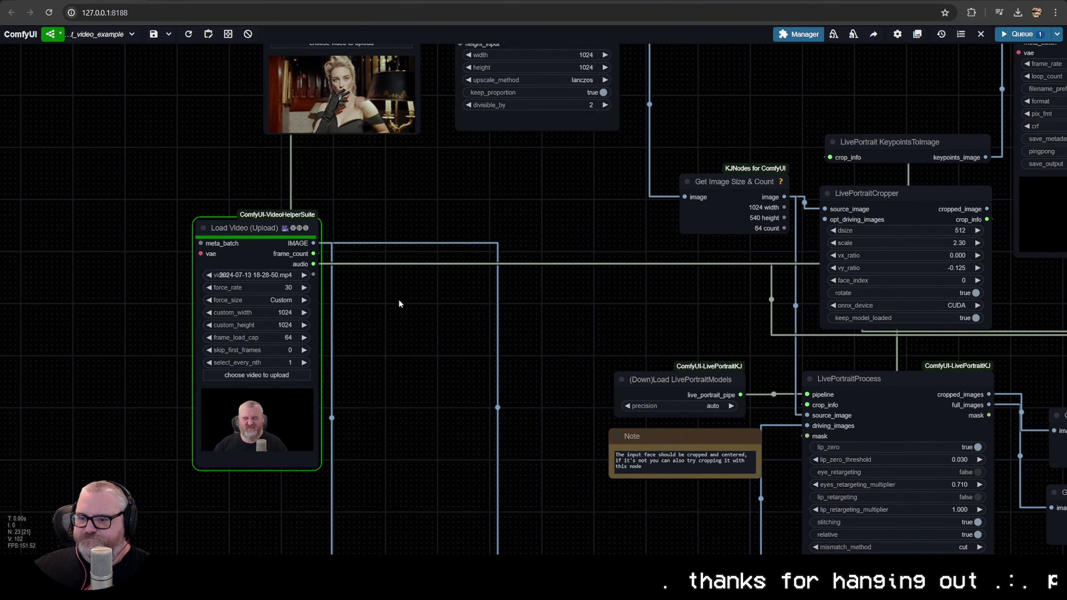
pyautogui.scroll(-7, 399, 298)
pyautogui.moveTo(474, 322); pyautogui.dragTo(328, 336)
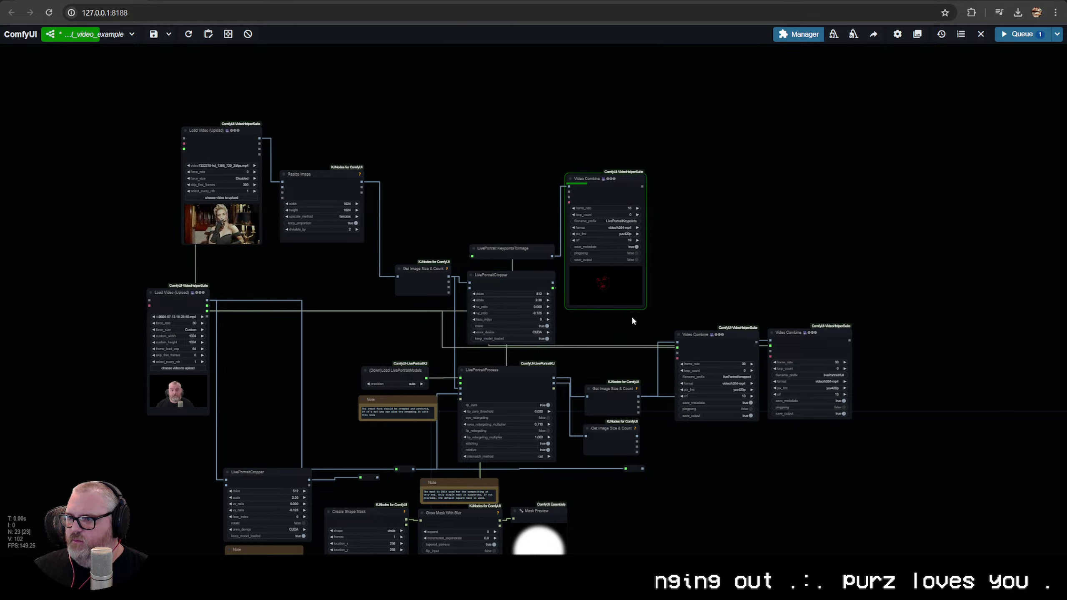
pyautogui.moveTo(602, 364); pyautogui.dragTo(632, 288)
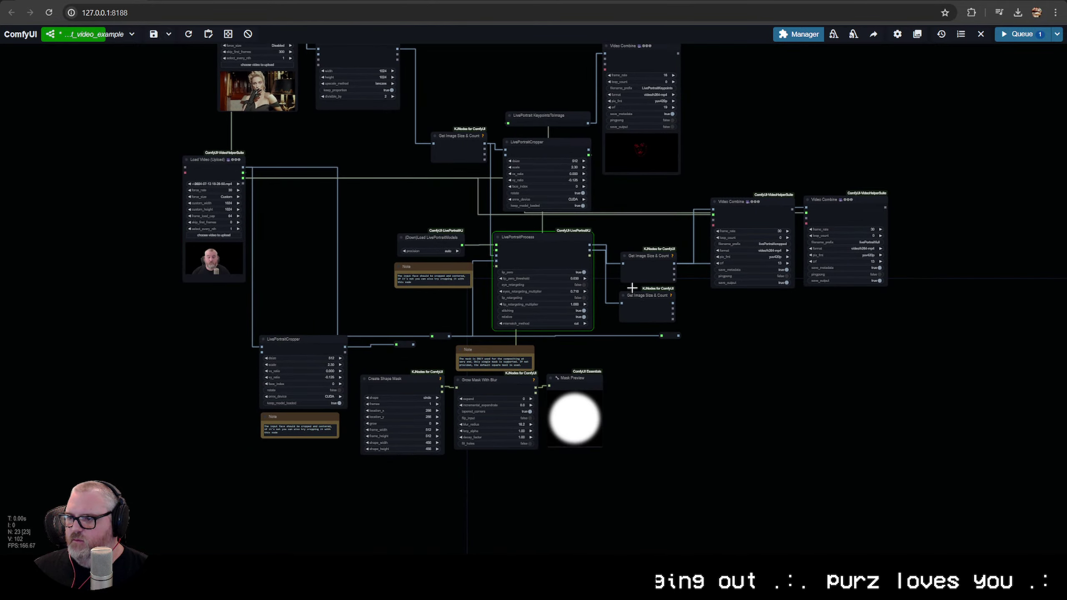
pyautogui.scroll(4, 632, 288)
pyautogui.scroll(2, 627, 371)
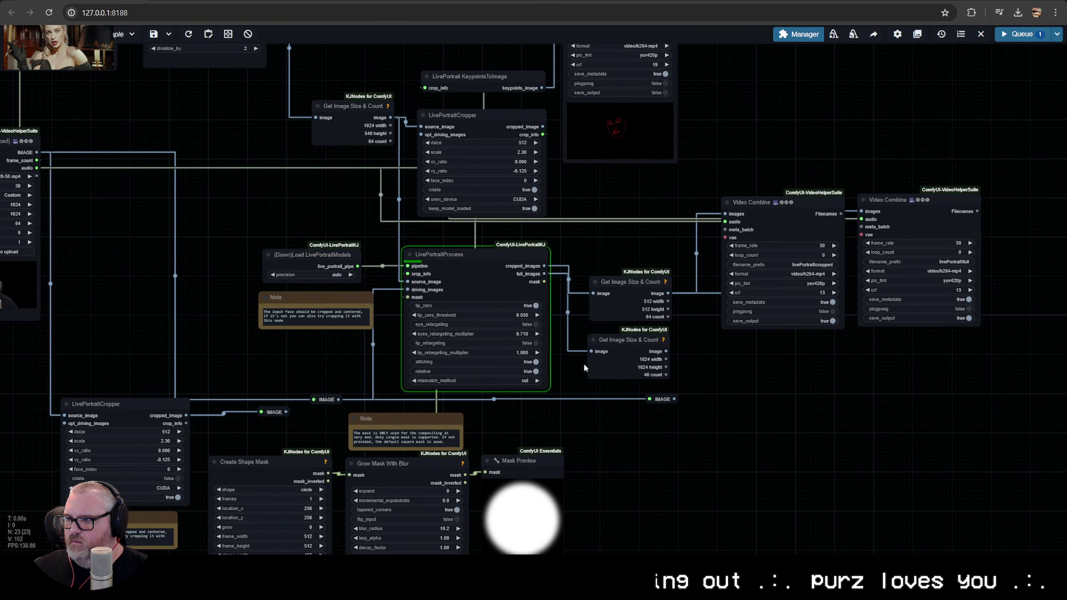
# Connect the full-image Get Image Size & Count node's image output to the livePortrait\full Video Combine node's images input and queue the workflow
pyautogui.scroll(3, 743, 378)
pyautogui.moveTo(743, 378); pyautogui.dragTo(491, 440)
pyautogui.moveTo(396, 397); pyautogui.dragTo(731, 170)
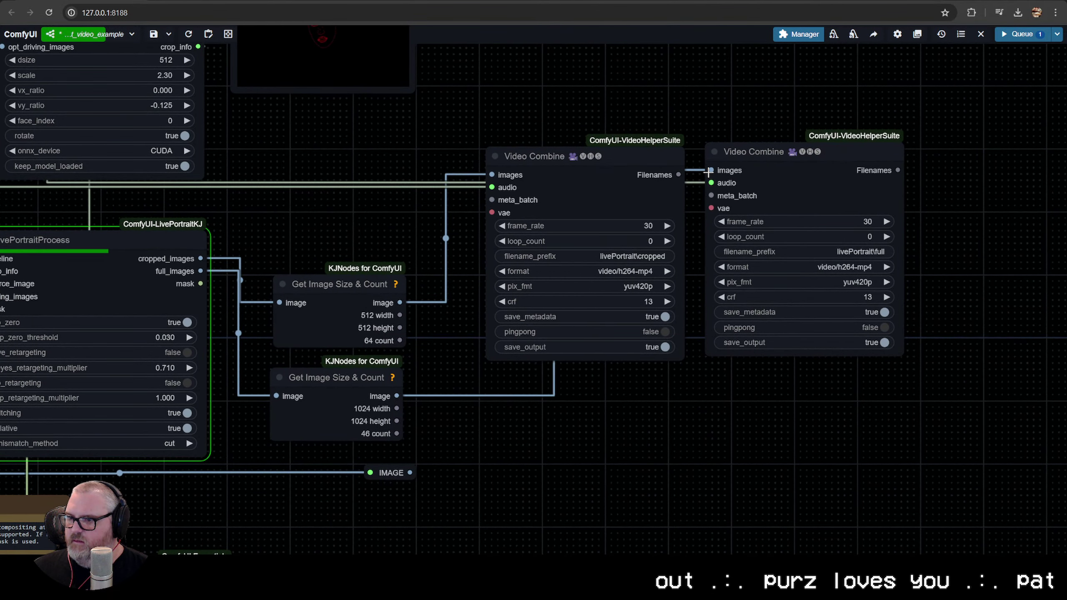
pyautogui.scroll(-3, 558, 449)
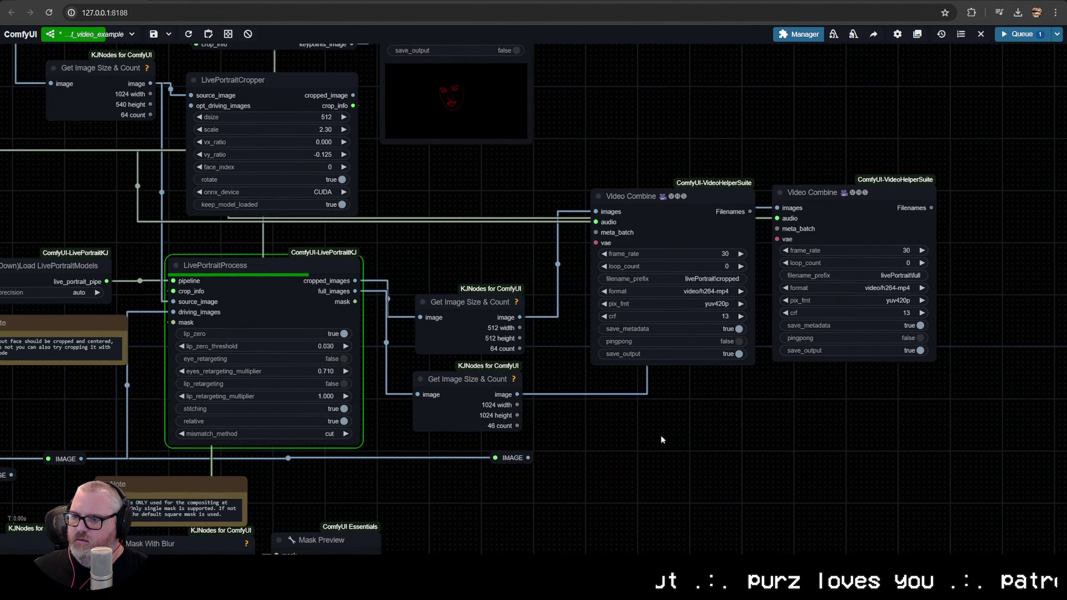
pyautogui.scroll(1, 660, 434)
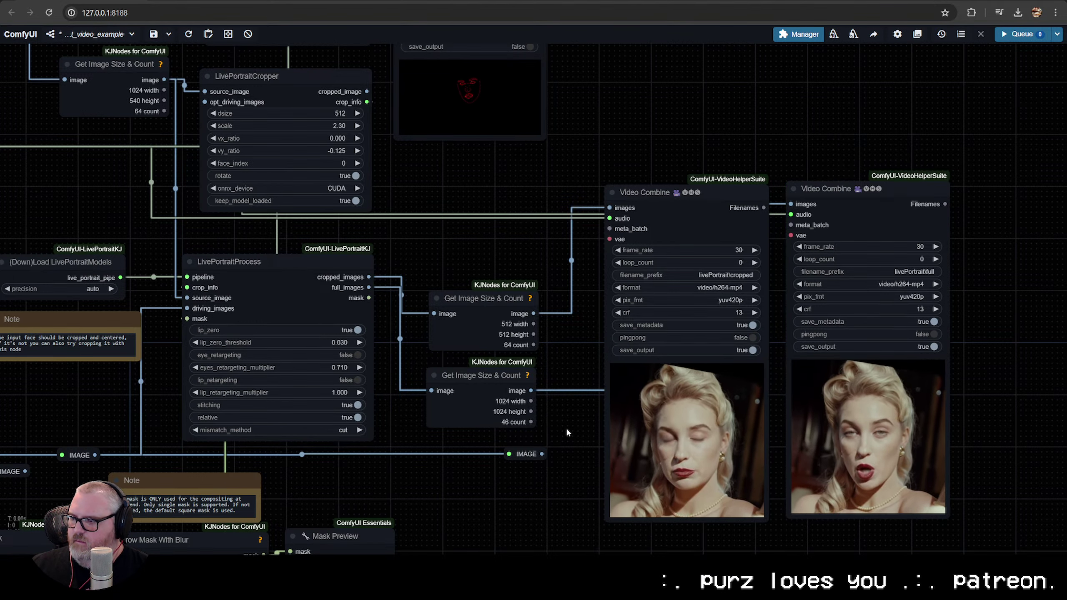
pyautogui.hotkey('ctrl', 'Return')
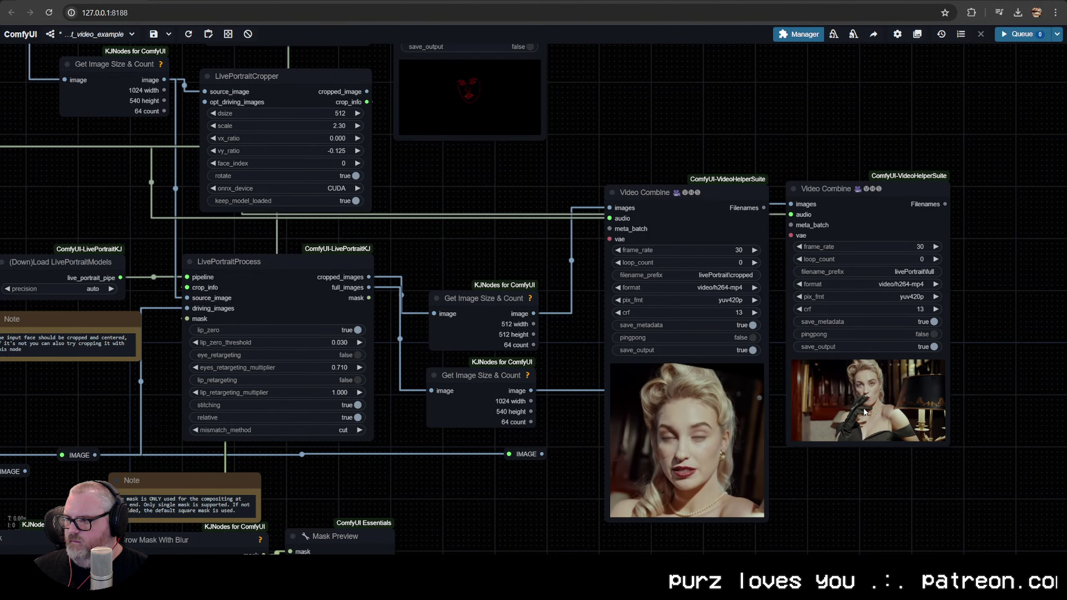
# Examine the rendered previews in the livePortrait\cropped and livePortrait\full Video Combine nodes
pyautogui.scroll(5, 889, 417)
pyautogui.moveTo(889, 416); pyautogui.dragTo(758, 356)
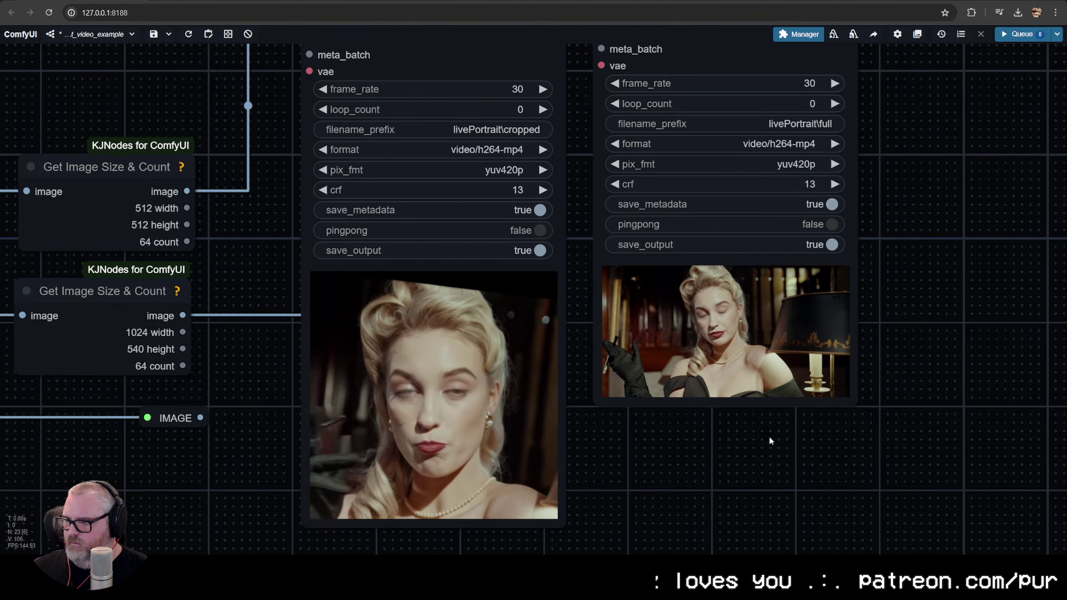
pyautogui.scroll(-10, 769, 436)
pyautogui.scroll(-4, 657, 468)
pyautogui.scroll(5, 774, 486)
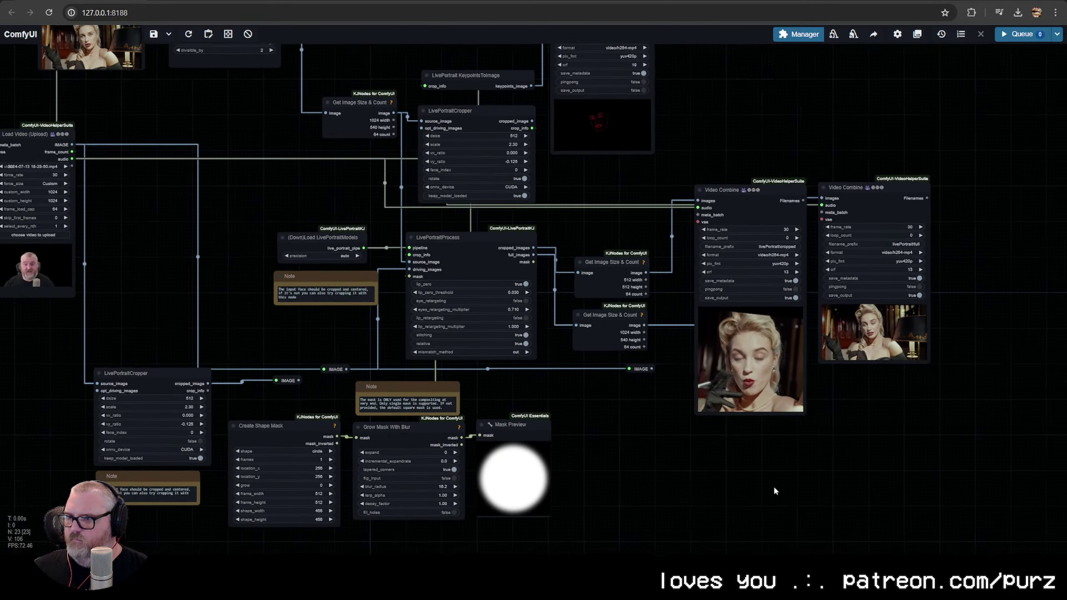
# Group the source nodes by moving Load Video above the driving one, Resize Image beside it and Get Image Size & Count beneath Resize Image
pyautogui.scroll(-3, 372, 370)
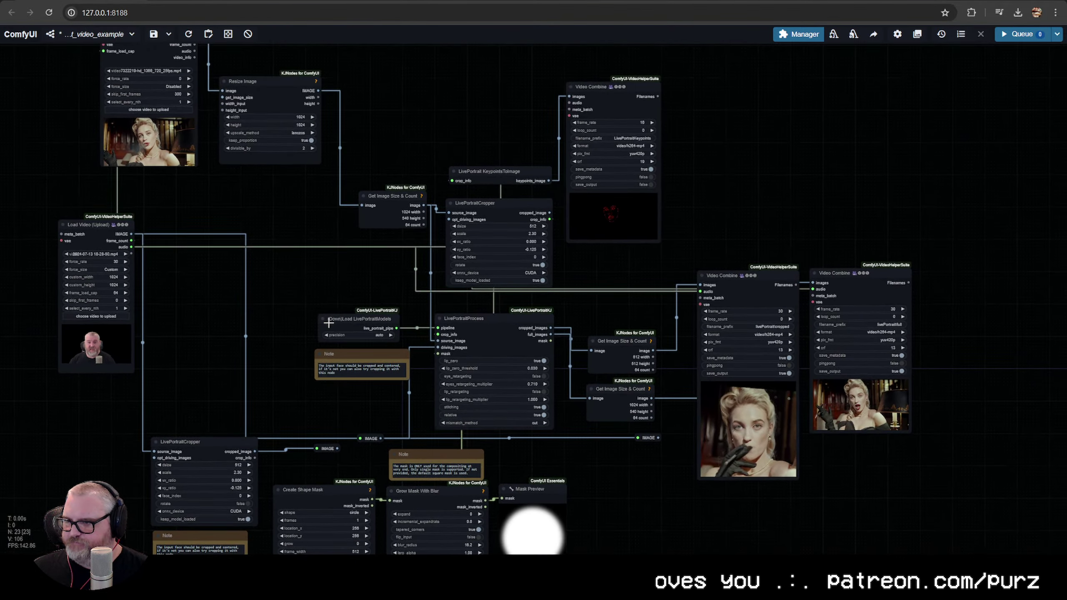
pyautogui.moveTo(176, 109); pyautogui.dragTo(115, 143)
pyautogui.moveTo(294, 164); pyautogui.dragTo(225, 148)
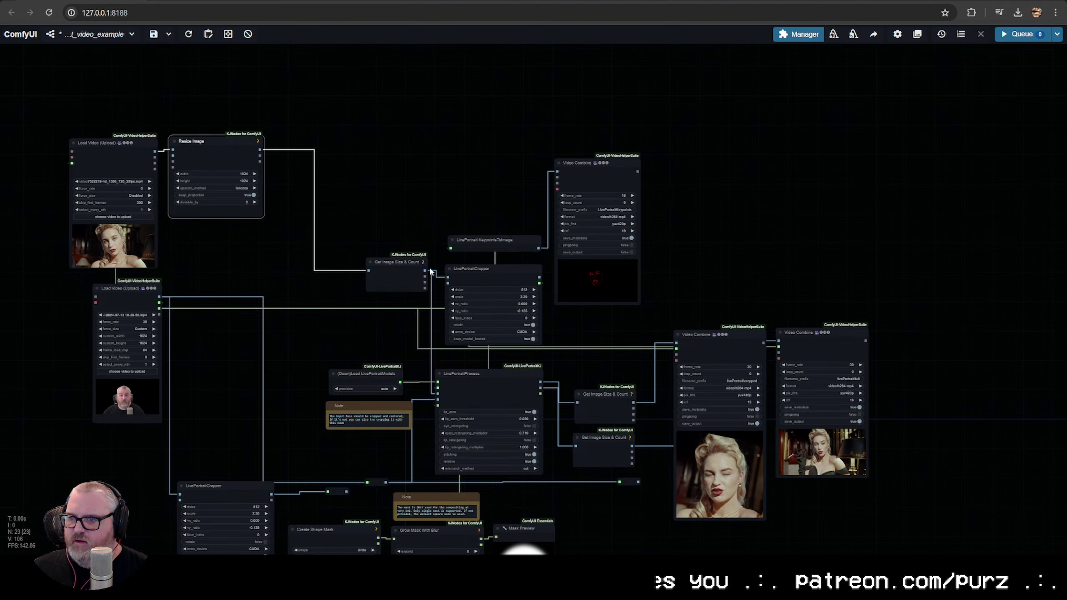
pyautogui.moveTo(403, 271); pyautogui.dragTo(231, 238)
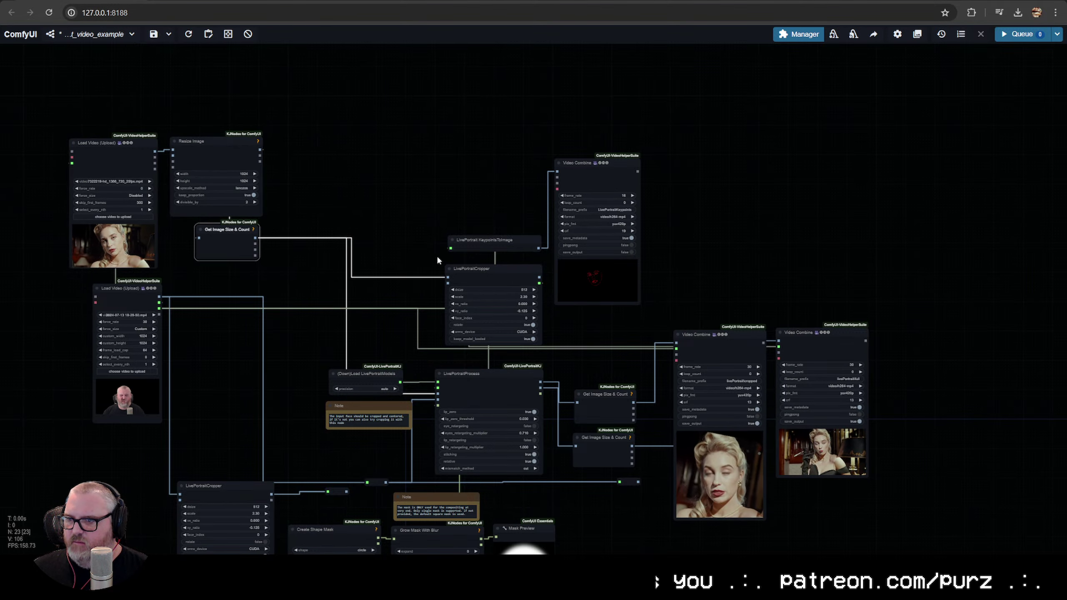
# Move LivePortrait KeypointsToImage and the source LivePortraitCropper beside Resize Image, with the keypoints Video Combine node next to them
pyautogui.click(488, 241)
pyautogui.keyDown('shift'); pyautogui.click(484, 275); pyautogui.keyUp('shift')
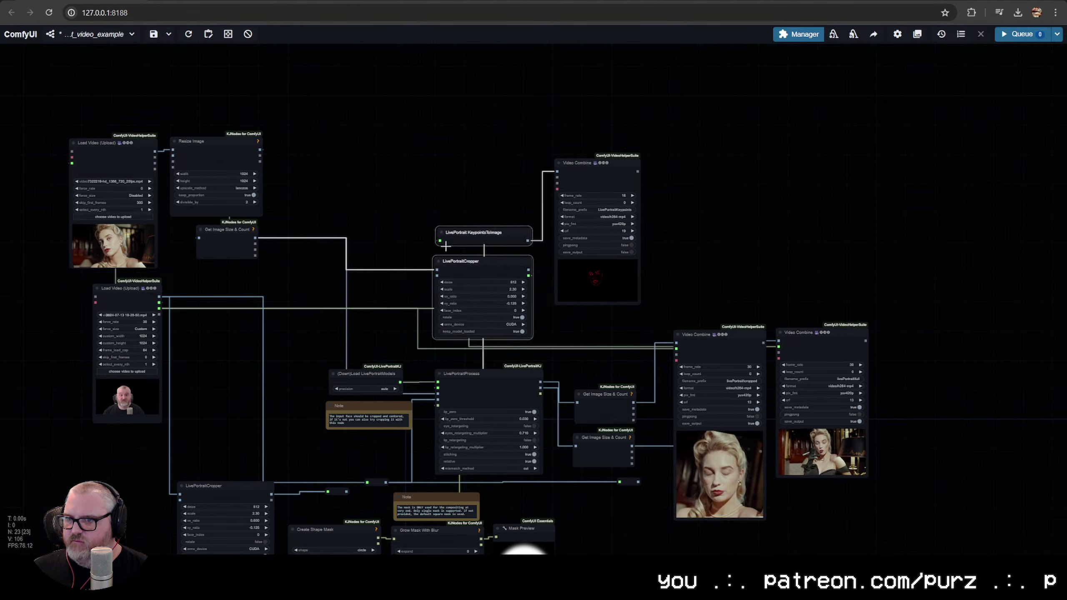
pyautogui.moveTo(485, 275); pyautogui.dragTo(313, 176)
pyautogui.moveTo(597, 172); pyautogui.dragTo(430, 154)
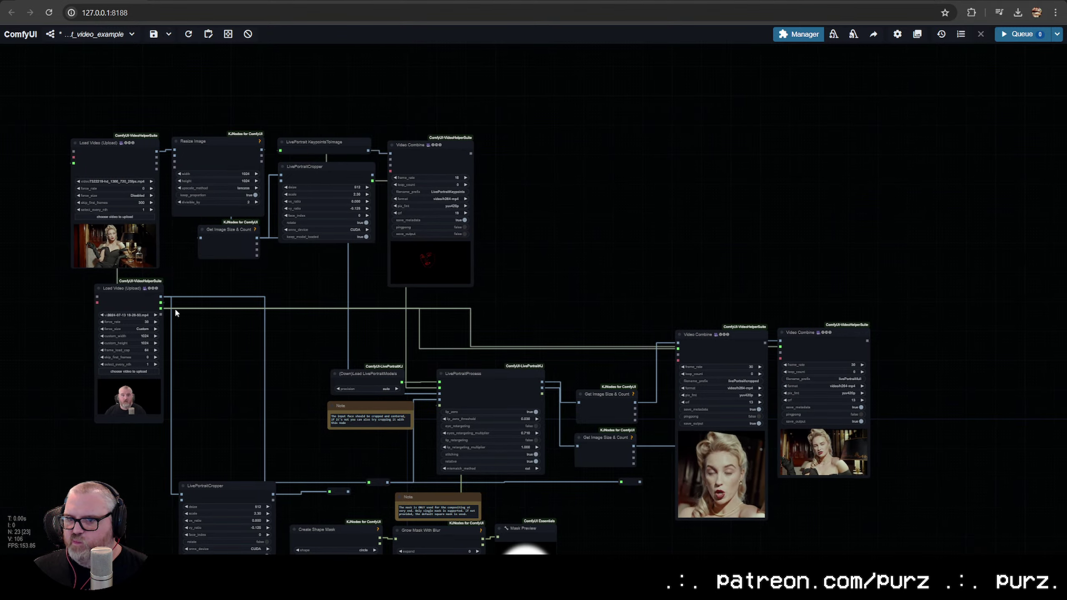
# Move the driving Load Video node beside its LivePortraitCropper and place (Down)Load LivePortraitModels directly above LivePortraitProcess
pyautogui.moveTo(155, 290); pyautogui.dragTo(195, 315)
pyautogui.scroll(-1, 239, 323)
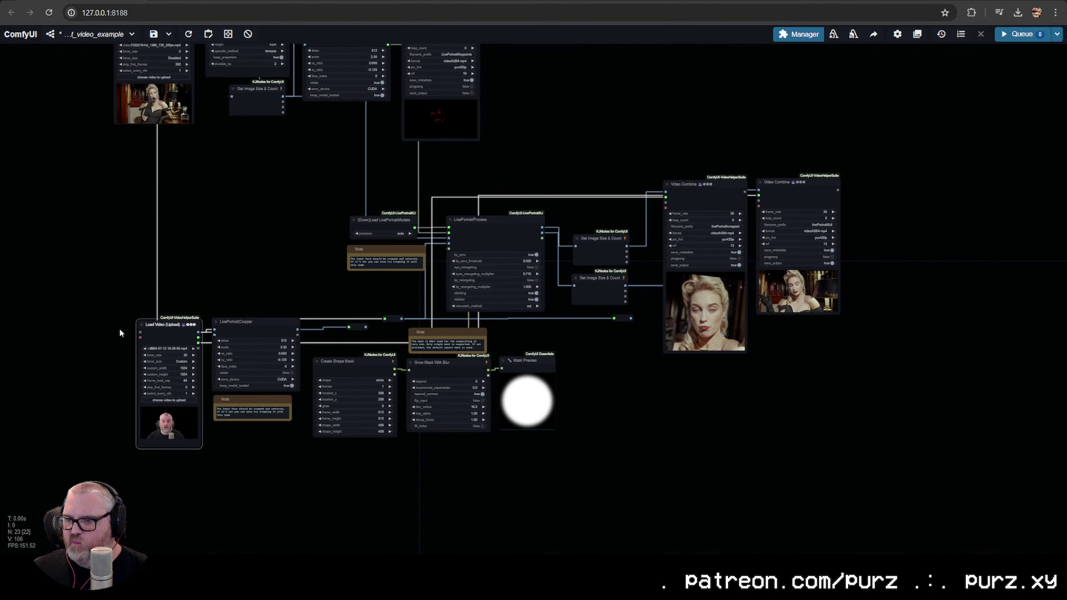
pyautogui.scroll(7, 374, 251)
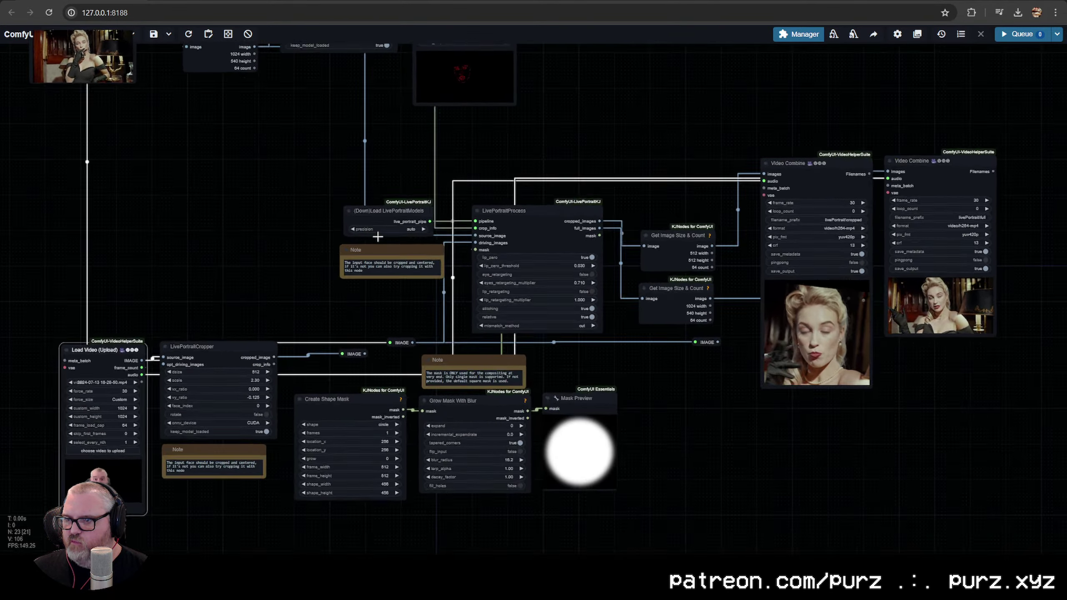
pyautogui.moveTo(404, 187); pyautogui.dragTo(580, 138)
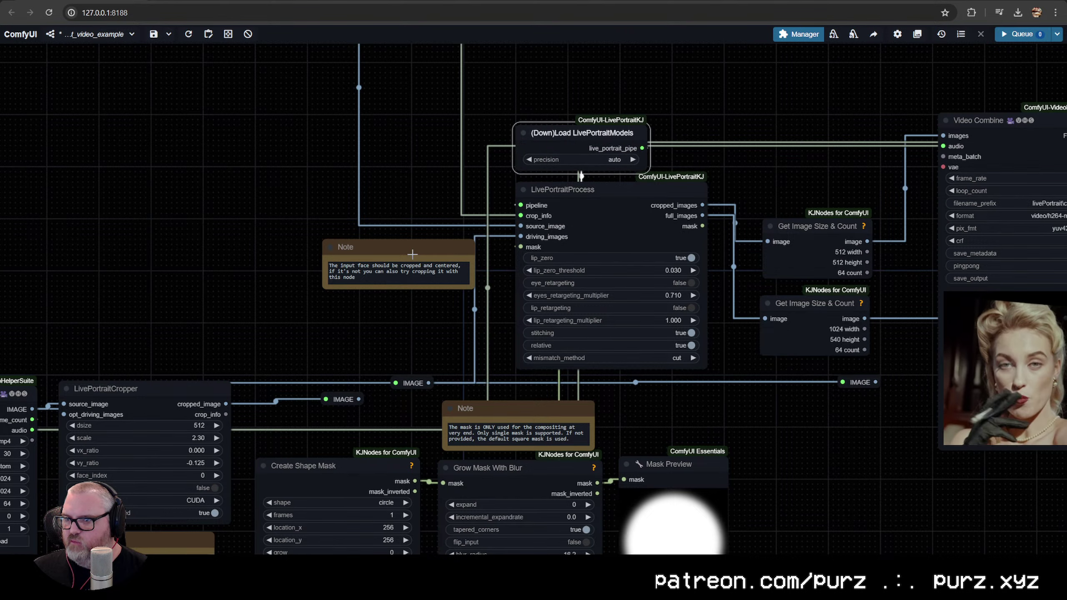
# Delete the three Note nodes about face cropping and mask compositing
pyautogui.click(412, 247)
pyautogui.press('Delete')
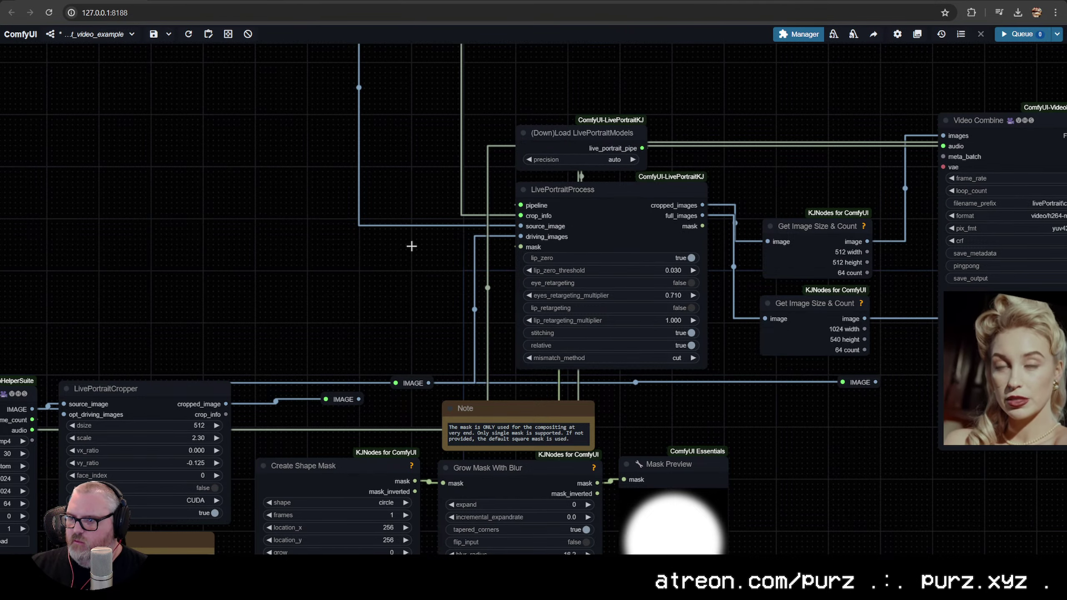
pyautogui.click(485, 407)
pyautogui.scroll(-4, 485, 409)
pyautogui.moveTo(483, 401); pyautogui.dragTo(461, 322)
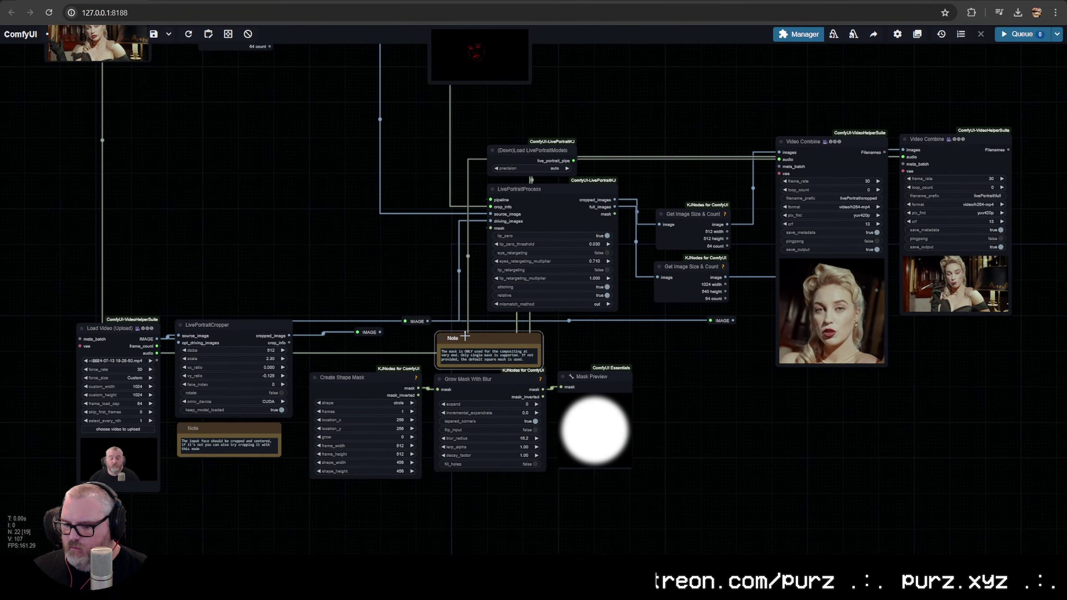
pyautogui.press('Delete')
pyautogui.scroll(2, 213, 452)
pyautogui.click(248, 430)
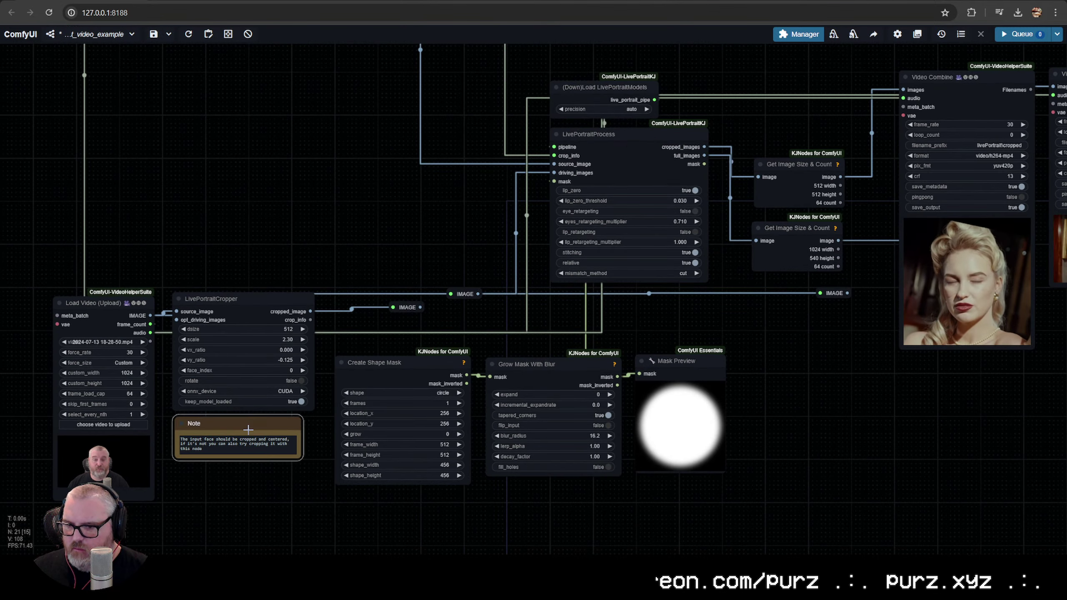
pyautogui.press('Delete')
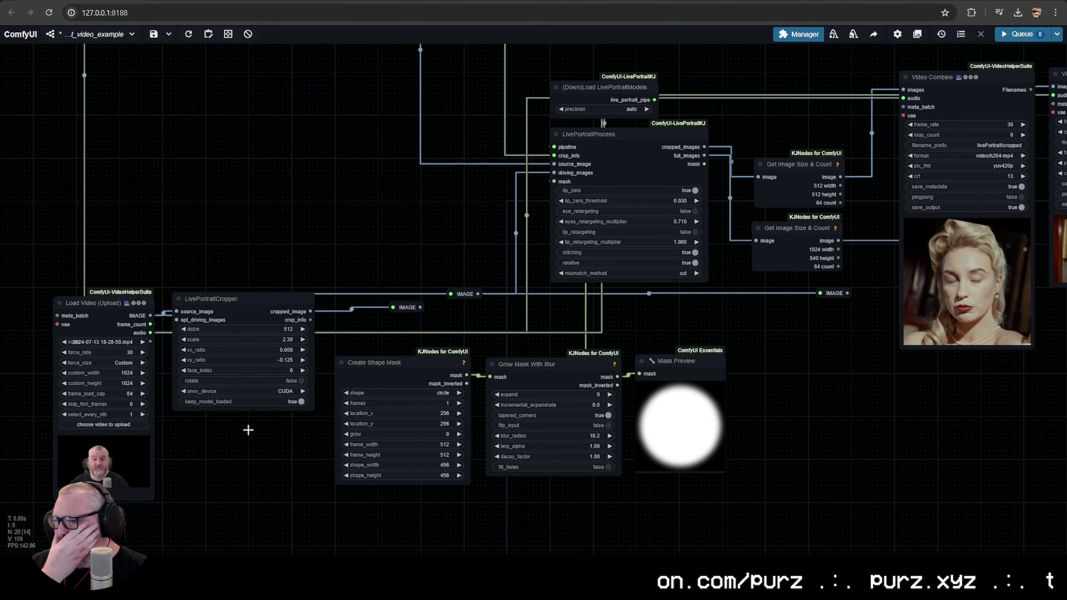
# Lower the driving LivePortraitCropper and the three mask nodes, and gather the nearby IMAGE reroutes beside the driving Load Video node
pyautogui.moveTo(255, 300); pyautogui.dragTo(258, 384)
pyautogui.click(411, 307)
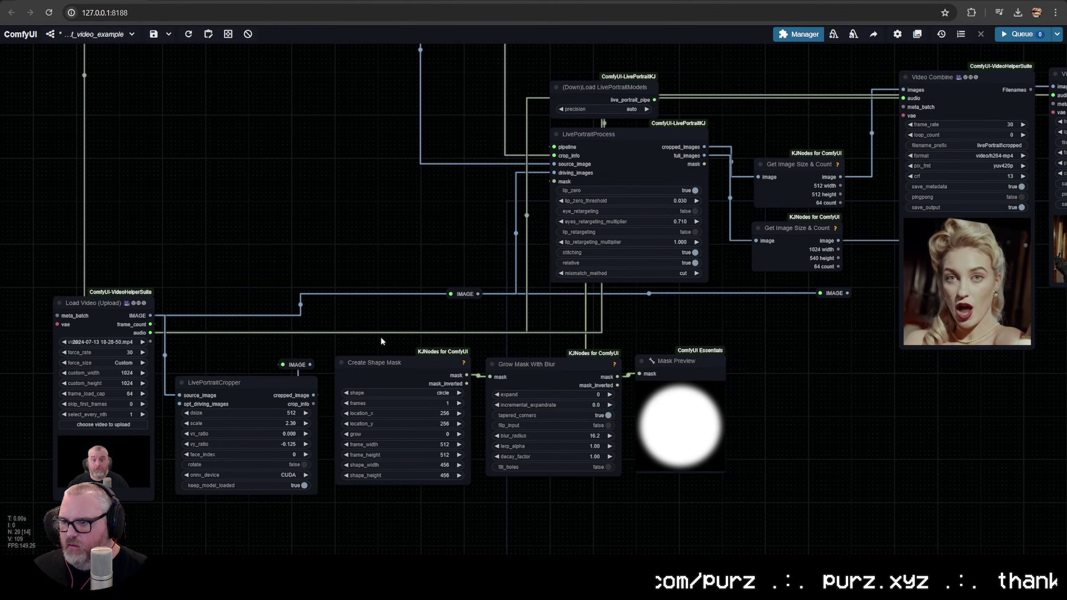
pyautogui.moveTo(772, 487); pyautogui.dragTo(756, 475)
pyautogui.moveTo(547, 364); pyautogui.dragTo(546, 376)
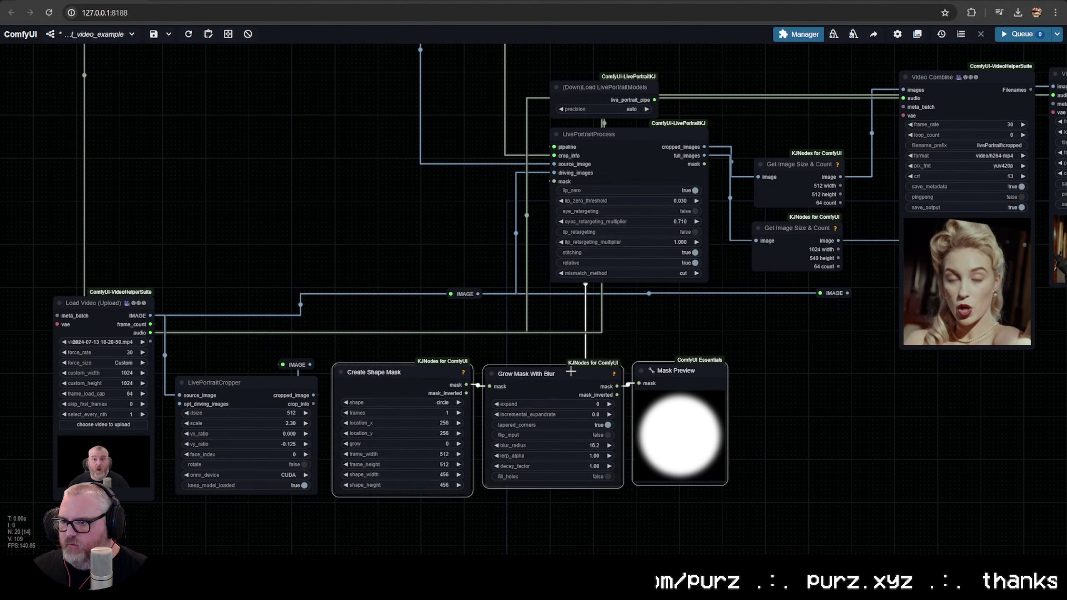
pyautogui.moveTo(470, 294); pyautogui.dragTo(298, 315)
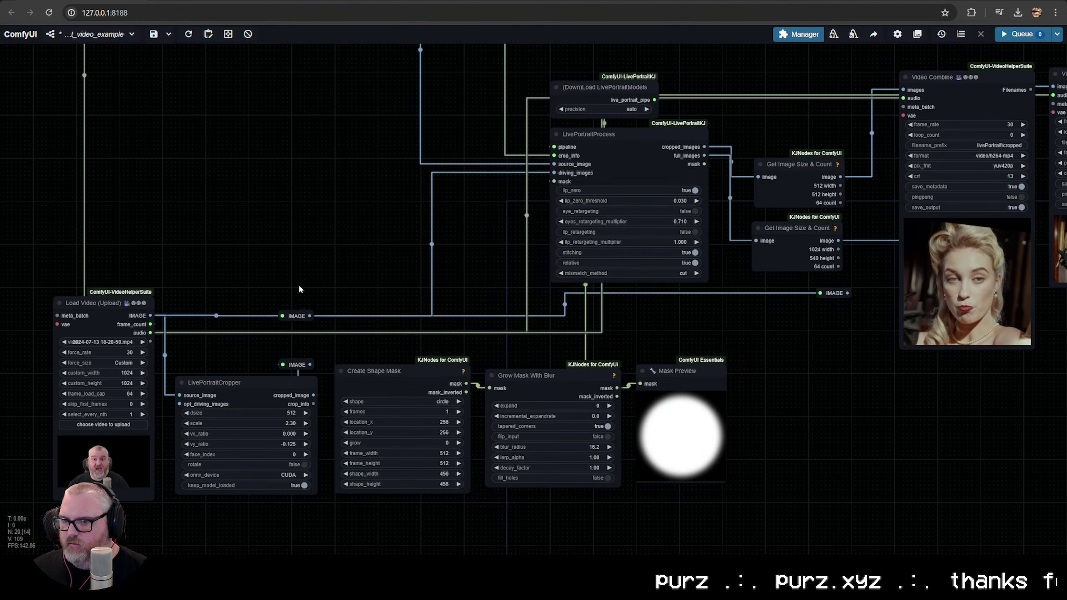
# Place Mask Preview beneath Grow Mask With Blur and move the driving and mask nodes up level with LivePortraitProcess
pyautogui.scroll(-6, 307, 337)
pyautogui.moveTo(264, 436); pyautogui.dragTo(563, 555)
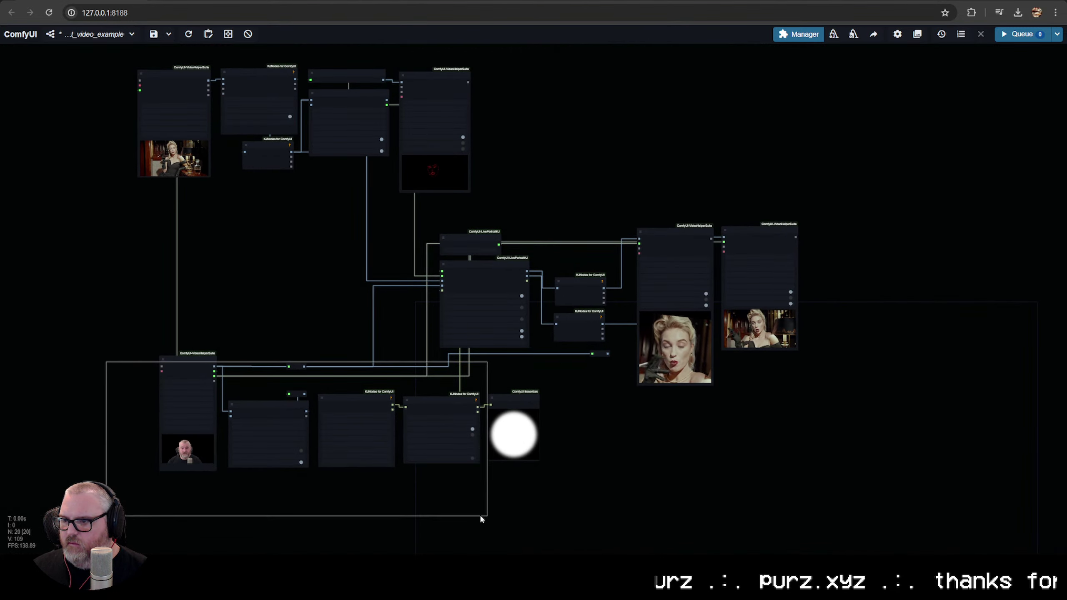
pyautogui.moveTo(516, 397); pyautogui.dragTo(452, 473)
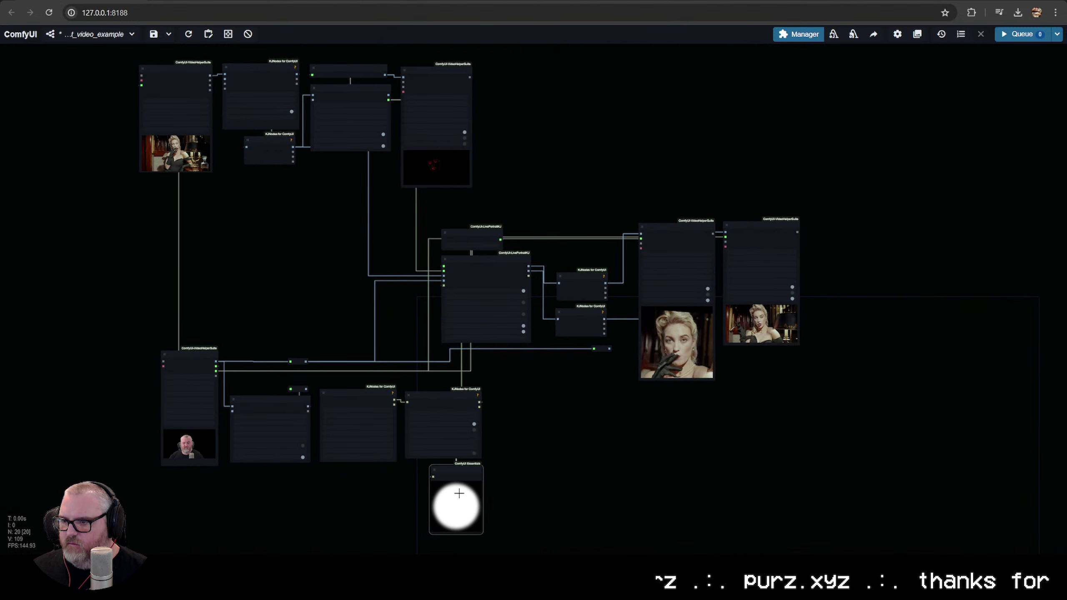
pyautogui.moveTo(192, 361); pyautogui.dragTo(142, 229)
pyautogui.click(219, 384)
pyautogui.scroll(4, 291, 346)
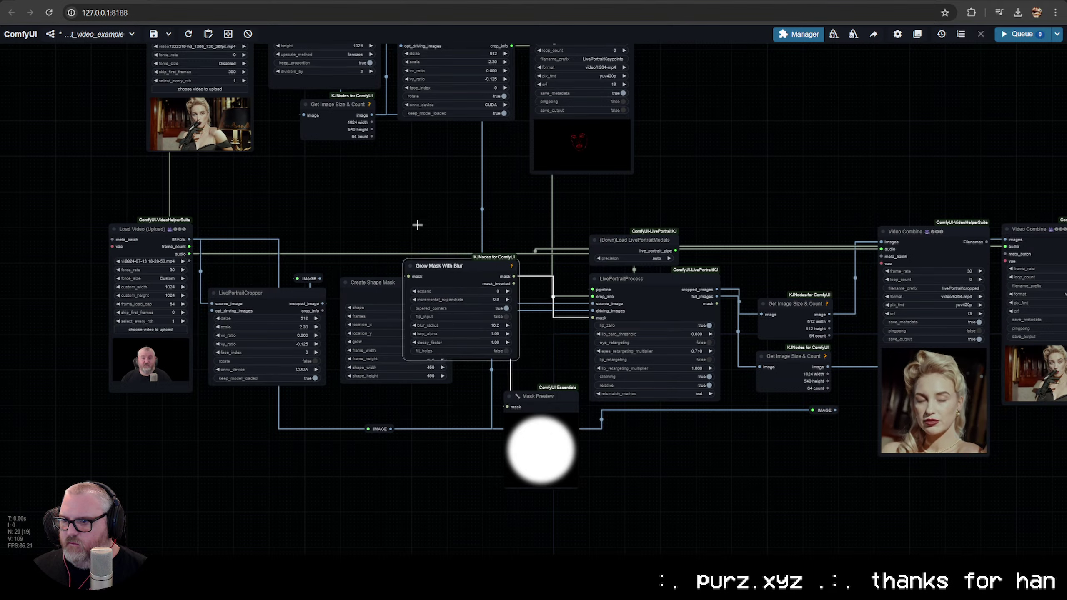
# Stack Grow Mask With Blur above Create Shape Mask and place Mask Preview beside Create Shape Mask
pyautogui.moveTo(494, 290); pyautogui.dragTo(366, 176)
pyautogui.moveTo(527, 396); pyautogui.dragTo(483, 285)
pyautogui.scroll(-2, 489, 477)
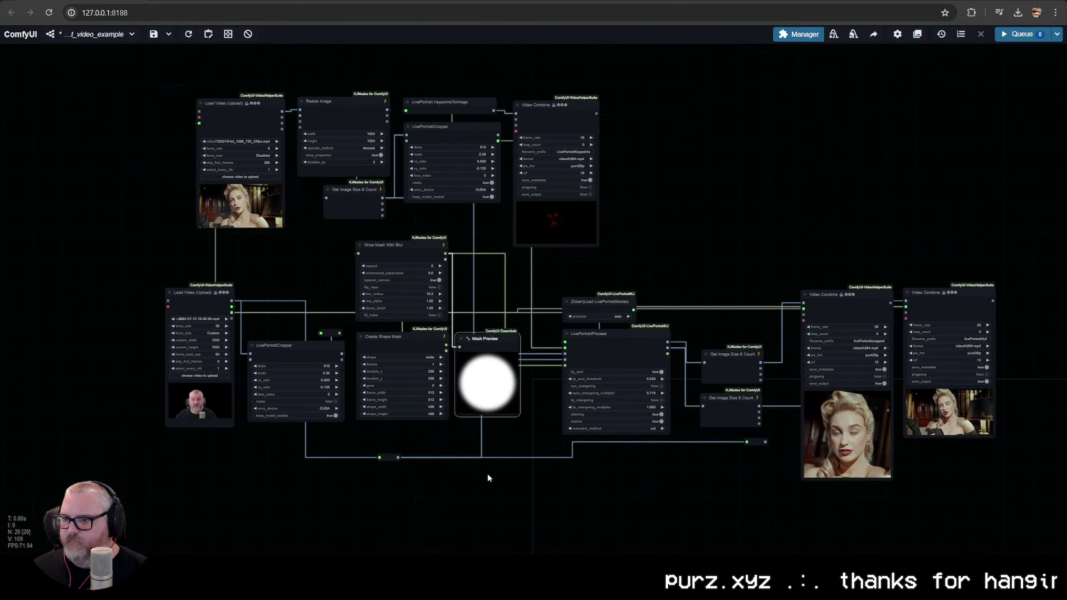
# Place the driving IMAGE reroute just below LivePortraitProcess and move the driving and mask nodes down as a group
pyautogui.moveTo(391, 469); pyautogui.dragTo(524, 493)
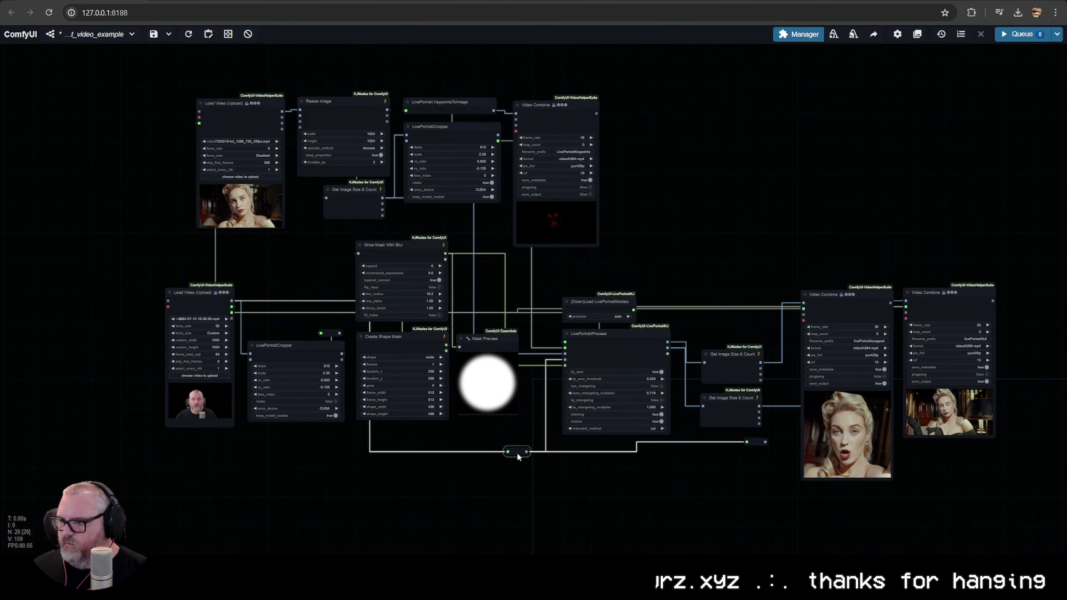
pyautogui.moveTo(518, 454); pyautogui.dragTo(437, 385)
pyautogui.moveTo(189, 282); pyautogui.dragTo(180, 354)
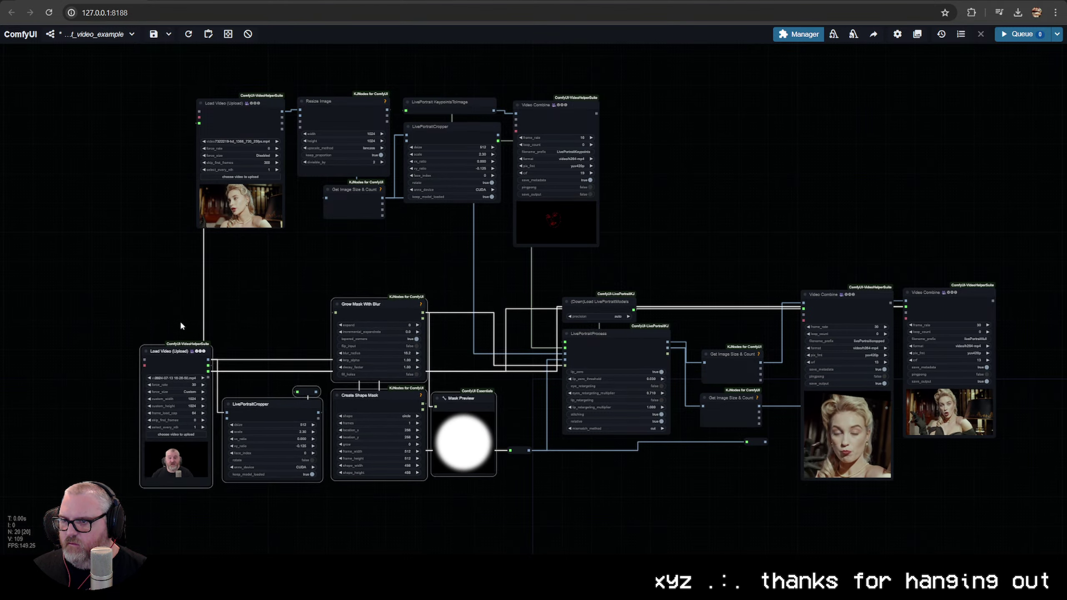
# Move the whole row of source video nodes as a group so it sits above the driving nodes
pyautogui.click(549, 259)
pyautogui.moveTo(183, 38); pyautogui.dragTo(185, 40)
pyautogui.moveTo(239, 113); pyautogui.dragTo(169, 147)
pyautogui.scroll(-3, 605, 186)
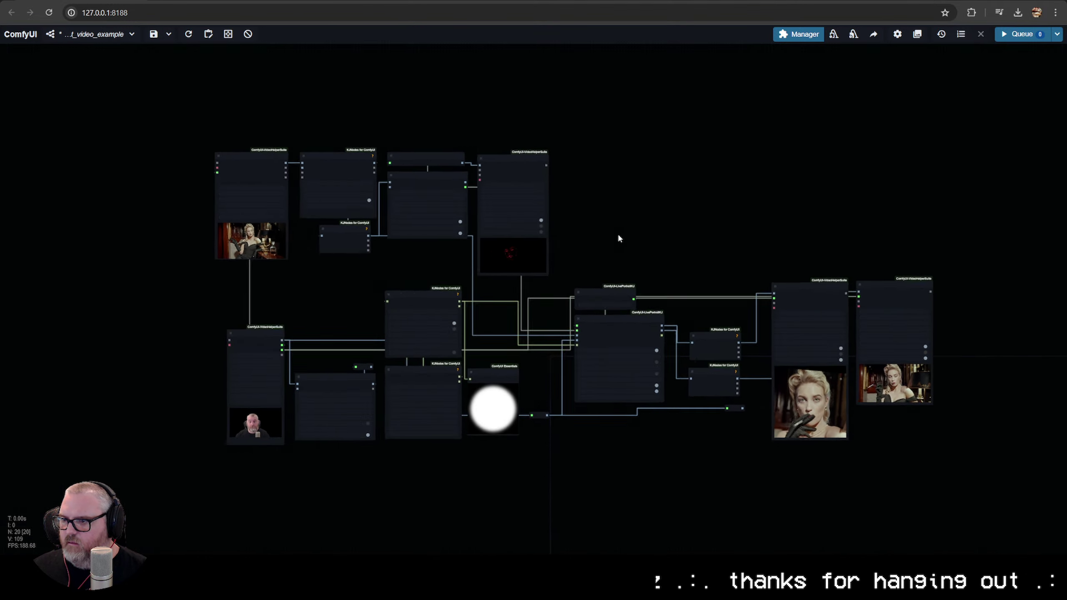
# Move LivePortraitProcess, its model loader and the output nodes as a group slightly closer to the mask nodes
pyautogui.moveTo(543, 272)
pyautogui.mouseDown()
pyautogui.moveTo(529, 263)
pyautogui.moveTo(532, 278)
pyautogui.mouseUp()
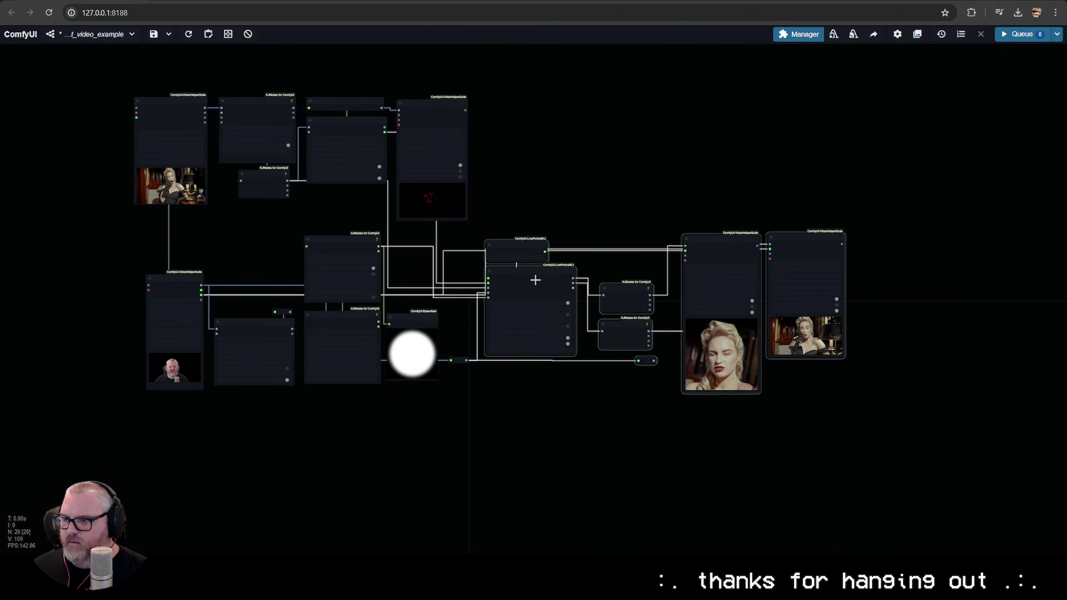
pyautogui.click(534, 209)
# Examine the layout and links of the driving video, LivePortraitCropper and mask nodes
pyautogui.scroll(3, 511, 276)
pyautogui.moveTo(368, 247); pyautogui.dragTo(673, 317)
pyautogui.scroll(2, 674, 317)
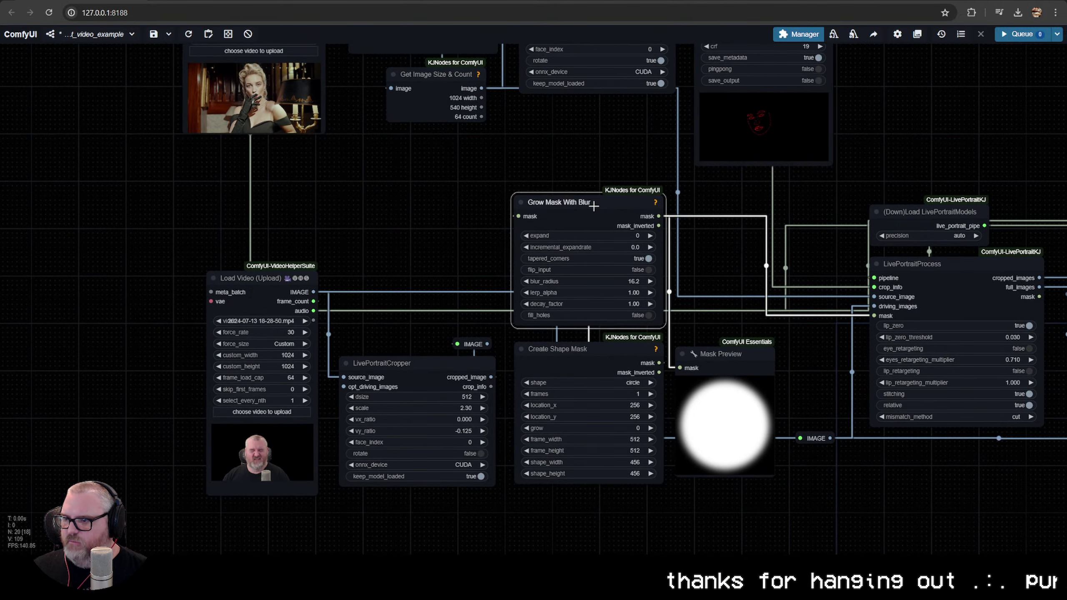
pyautogui.scroll(-3, 594, 206)
pyautogui.scroll(3, 468, 319)
pyautogui.doubleClick(351, 242)
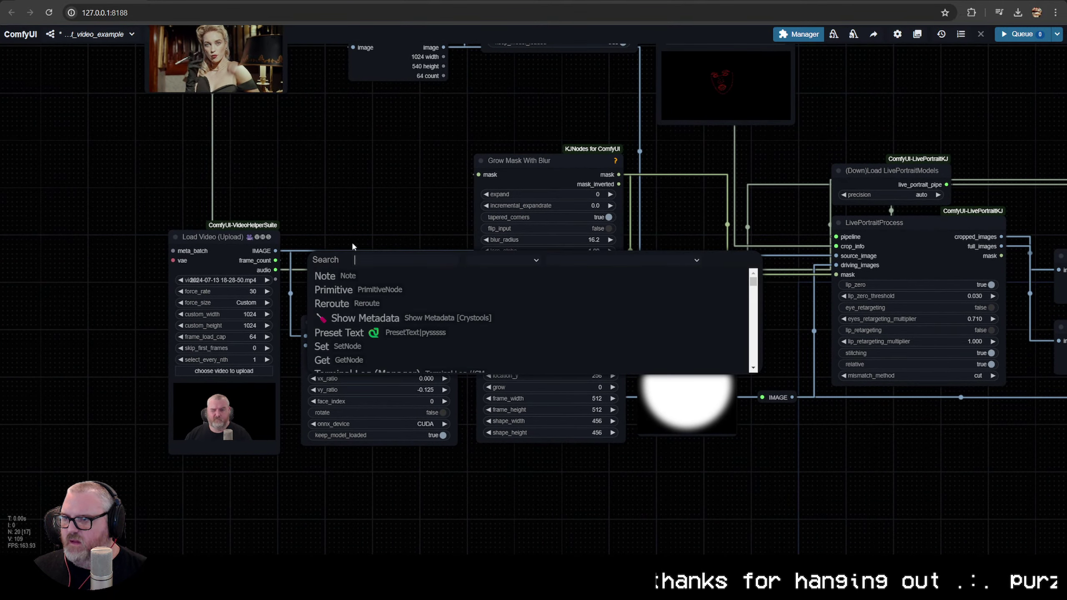
pyautogui.click(348, 213)
pyautogui.scroll(-2, 381, 229)
pyautogui.scroll(3, 375, 291)
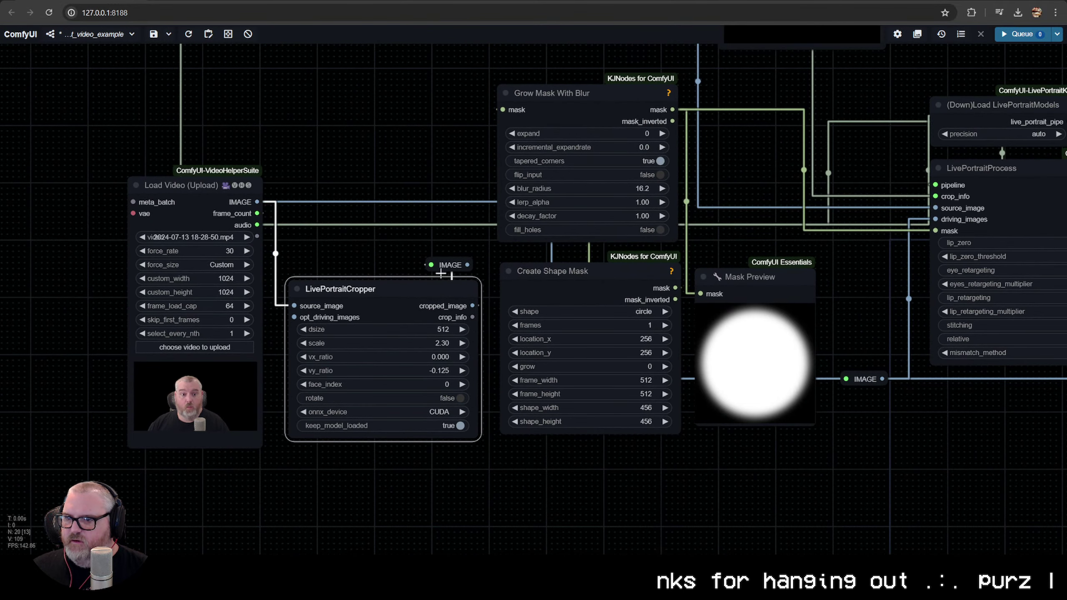
pyautogui.click(211, 194)
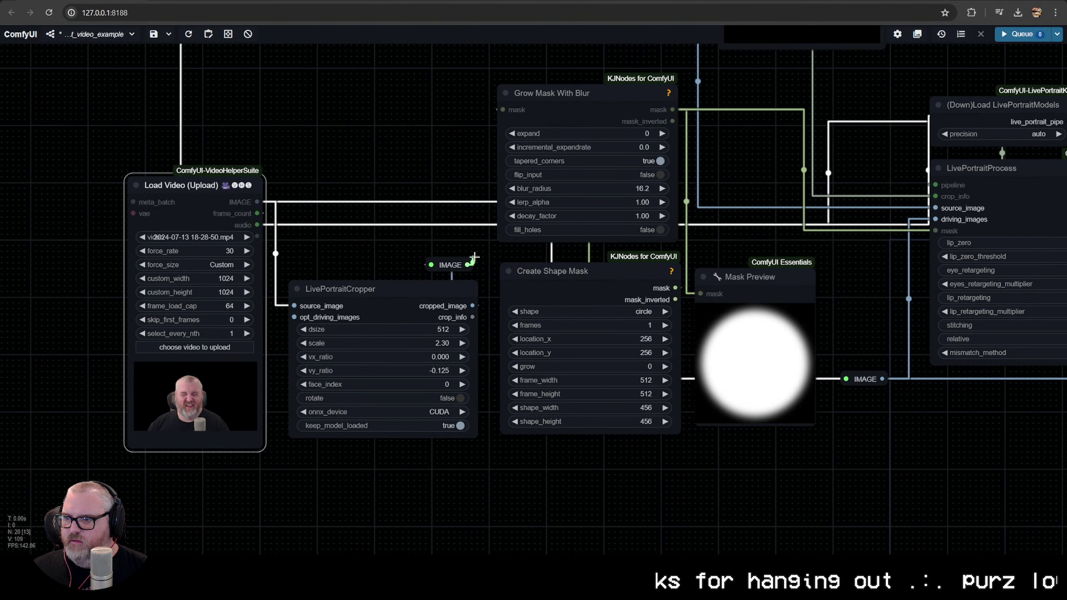
pyautogui.scroll(-3, 470, 210)
pyautogui.scroll(3, 381, 189)
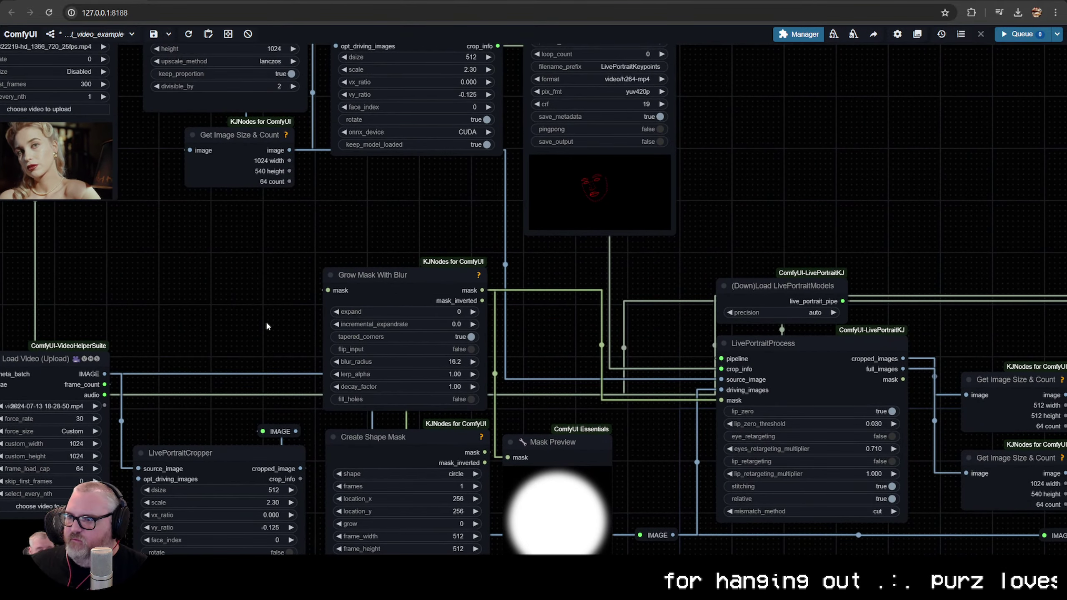
# Move both output Video Combine nodes up and enlarge the full-frame one until its lower edge matches the cropped one
pyautogui.scroll(-3, 266, 326)
pyautogui.scroll(3, 127, 310)
pyautogui.scroll(3, 696, 364)
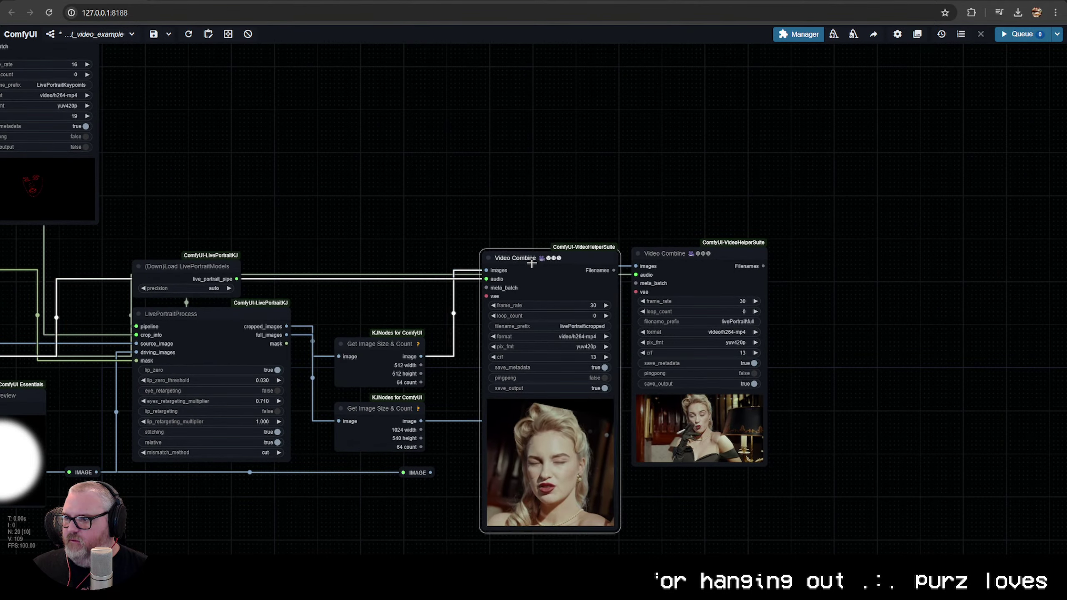
pyautogui.moveTo(542, 257); pyautogui.dragTo(514, 202)
pyautogui.moveTo(717, 255); pyautogui.dragTo(682, 207)
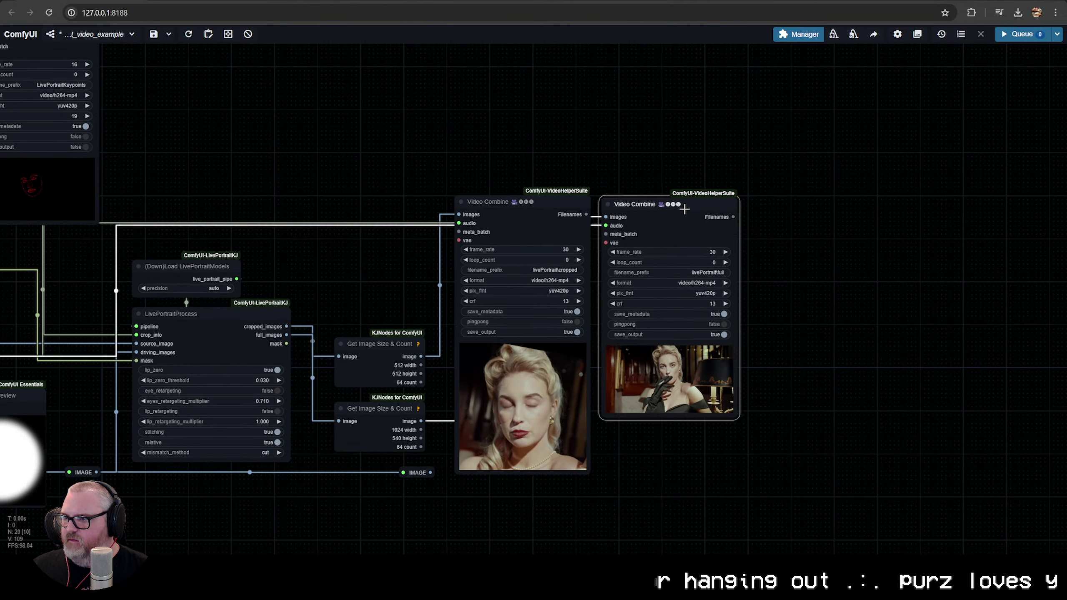
pyautogui.moveTo(738, 421); pyautogui.dragTo(840, 475)
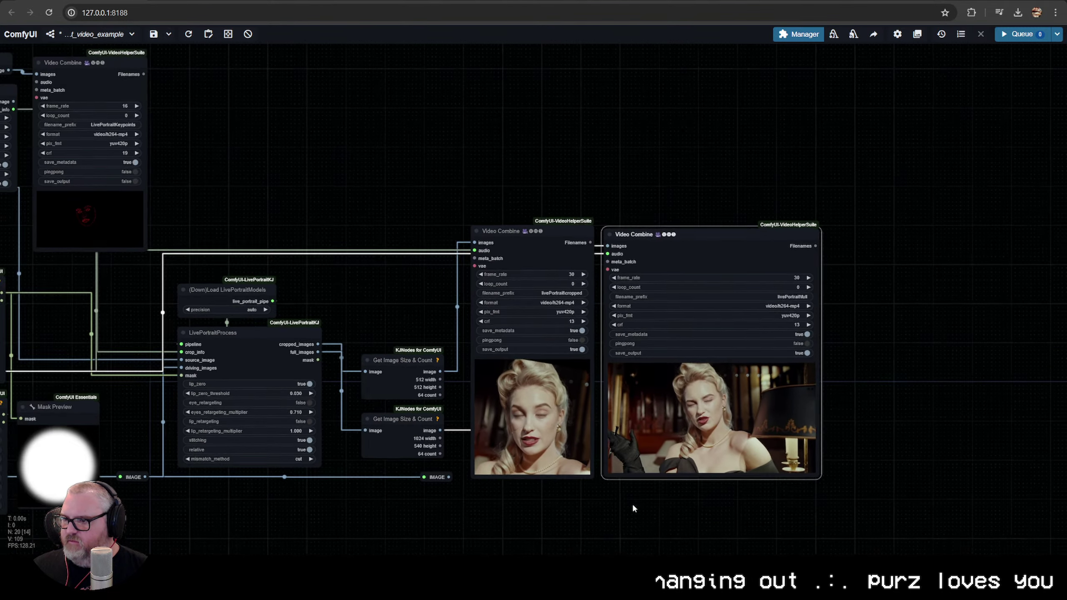
pyautogui.moveTo(631, 505); pyautogui.dragTo(858, 487)
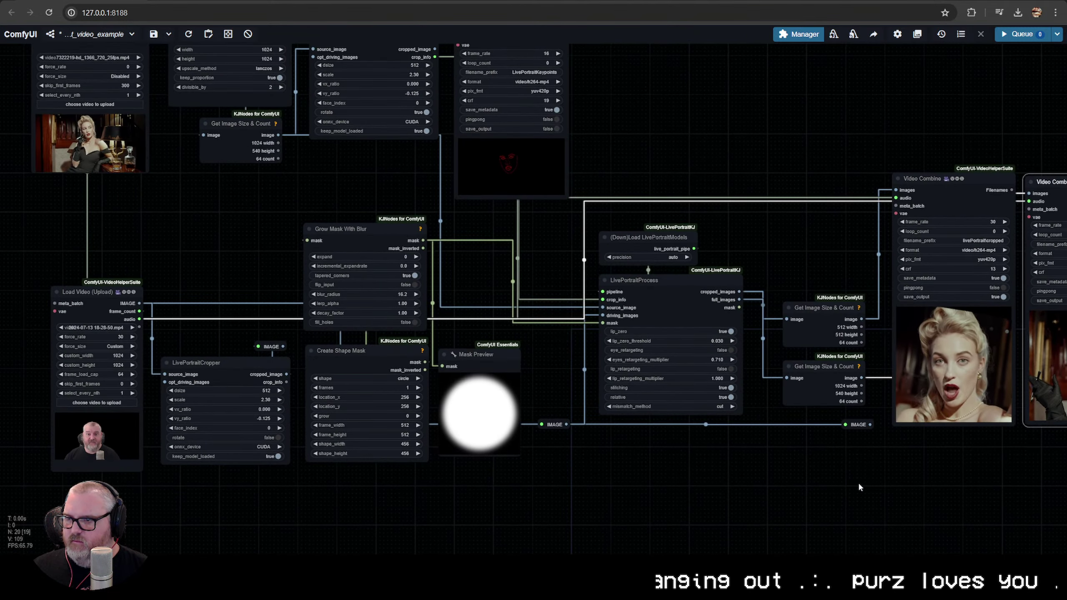
pyautogui.scroll(-1, 858, 482)
pyautogui.moveTo(703, 459); pyautogui.dragTo(634, 497)
pyautogui.scroll(-1, 557, 488)
pyautogui.moveTo(542, 493); pyautogui.dragTo(653, 484)
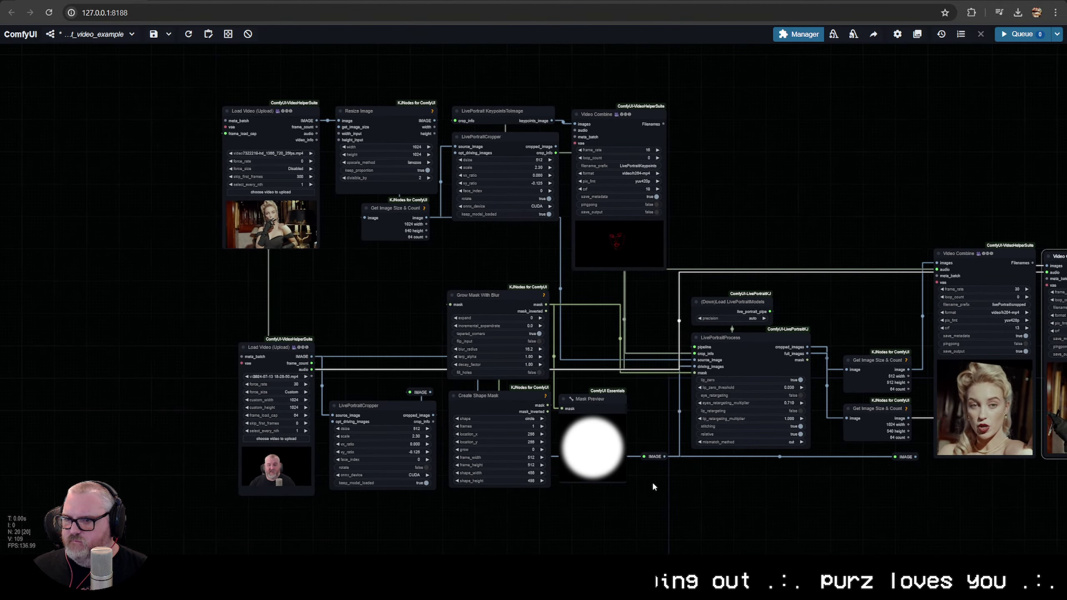
# Switch to Pexels, close the open video and browse the face video results for a new source clip
pyautogui.hotkey('ctrl', 'Tab')
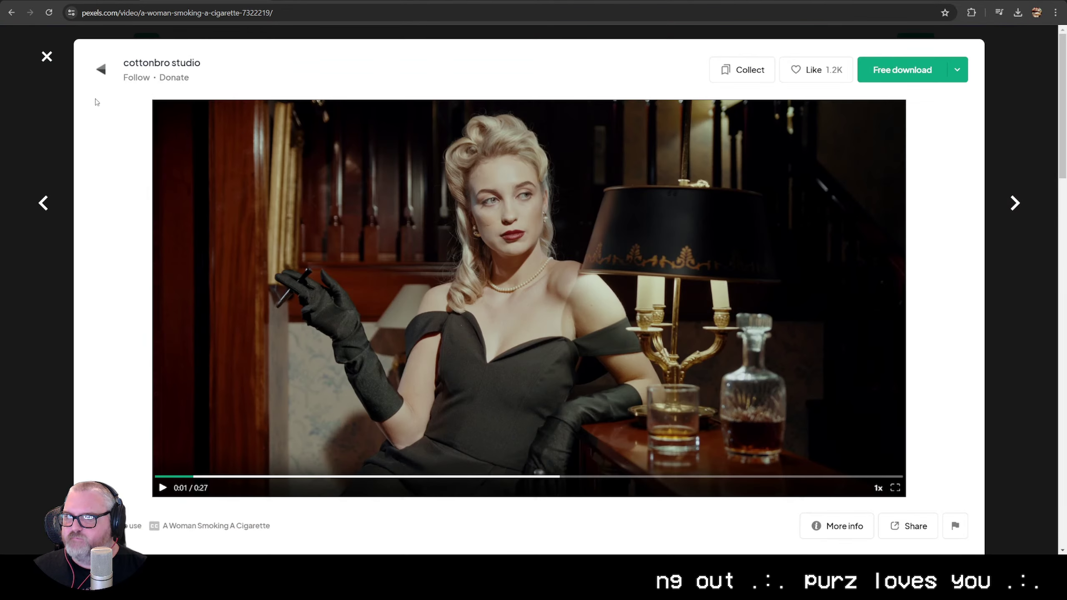
pyautogui.click(47, 56)
pyautogui.scroll(-10, 363, 334)
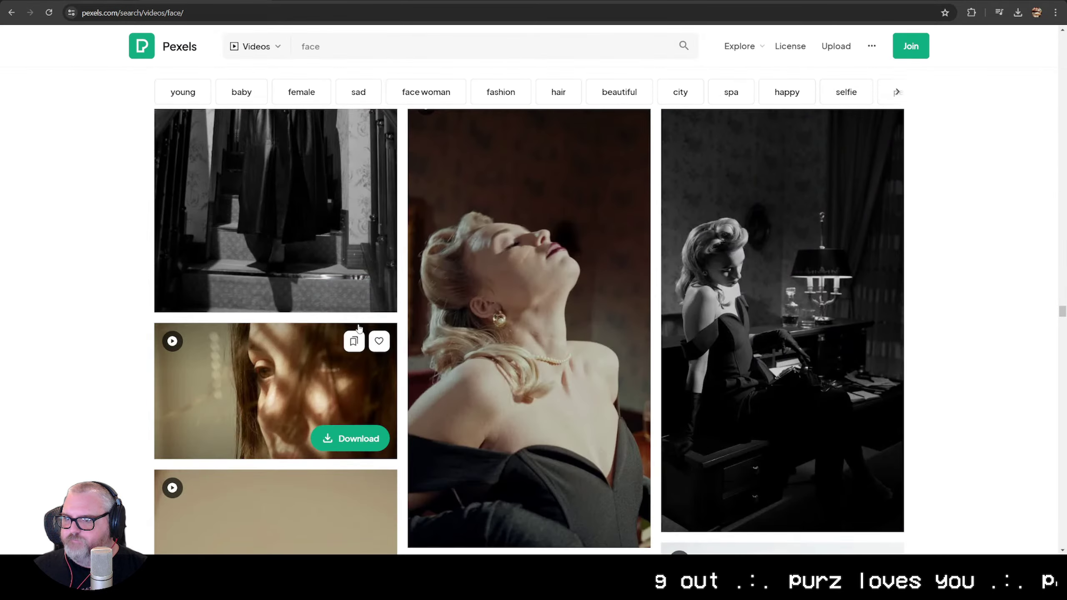
pyautogui.scroll(-15, 363, 334)
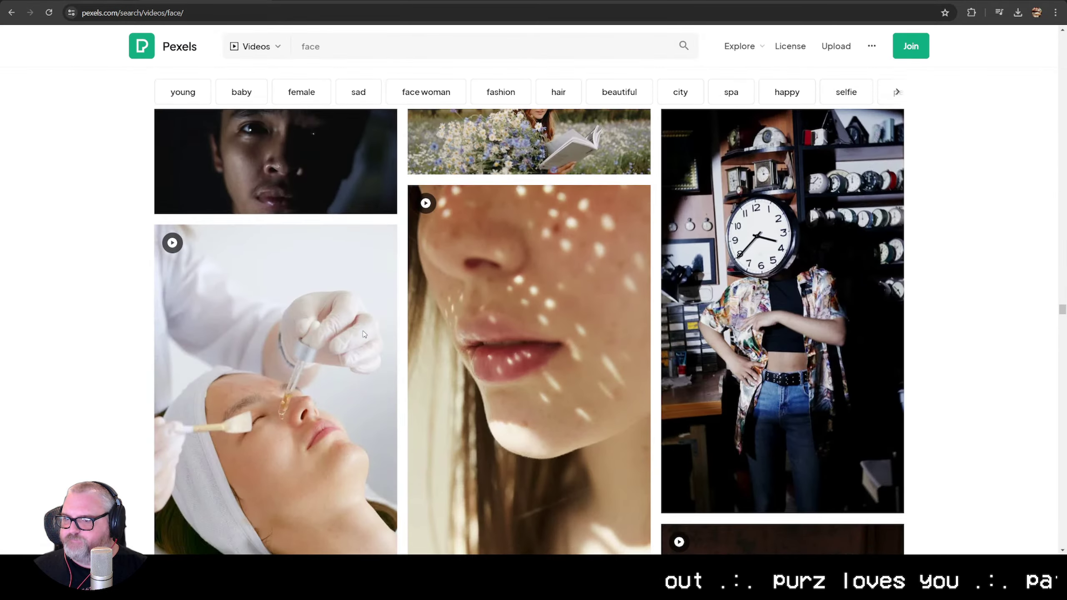
pyautogui.scroll(-20, 364, 334)
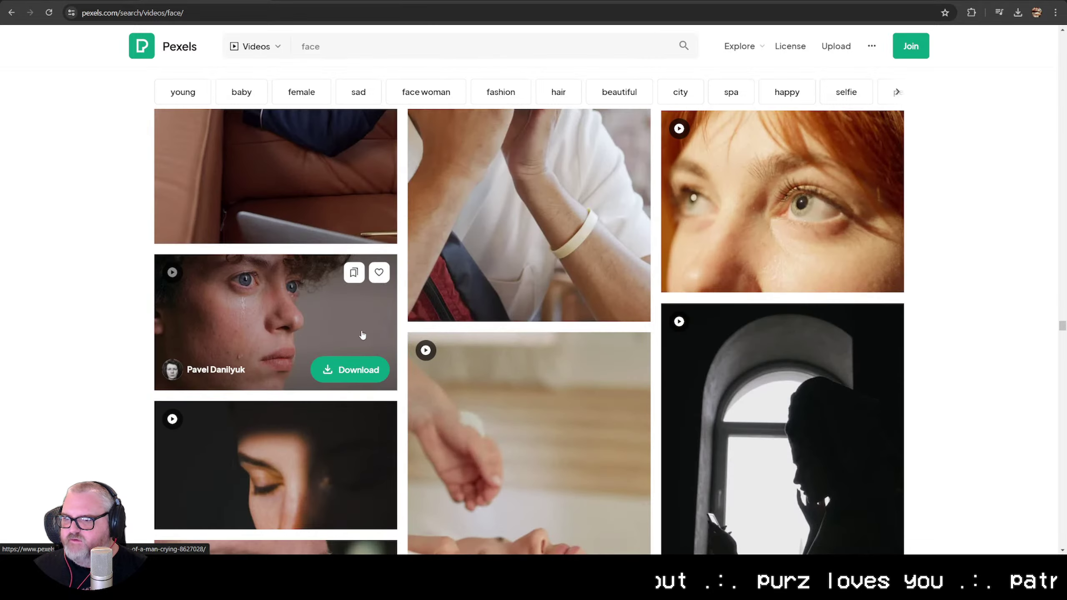
pyautogui.scroll(-15, 361, 335)
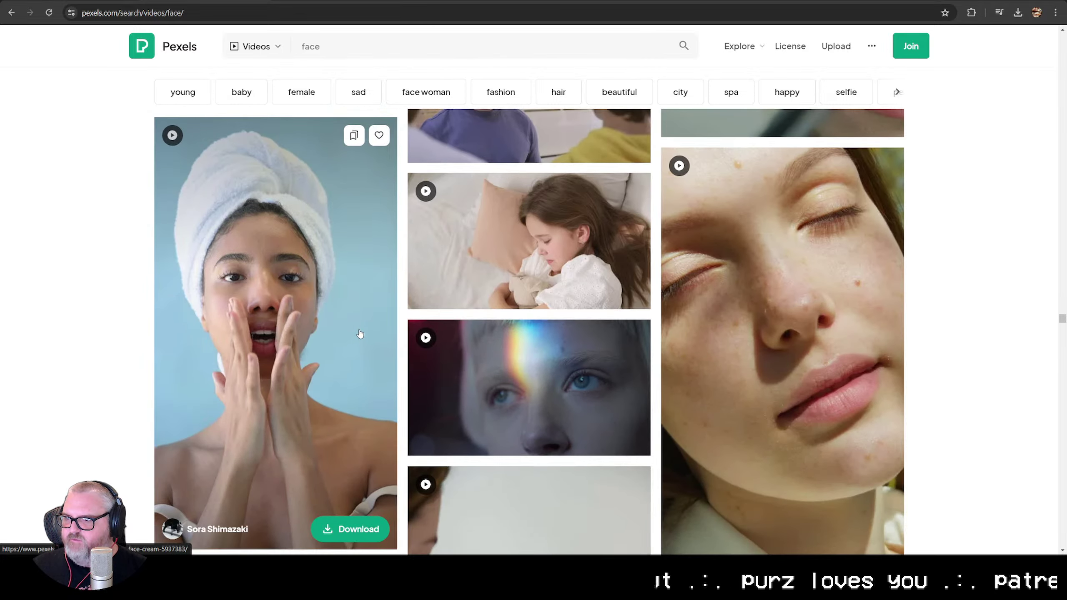
pyautogui.scroll(-20, 359, 333)
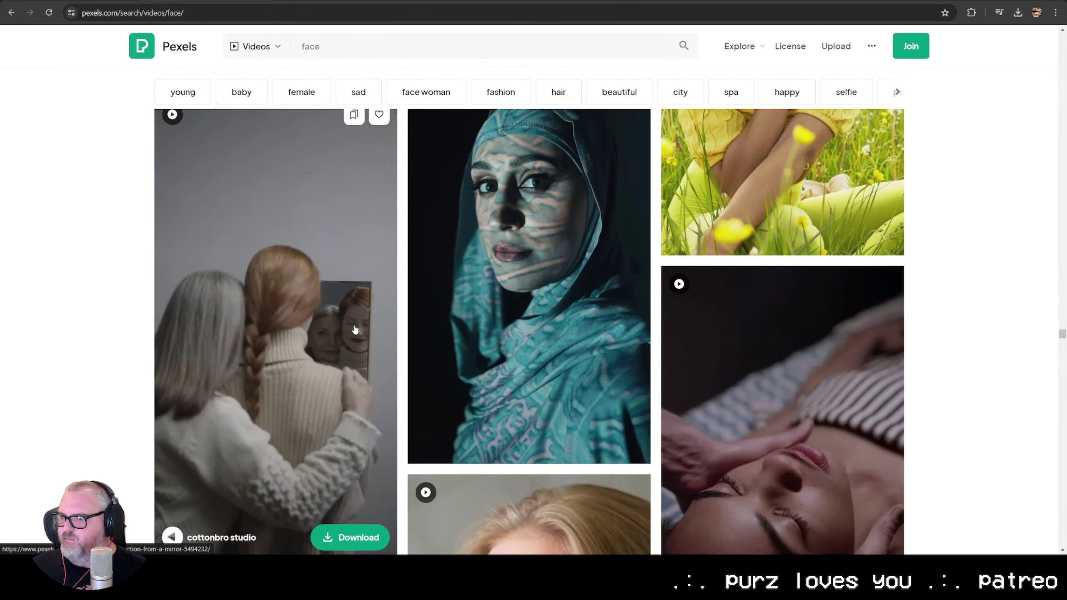
pyautogui.scroll(-10, 355, 331)
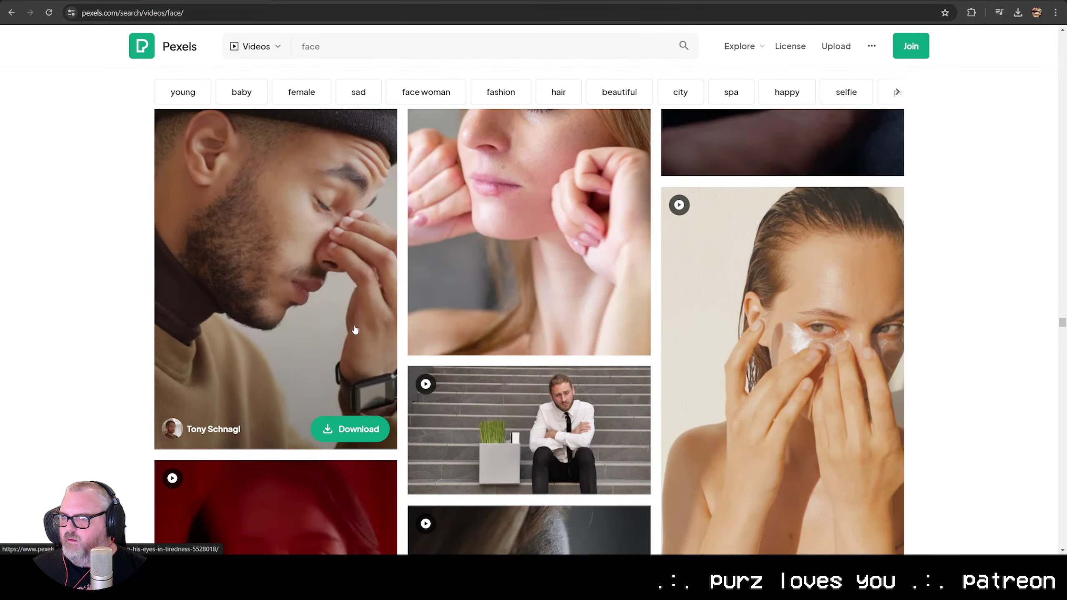
pyautogui.scroll(-7, 355, 331)
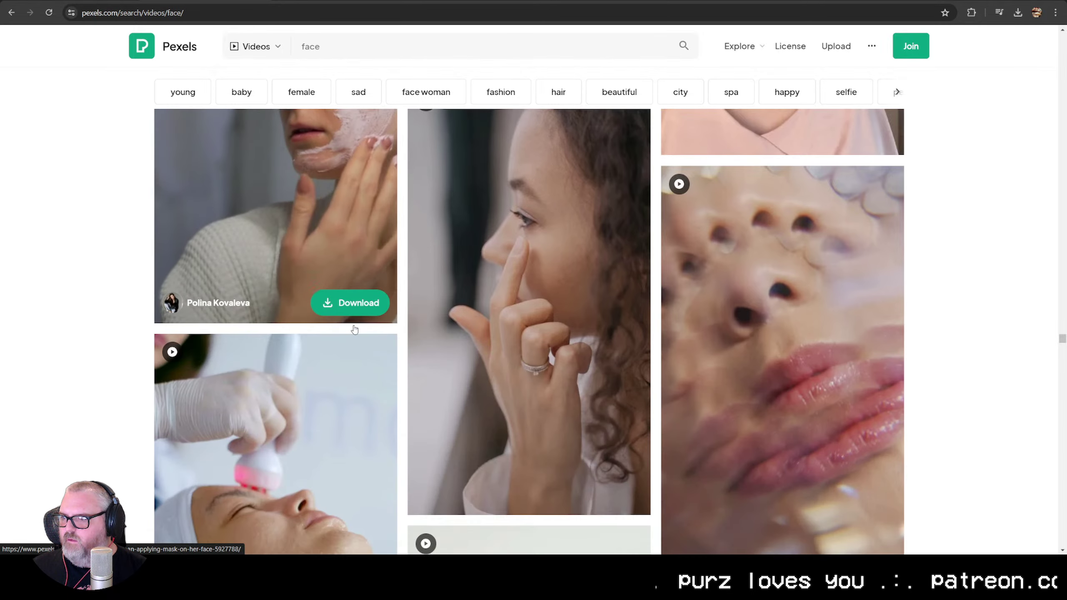
pyautogui.scroll(2, 355, 330)
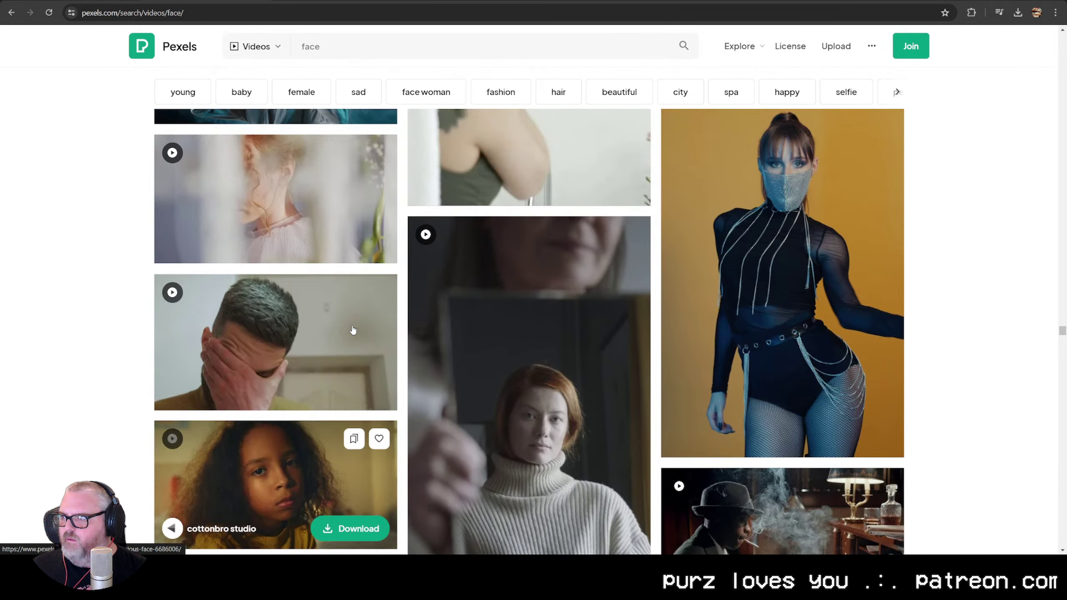
pyautogui.scroll(-11, 354, 330)
pyautogui.scroll(-17, 353, 330)
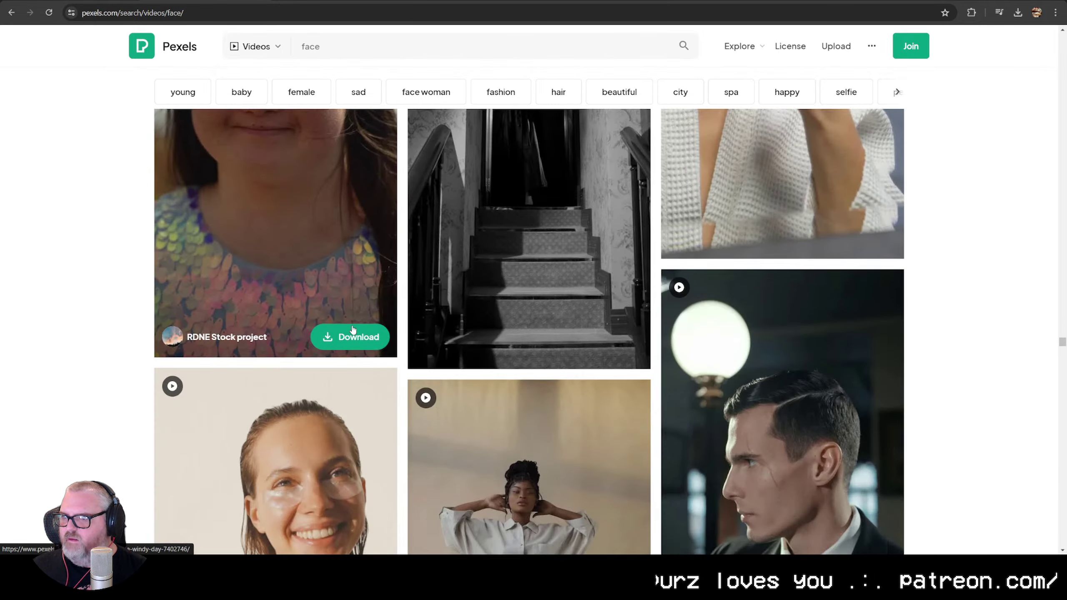
pyautogui.scroll(-2, 353, 330)
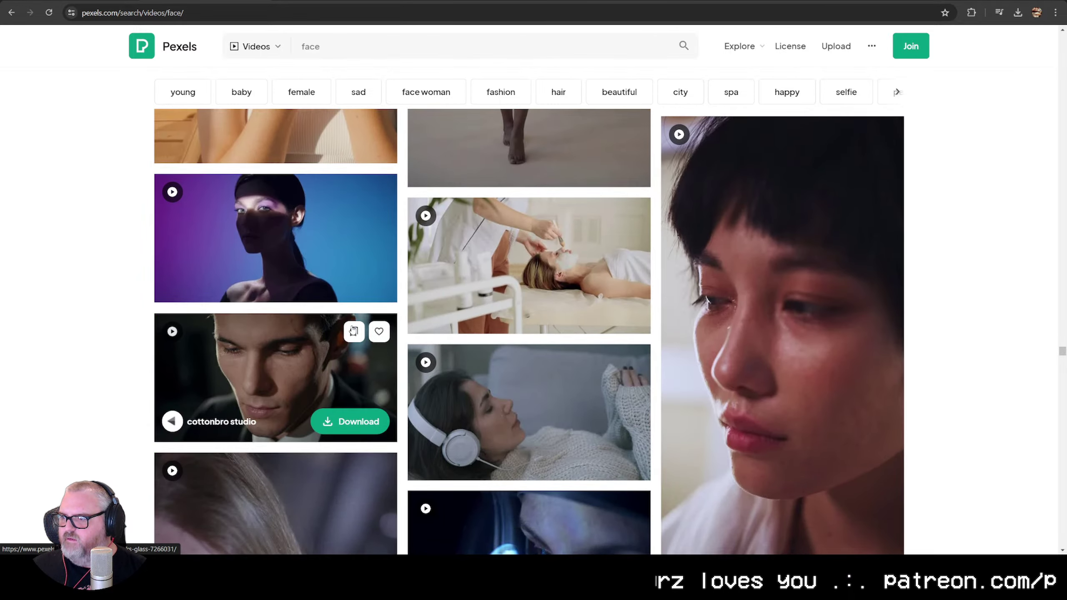
pyautogui.scroll(4, 440, 331)
pyautogui.scroll(6, 440, 332)
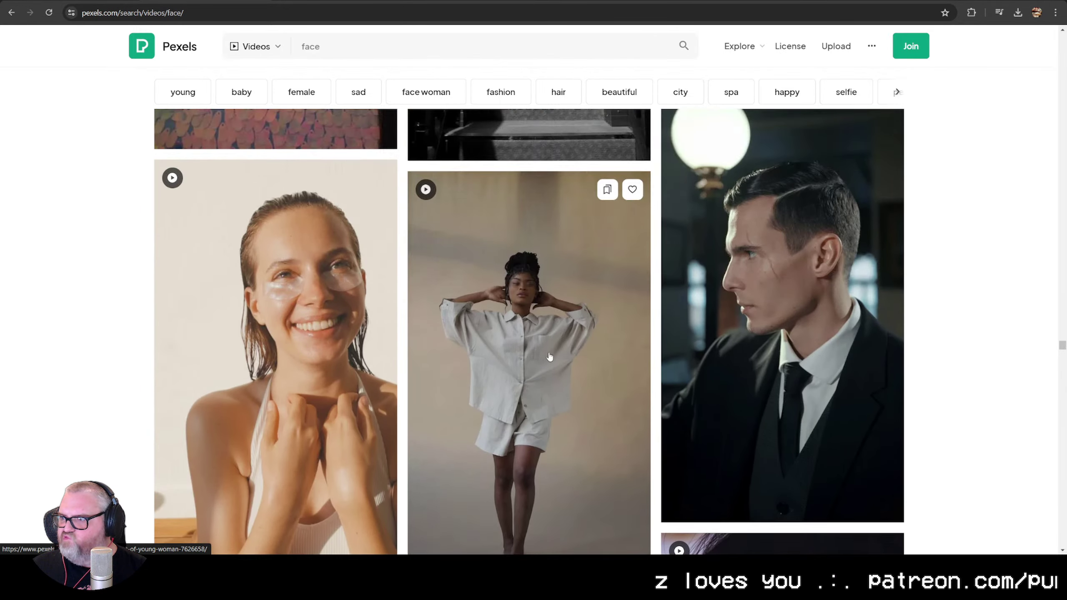
# Open the video A Man With A Scar On His Face and download it in HD 720×1366
pyautogui.click(787, 310)
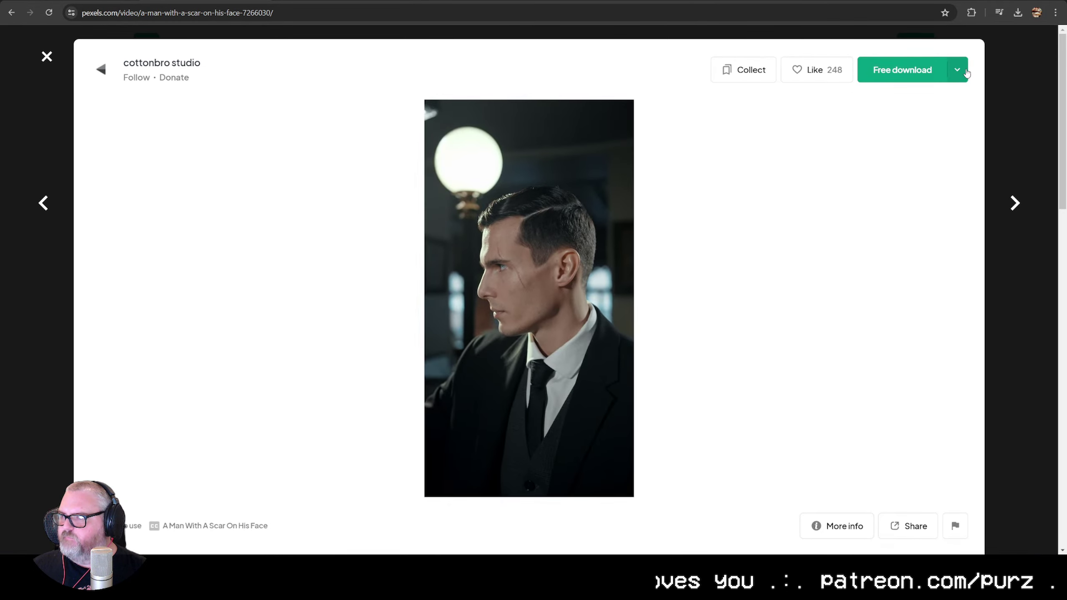
pyautogui.click(958, 69)
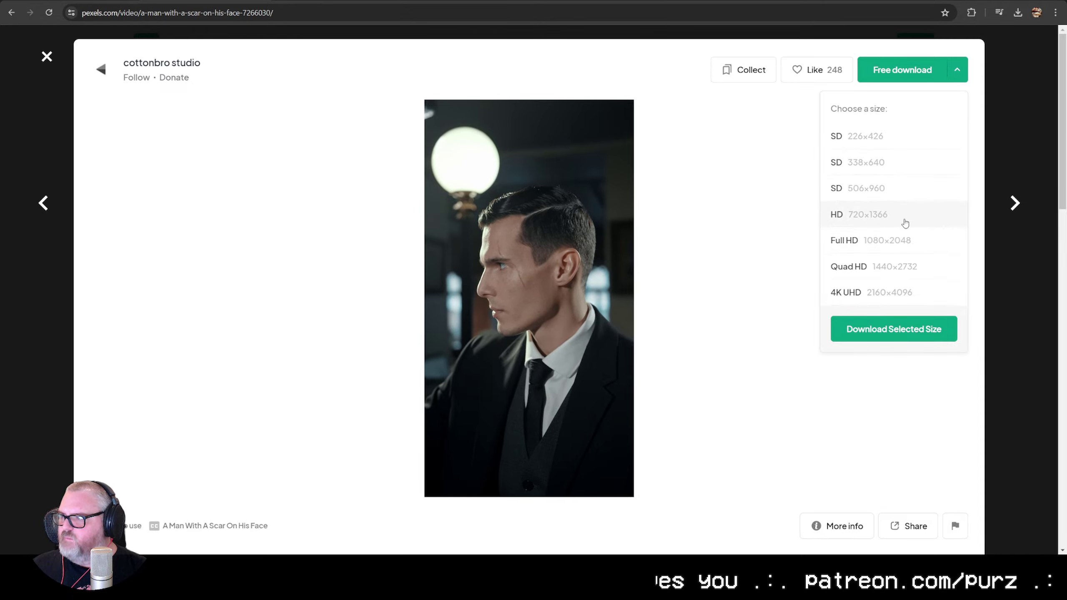
pyautogui.click(880, 216)
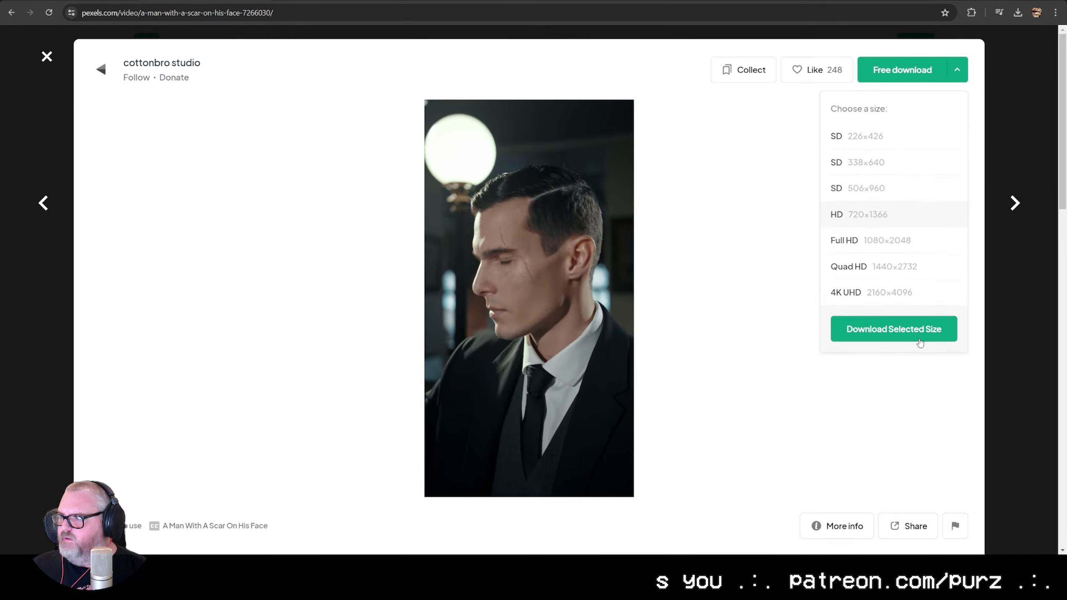
pyautogui.click(912, 333)
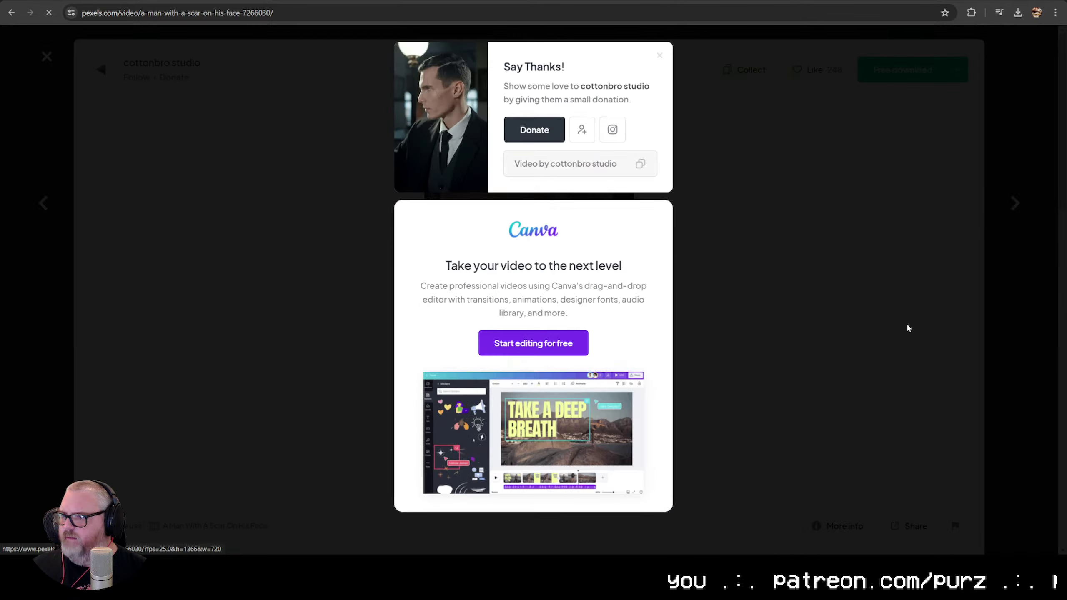
# Show the downloaded 7266030-hd video in the Downloads folder, copy its path and close the folder window
pyautogui.click(1019, 12)
pyautogui.click(981, 38)
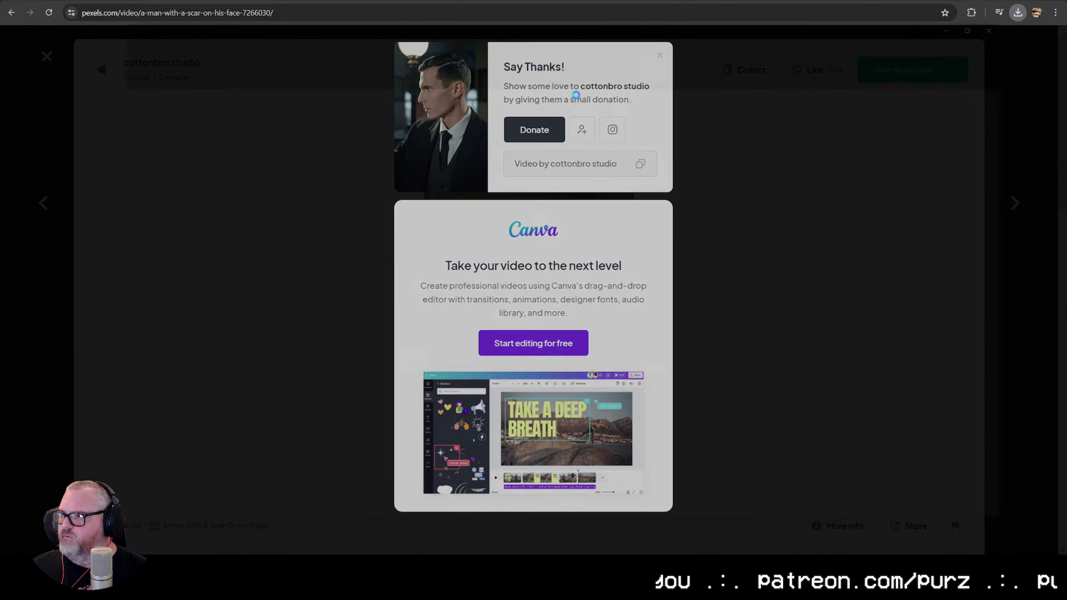
pyautogui.rightClick(202, 119)
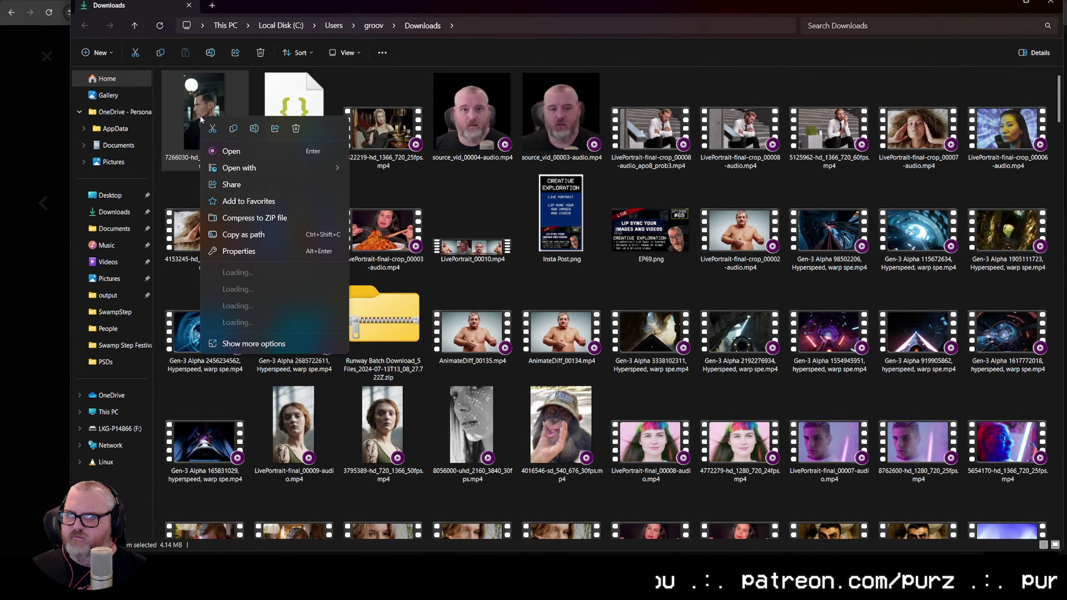
pyautogui.click(248, 235)
pyautogui.click(999, 13)
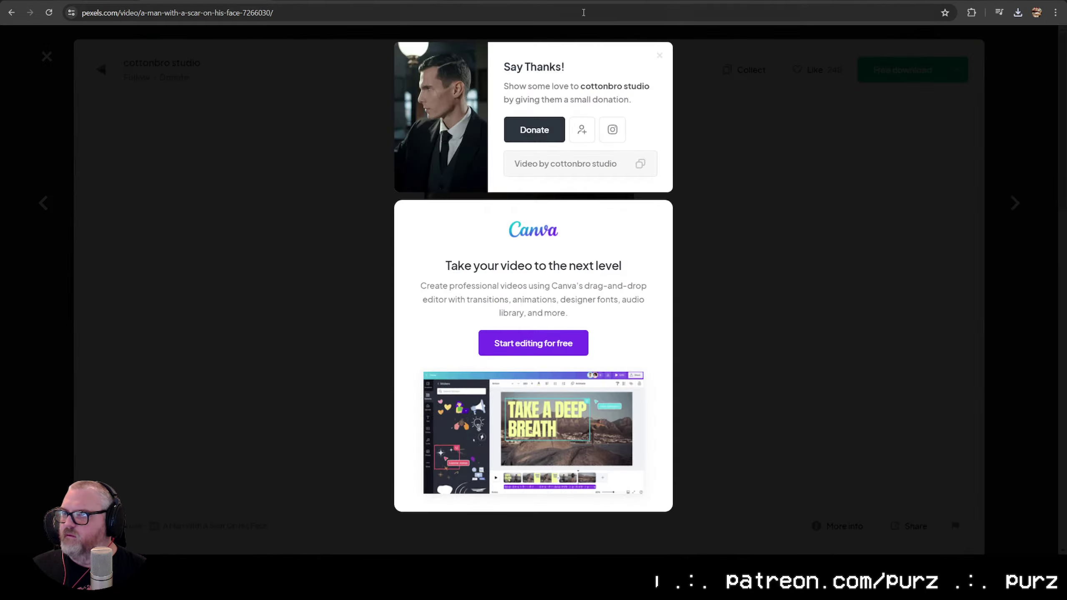
# Return to ComfyUI, load 7266030-hd_720_1366_25fps.mp4 into the source Load Video node and move that node up clear of the driving video node
pyautogui.click(86, 0)
pyautogui.click(275, 192)
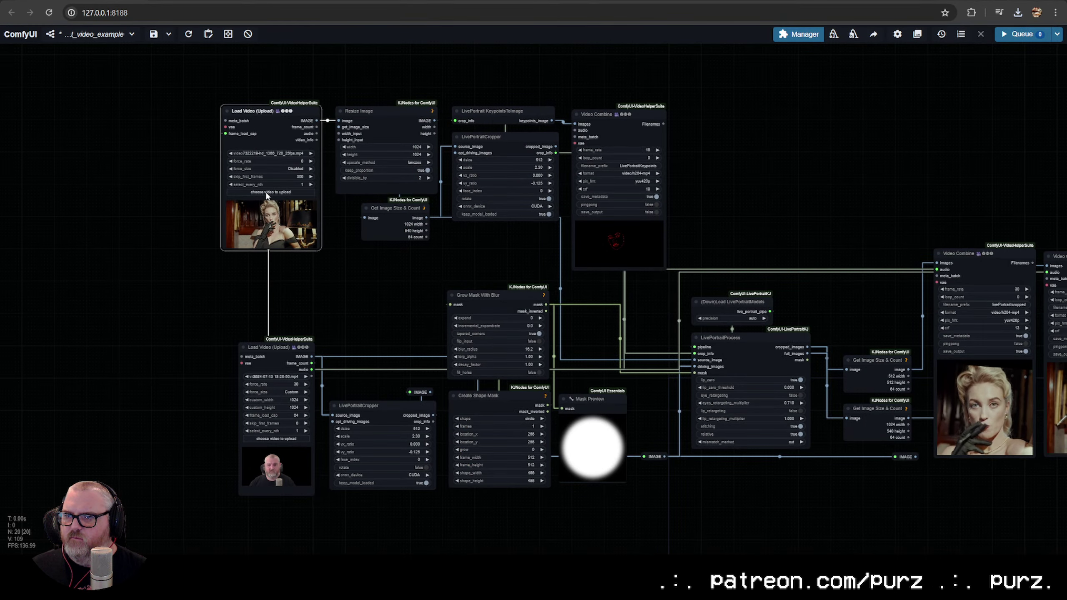
pyautogui.doubleClick(148, 89)
pyautogui.moveTo(271, 121); pyautogui.dragTo(276, 70)
pyautogui.scroll(4, 371, 252)
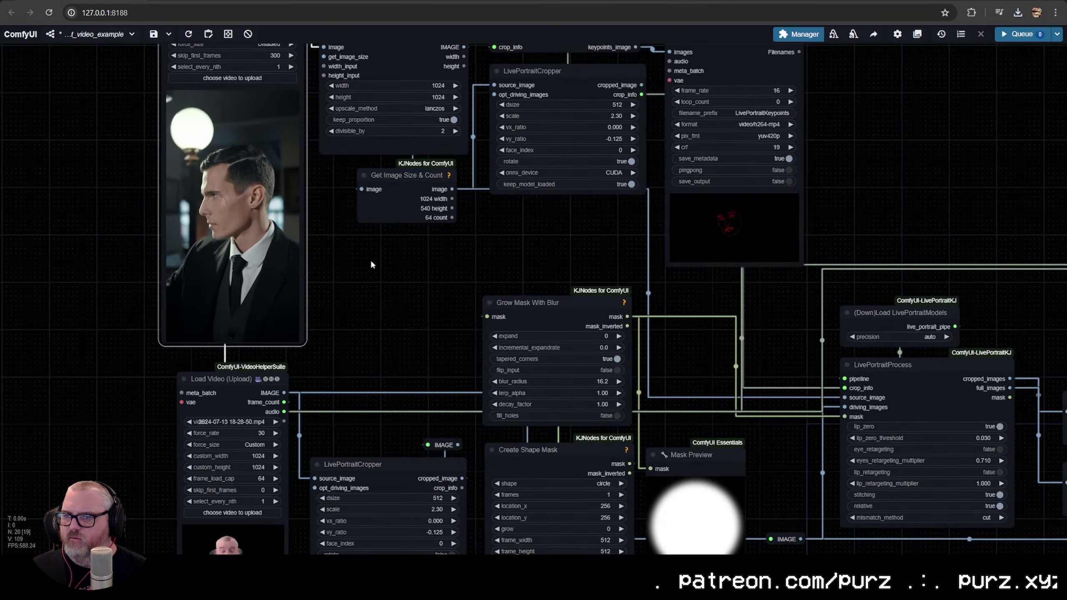
pyautogui.moveTo(367, 259); pyautogui.dragTo(283, 368)
pyautogui.moveTo(364, 352); pyautogui.dragTo(439, 360)
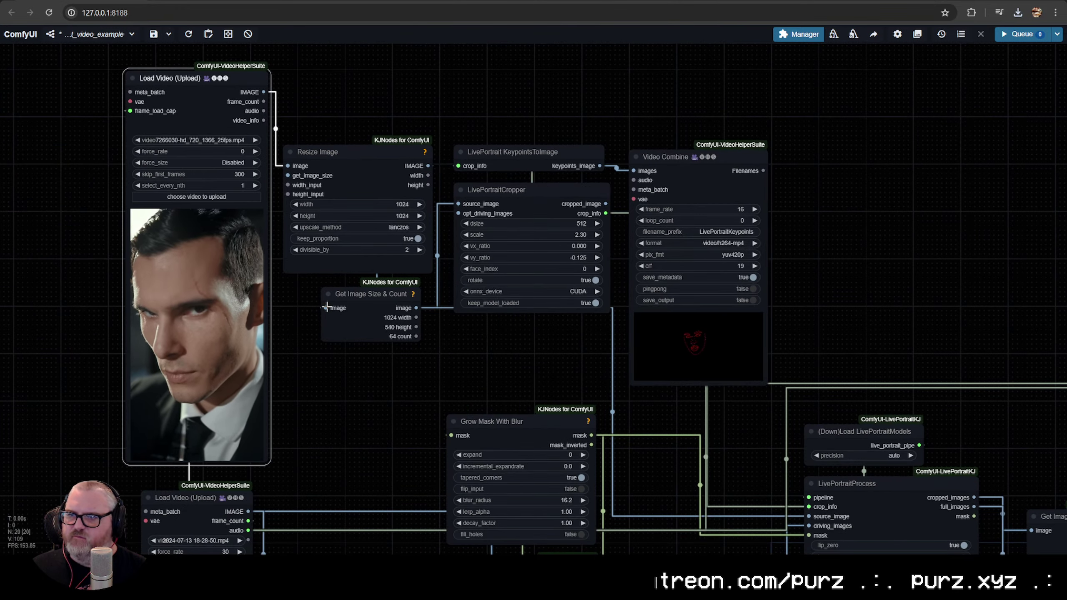
pyautogui.click(224, 174)
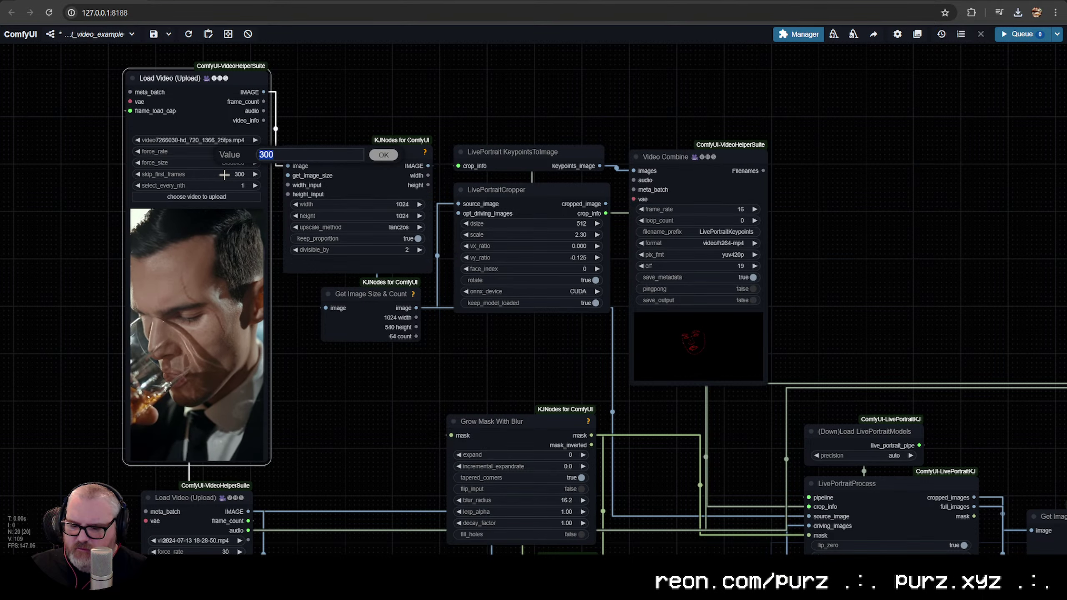
pyautogui.press('Escape')
pyautogui.moveTo(367, 353); pyautogui.dragTo(370, 197)
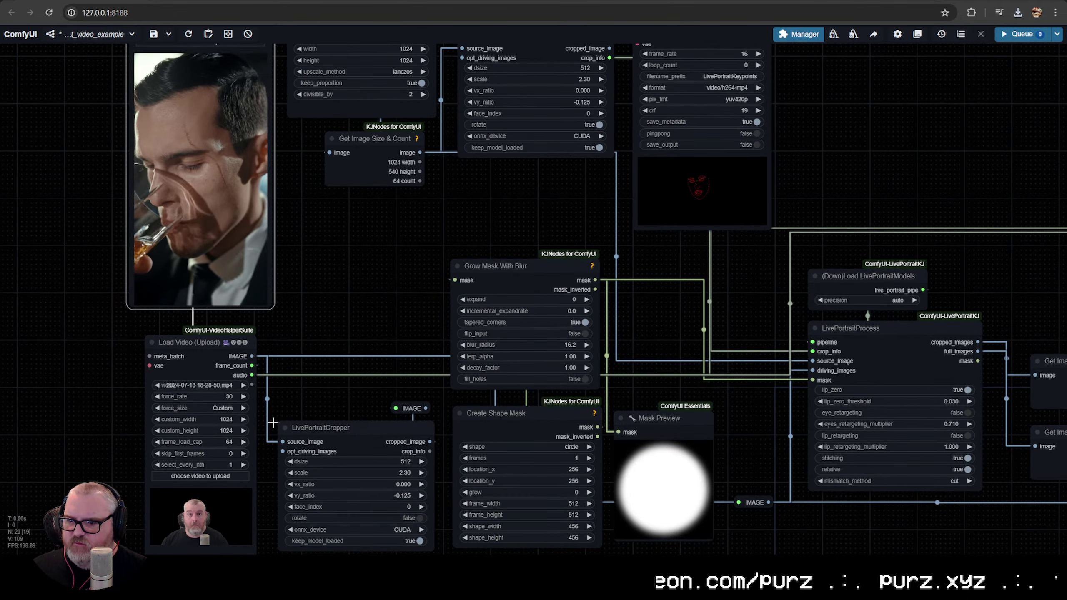
# Queue the workflow for the new source clip
pyautogui.hotkey('ctrl', 'Return')
pyautogui.scroll(-9, 351, 344)
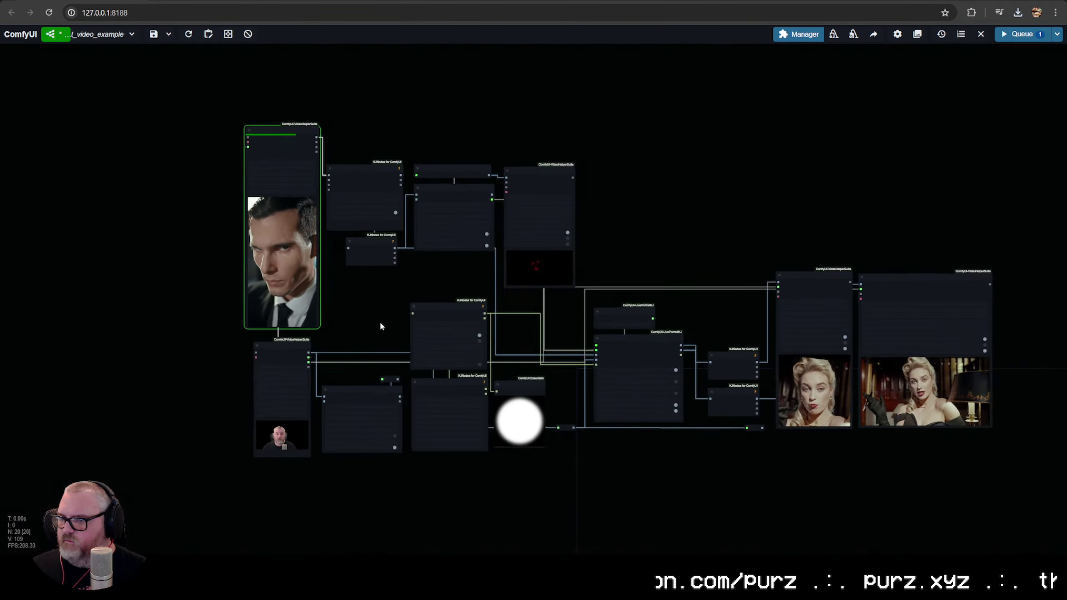
pyautogui.scroll(4, 266, 312)
pyautogui.moveTo(267, 312); pyautogui.dragTo(277, 319)
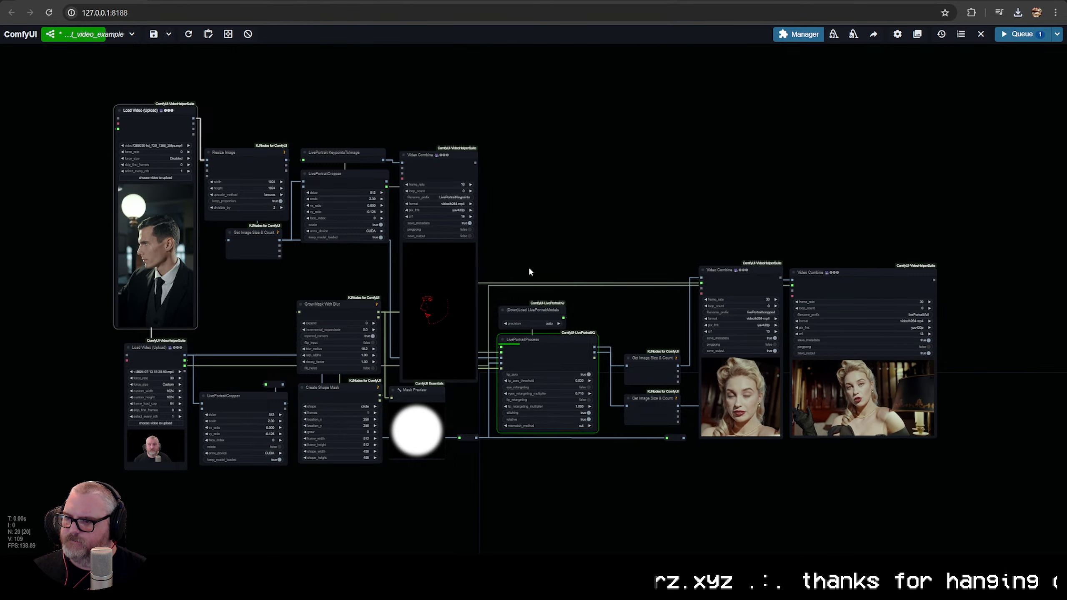
# Nudge the keypoints Video Combine node up and raise the LivePortraitModels loader and LivePortraitProcess nodes beside it
pyautogui.scroll(3, 530, 260)
pyautogui.moveTo(502, 54); pyautogui.dragTo(497, 42)
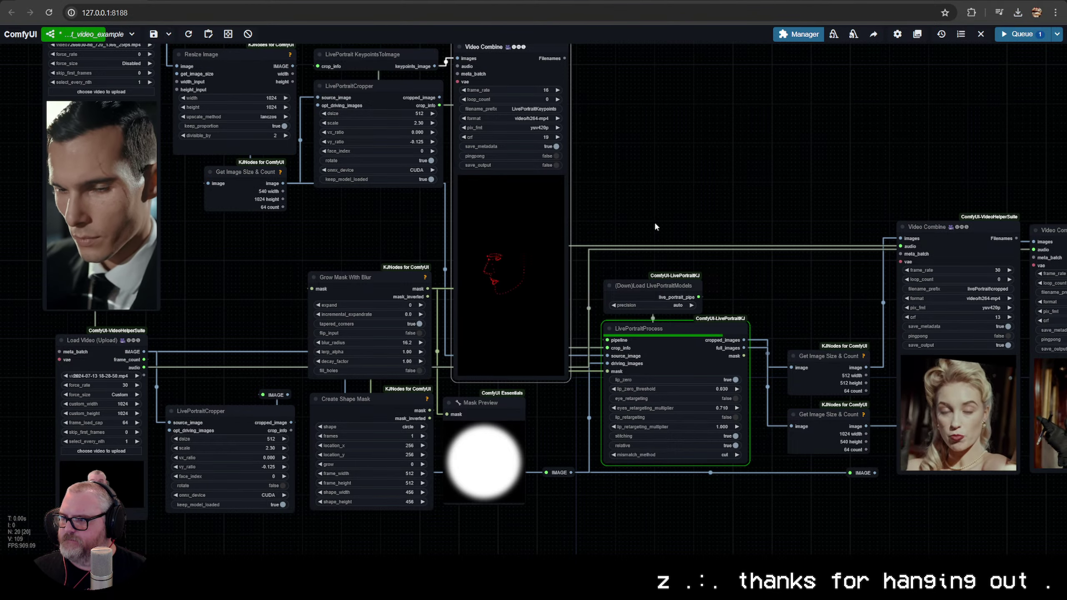
pyautogui.click(664, 293)
pyautogui.moveTo(682, 357); pyautogui.dragTo(661, 270)
pyautogui.scroll(-2, 724, 311)
# Select both output Video Combine nodes, their Get Image Size & Count nodes and the IMAGE reroute, and move them up closer to LivePortraitProcess
pyautogui.moveTo(788, 227); pyautogui.dragTo(455, 251)
pyautogui.moveTo(484, 202); pyautogui.dragTo(819, 530)
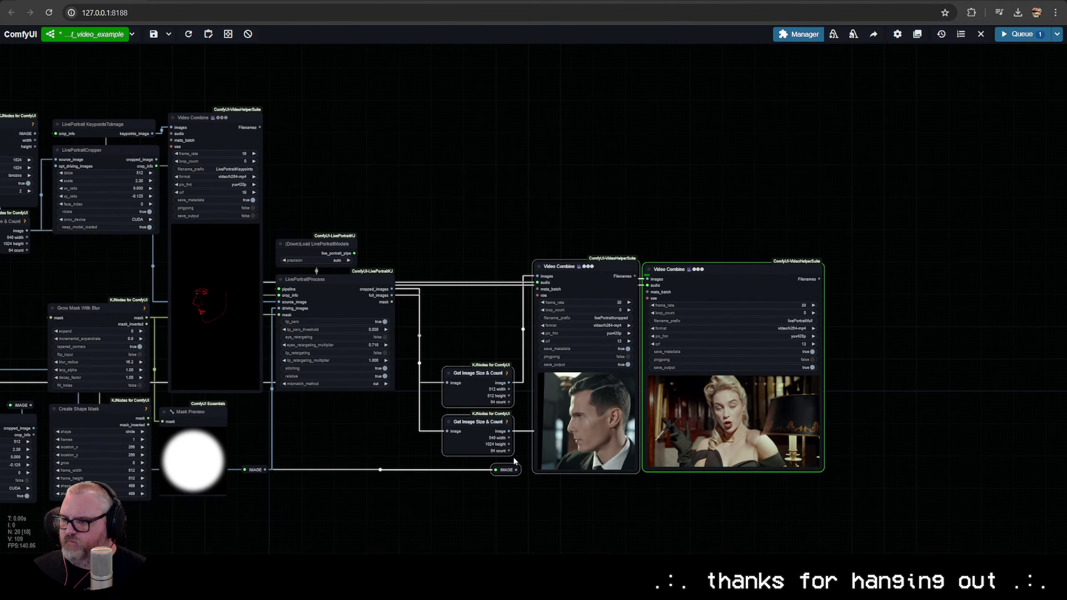
pyautogui.moveTo(502, 473); pyautogui.dragTo(465, 403)
pyautogui.click(481, 438)
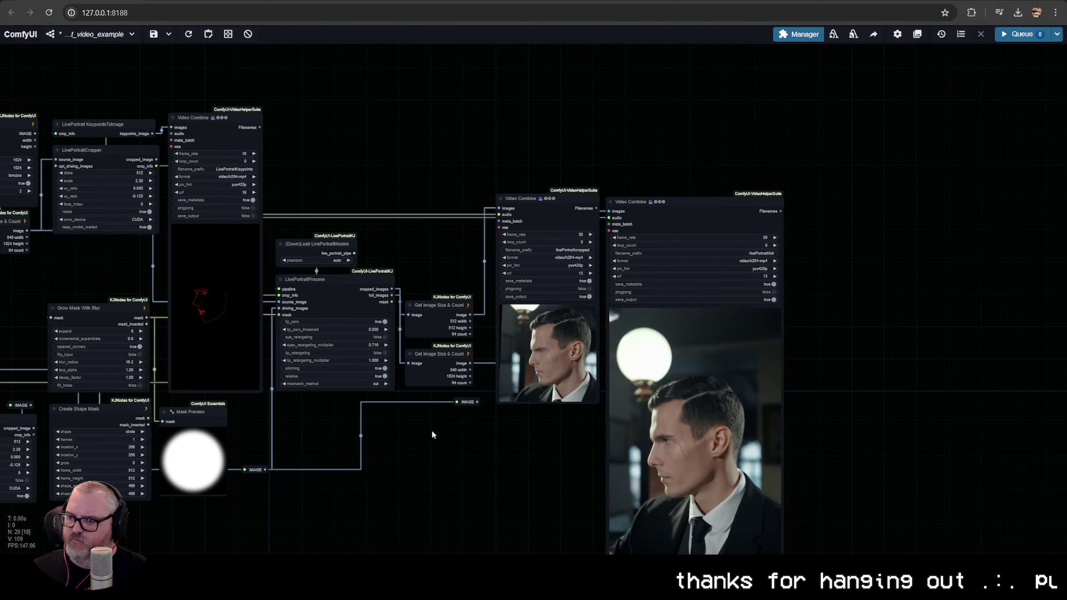
# Set frame_load_cap to 0 in the driving Load Video node and queue the workflow again
pyautogui.scroll(5, 476, 454)
pyautogui.moveTo(506, 465); pyautogui.dragTo(347, 296)
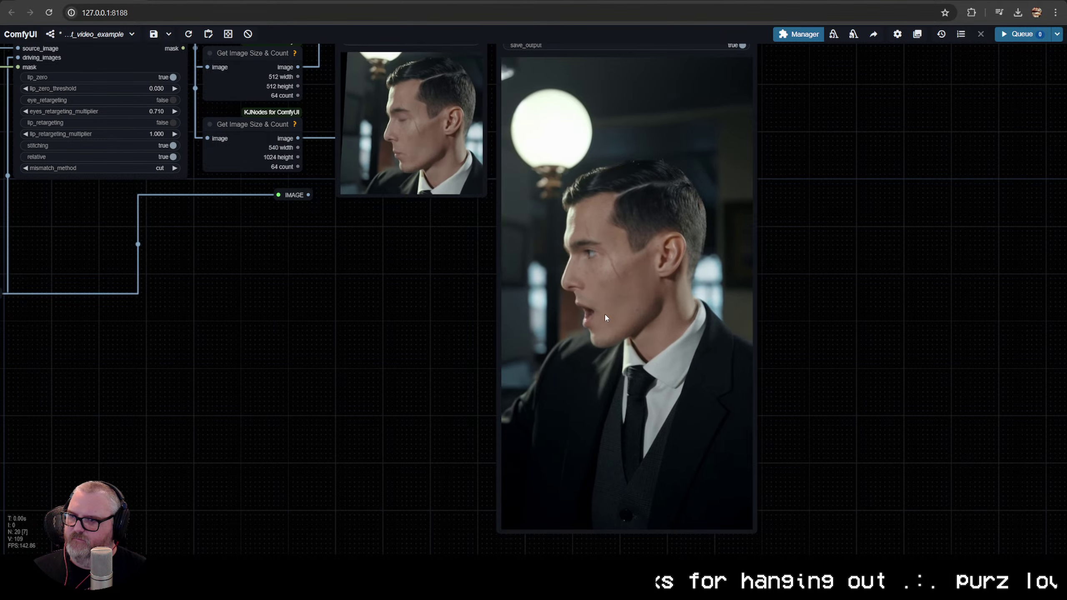
pyautogui.scroll(-8, 377, 465)
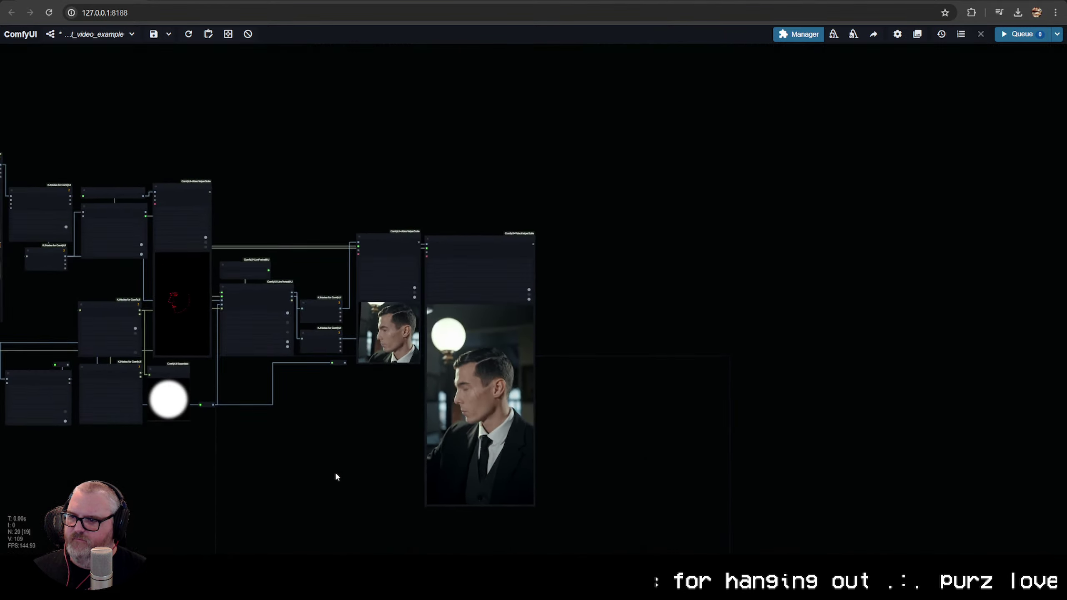
pyautogui.moveTo(335, 472); pyautogui.dragTo(592, 419)
pyautogui.scroll(5, 611, 422)
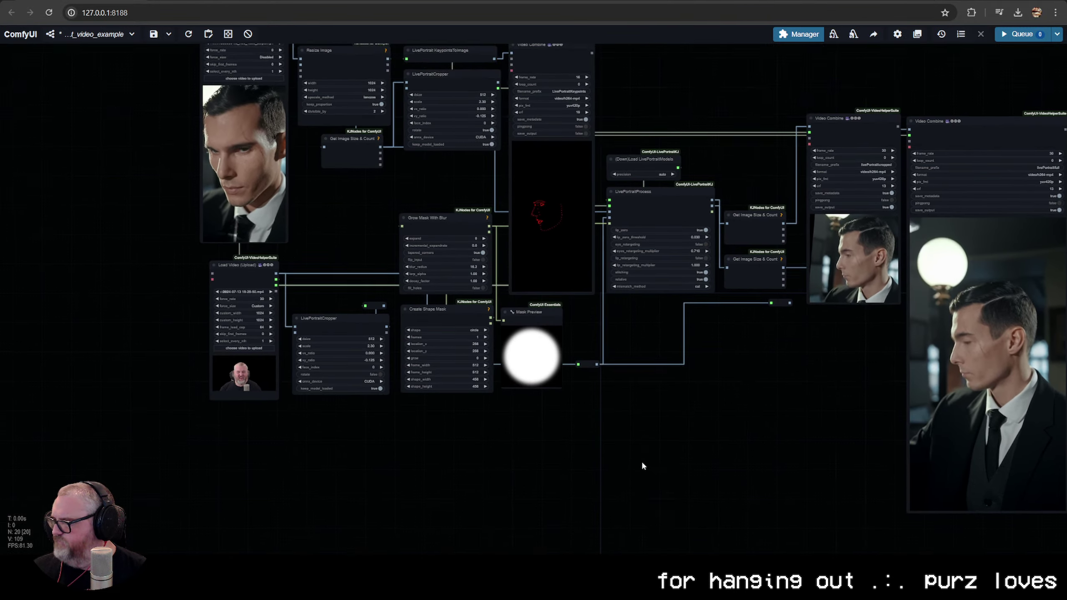
pyautogui.scroll(4, 382, 281)
pyautogui.moveTo(382, 281); pyautogui.dragTo(417, 385)
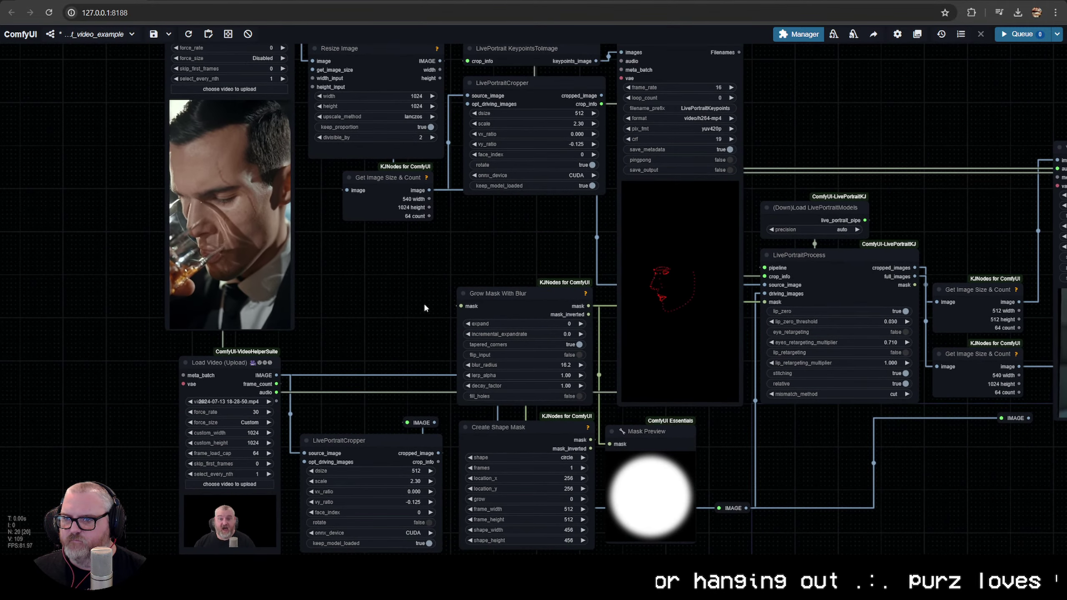
pyautogui.moveTo(423, 302); pyautogui.dragTo(372, 378)
pyautogui.moveTo(300, 409); pyautogui.dragTo(376, 267)
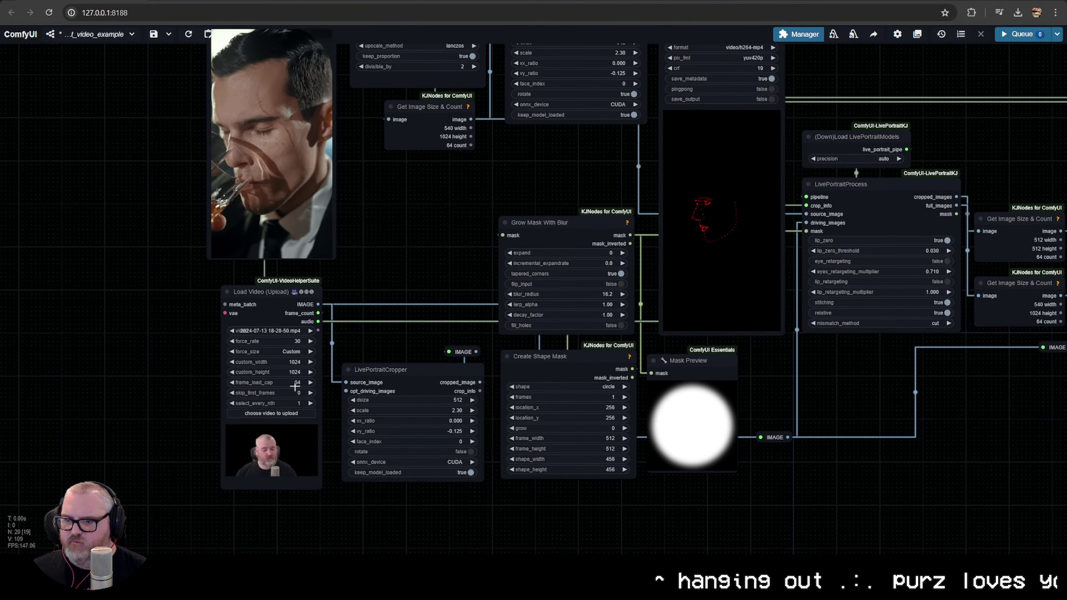
pyautogui.click(277, 385)
pyautogui.write('9')
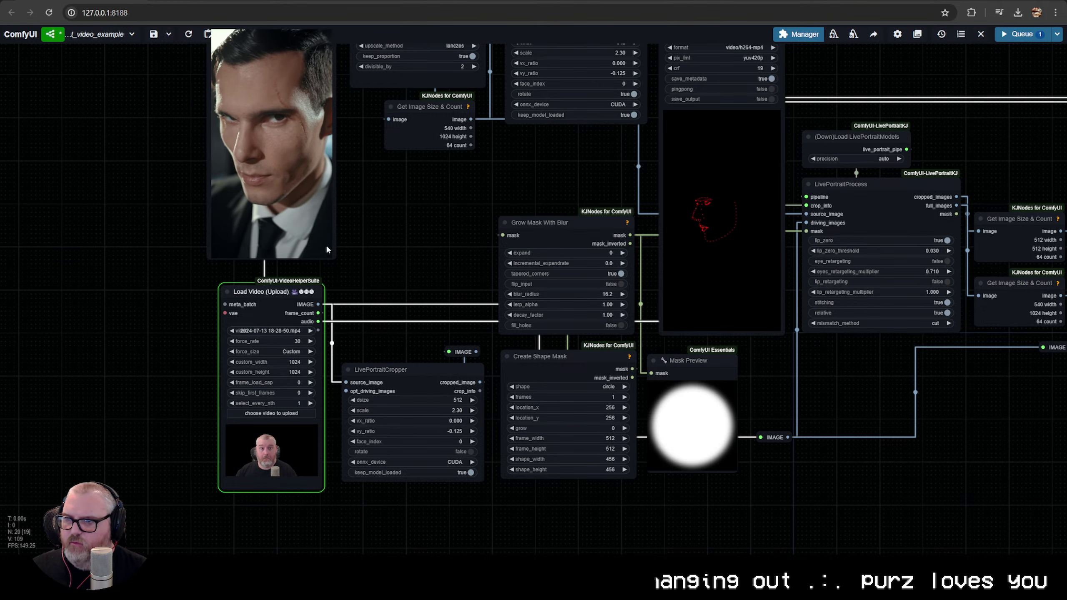
# Move the full-image Video Combine node up above the level of the cropped output node
pyautogui.scroll(-5, 458, 285)
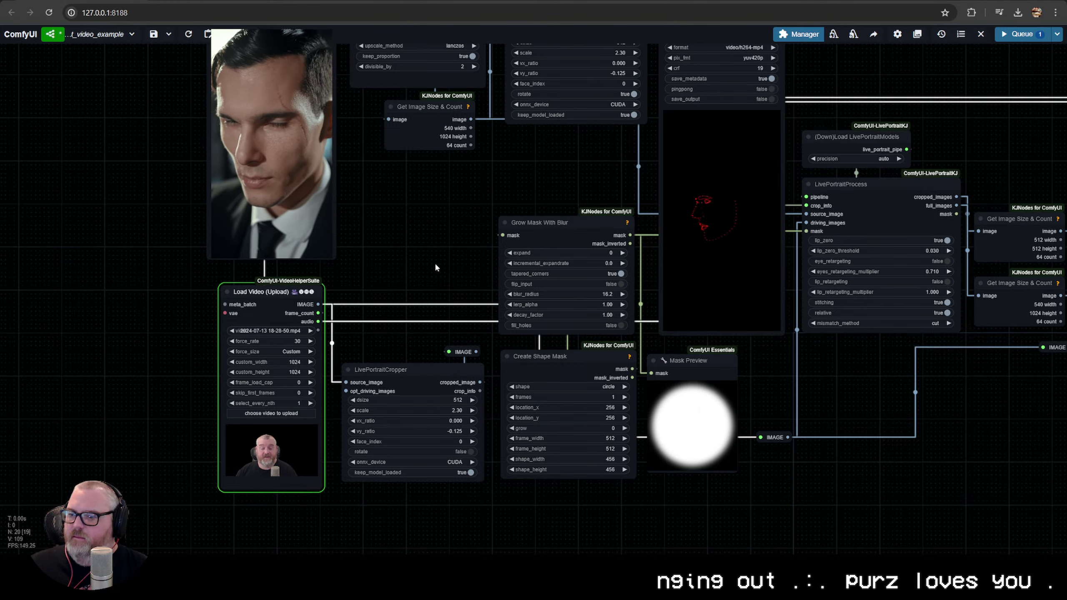
pyautogui.moveTo(464, 216); pyautogui.dragTo(321, 255)
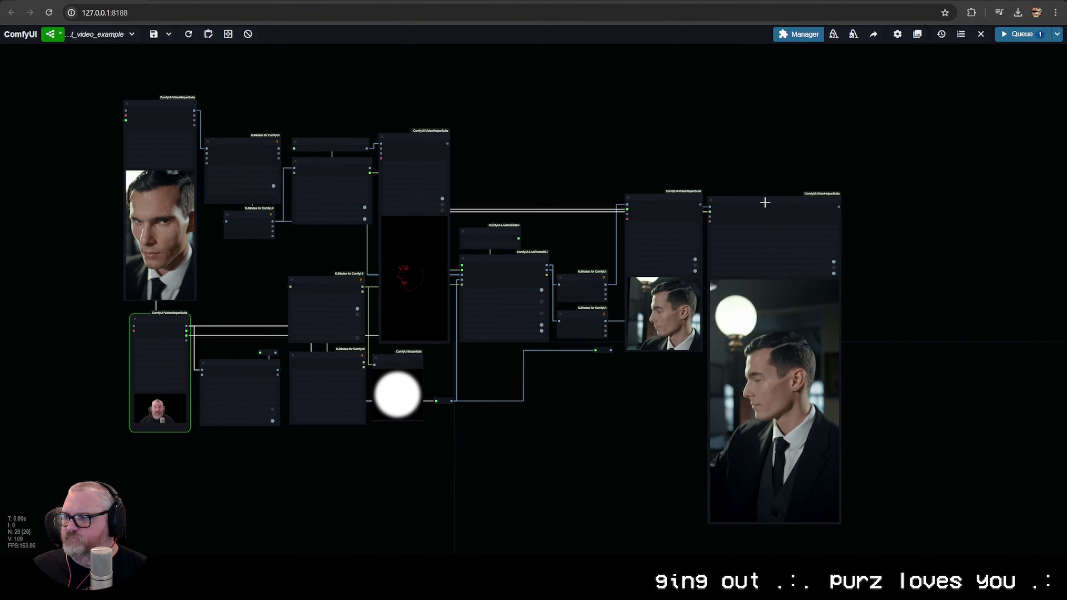
pyautogui.moveTo(763, 206); pyautogui.dragTo(759, 94)
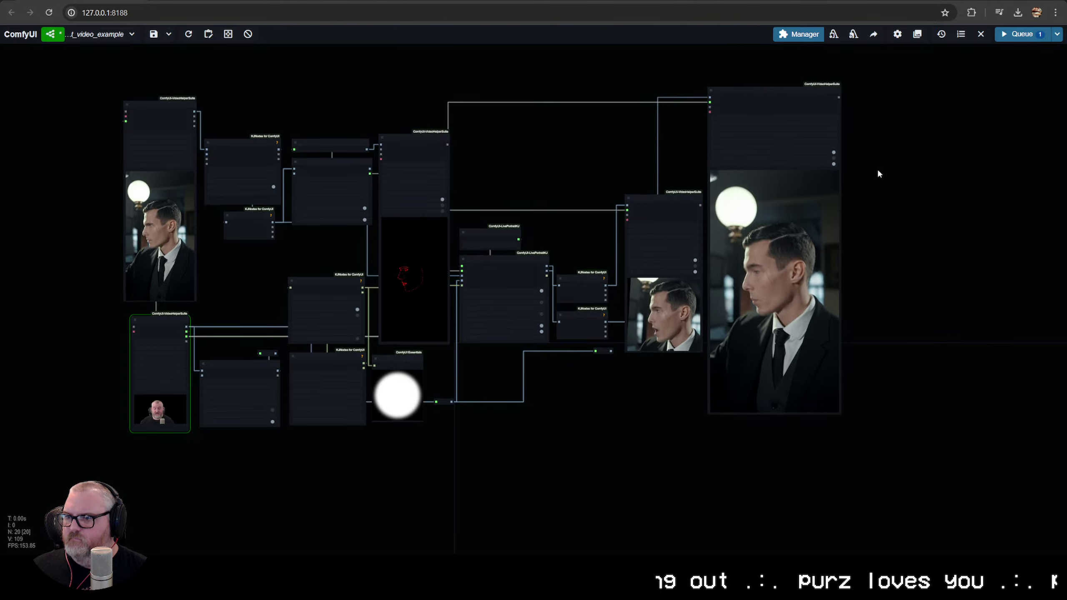
pyautogui.scroll(-1, 911, 244)
pyautogui.scroll(2, 889, 257)
pyautogui.scroll(-5, 888, 256)
pyautogui.moveTo(921, 344); pyautogui.dragTo(739, 241)
pyautogui.scroll(4, 581, 331)
pyautogui.moveTo(552, 292); pyautogui.dragTo(564, 205)
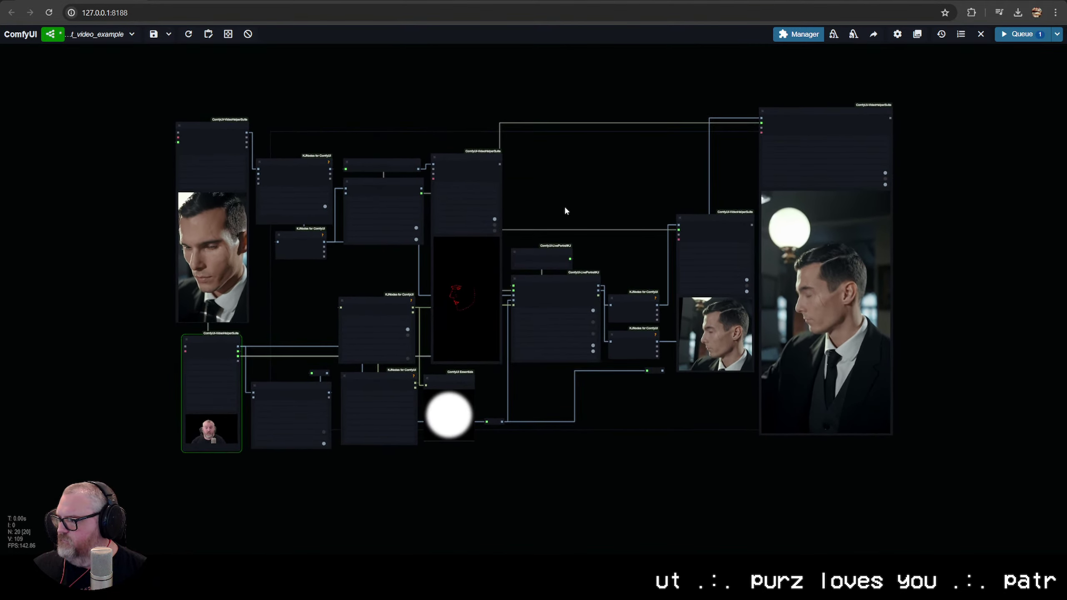
pyautogui.scroll(1, 559, 217)
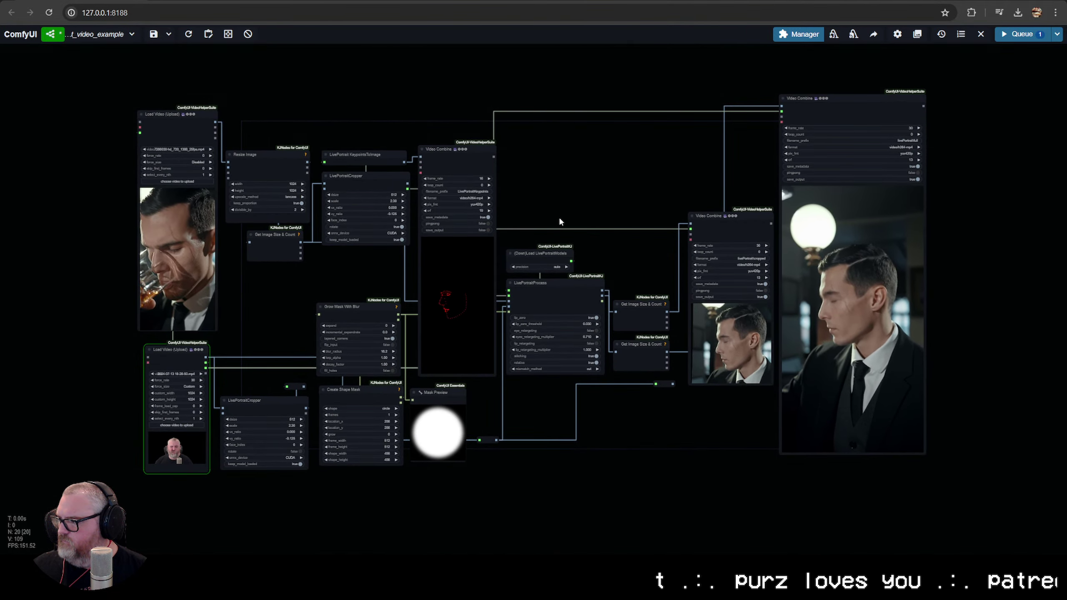
pyautogui.moveTo(557, 221); pyautogui.dragTo(504, 226)
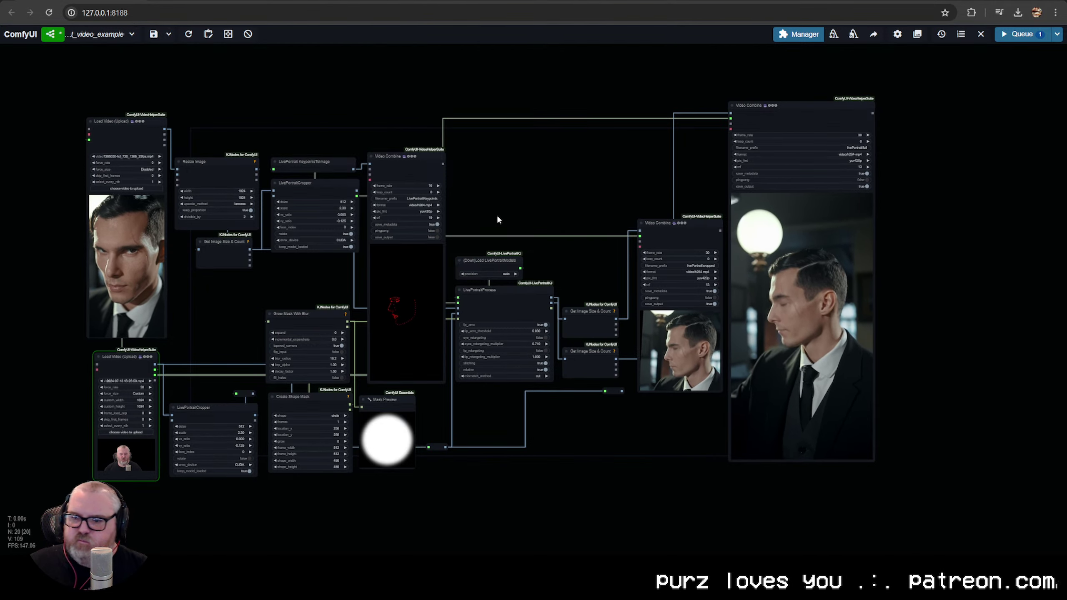
pyautogui.scroll(1, 497, 217)
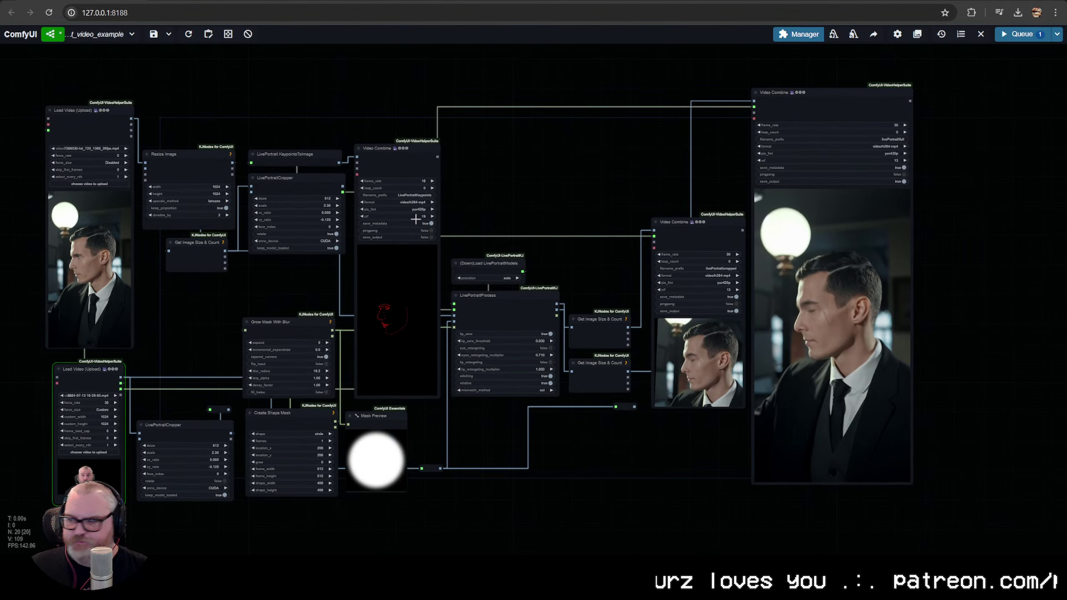
pyautogui.moveTo(591, 314)
pyautogui.mouseDown()
pyautogui.moveTo(615, 301)
pyautogui.moveTo(605, 303)
pyautogui.mouseUp()
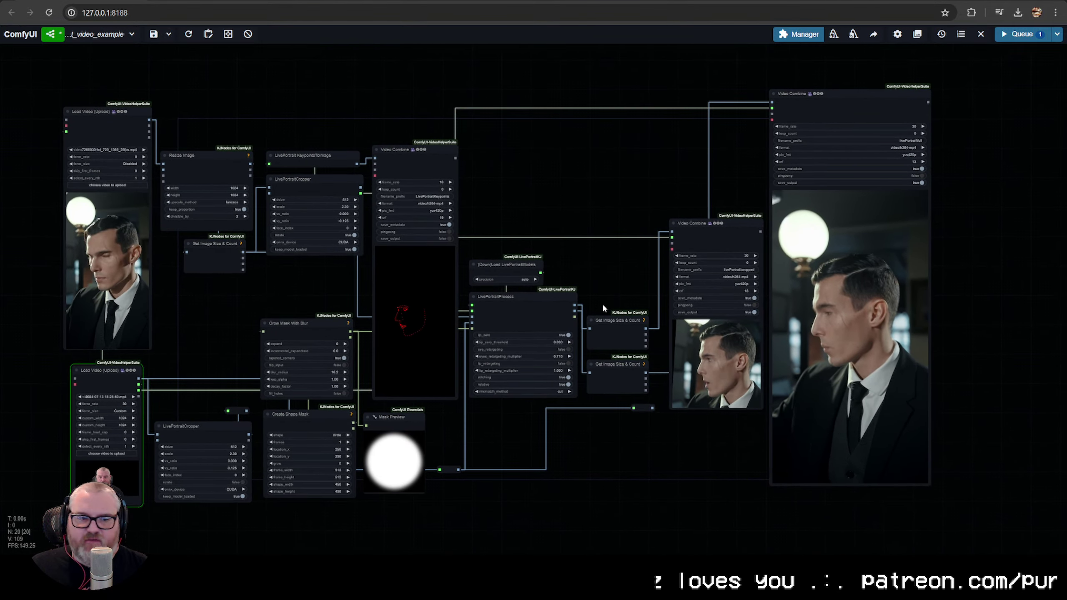
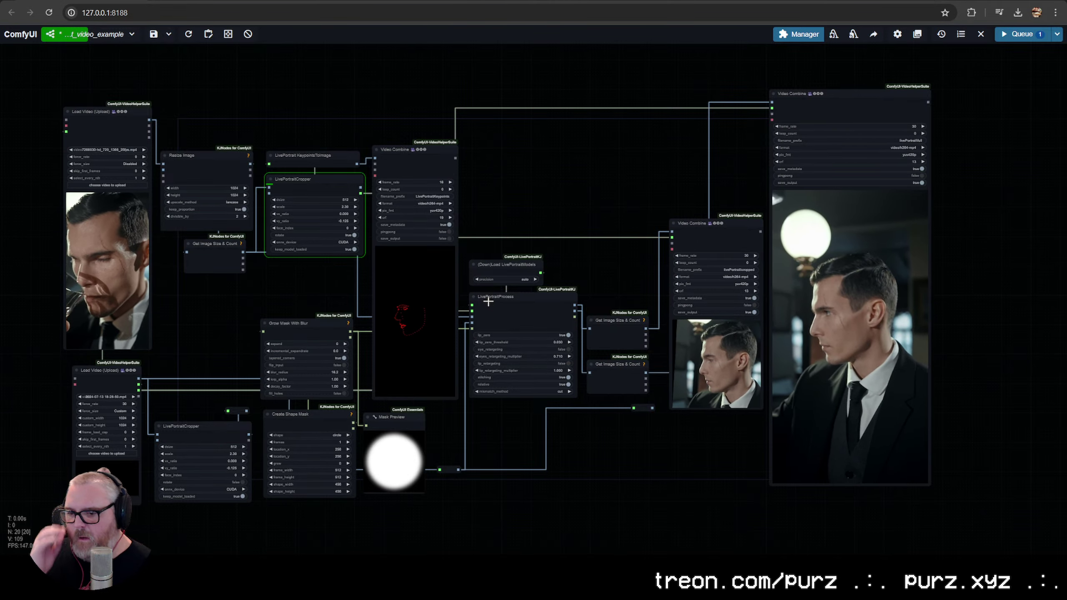
# Open the output folder in the file manager, play LivePortrait-final-crop_00020-audio.mp4 and close the player
pyautogui.moveTo(178, 535)
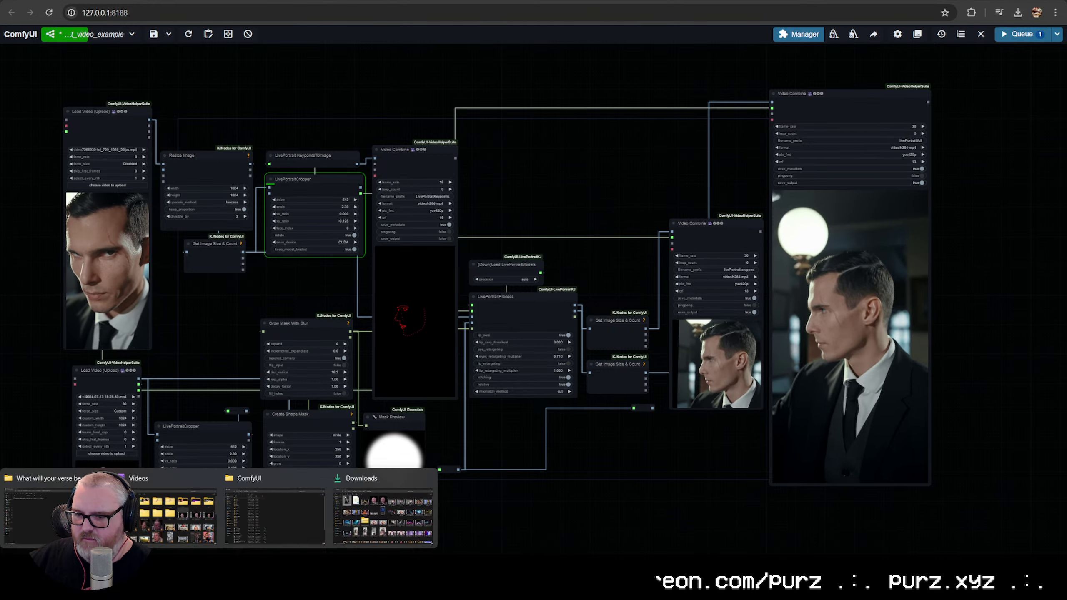
pyautogui.click(188, 517)
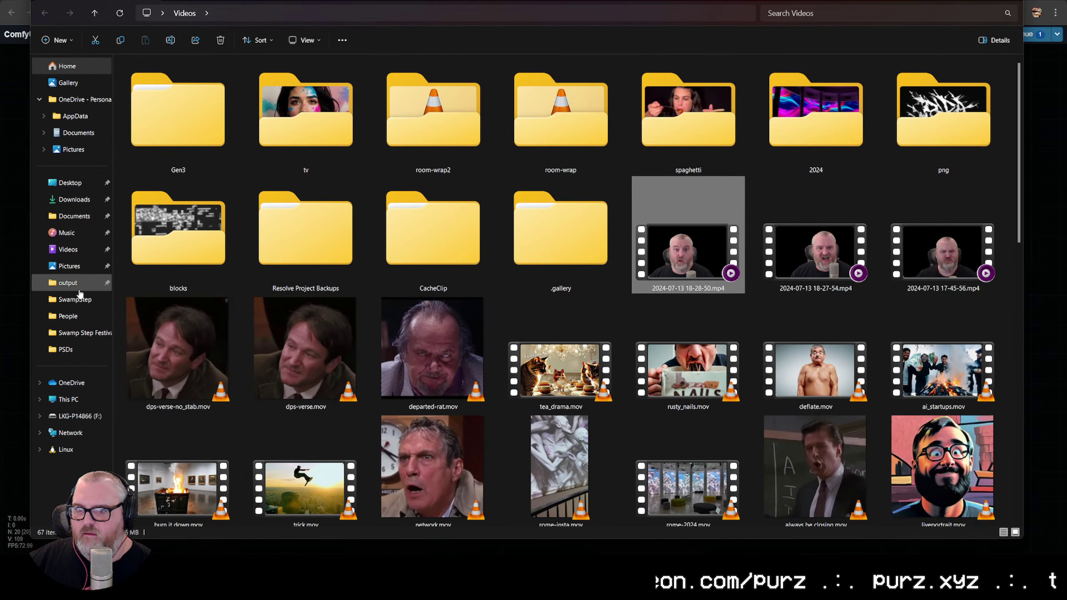
pyautogui.click(80, 288)
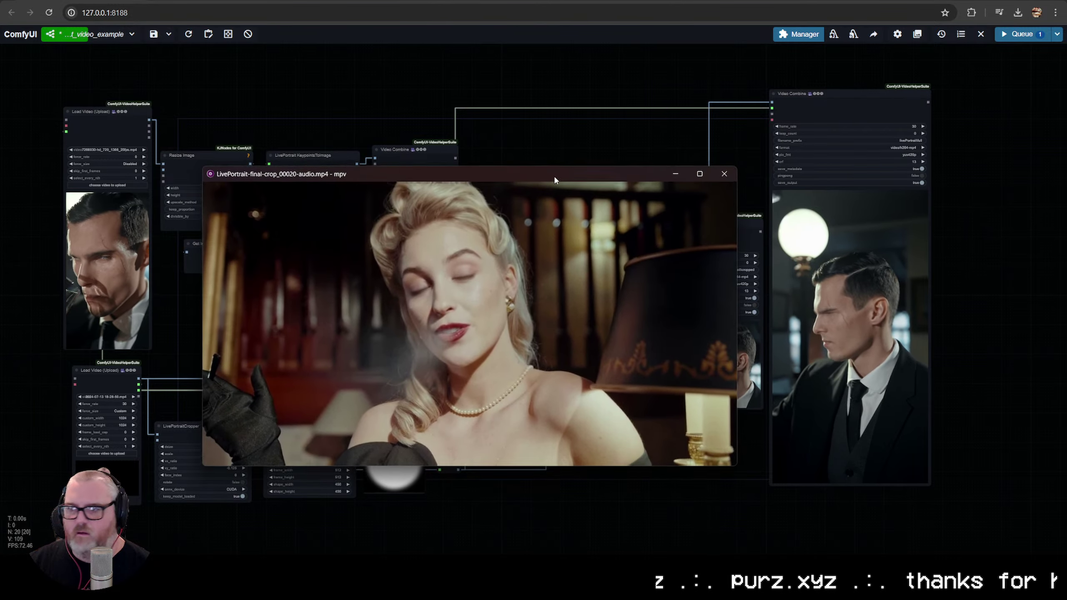
pyautogui.doubleClick(569, 273)
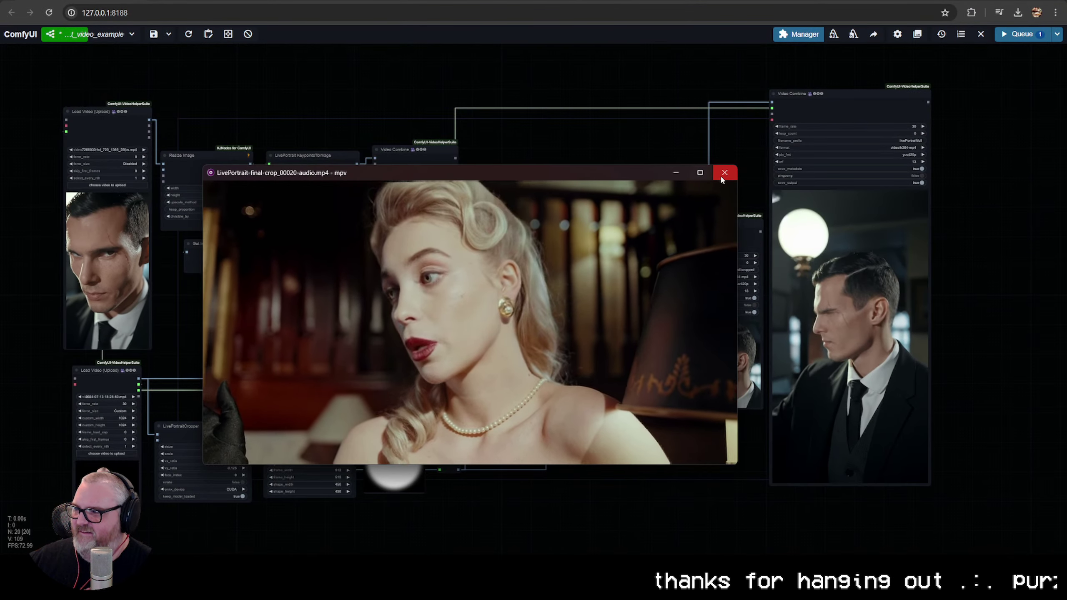
pyautogui.click(724, 173)
# Play the earlier renders LivePortrait-final-crop_00012.mp4 and LivePortrait-final-crop_00007-audio.mp4, closing the player after each
pyautogui.moveTo(219, 599)
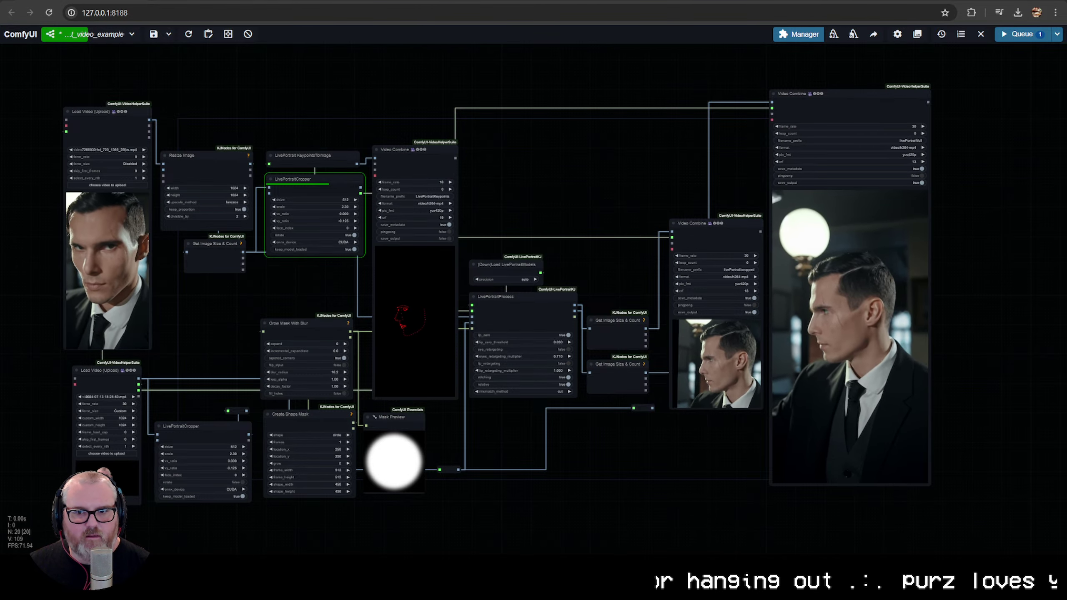
pyautogui.moveTo(0, 130); pyautogui.dragTo(617, 149)
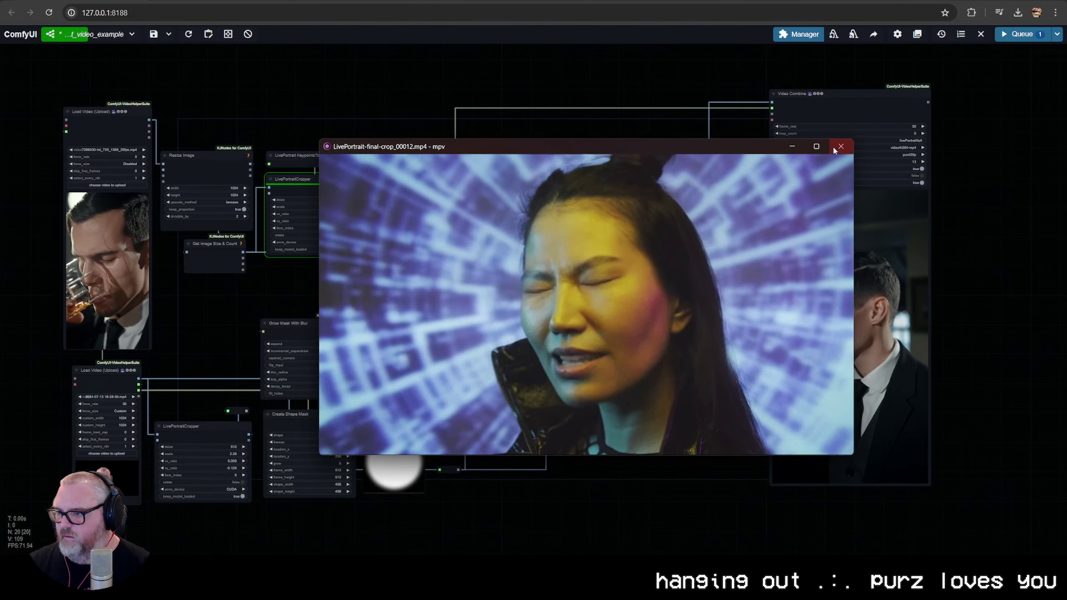
pyautogui.click(841, 146)
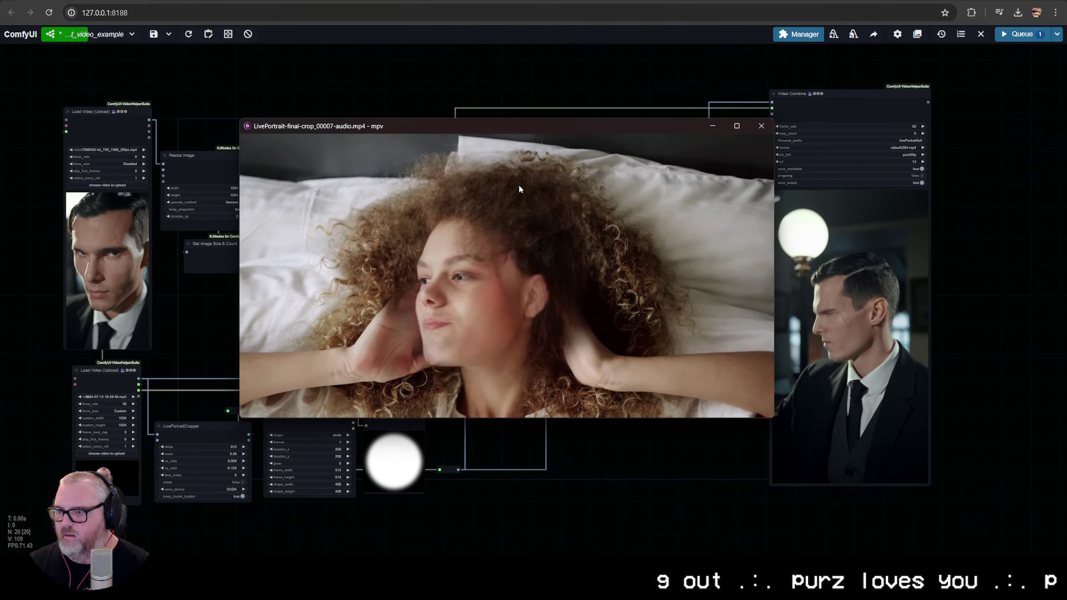
pyautogui.click(763, 124)
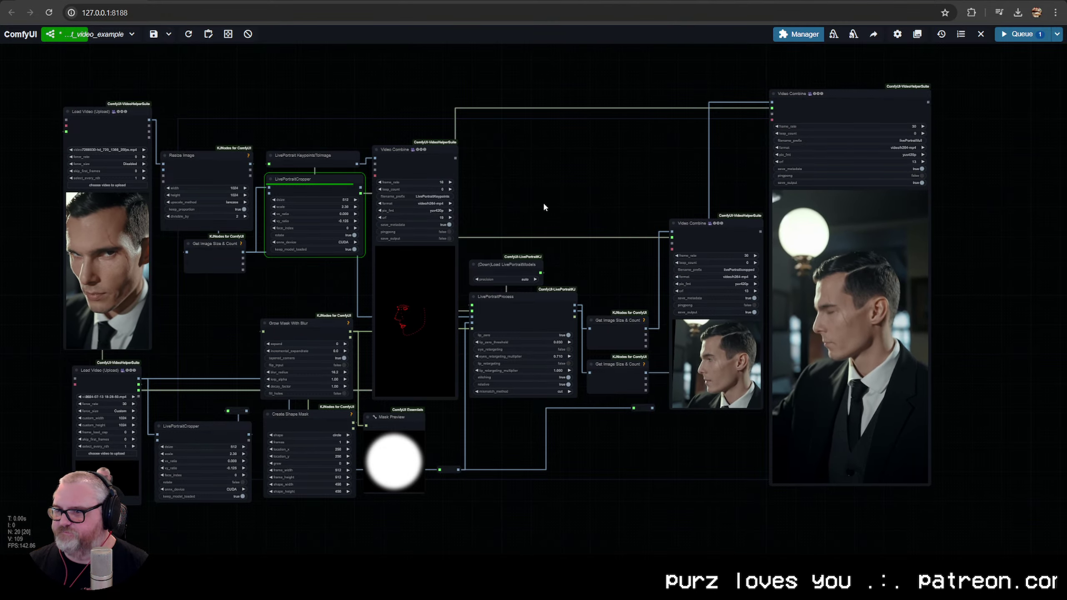
# Examine the running workflow's keypoints preview, the LivePortraitProcess settings and progress, and the cropped and full output previews
pyautogui.scroll(4, 488, 245)
pyautogui.moveTo(489, 246); pyautogui.dragTo(622, 216)
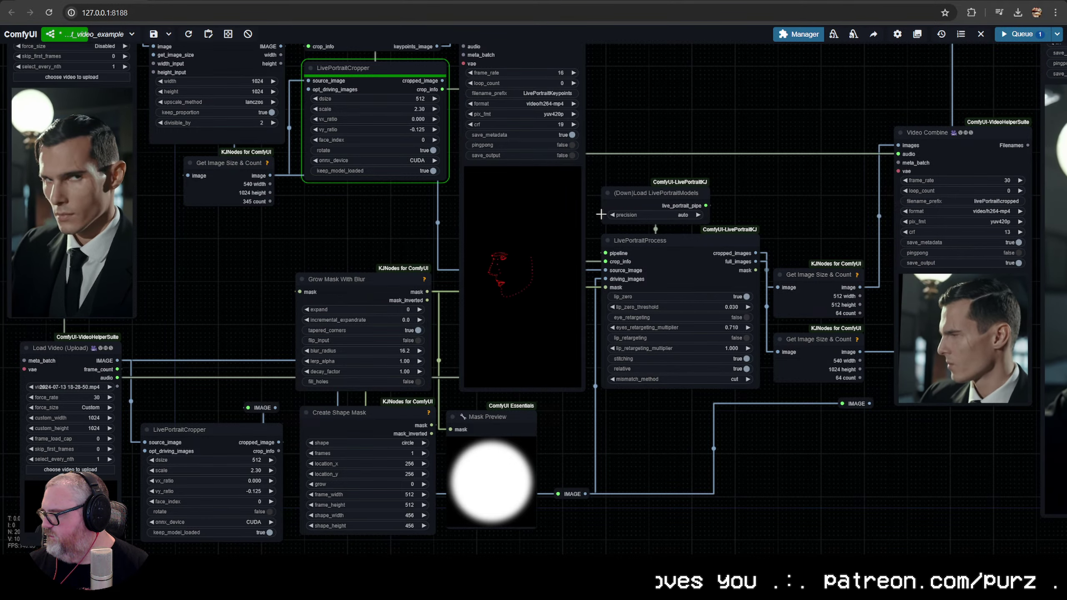
pyautogui.scroll(1, 600, 215)
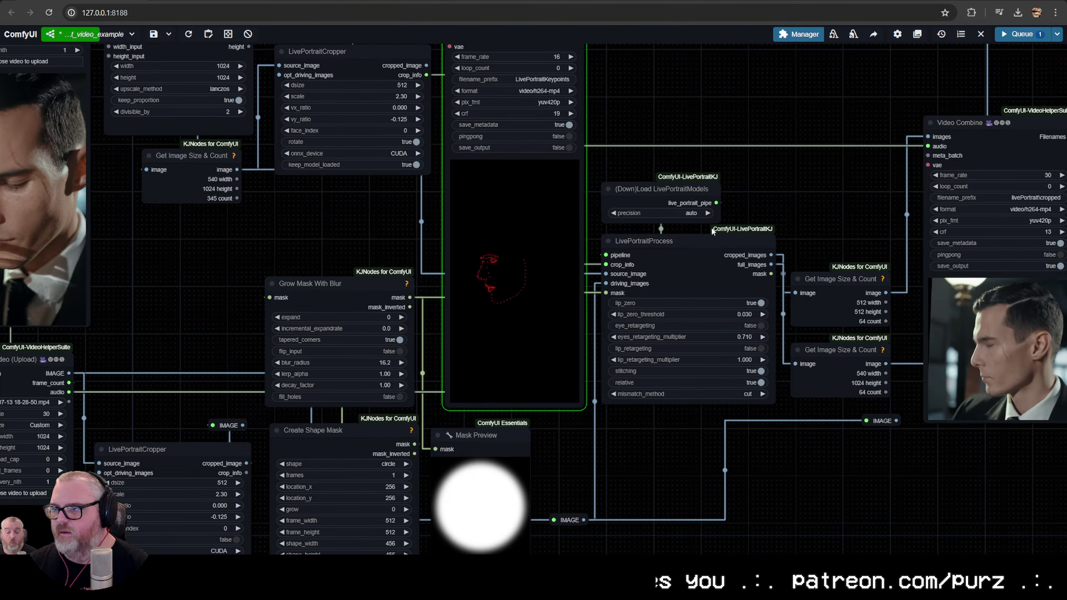
pyautogui.scroll(8, 555, 331)
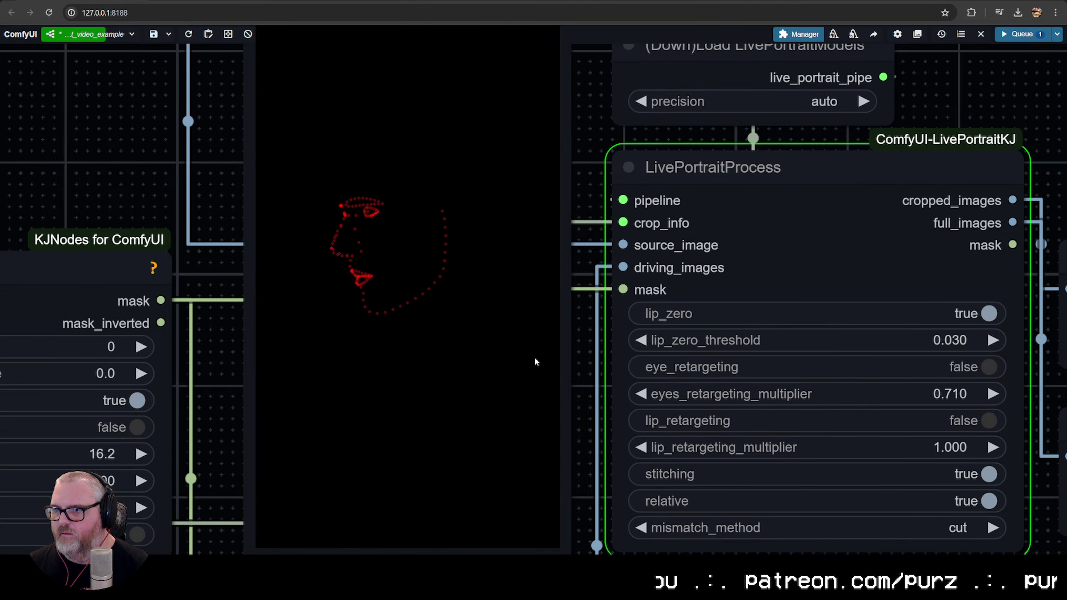
pyautogui.scroll(-6, 535, 362)
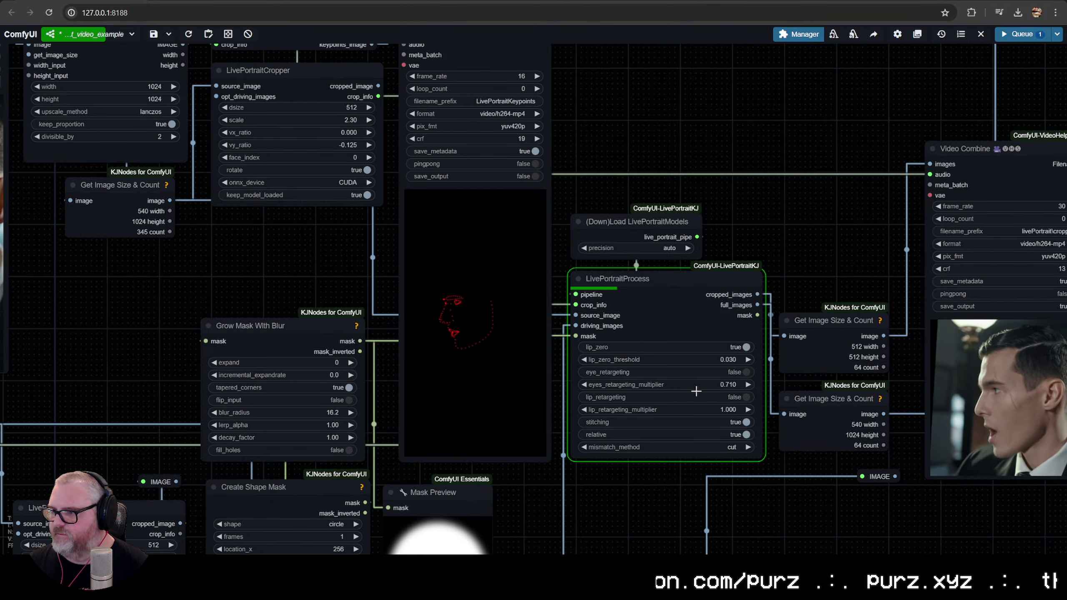
pyautogui.scroll(8, 658, 318)
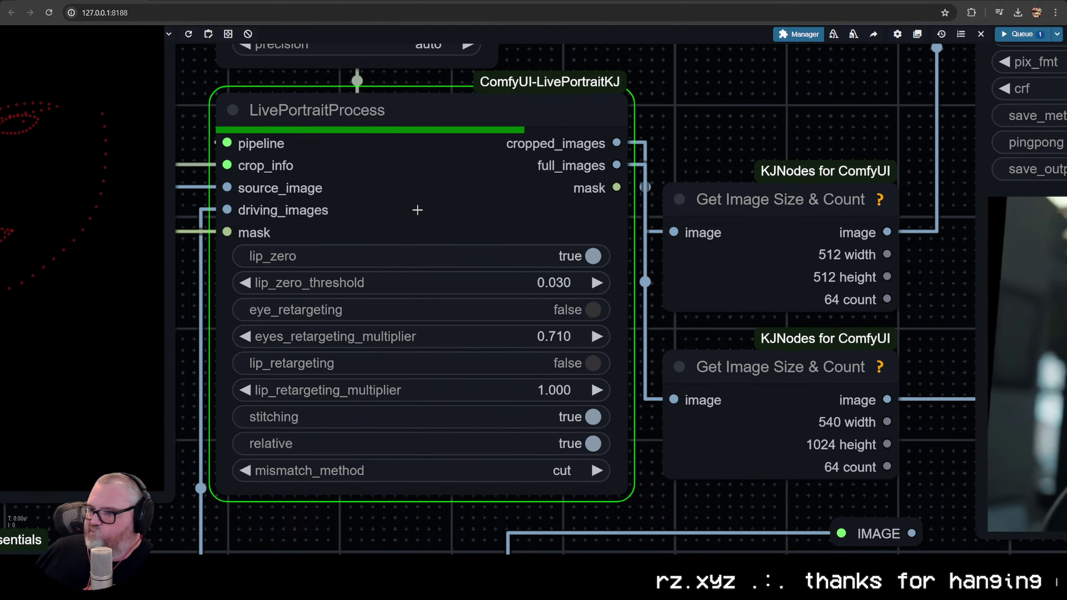
pyautogui.scroll(-5, 652, 106)
pyautogui.moveTo(652, 106); pyautogui.dragTo(370, 203)
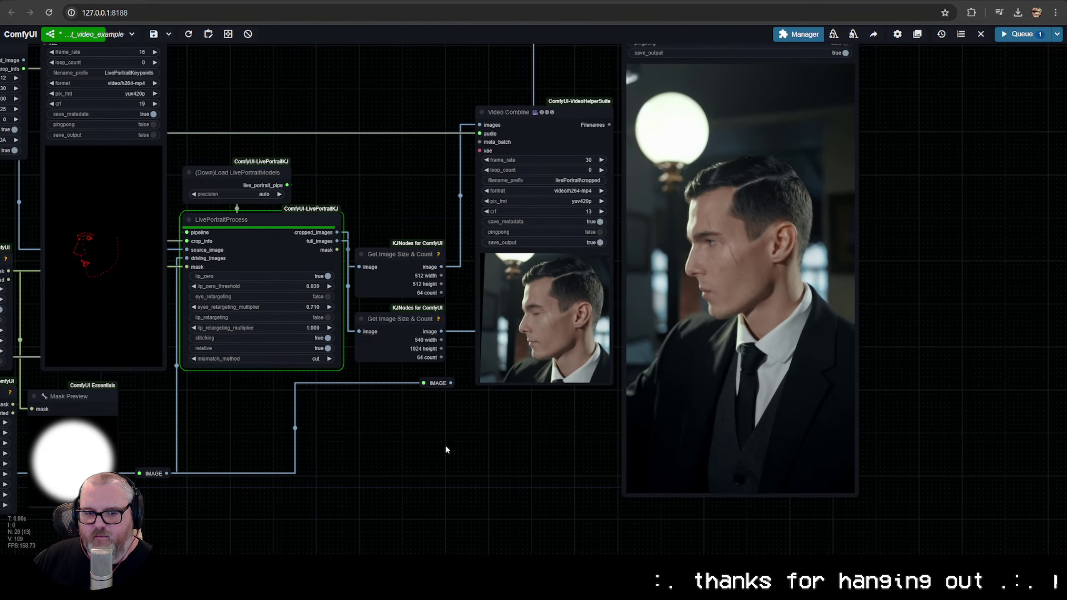
pyautogui.moveTo(441, 446); pyautogui.dragTo(560, 445)
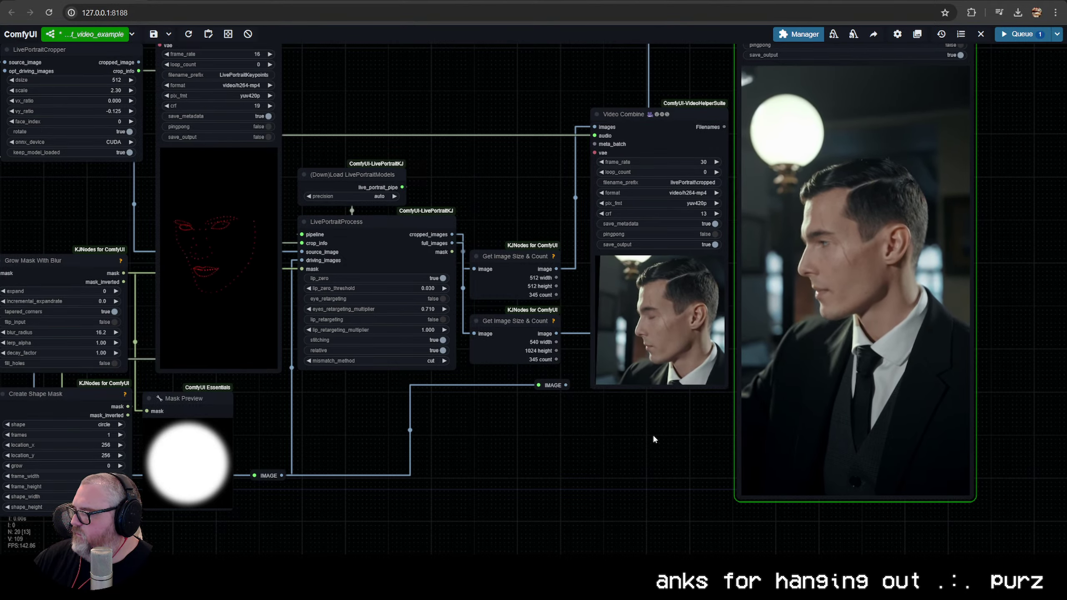
# Save the finished full-image video from the larger Video Combine node's preview to the computer
pyautogui.moveTo(652, 435); pyautogui.dragTo(470, 435)
pyautogui.scroll(4, 469, 436)
pyautogui.scroll(-7, 274, 458)
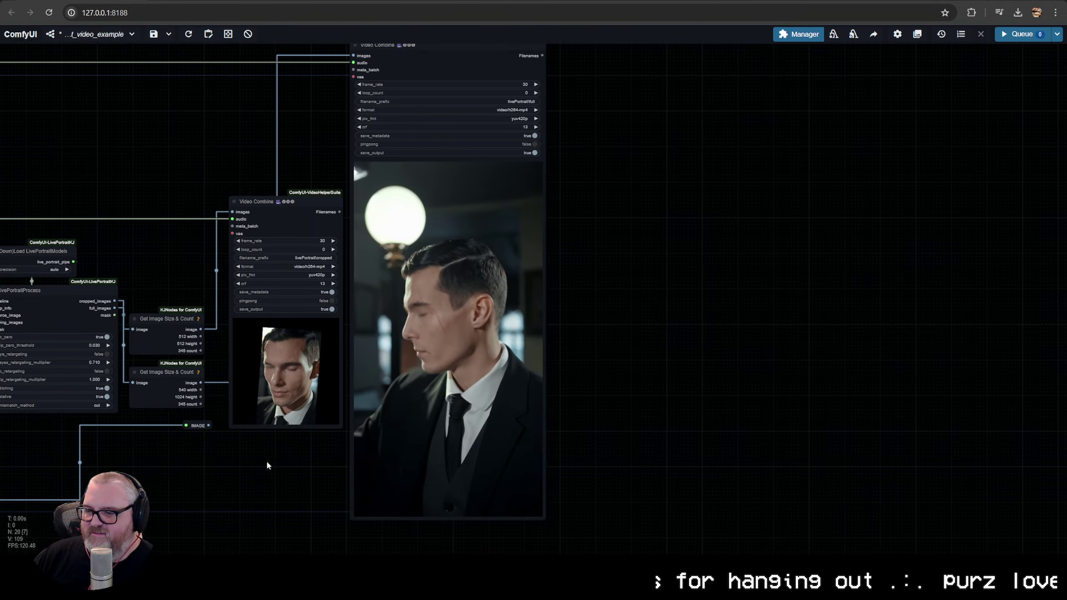
pyautogui.rightClick(440, 238)
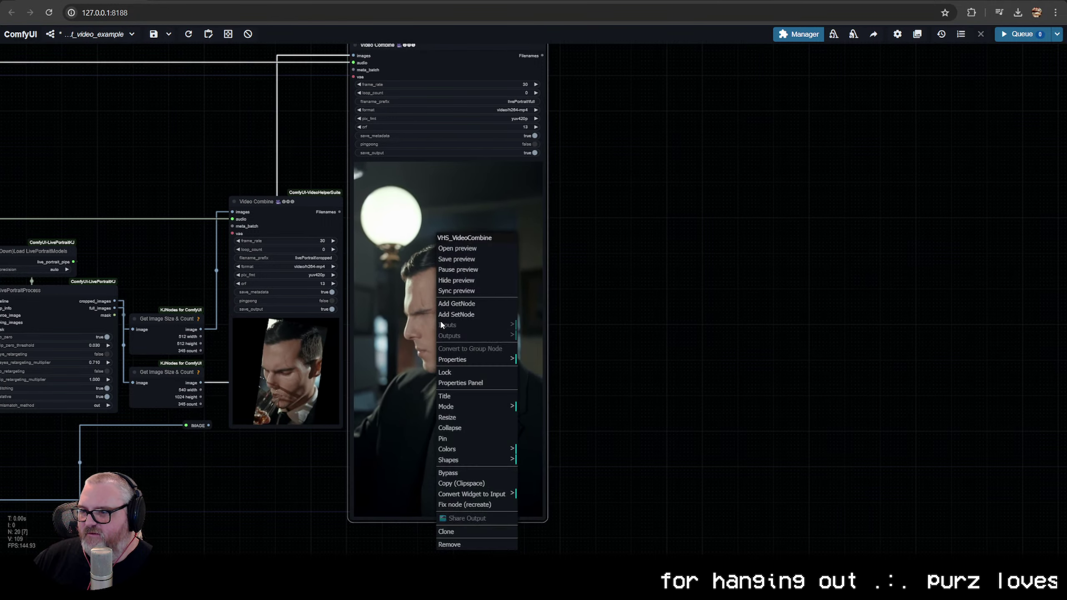
pyautogui.click(450, 259)
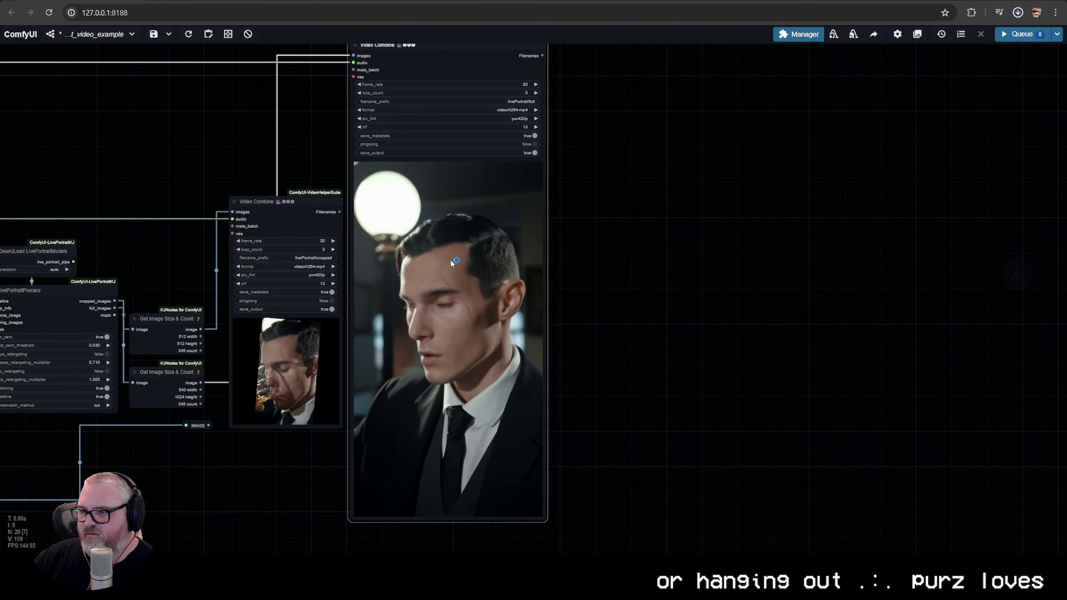
# Open the downloaded full_00005-audio.mp4, watch it full screen, close the player and return to the whole workflow
pyautogui.click(1011, 50)
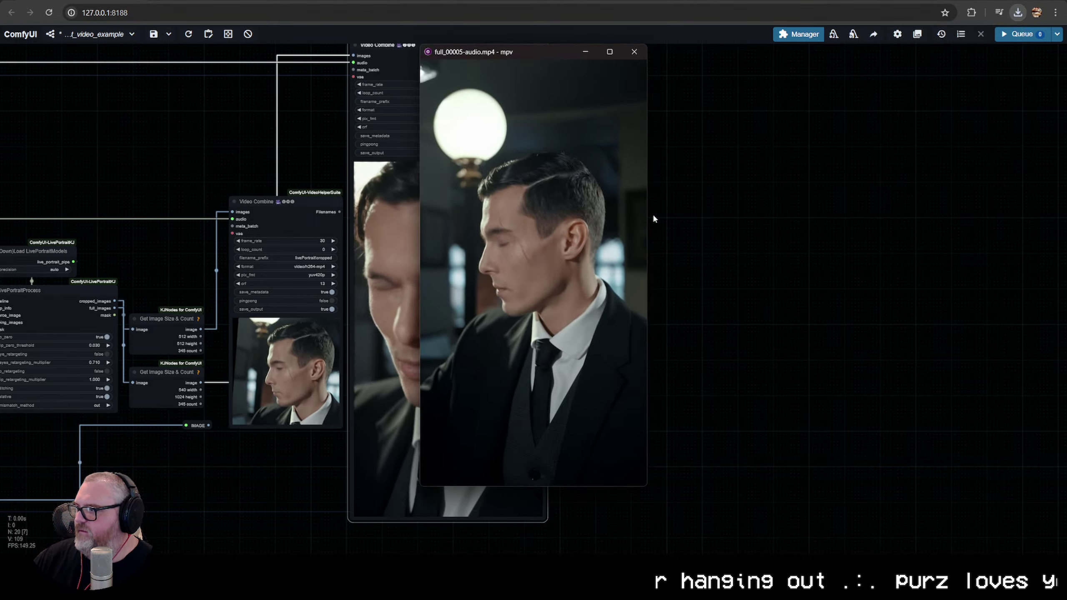
pyautogui.doubleClick(601, 231)
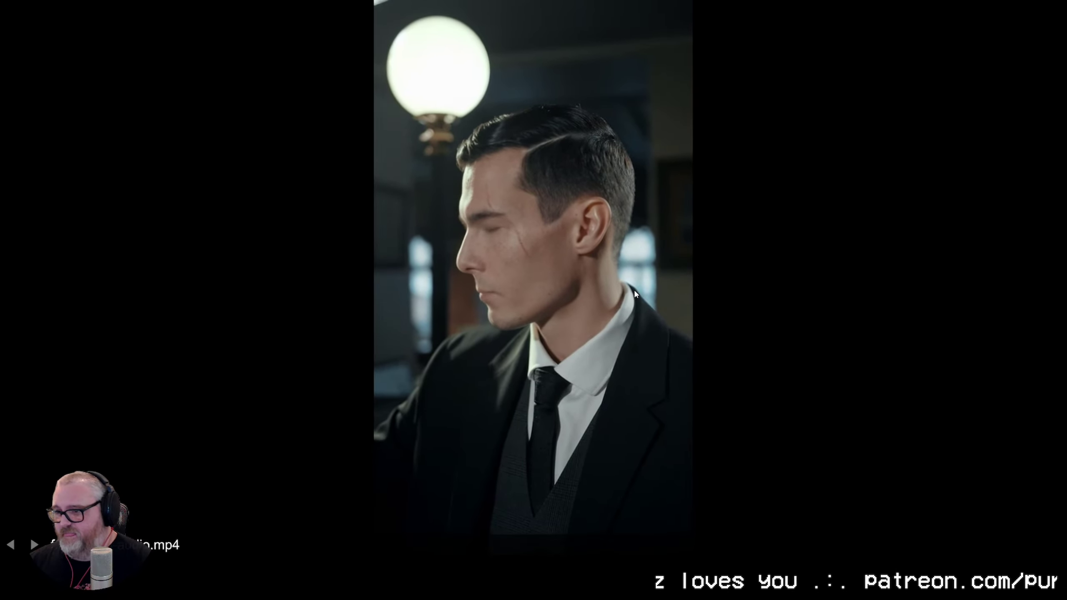
pyautogui.press('Escape')
pyautogui.click(634, 51)
pyautogui.scroll(-5, 900, 339)
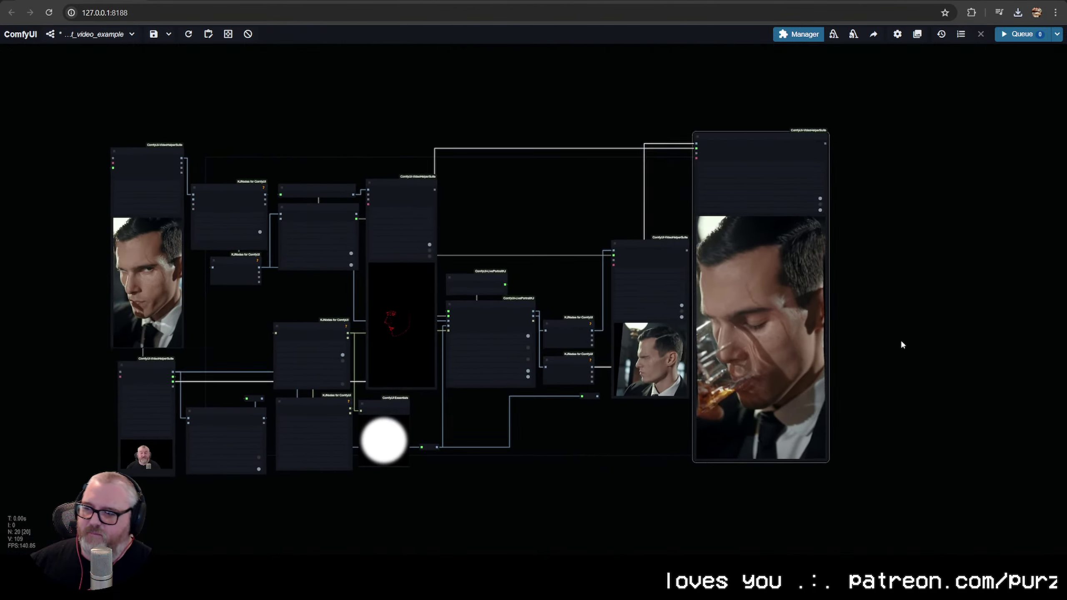
pyautogui.scroll(3, 875, 362)
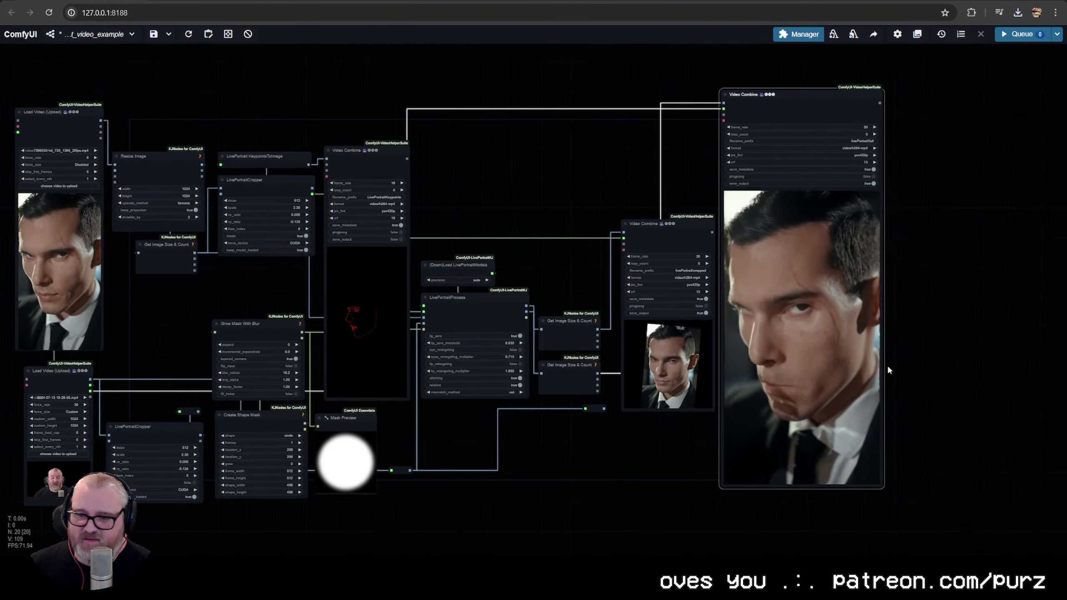